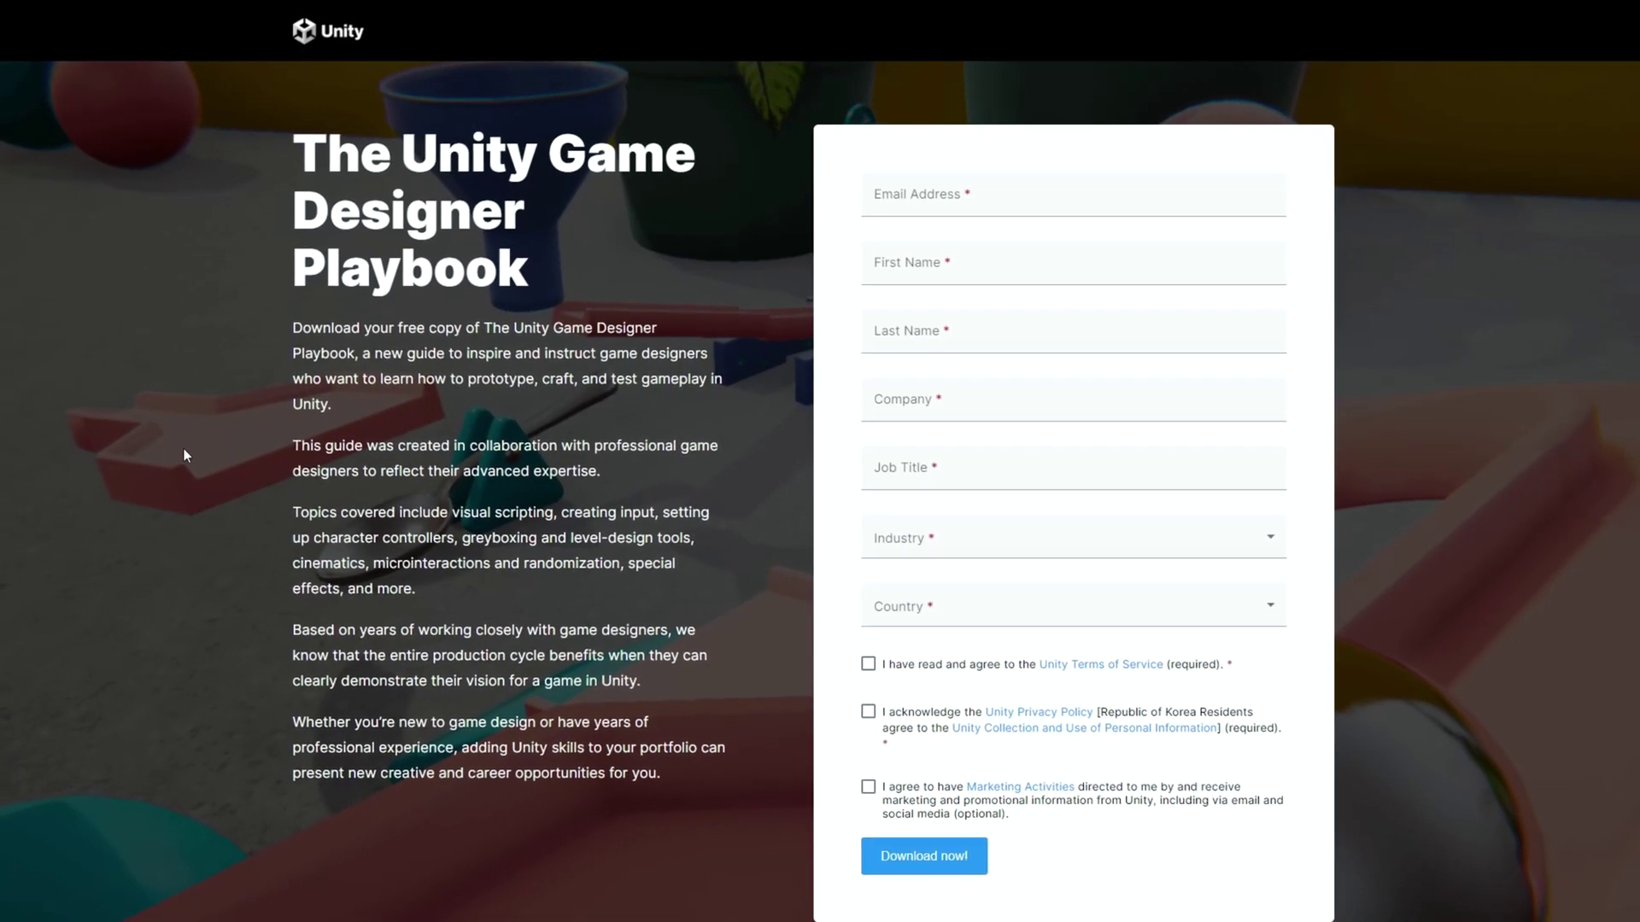
pyautogui.moveTo(296, 508); pyautogui.dragTo(498, 554)
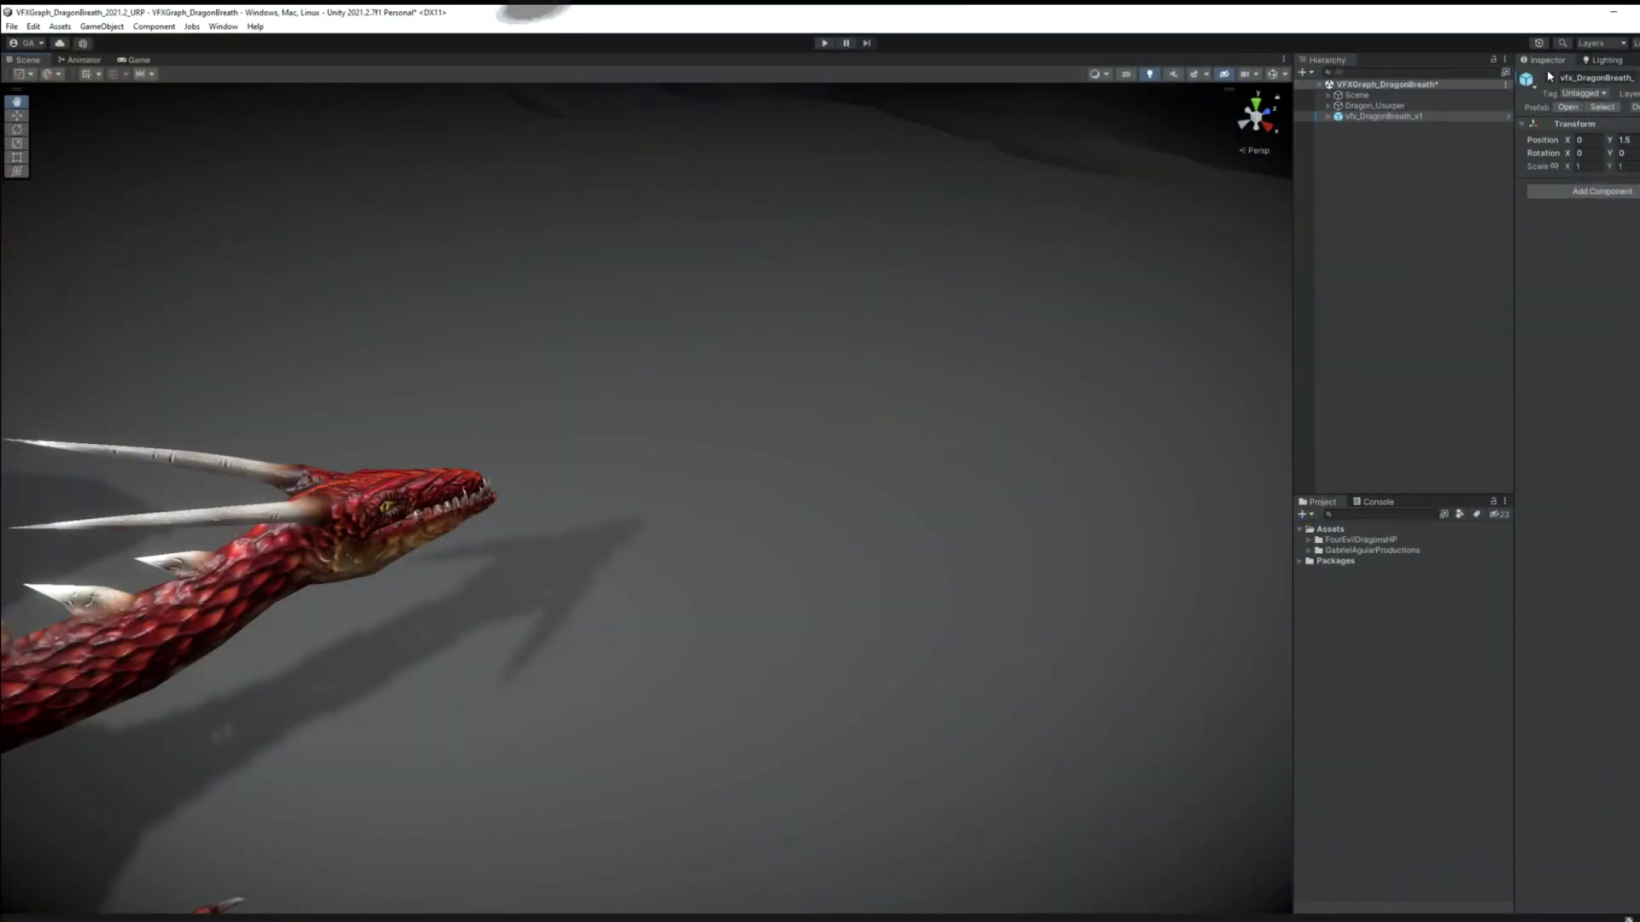
pyautogui.click(1549, 78)
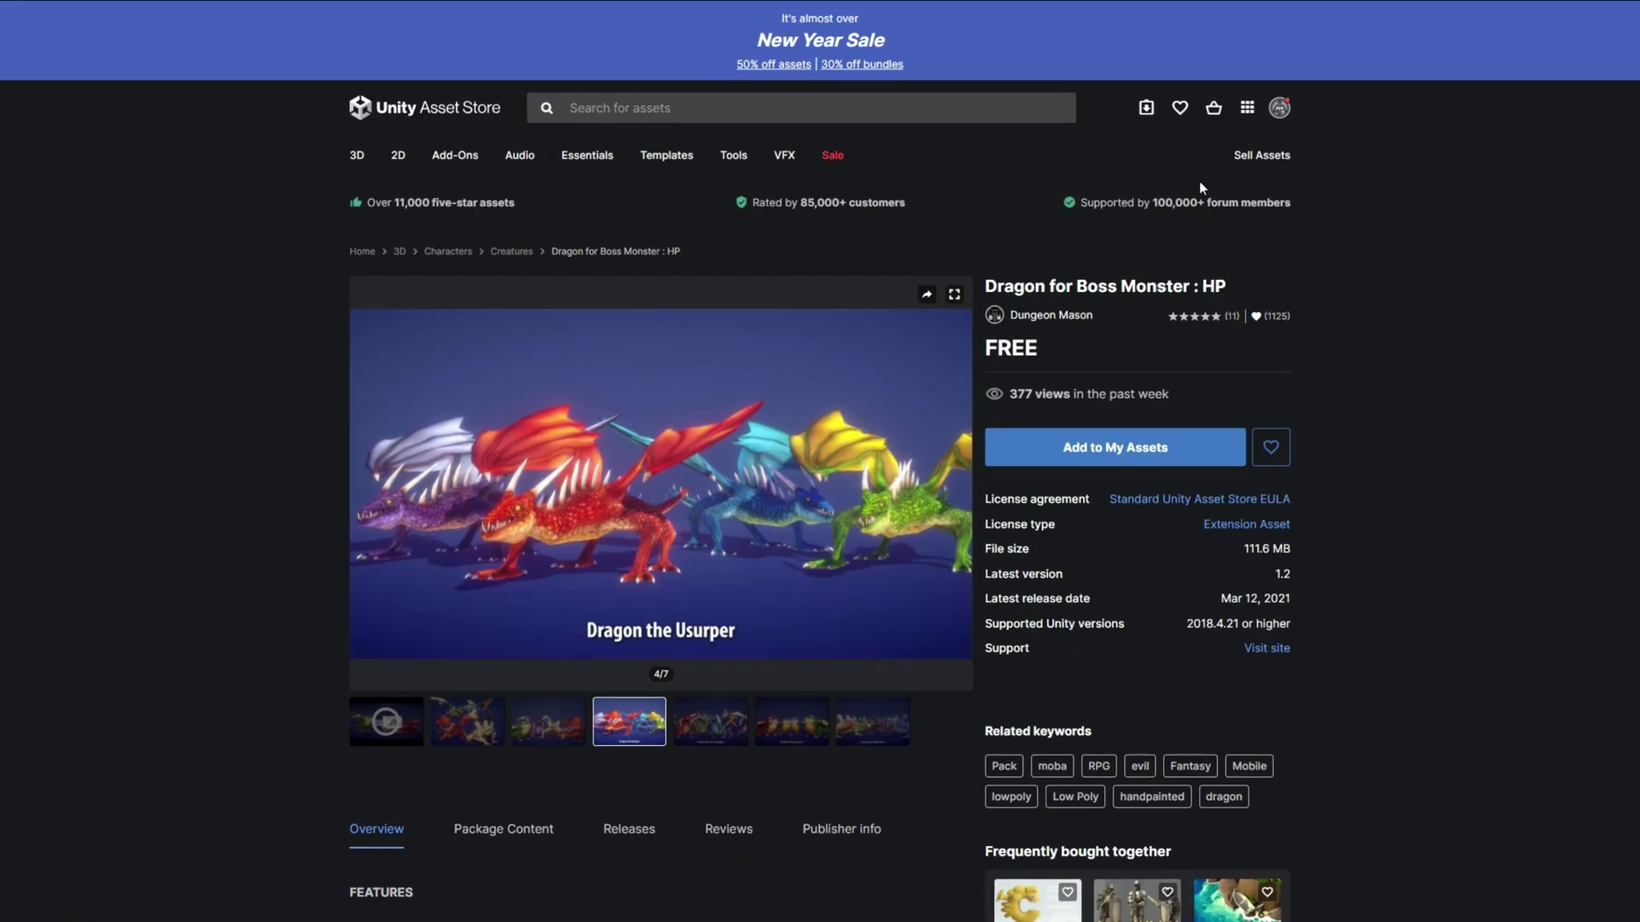
pyautogui.moveTo(1223, 281); pyautogui.dragTo(982, 282)
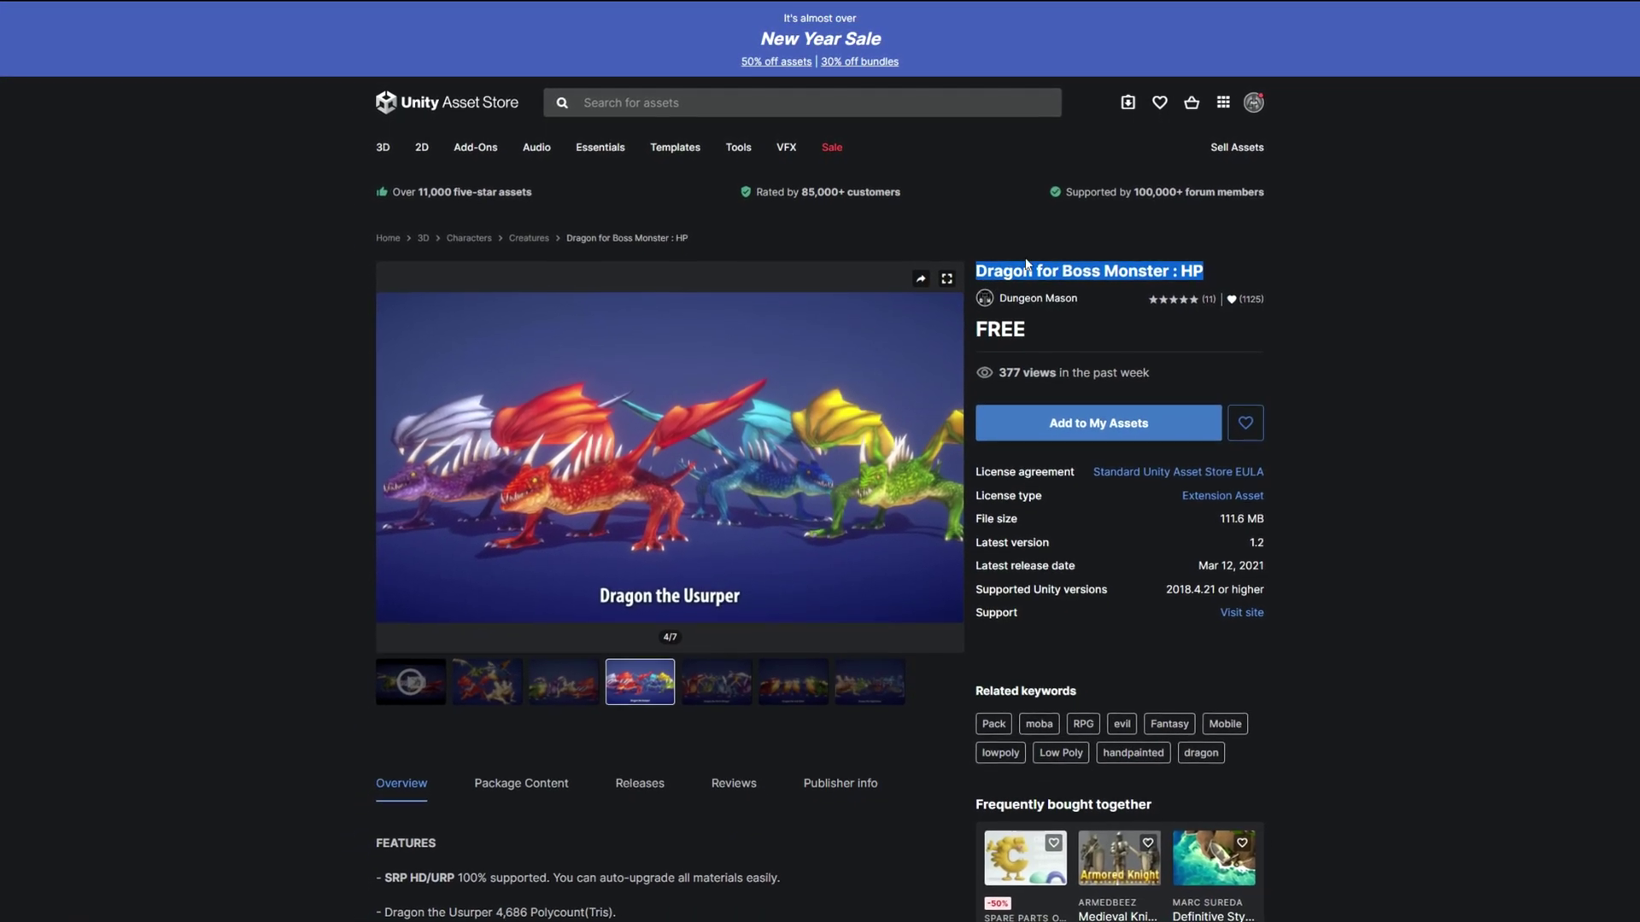
pyautogui.click(1065, 260)
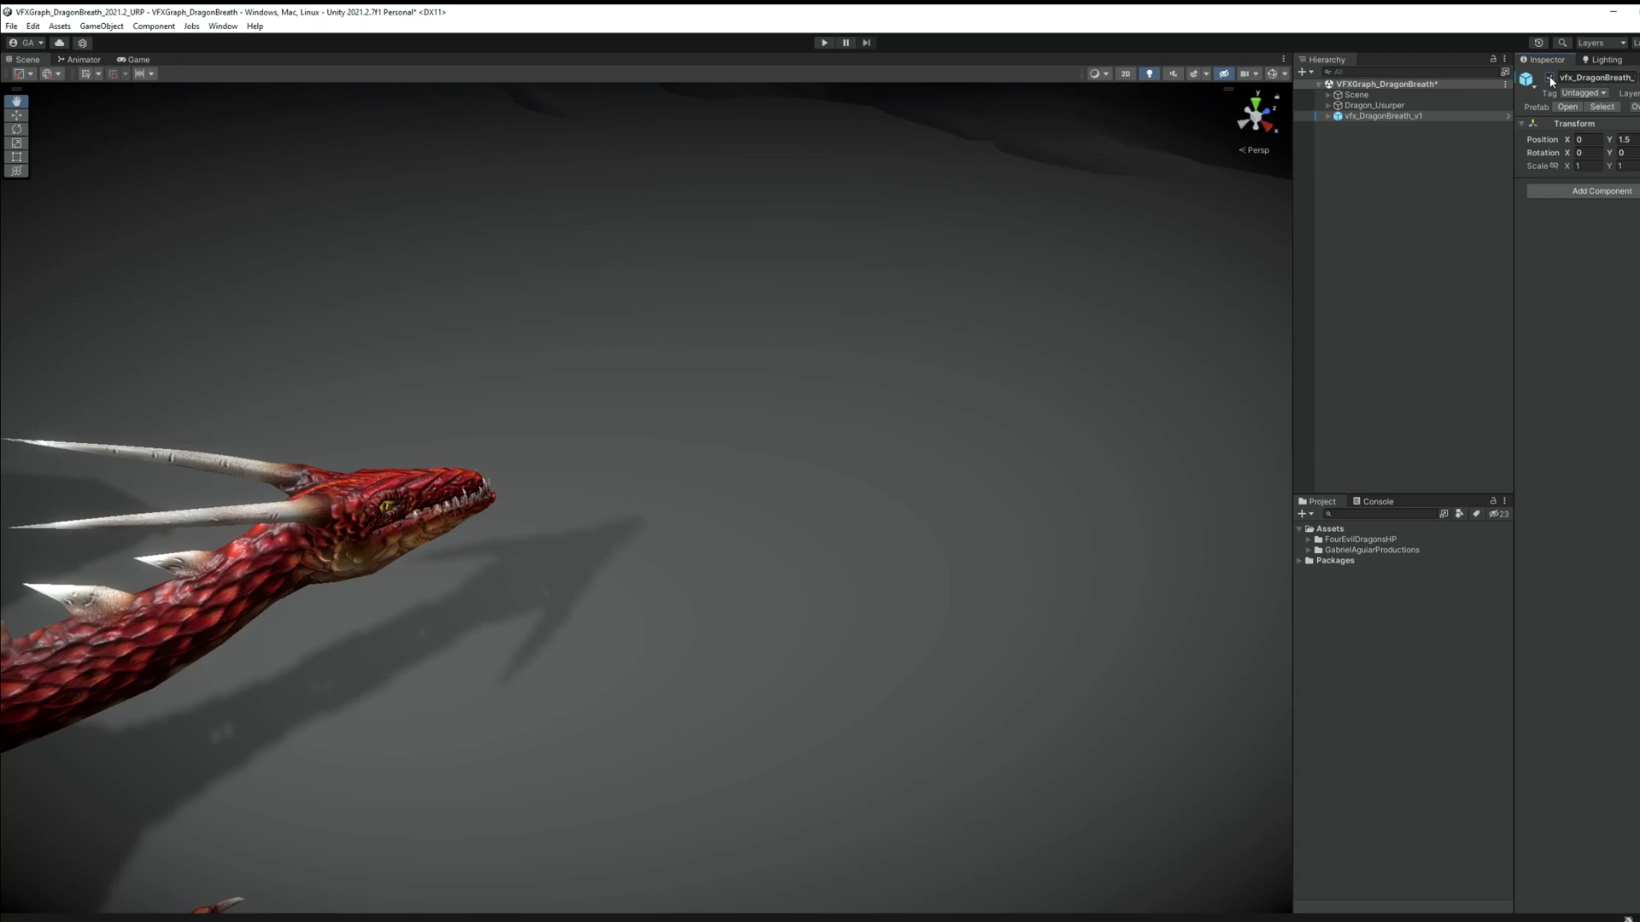
# Step: Deactivate the vfx_DragonBreath_v1 object in the scene
pyautogui.click(1550, 77)
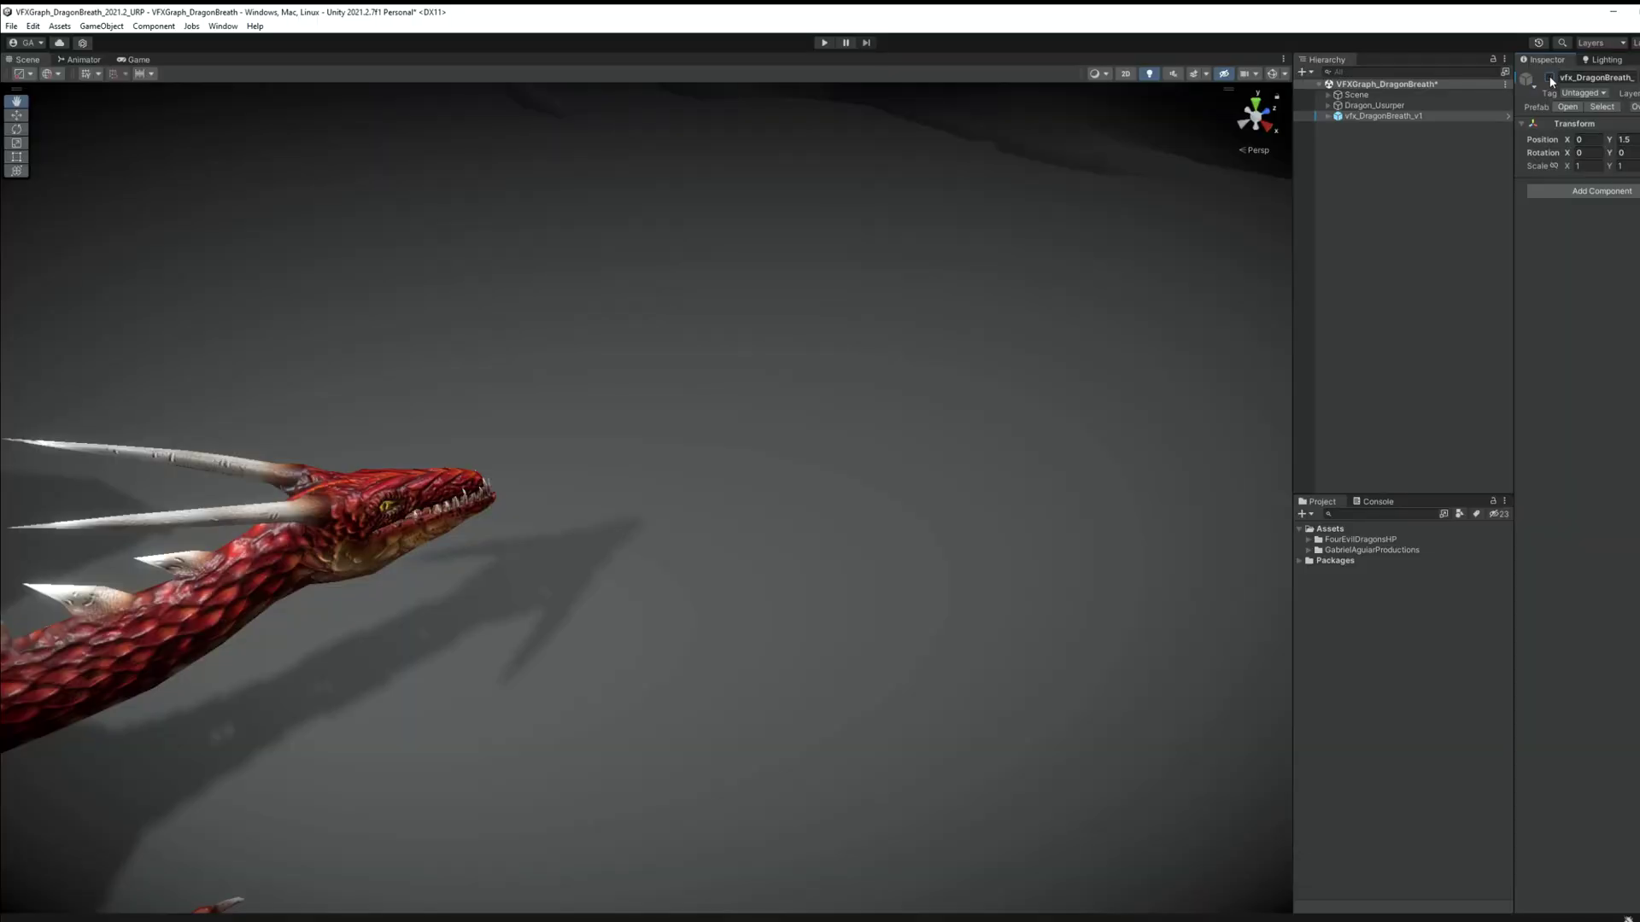
pyautogui.click(1549, 77)
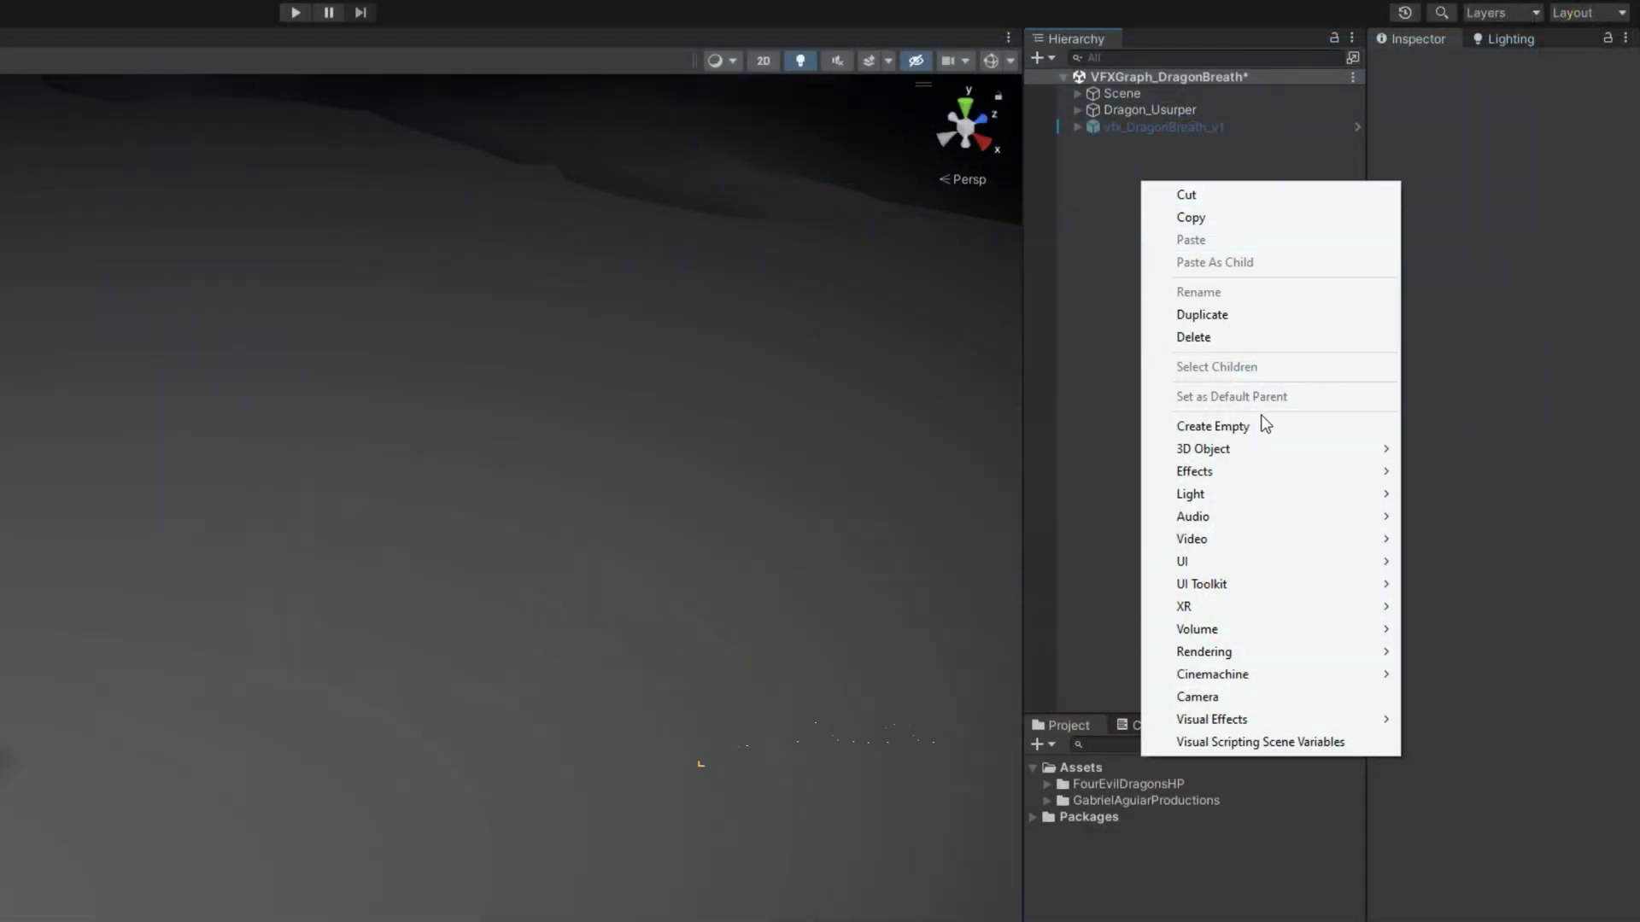
# Step: Create an empty object in the scene and name it vfx_DragonBreath_tut
pyautogui.click(1261, 425)
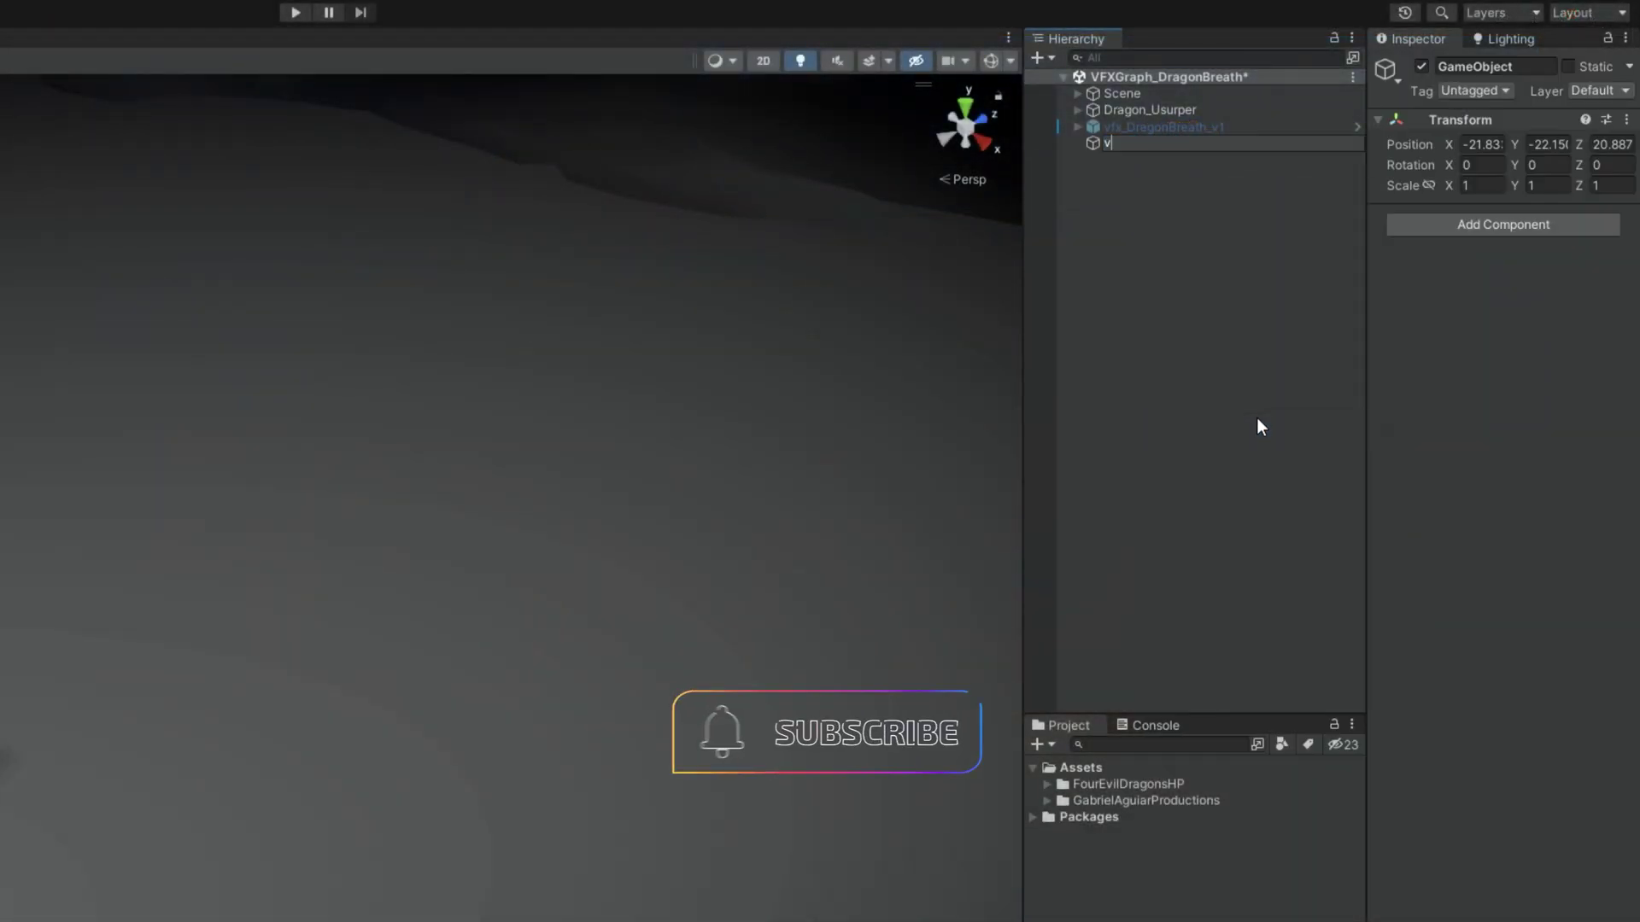
pyautogui.write('vfx_Dragon')
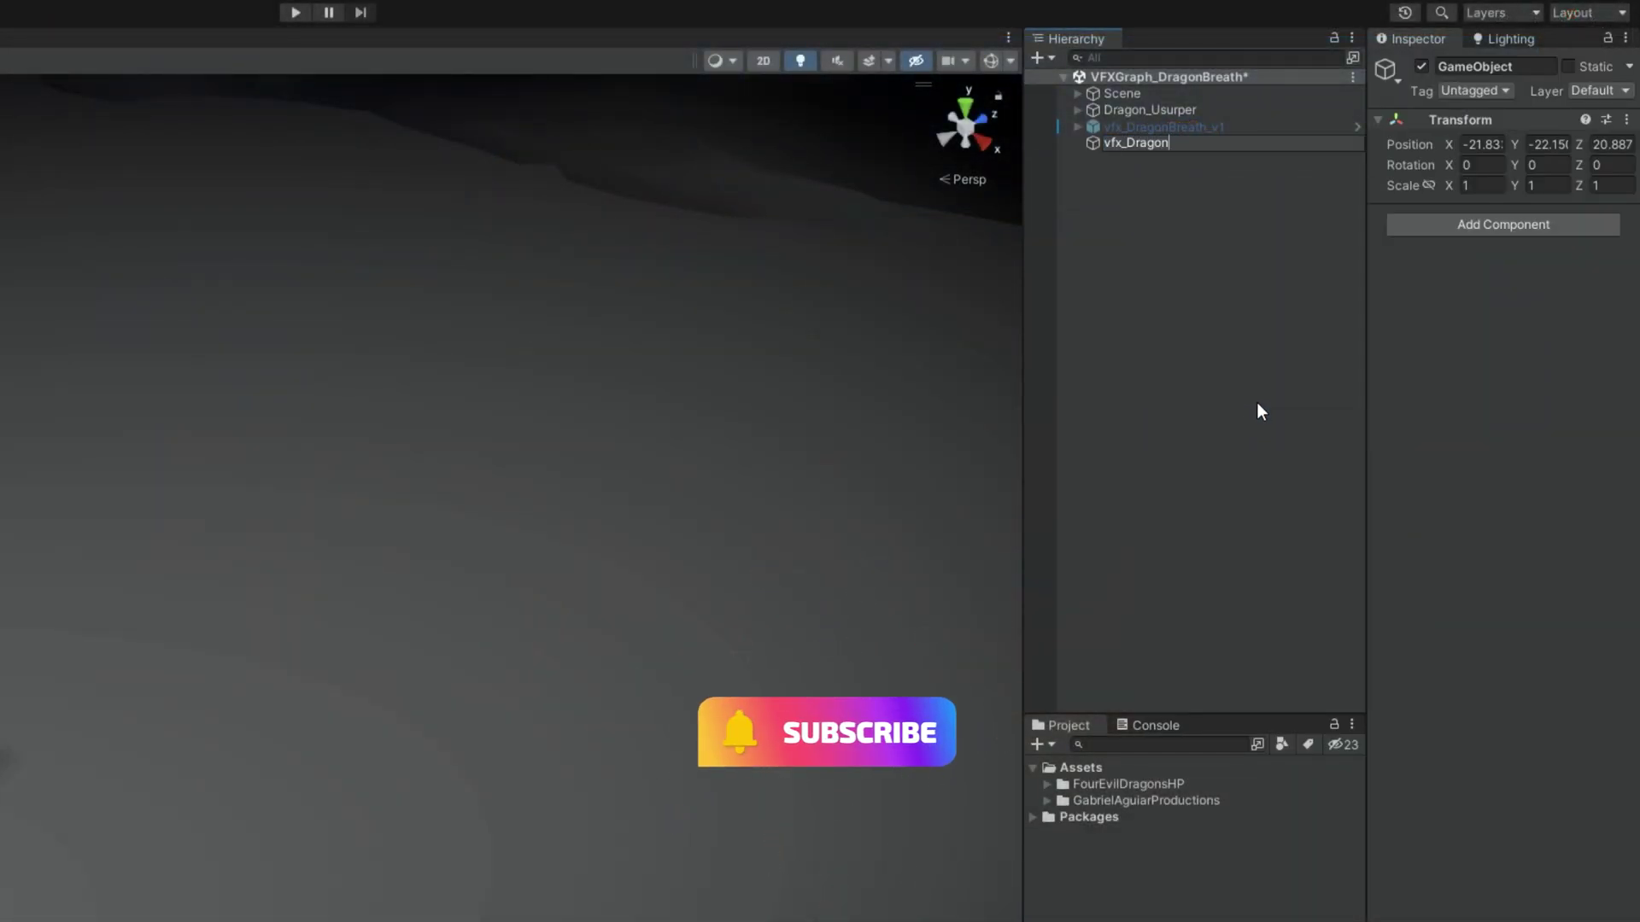
pyautogui.write('Breath_t')
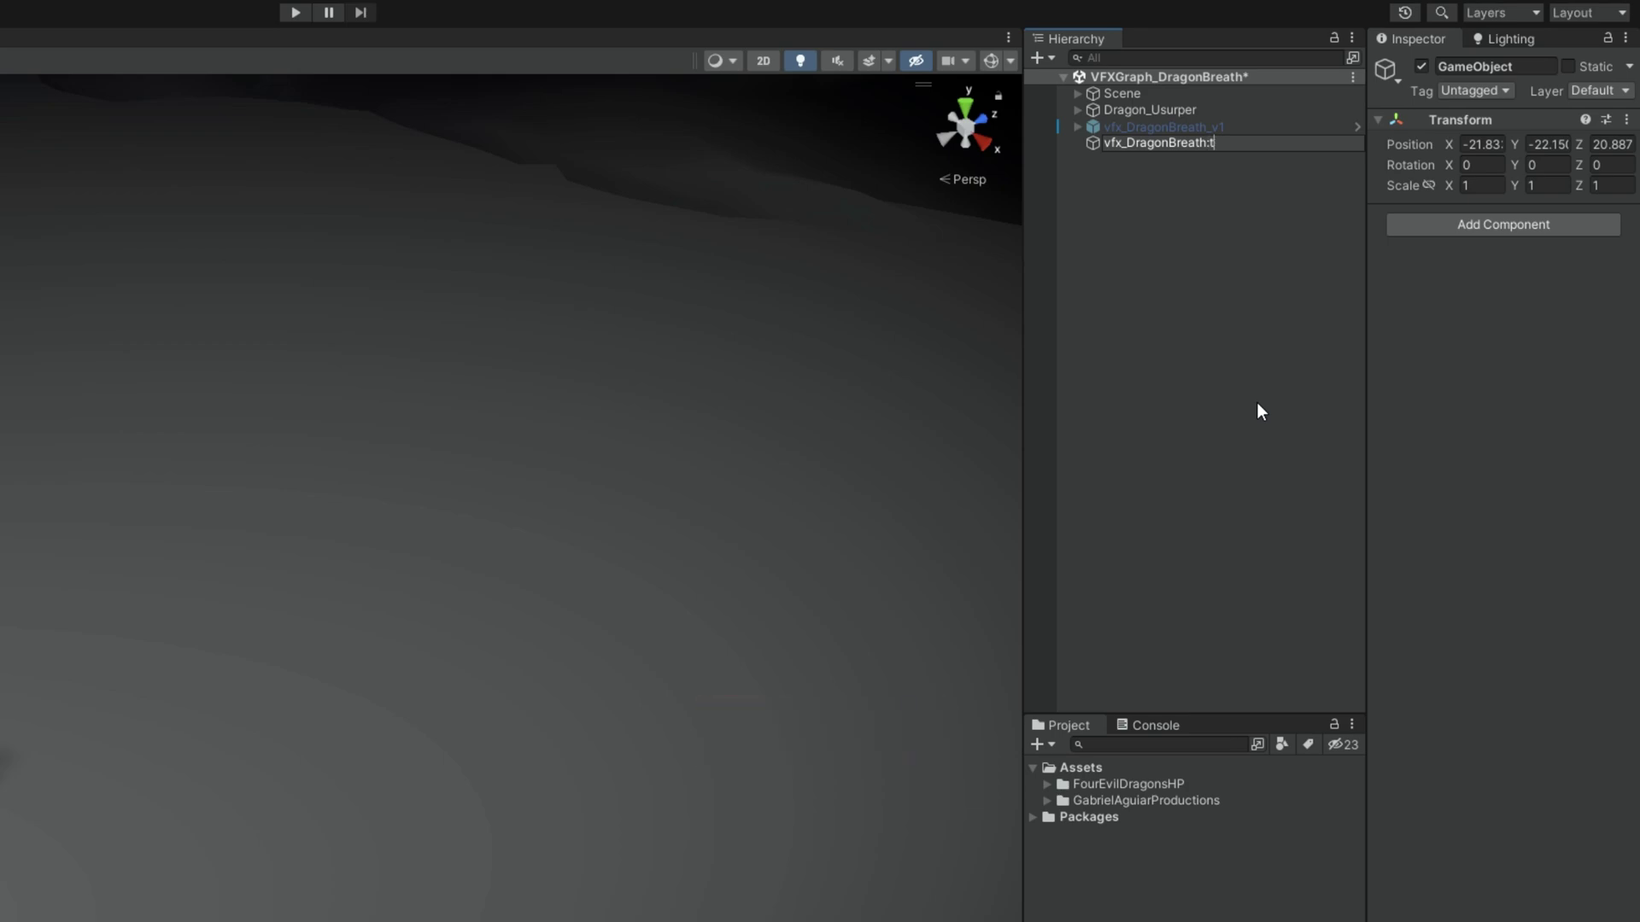
pyautogui.write('ut')
pyautogui.press('Return')
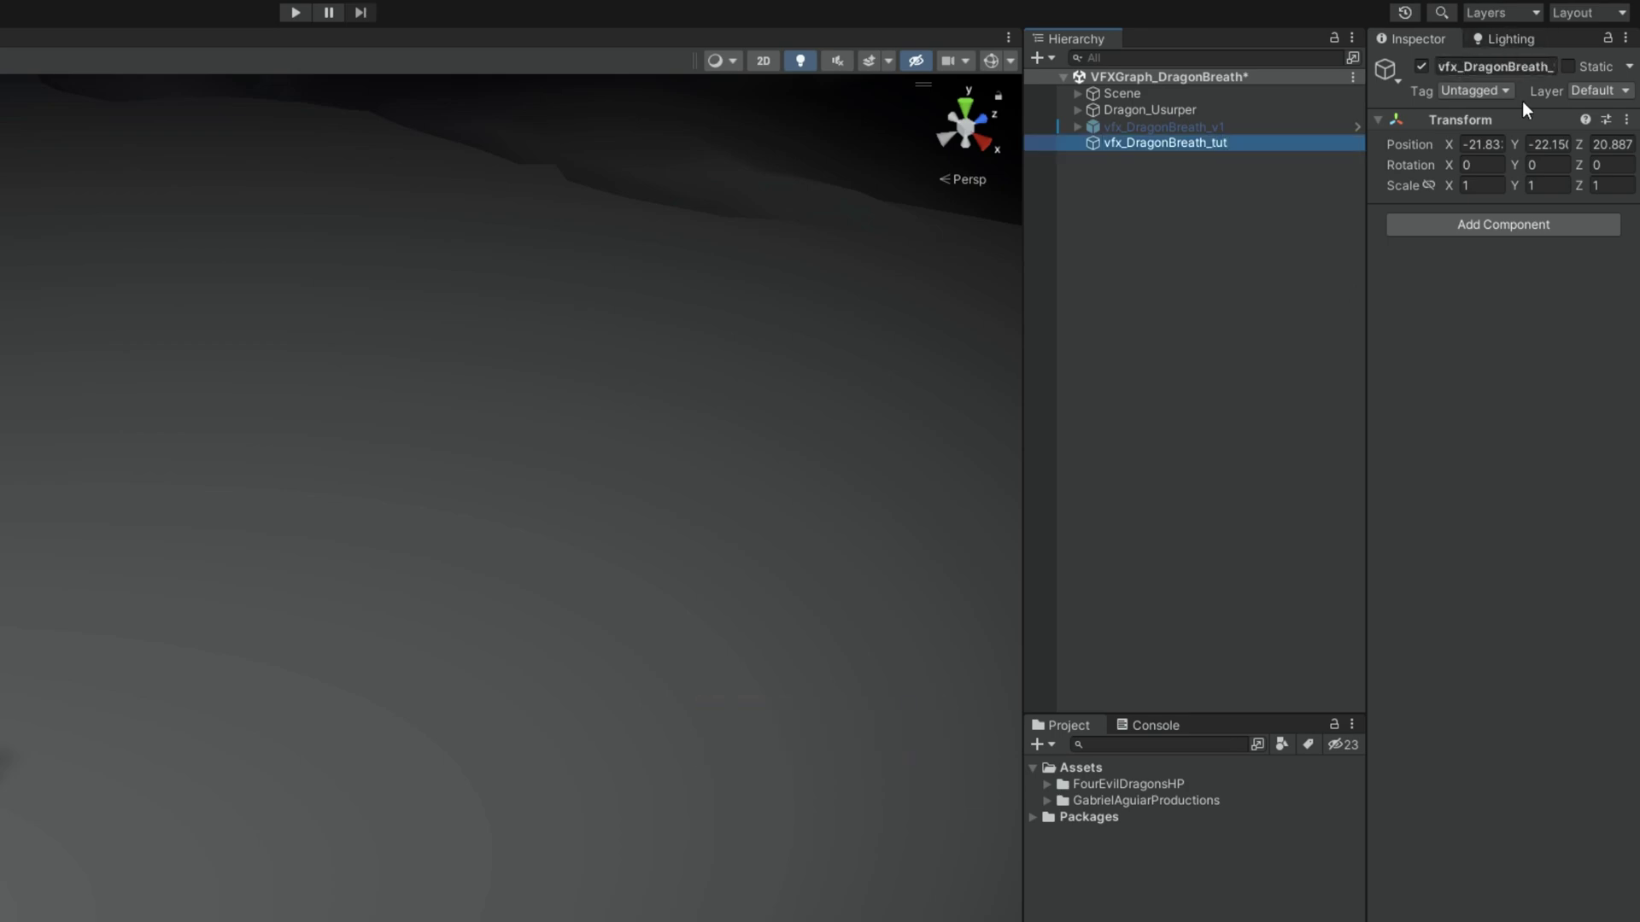
# Step: Reset the transform of vfx_DragonBreath_tut and move the object to the front of the dragon's mouth
pyautogui.click(1625, 119)
pyautogui.click(1452, 137)
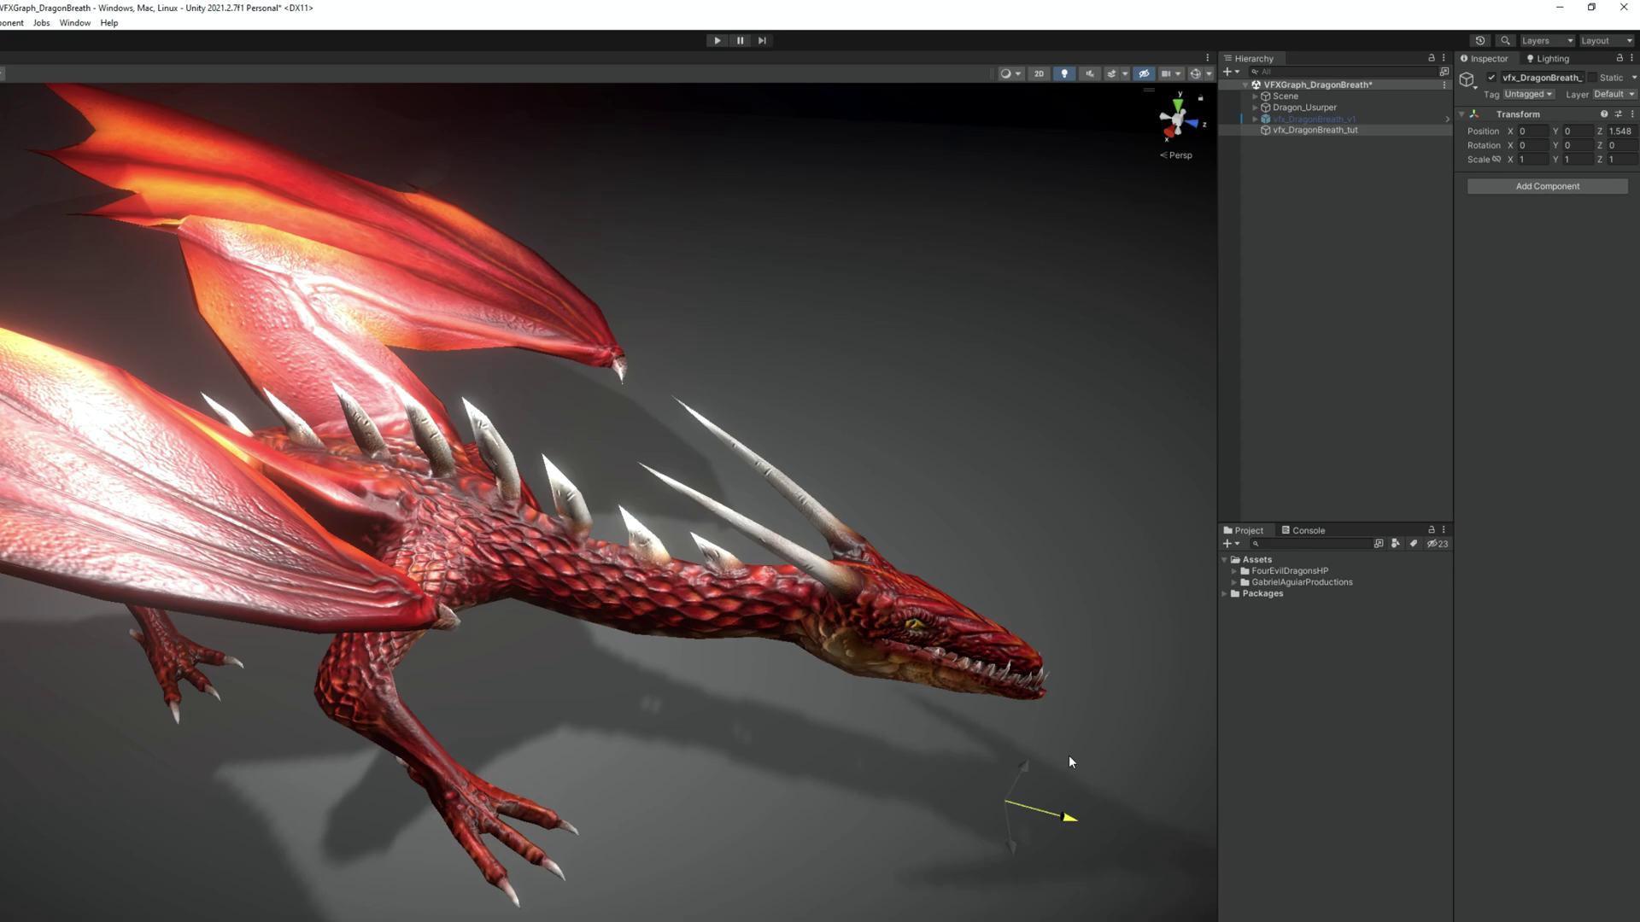
pyautogui.keyDown('alt'); pyautogui.moveTo(1073, 624); pyautogui.dragTo(847, 313); pyautogui.keyUp('alt')
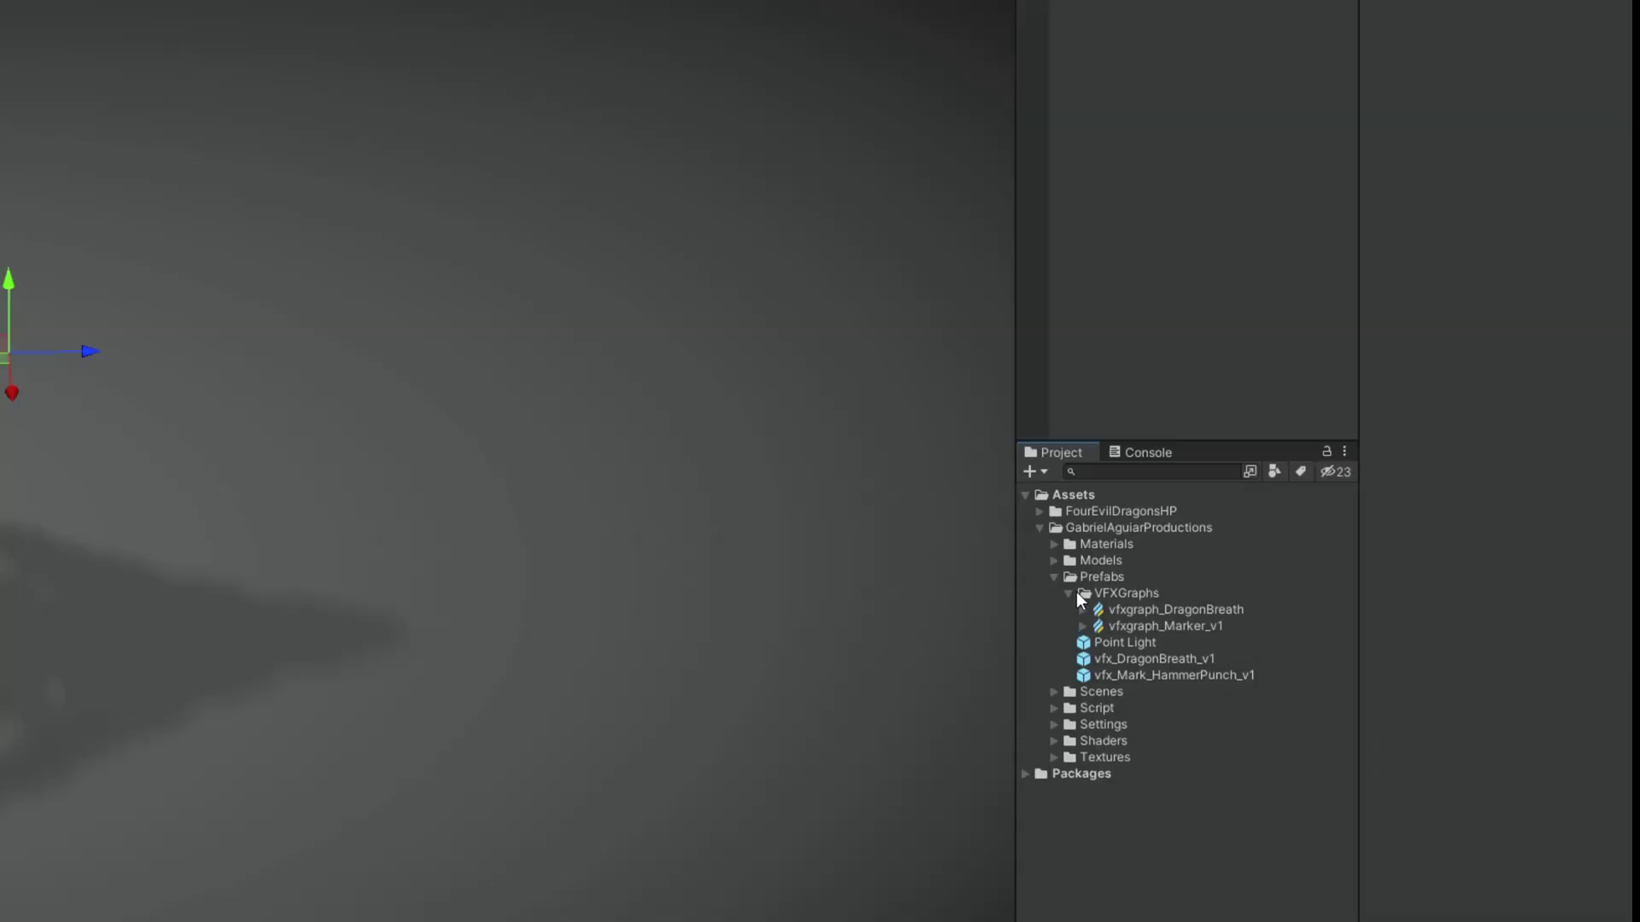
# Step: Create a Visual Effect Graph named vfxgraph_DragonBreath_tut in the VFXGraphs folder
pyautogui.rightClick(1155, 598)
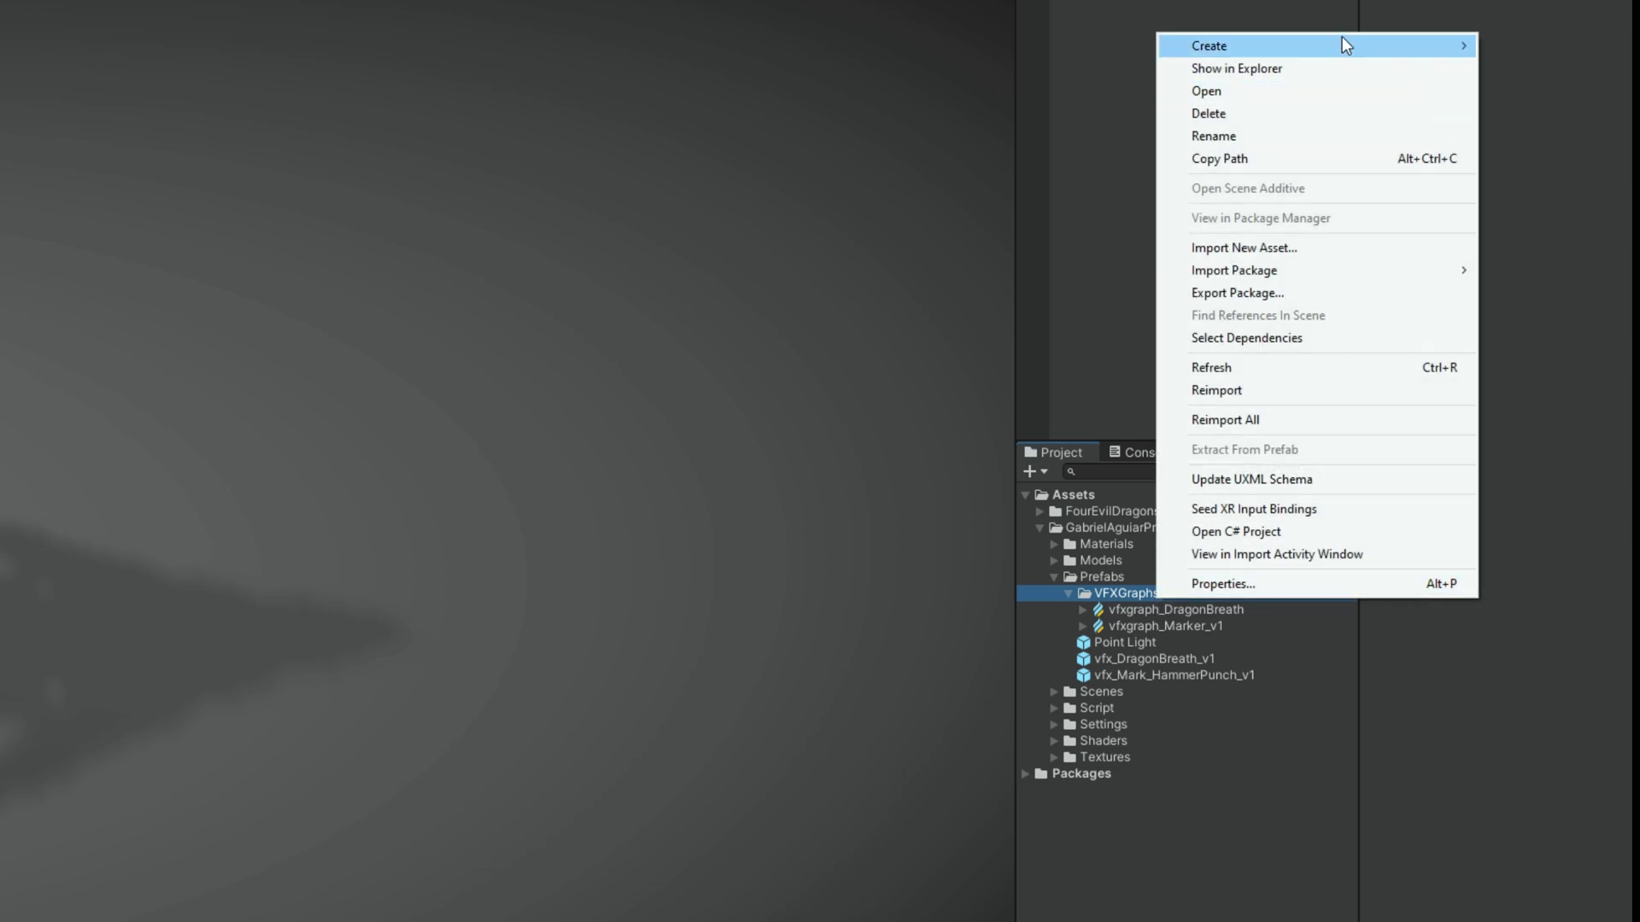
pyautogui.moveTo(1345, 44)
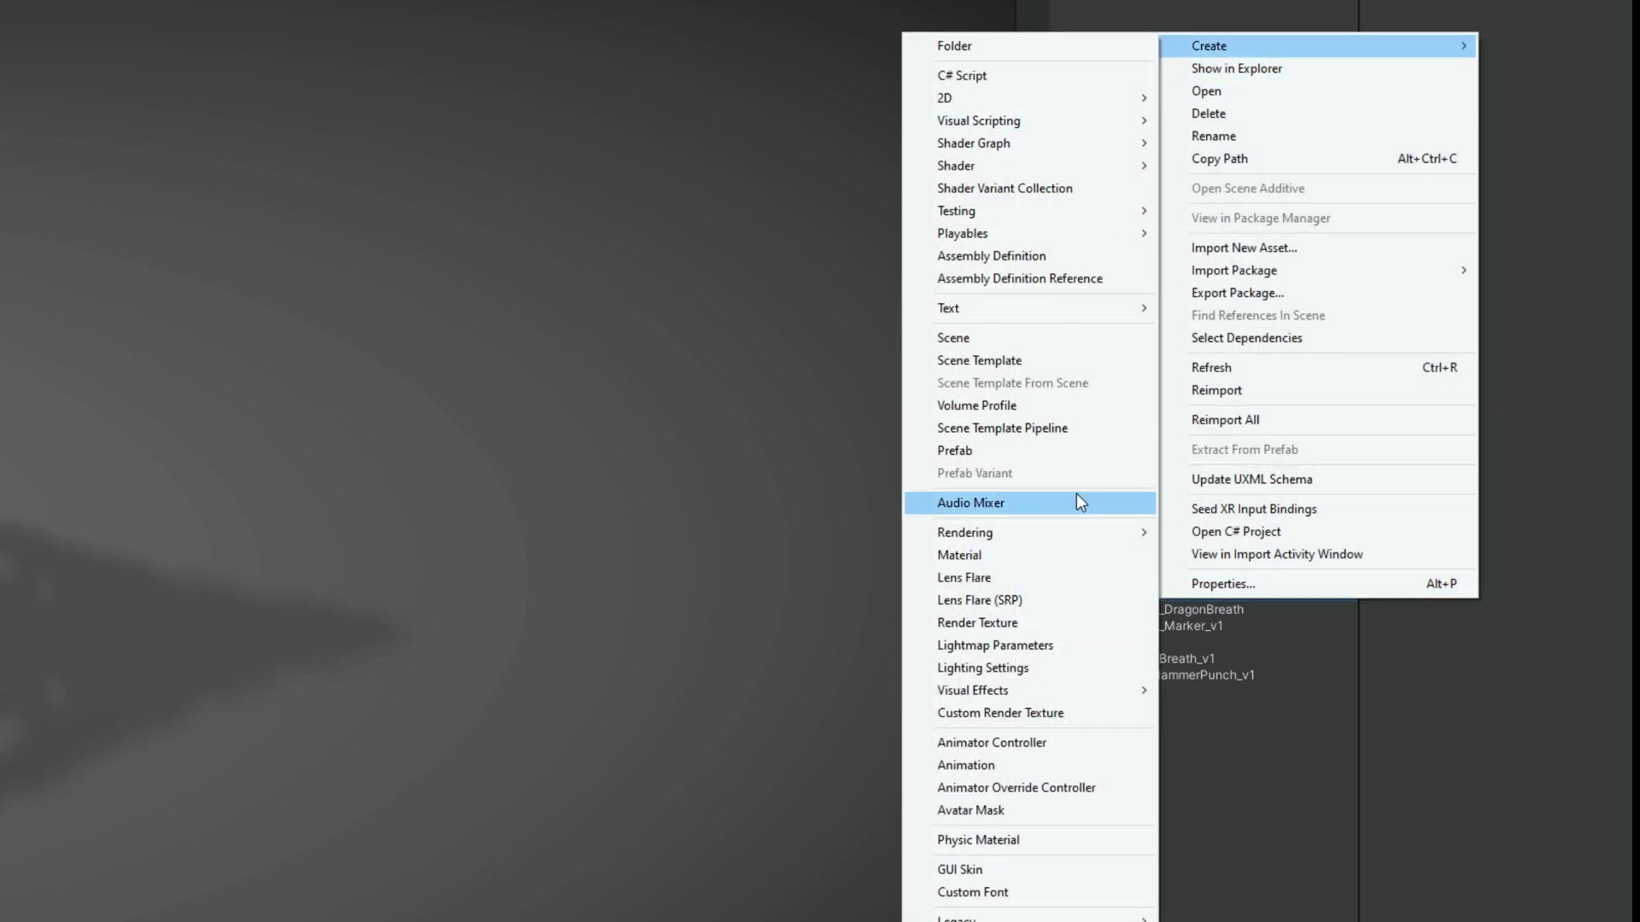
pyautogui.moveTo(1119, 693)
pyautogui.click(1186, 692)
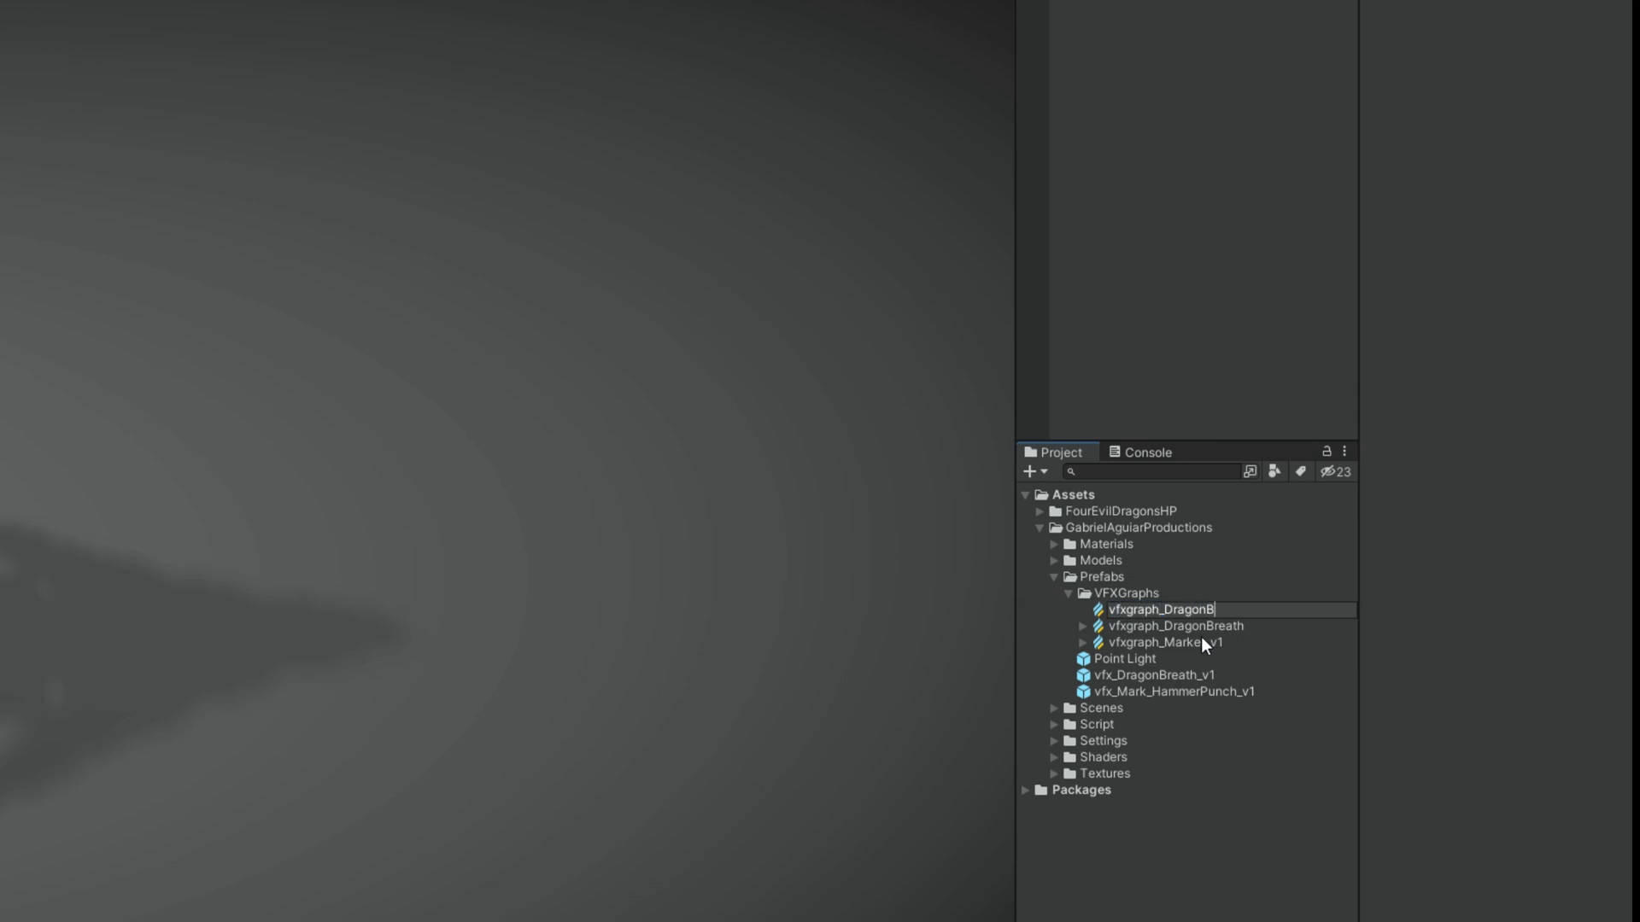
pyautogui.write('vfxgraph_DragonBreath_tut')
pyautogui.press('Return')
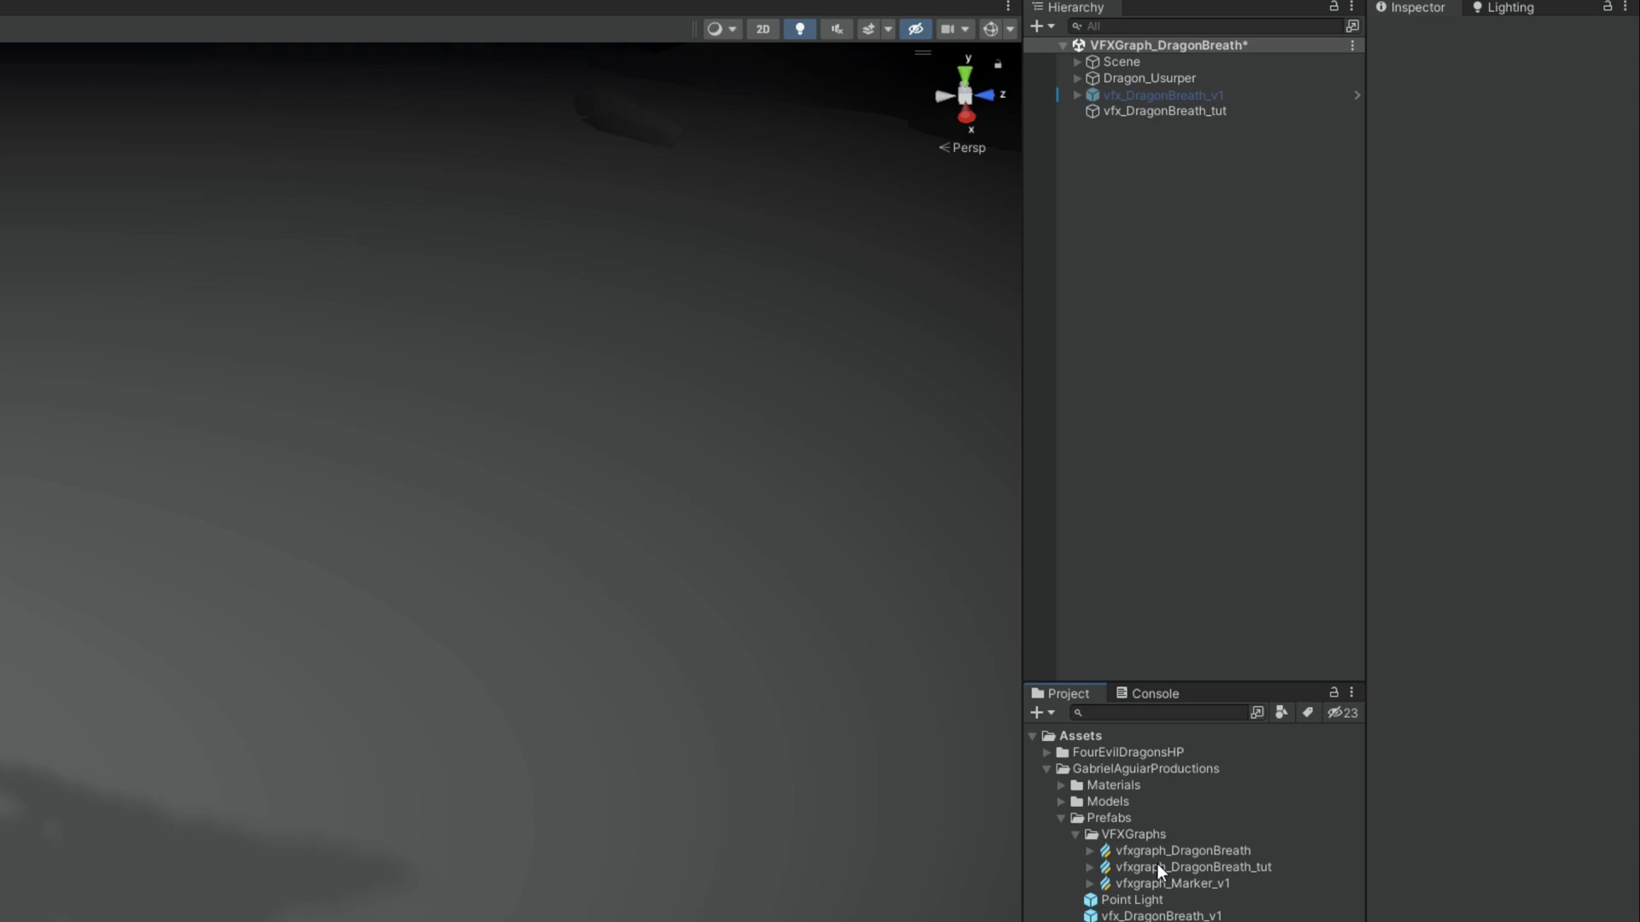
# Step: Add vfxgraph_DragonBreath_tut to the scene as a child of vfx_DragonBreath_tut and reset its transform
pyautogui.moveTo(1157, 864); pyautogui.dragTo(1140, 115)
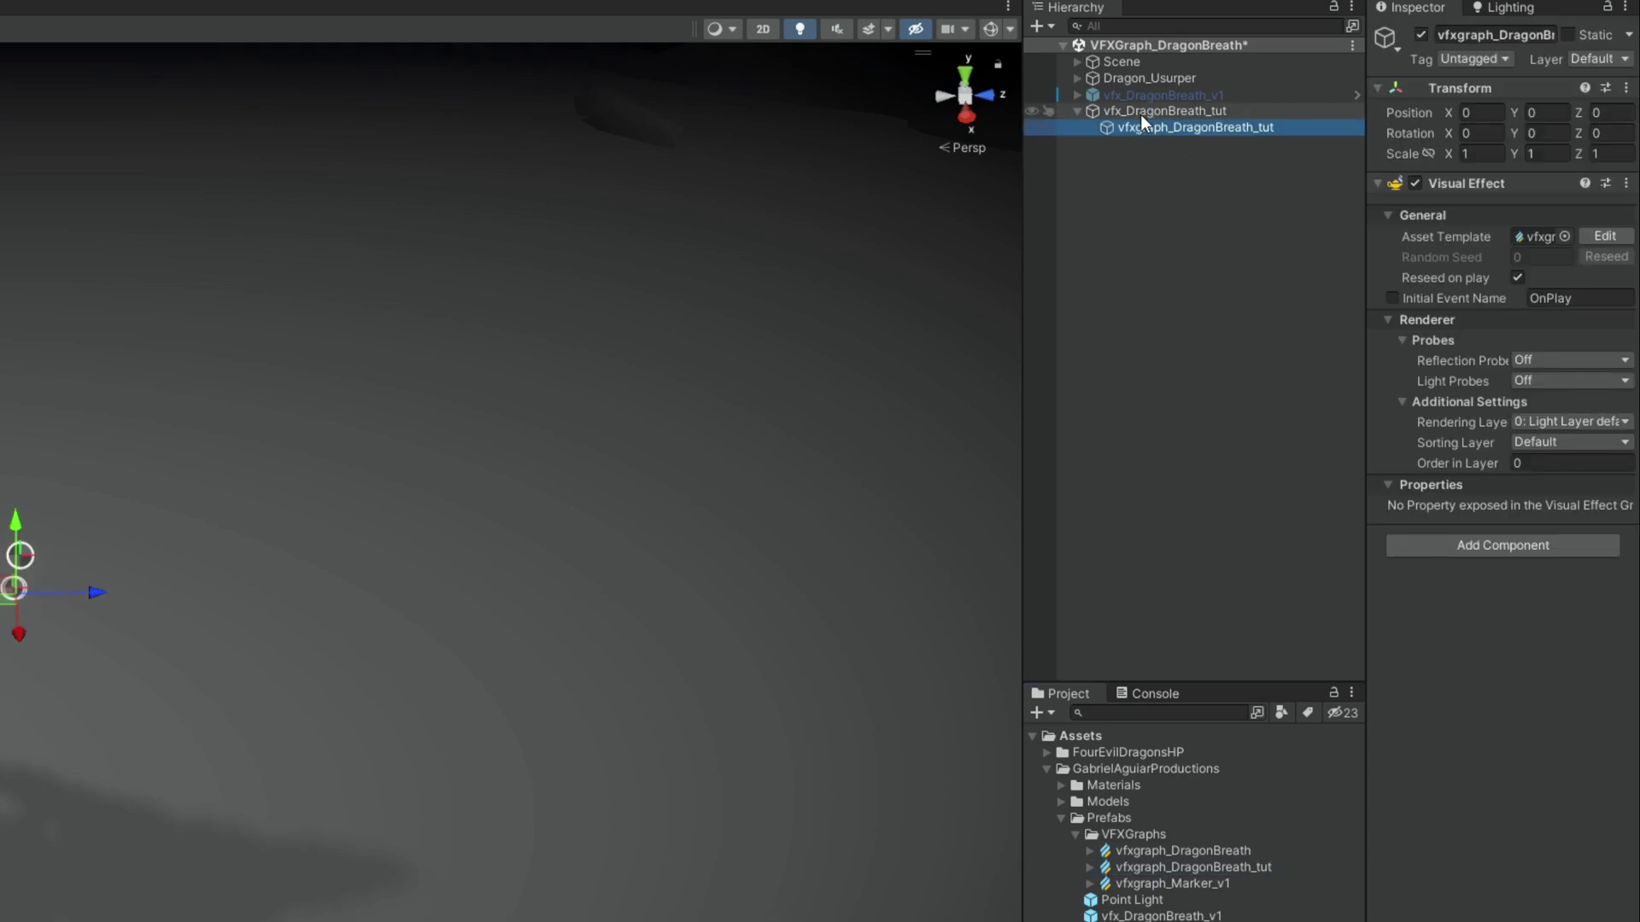
pyautogui.click(1626, 88)
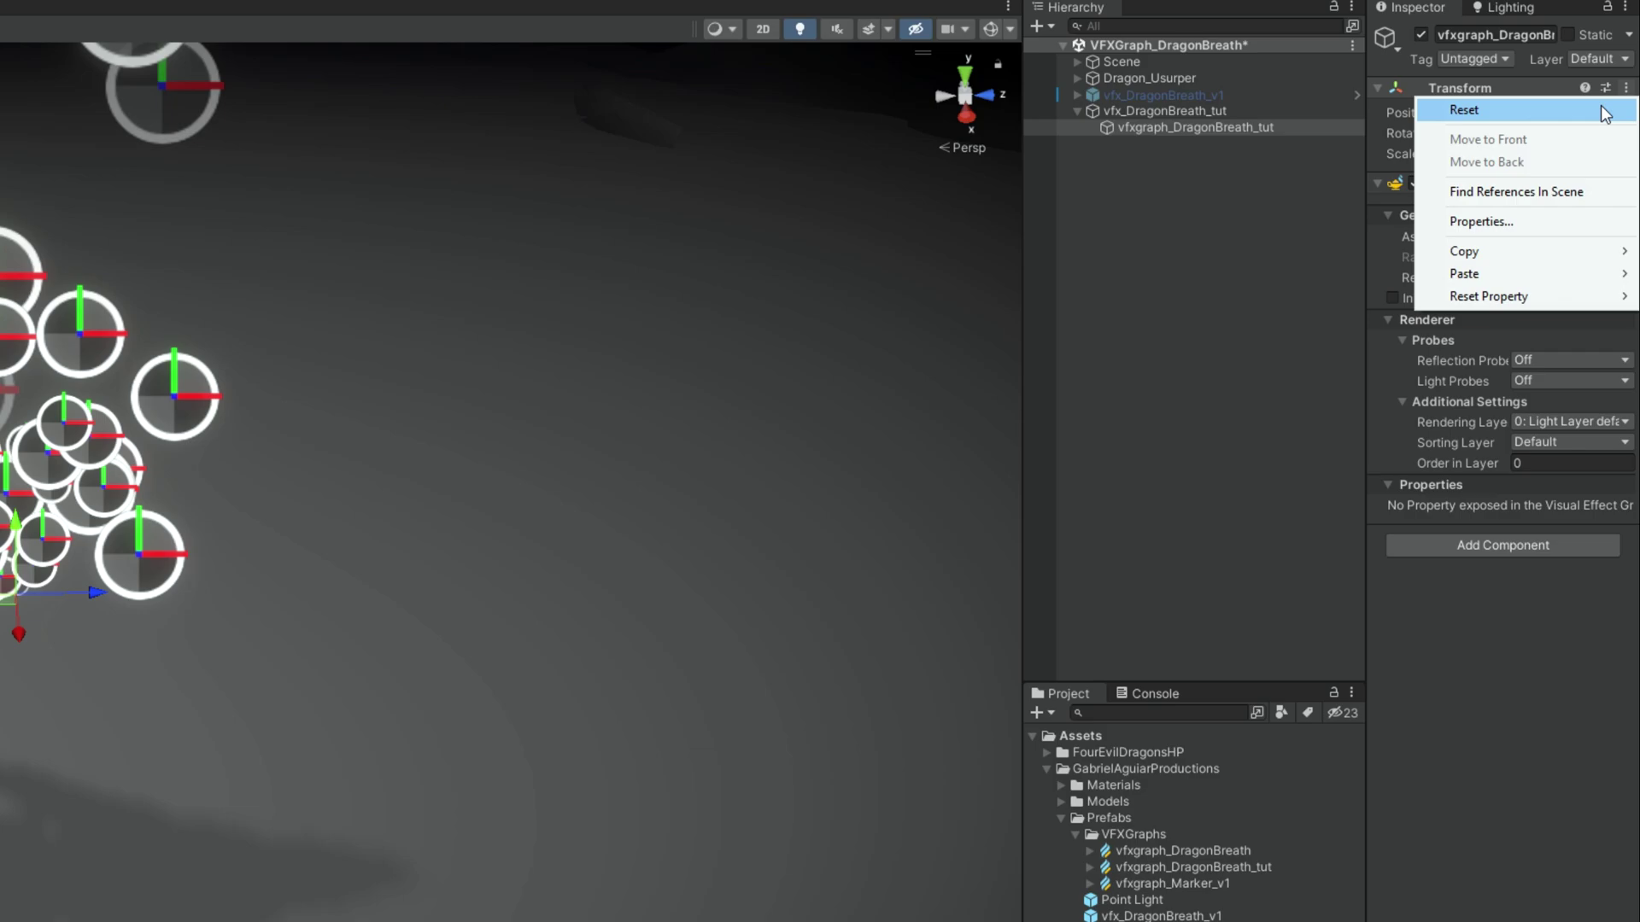
pyautogui.click(1600, 111)
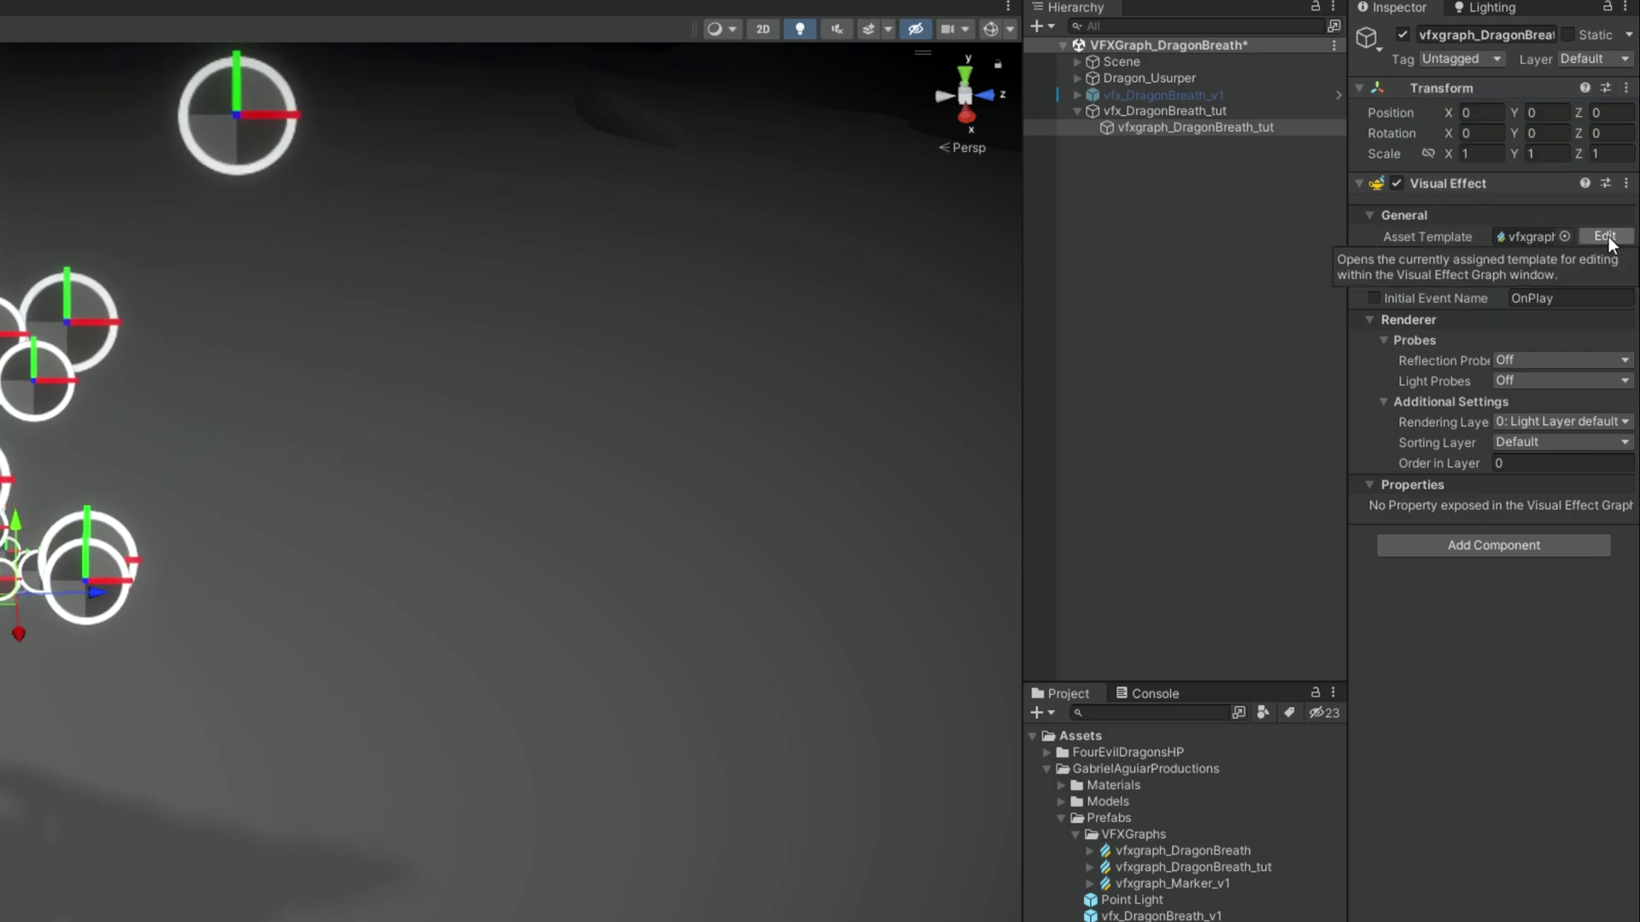
# Step: Open the vfxgraph_DragonBreath_tut graph for editing and dock its window beside the Scene view, giving the graph more width
pyautogui.click(1606, 236)
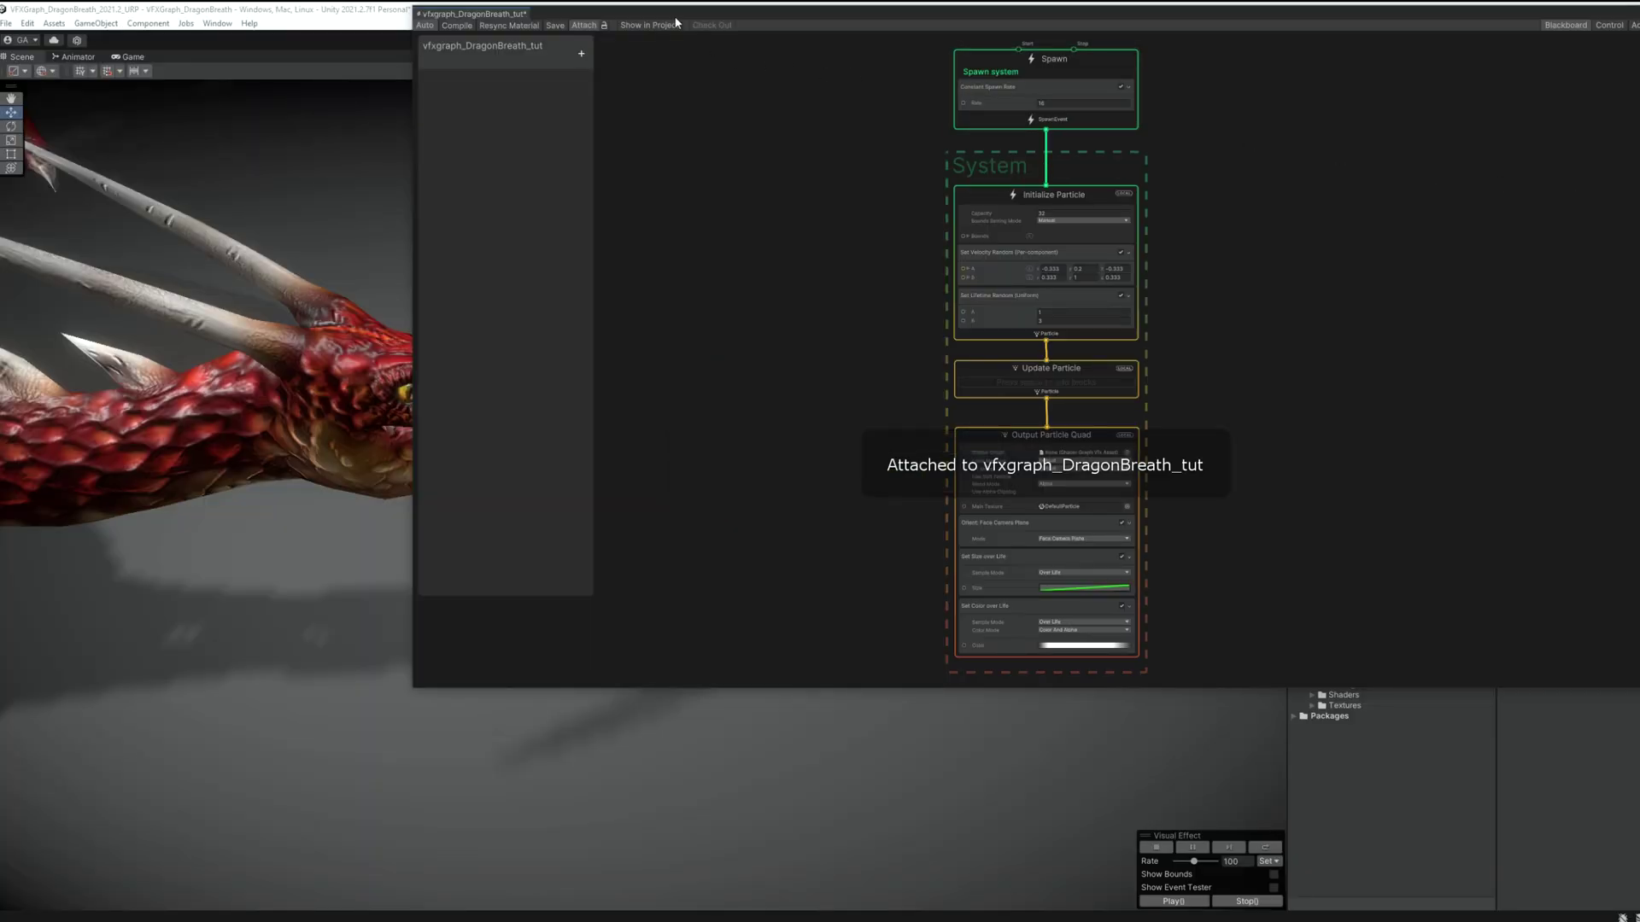
pyautogui.moveTo(676, 18); pyautogui.dragTo(758, 355)
pyautogui.moveTo(572, 357); pyautogui.dragTo(1259, 224)
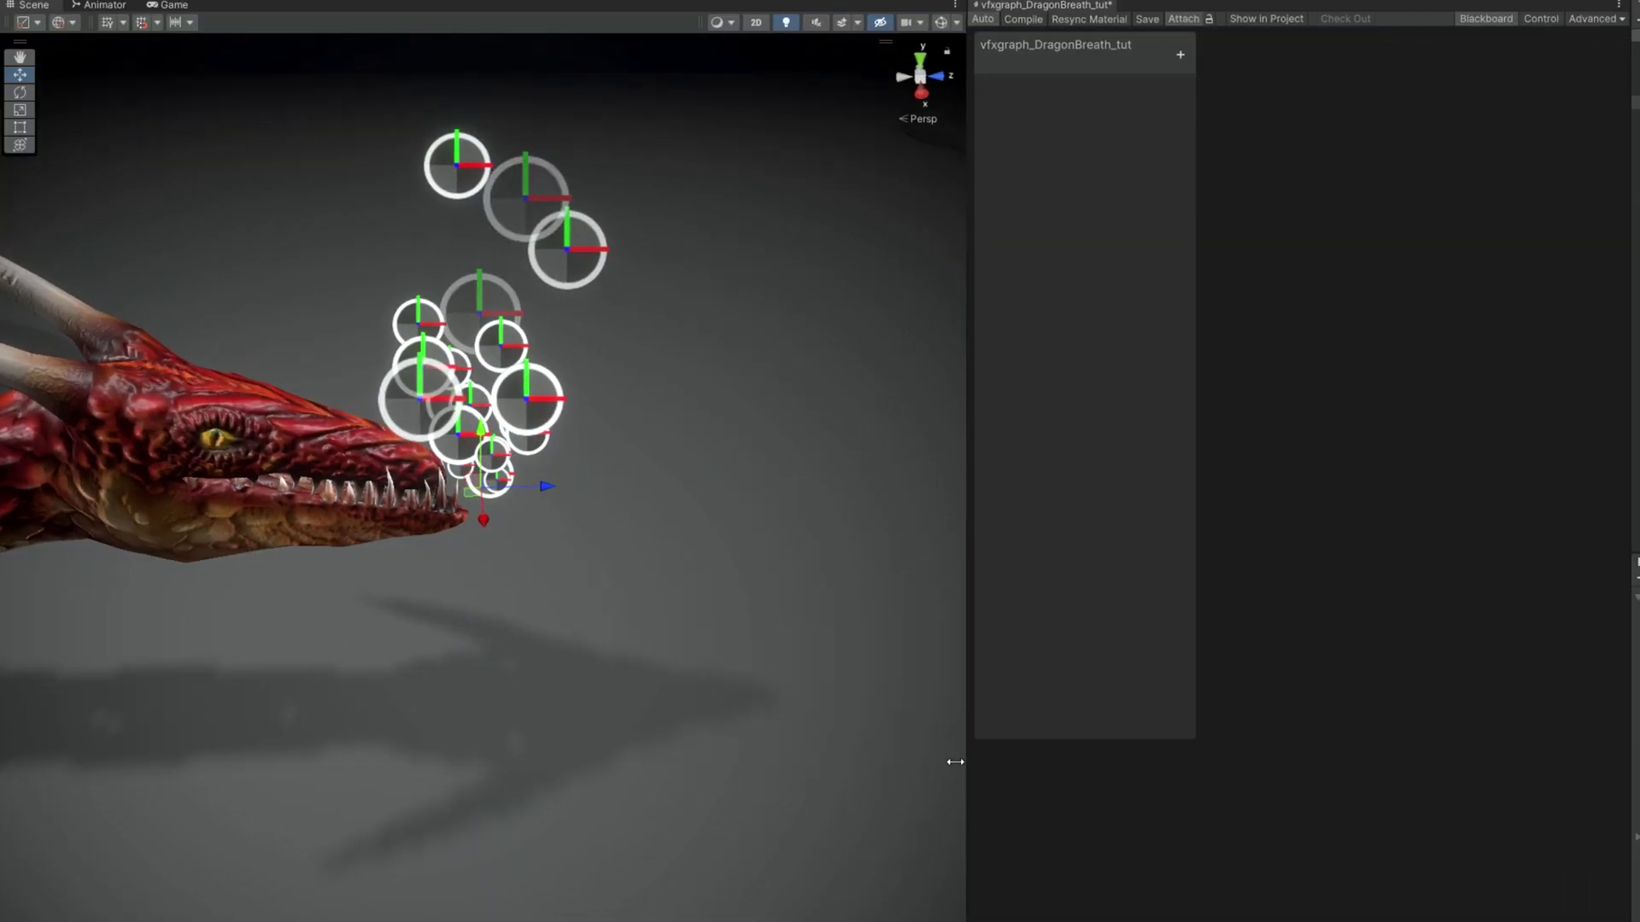
pyautogui.moveTo(951, 761); pyautogui.dragTo(730, 573)
pyautogui.moveTo(1311, 501); pyautogui.dragTo(1028, 647, button='middle')
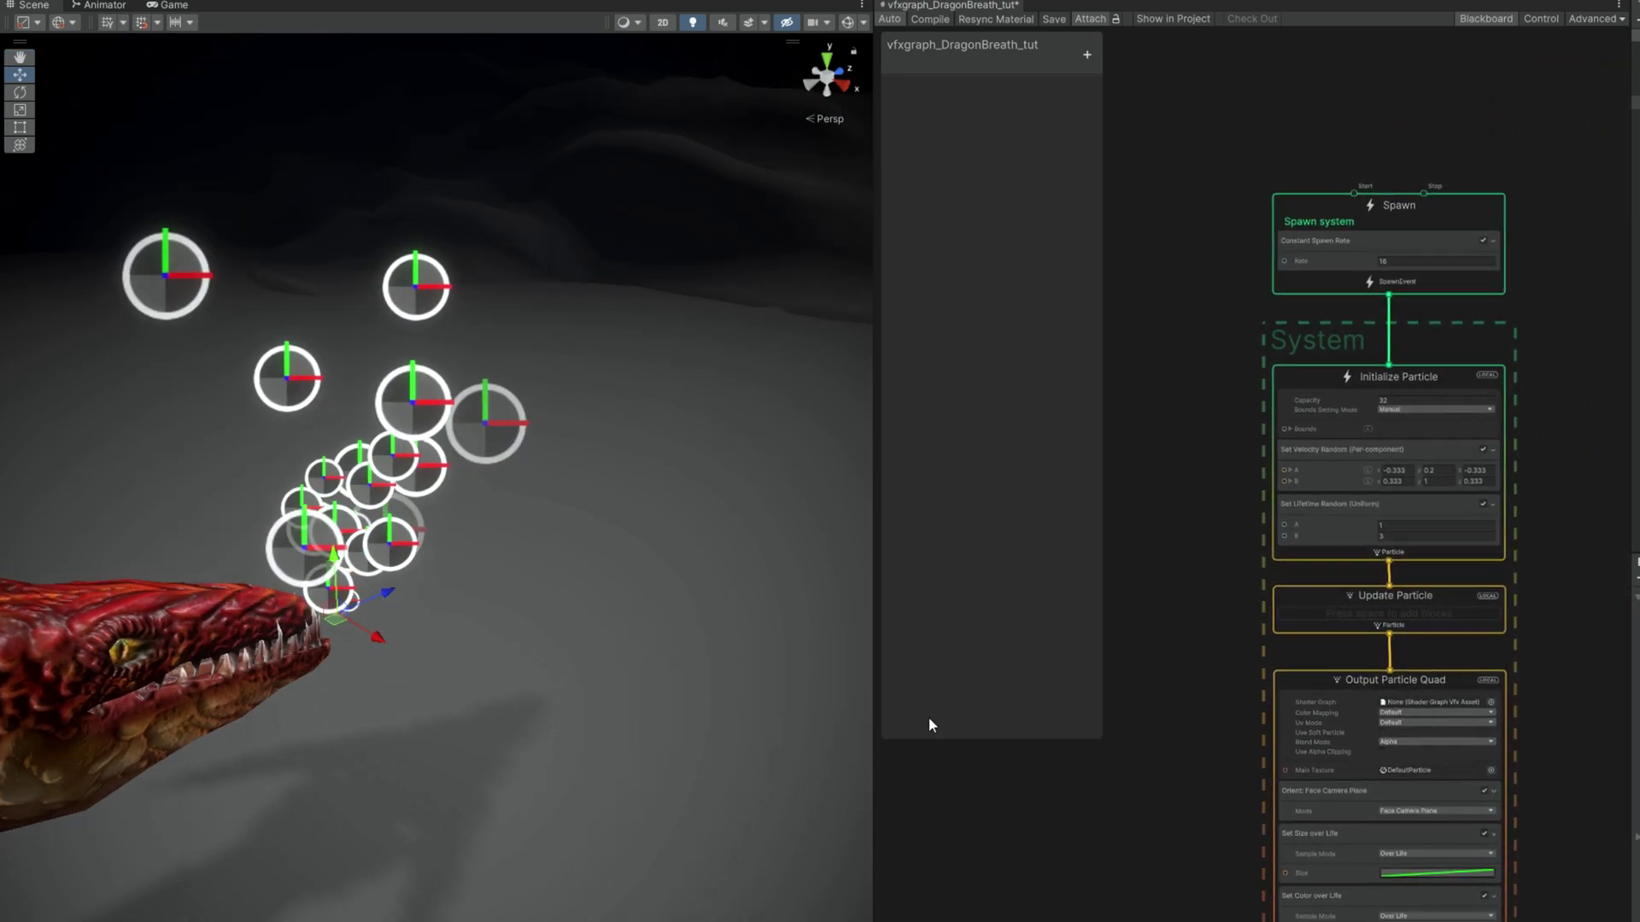
pyautogui.moveTo(882, 780); pyautogui.dragTo(594, 783)
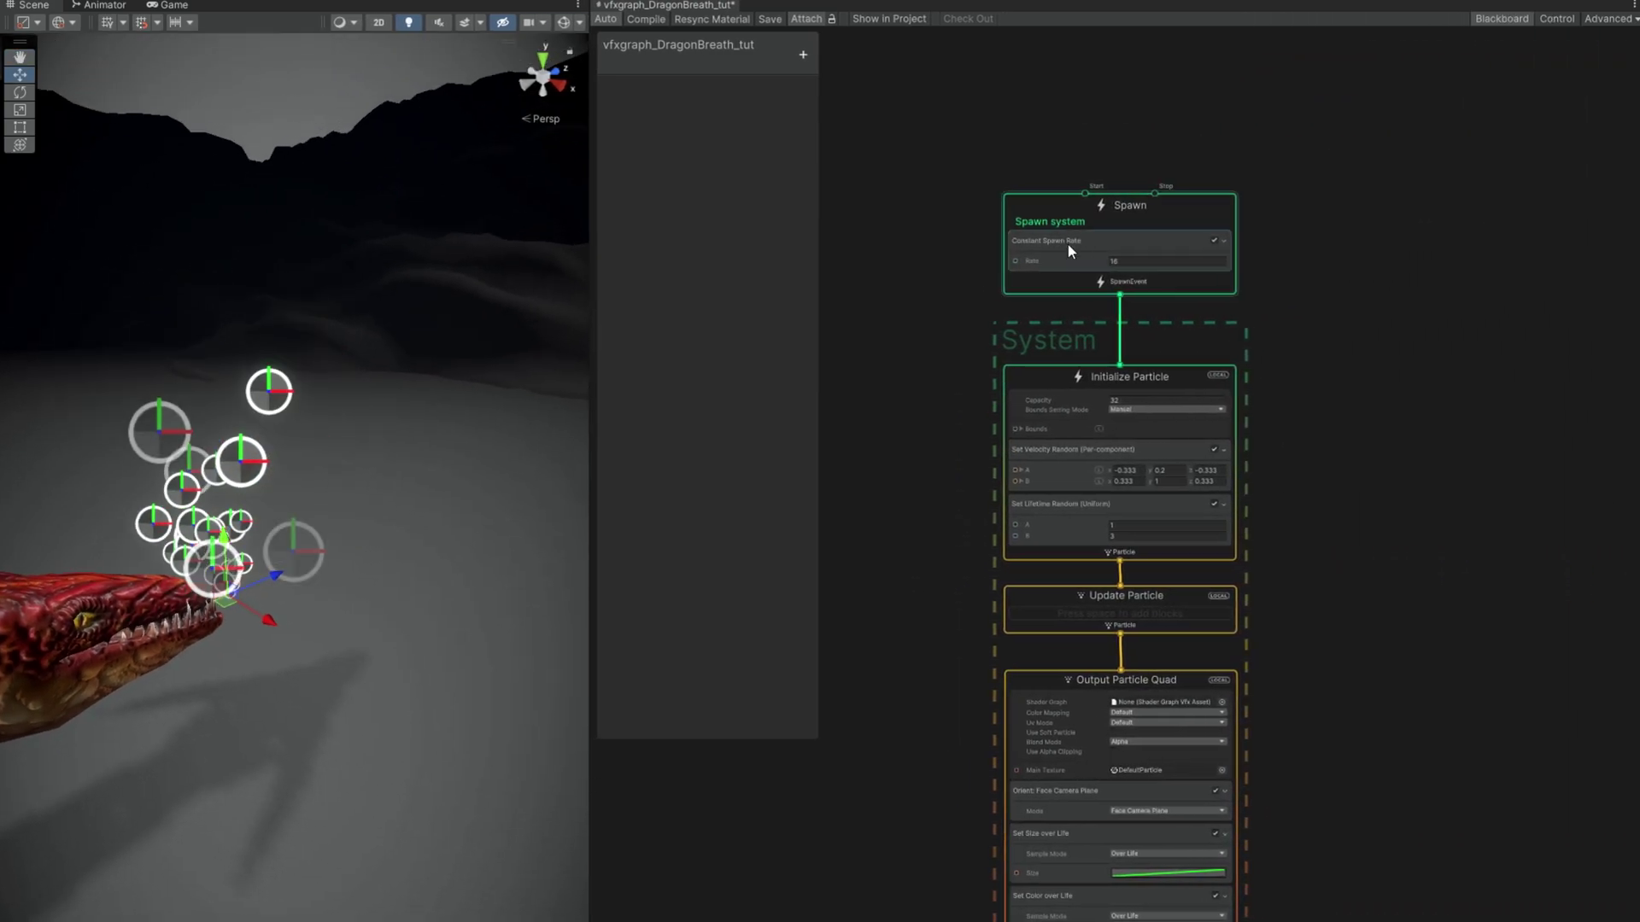
# Step: Replace the Constant Spawn Rate block in Spawn with a Single Burst block and set its Count to 1
pyautogui.scroll(5, 1067, 245)
pyautogui.click(1038, 259)
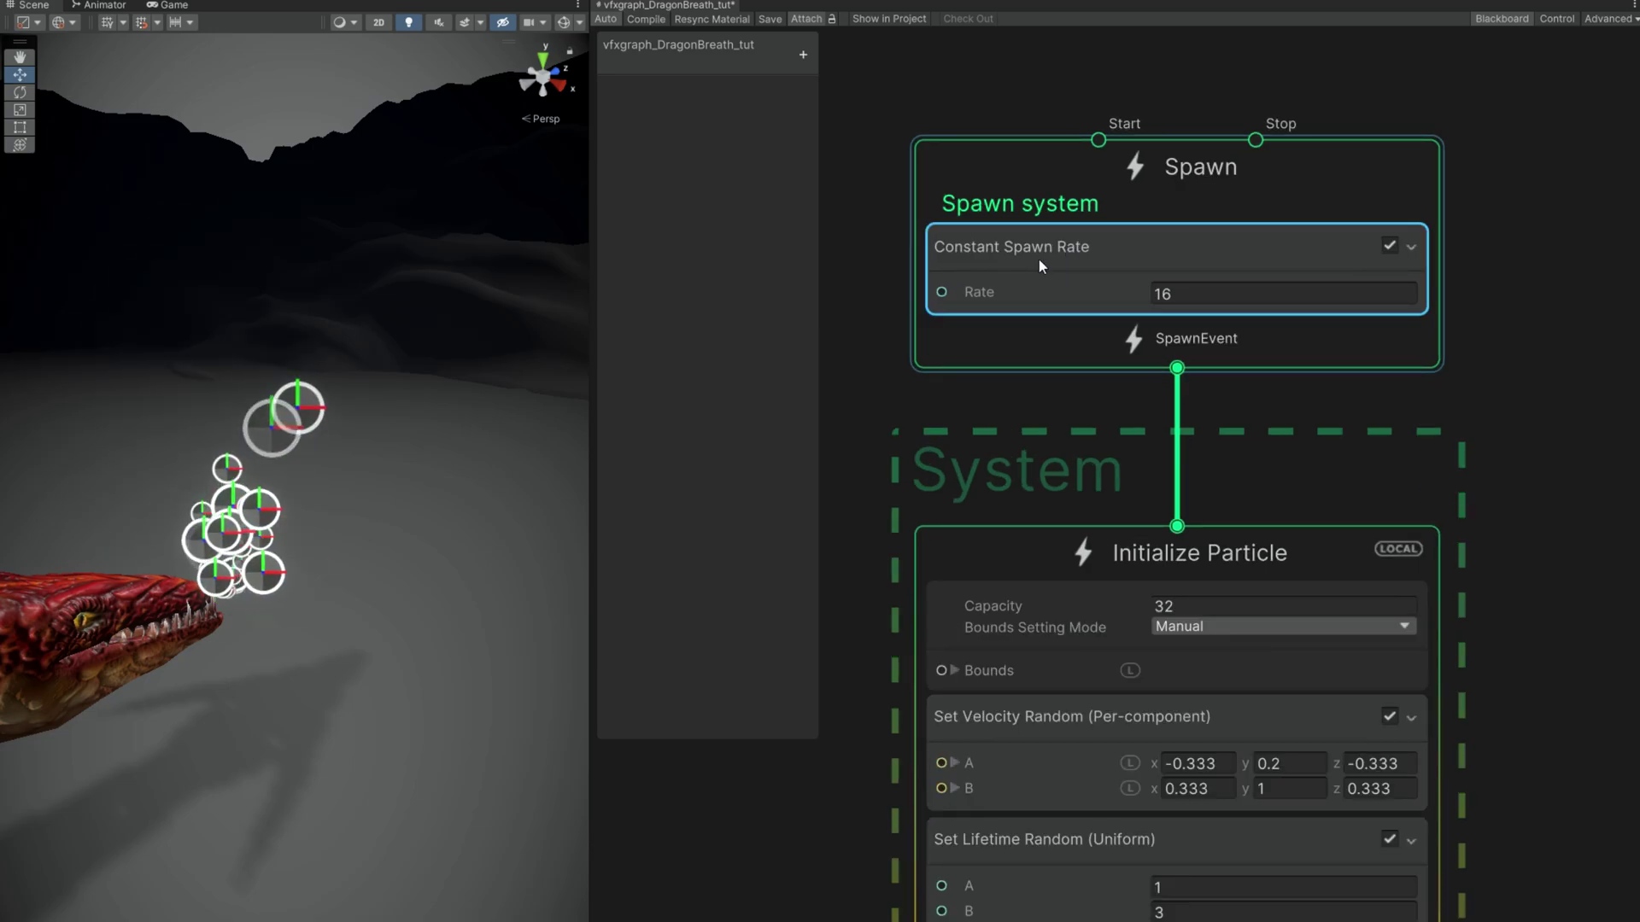
pyautogui.press('Delete')
pyautogui.click(1038, 249)
pyautogui.press('space')
pyautogui.write('burs')
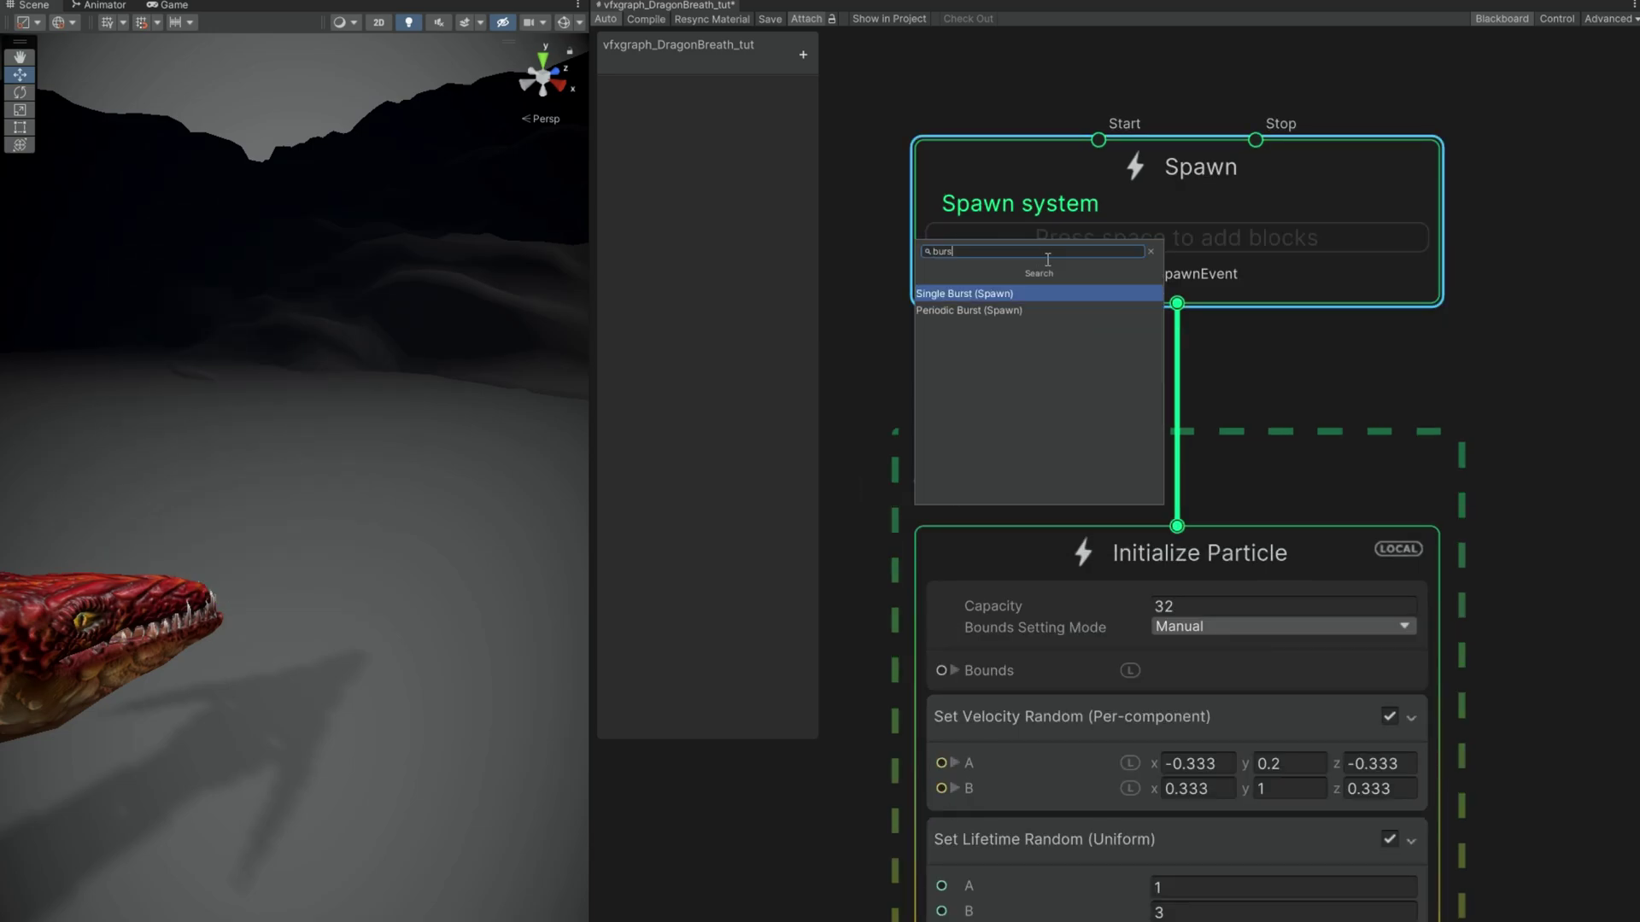
pyautogui.press('Return')
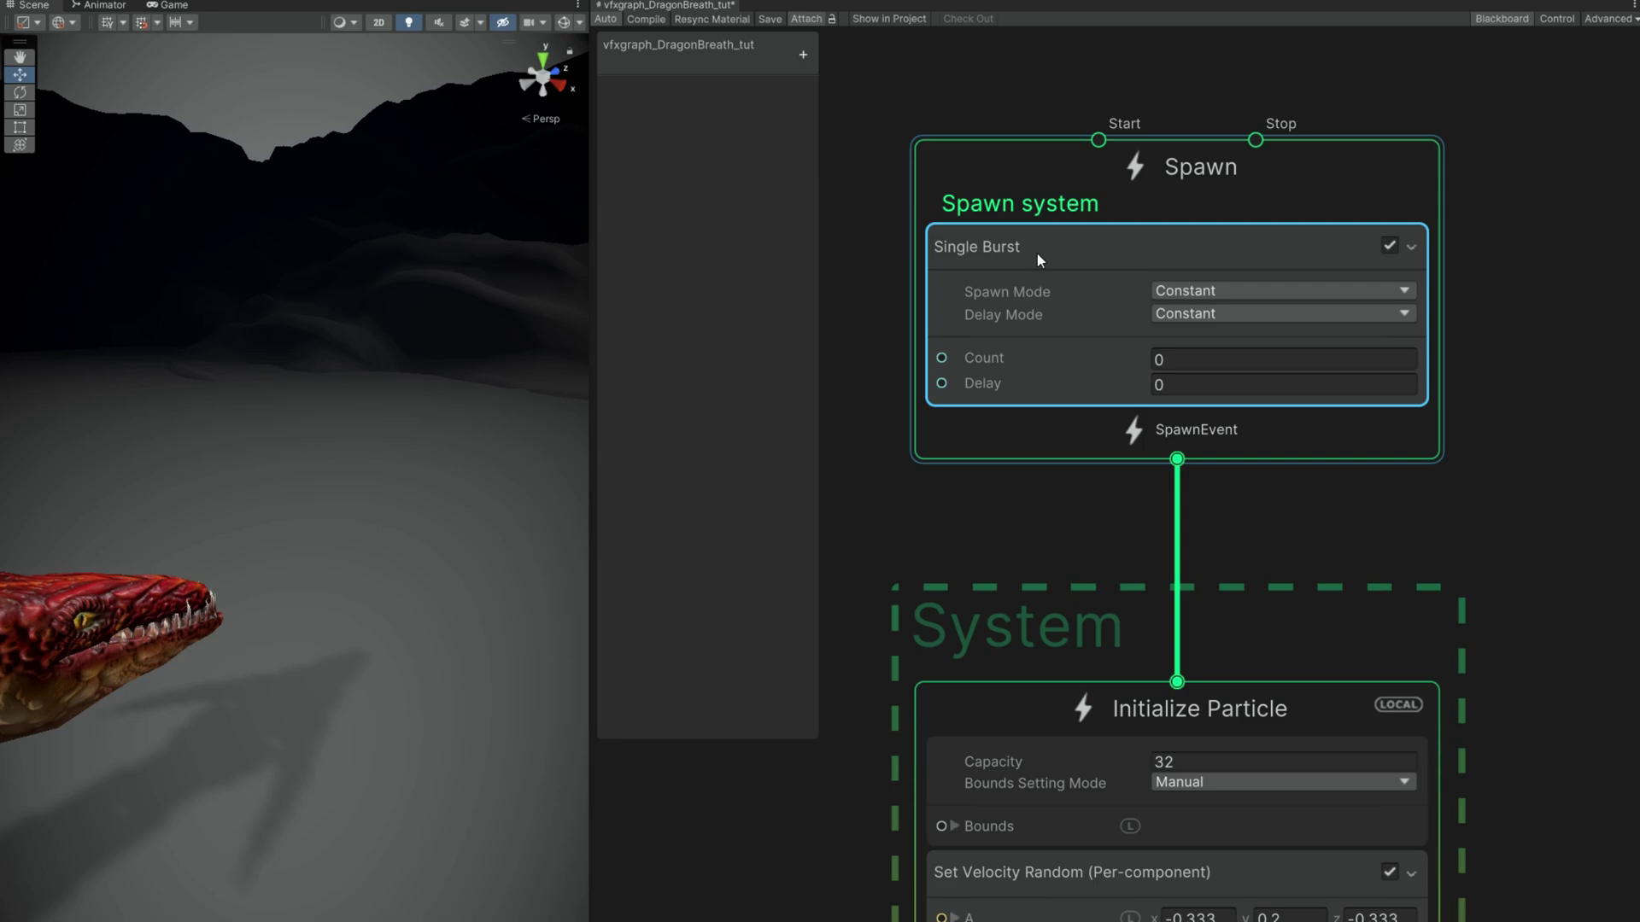
pyautogui.click(1169, 369)
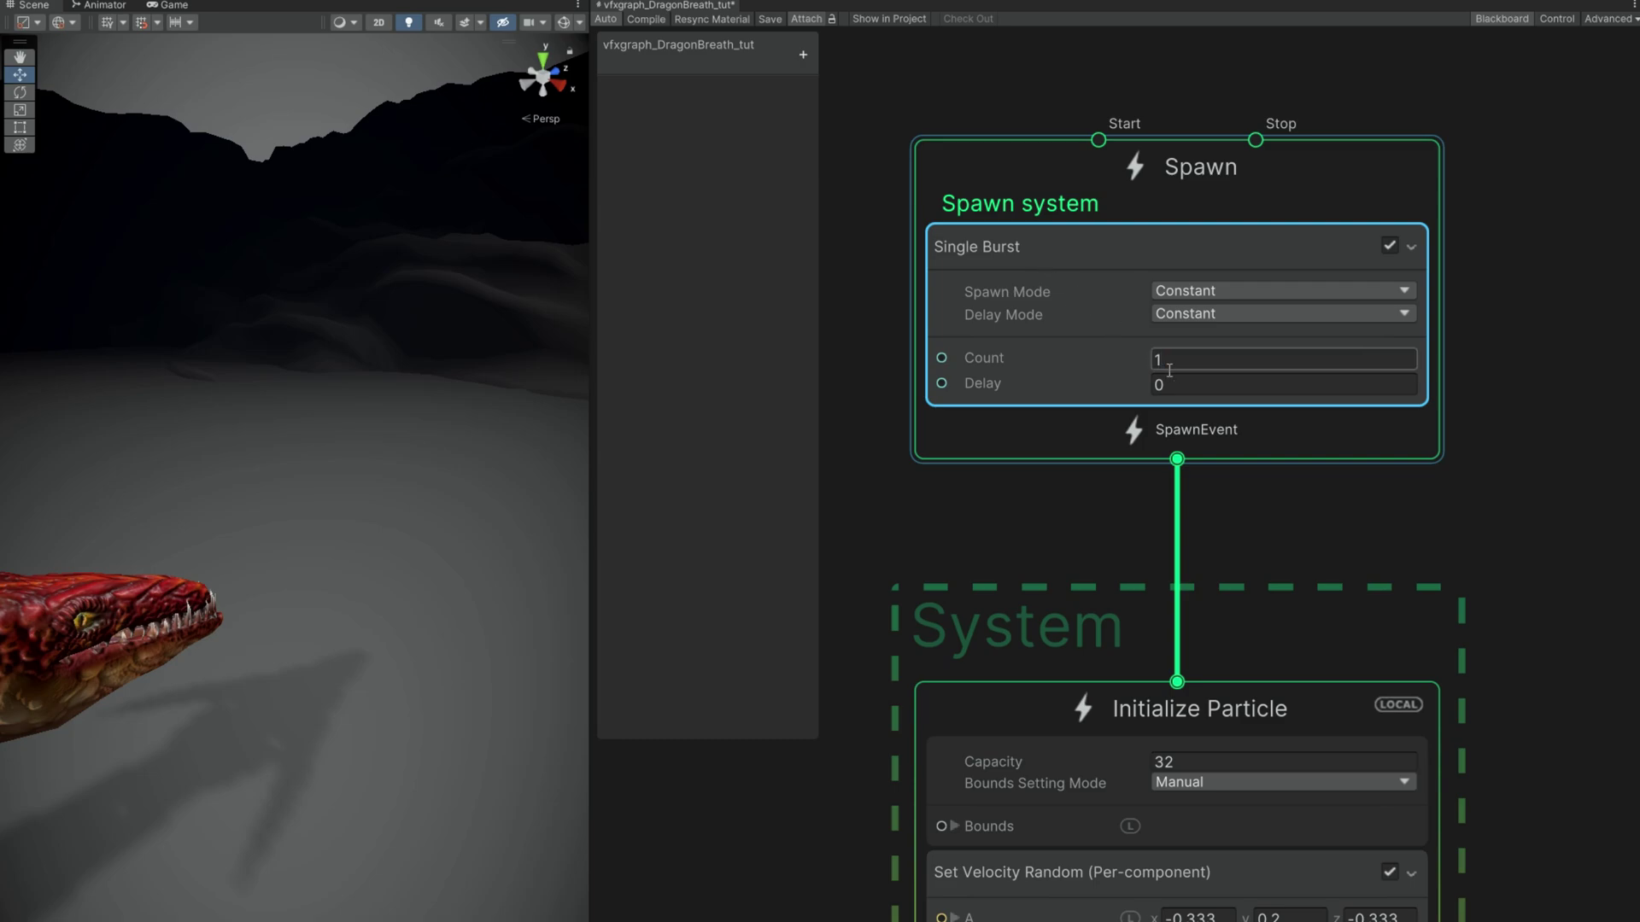
# Step: Move the Initialize Particle context closer to Spawn and delete its Set Velocity Random block
pyautogui.scroll(-2, 910, 509)
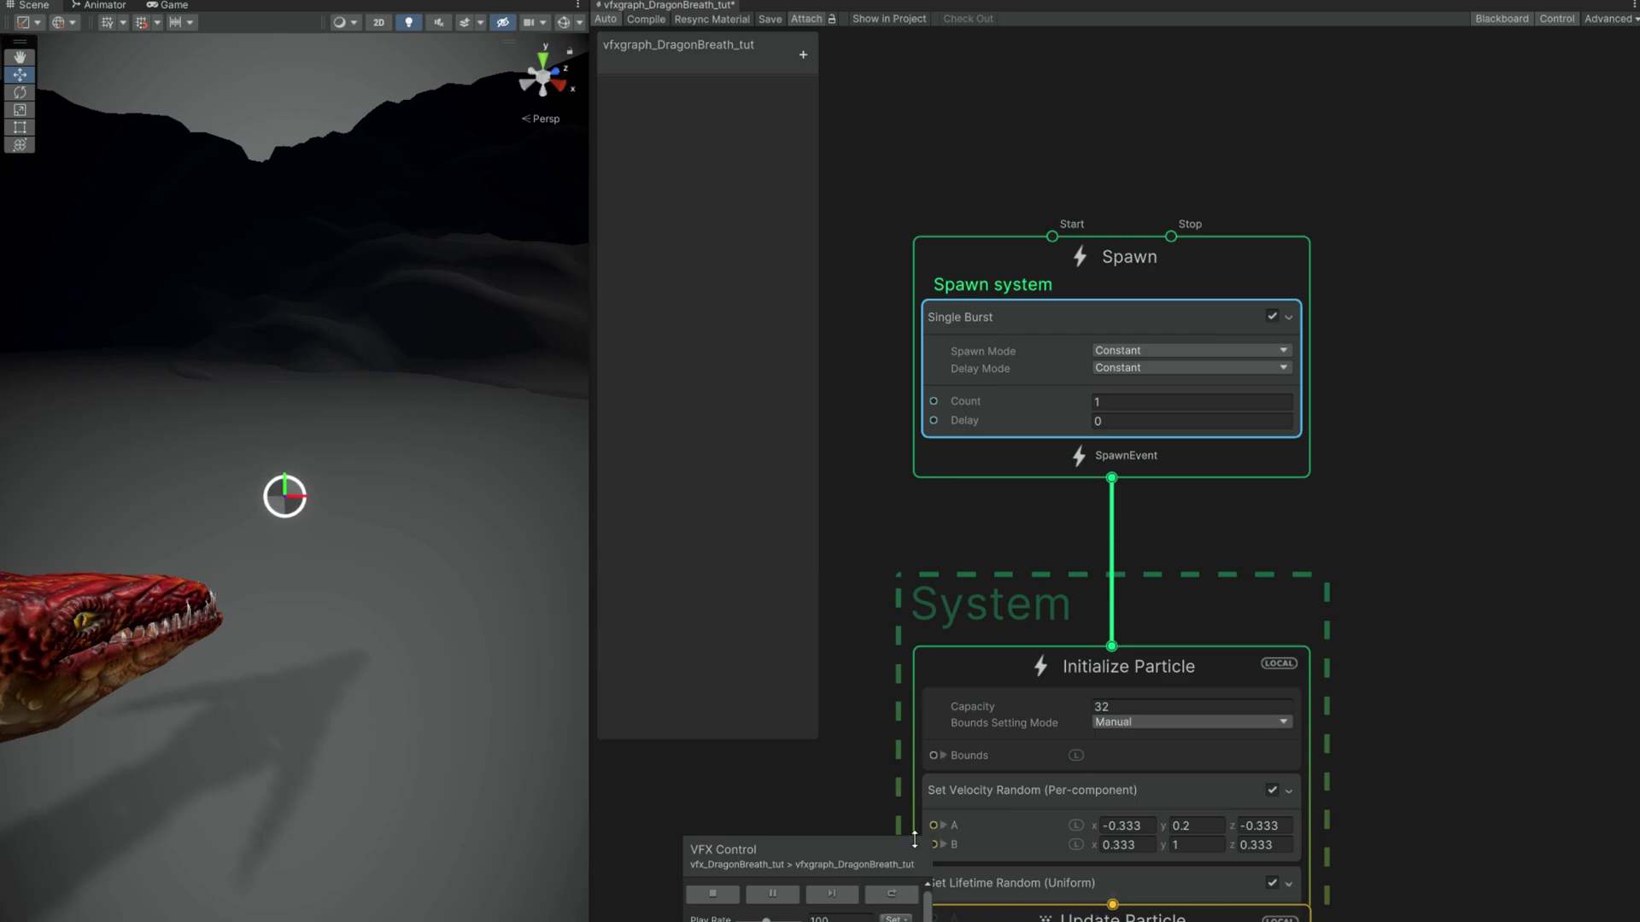
pyautogui.moveTo(914, 840); pyautogui.dragTo(986, 581, button='middle')
pyautogui.moveTo(1049, 418); pyautogui.dragTo(1051, 295)
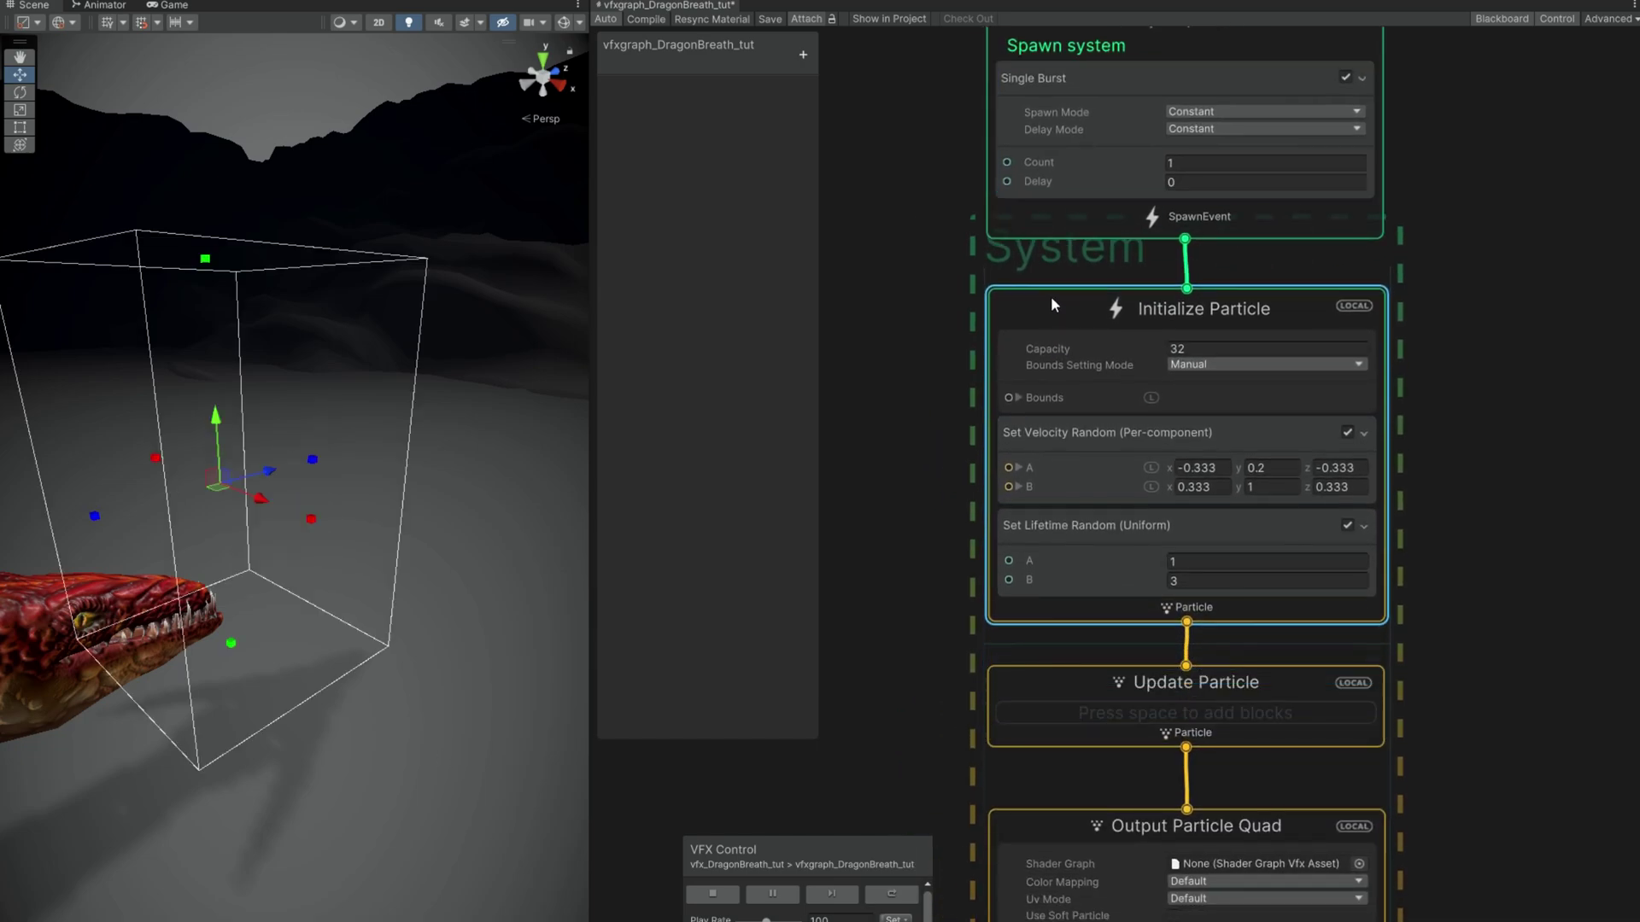
pyautogui.click(1069, 433)
pyautogui.press('Delete')
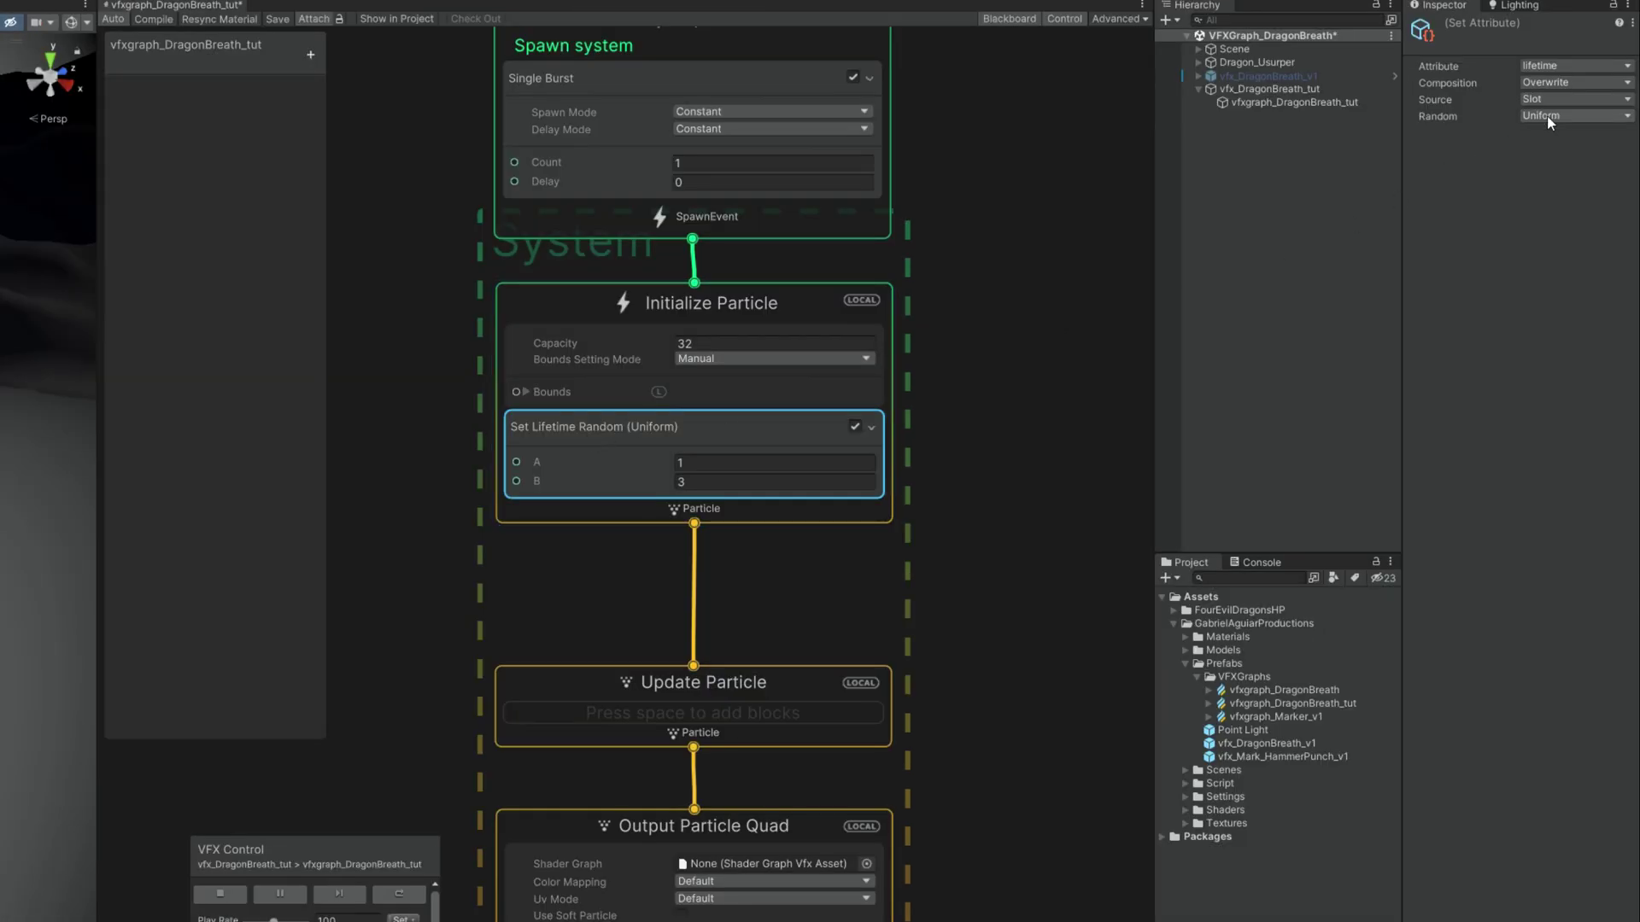
# Step: Turn off the random option of the Set Lifetime block and set the Lifetime to 2.5
pyautogui.click(1546, 115)
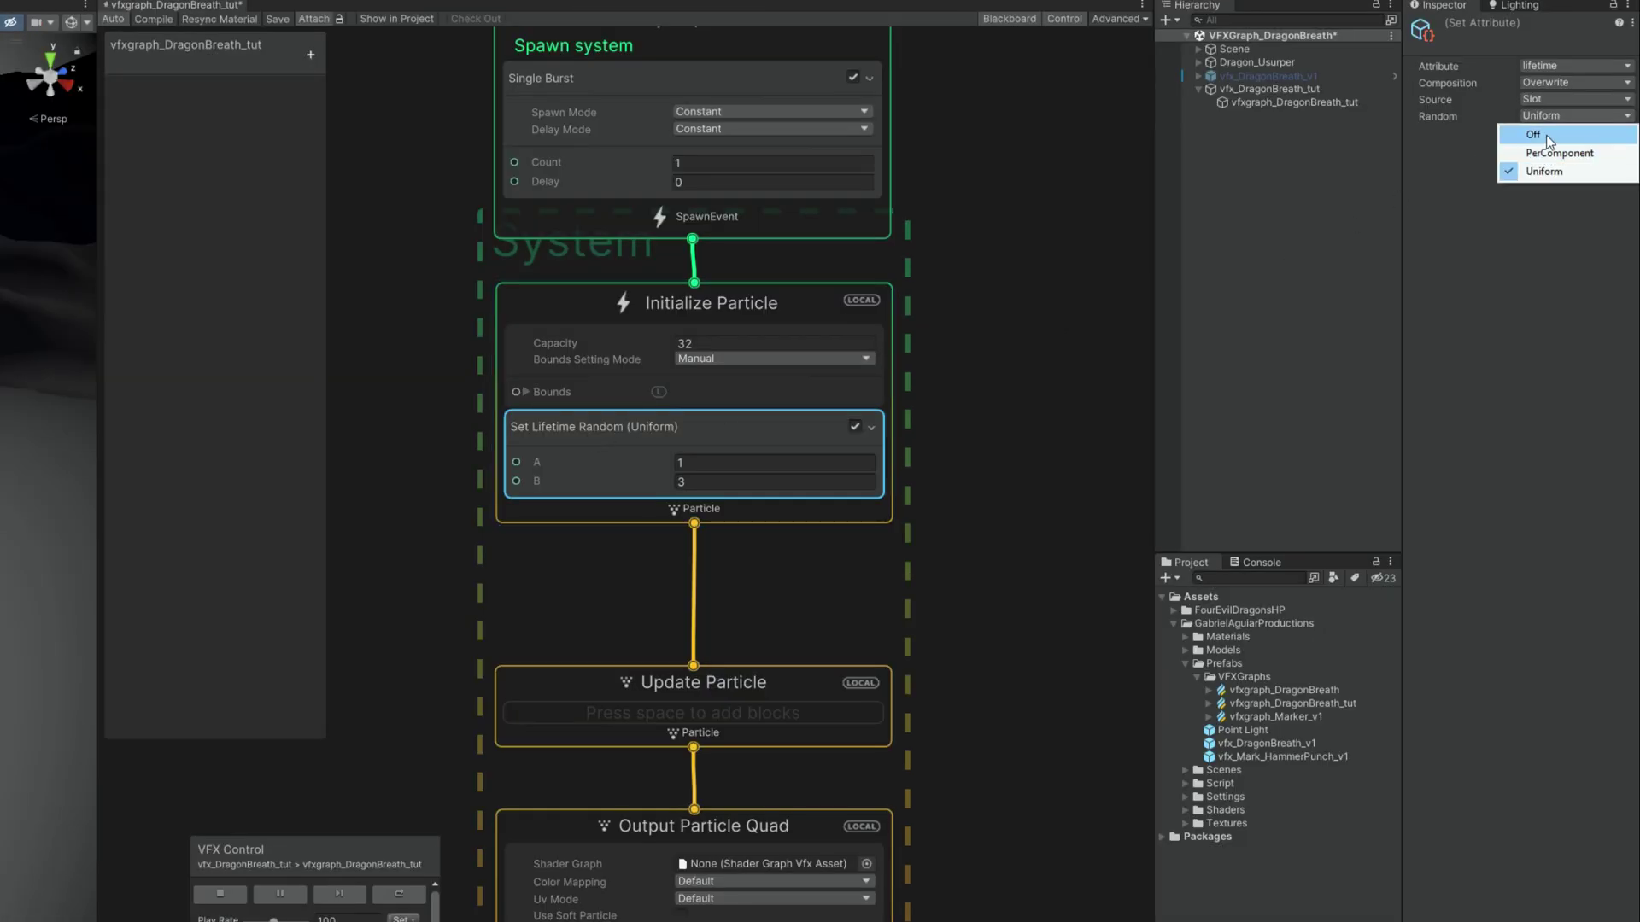
pyautogui.click(1546, 135)
pyautogui.click(708, 466)
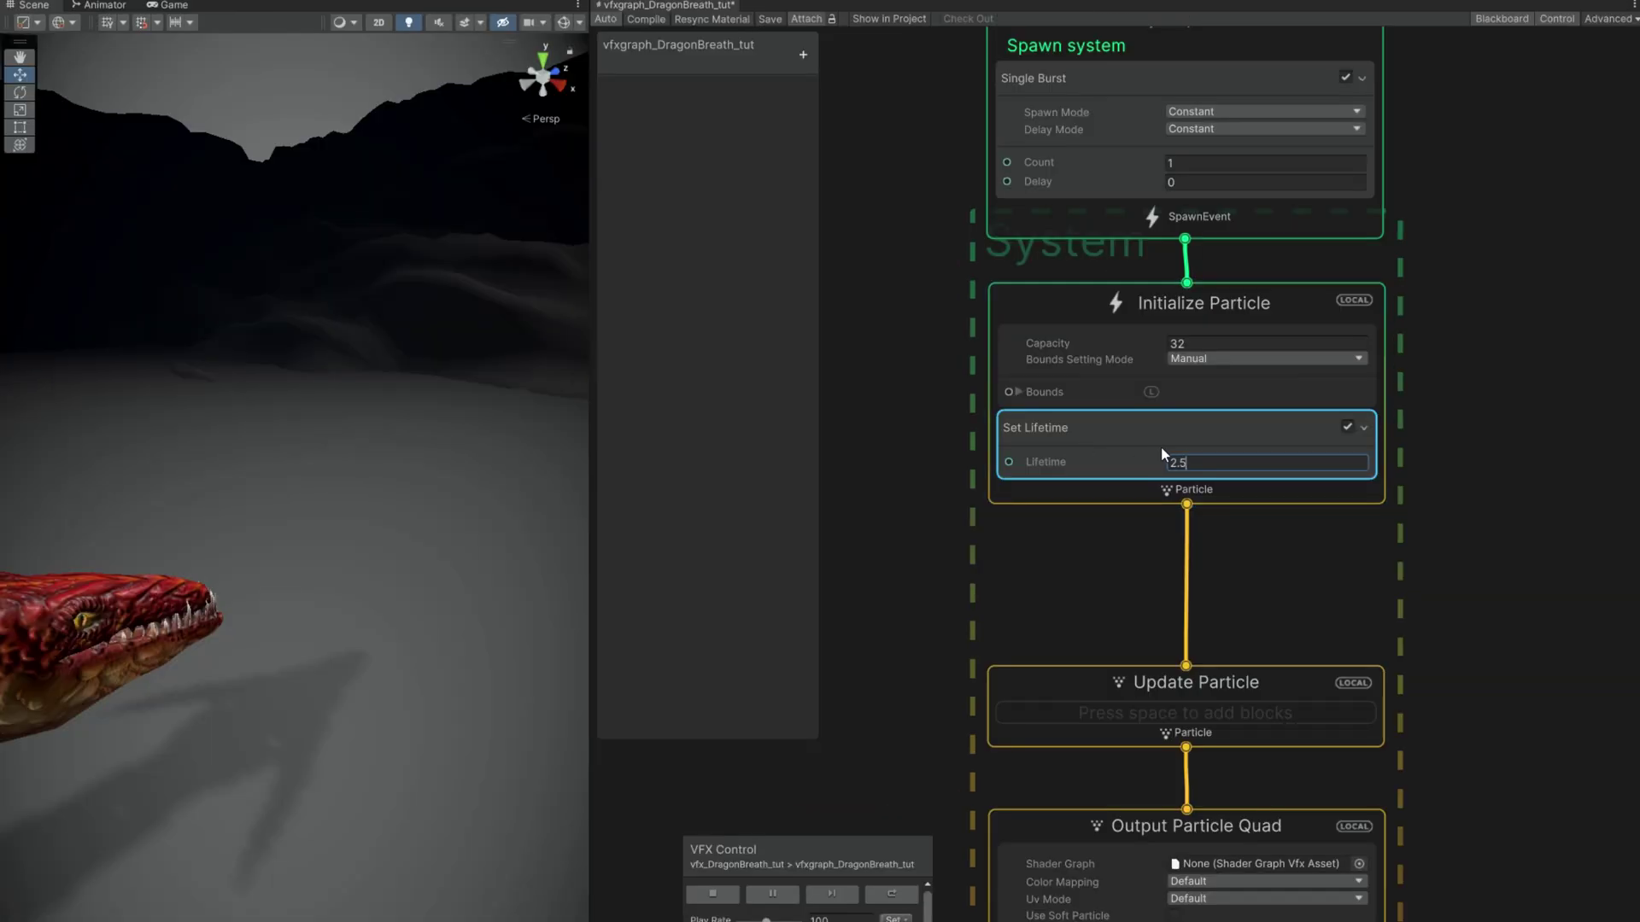
# Step: Add a Set Velocity block to the Update Particle context and move the context closer to Initialize Particle
pyautogui.scroll(-1, 1136, 611)
pyautogui.moveTo(1137, 610); pyautogui.dragTo(1126, 437, button='middle')
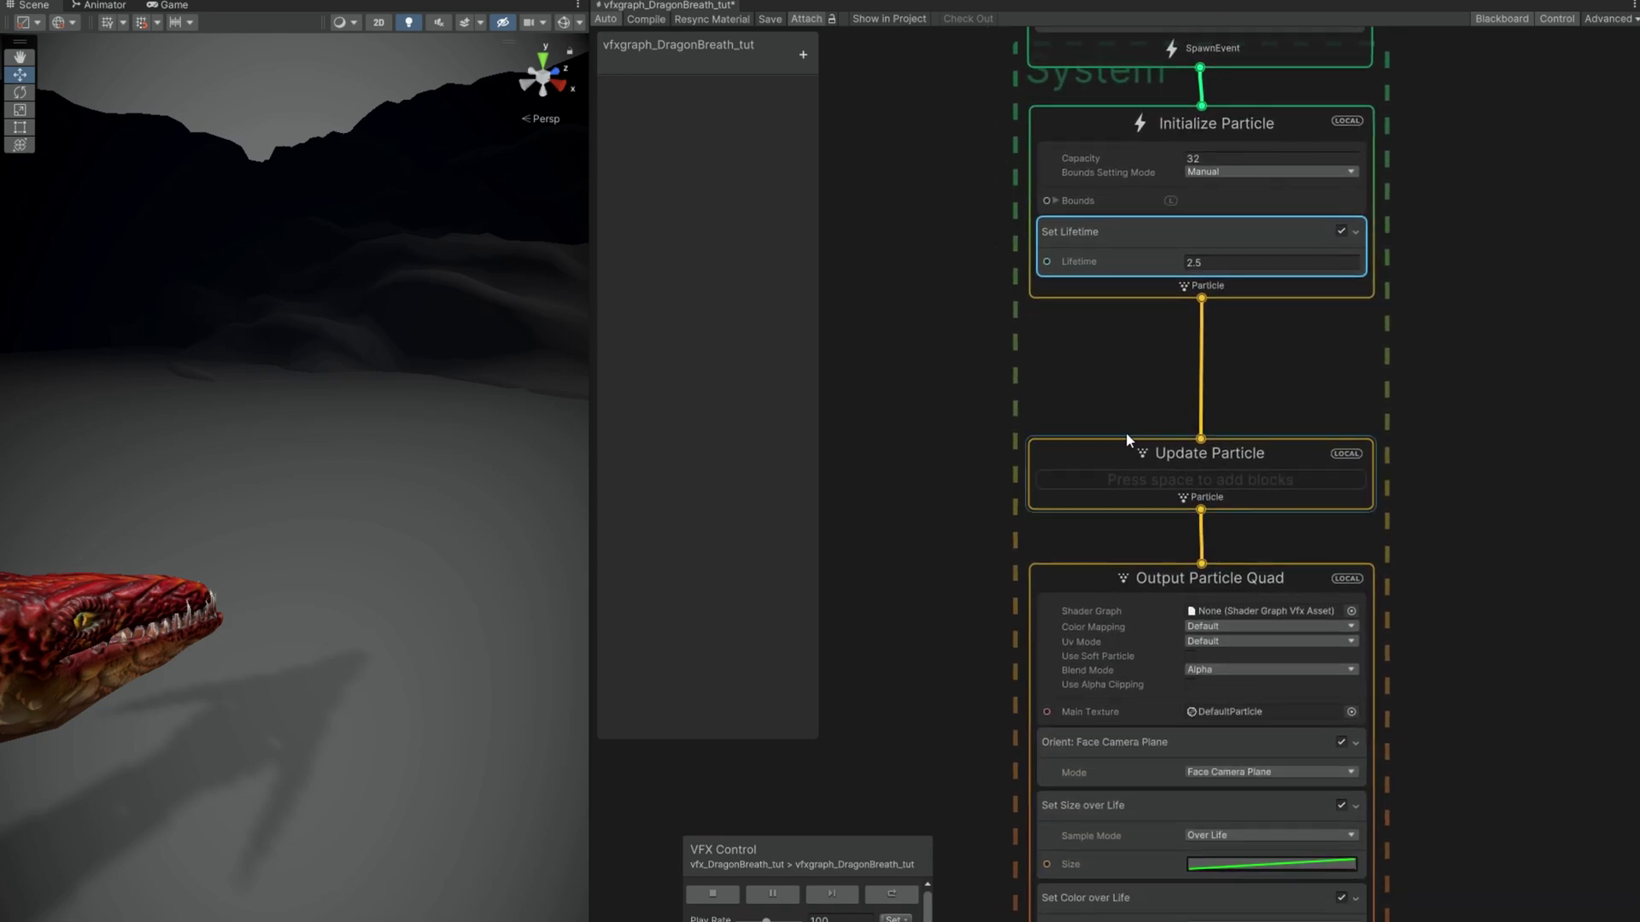
pyautogui.scroll(1, 1126, 436)
pyautogui.click(1127, 442)
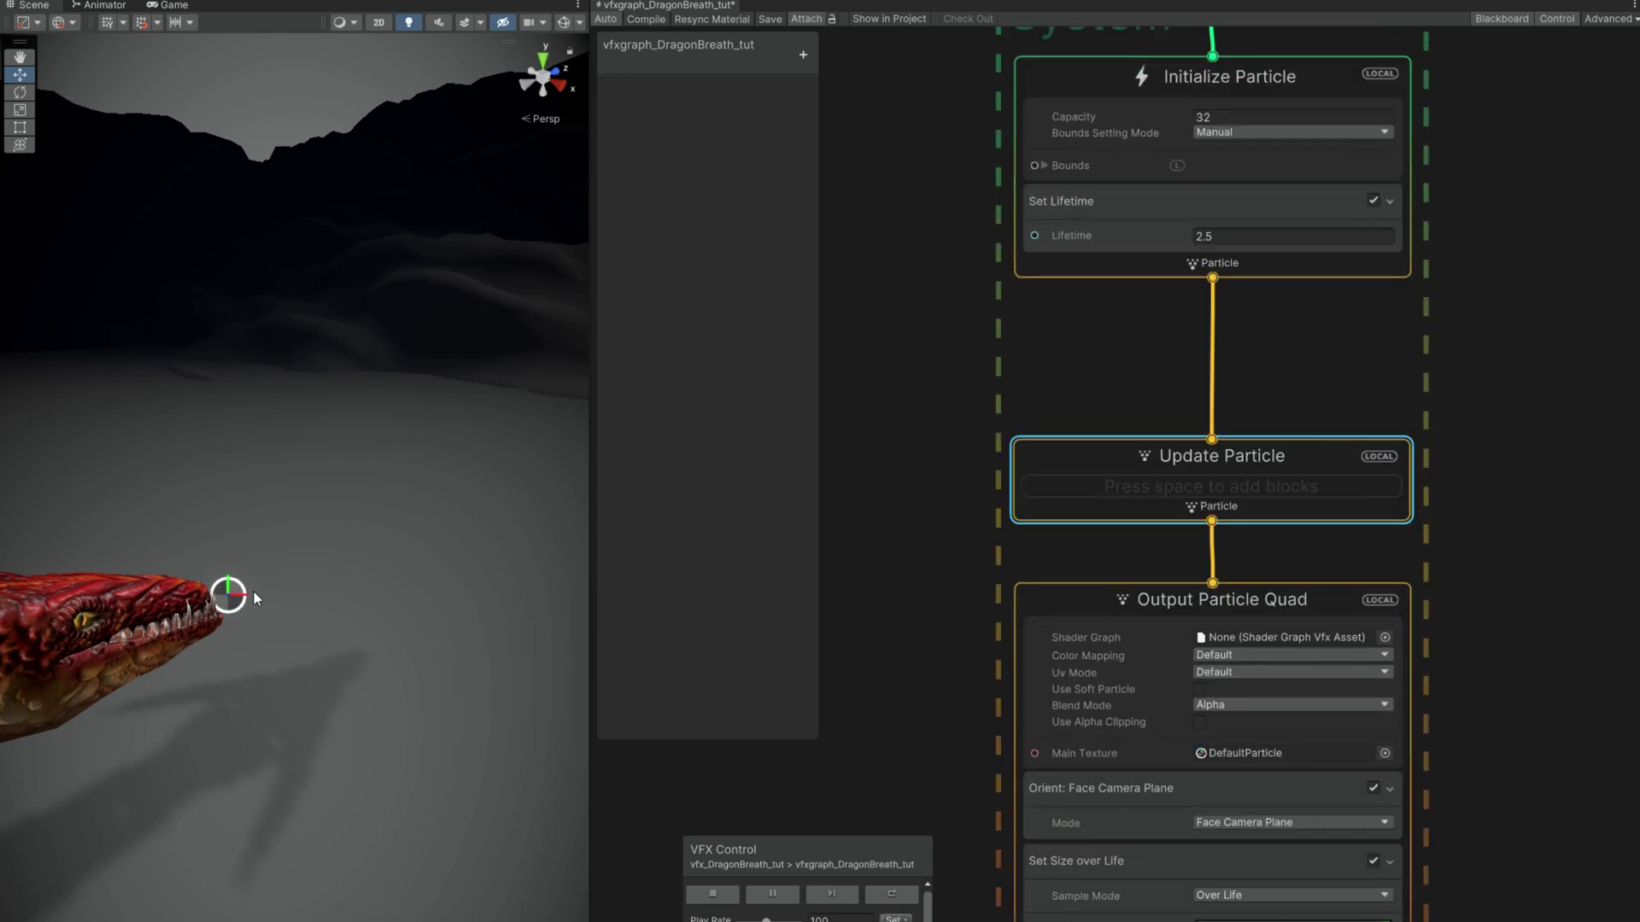
pyautogui.press('space')
pyautogui.write('set velo')
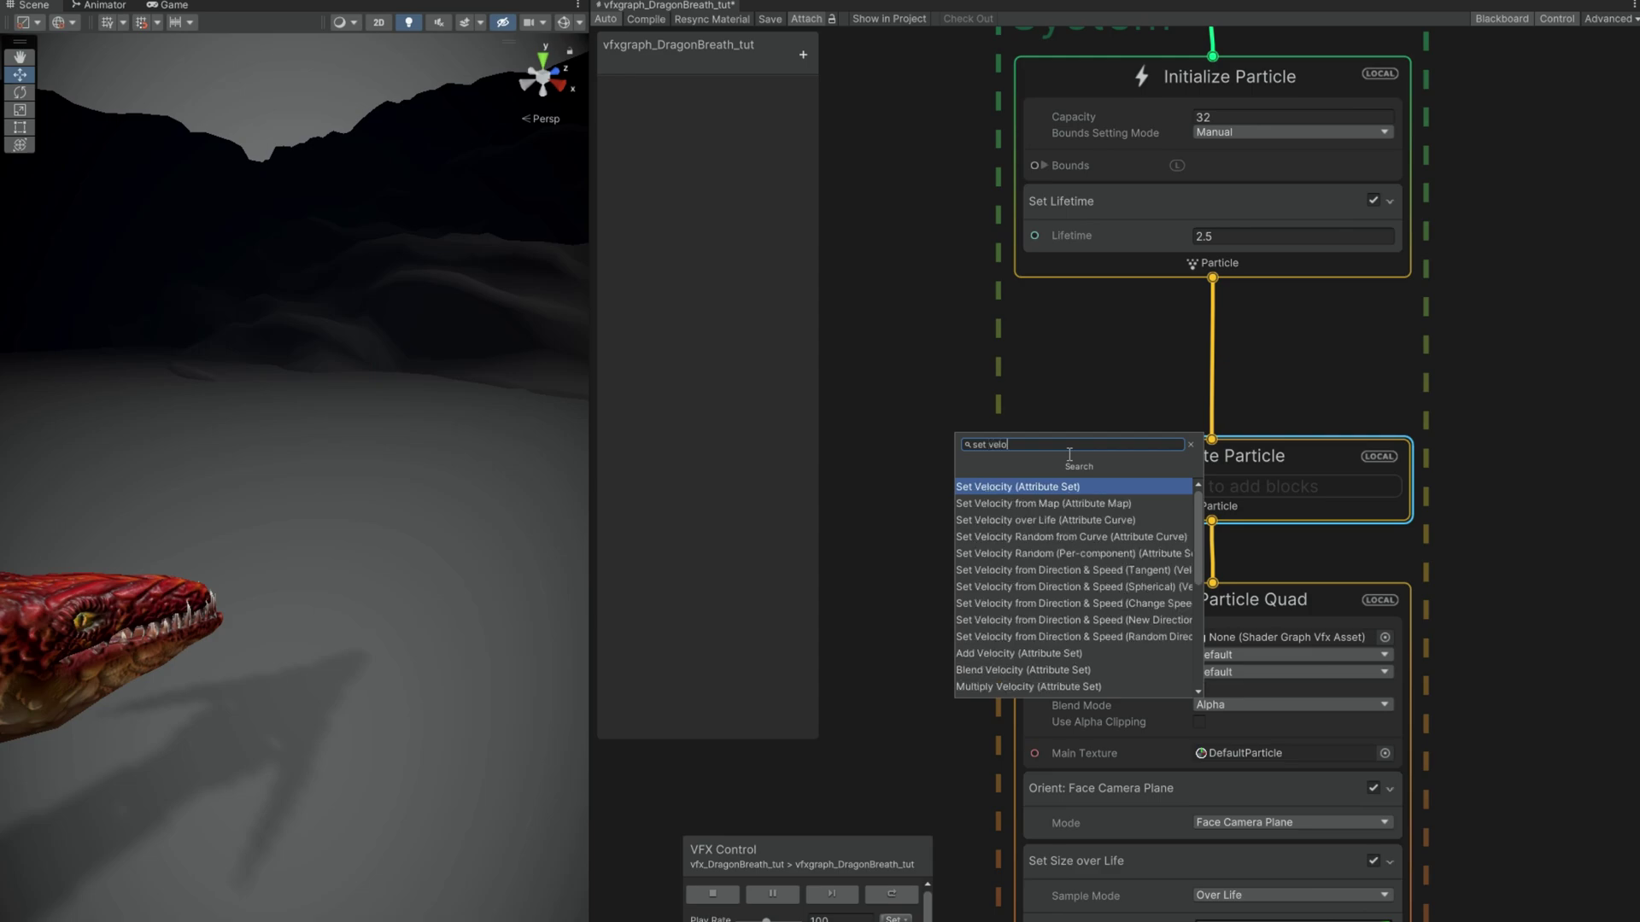
pyautogui.press('Return')
pyautogui.moveTo(1054, 445); pyautogui.dragTo(1051, 357)
pyautogui.click(1118, 406)
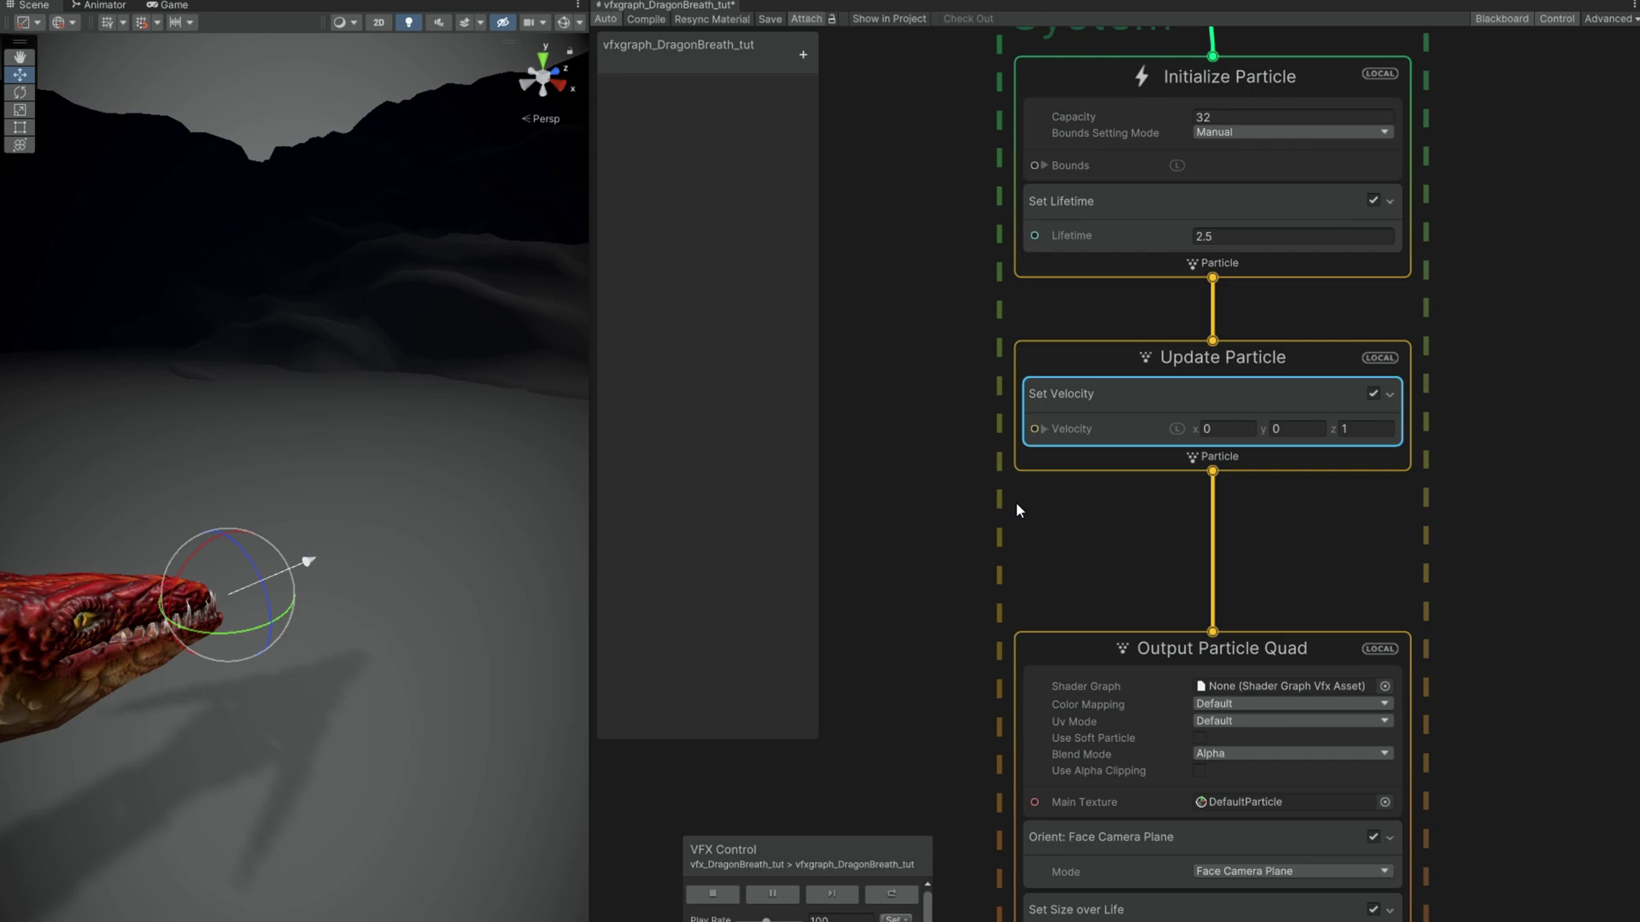
# Step: Add a Sample Curve operator in the empty space beside the Update Particle context
pyautogui.moveTo(1016, 511); pyautogui.dragTo(1407, 491, button='middle')
pyautogui.press('space')
pyautogui.write('sample')
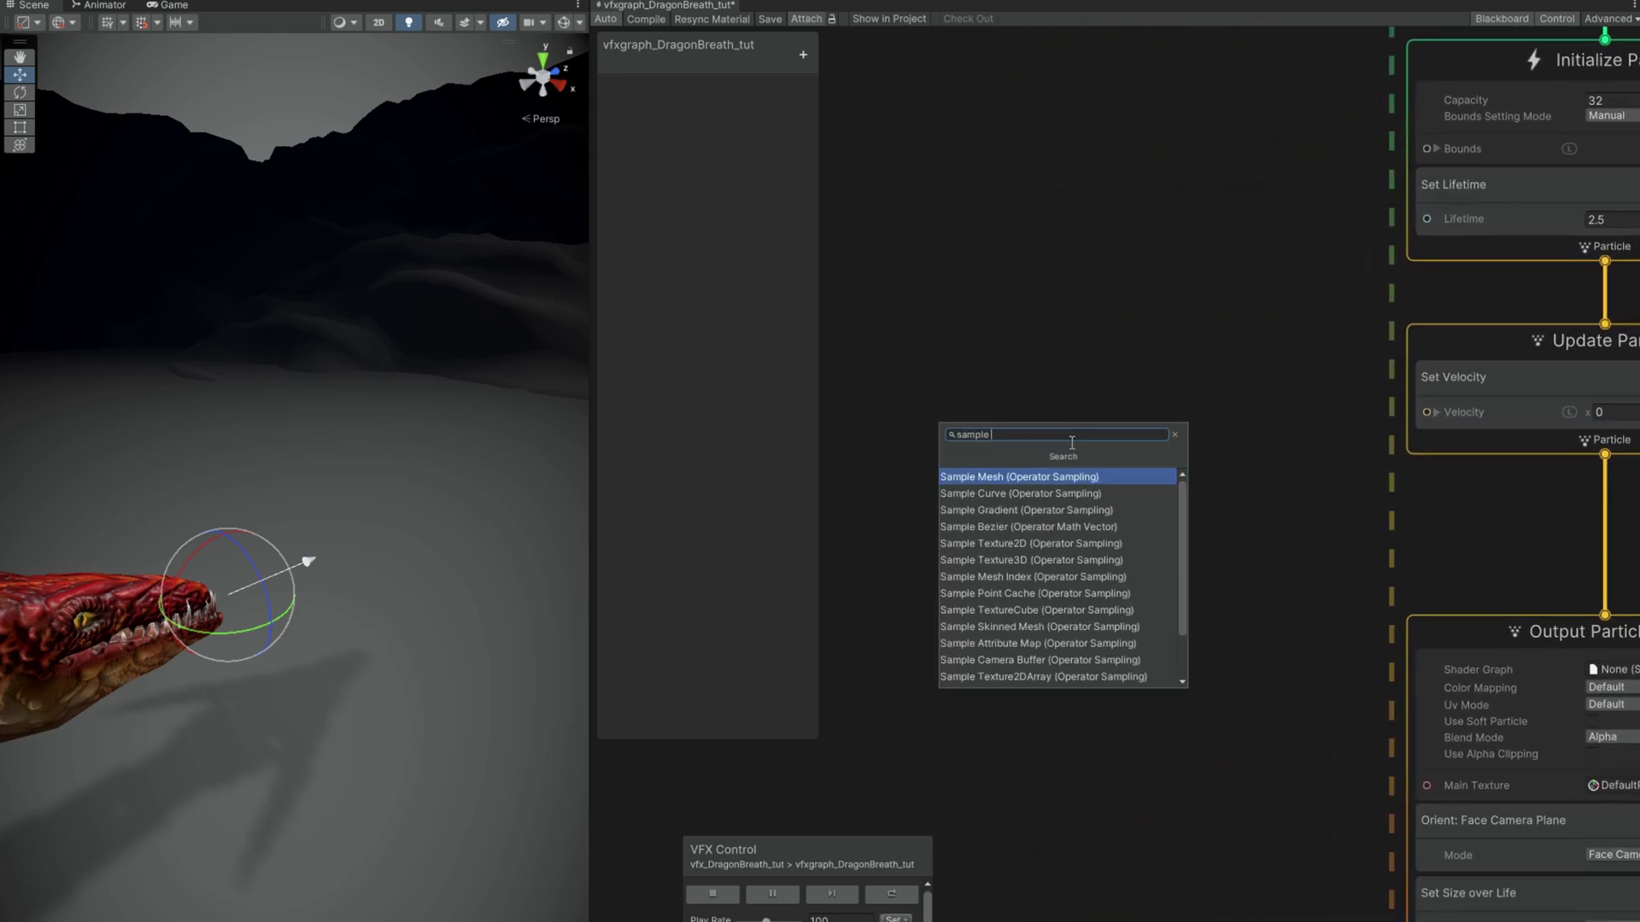
pyautogui.press('Down')
pyautogui.press('Return')
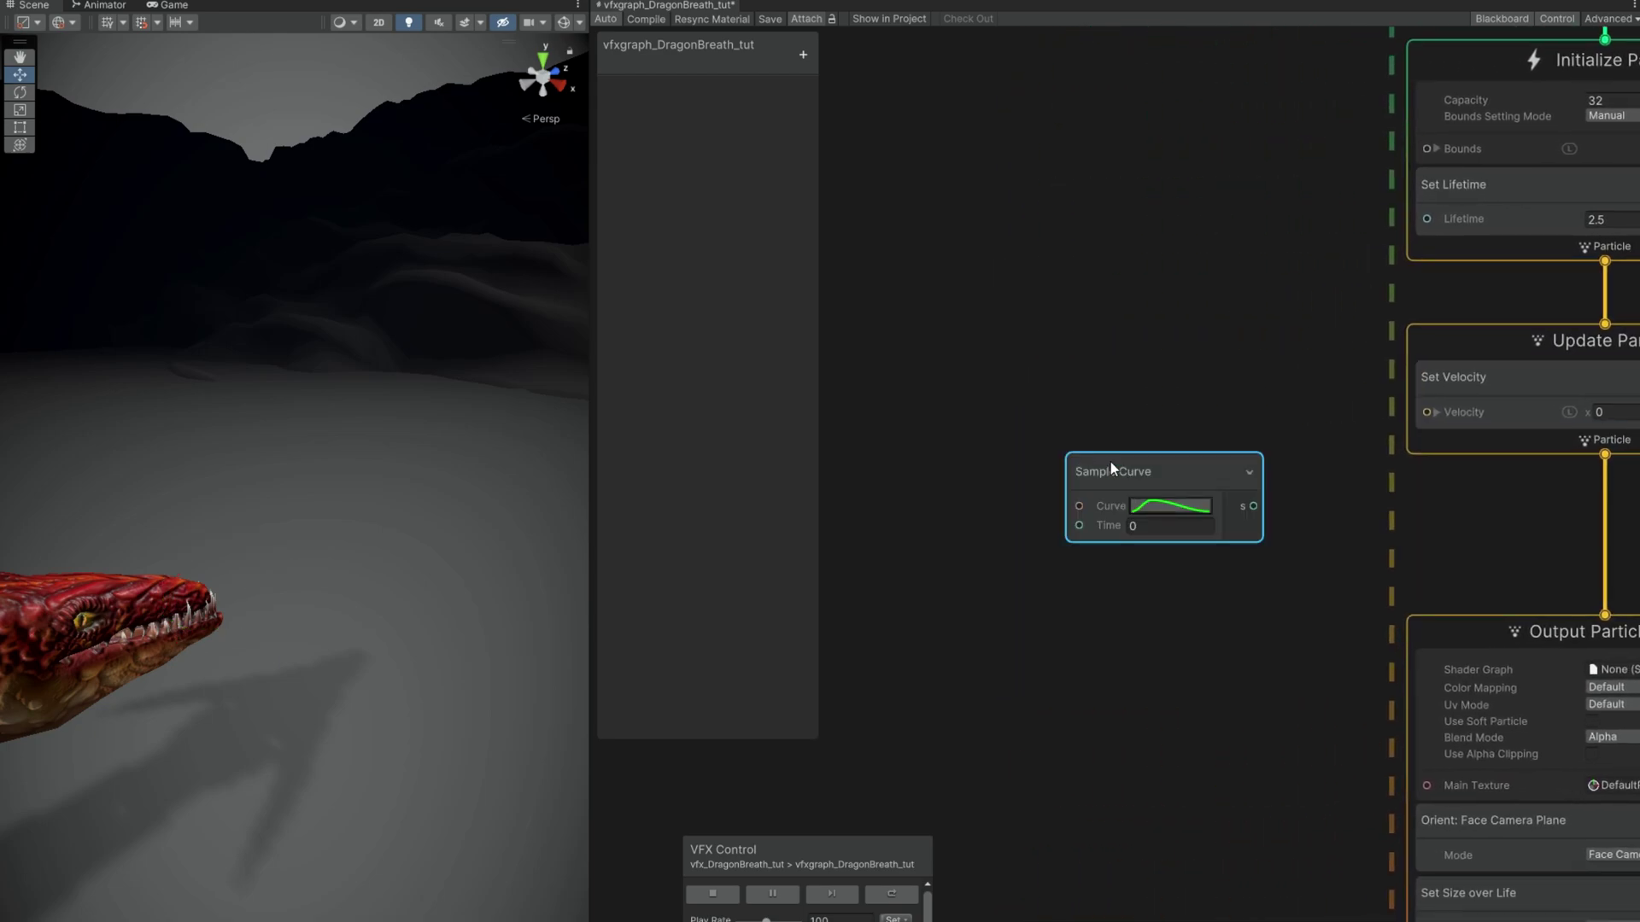
pyautogui.moveTo(1111, 463); pyautogui.dragTo(1092, 387)
# Step: Create an AnimationCurve property named FireTrailMotion in the Blackboard and expand its settings
pyautogui.click(803, 53)
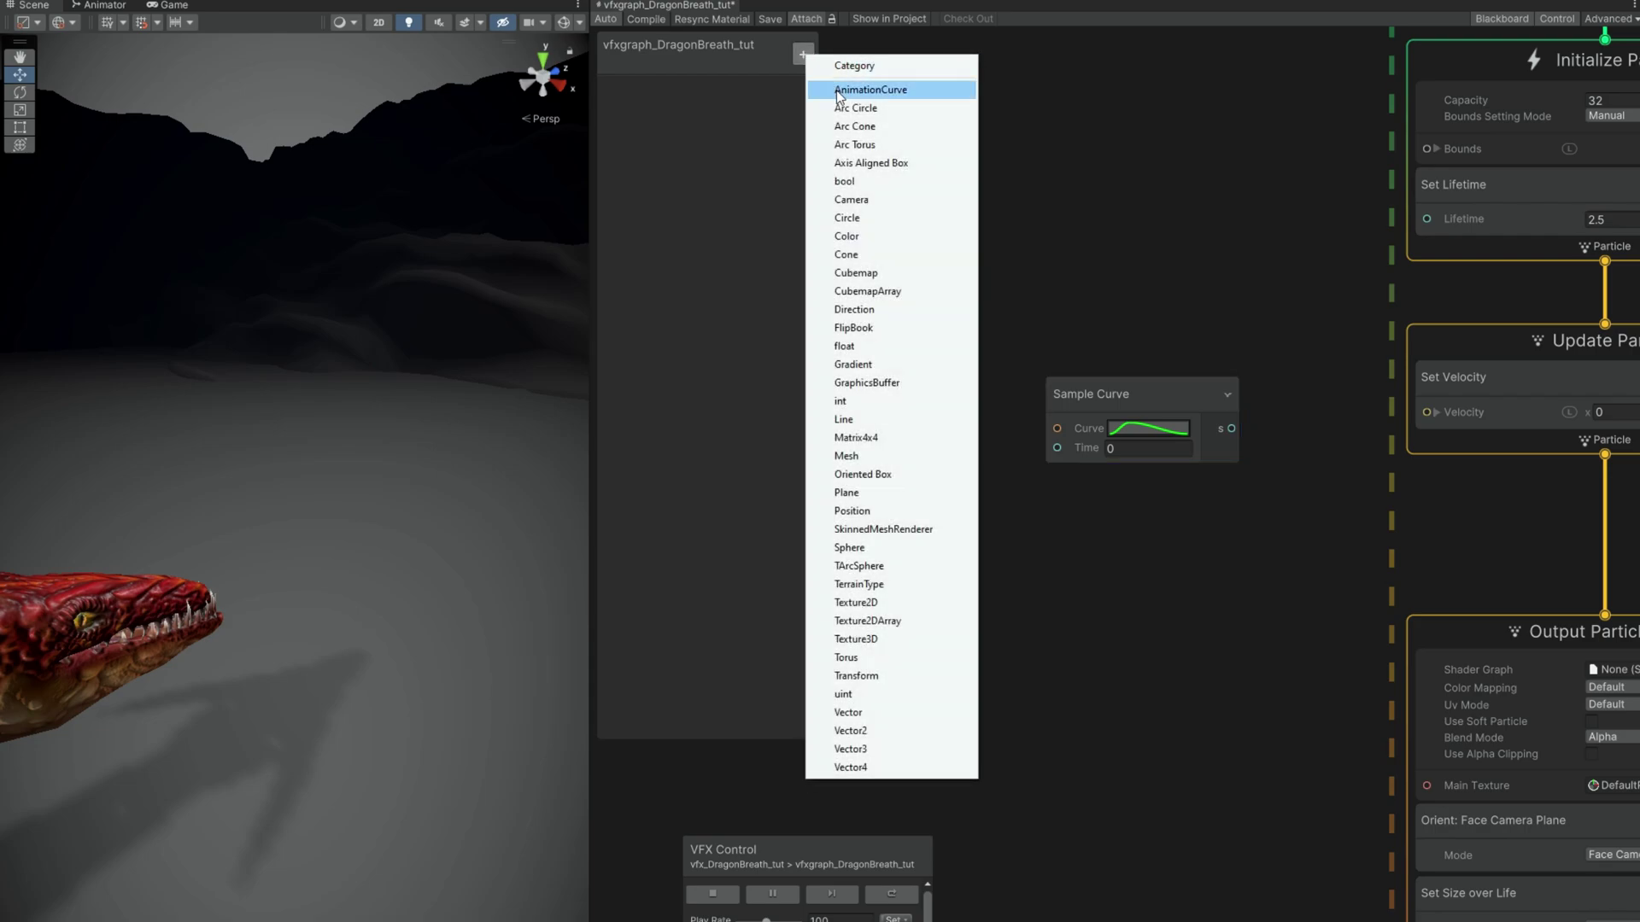
pyautogui.click(837, 89)
pyautogui.write('Fire')
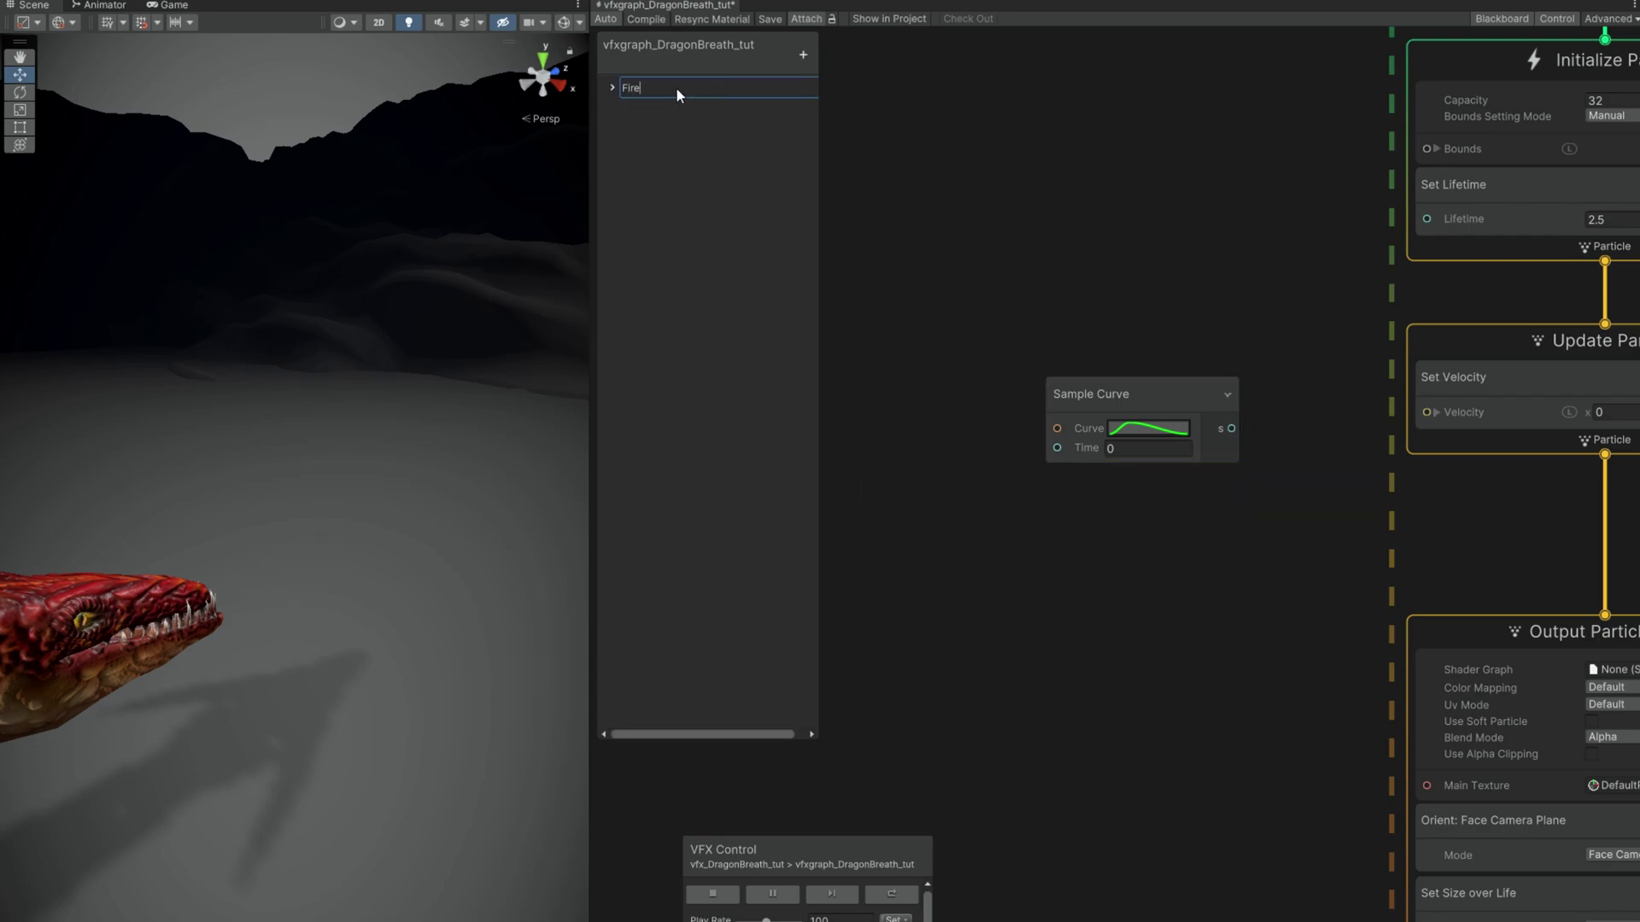
pyautogui.write('TrailMotion')
pyautogui.press('Return')
pyautogui.click(613, 87)
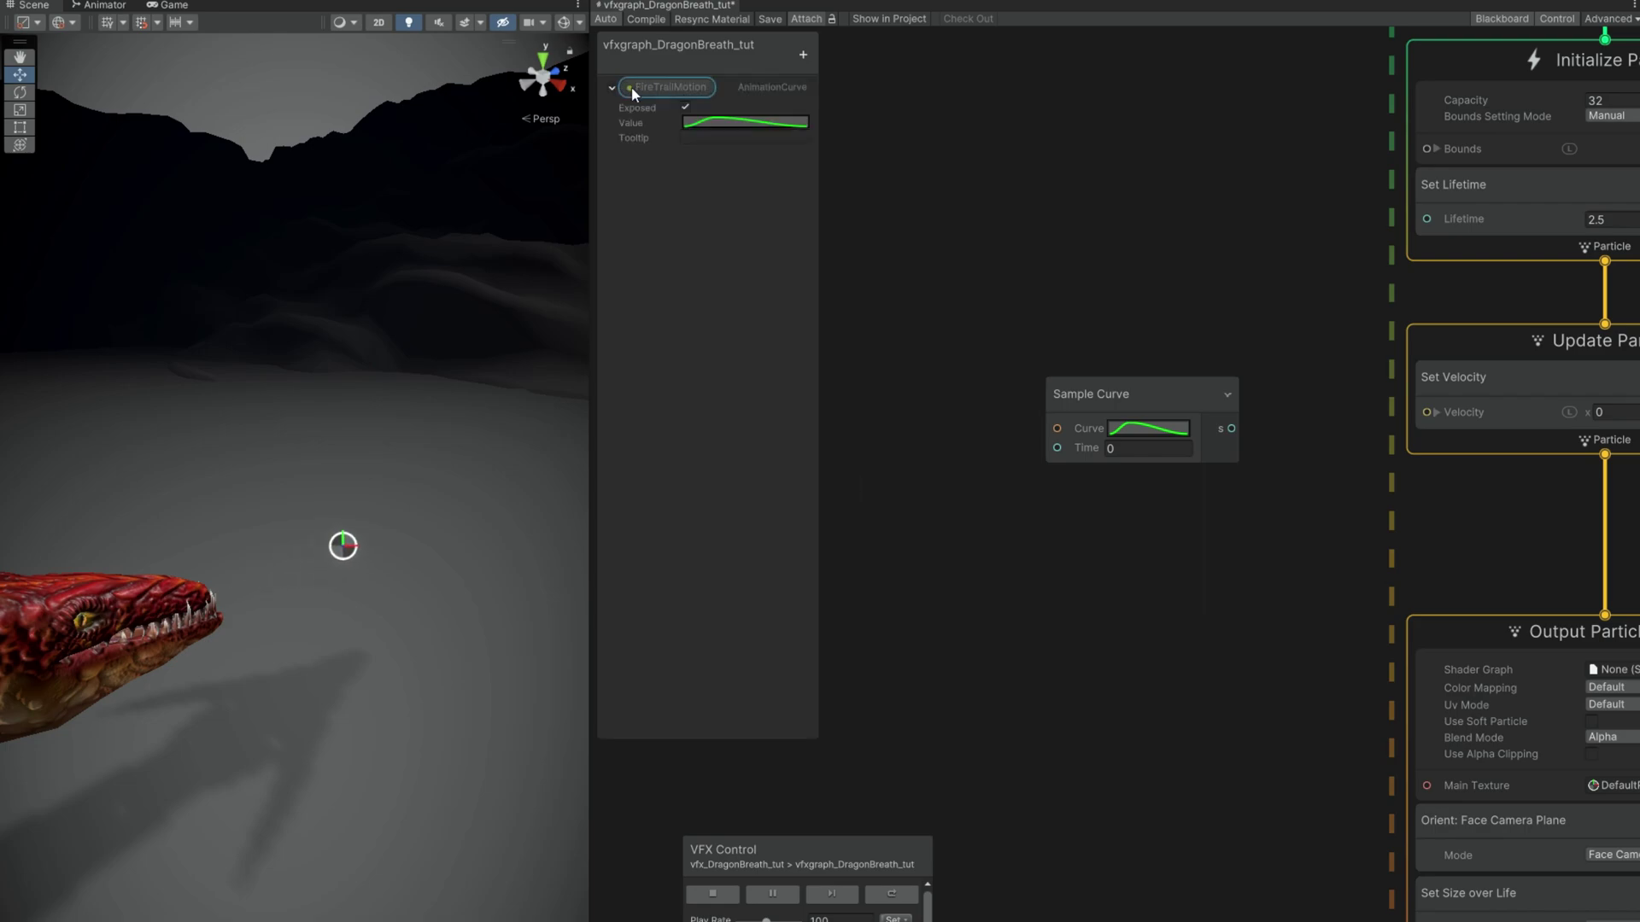
# Step: Reshape the FireTrailMotion curve into a smooth falloff from a high start to a low value near time 0.3
pyautogui.click(702, 123)
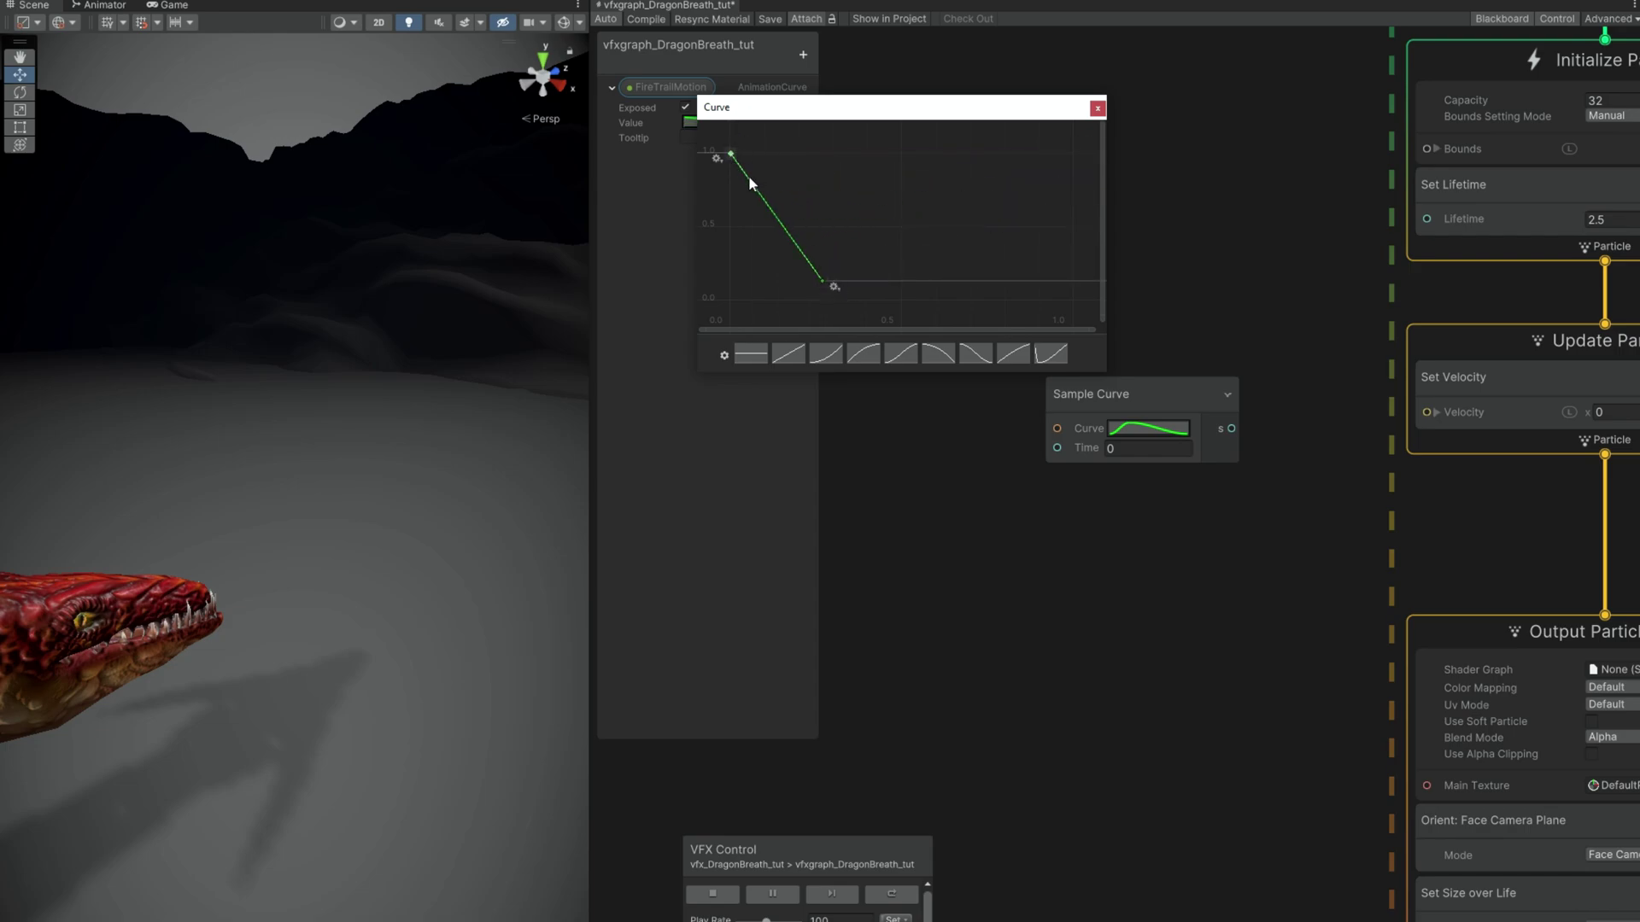
pyautogui.moveTo(753, 184); pyautogui.dragTo(788, 168)
pyautogui.click(820, 276)
pyautogui.moveTo(801, 251); pyautogui.dragTo(739, 281)
pyautogui.moveTo(828, 284)
pyautogui.click(1097, 108)
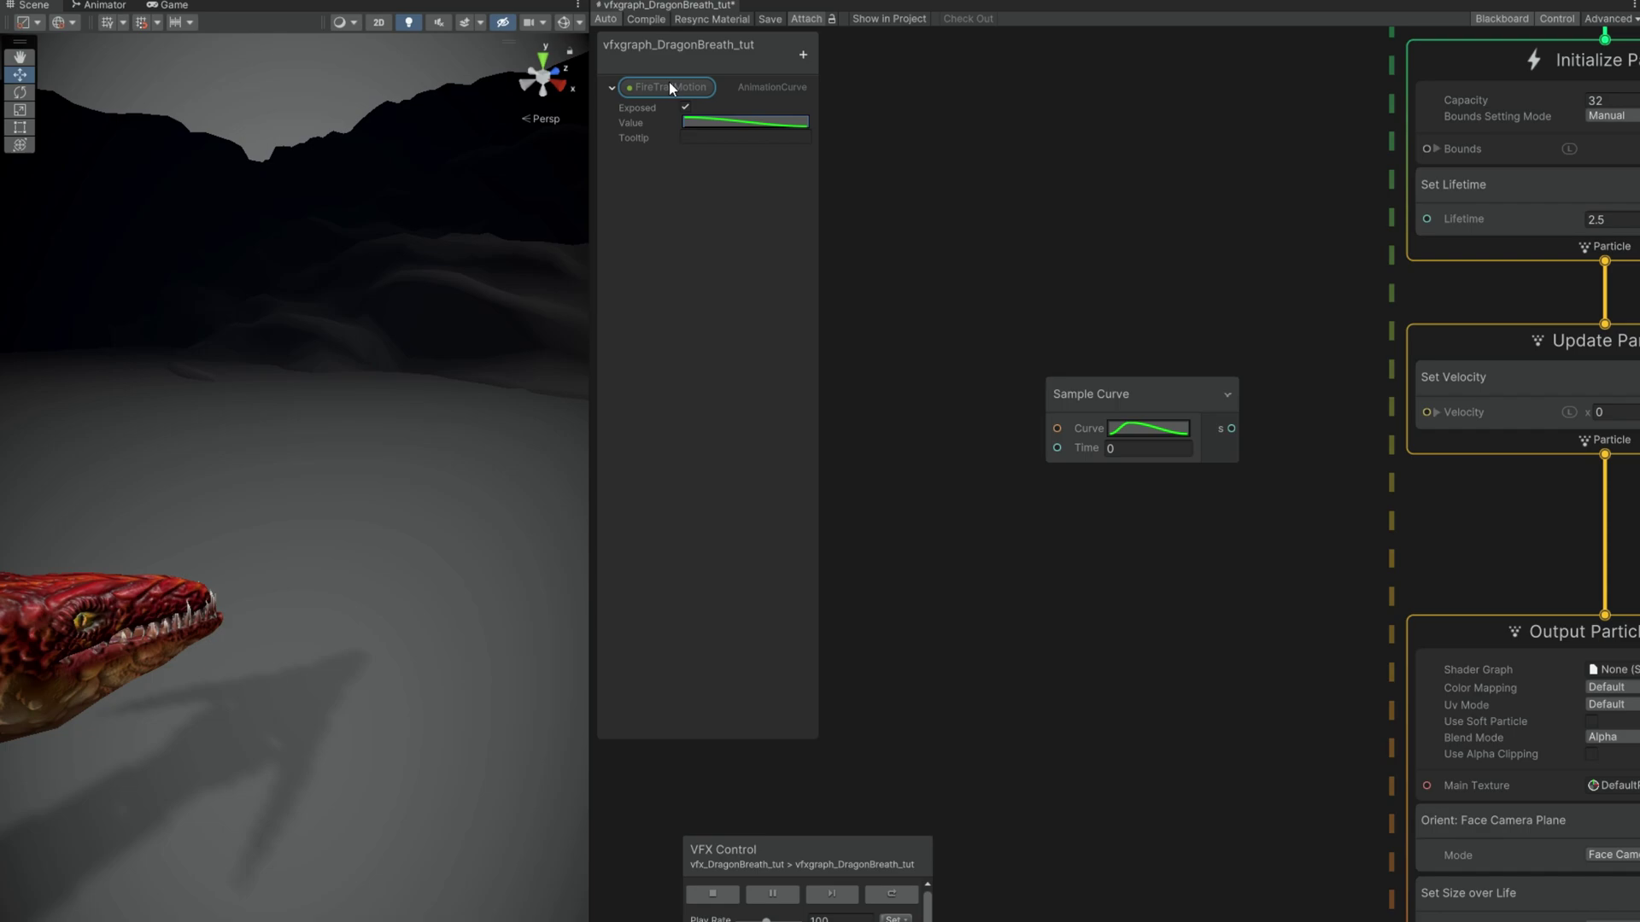
# Step: Feed the FireTrailMotion property into Sample Curve's Curve input and a new Age Over Lifetime operator into its Time input
pyautogui.moveTo(890, 377); pyautogui.dragTo(1057, 428)
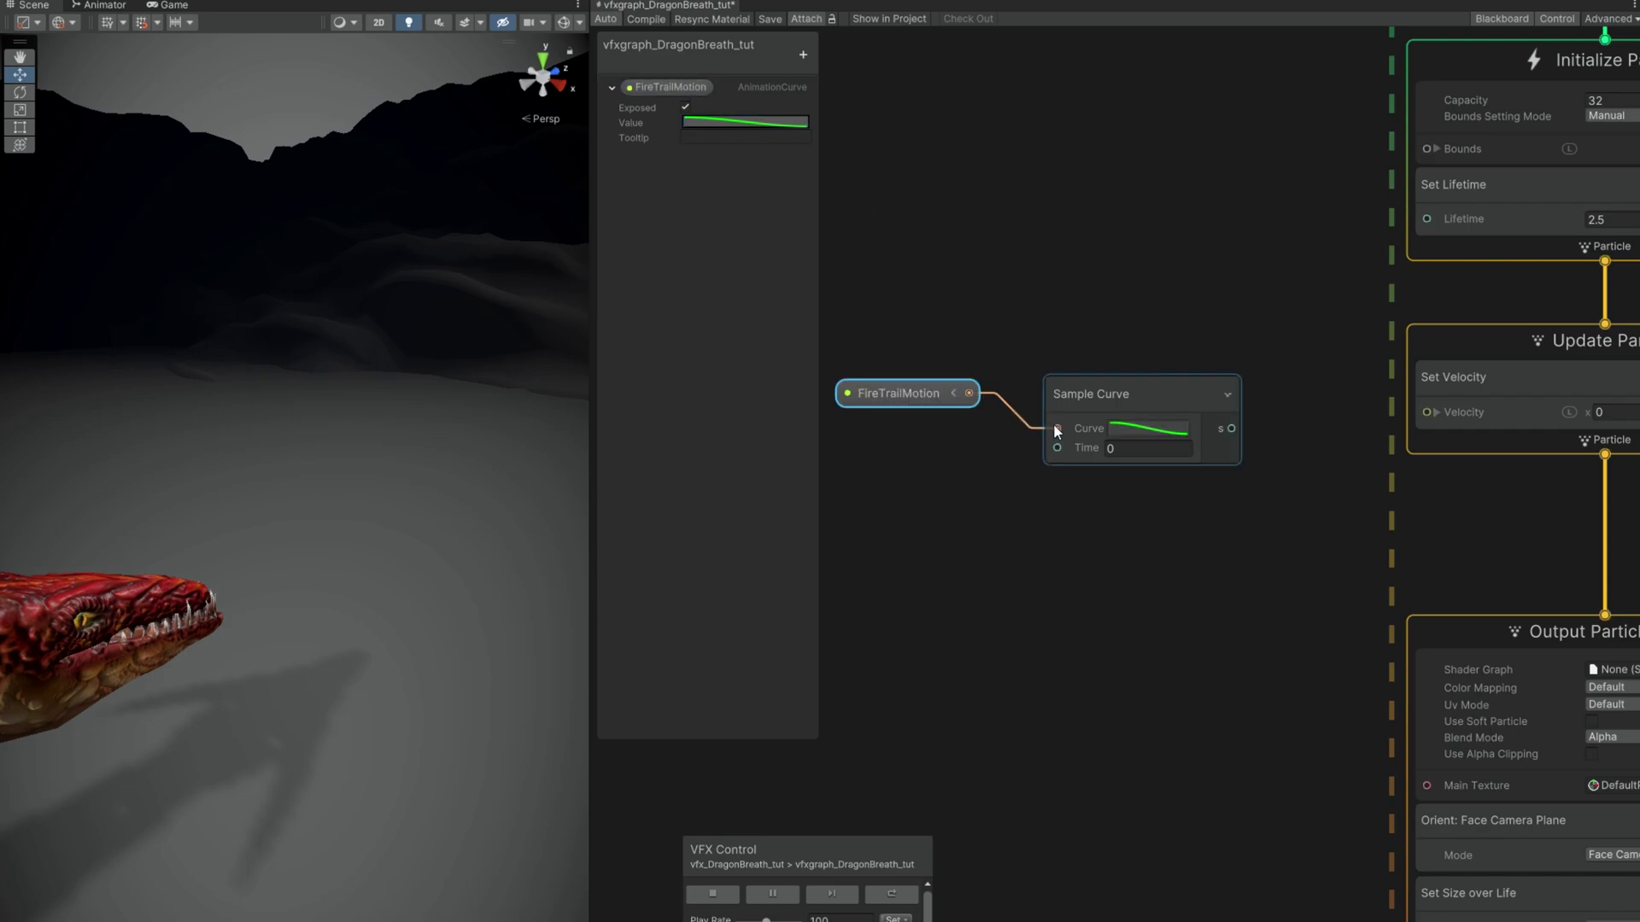
pyautogui.press('space')
pyautogui.write('age')
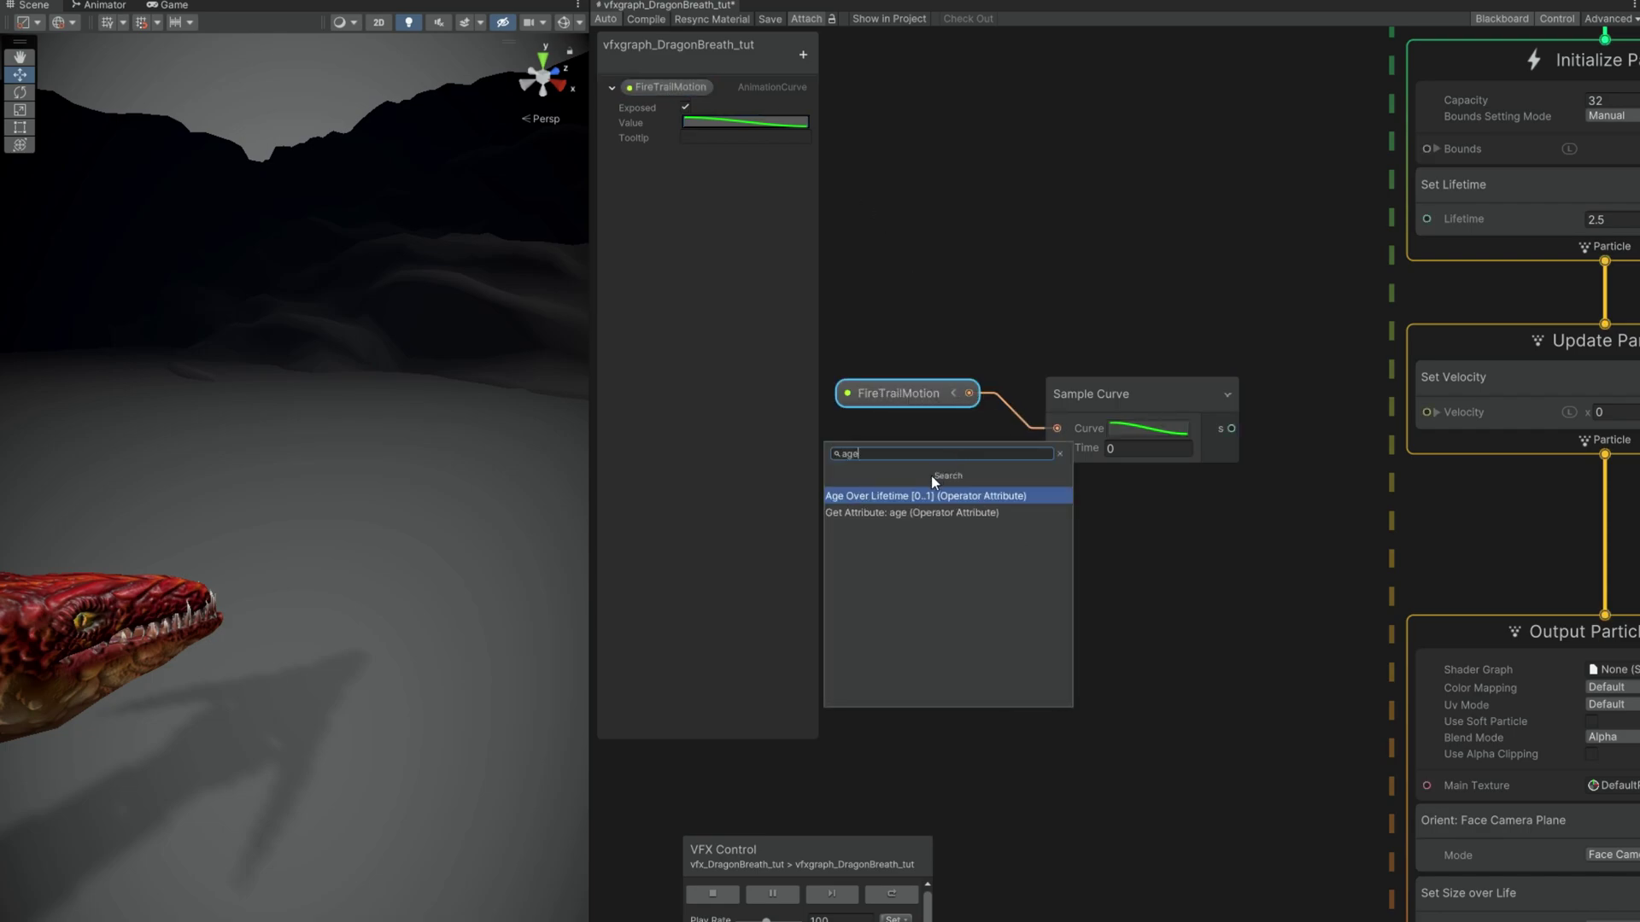
pyautogui.click(937, 494)
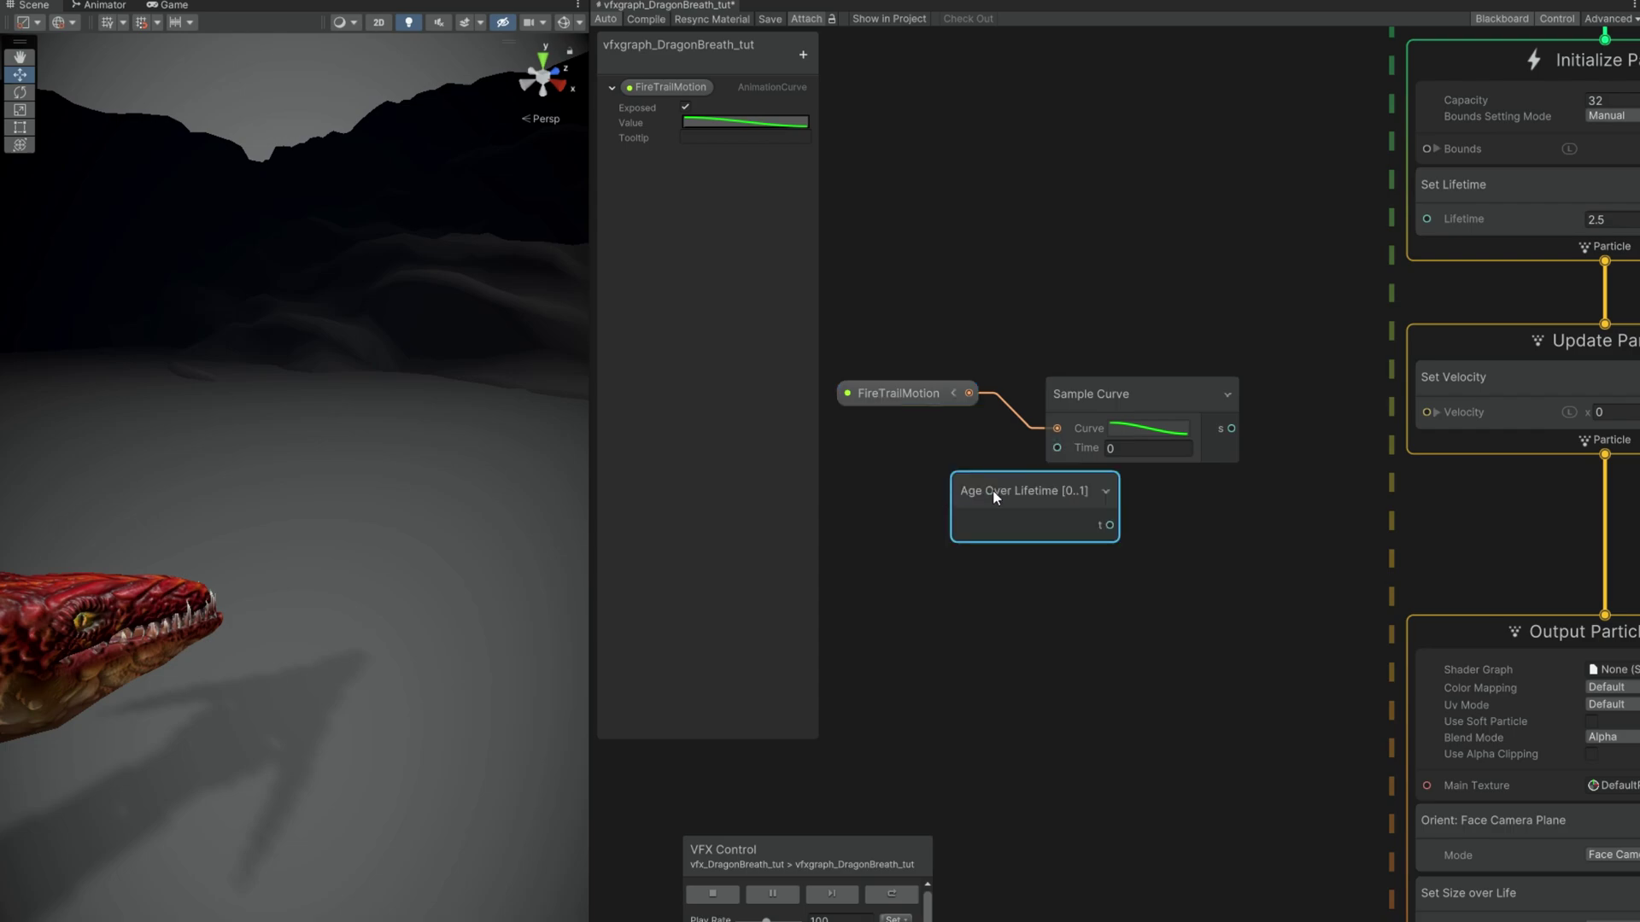
pyautogui.moveTo(992, 490); pyautogui.dragTo(858, 458)
pyautogui.moveTo(978, 495); pyautogui.dragTo(1066, 462)
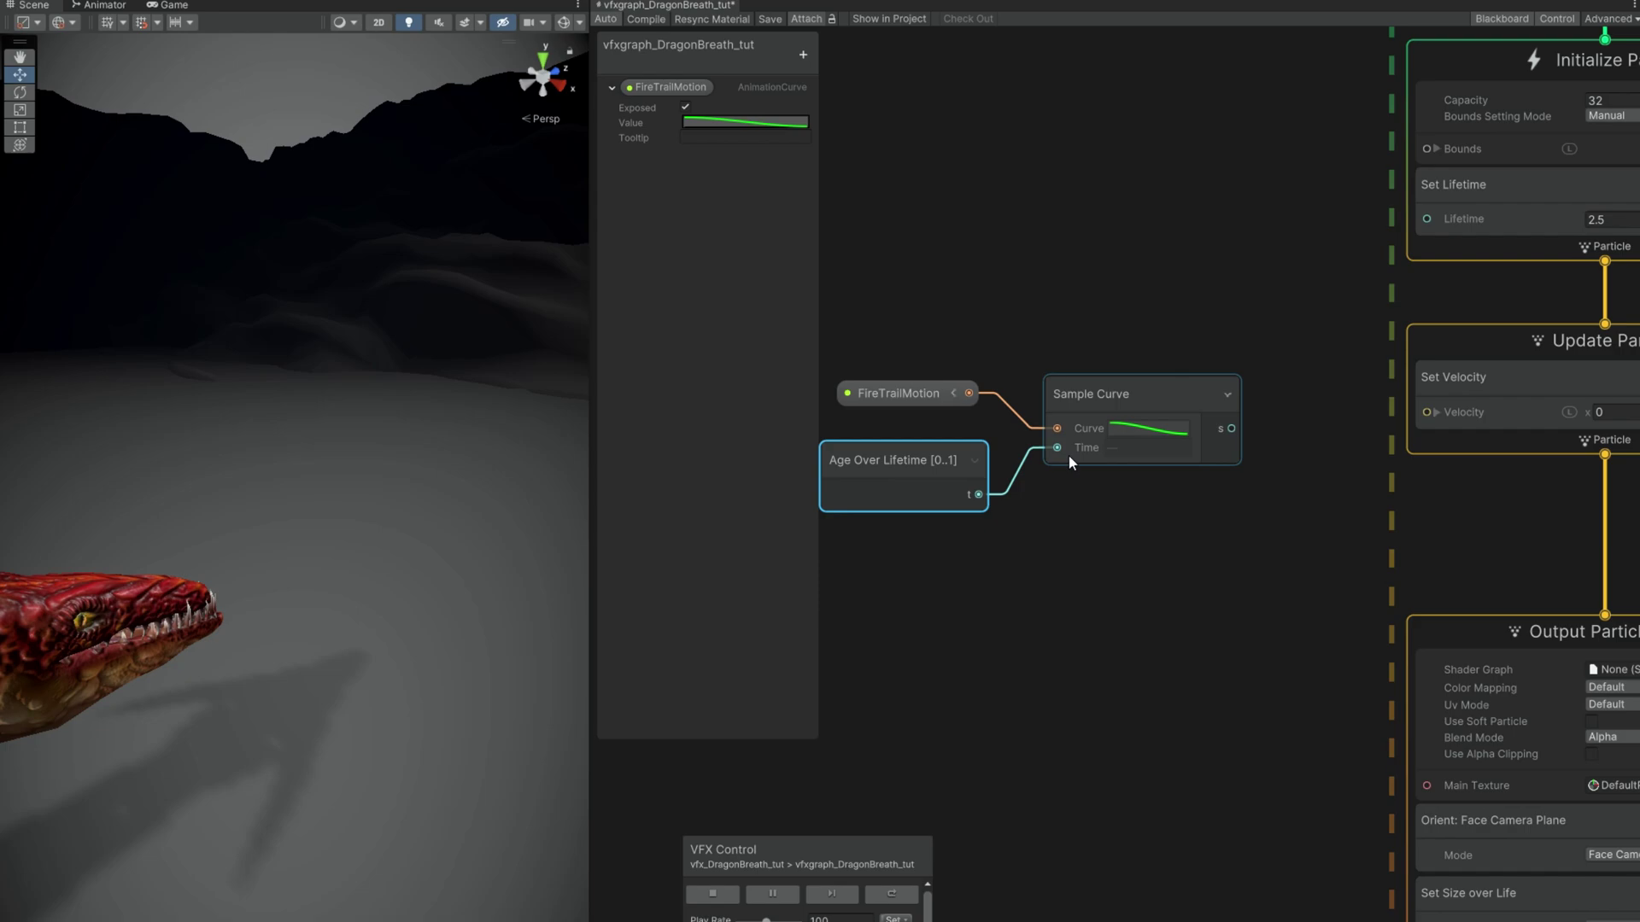
# Step: Create a float property named FireTrailSpeed in the Blackboard and set its value to 13
pyautogui.moveTo(1281, 421); pyautogui.dragTo(1059, 467, button='middle')
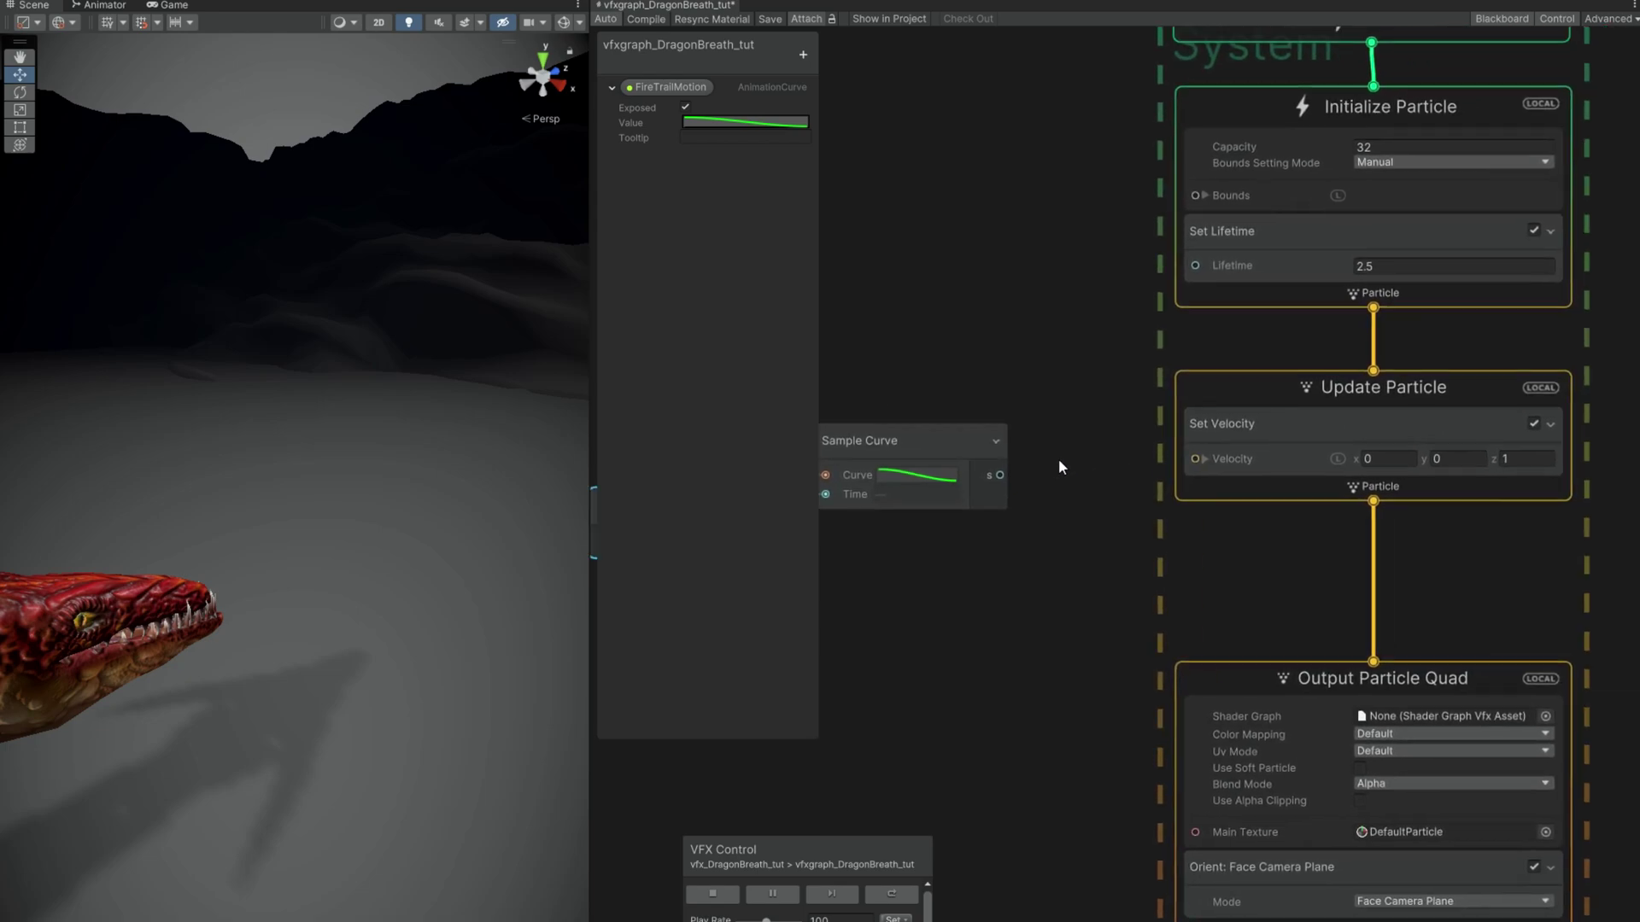
pyautogui.click(802, 53)
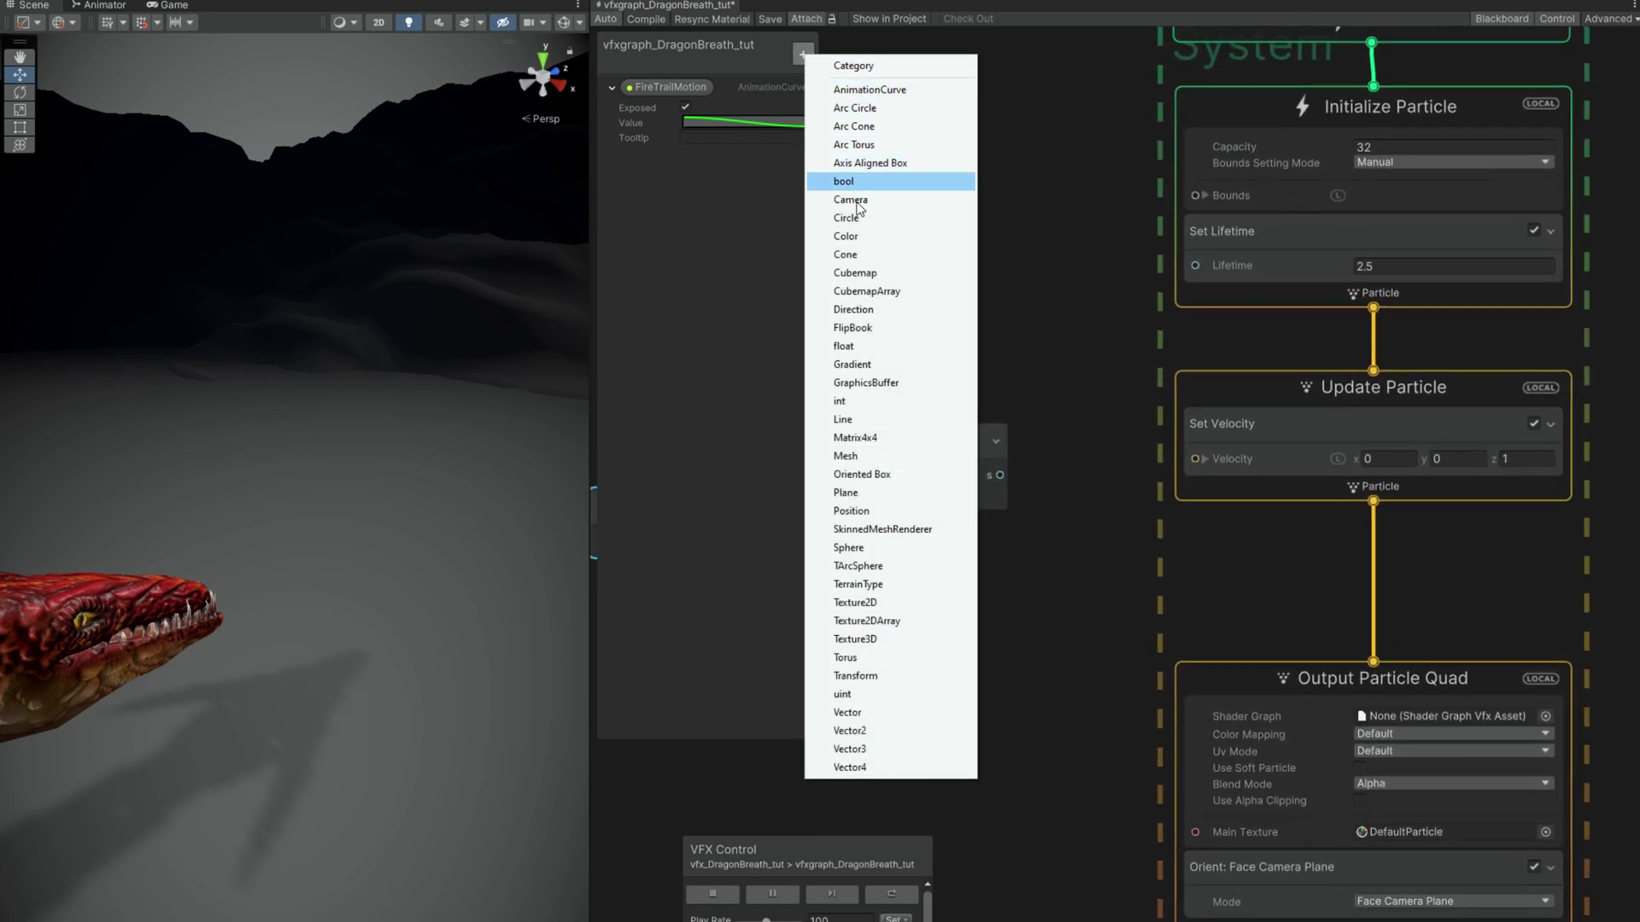
pyautogui.click(854, 346)
pyautogui.write('F')
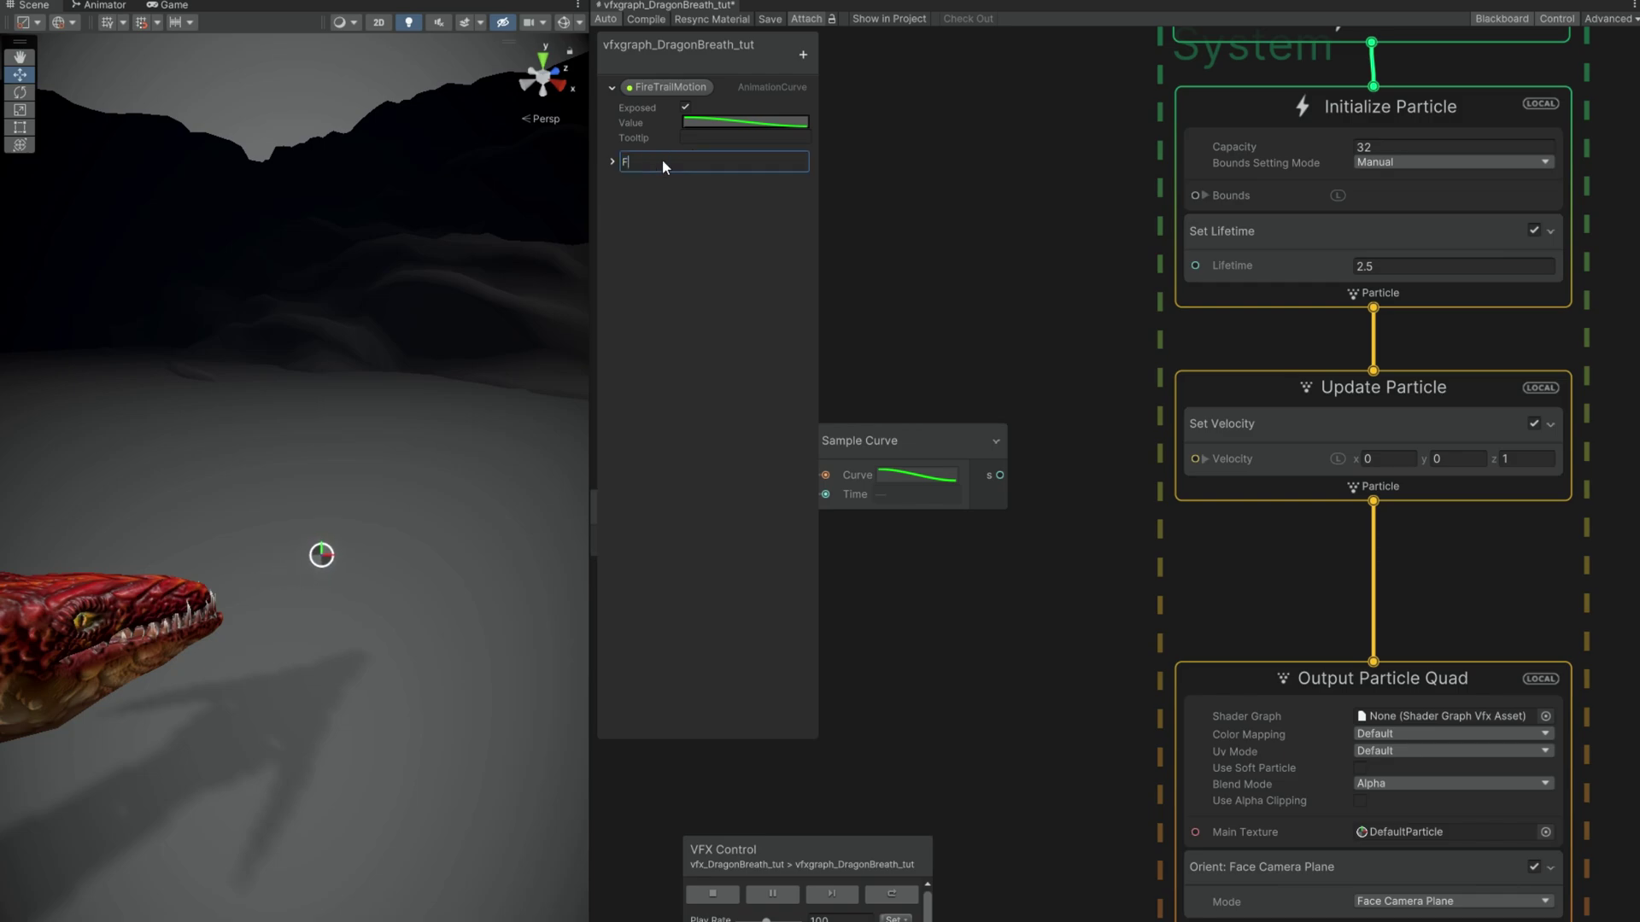
pyautogui.write('ireTrailSpeed')
pyautogui.press('Return')
pyautogui.click(612, 160)
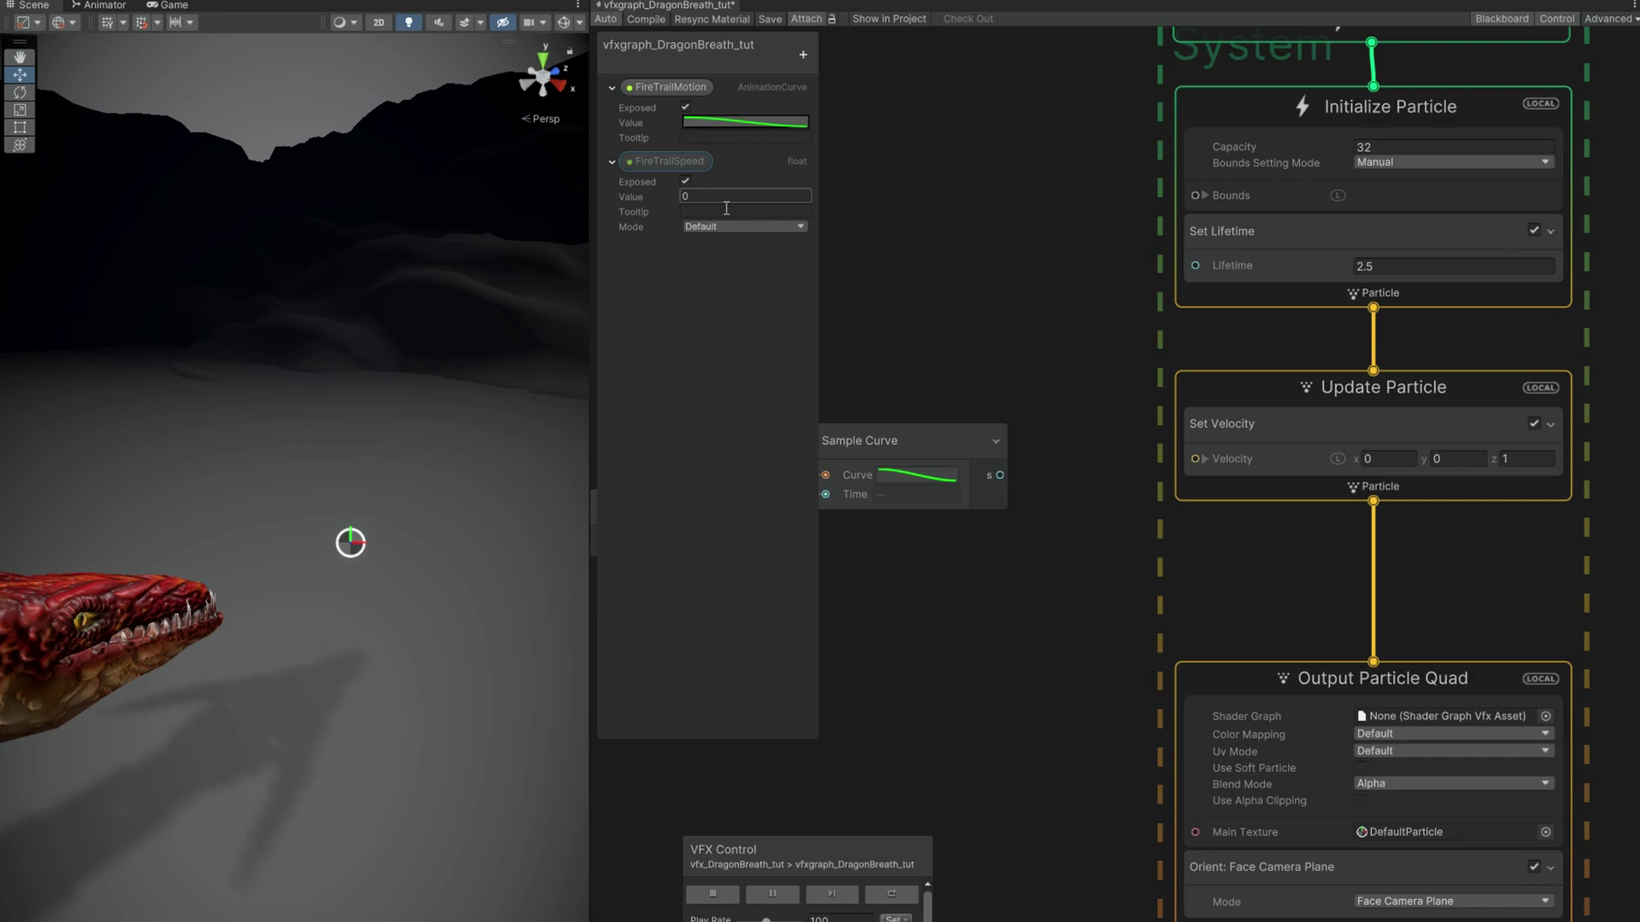
pyautogui.click(726, 197)
pyautogui.write('13')
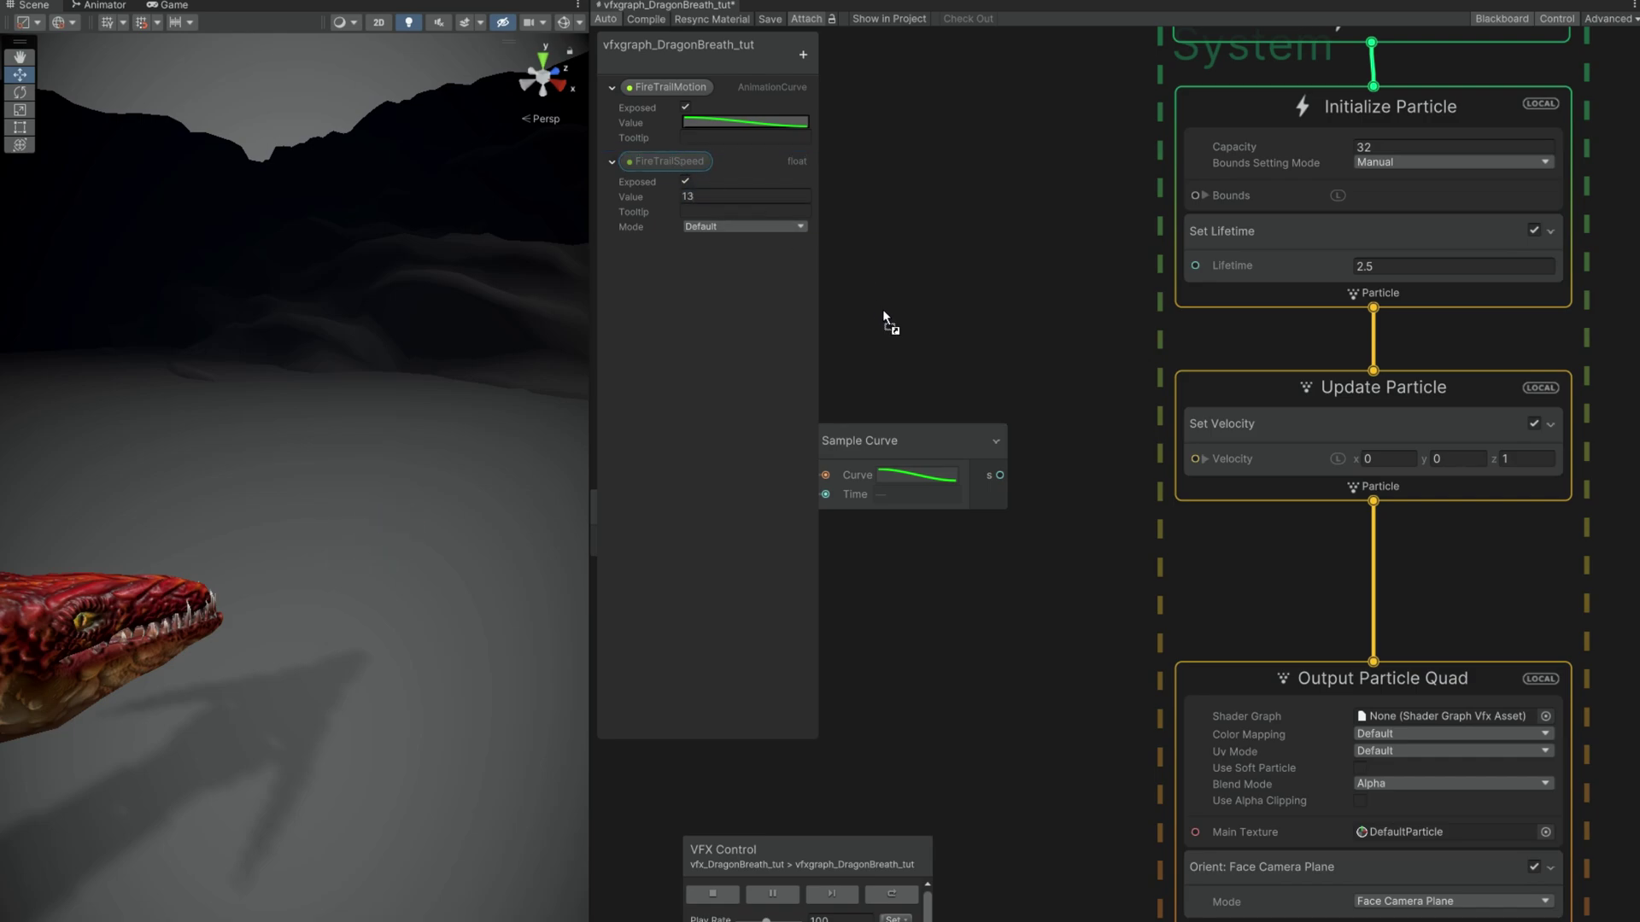
# Step: Place the FireTrailSpeed property in the graph and multiply it by the Sample Curve output with a Multiply operator
pyautogui.moveTo(883, 311); pyautogui.dragTo(1079, 436)
pyautogui.write('mu')
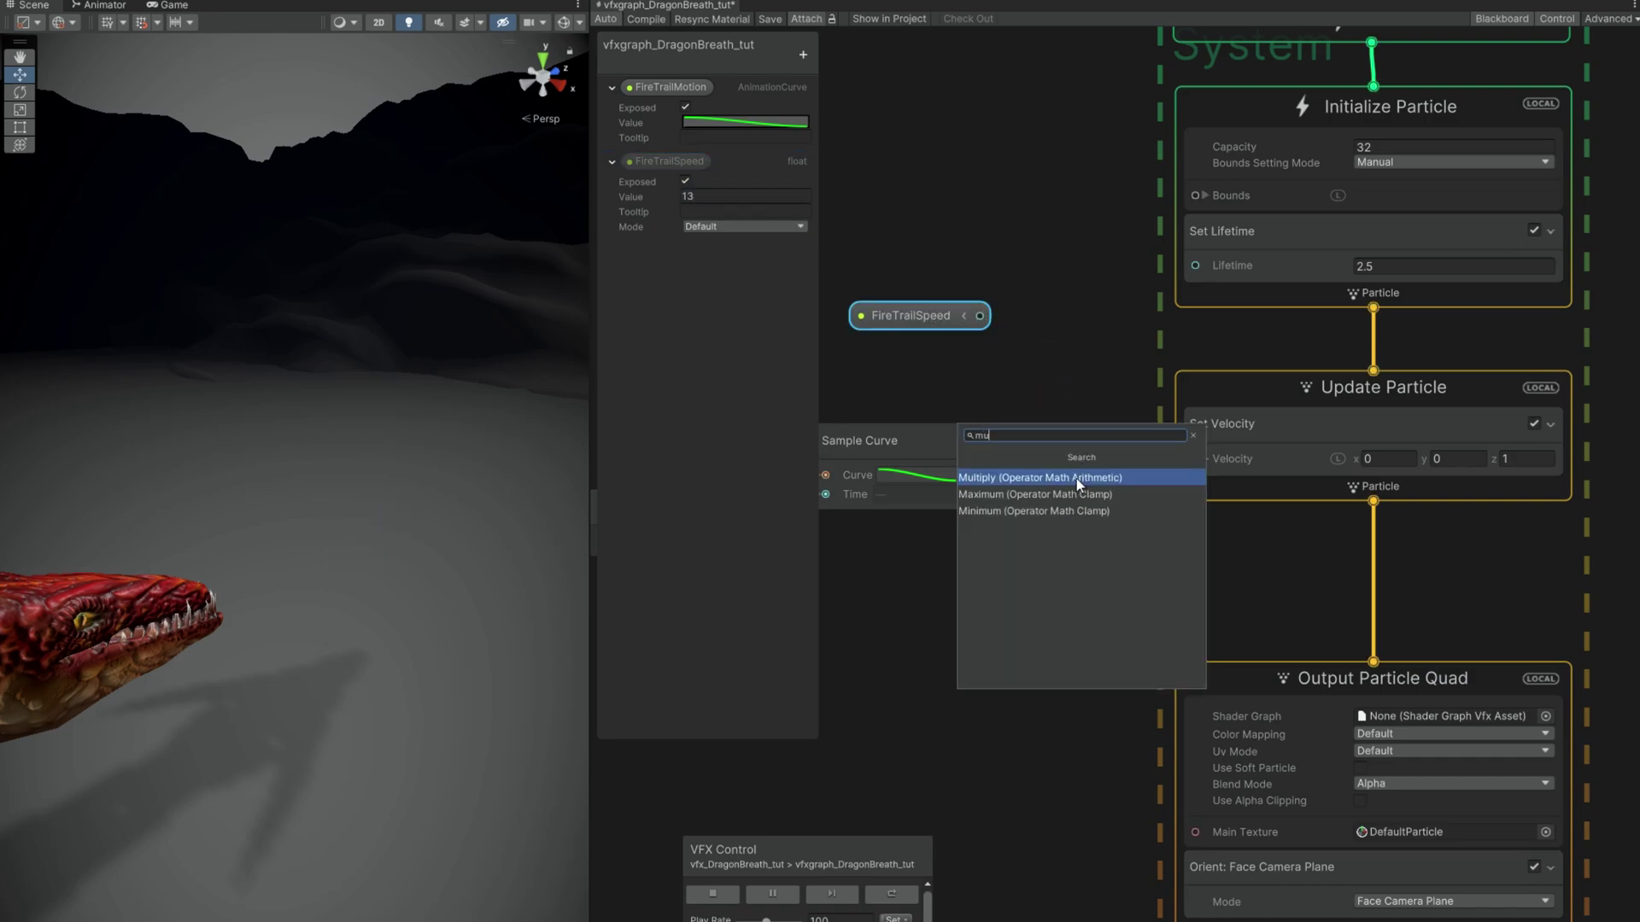
pyautogui.click(1076, 478)
pyautogui.moveTo(999, 474); pyautogui.dragTo(1059, 419)
# Step: Expand Set Velocity's components, move the operator nodes clear of the system, and connect the Multiply output to Velocity Z
pyautogui.click(1205, 458)
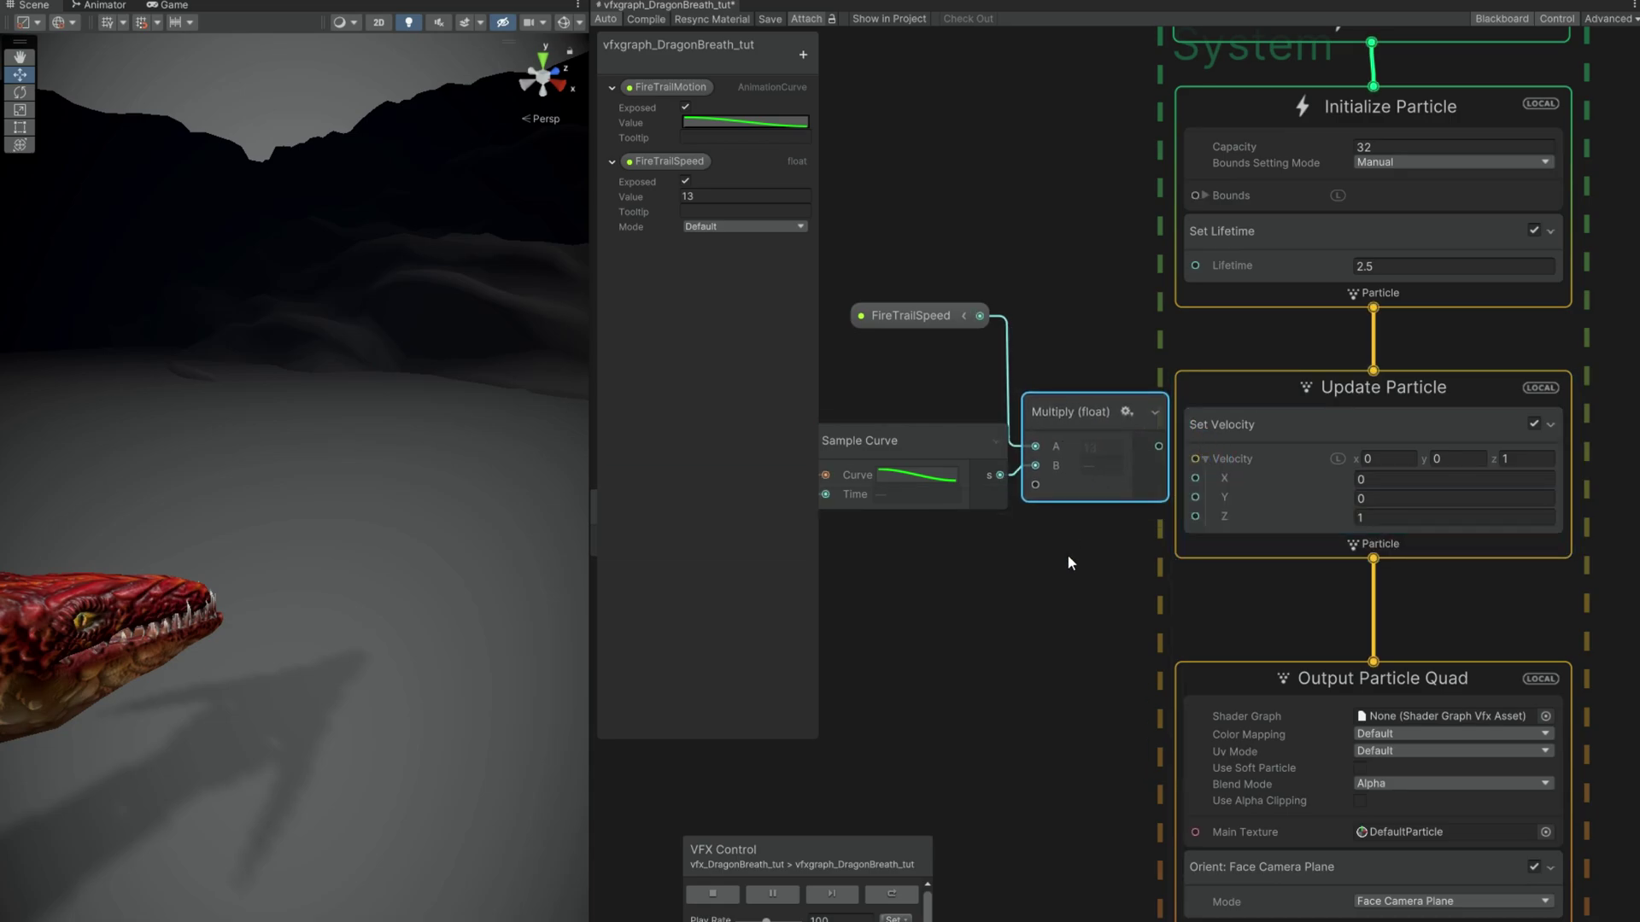
pyautogui.moveTo(1068, 555); pyautogui.dragTo(1271, 561, button='middle')
pyautogui.moveTo(1281, 560); pyautogui.dragTo(931, 310)
pyautogui.moveTo(1284, 415); pyautogui.dragTo(1405, 517)
pyautogui.click(1311, 500)
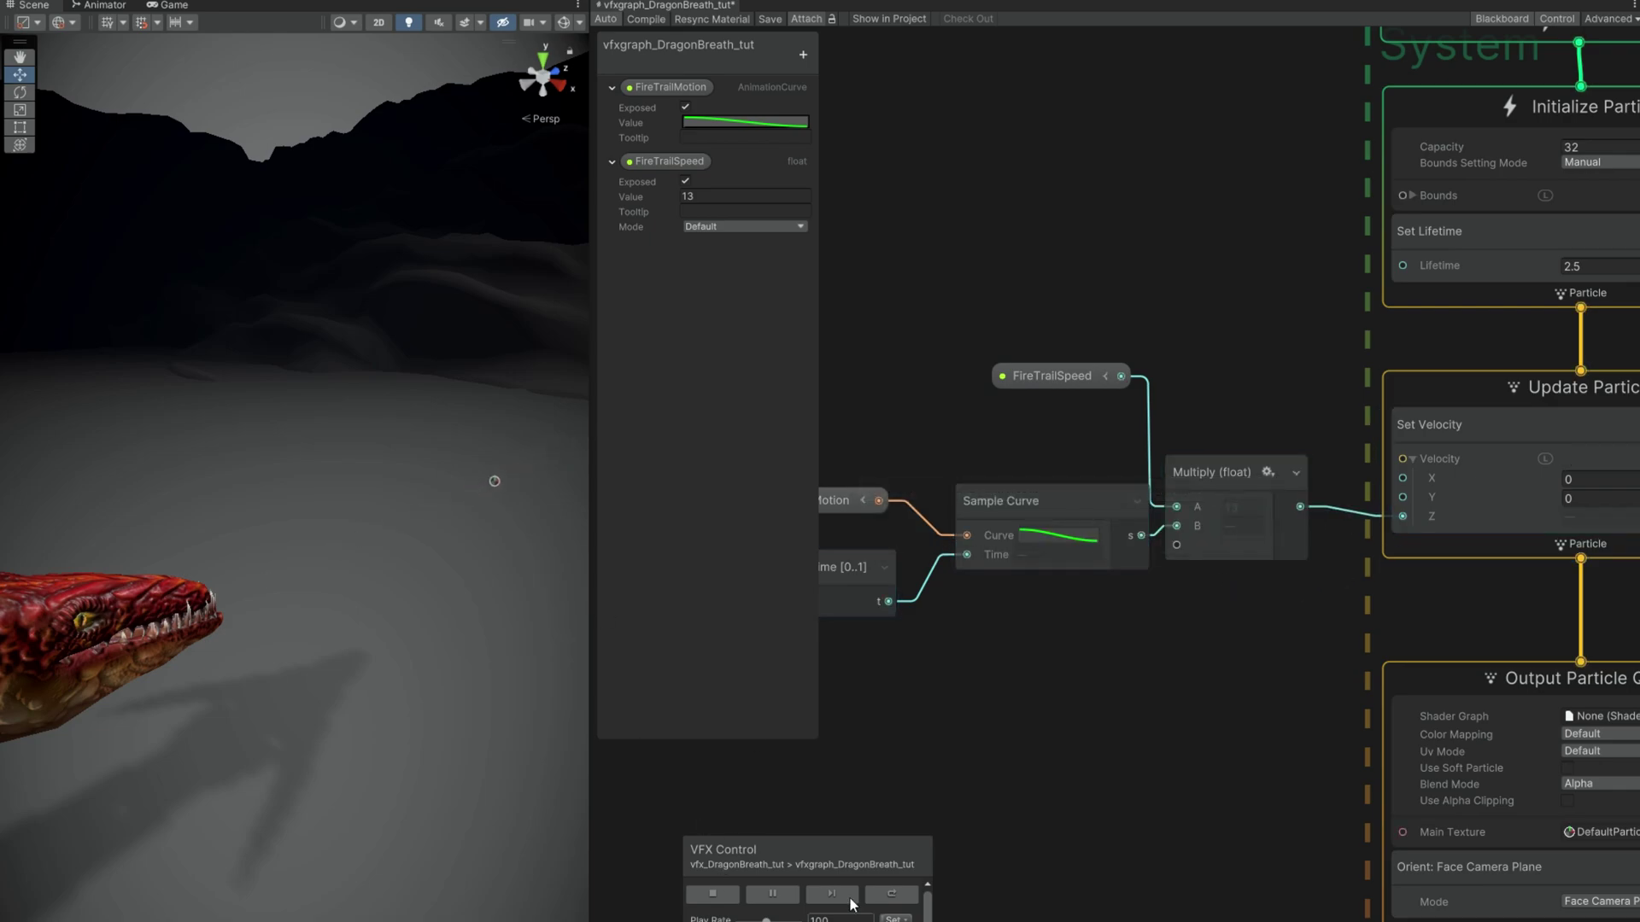
# Step: Review the FireTrailMotion curve against the particle's motion in the scene
pyautogui.click(1049, 543)
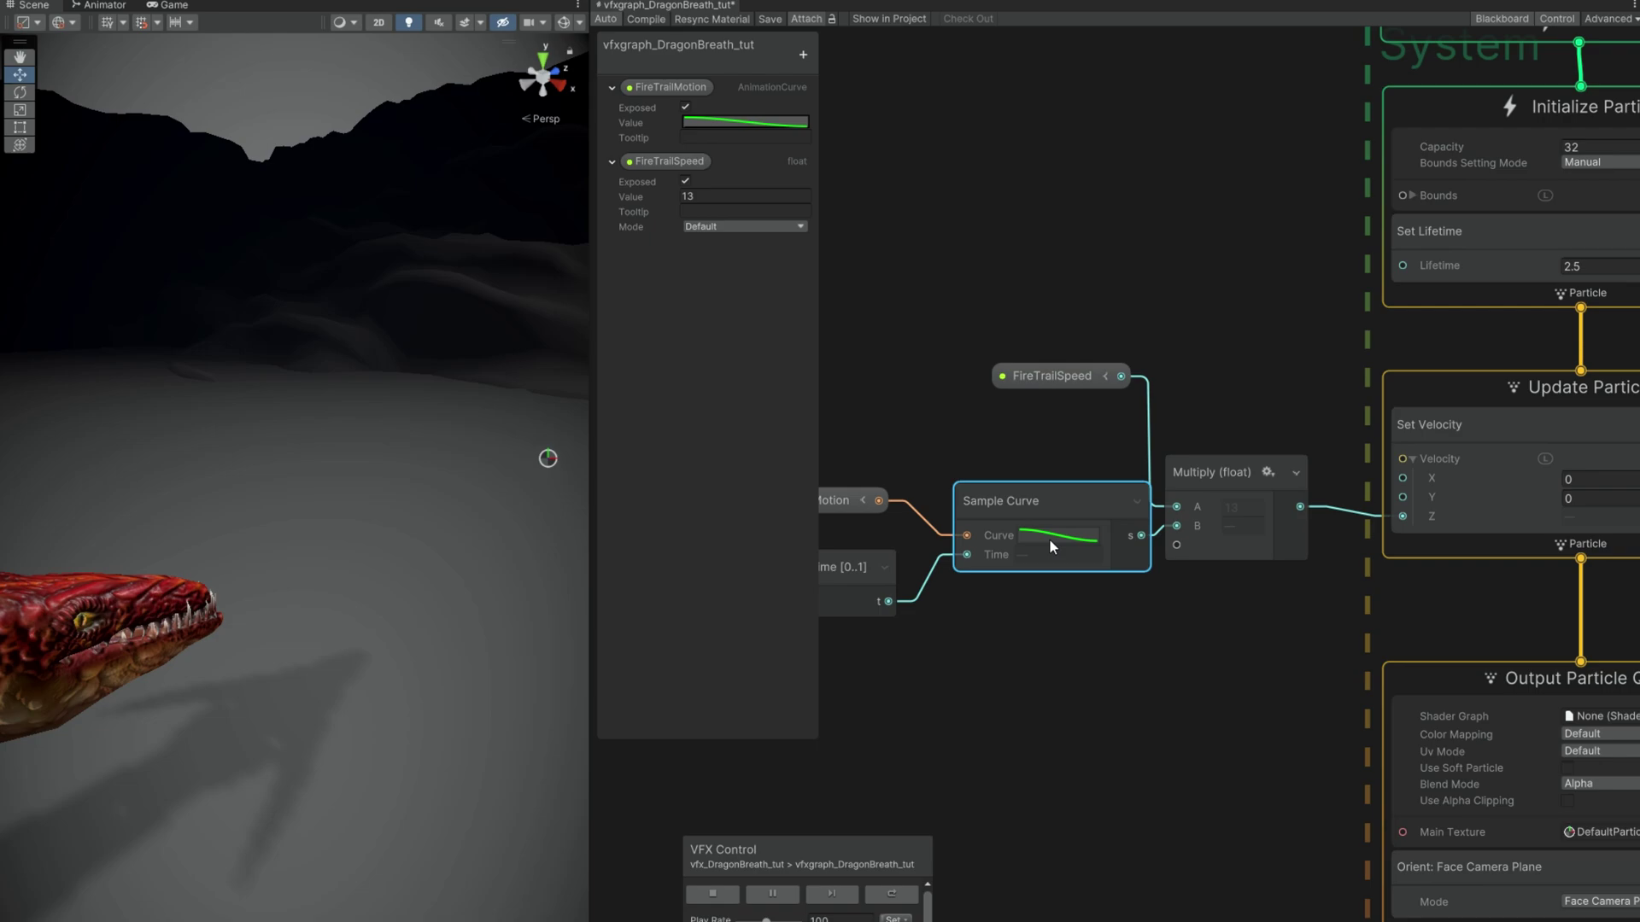
pyautogui.click(693, 123)
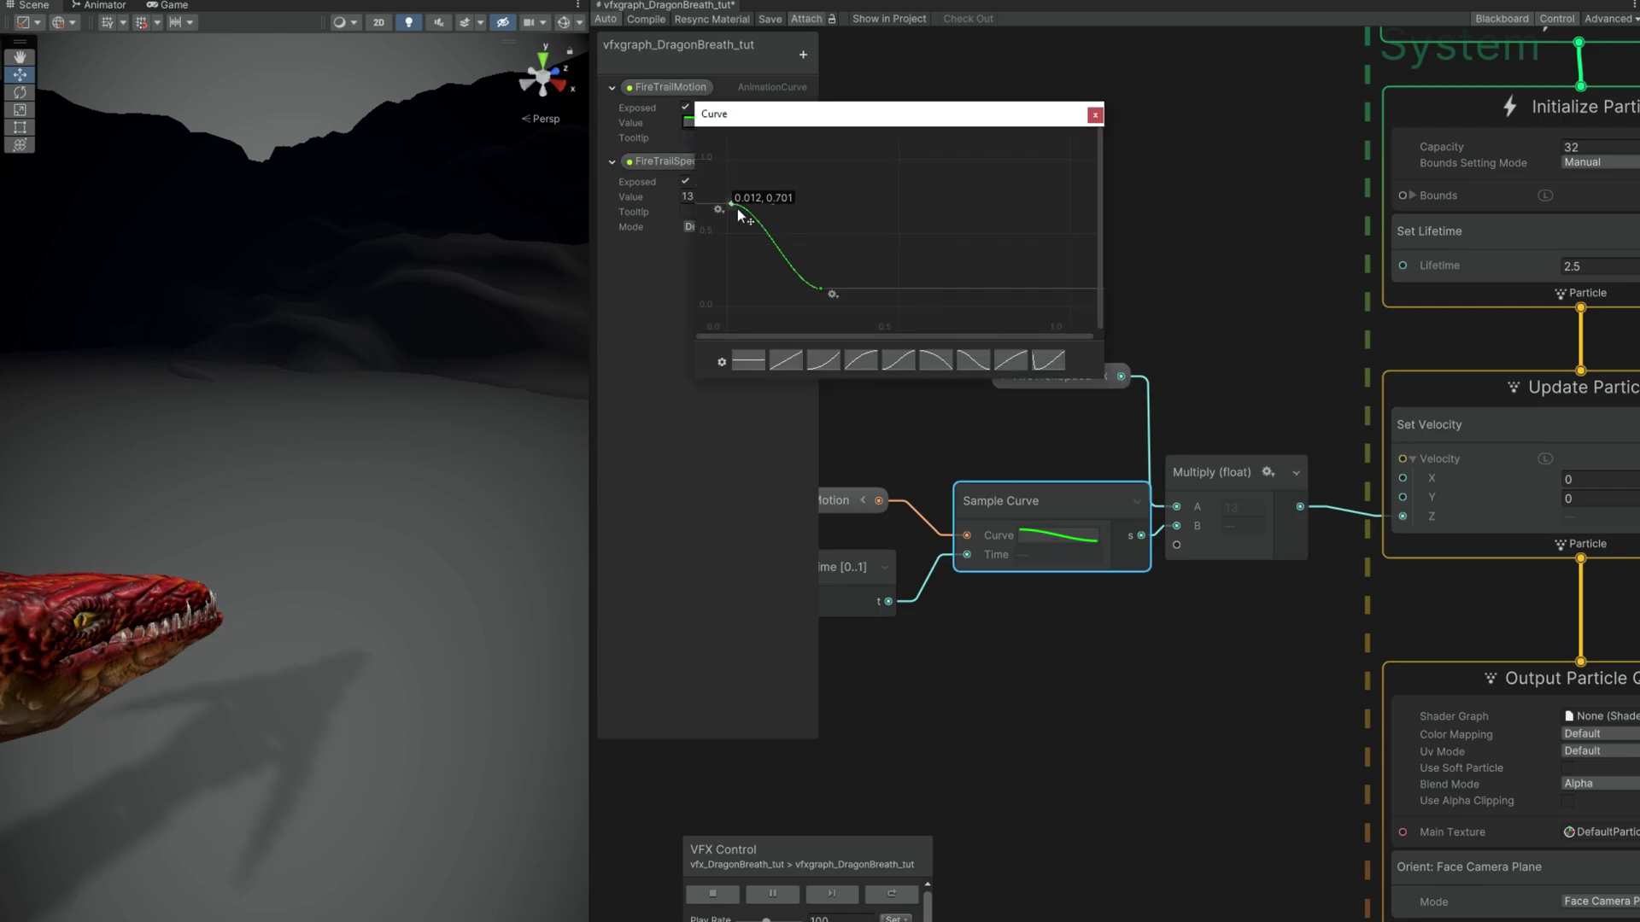
pyautogui.click(292, 567)
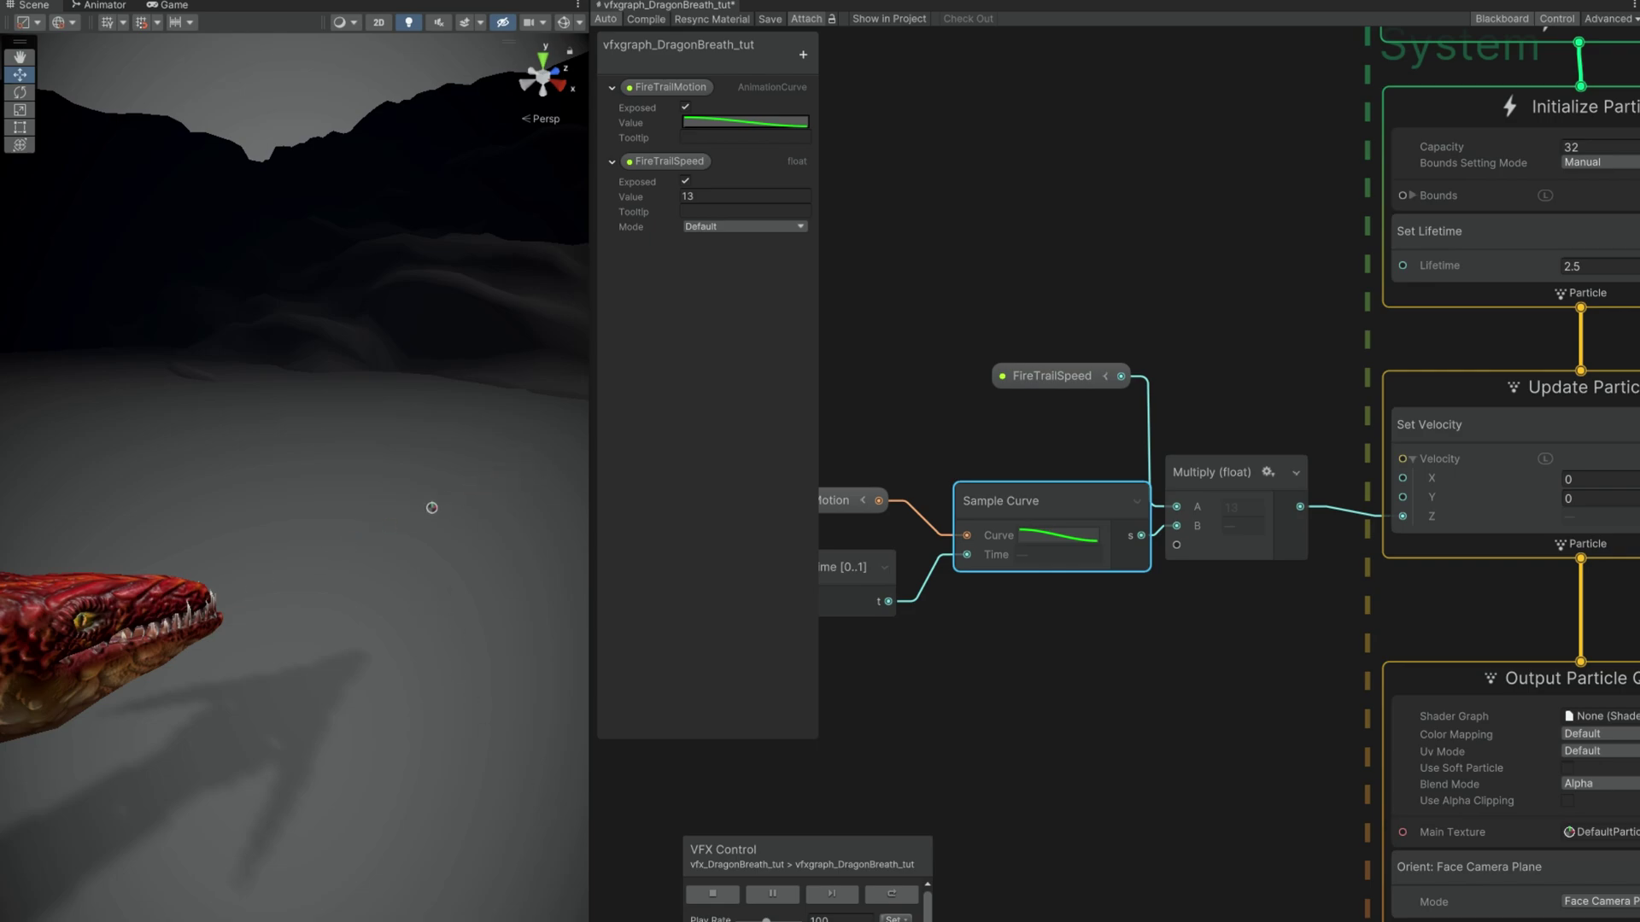
# Step: Add a Trigger Event Rate (Over Time) block below Set Velocity in Update Particle, keeping its Rate at 10
pyautogui.moveTo(1179, 658); pyautogui.dragTo(822, 618, button='middle')
pyautogui.click(1124, 515)
pyautogui.press('space')
pyautogui.write('tr')
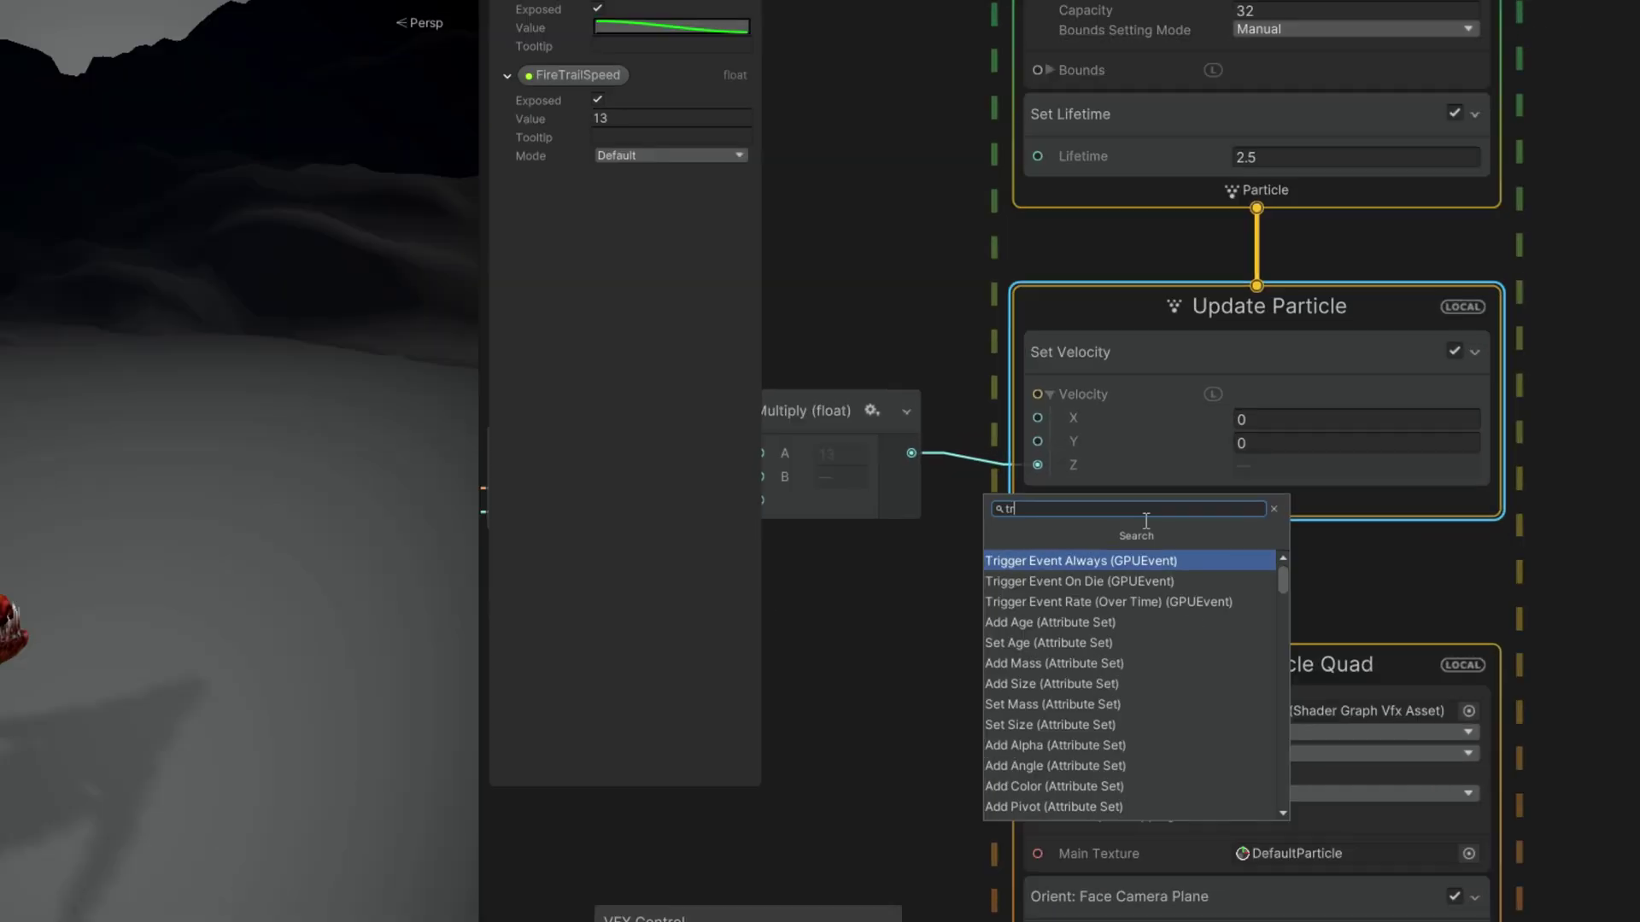
pyautogui.press('Down')
pyautogui.press('Down')
pyautogui.press('Return')
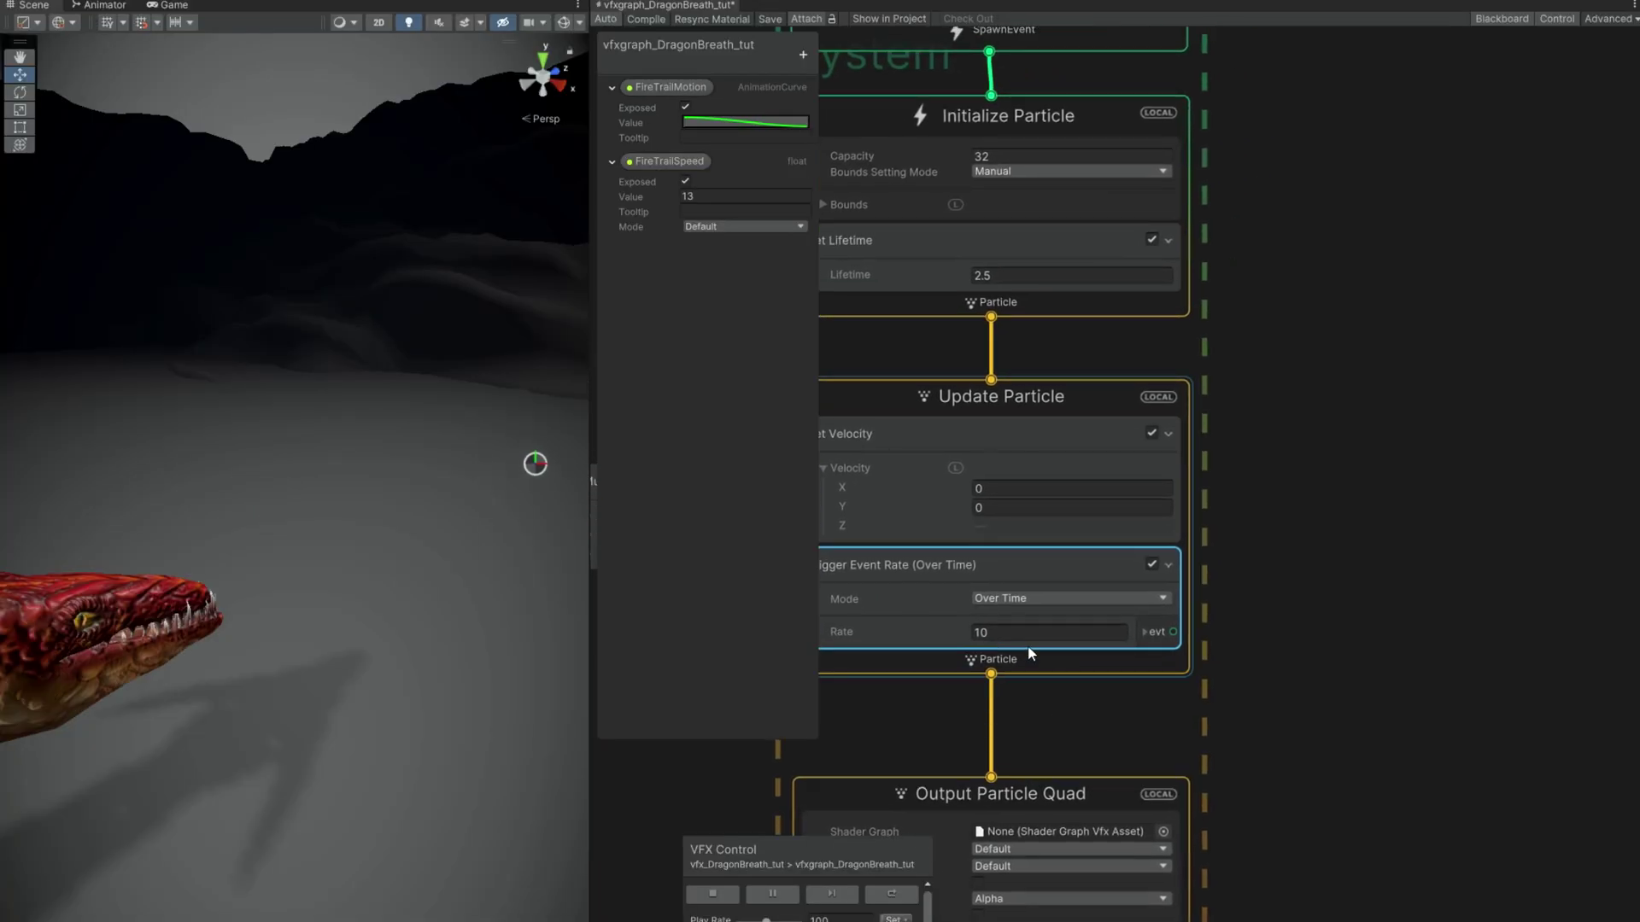
pyautogui.click(1042, 633)
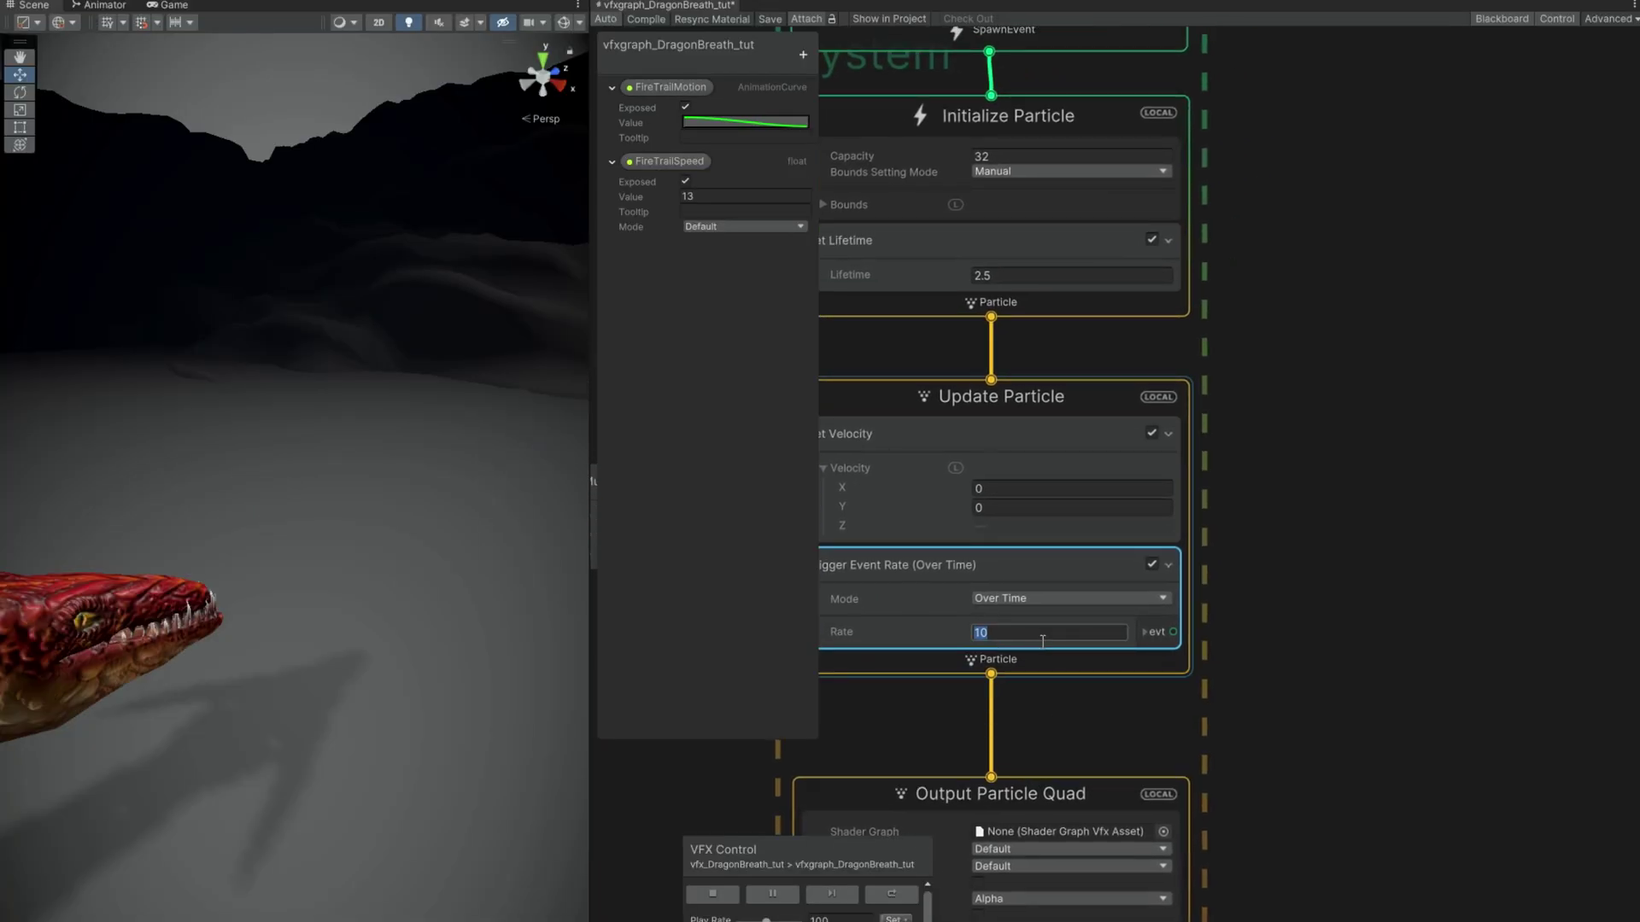
pyautogui.click(1190, 641)
# Step: Add the Simple Heads And Trails system to the graph and delete its Spawn and Heads contexts
pyautogui.moveTo(1414, 583); pyautogui.dragTo(1156, 669, button='middle')
pyautogui.scroll(-1, 1156, 670)
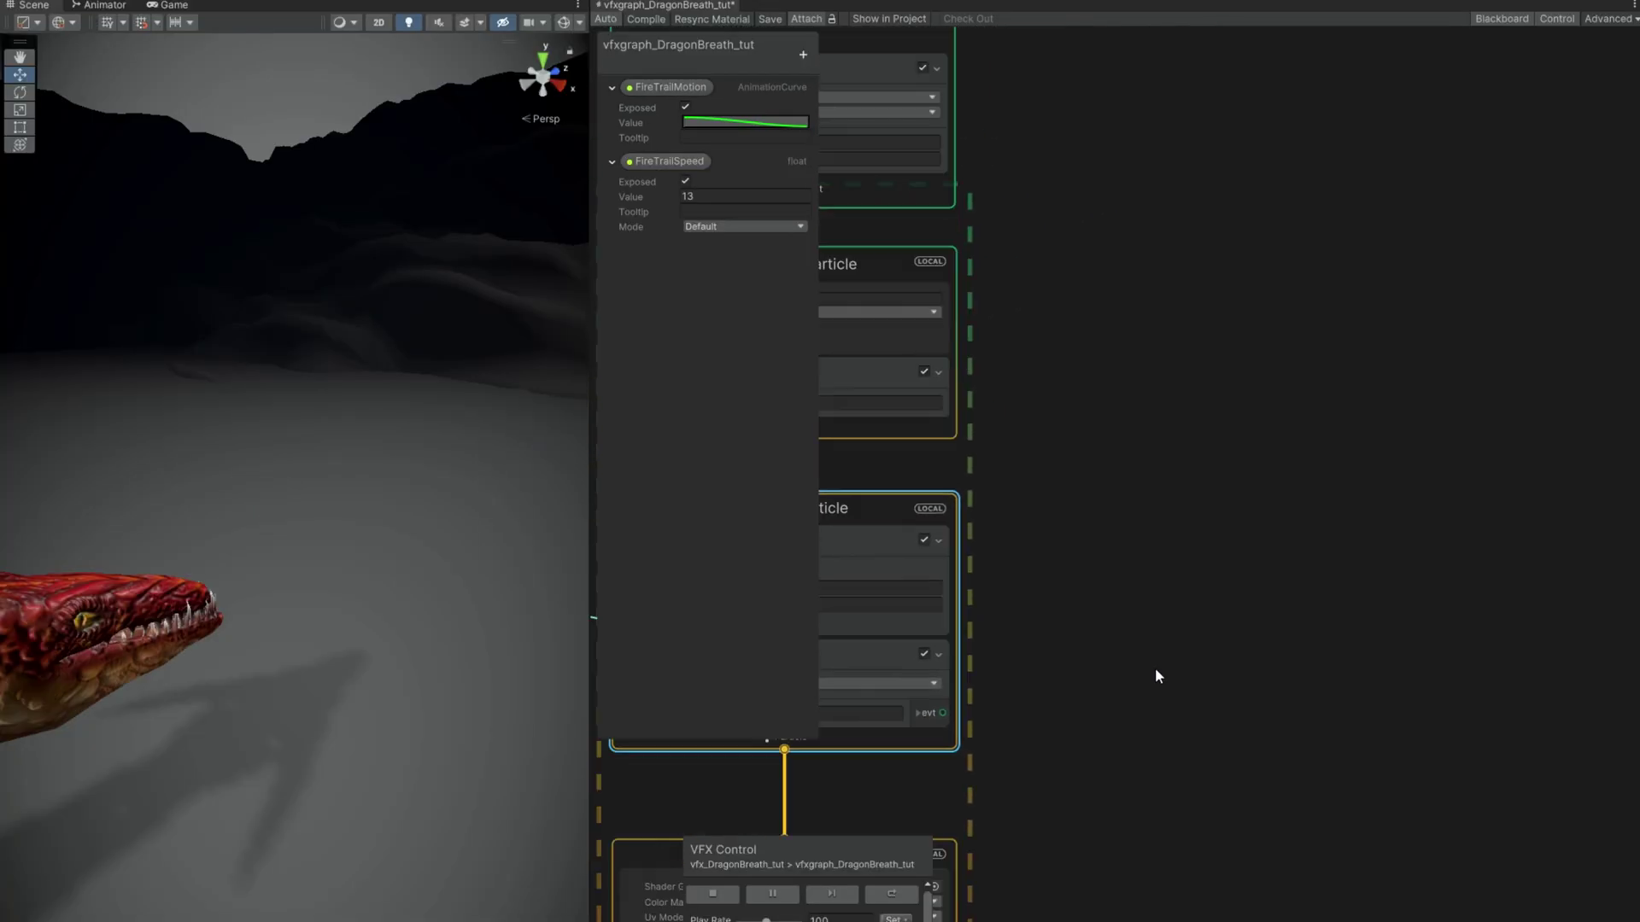
pyautogui.press('space')
pyautogui.write('trail')
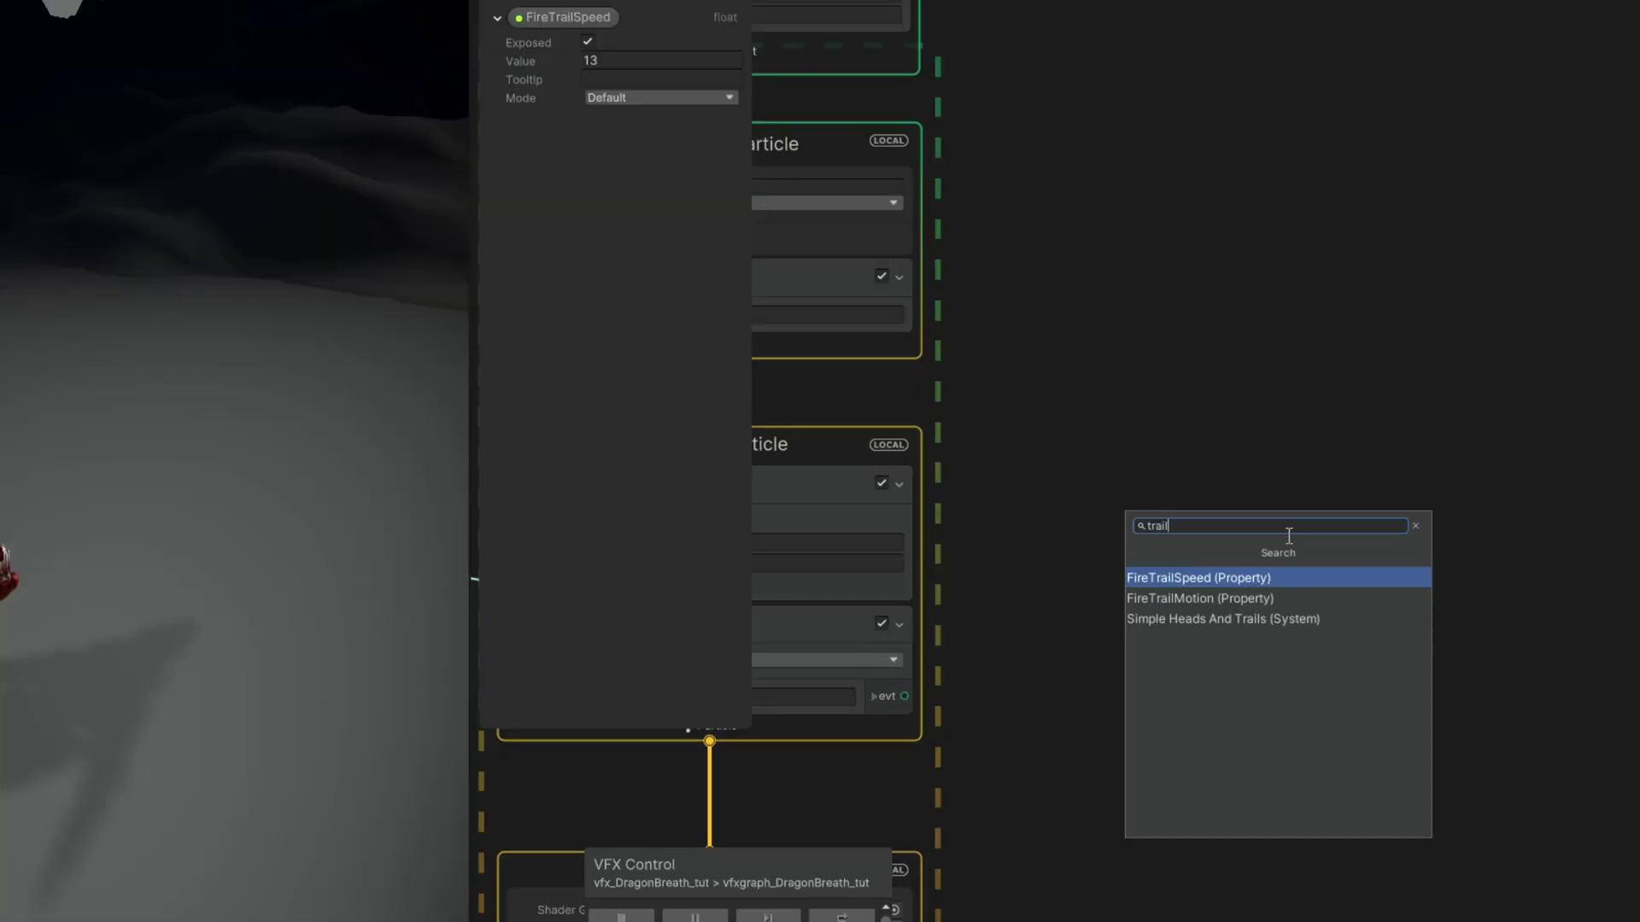
pyautogui.press('Down')
pyautogui.press('Down')
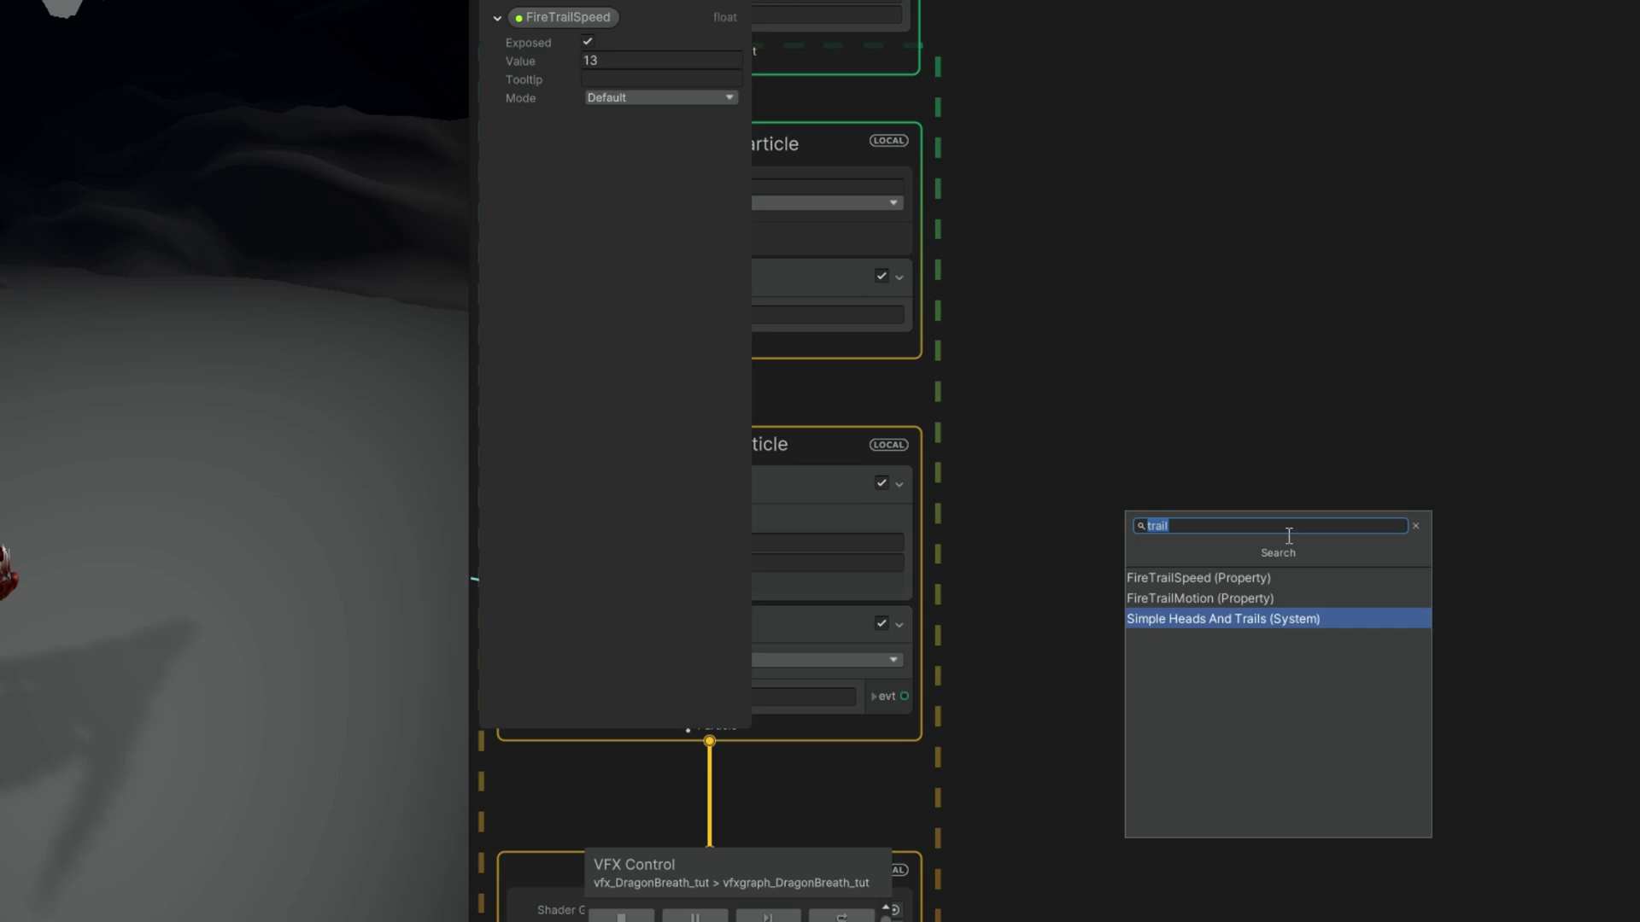
pyautogui.press('Return')
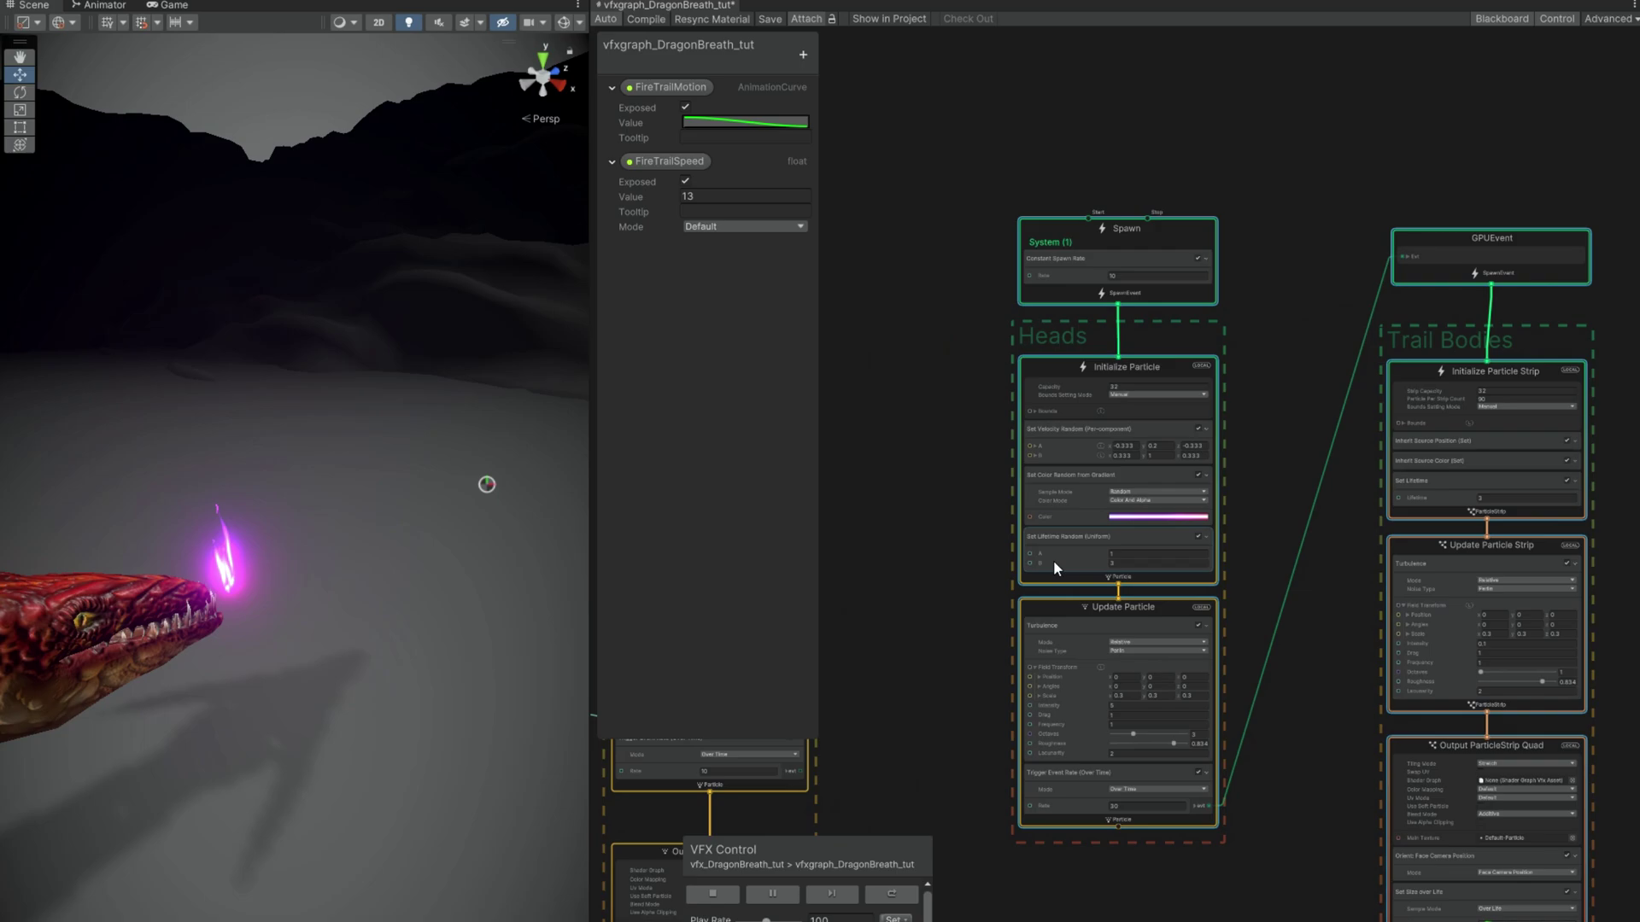
pyautogui.moveTo(1256, 832); pyautogui.dragTo(1020, 257)
pyautogui.press('Delete')
# Step: Move the GPUEvent and Trail Bodies contexts beside the main system and connect the Trigger Event Rate output to GPUEvent
pyautogui.moveTo(1429, 238)
pyautogui.mouseDown()
pyautogui.moveTo(1387, 249)
pyautogui.moveTo(1414, 244)
pyautogui.mouseUp()
pyautogui.moveTo(1478, 921); pyautogui.dragTo(1360, 211)
pyautogui.moveTo(1413, 247); pyautogui.dragTo(1012, 367)
pyautogui.moveTo(914, 414); pyautogui.dragTo(1115, 344, button='middle')
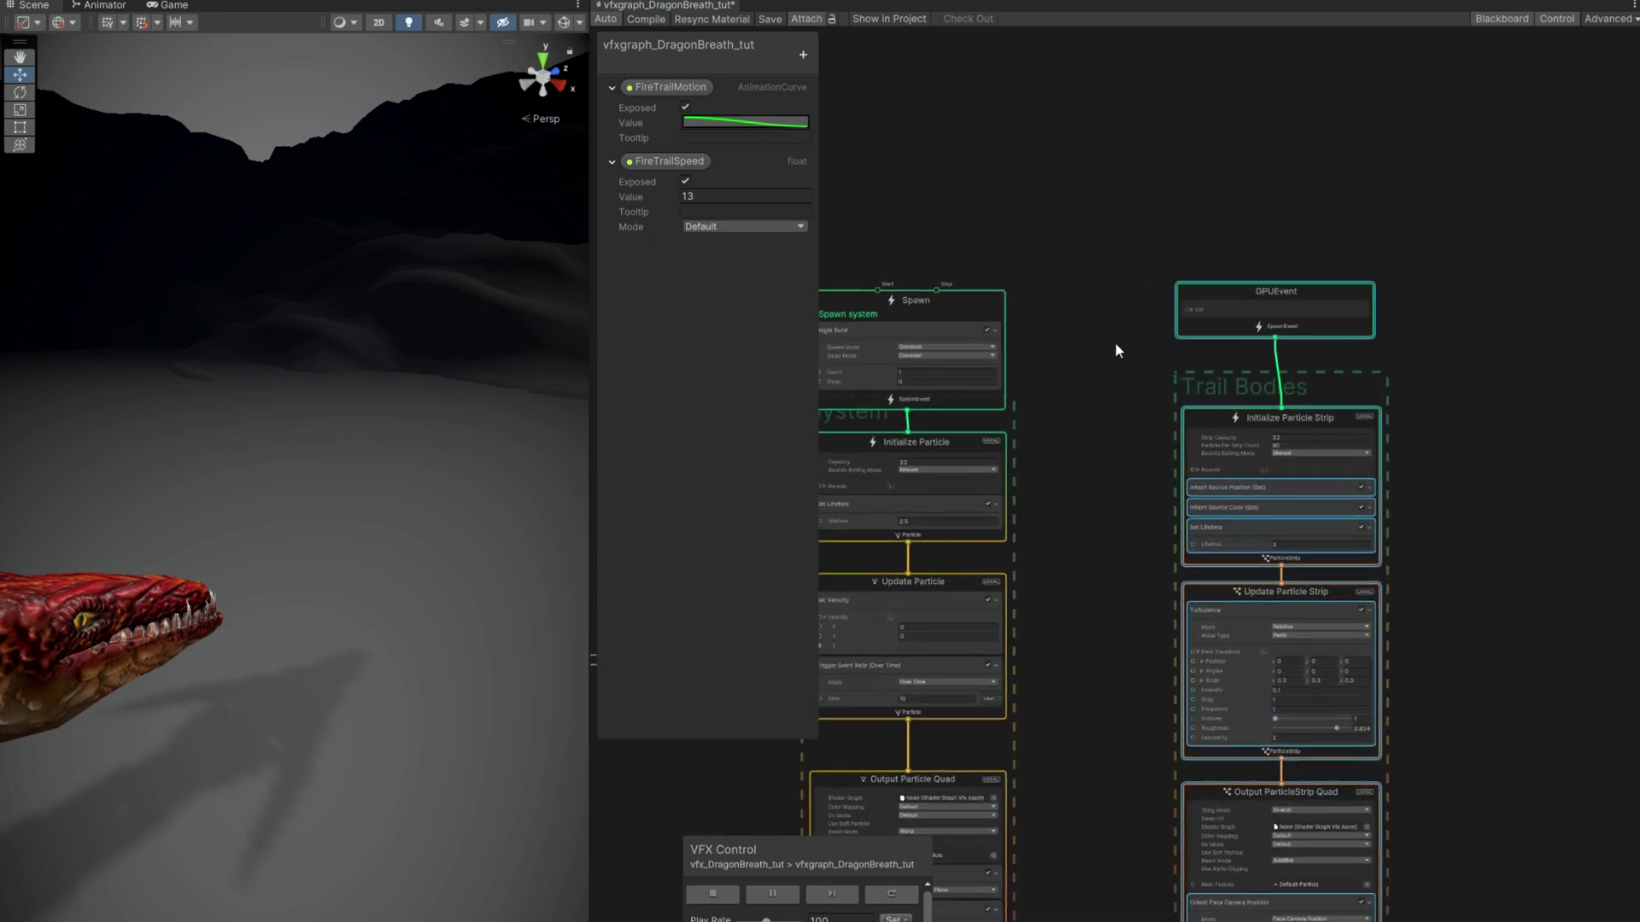
pyautogui.click(1115, 344)
pyautogui.scroll(2, 1057, 740)
pyautogui.moveTo(991, 687); pyautogui.dragTo(1232, 174)
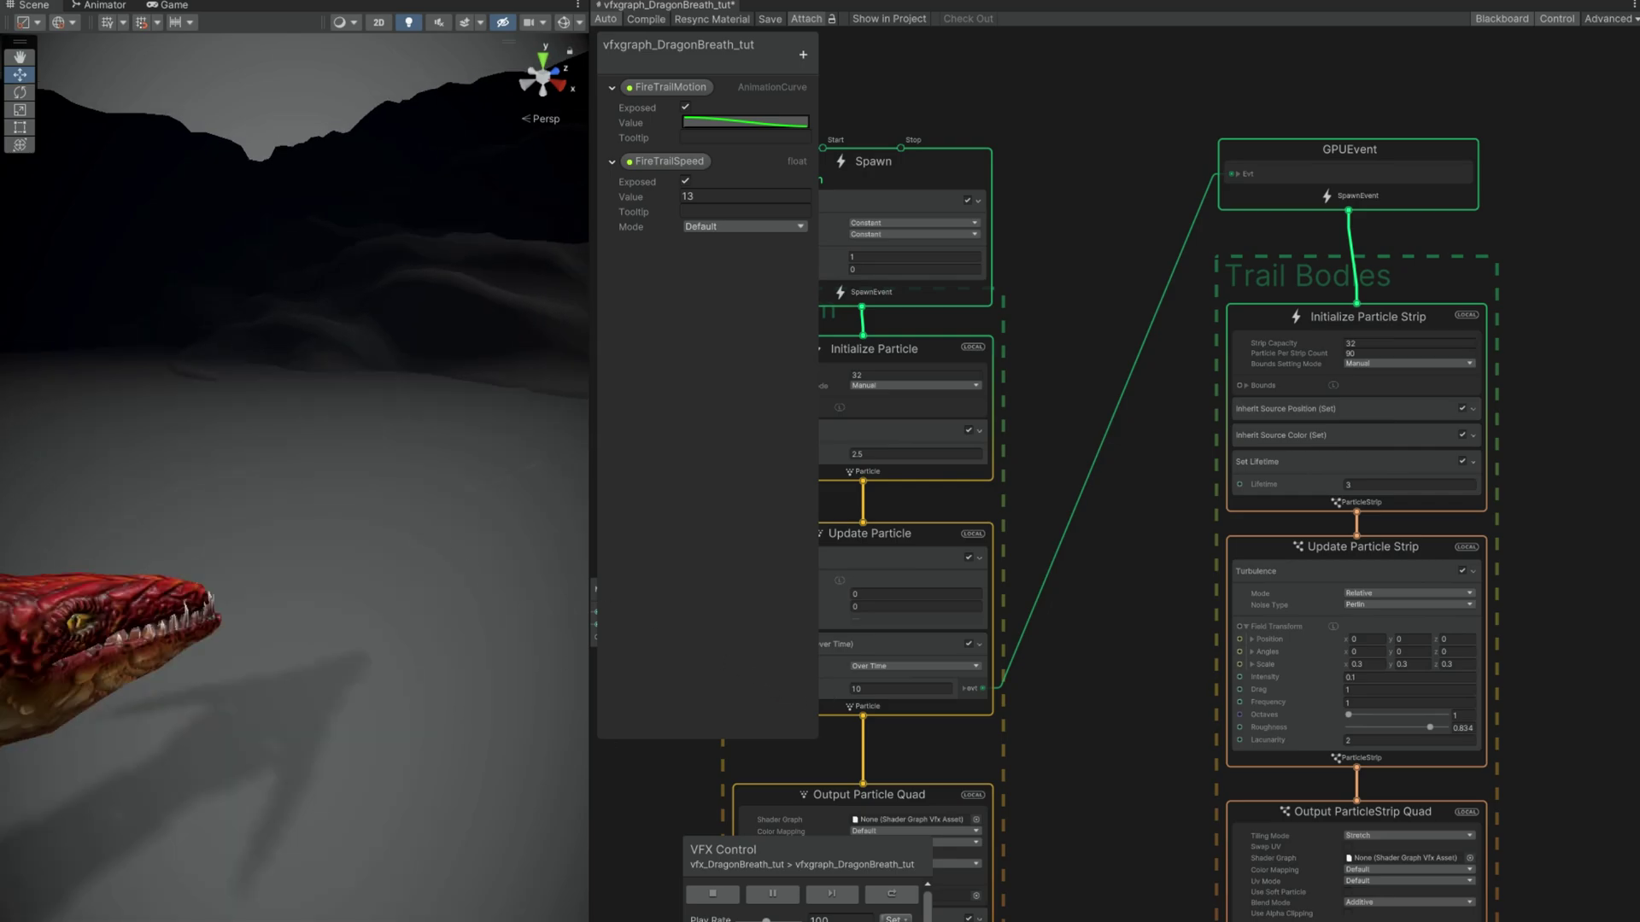
# Step: Set the Strip Capacity to 64 and the Lifetime to 1.5 in the Trail Bodies Initialize Particle Strip context
pyautogui.scroll(-1, 803, 888)
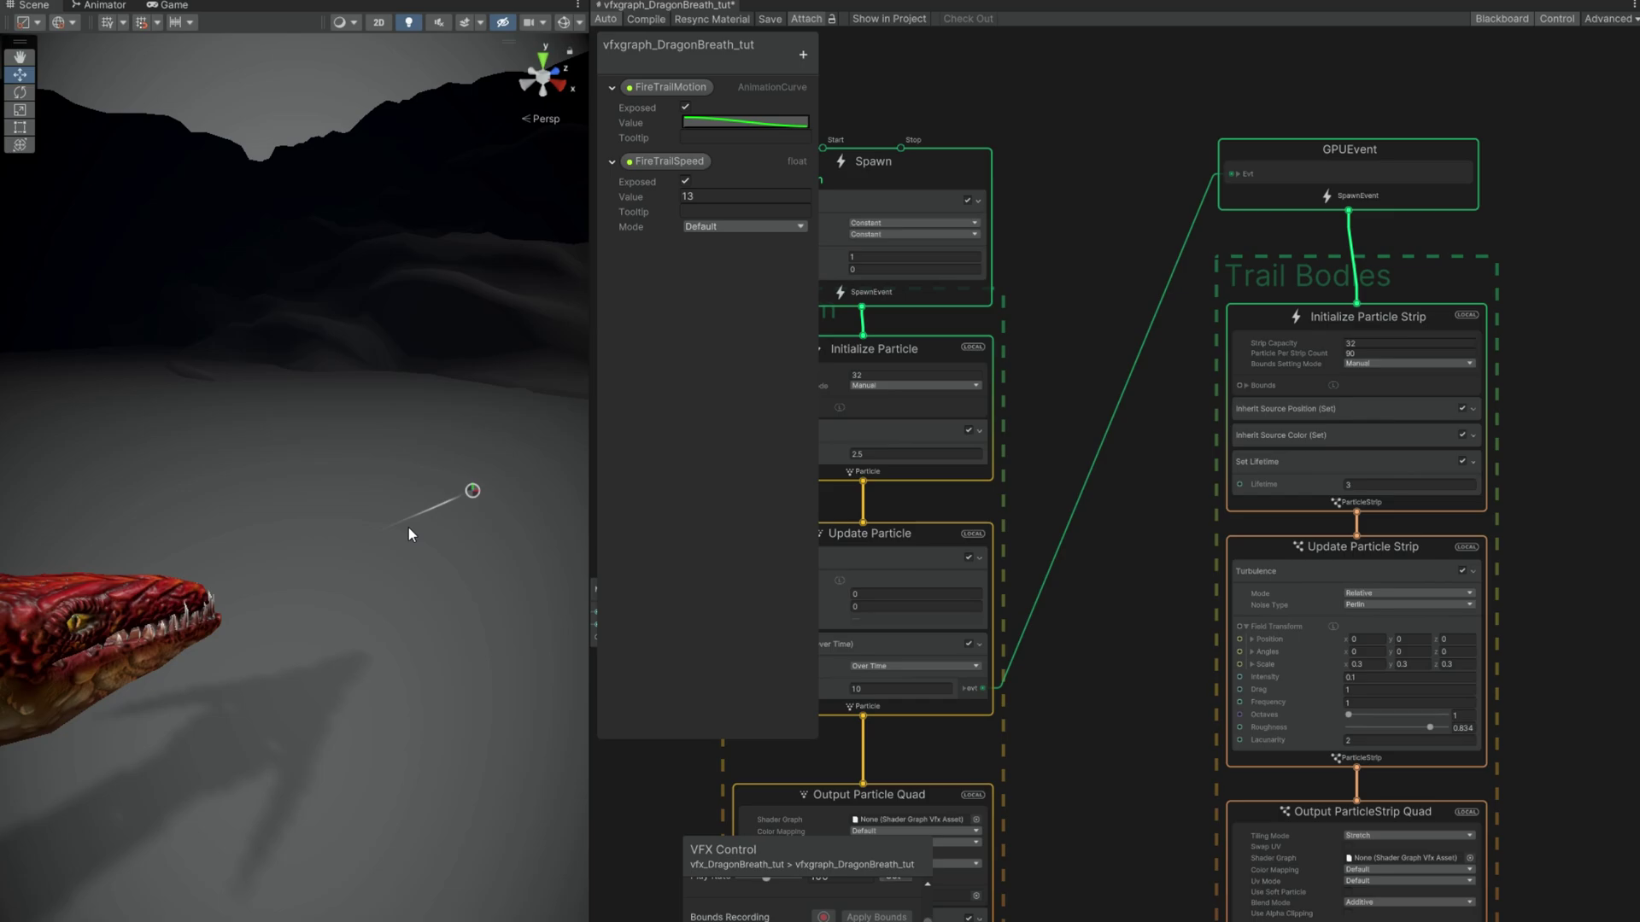
pyautogui.scroll(2, 1242, 517)
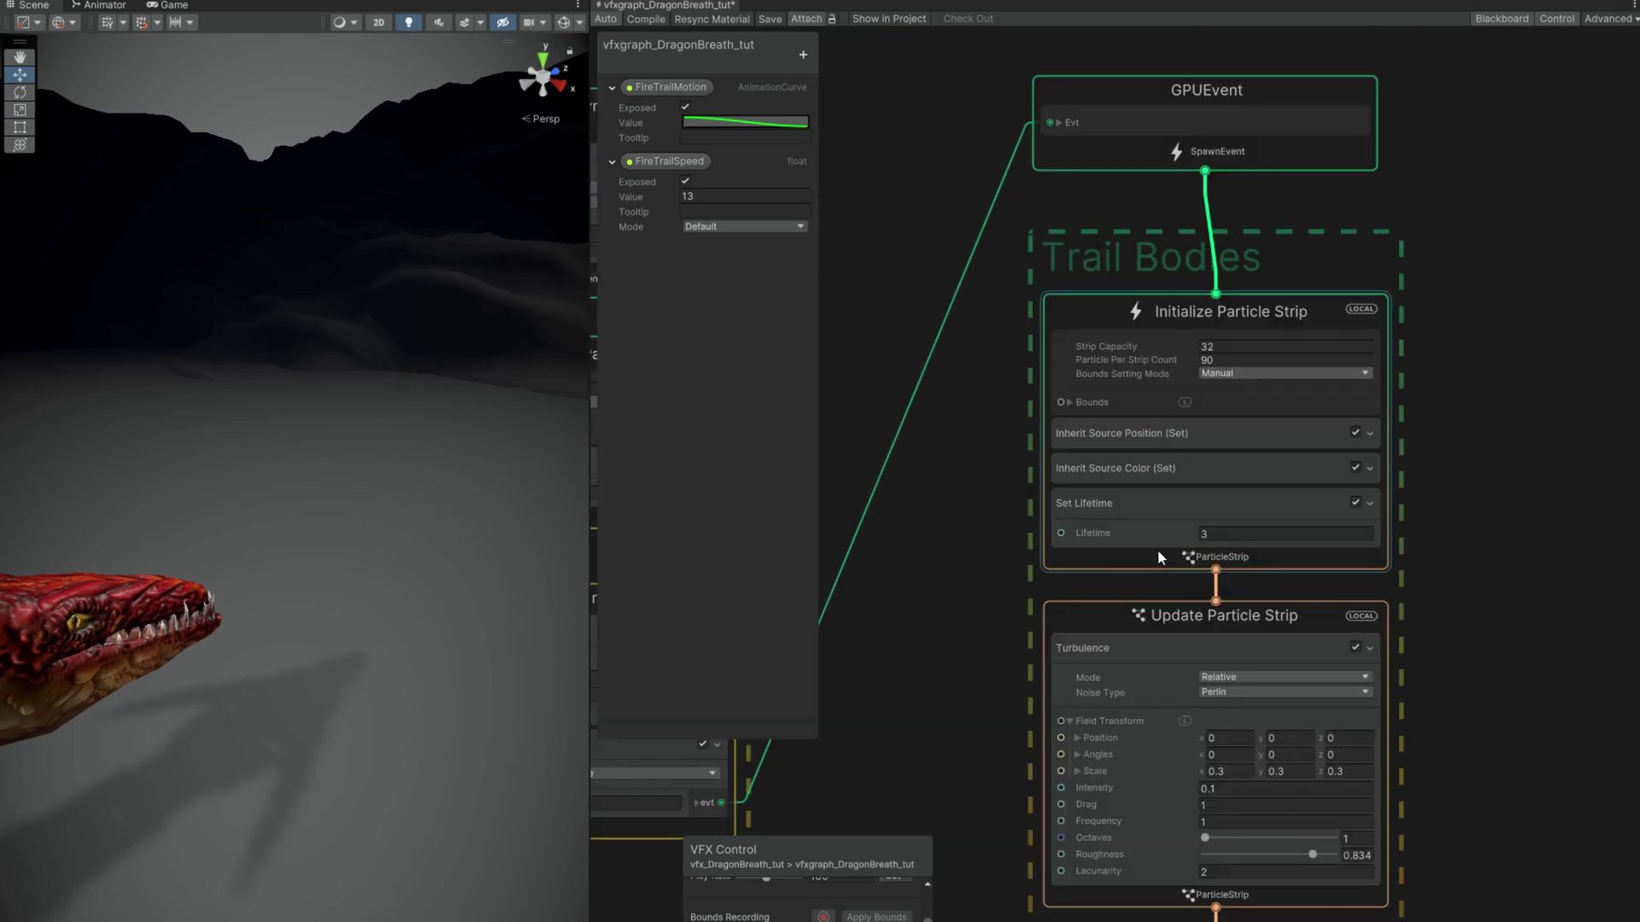
pyautogui.click(1226, 347)
pyautogui.write('6')
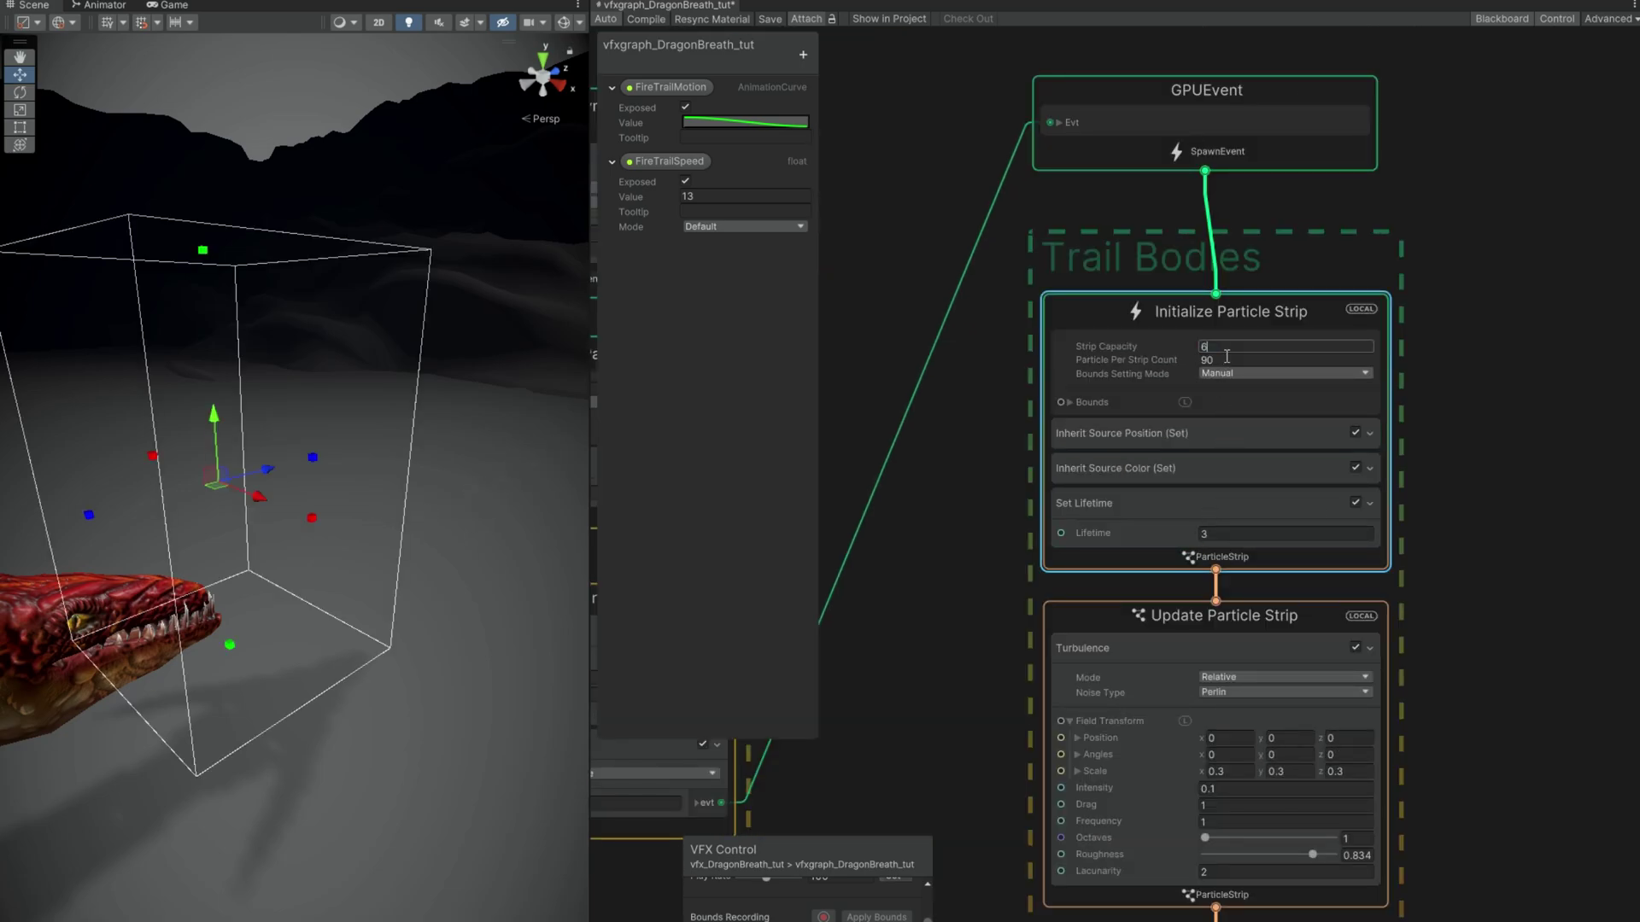
pyautogui.write('4')
pyautogui.click(1226, 534)
pyautogui.scroll(1, 1227, 533)
pyautogui.write('1')
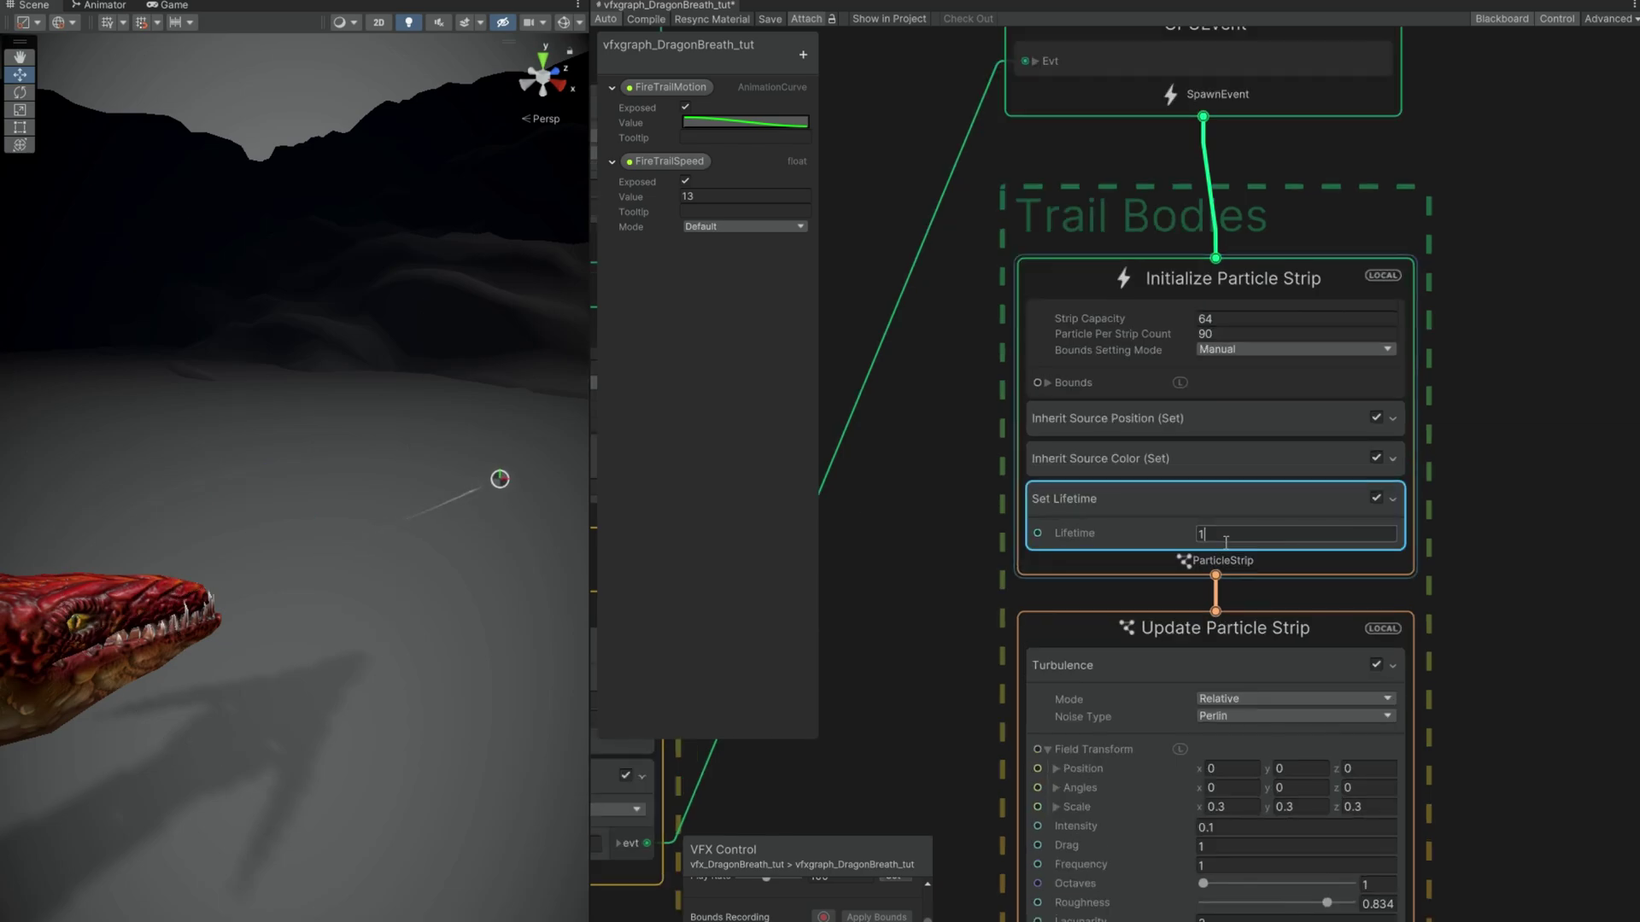
pyautogui.write('.5')
# Step: Delete the Turbulence block from Update Particle Strip and move the Output ParticleStrip Quad context up directly below it
pyautogui.click(1129, 671)
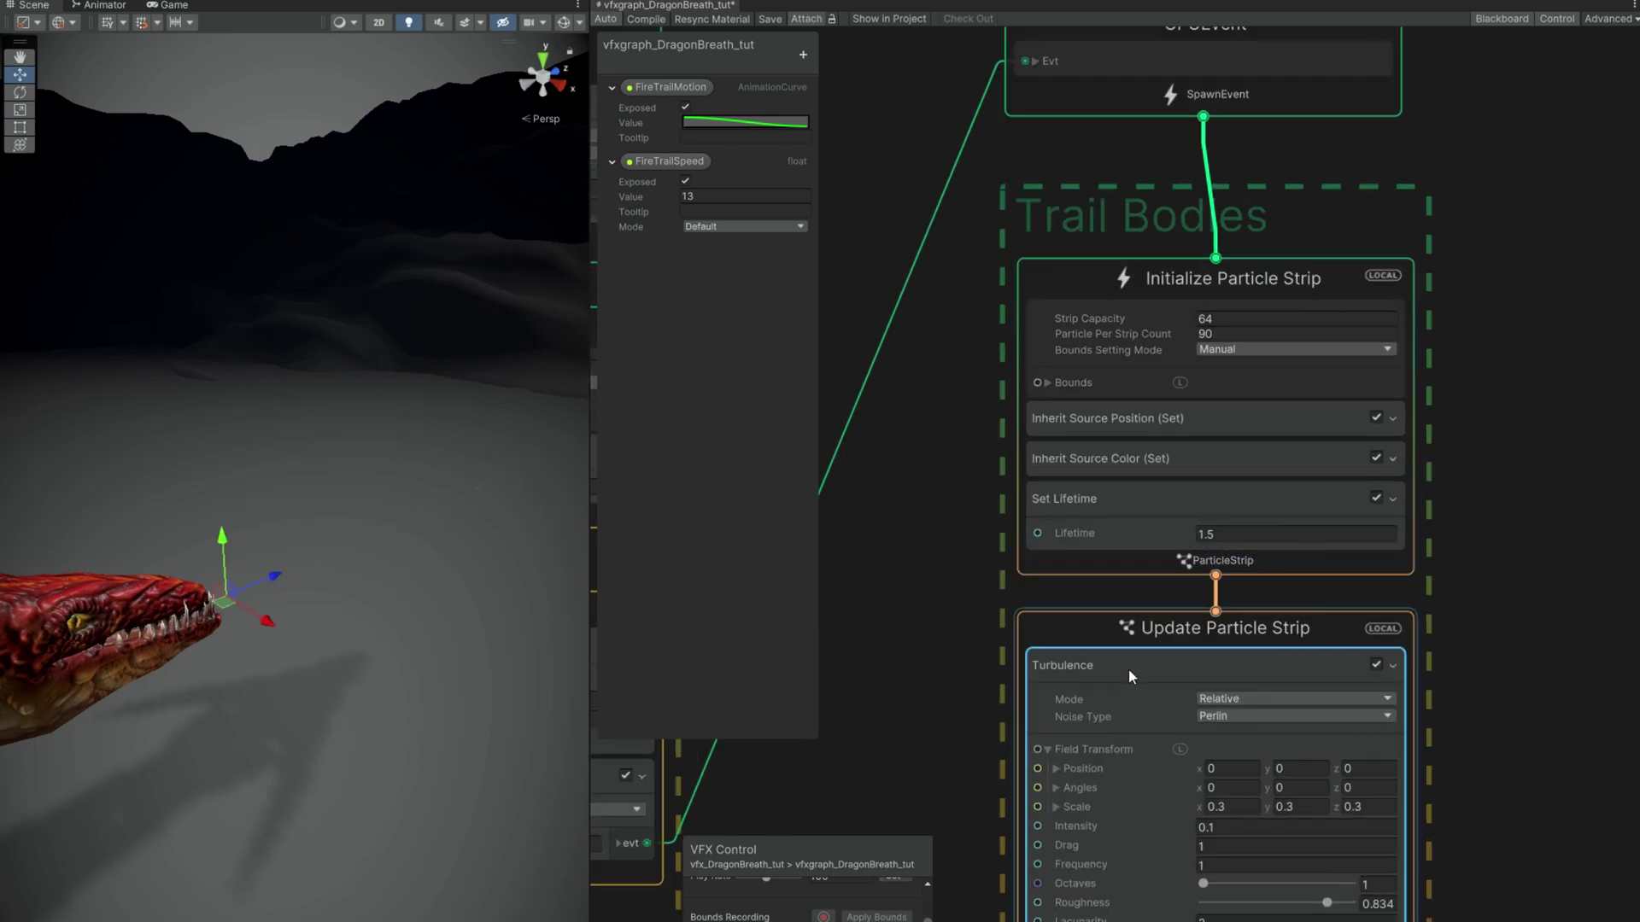
pyautogui.press('Delete')
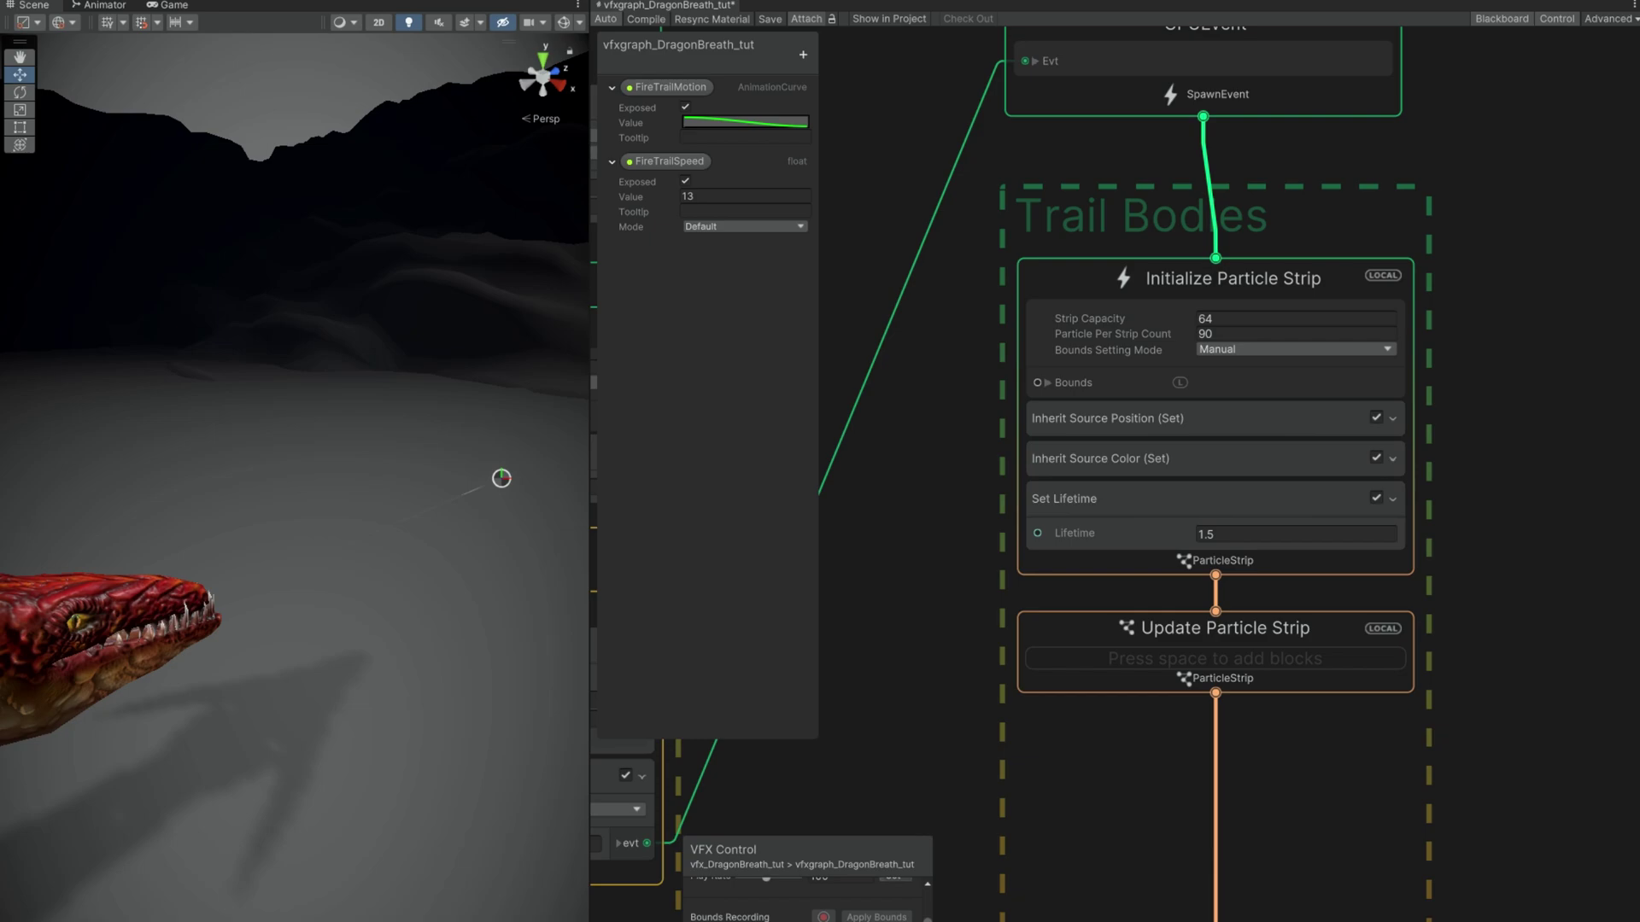
pyautogui.moveTo(1080, 919); pyautogui.dragTo(1077, 731)
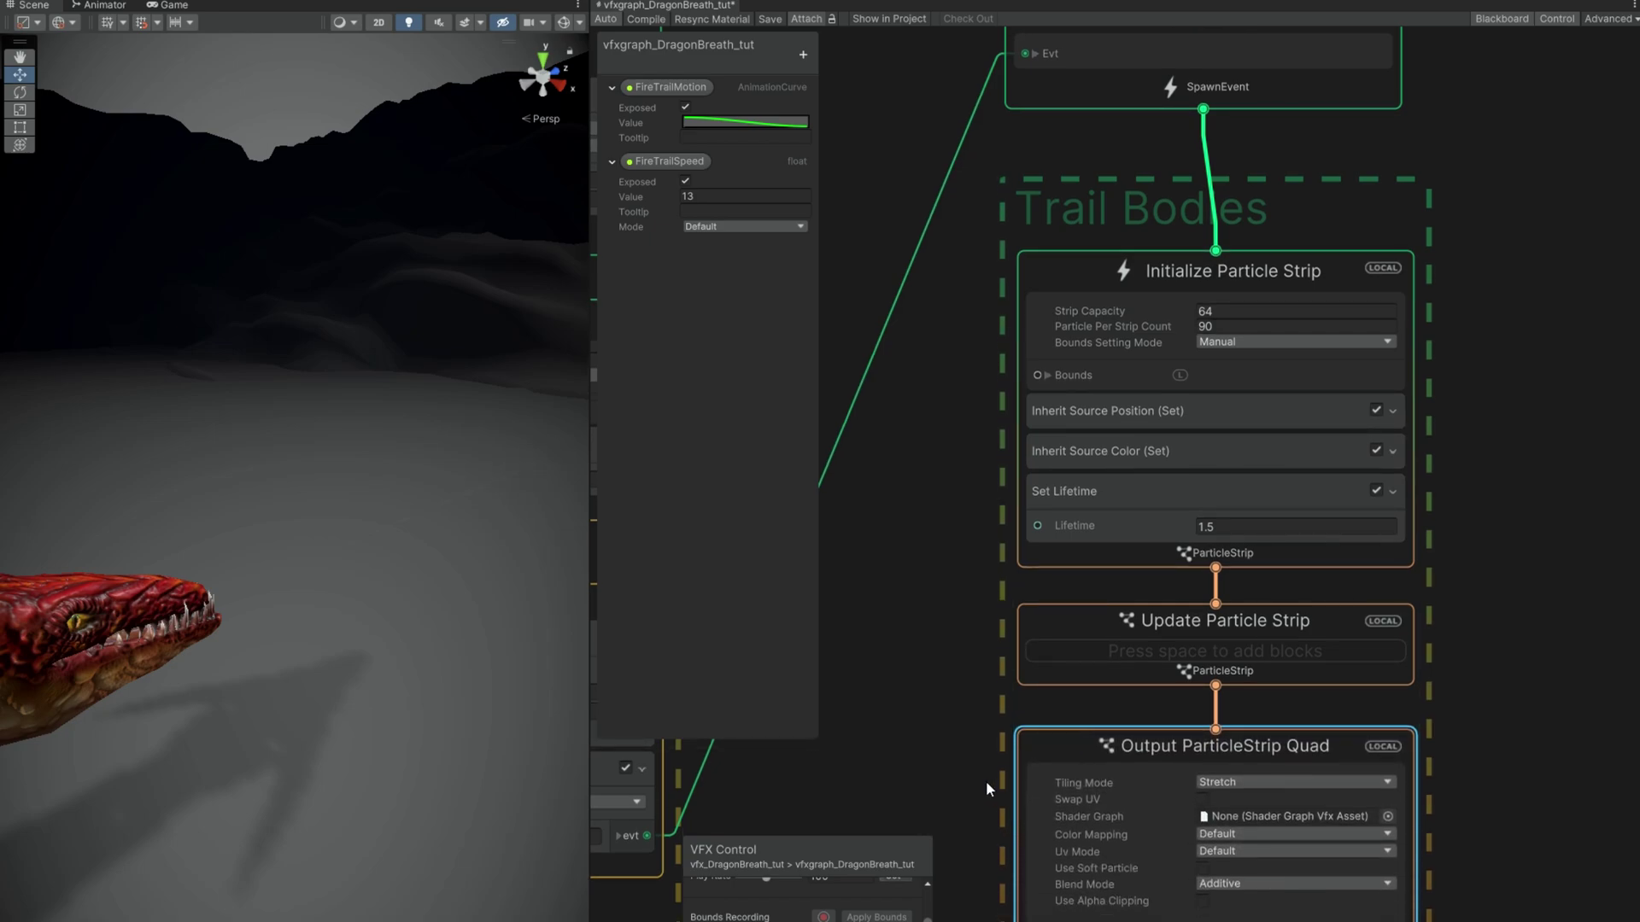
# Step: Add a Set Size block above Set Size over Life in Output ParticleStrip Quad and set its Size to 1.6
pyautogui.moveTo(986, 780); pyautogui.dragTo(977, 422, button='middle')
pyautogui.click(1062, 677)
pyautogui.press('space')
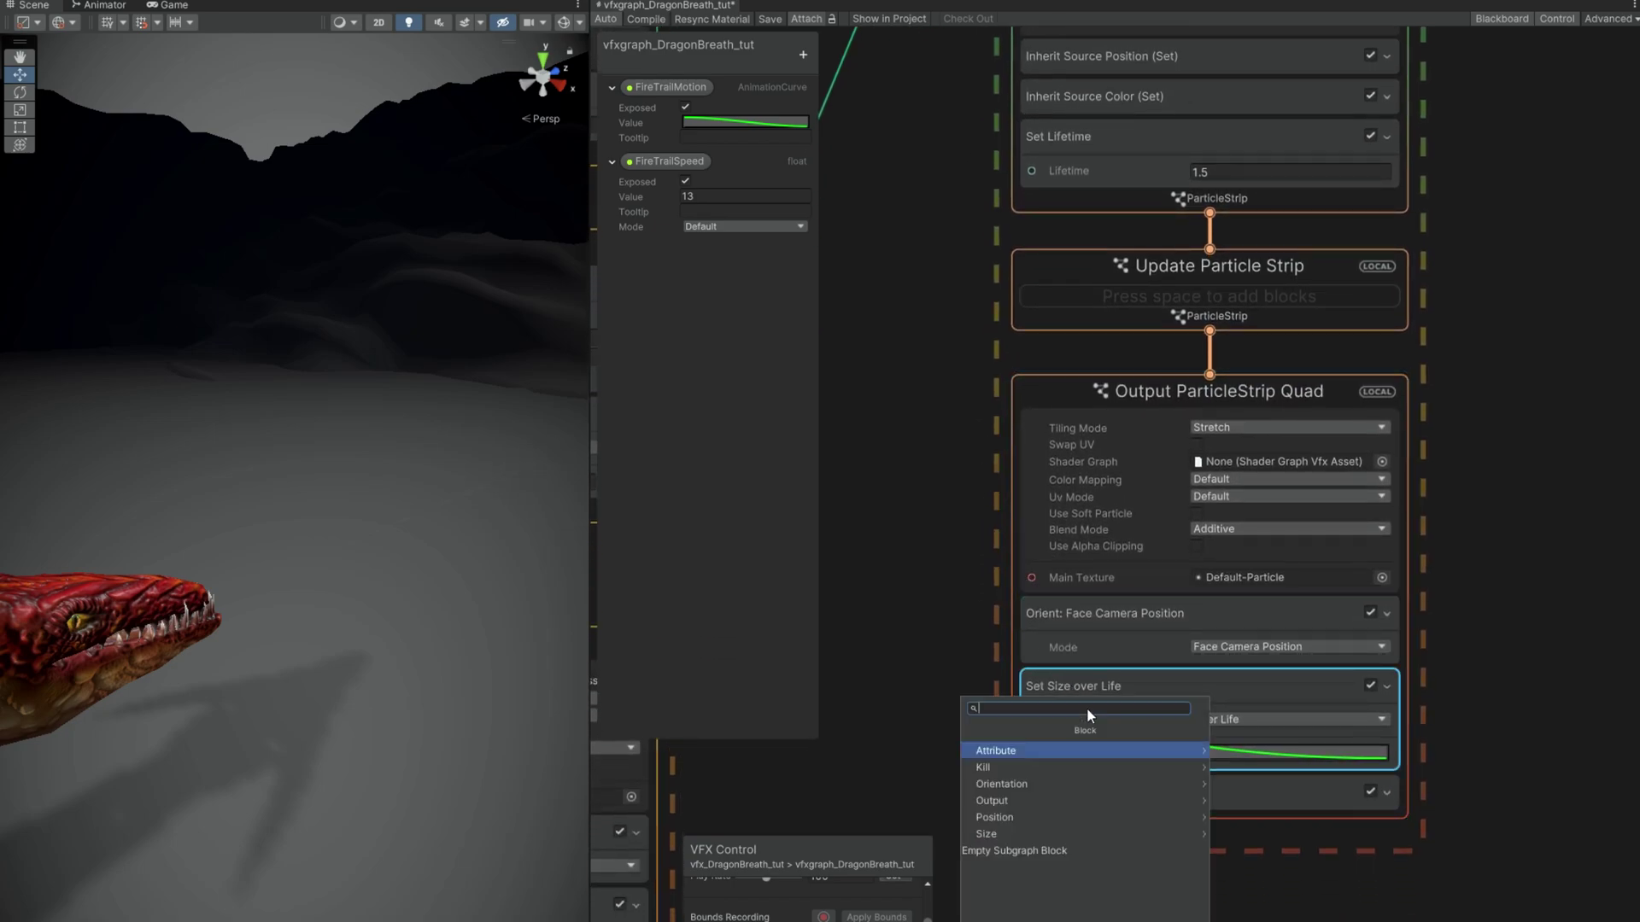
pyautogui.write('set size')
pyautogui.press('Return')
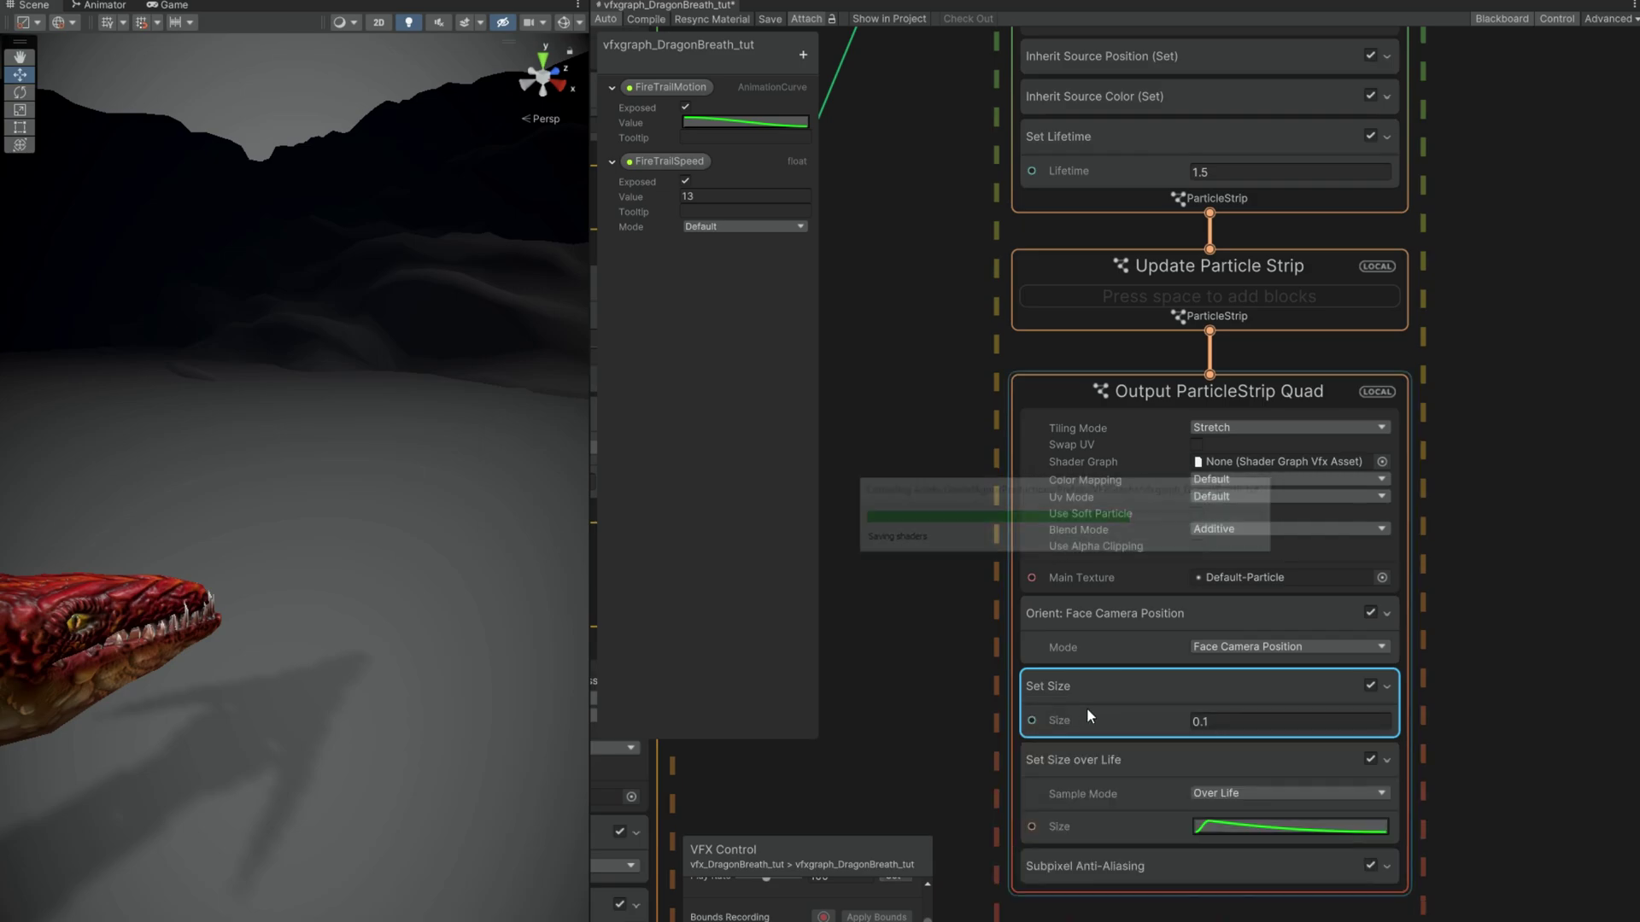
pyautogui.click(1196, 723)
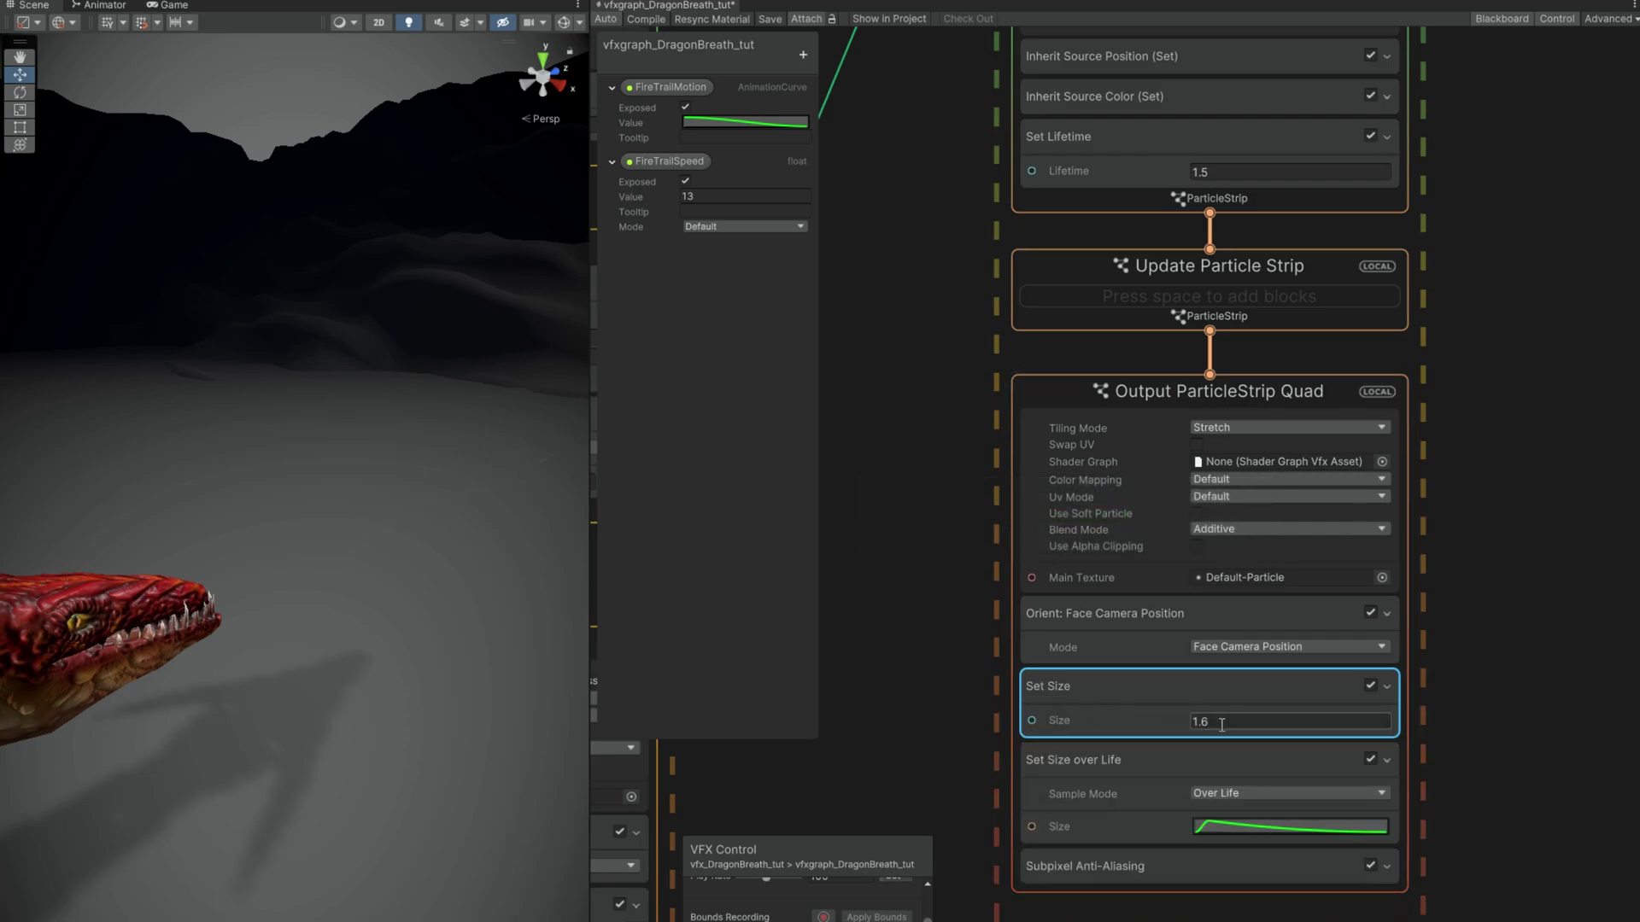
# Step: Apply a descending preset to the Set Size over Life curve and change the block's Composition mode
pyautogui.click(1227, 820)
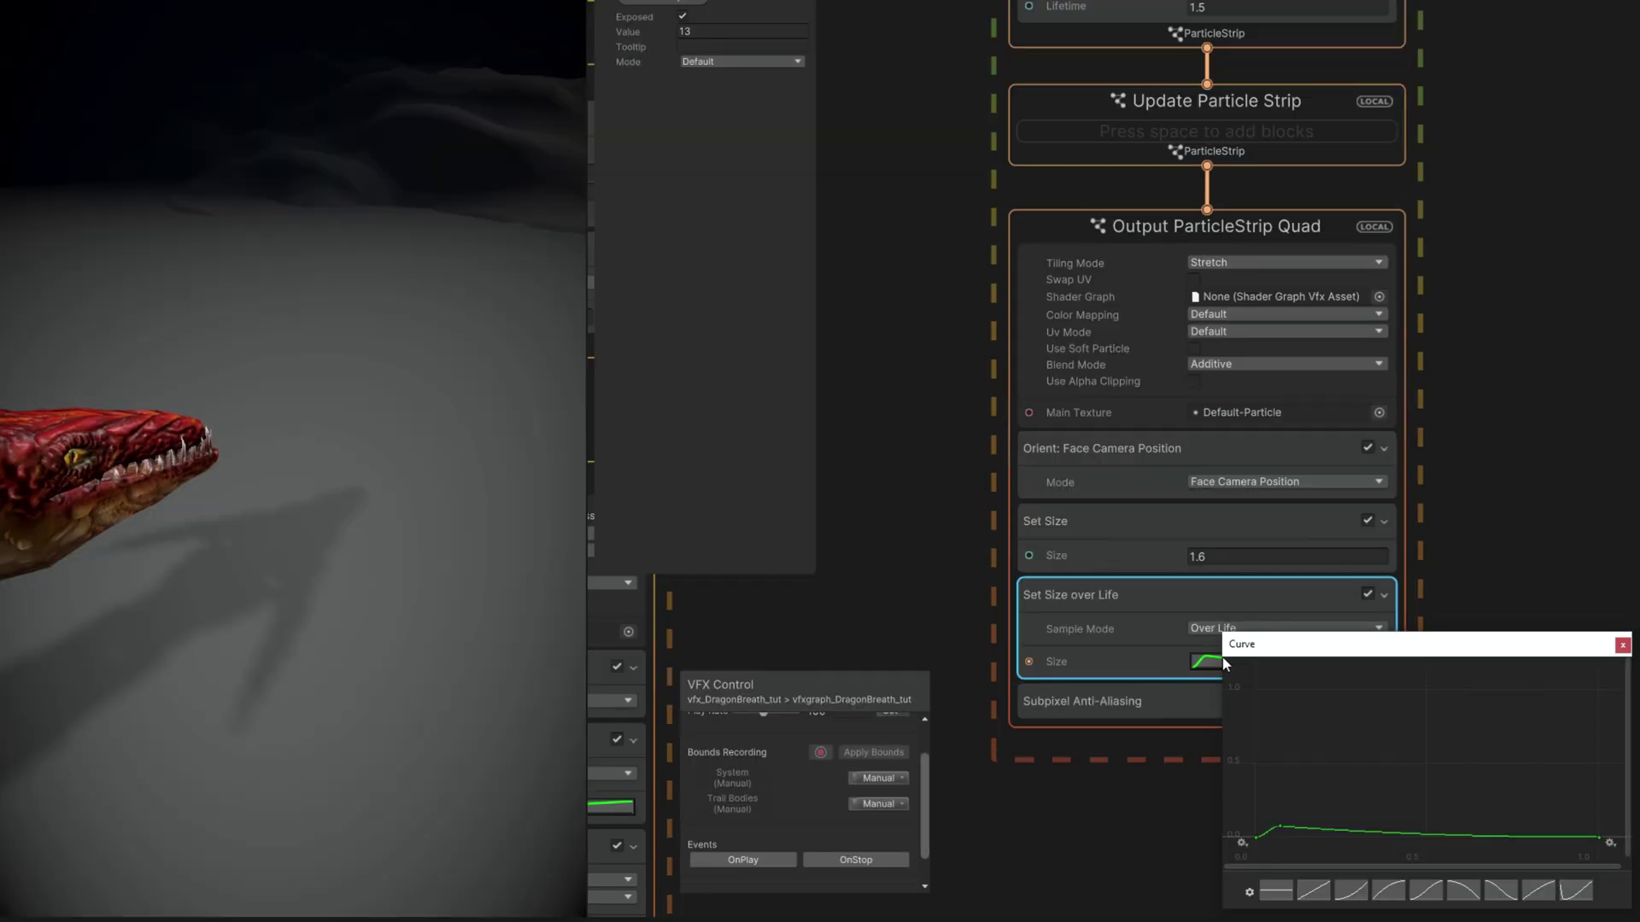
pyautogui.click(1461, 893)
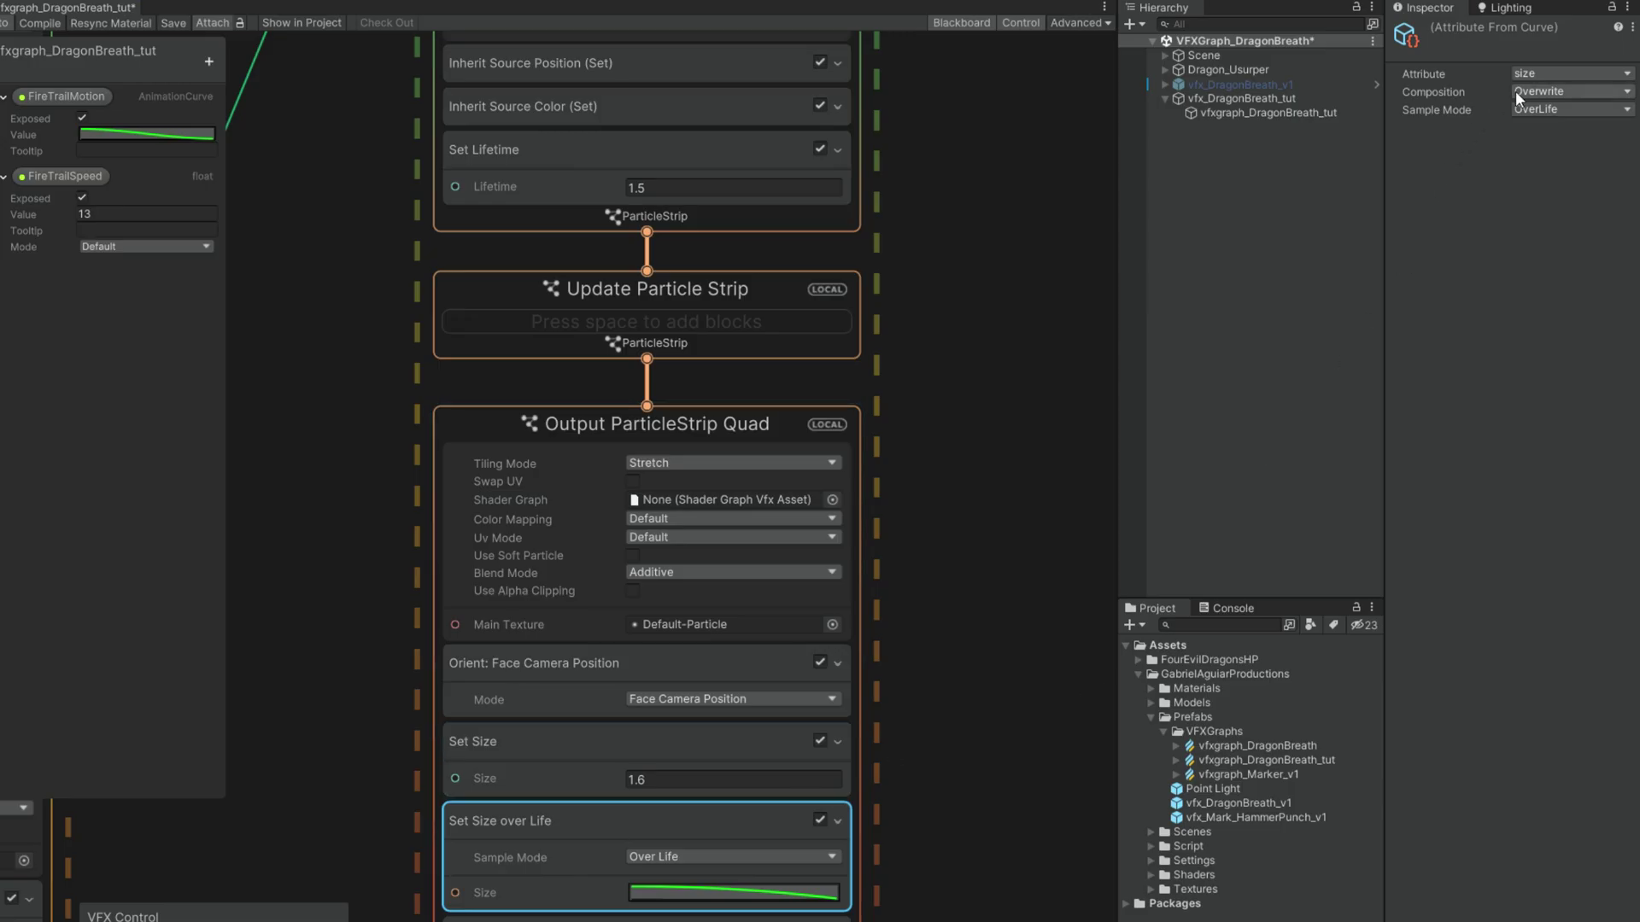
pyautogui.click(1515, 90)
pyautogui.click(1537, 140)
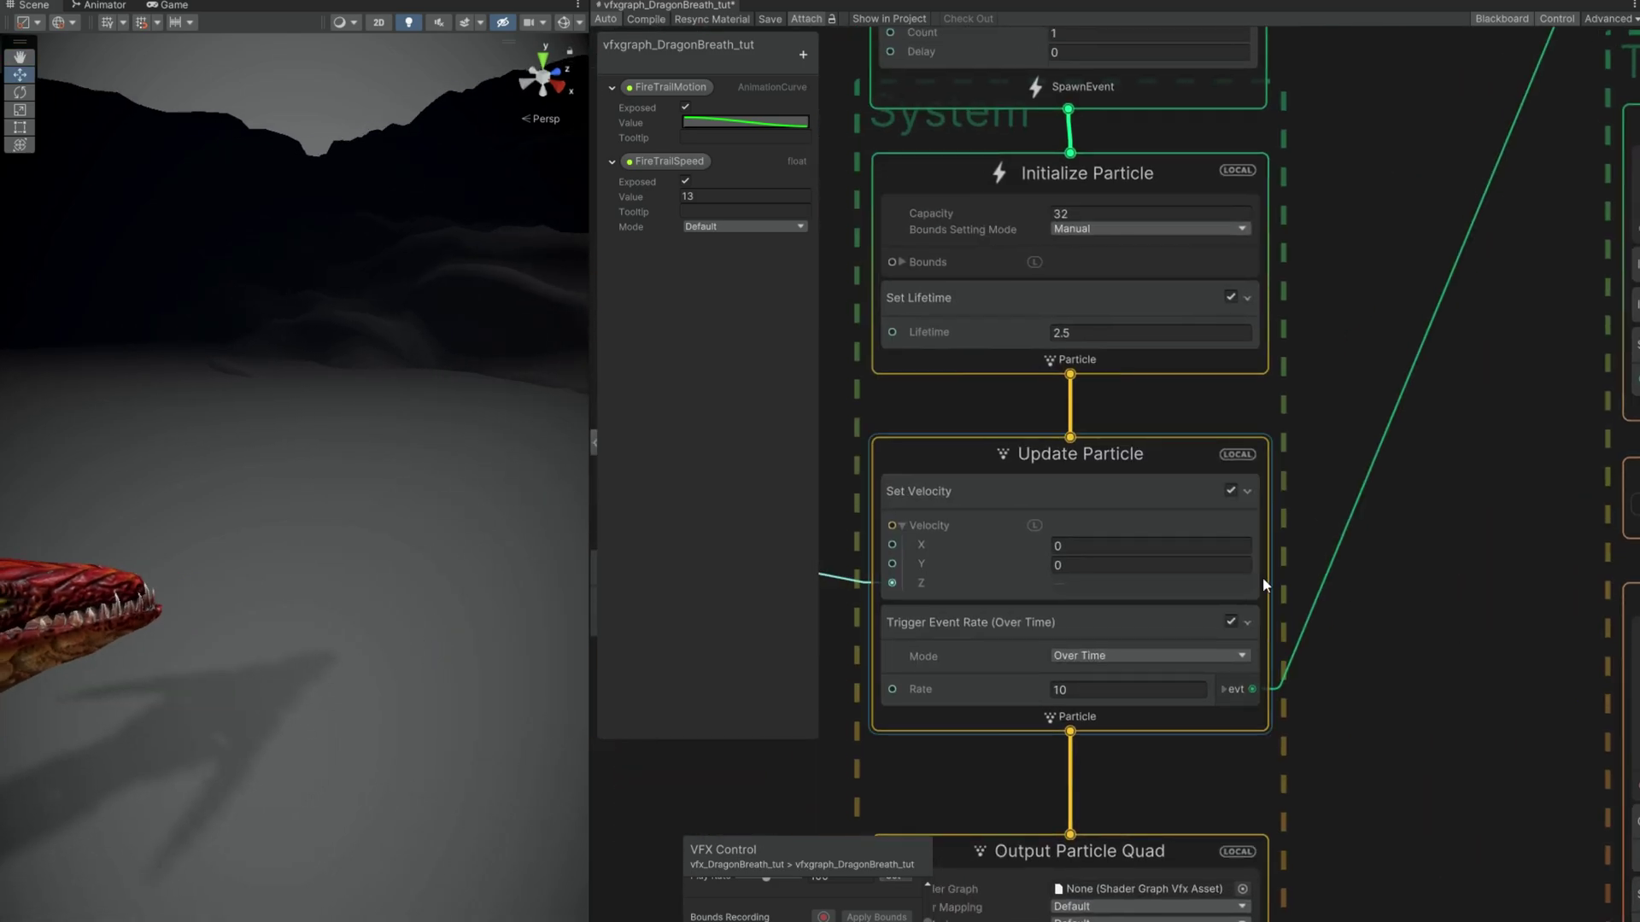
# Step: Set the Rate of the Trigger Event Rate block in Update Particle to 30
pyautogui.click(1096, 696)
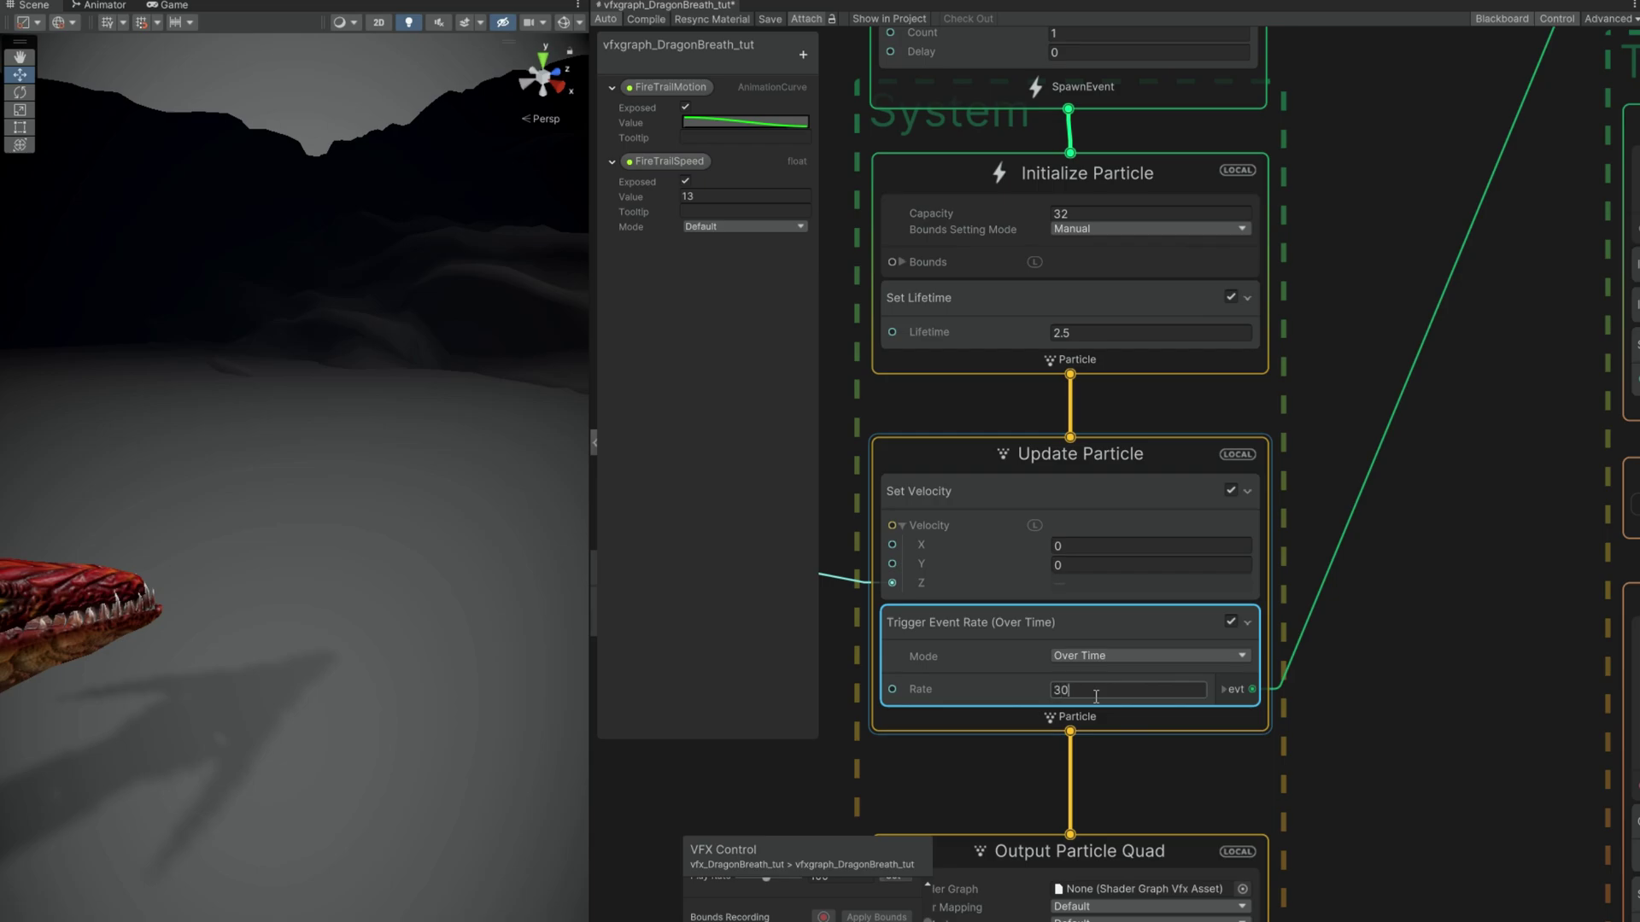
pyautogui.press('Return')
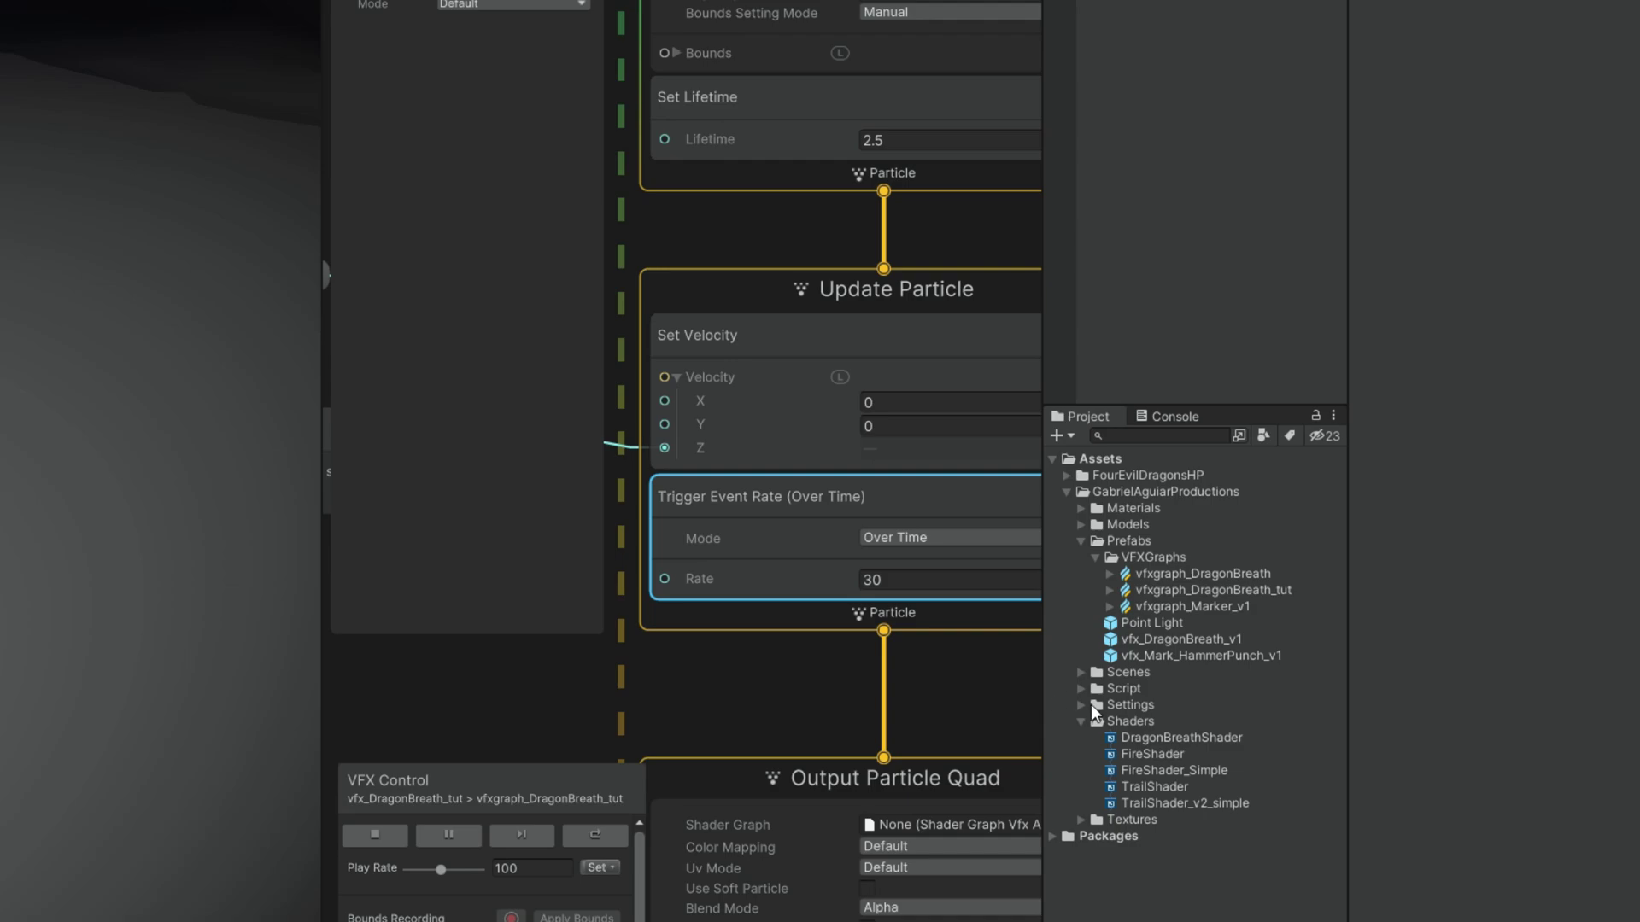
# Step: Create a Blank Shader Graph in the project's Shaders folder and name it DragonBreathShadeTut
pyautogui.click(1114, 706)
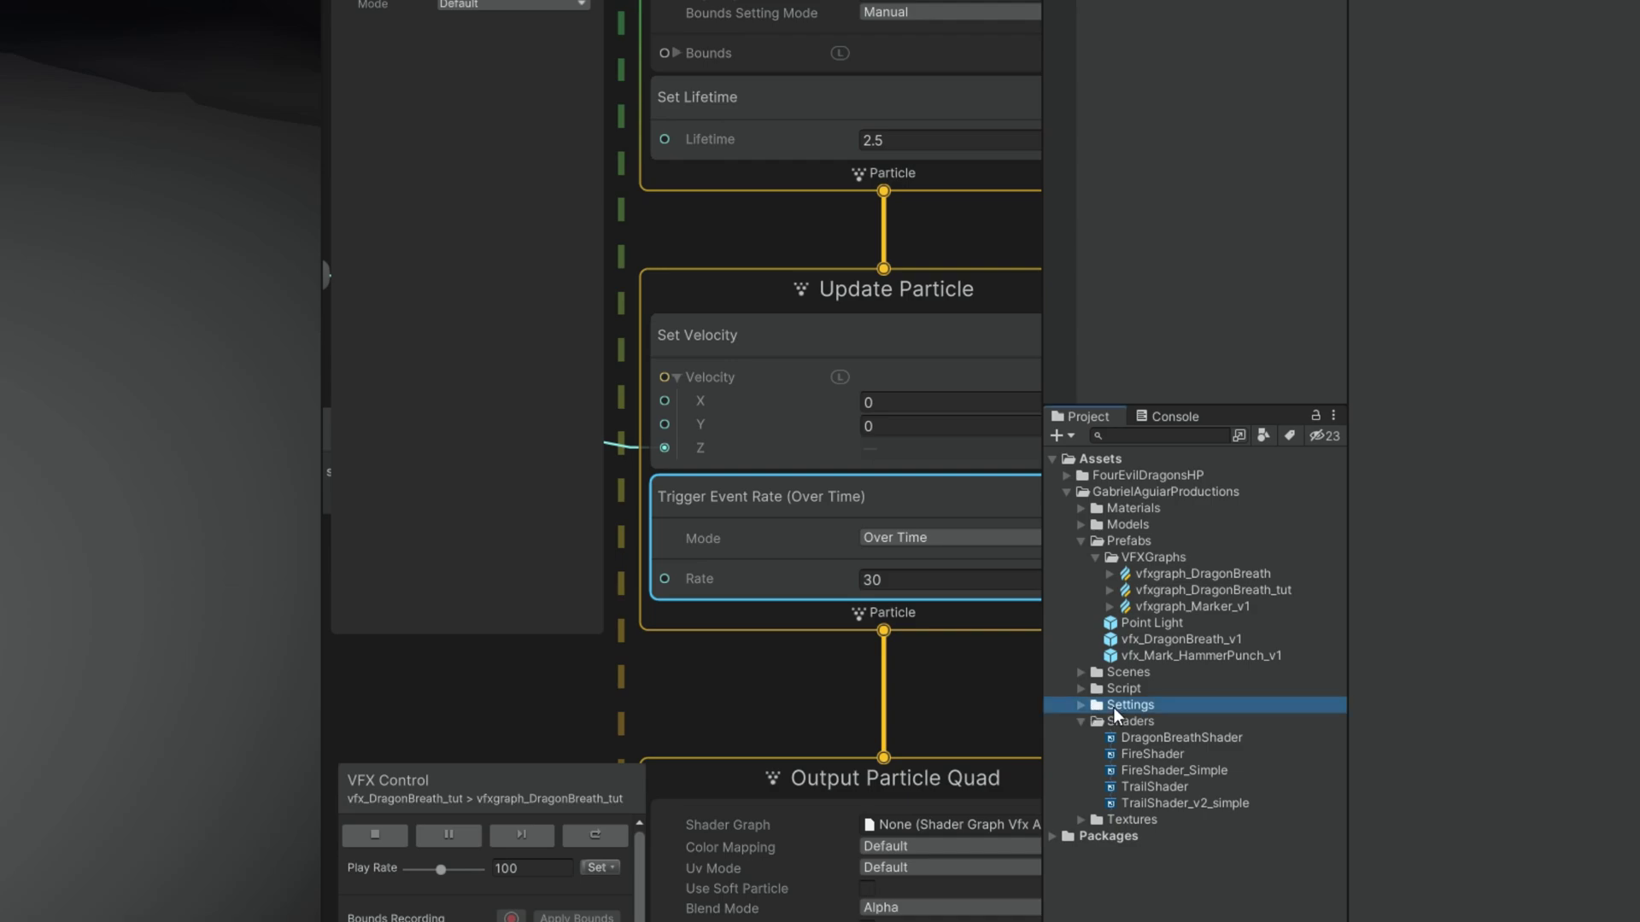
pyautogui.click(1118, 719)
pyautogui.rightClick(1135, 720)
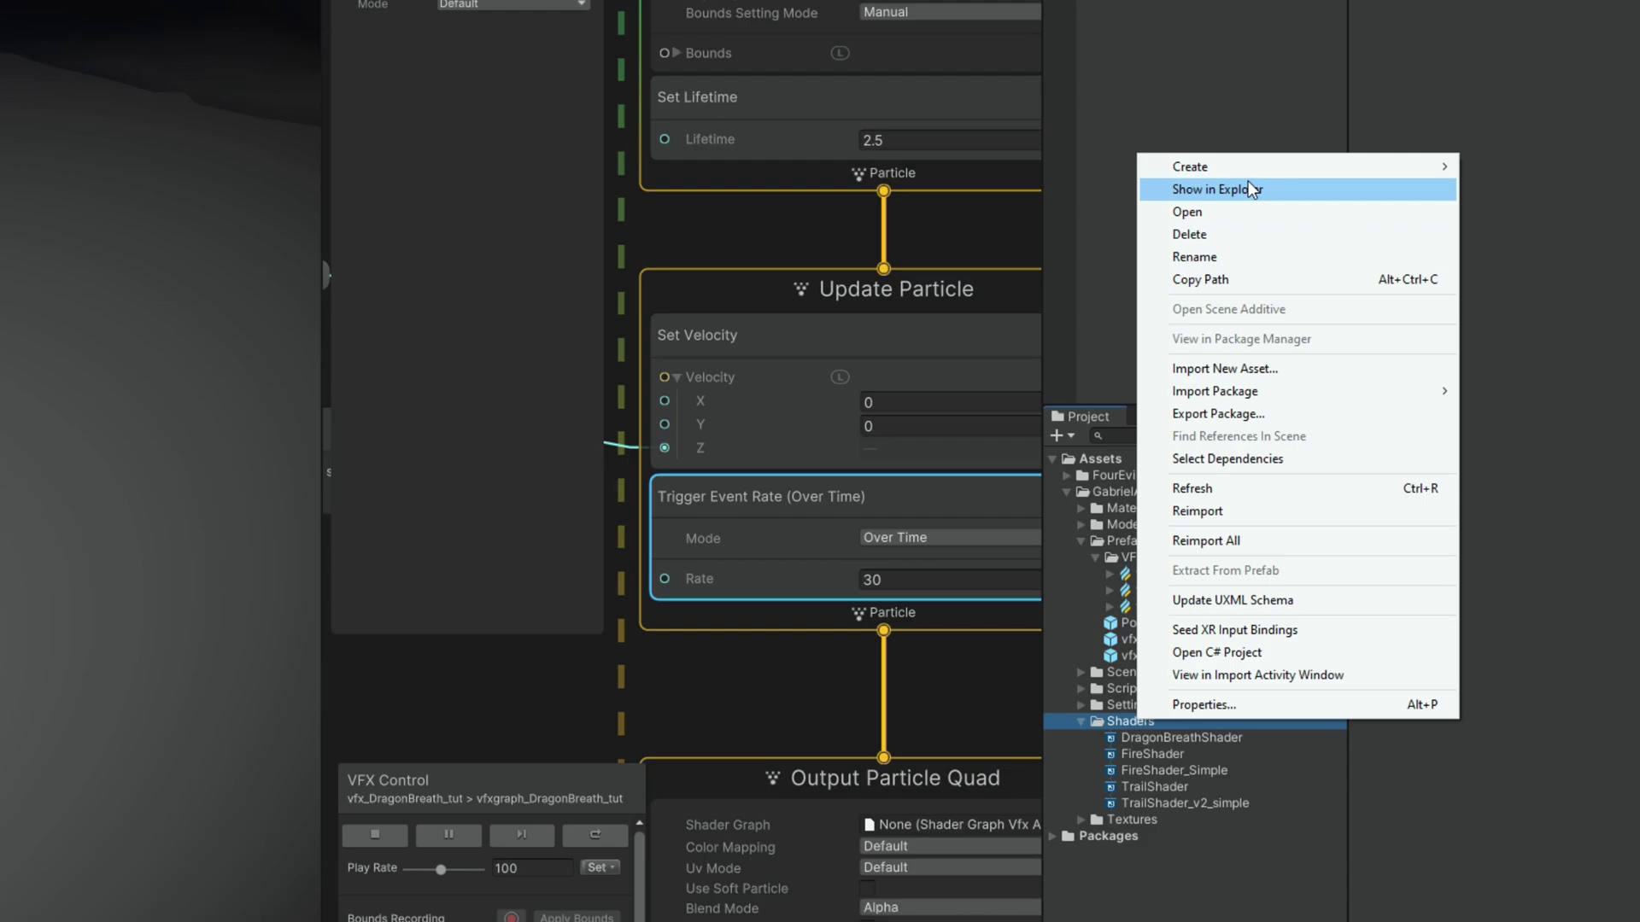
pyautogui.moveTo(1253, 167)
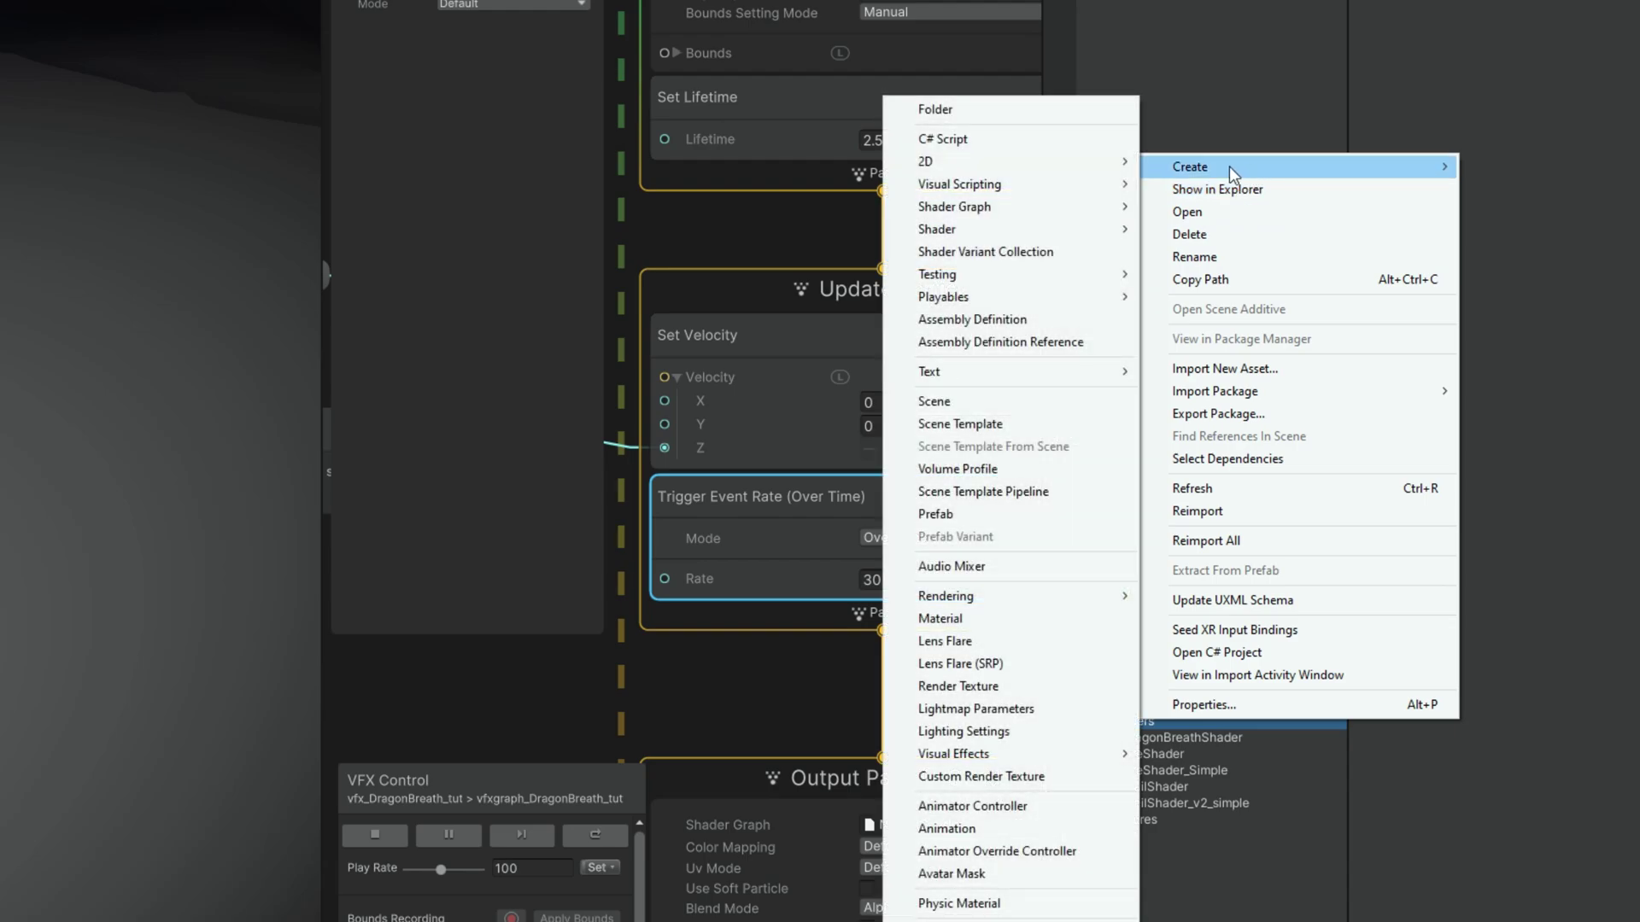
pyautogui.moveTo(995, 210)
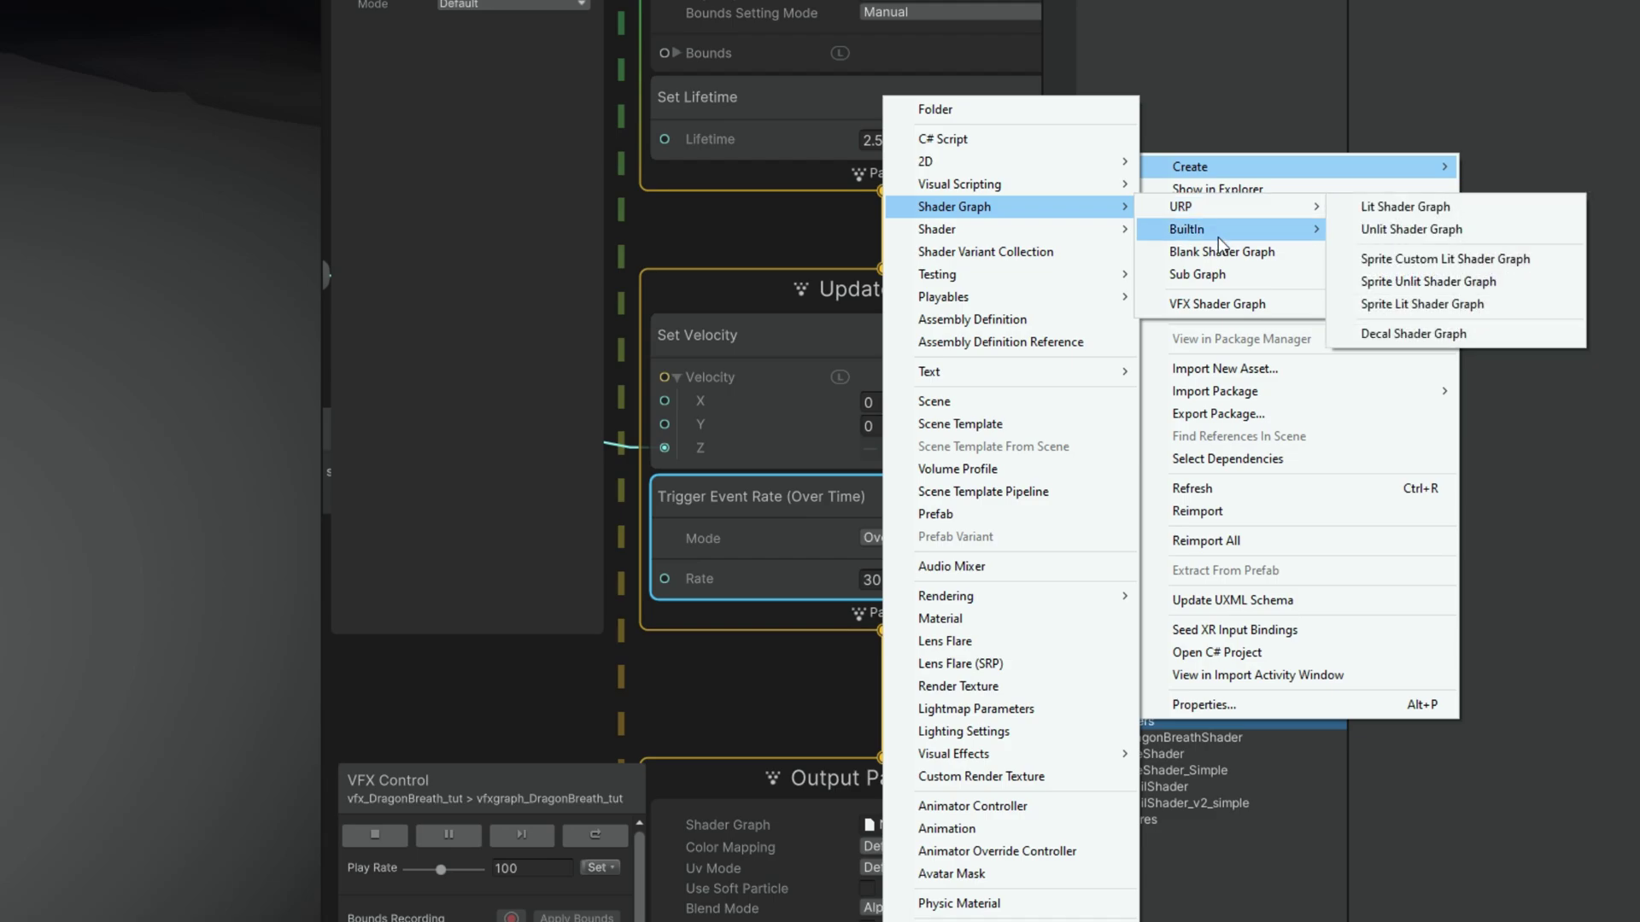
pyautogui.click(1223, 252)
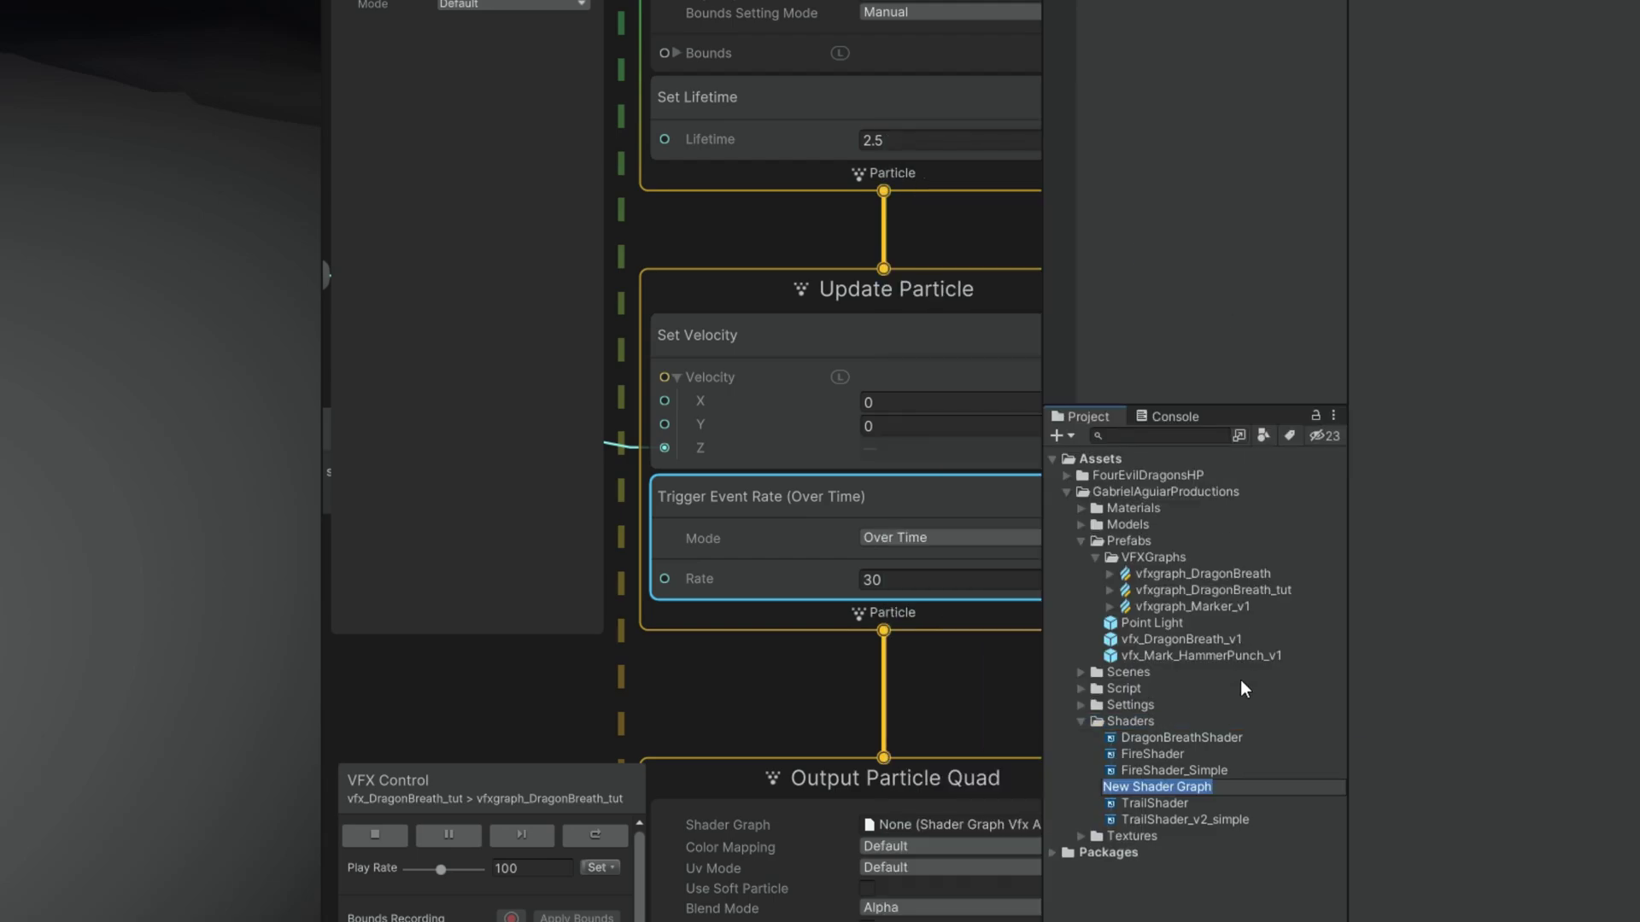
pyautogui.write('Drago')
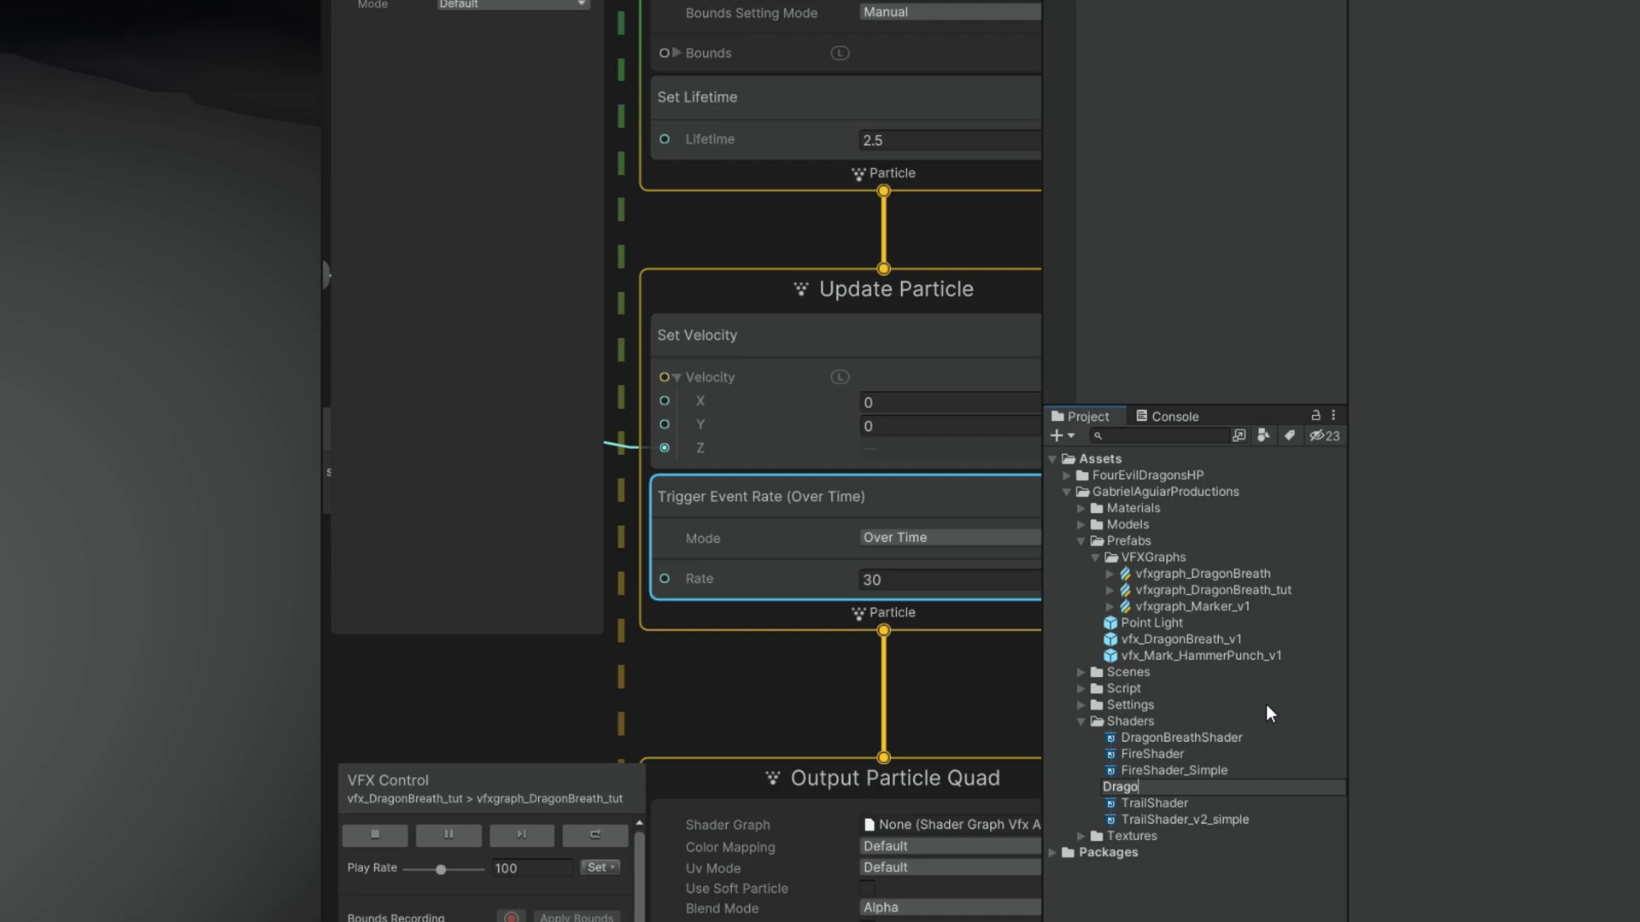
pyautogui.write('nBreathShadeTut')
pyautogui.press('Return')
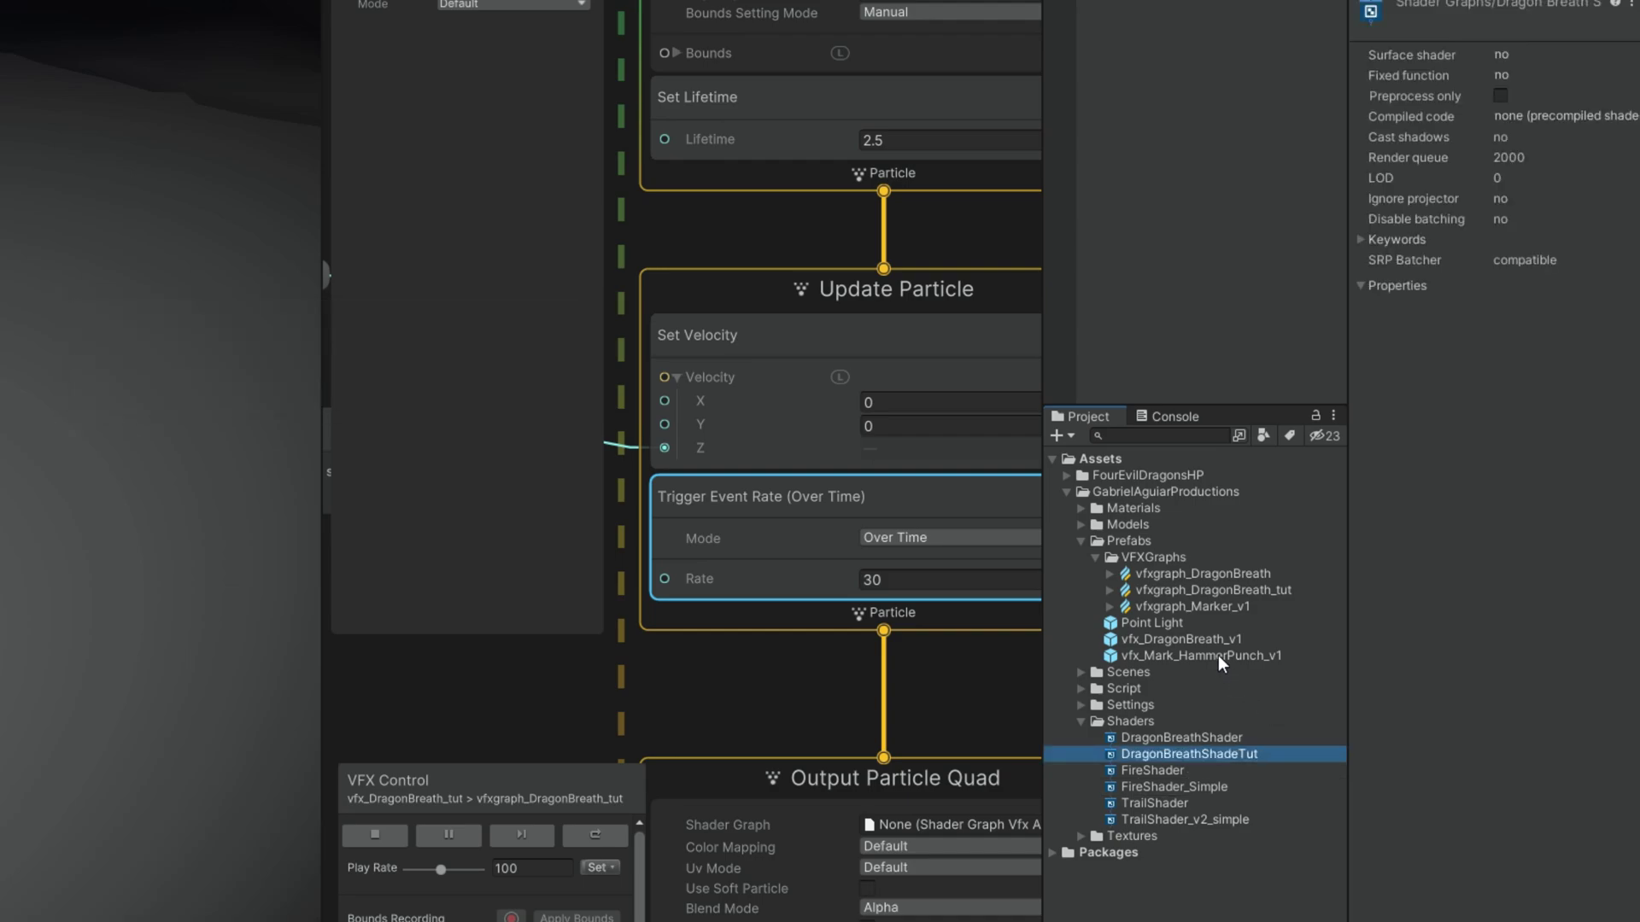
# Step: Open the DragonBreathShadeTut shader graph and add Visual Effect as its active target
pyautogui.doubleClick(1244, 752)
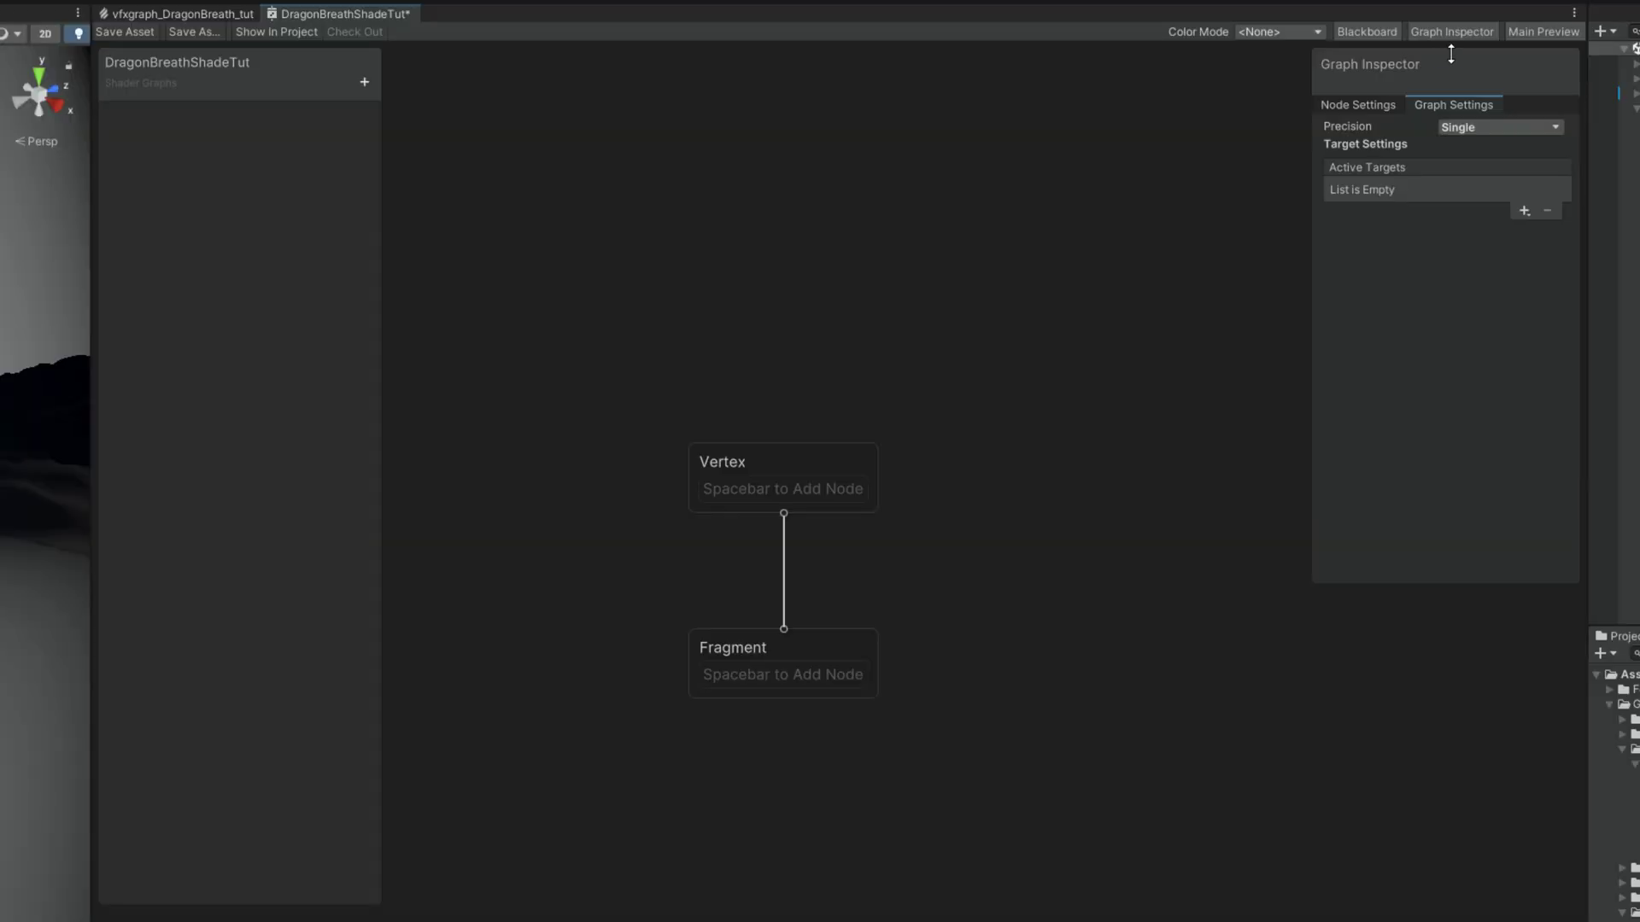
pyautogui.click(1253, 68)
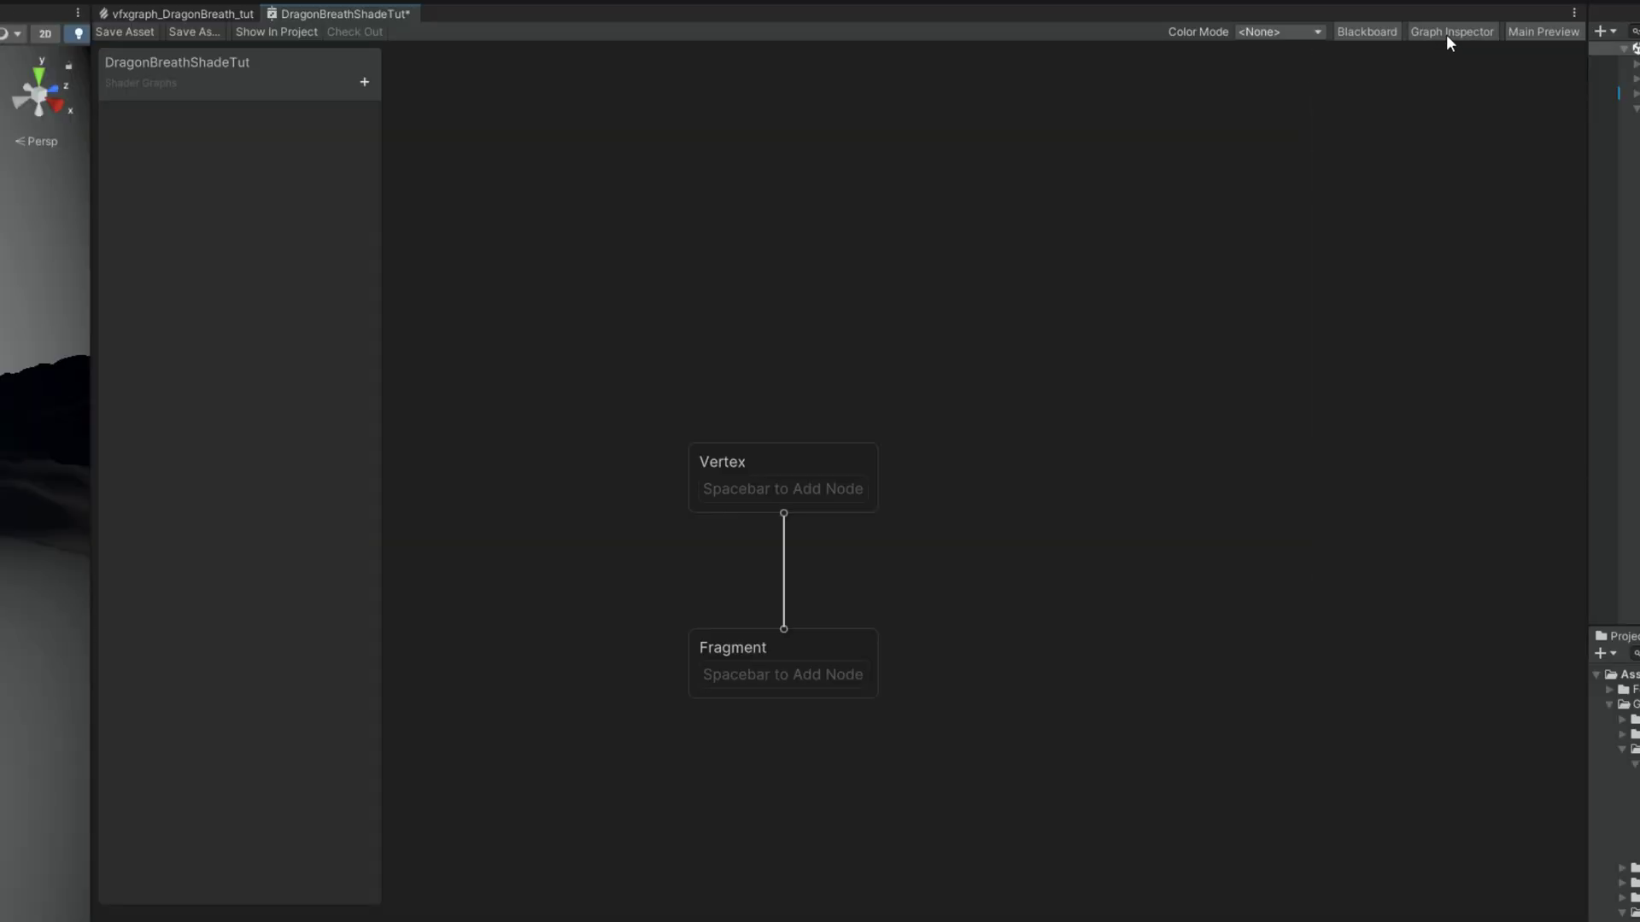
pyautogui.click(1446, 34)
pyautogui.click(1522, 209)
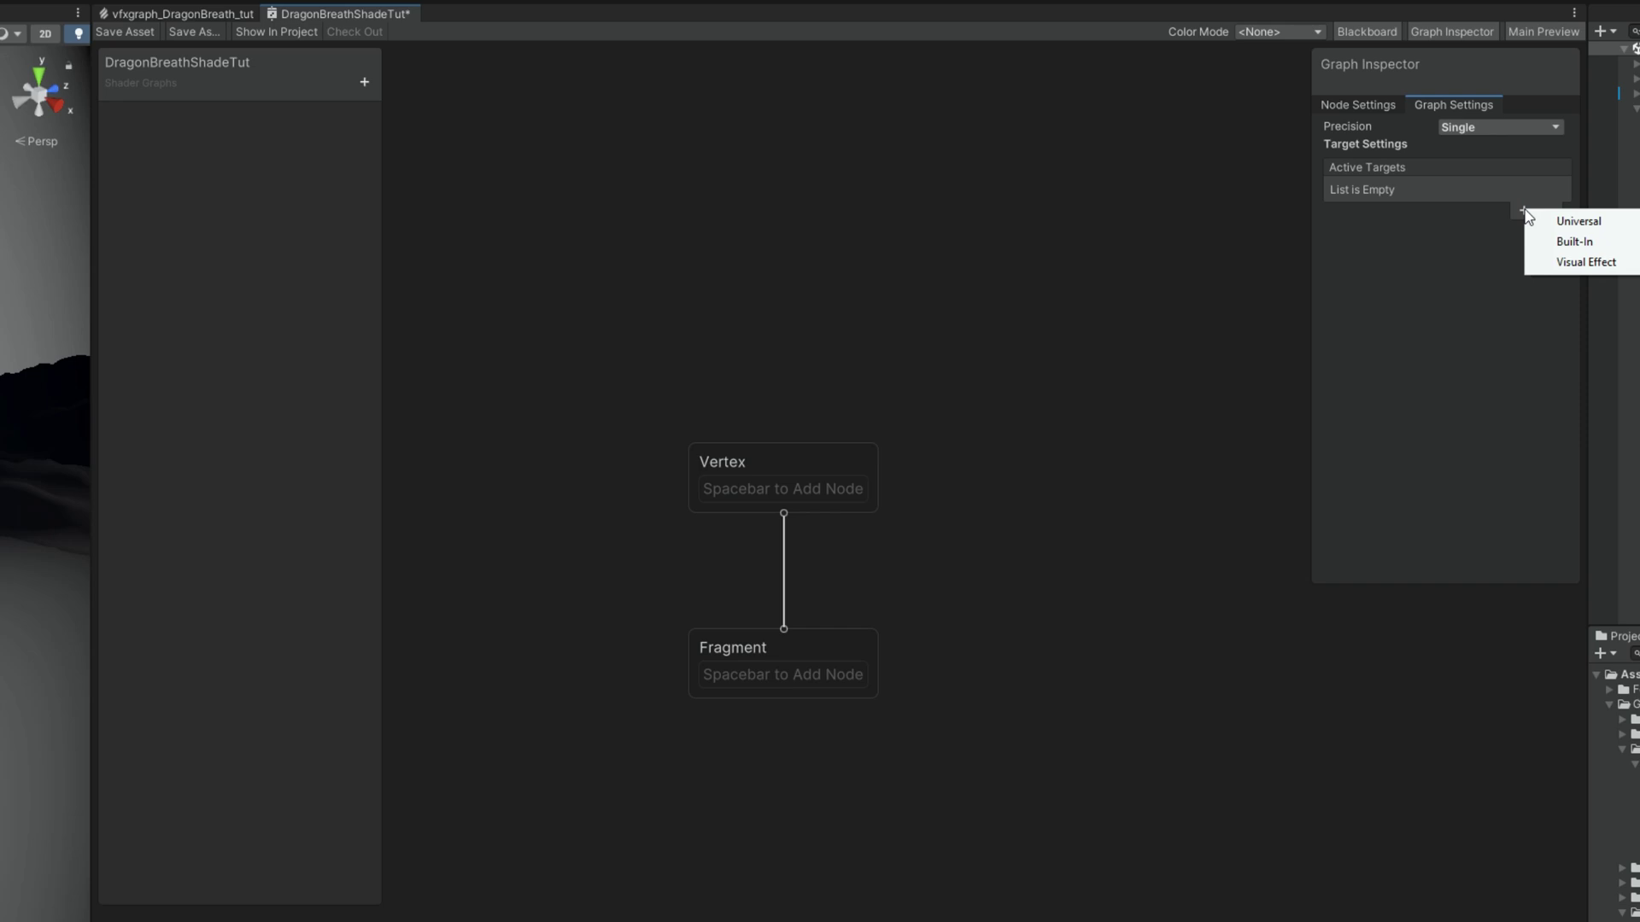
pyautogui.click(1552, 261)
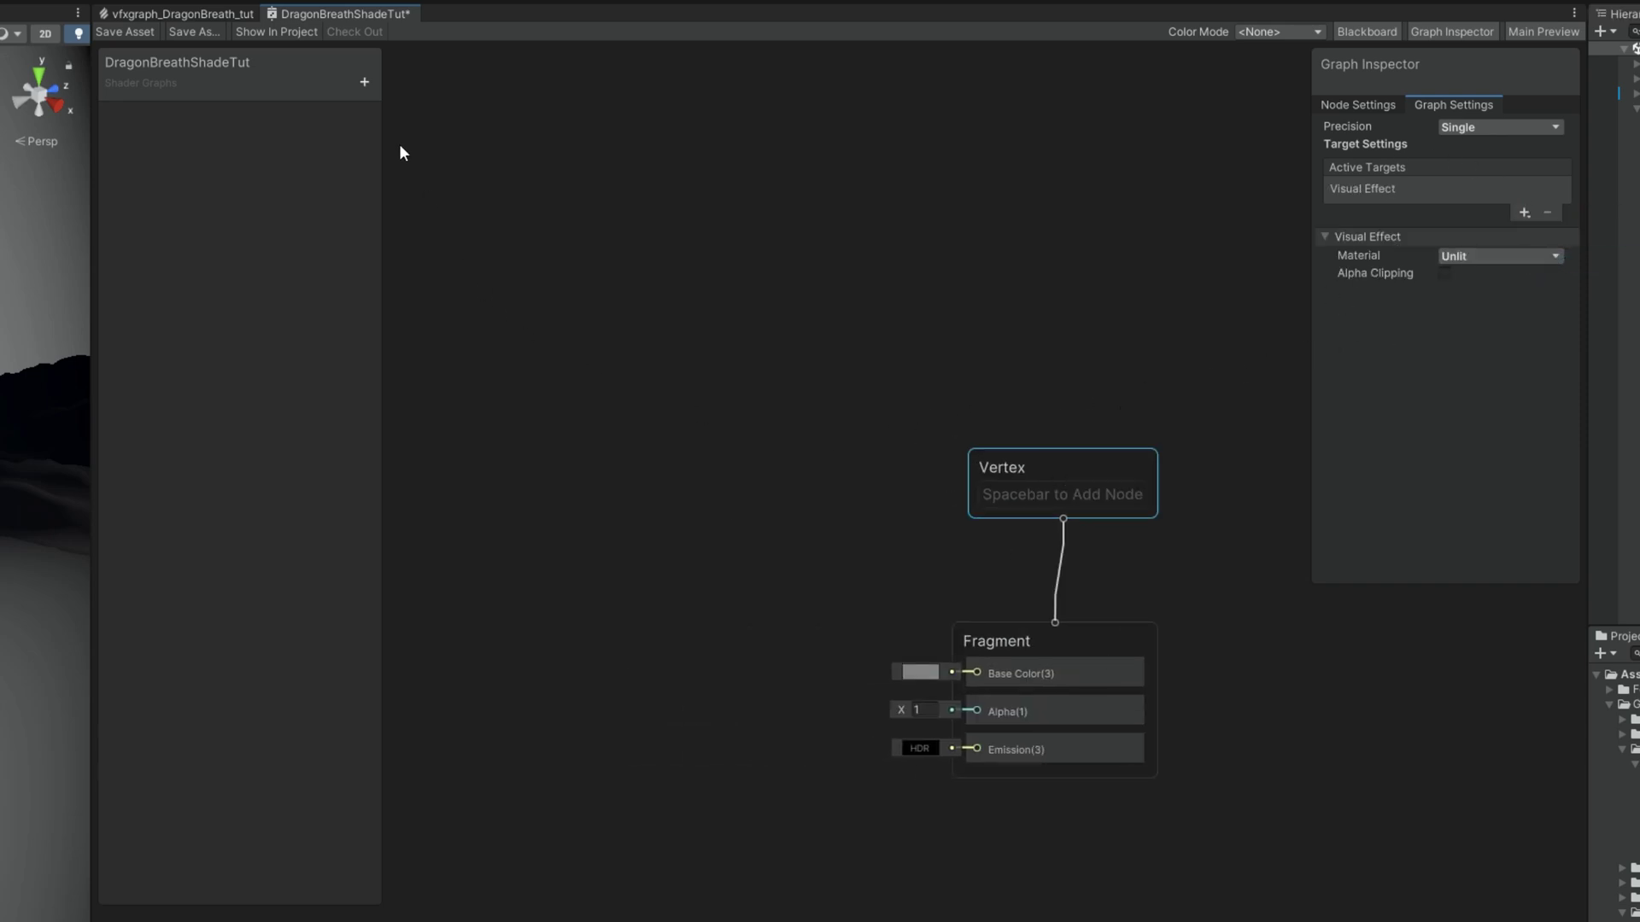
# Step: Add two Color properties named Color01 and Color02 to the shader graph
pyautogui.click(364, 82)
pyautogui.click(395, 200)
pyautogui.write('Color01')
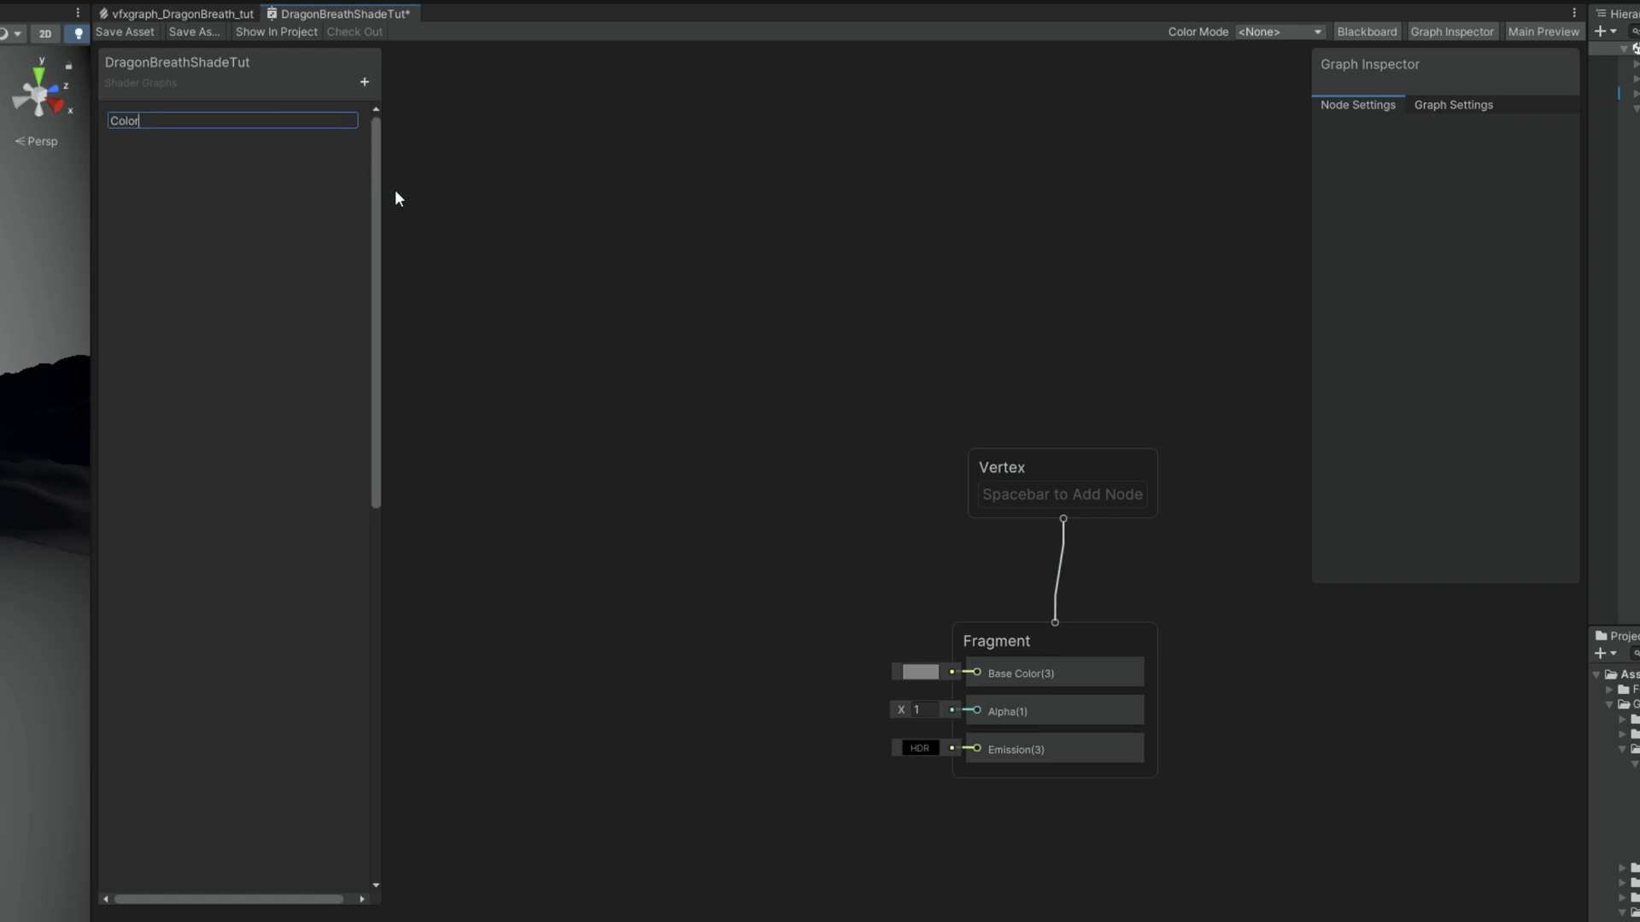
pyautogui.press('Return')
pyautogui.click(364, 82)
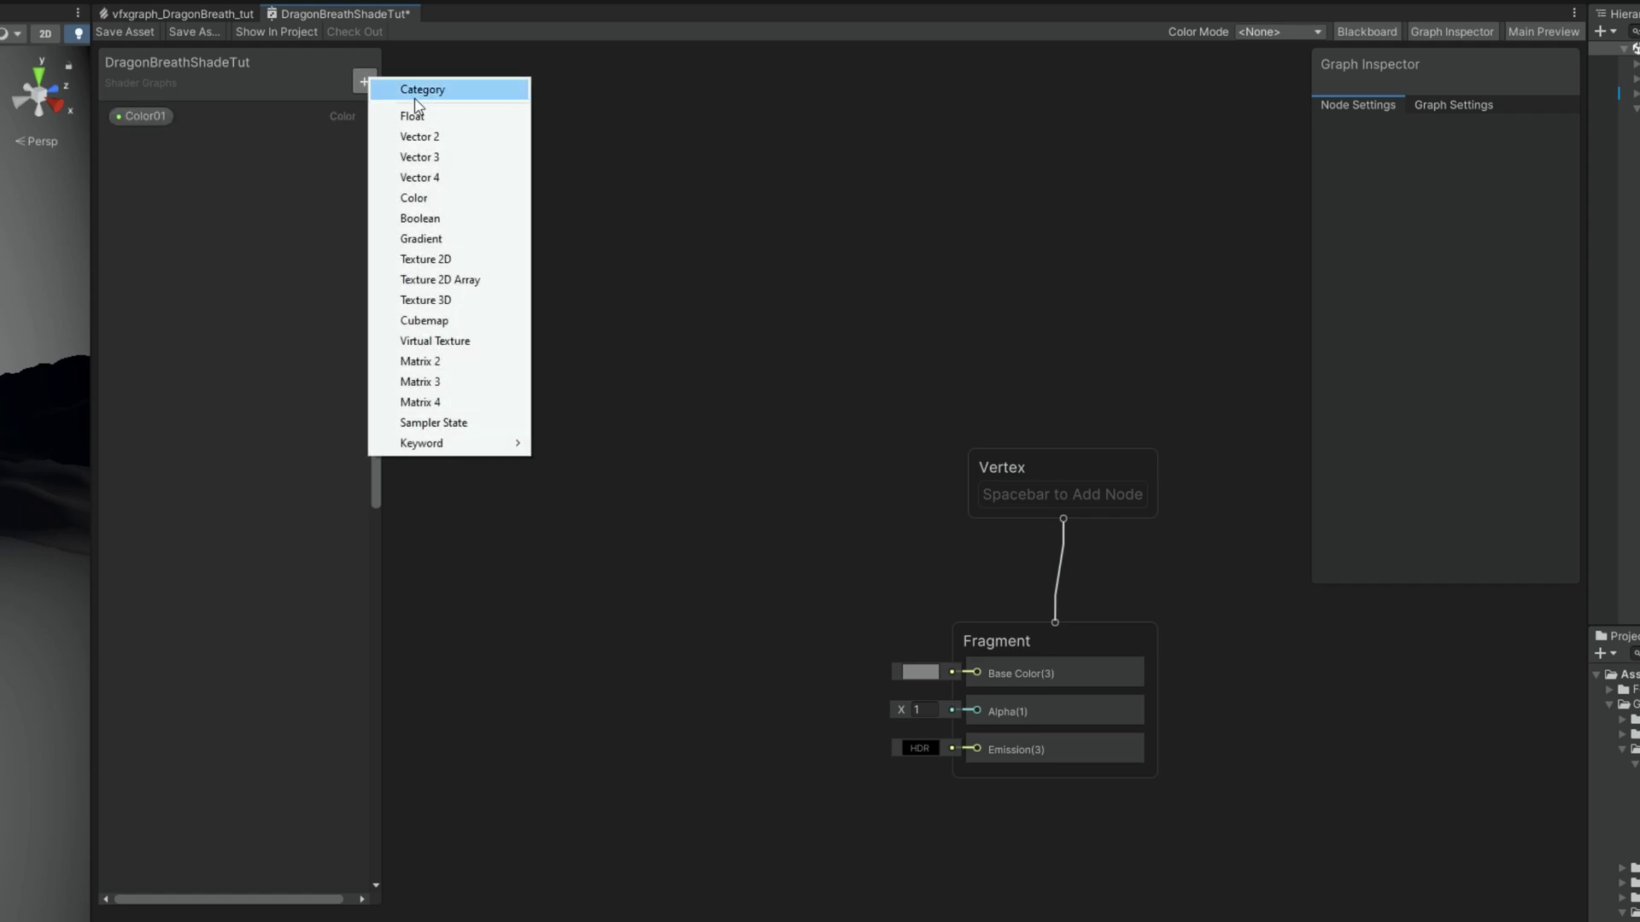
pyautogui.click(417, 197)
pyautogui.write('02')
pyautogui.press('Return')
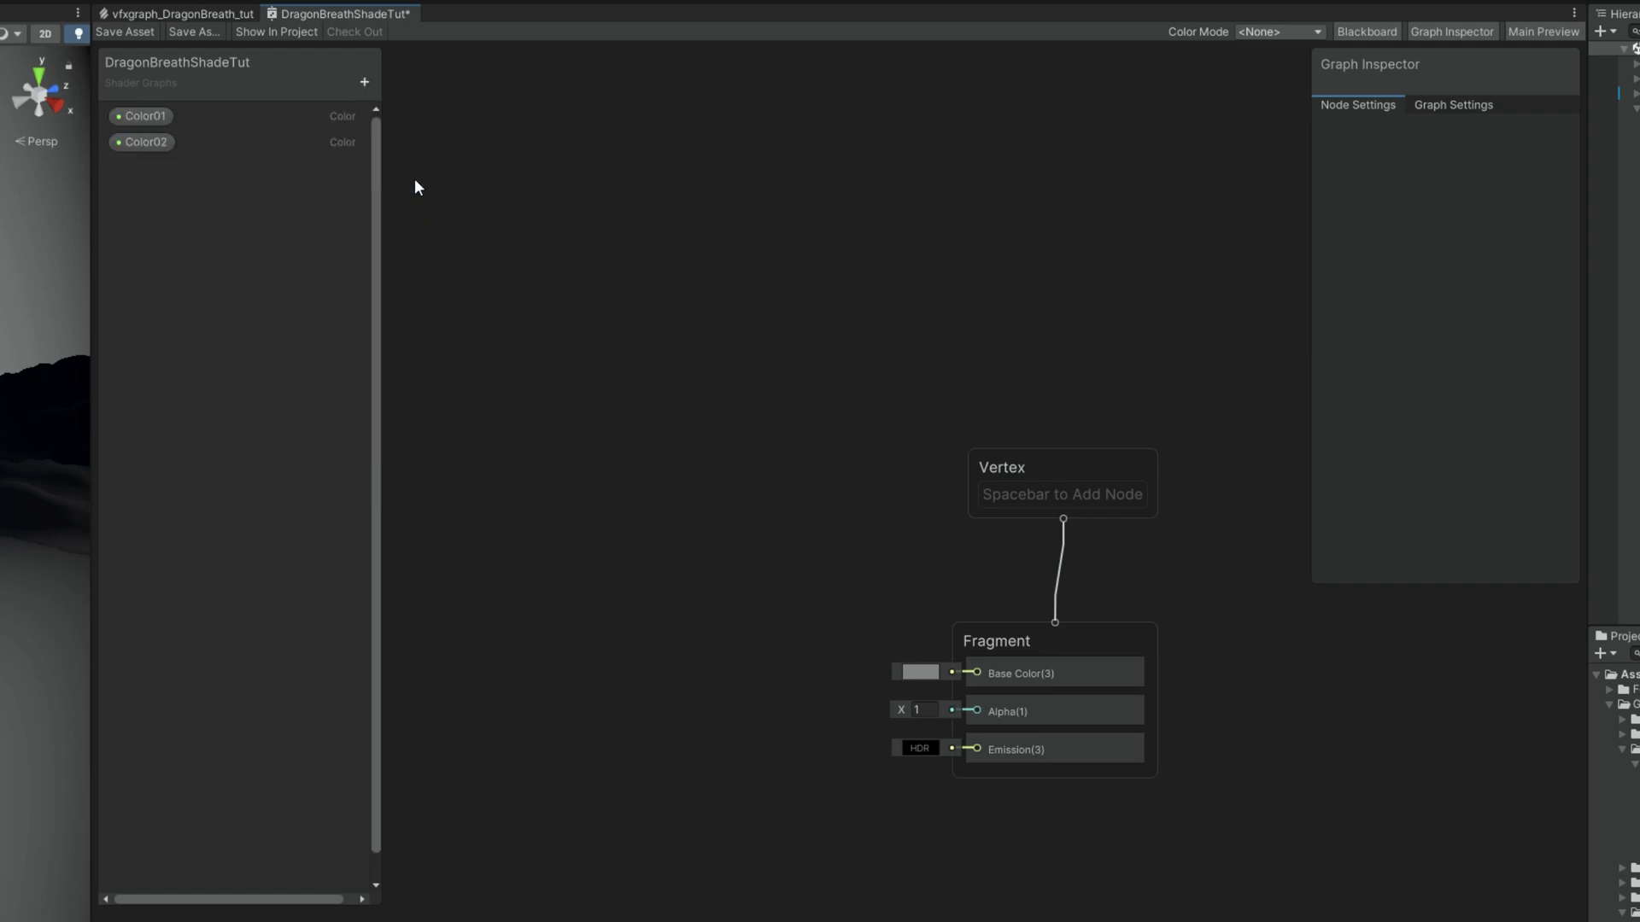
# Step: Add a Texture 2D property named MainTex to the shader graph
pyautogui.click(363, 82)
pyautogui.click(426, 263)
pyautogui.write('MainTex')
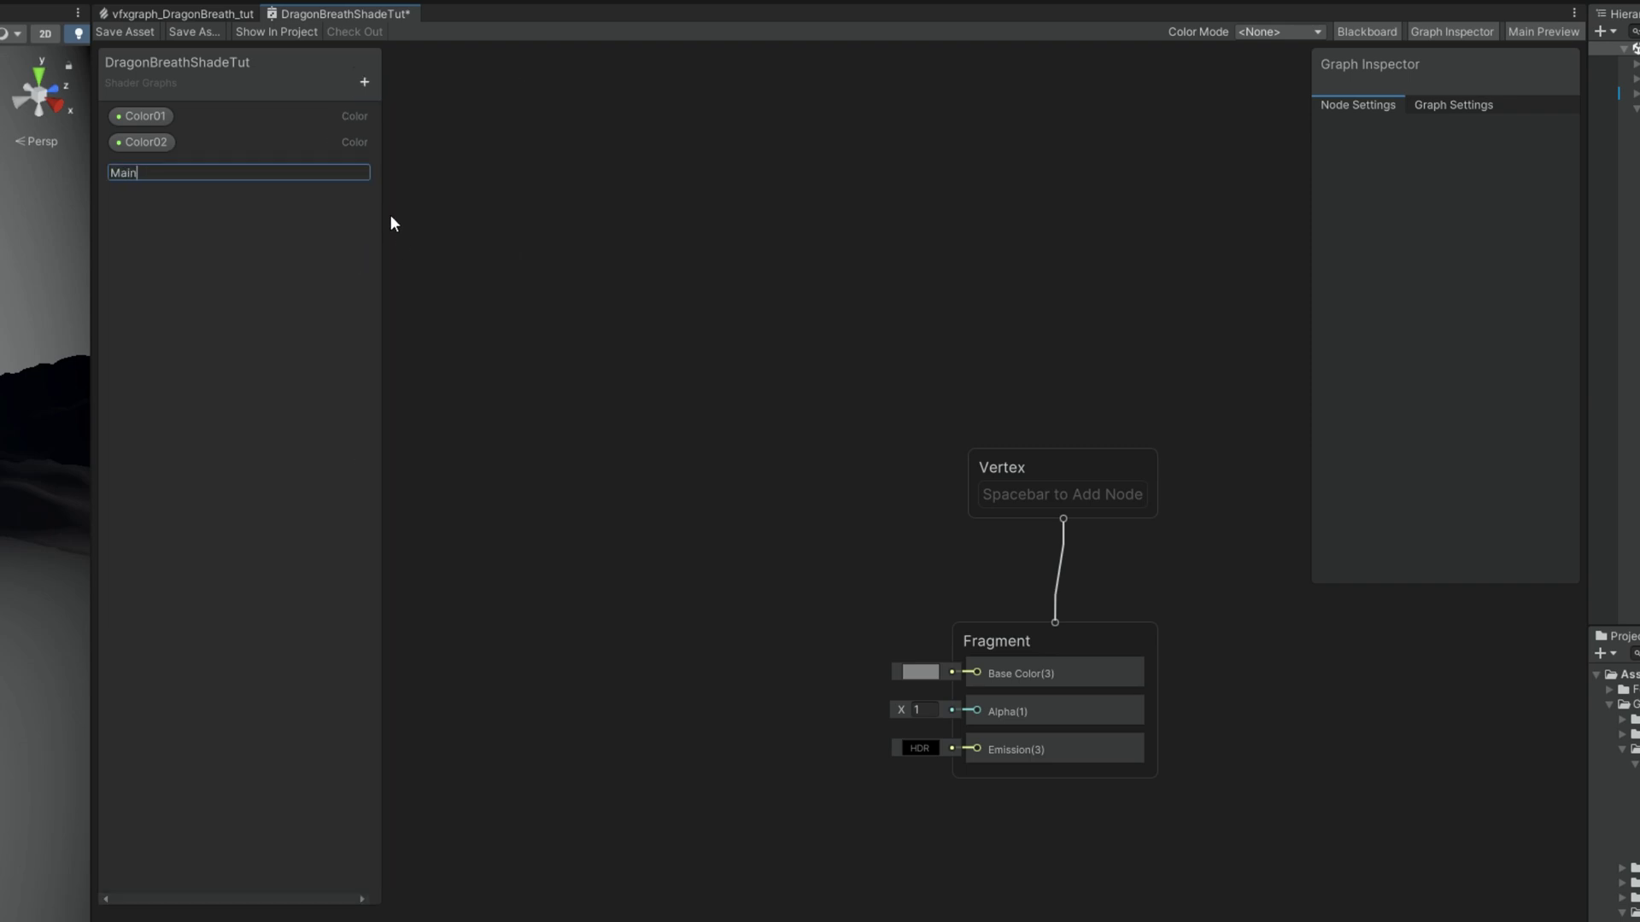
pyautogui.press('Return')
# Step: Set the Color01 property's Mode to HDR and its default color to fully opaque white
pyautogui.click(163, 118)
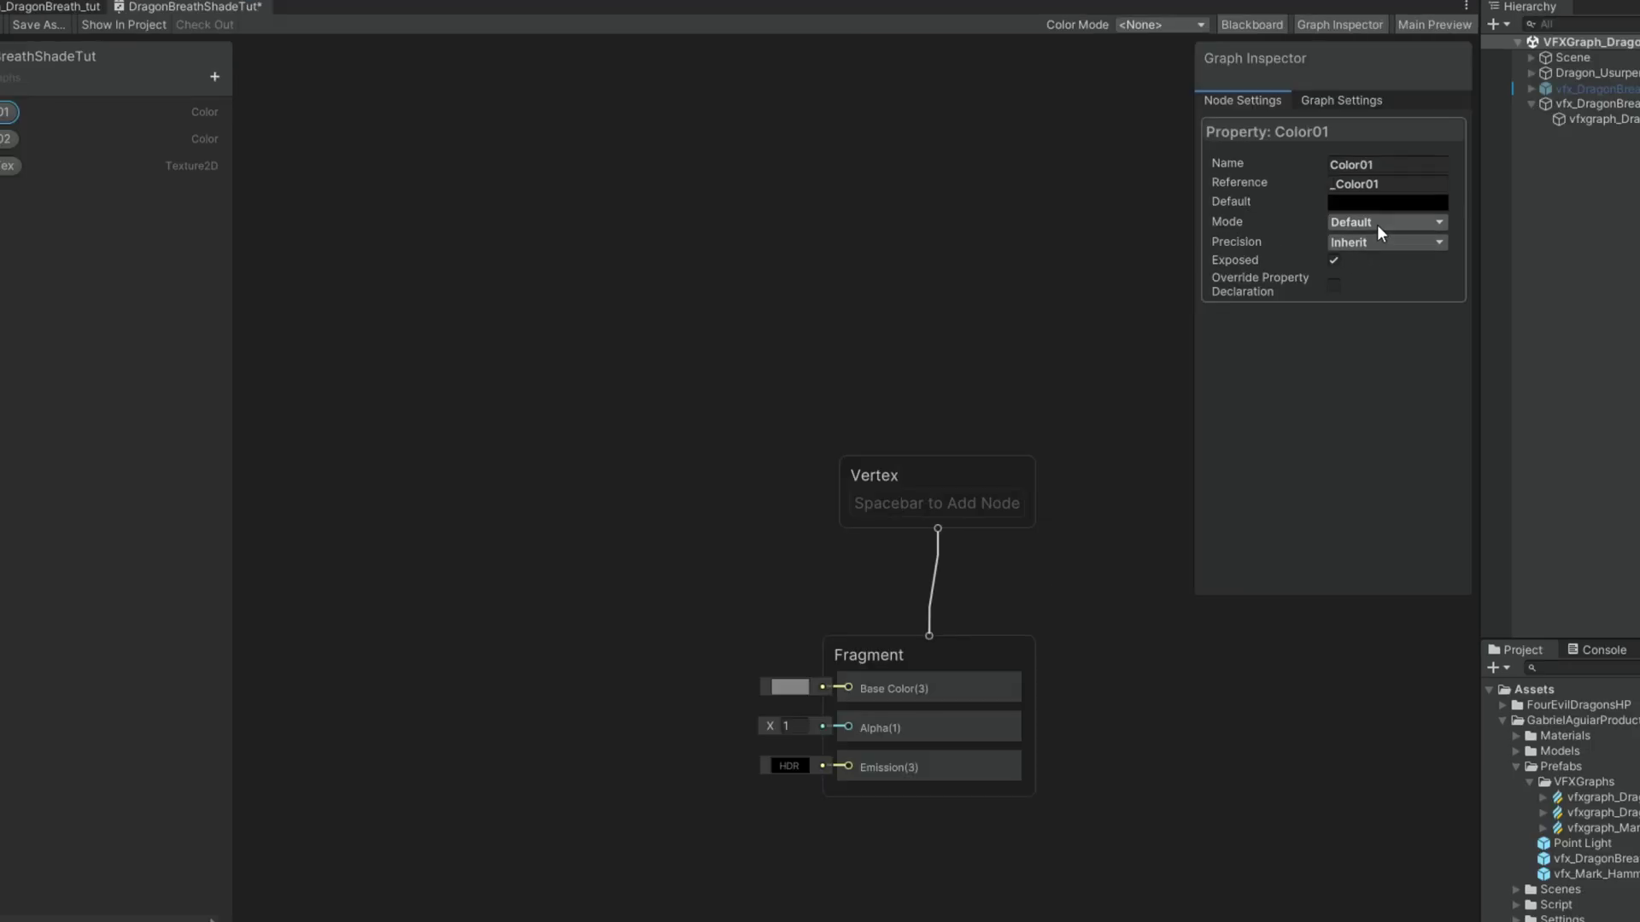
pyautogui.click(1488, 223)
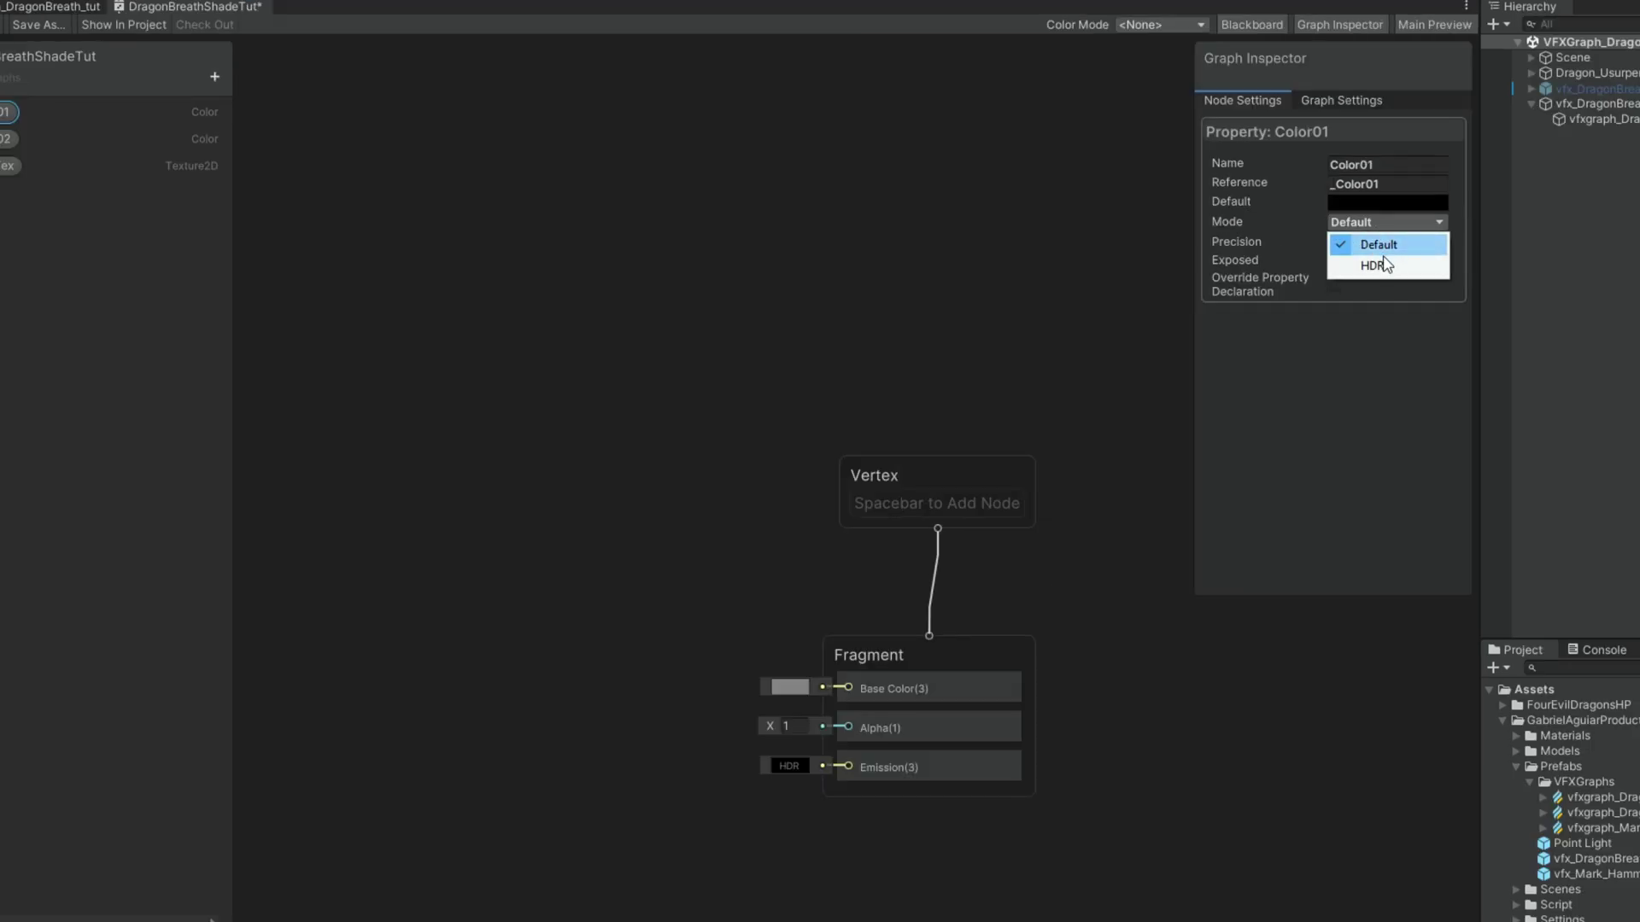
pyautogui.click(1490, 261)
pyautogui.click(1364, 204)
pyautogui.moveTo(1427, 331); pyautogui.dragTo(1420, 299)
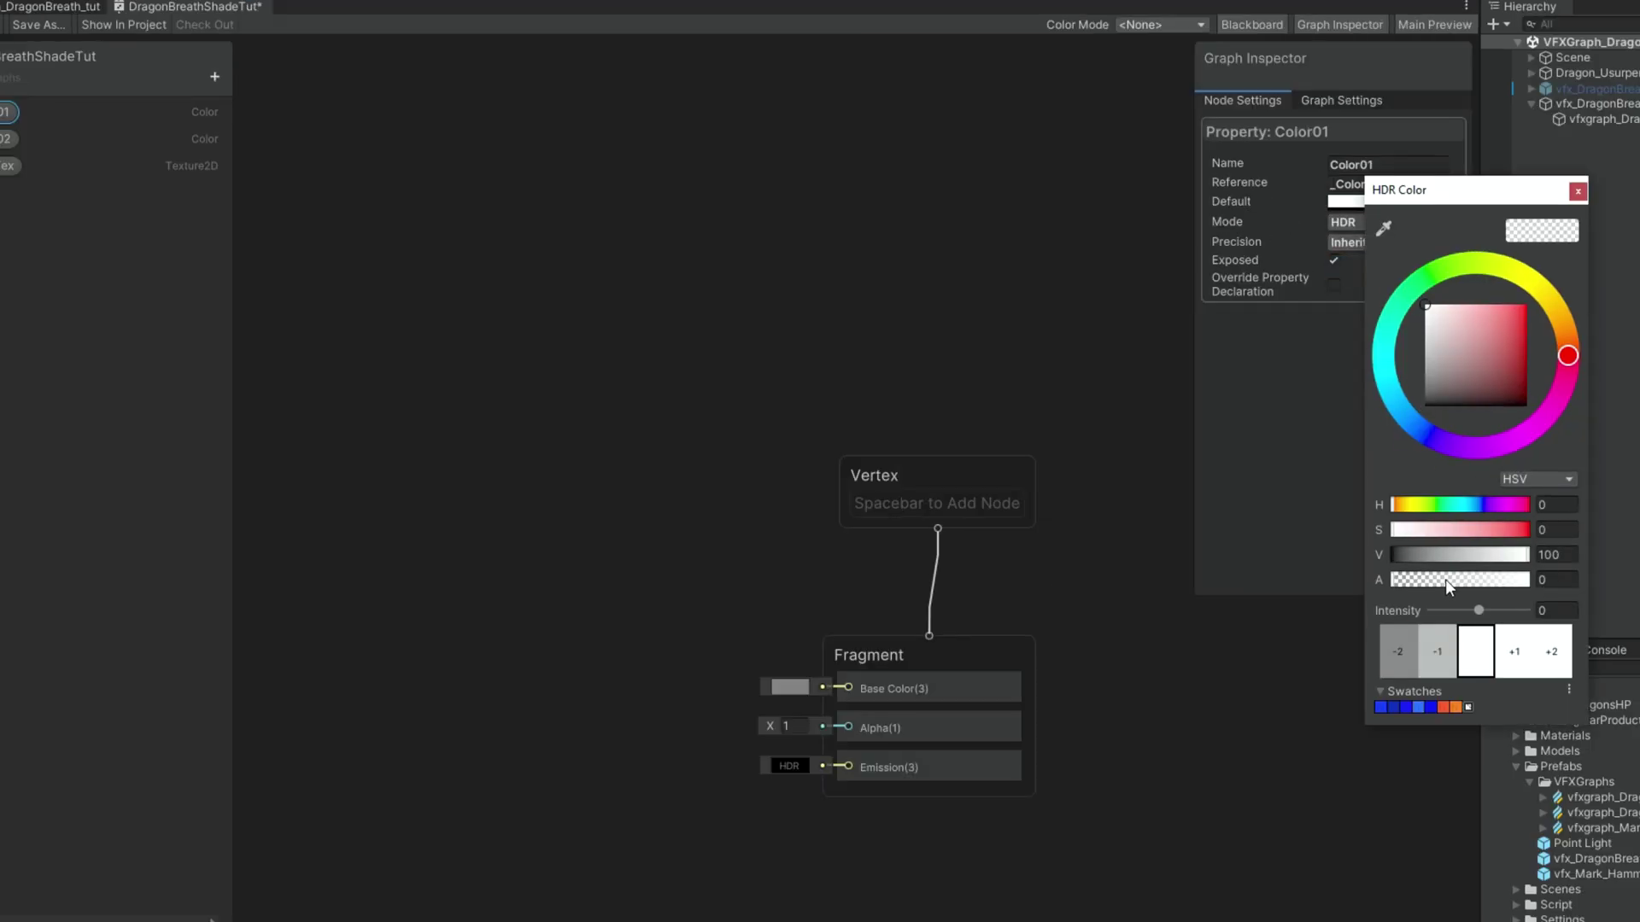
pyautogui.moveTo(1445, 579); pyautogui.dragTo(1529, 580)
pyautogui.click(1575, 194)
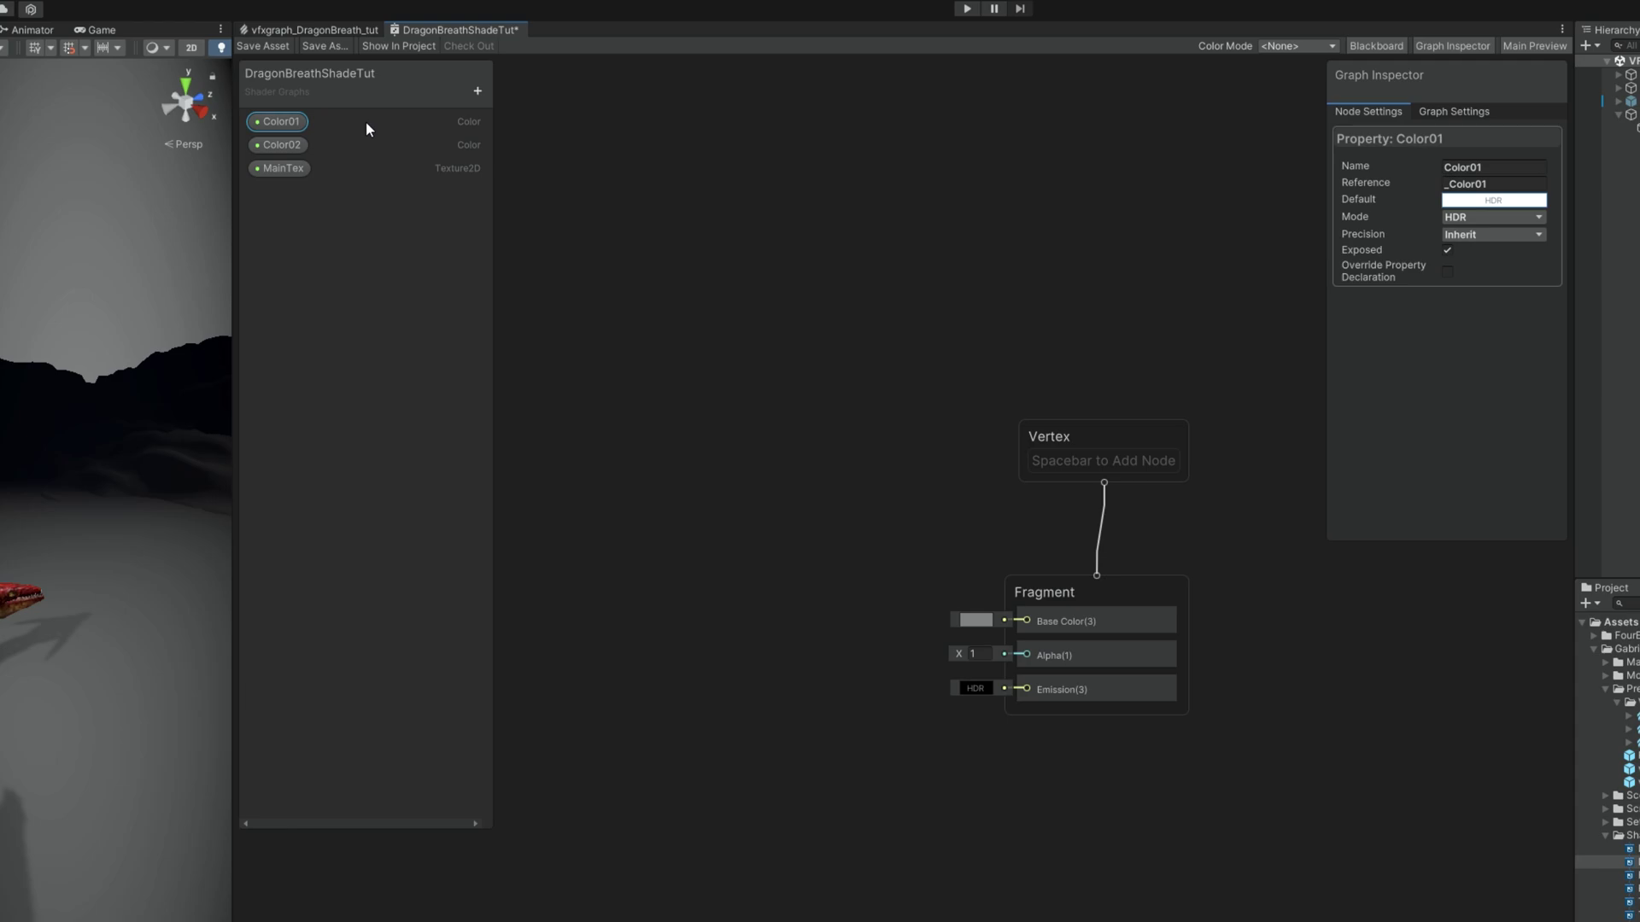
# Step: Set the Color02 property's default color to fully opaque white and its Mode to HDR
pyautogui.click(7, 139)
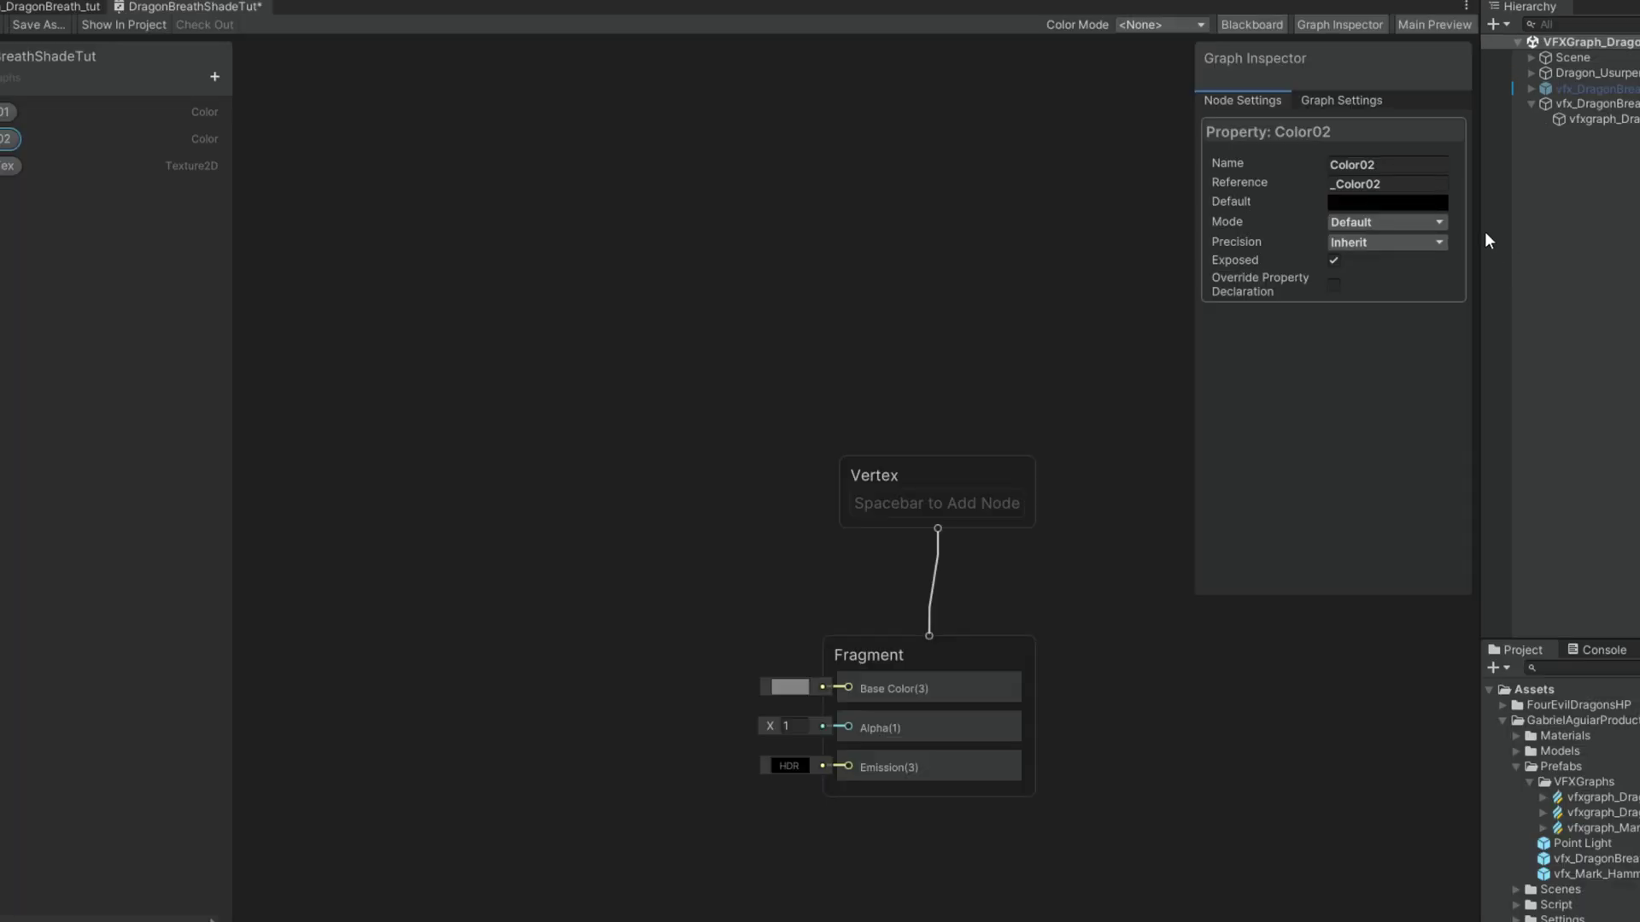
pyautogui.click(1352, 203)
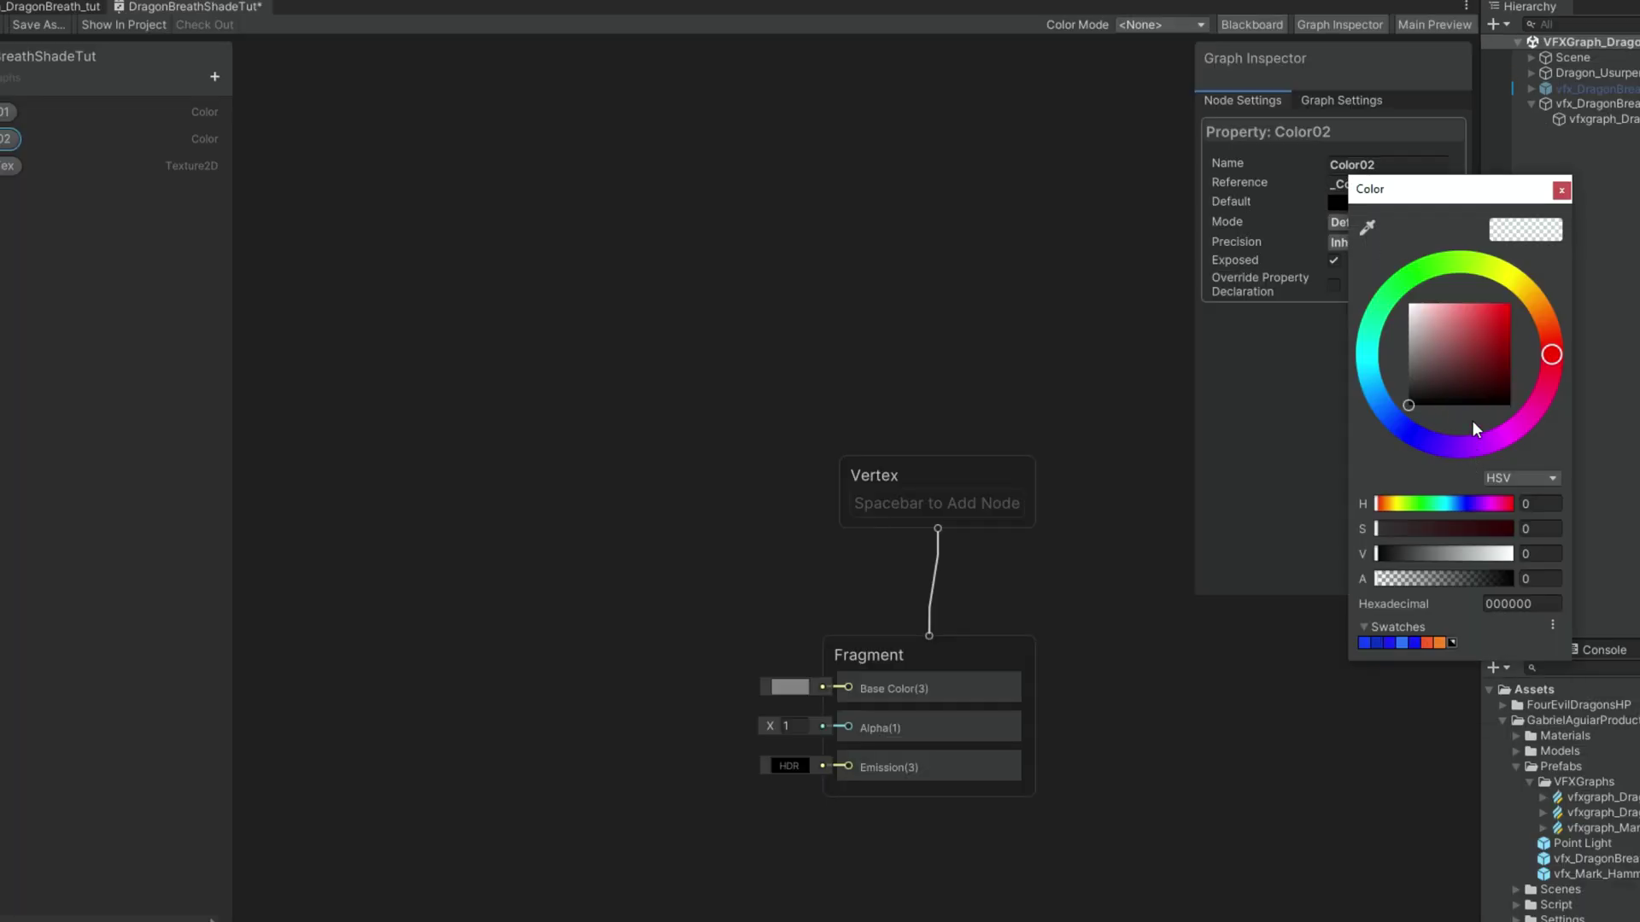
pyautogui.moveTo(1443, 367); pyautogui.dragTo(1367, 295)
pyautogui.moveTo(1452, 579); pyautogui.dragTo(1537, 579)
pyautogui.click(1561, 189)
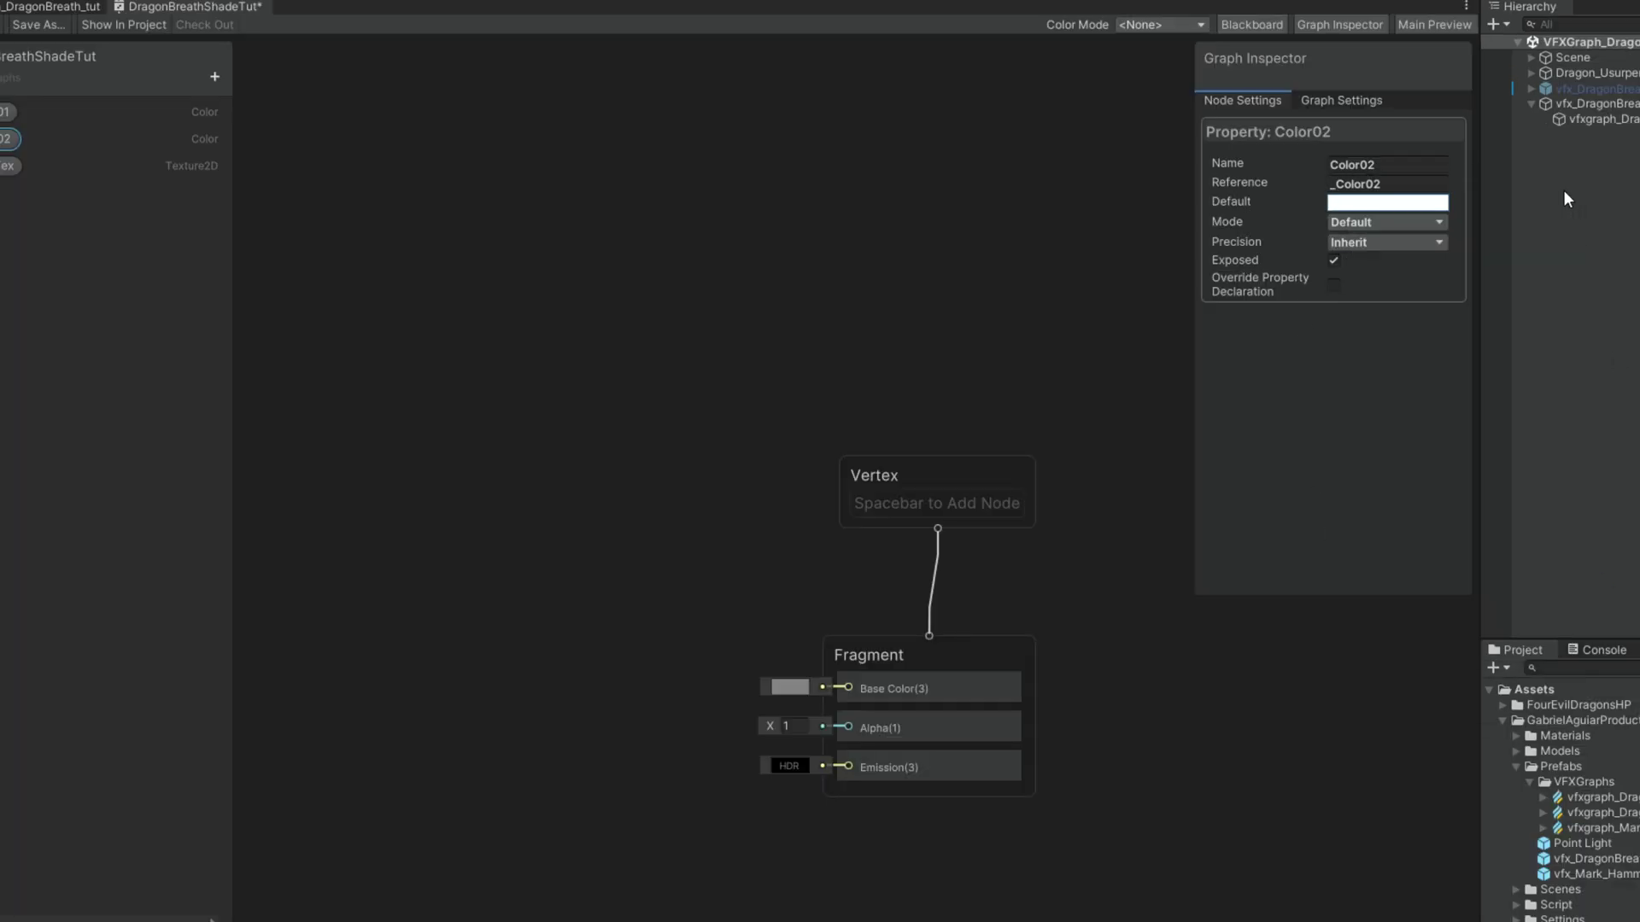
pyautogui.click(1379, 224)
pyautogui.click(1370, 265)
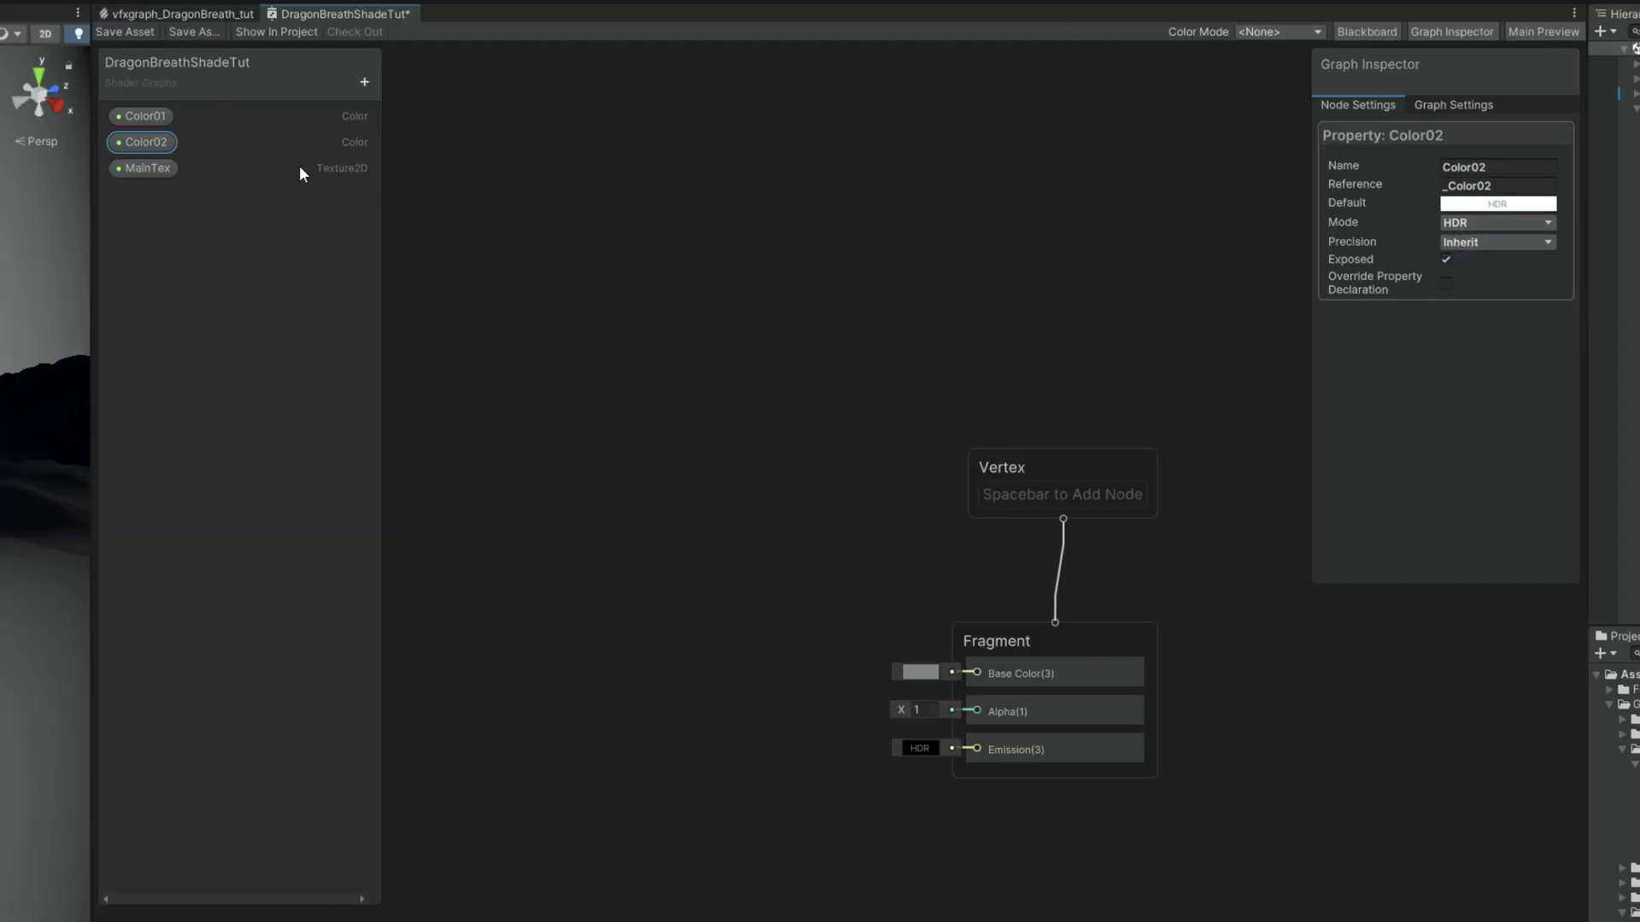
# Step: Place Color01 and Color02 nodes in the graph and connect them to inputs A and B of a new Lerp node
pyautogui.moveTo(156, 125); pyautogui.dragTo(447, 276)
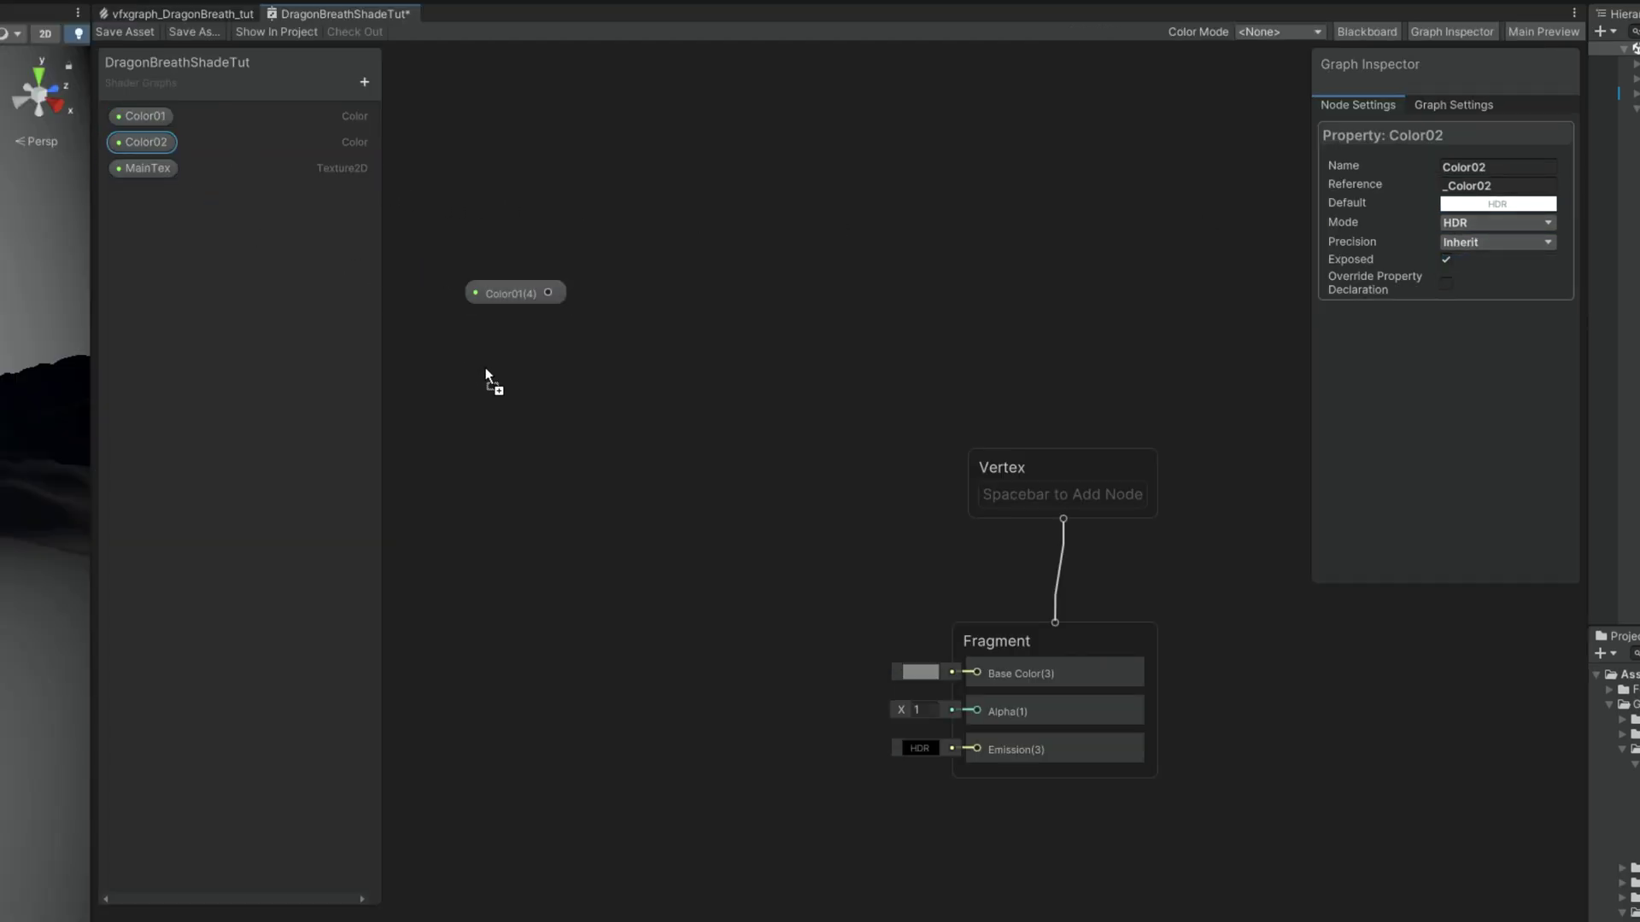
pyautogui.moveTo(485, 367); pyautogui.dragTo(496, 349)
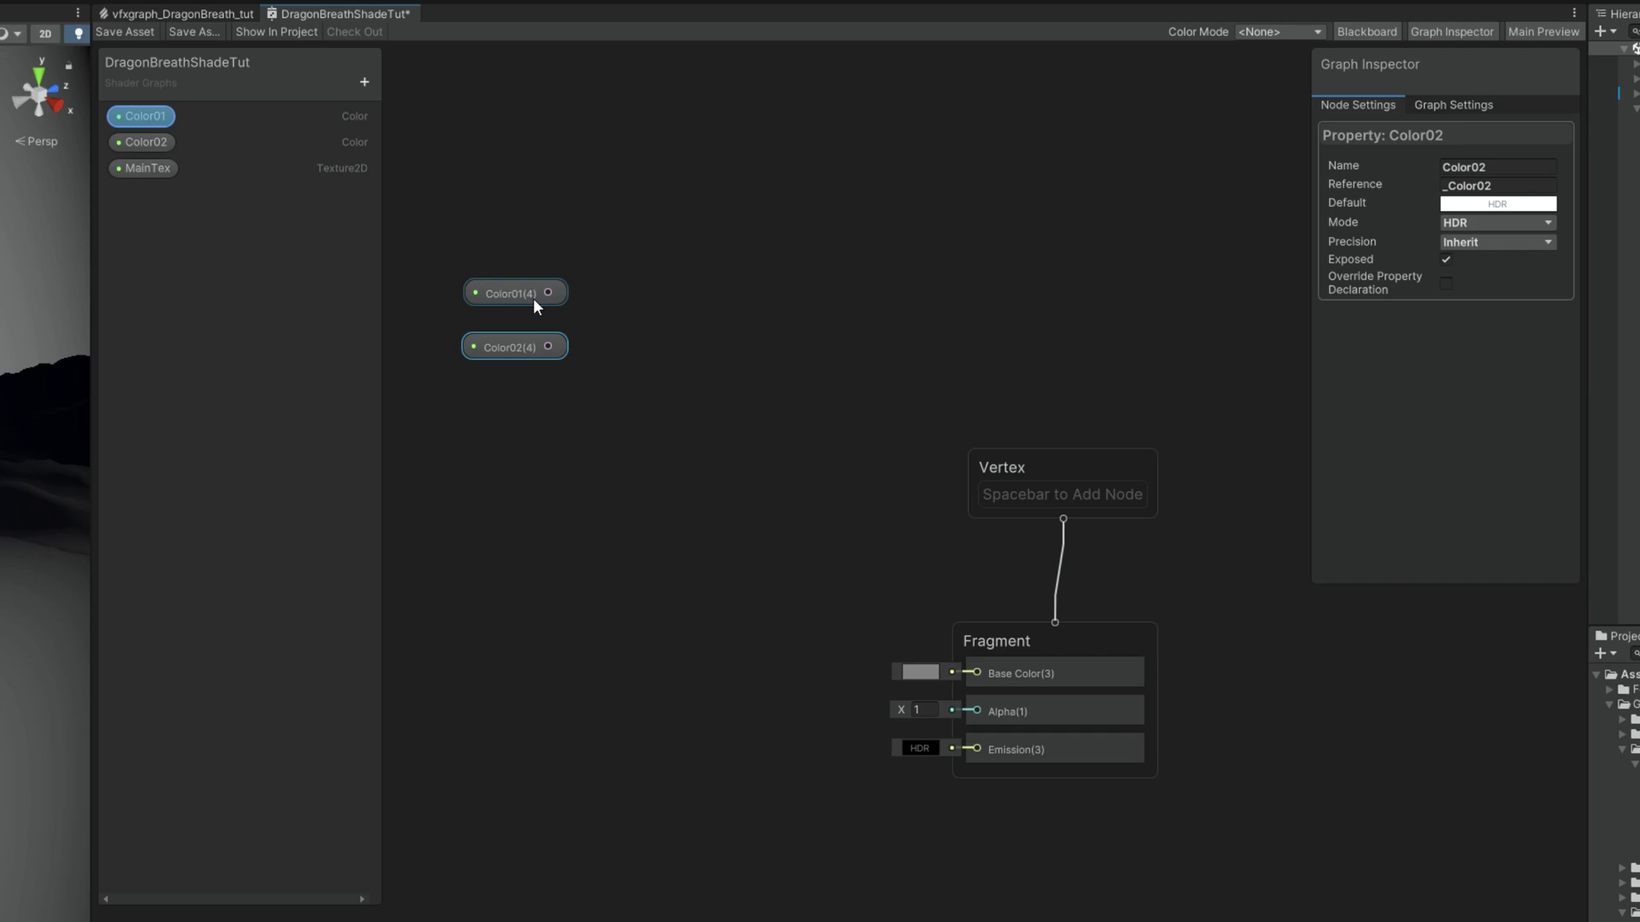
pyautogui.click(673, 263)
pyautogui.press('space')
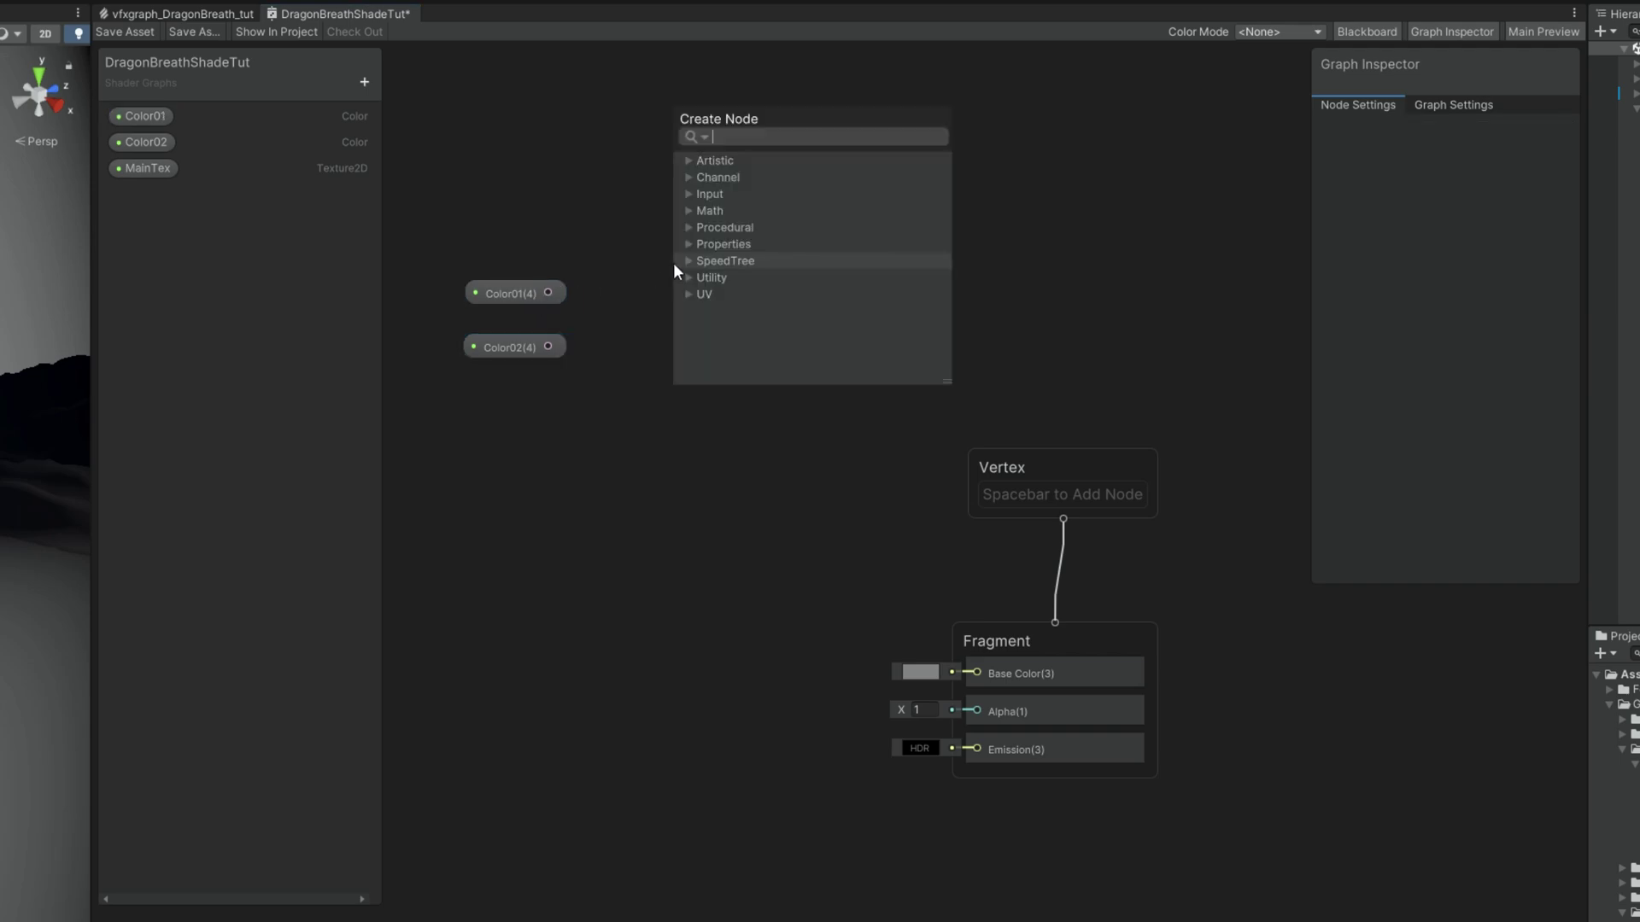
pyautogui.write('lerp')
pyautogui.press('Return')
pyautogui.moveTo(673, 263); pyautogui.dragTo(889, 249, button='middle')
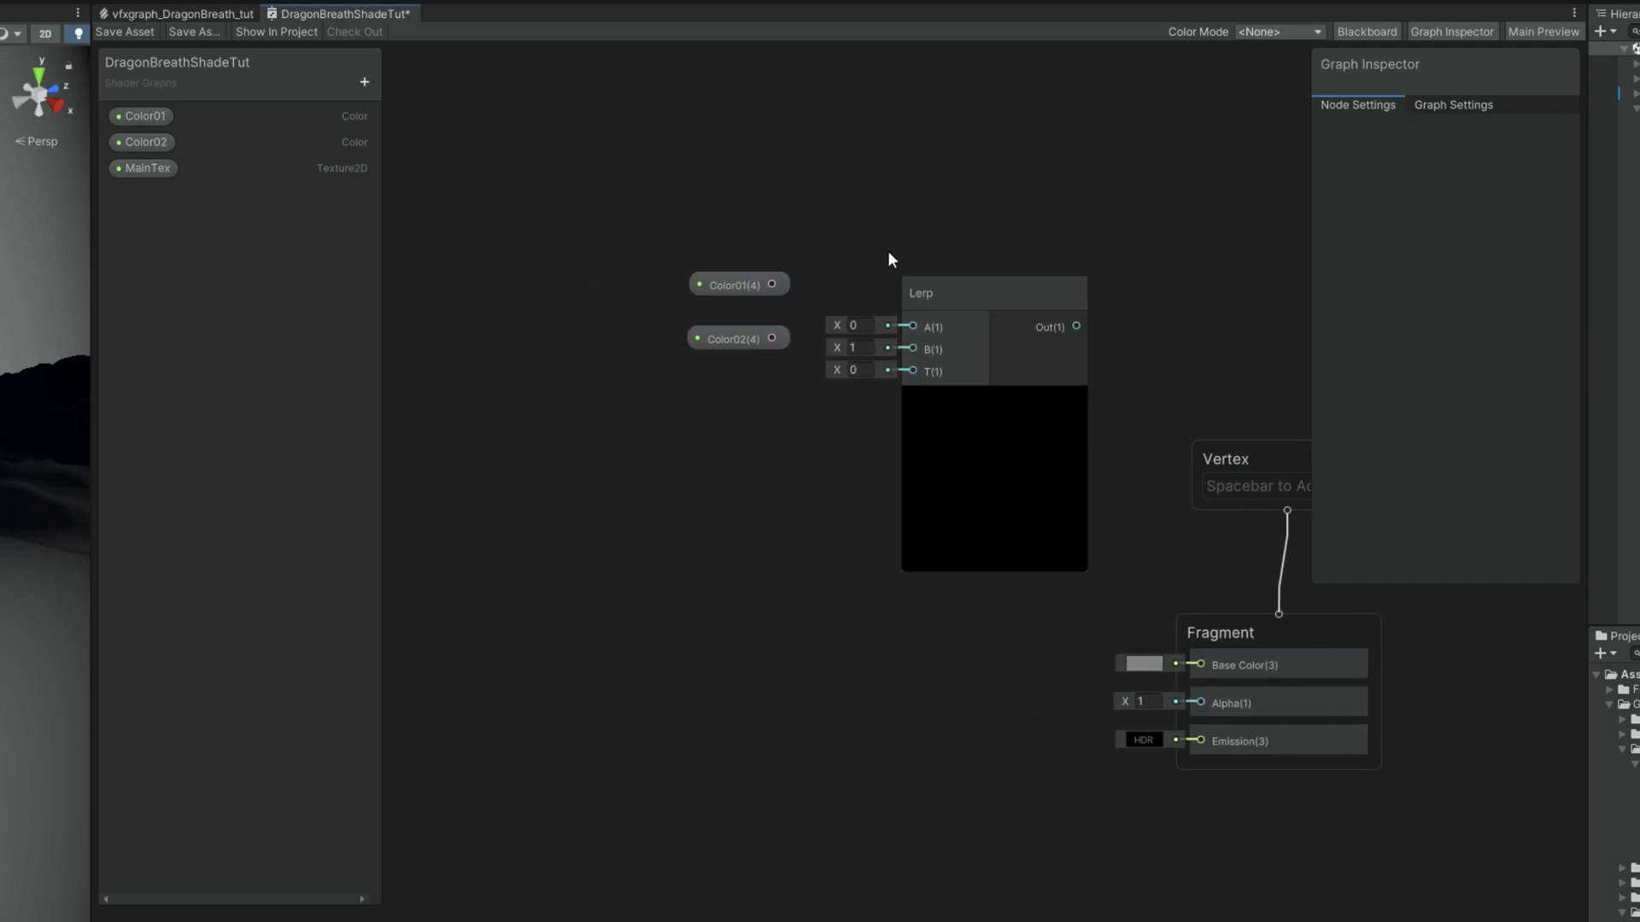
pyautogui.moveTo(771, 283); pyautogui.dragTo(912, 326)
pyautogui.moveTo(772, 338); pyautogui.dragTo(915, 342)
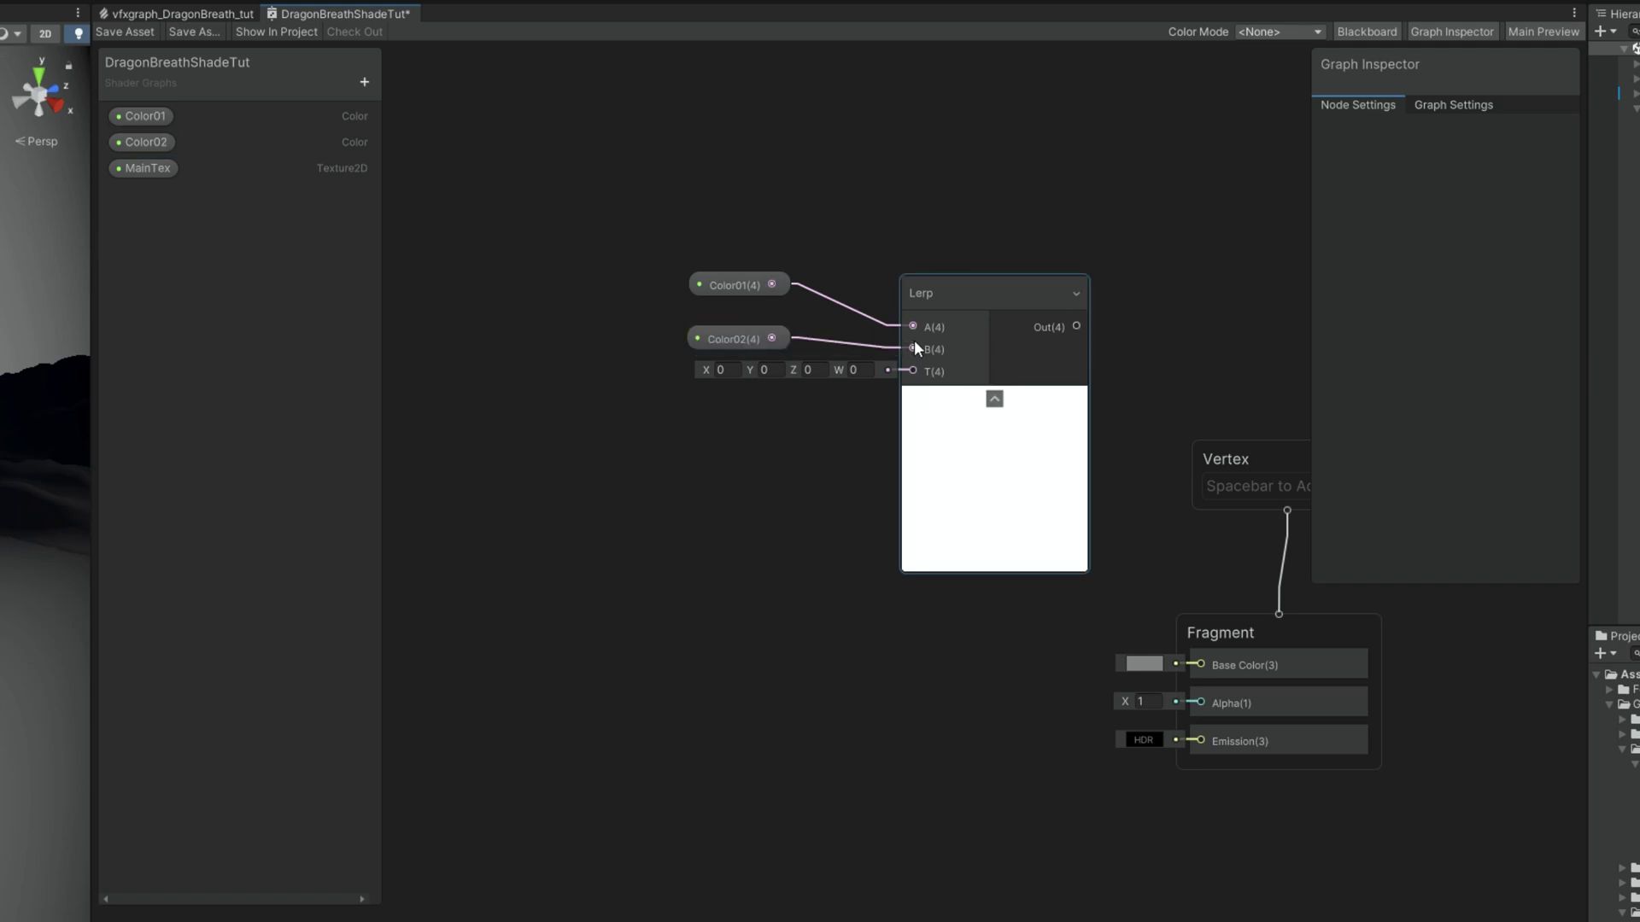
pyautogui.click(725, 339)
# Step: Set the Color01 property's default color to a light orange with hue 29, saturation 86 and value 95
pyautogui.click(152, 118)
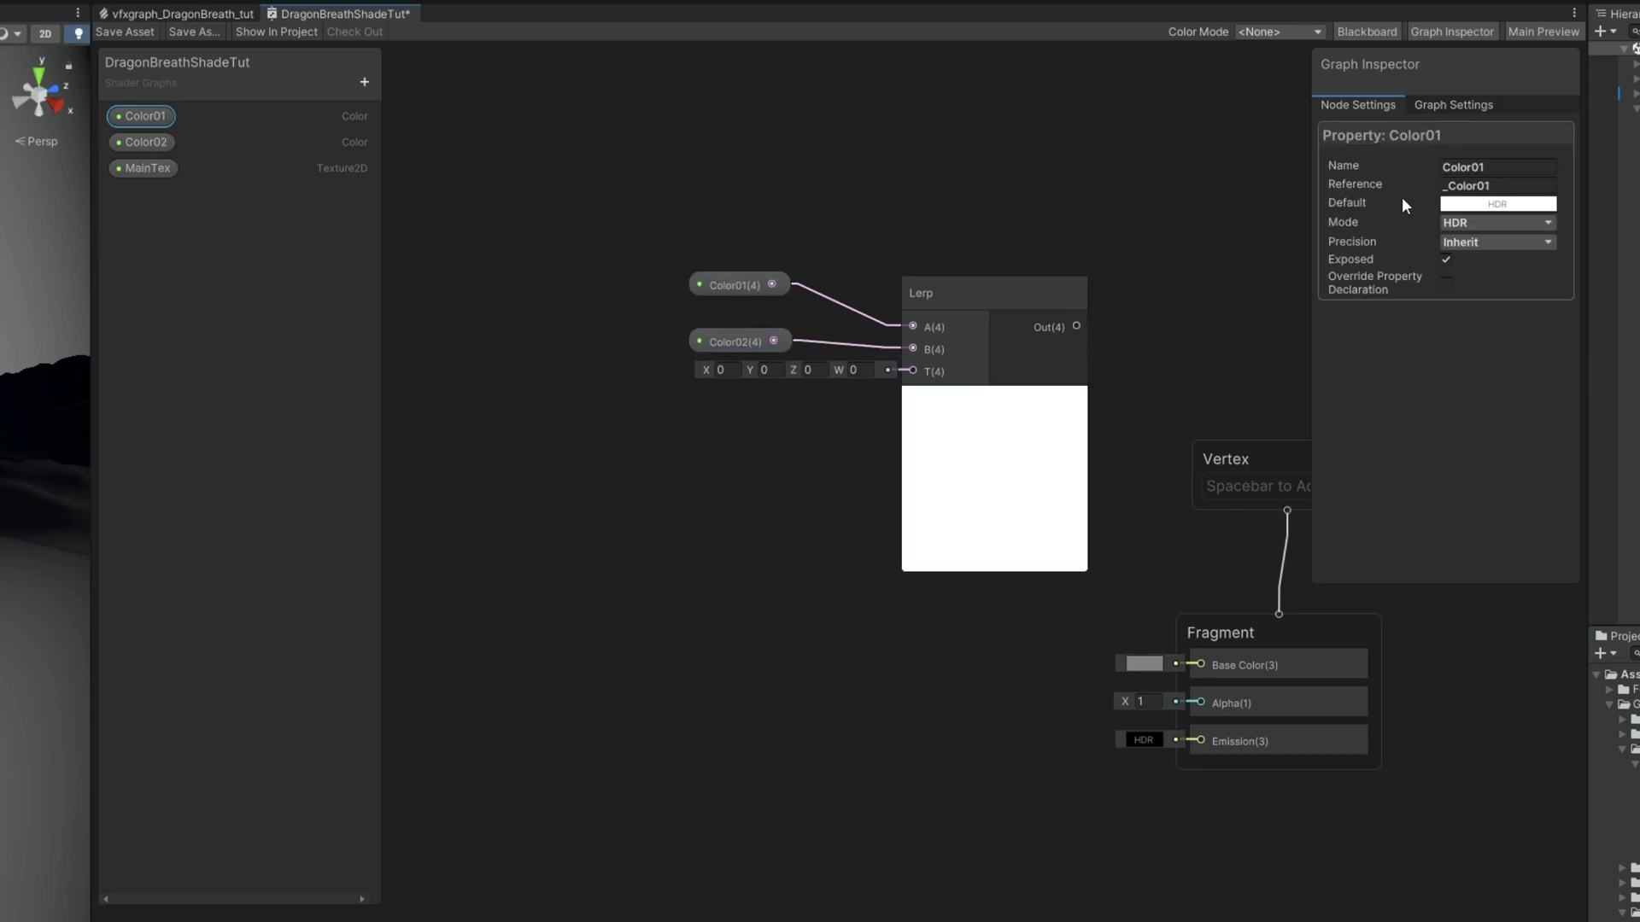
pyautogui.click(1456, 200)
pyautogui.moveTo(1602, 326); pyautogui.dragTo(1600, 299)
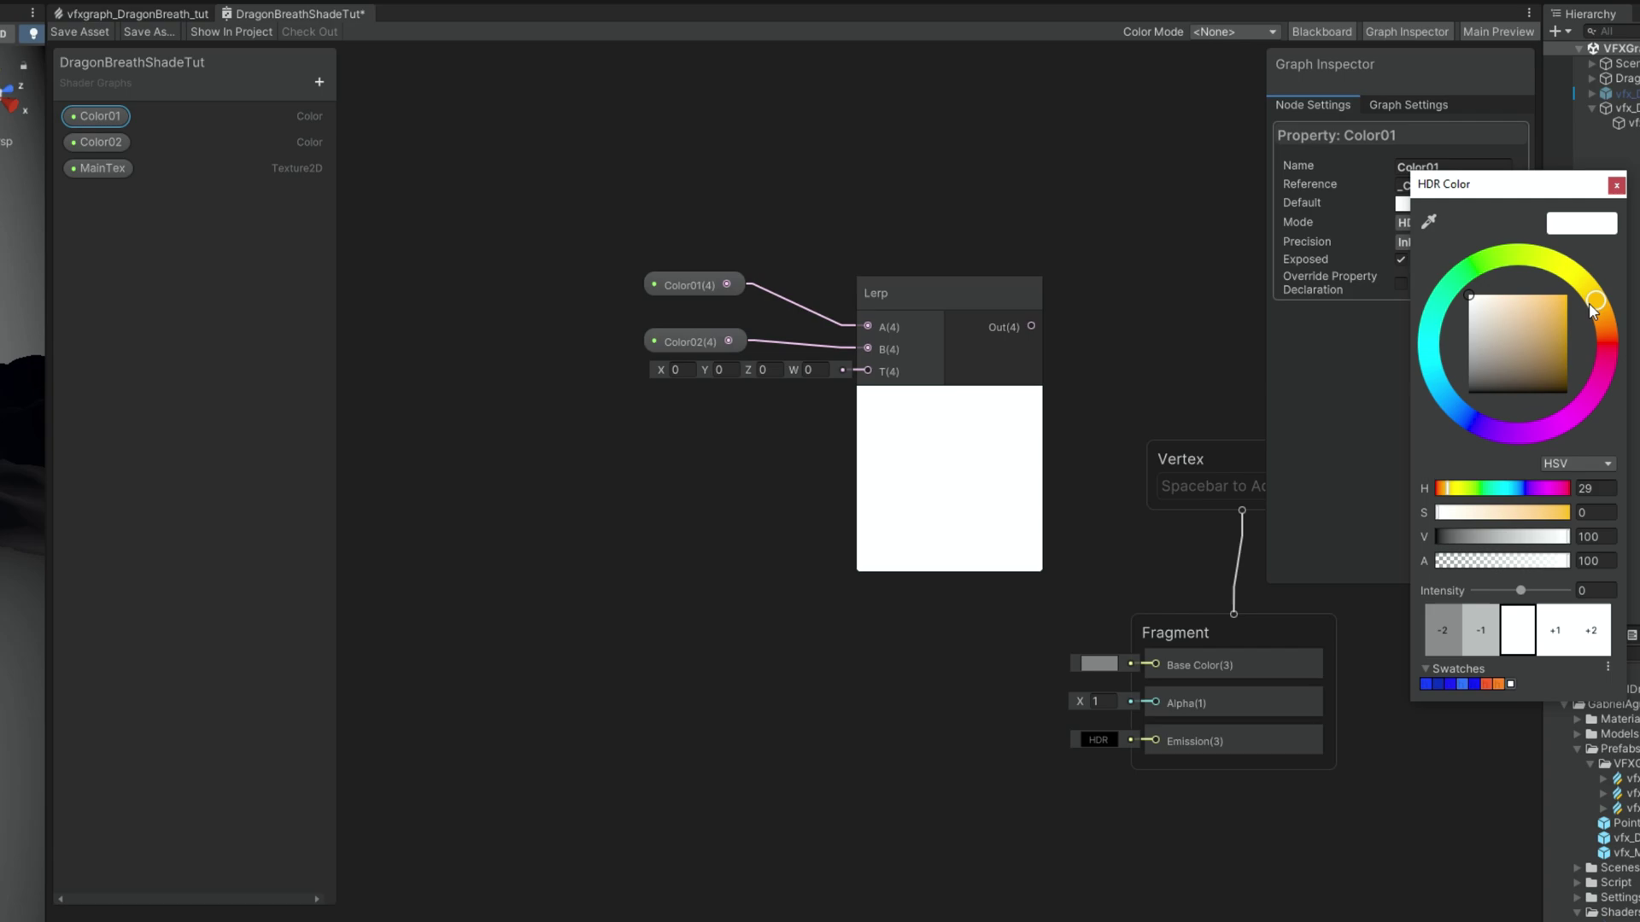
pyautogui.click(1554, 300)
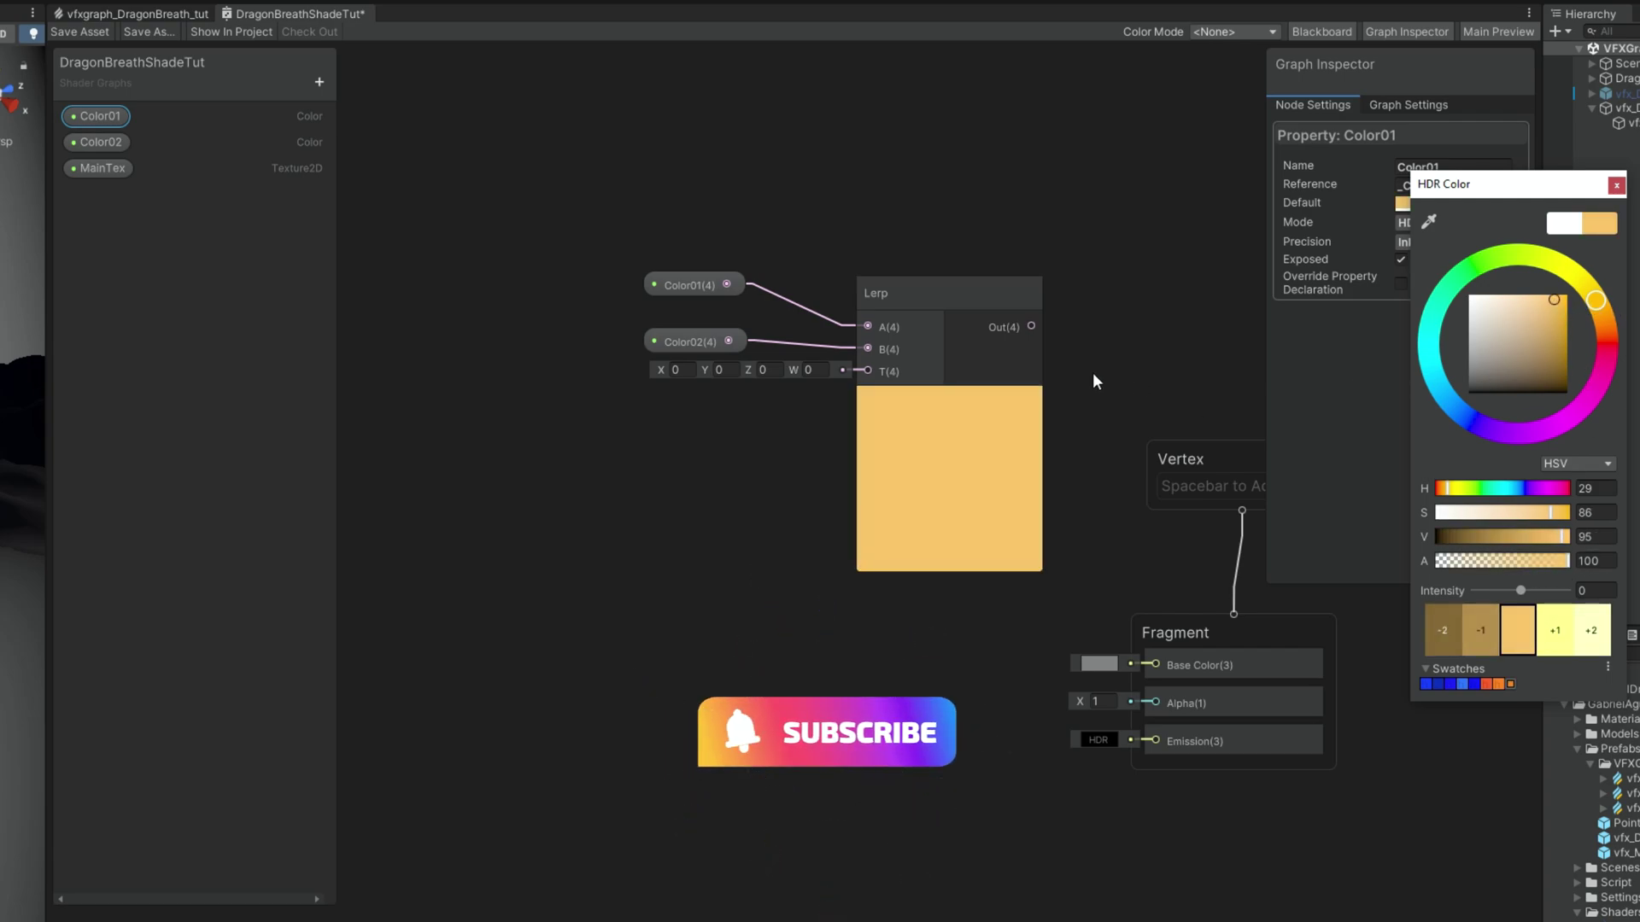
# Step: Set the Color02 property's default color to a bright orange-red
pyautogui.click(130, 143)
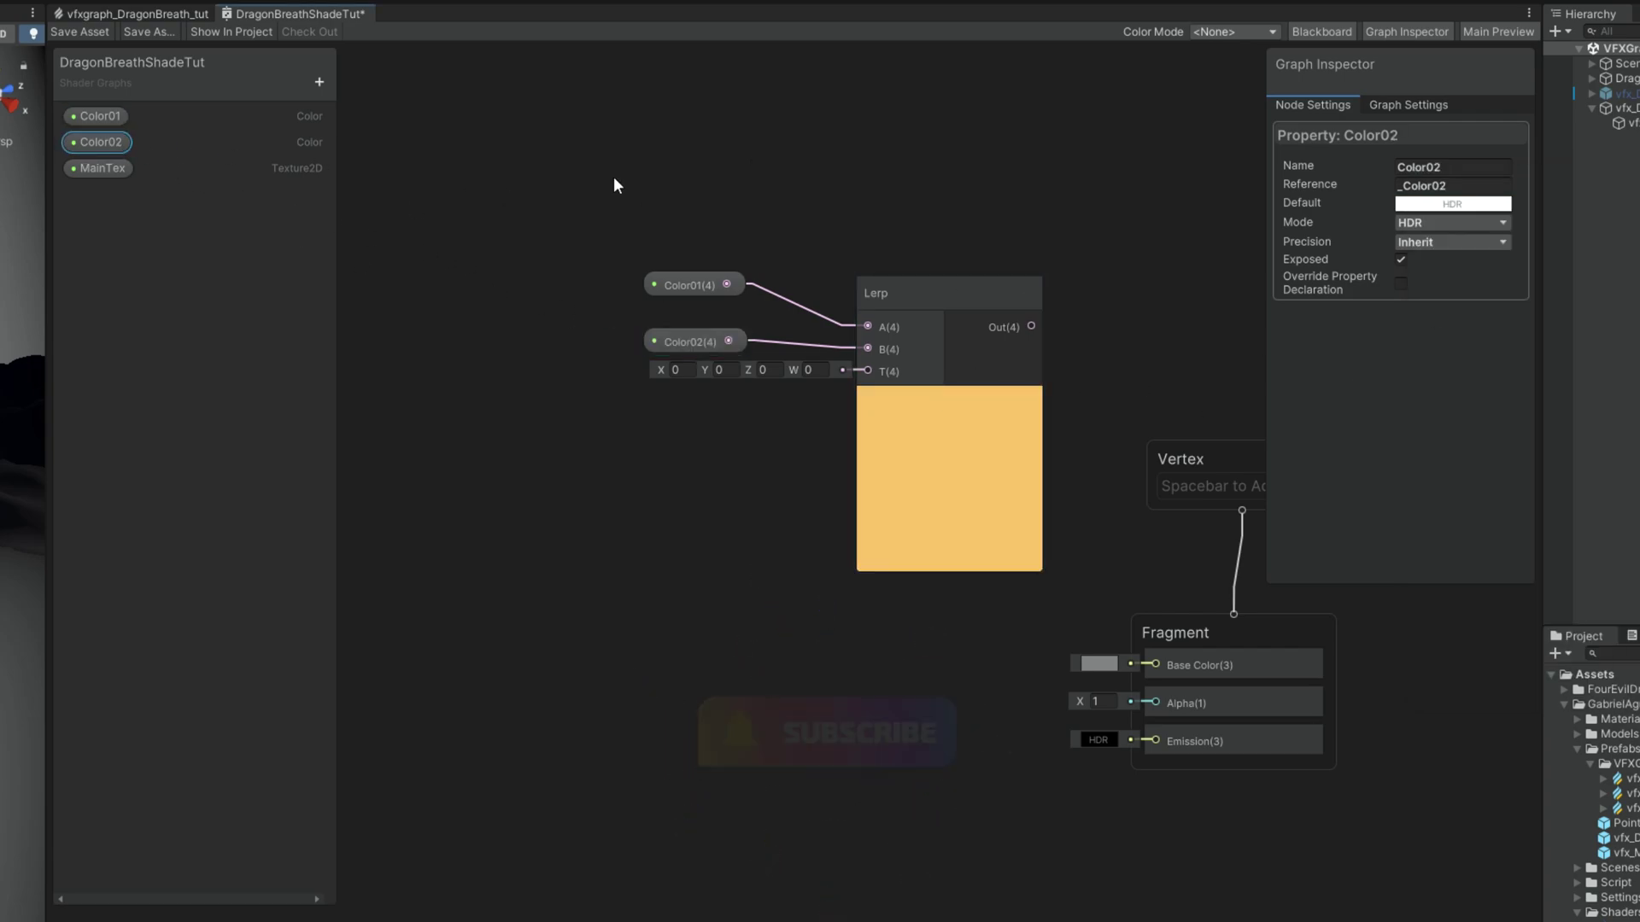
pyautogui.click(1452, 203)
pyautogui.moveTo(1588, 310); pyautogui.dragTo(1592, 307)
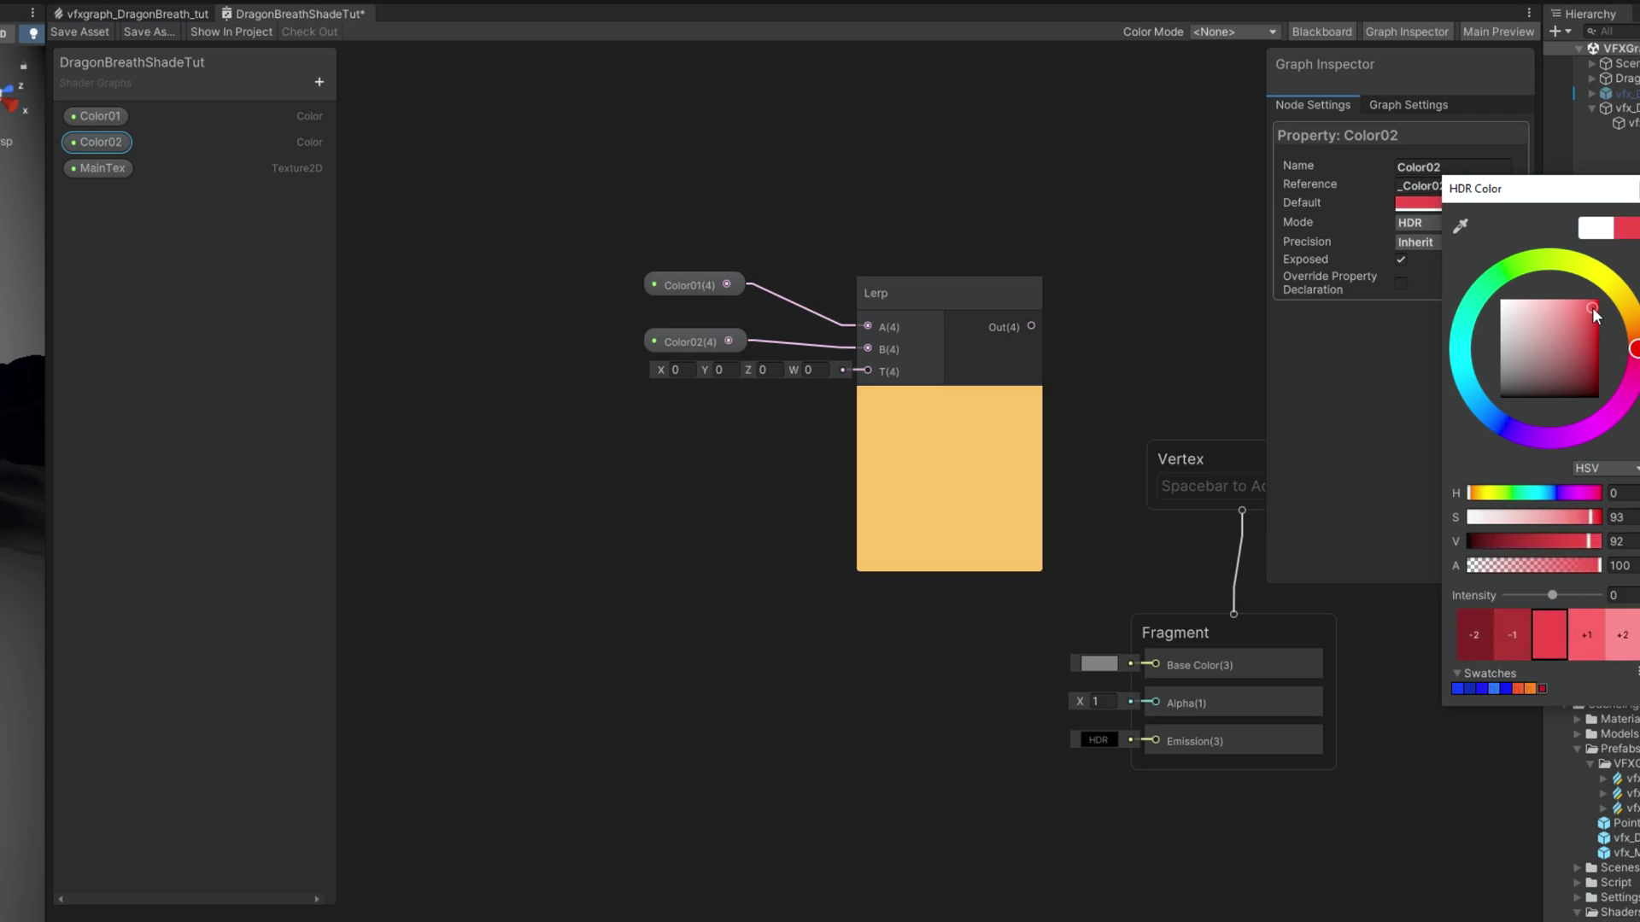
pyautogui.click(1634, 338)
pyautogui.click(1306, 237)
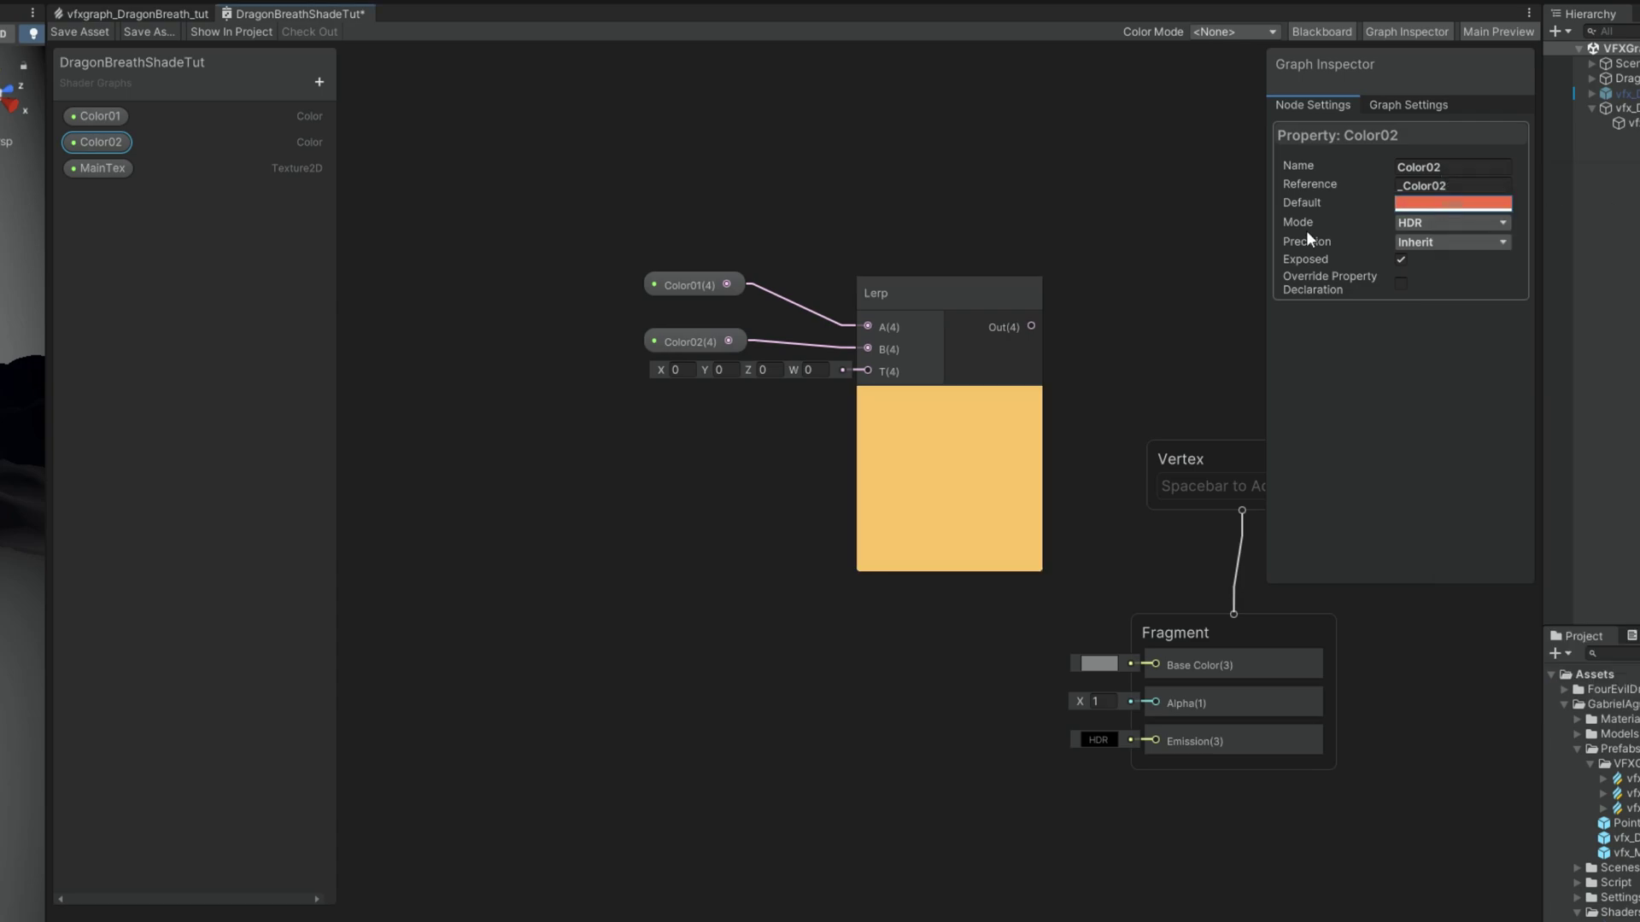
# Step: Add a UV node below the color nodes and feed its output into a new Split node
pyautogui.moveTo(680, 332); pyautogui.dragTo(671, 336)
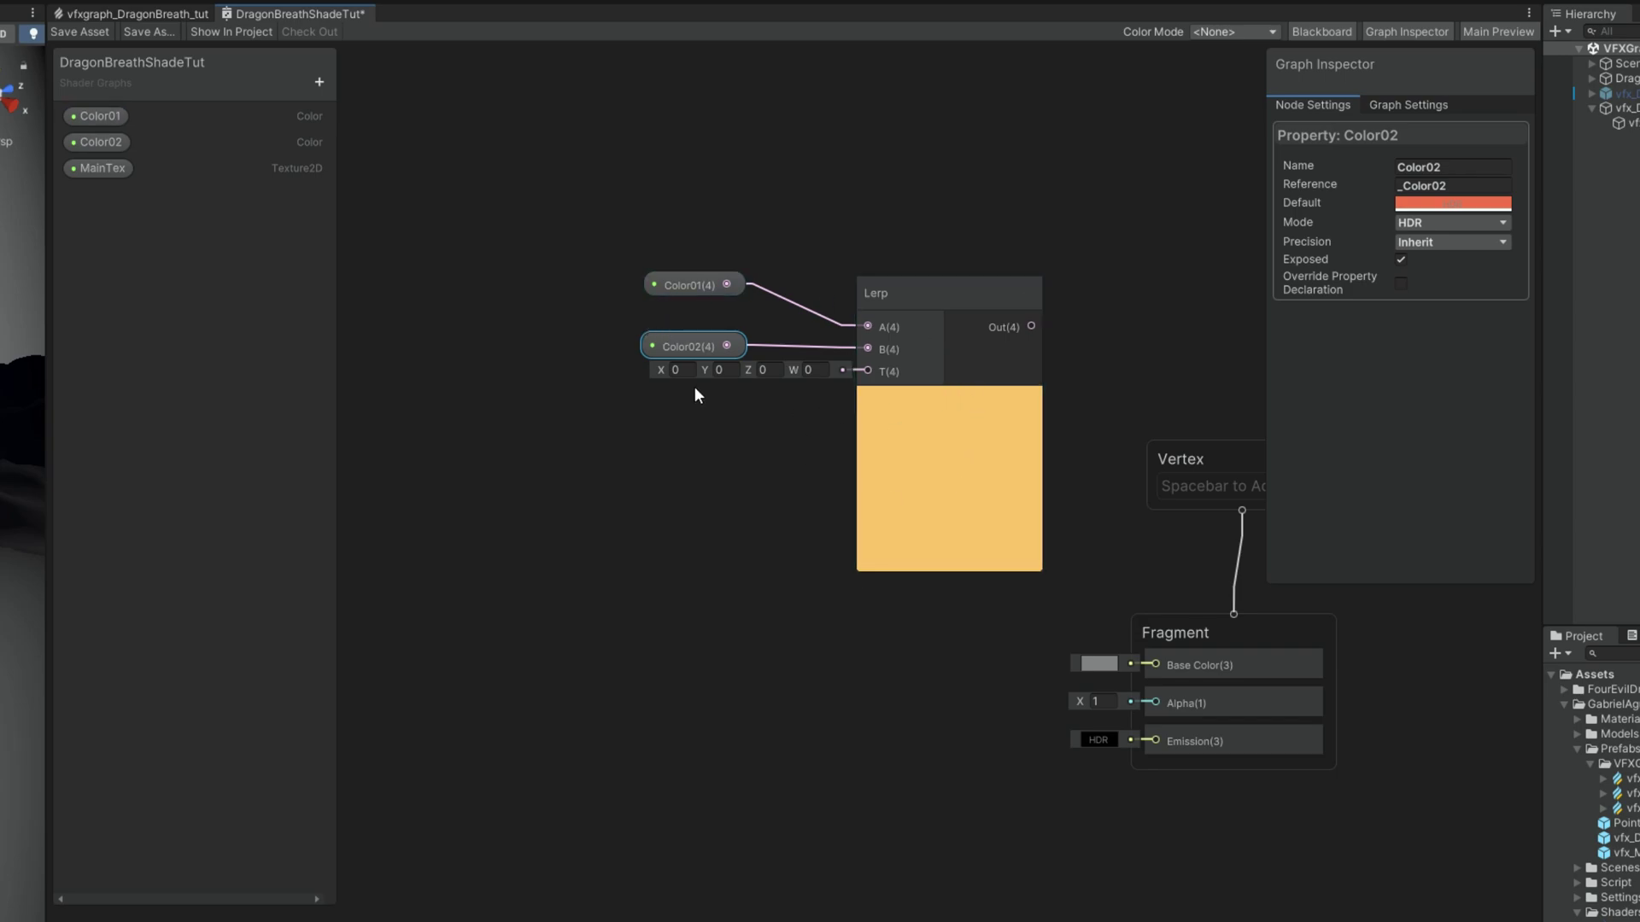
pyautogui.moveTo(683, 408); pyautogui.dragTo(745, 403, button='middle')
pyautogui.click(620, 428)
pyautogui.press('space')
pyautogui.write('uv')
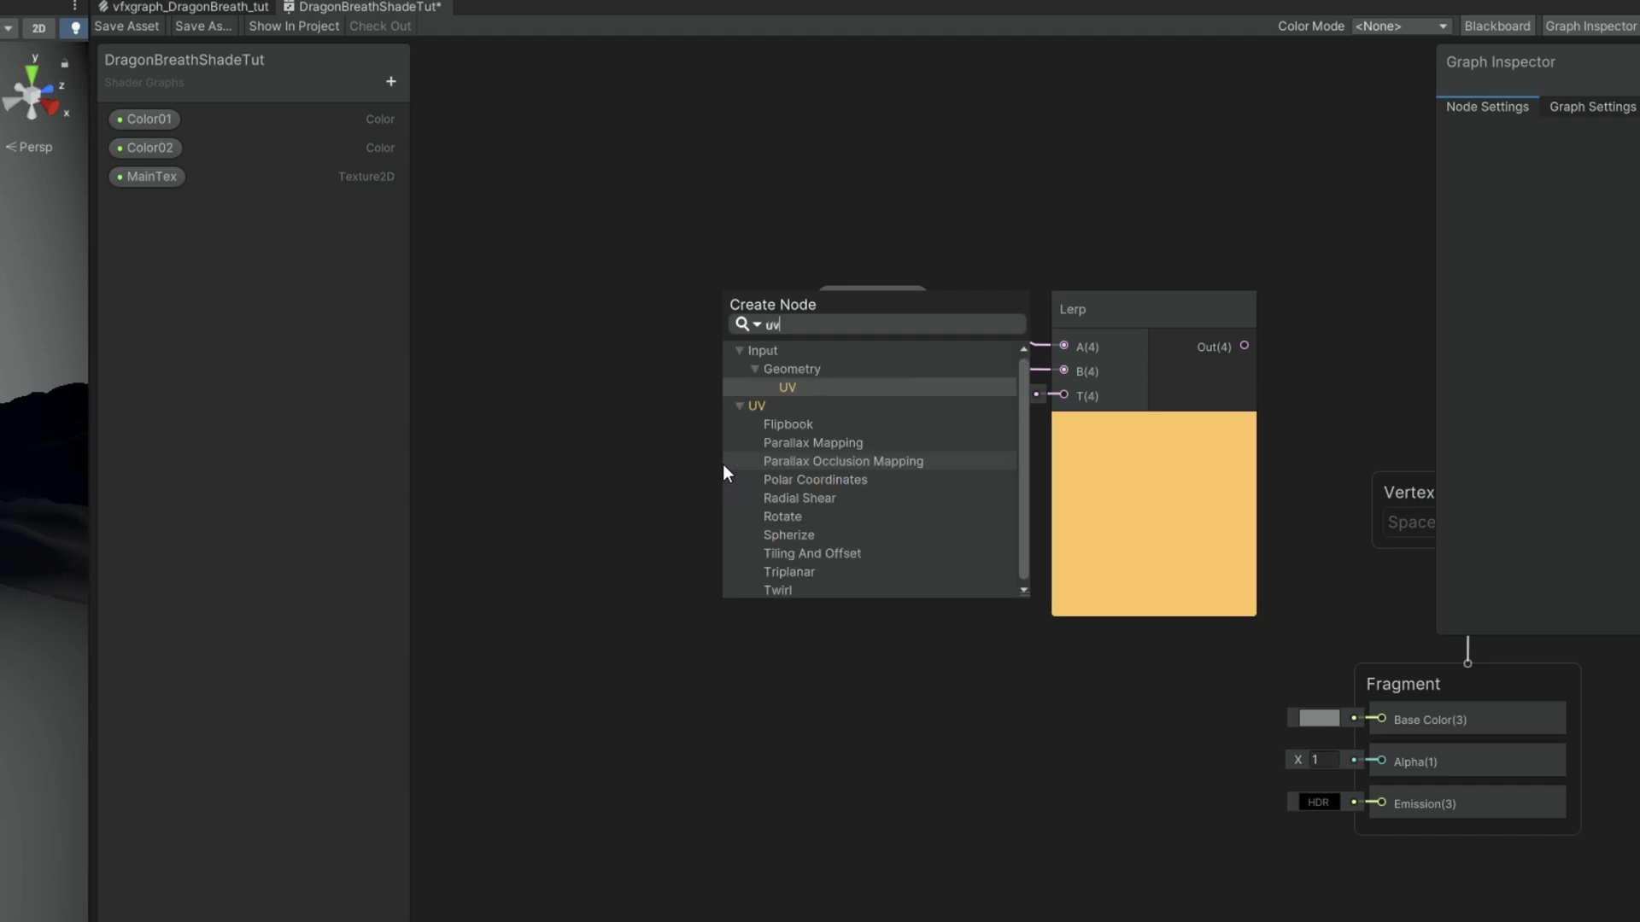
pyautogui.press('Return')
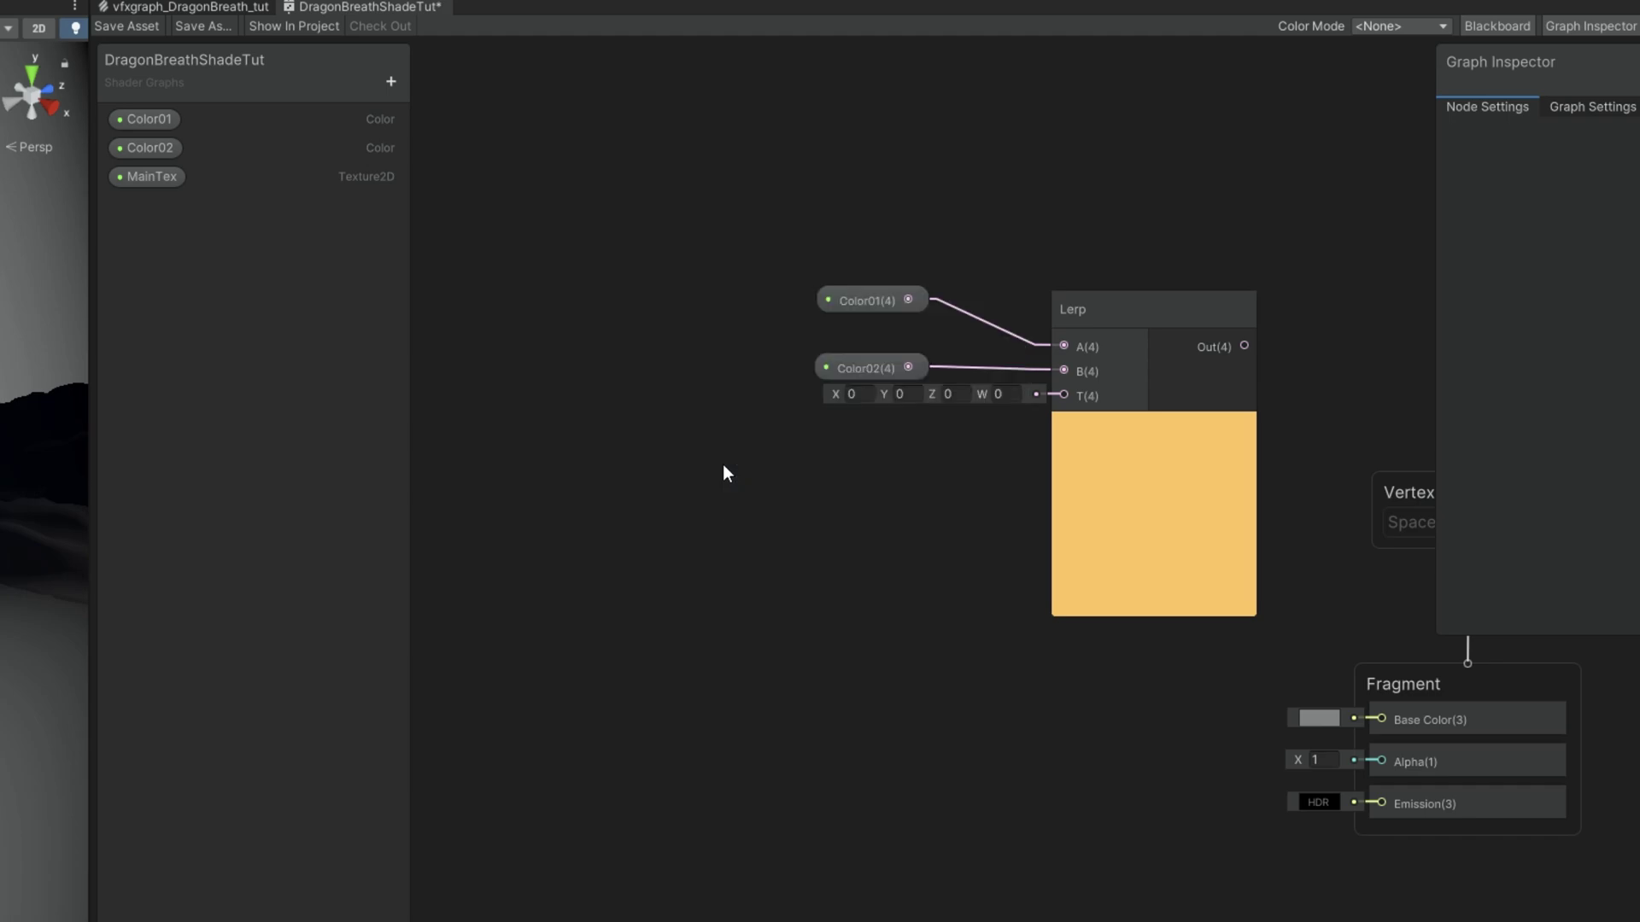
pyautogui.moveTo(796, 511); pyautogui.dragTo(525, 429)
pyautogui.moveTo(669, 465); pyautogui.dragTo(731, 476)
pyautogui.write('split')
pyautogui.press('Return')
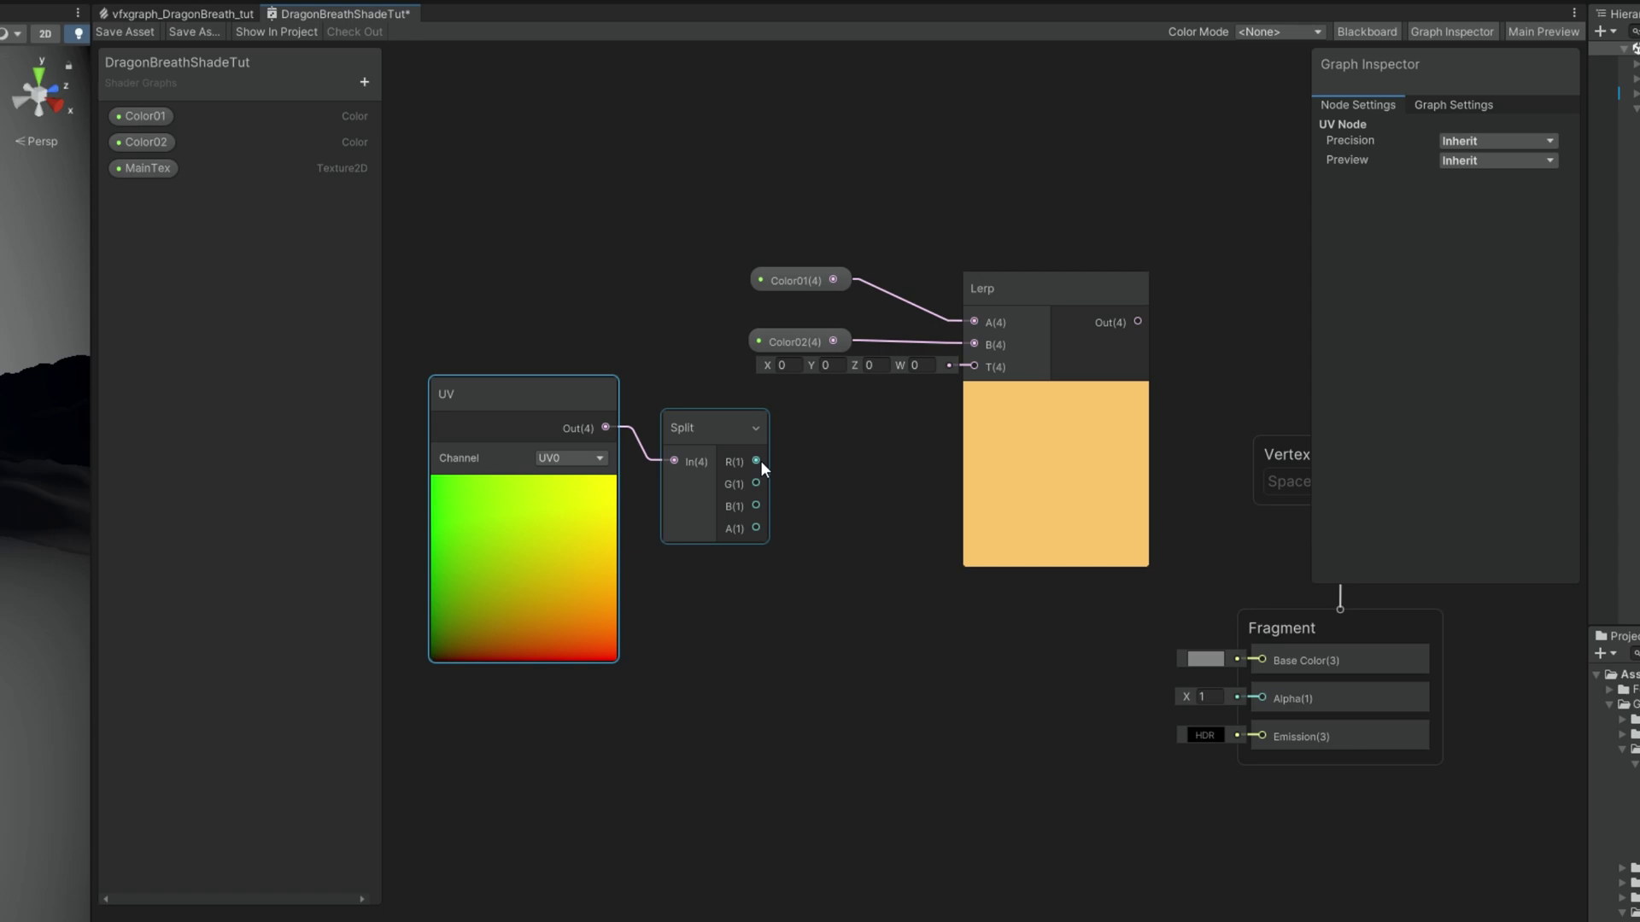
# Step: Attach a Preview node to the Split node's R output and place it below the Lerp connection
pyautogui.press('space')
pyautogui.write('pre')
pyautogui.press('Return')
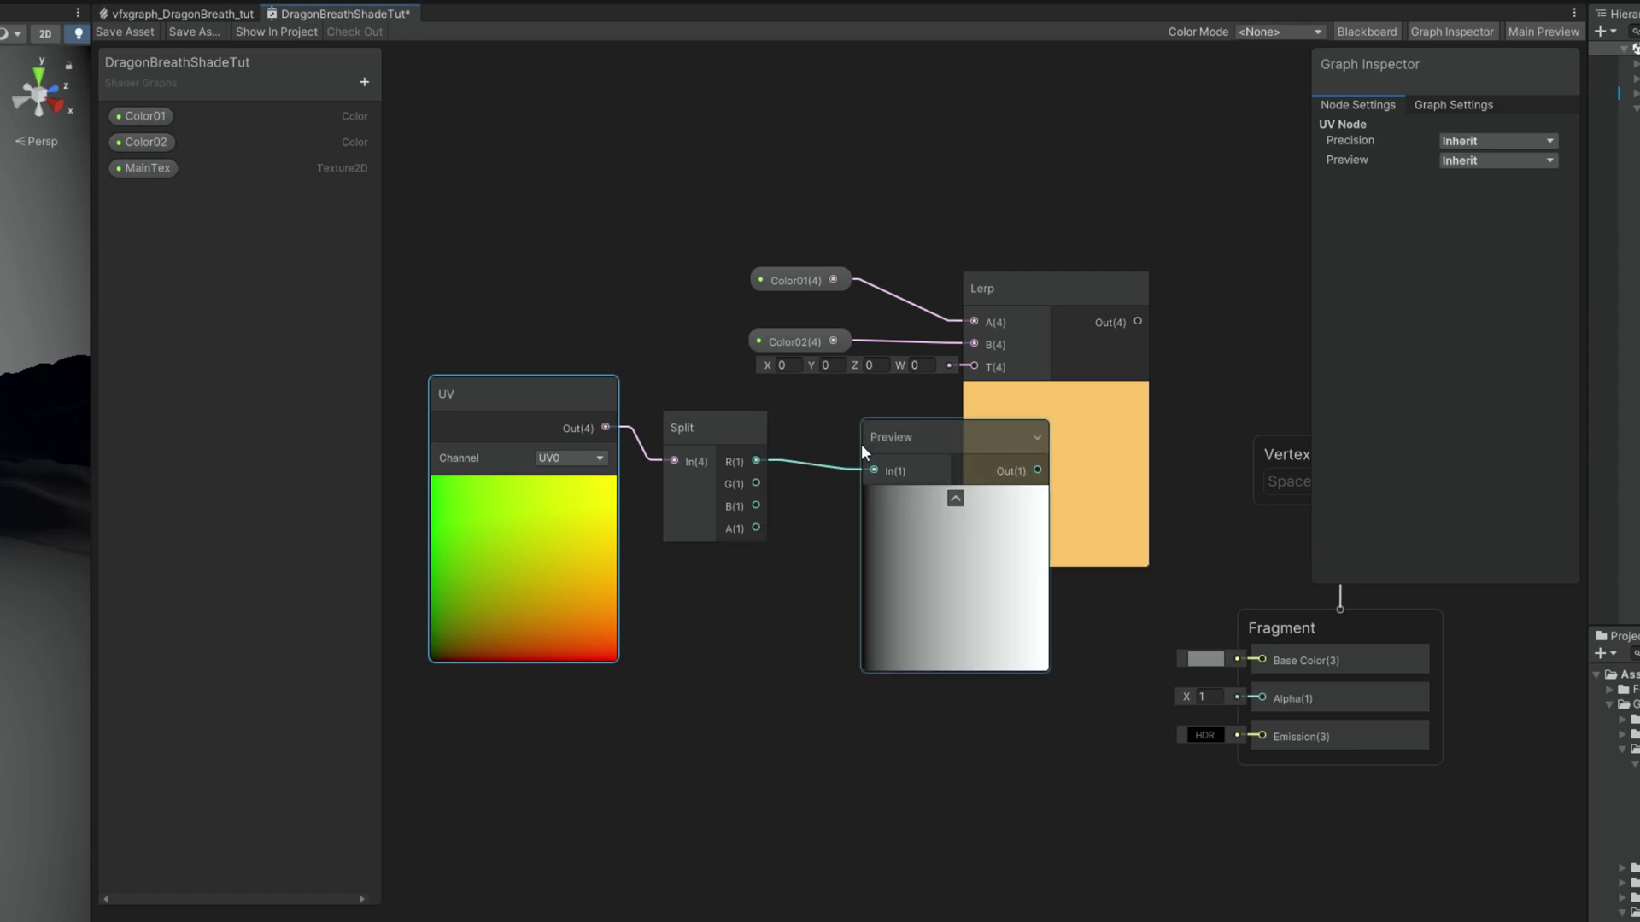
pyautogui.moveTo(895, 443); pyautogui.dragTo(826, 553)
# Step: Connect the Split node's R output to the Lerp node's T input and delete the Preview node
pyautogui.moveTo(756, 461); pyautogui.dragTo(976, 368)
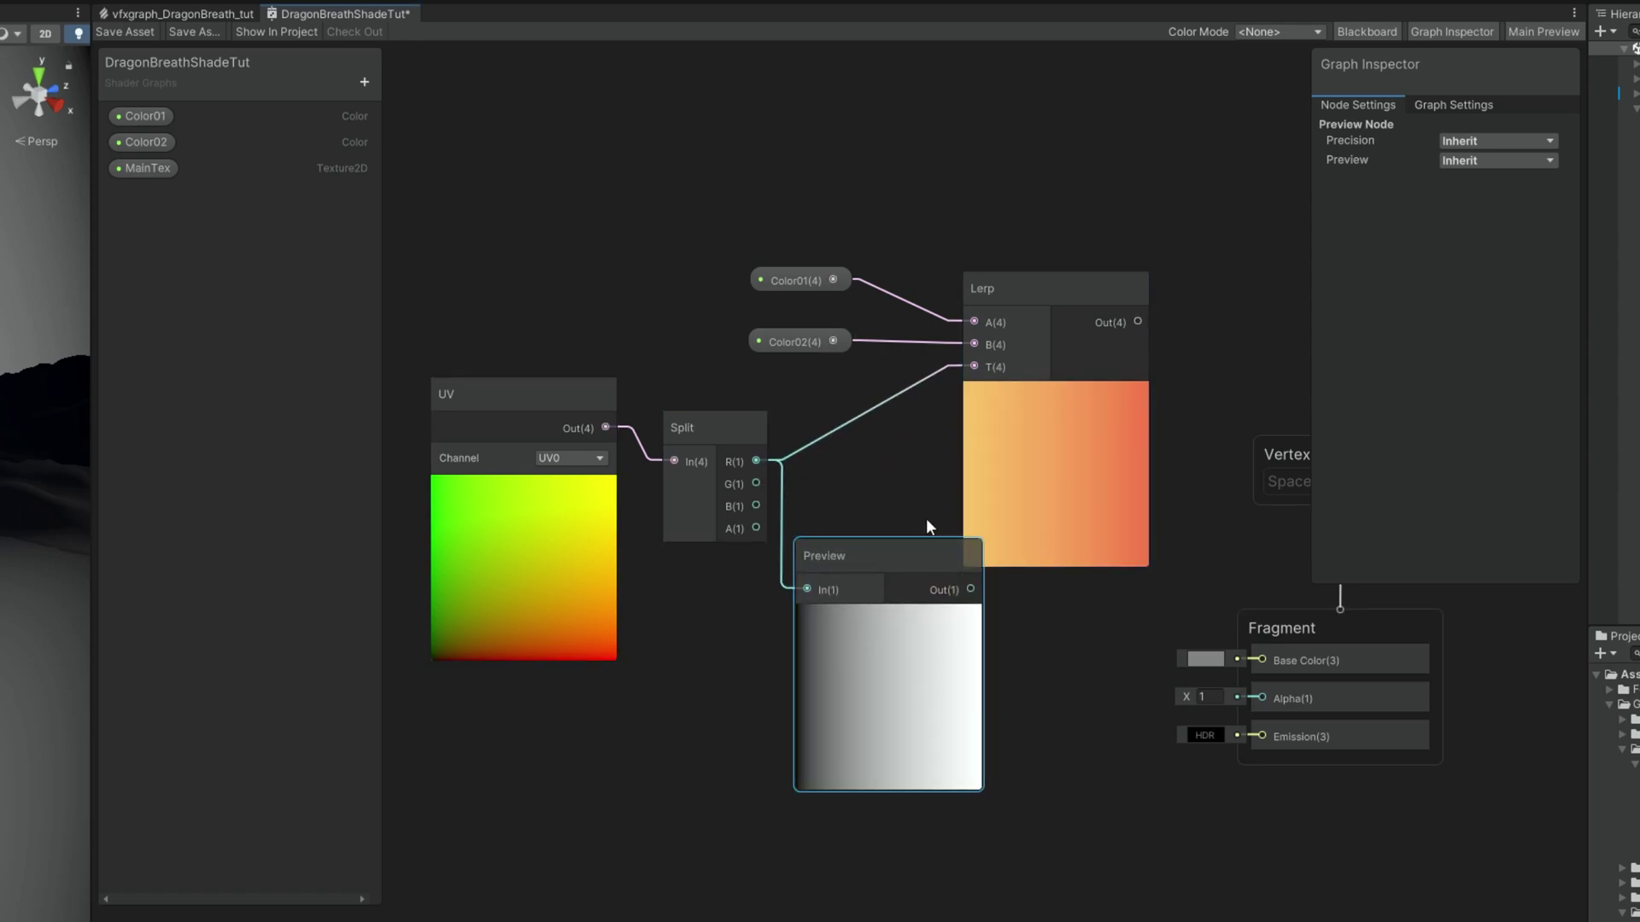
pyautogui.press('Delete')
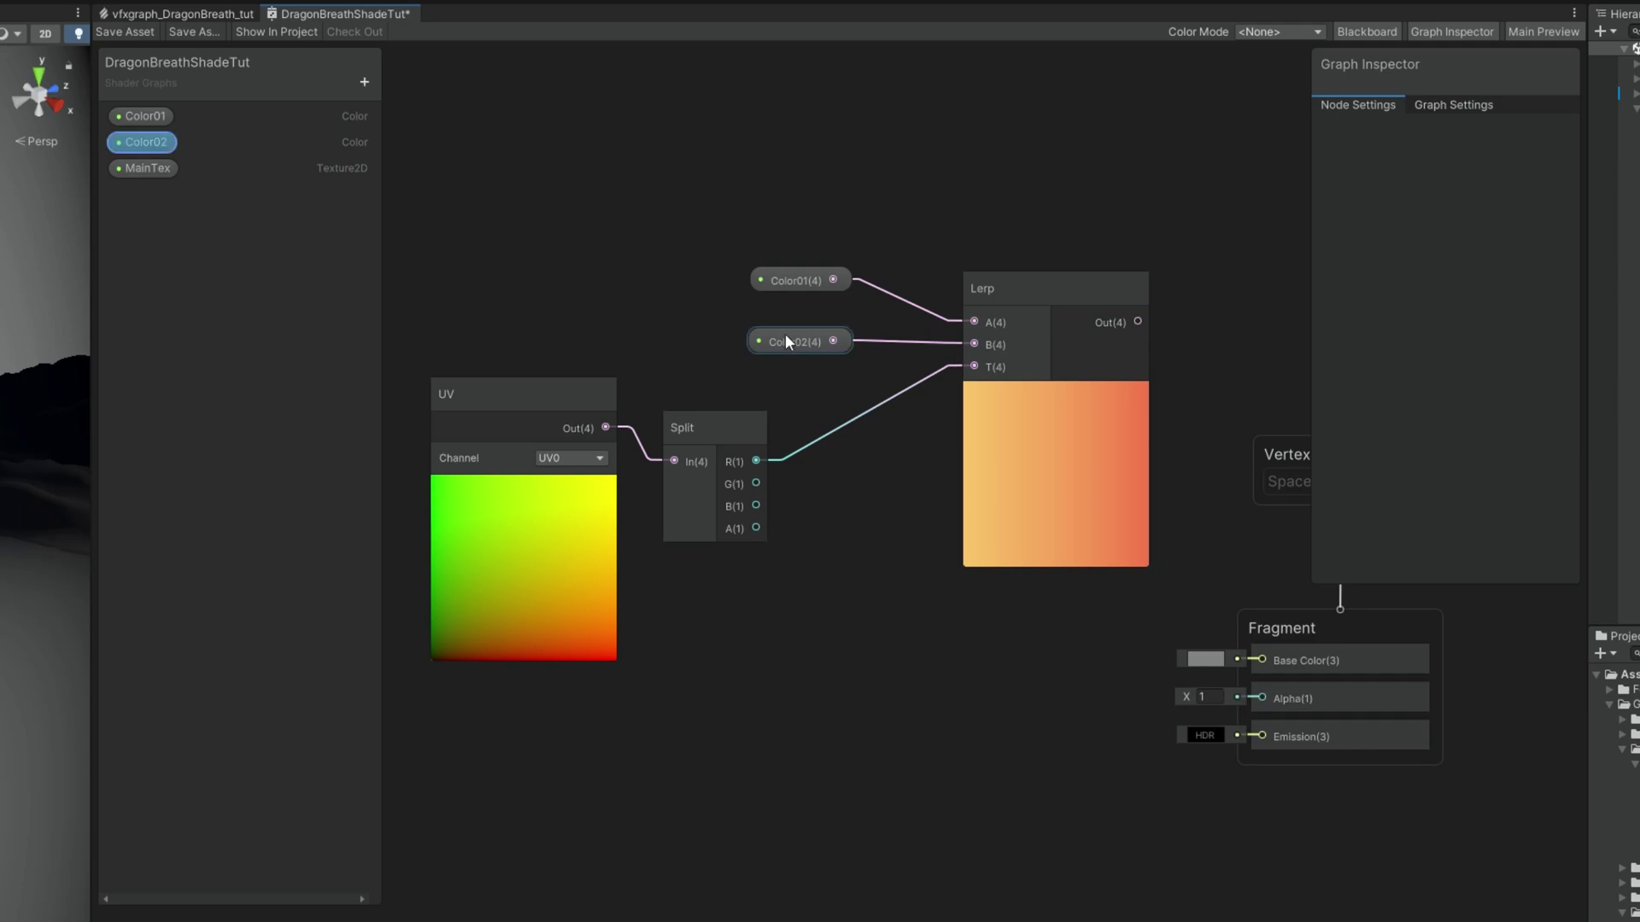
pyautogui.moveTo(682, 440); pyautogui.dragTo(681, 405)
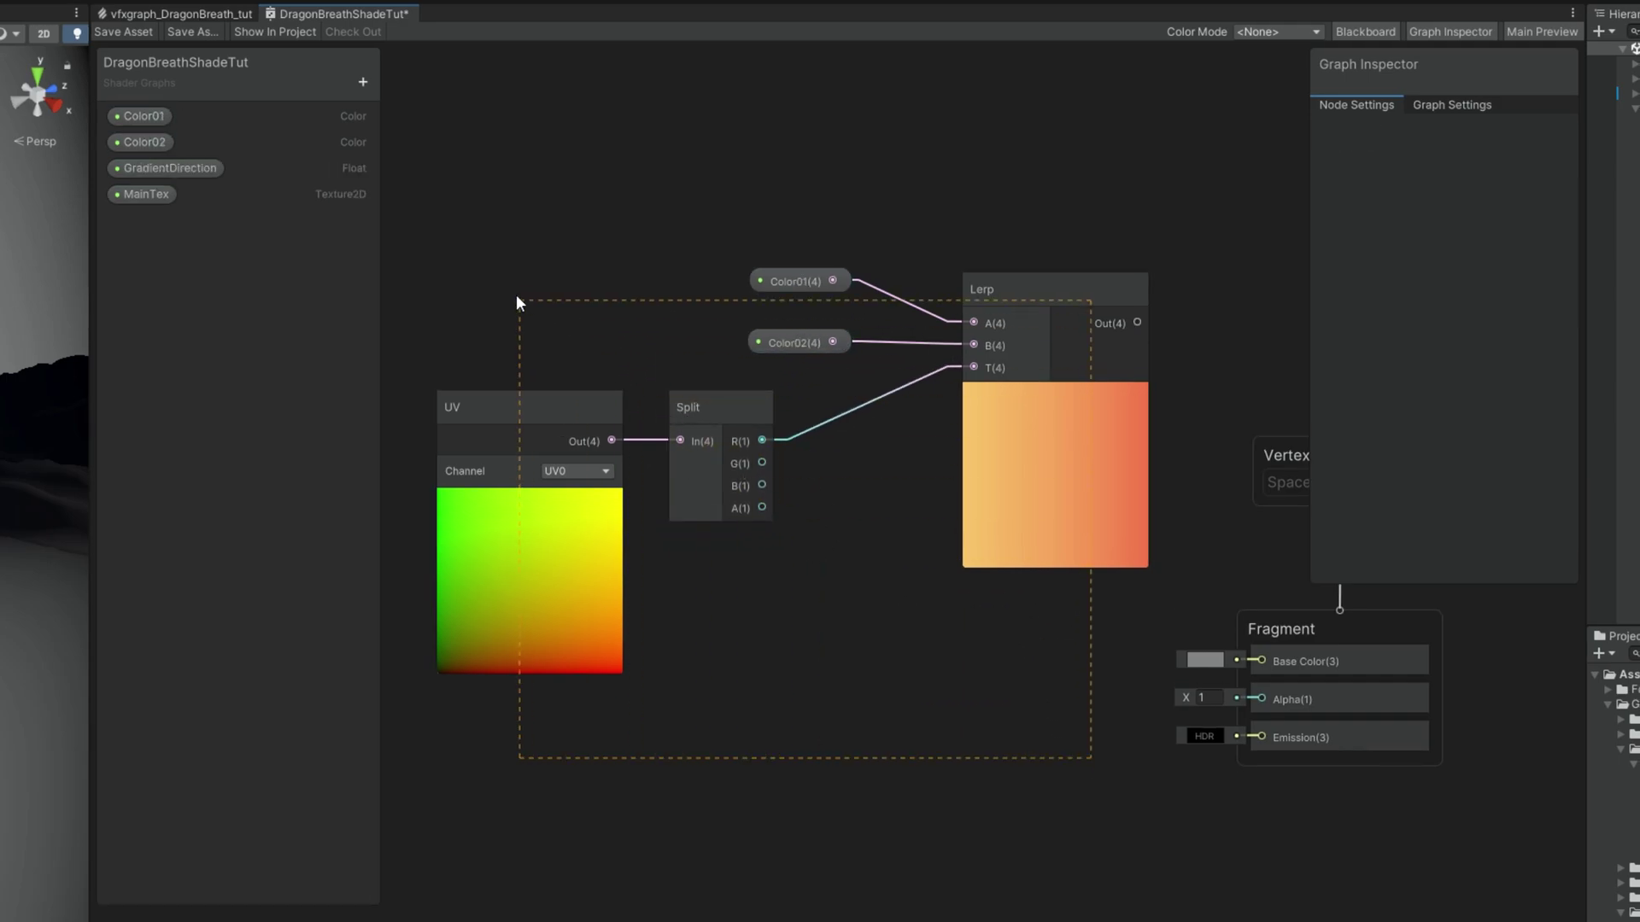
# Step: Move the UV, Split, color and Lerp nodes together, farther away from the Vertex and Fragment blocks
pyautogui.moveTo(516, 295); pyautogui.dragTo(517, 299)
pyautogui.scroll(-3, 729, 420)
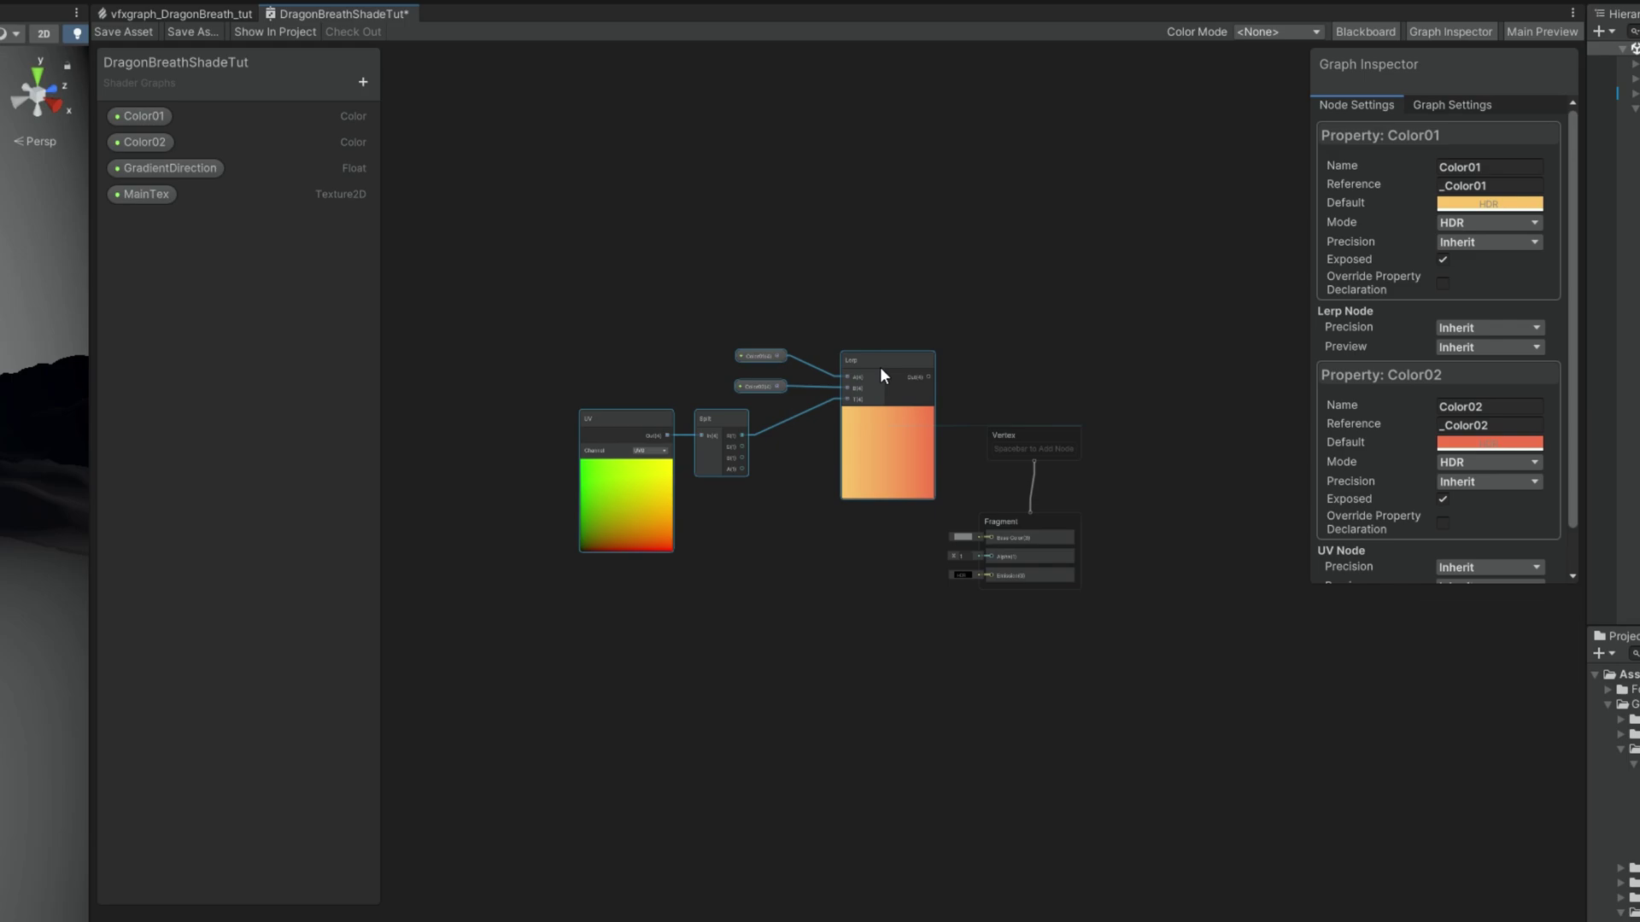
pyautogui.moveTo(880, 366); pyautogui.dragTo(623, 410)
pyautogui.scroll(2, 623, 410)
# Step: Feed the Lerp node's output into input A of a new Multiply node
pyautogui.moveTo(669, 392); pyautogui.dragTo(854, 323, button='middle')
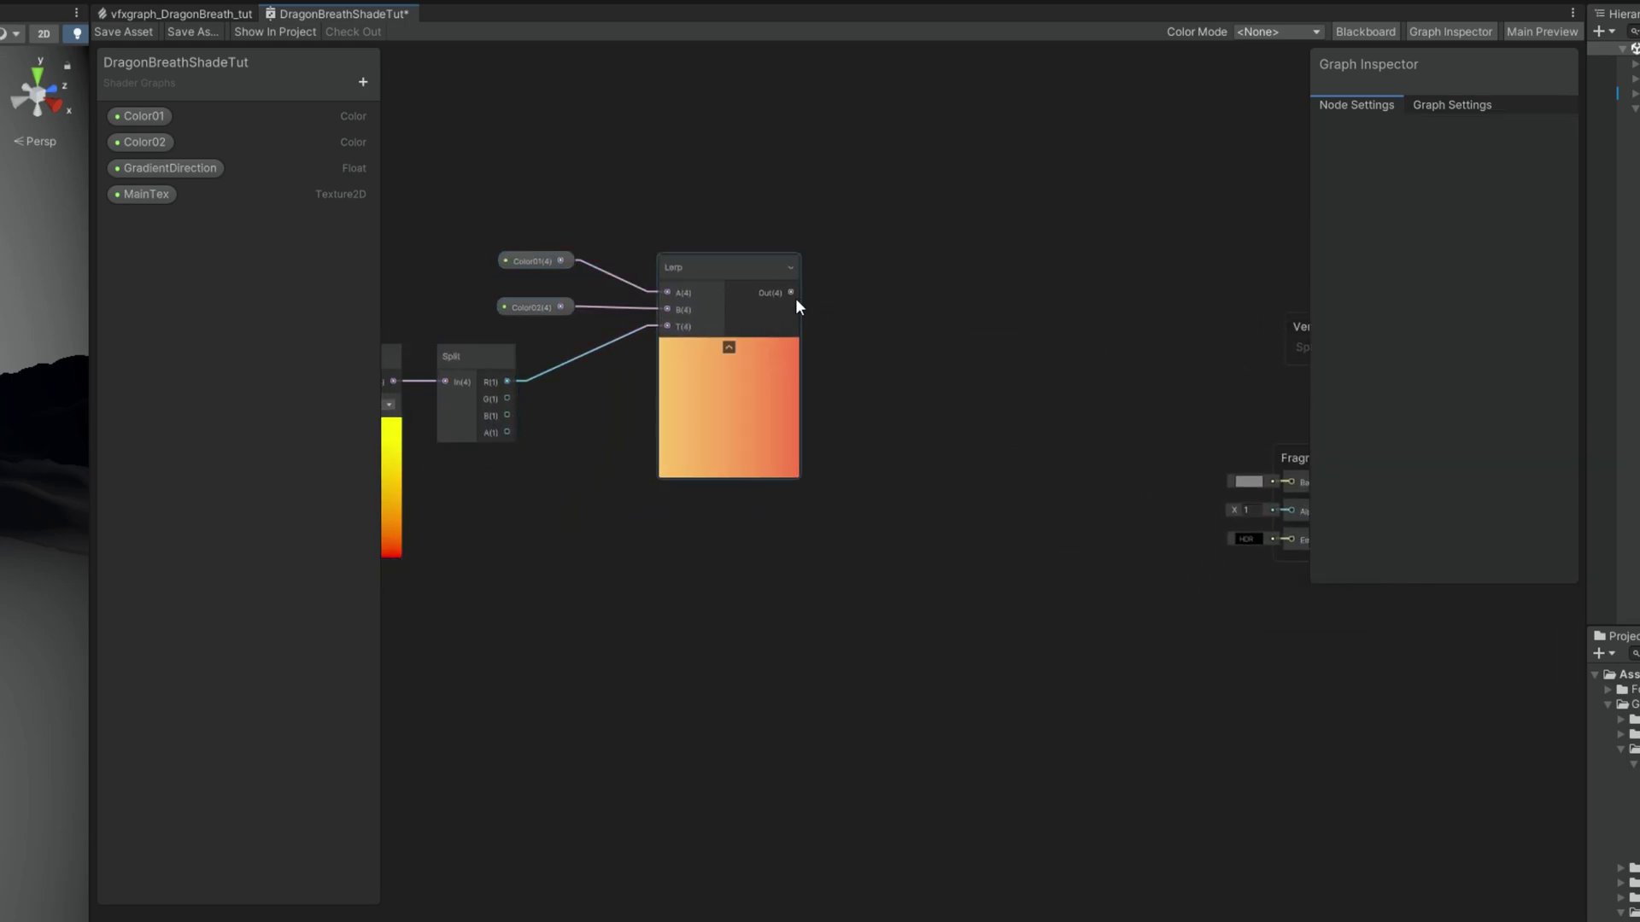
pyautogui.moveTo(793, 294); pyautogui.dragTo(876, 565)
pyautogui.write('mu')
pyautogui.doubleClick(985, 725)
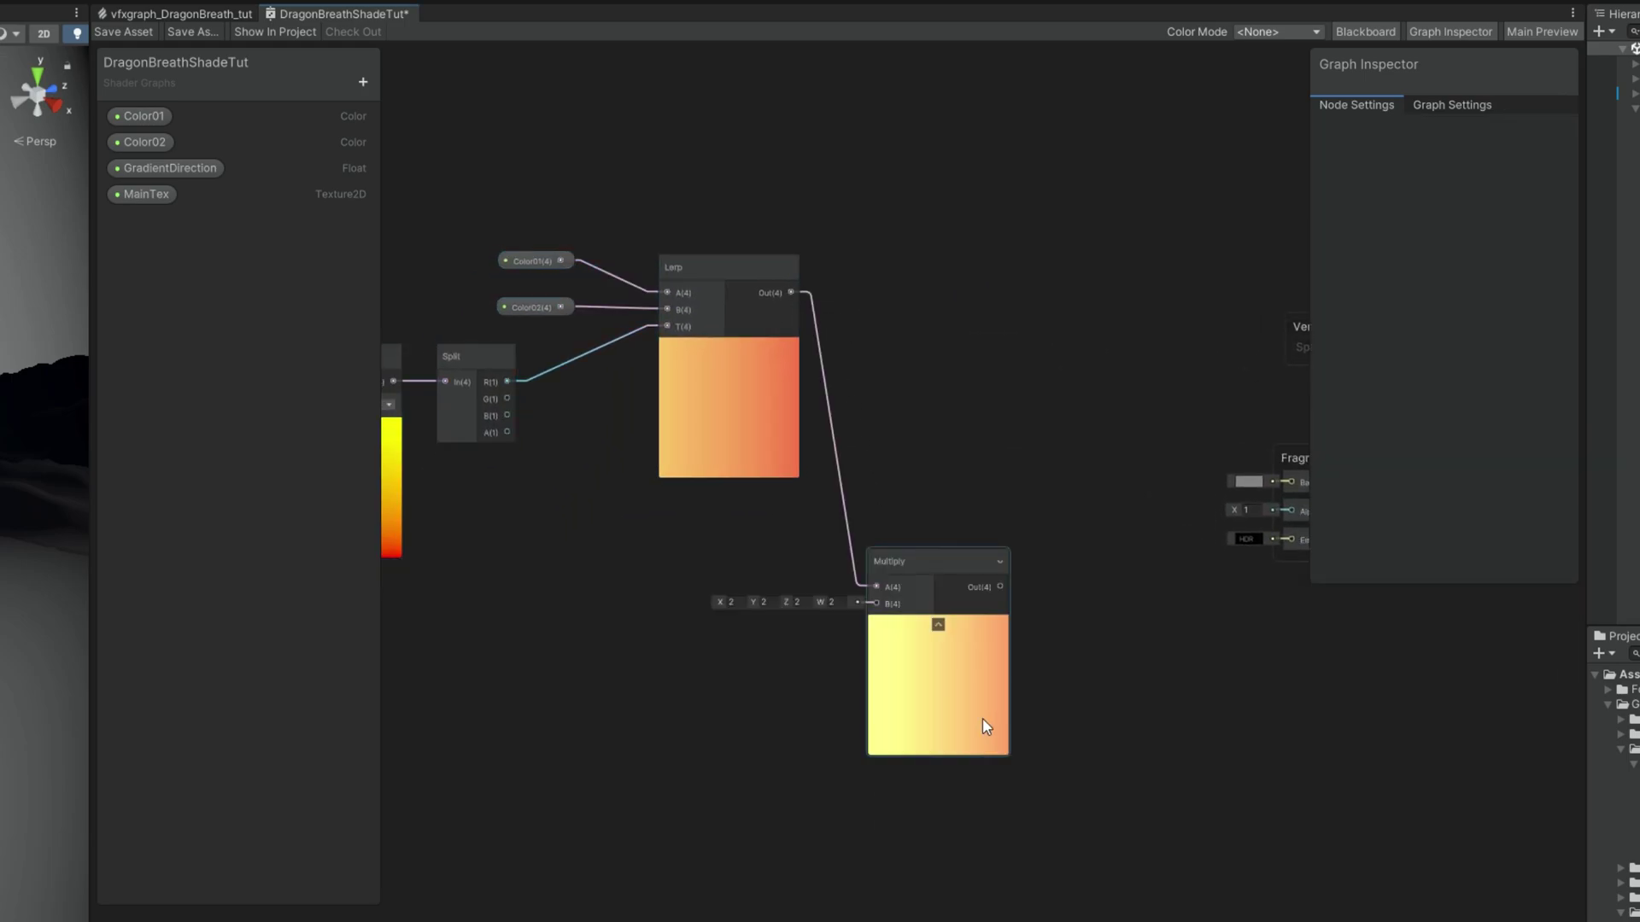
# Step: Place a MainTex node below the Split node and delete the GradientDirection property
pyautogui.moveTo(986, 725); pyautogui.dragTo(1136, 610, button='middle')
pyautogui.moveTo(155, 192); pyautogui.dragTo(696, 604)
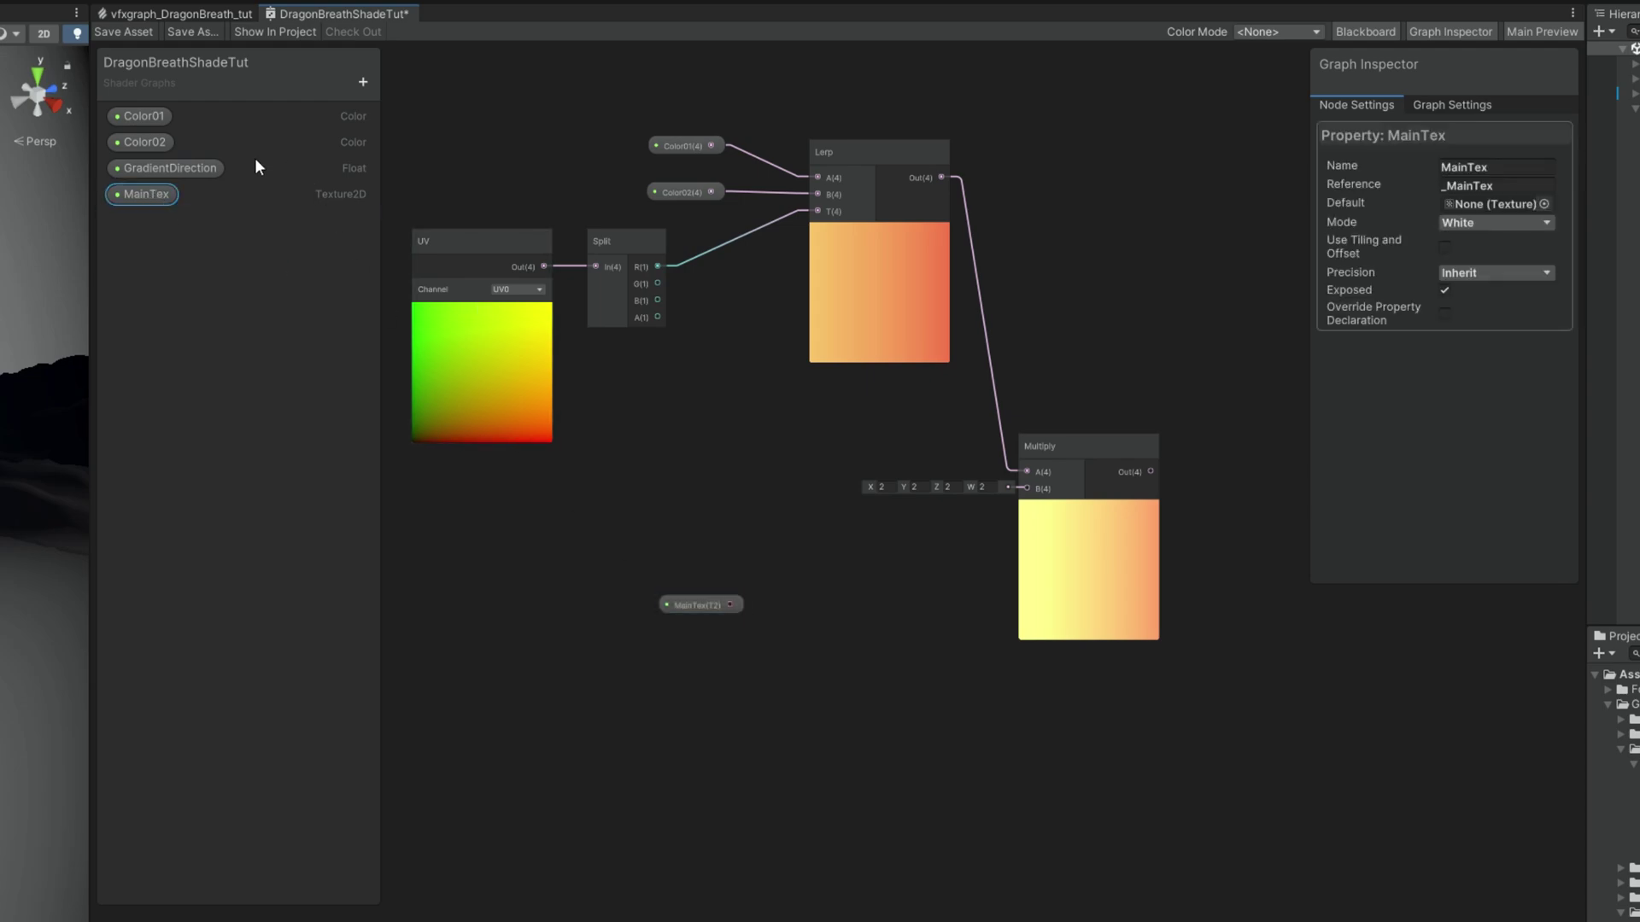
pyautogui.click(205, 167)
pyautogui.press('Delete')
# Step: Connect the MainTex node to the Texture input of a new Sample Texture 2D node
pyautogui.scroll(3, 726, 617)
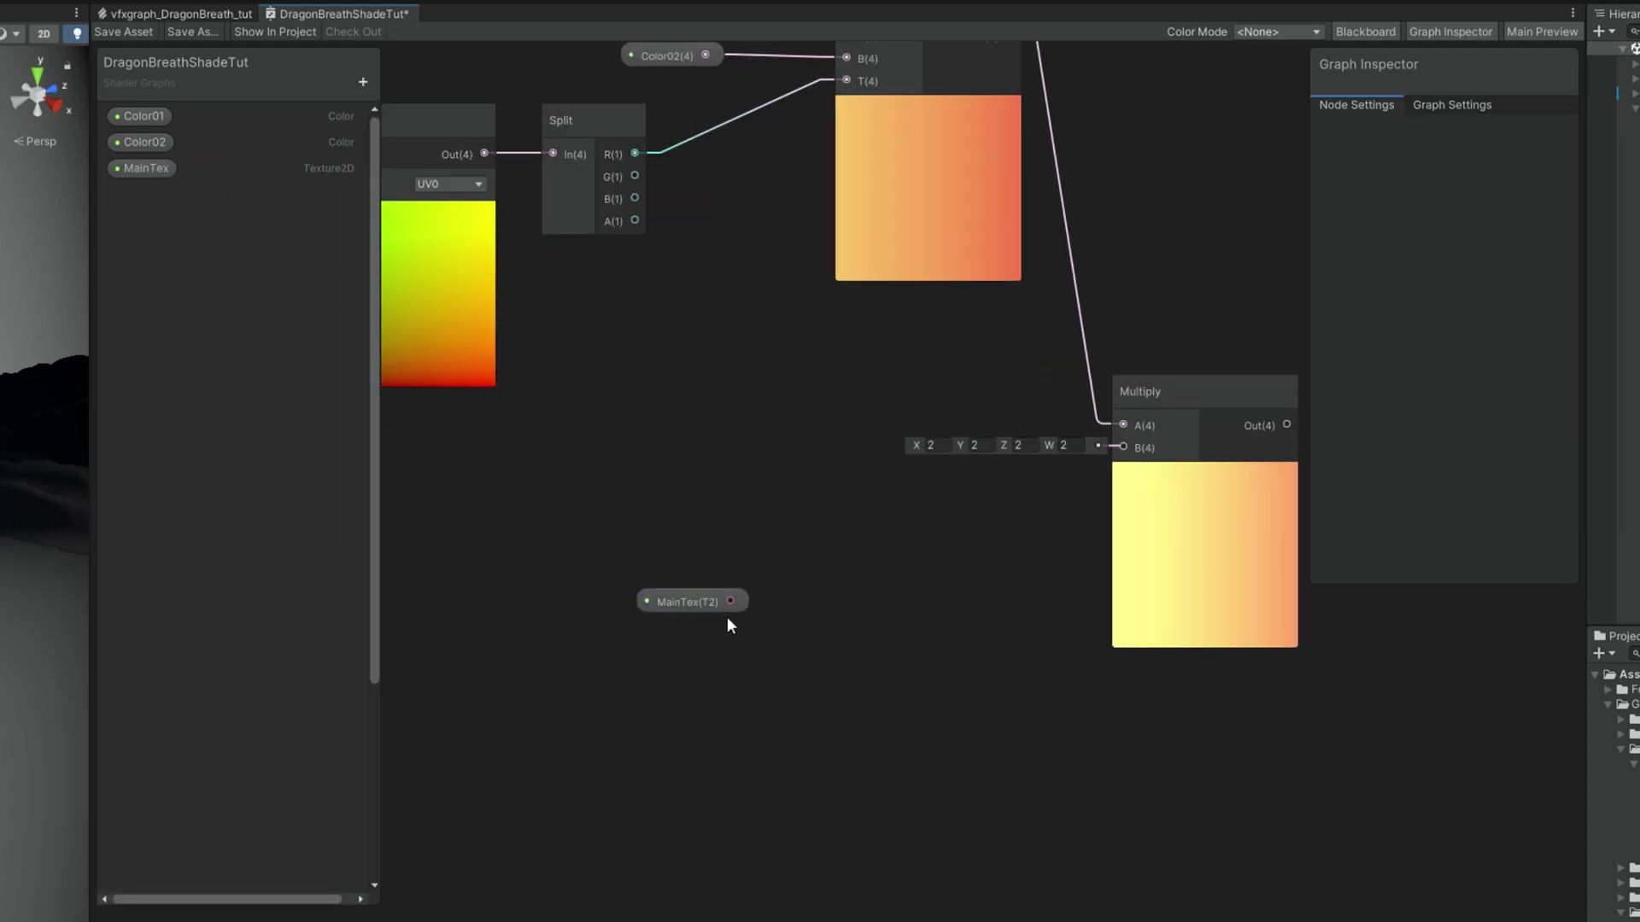
pyautogui.moveTo(731, 603); pyautogui.dragTo(847, 535)
pyautogui.write('sample')
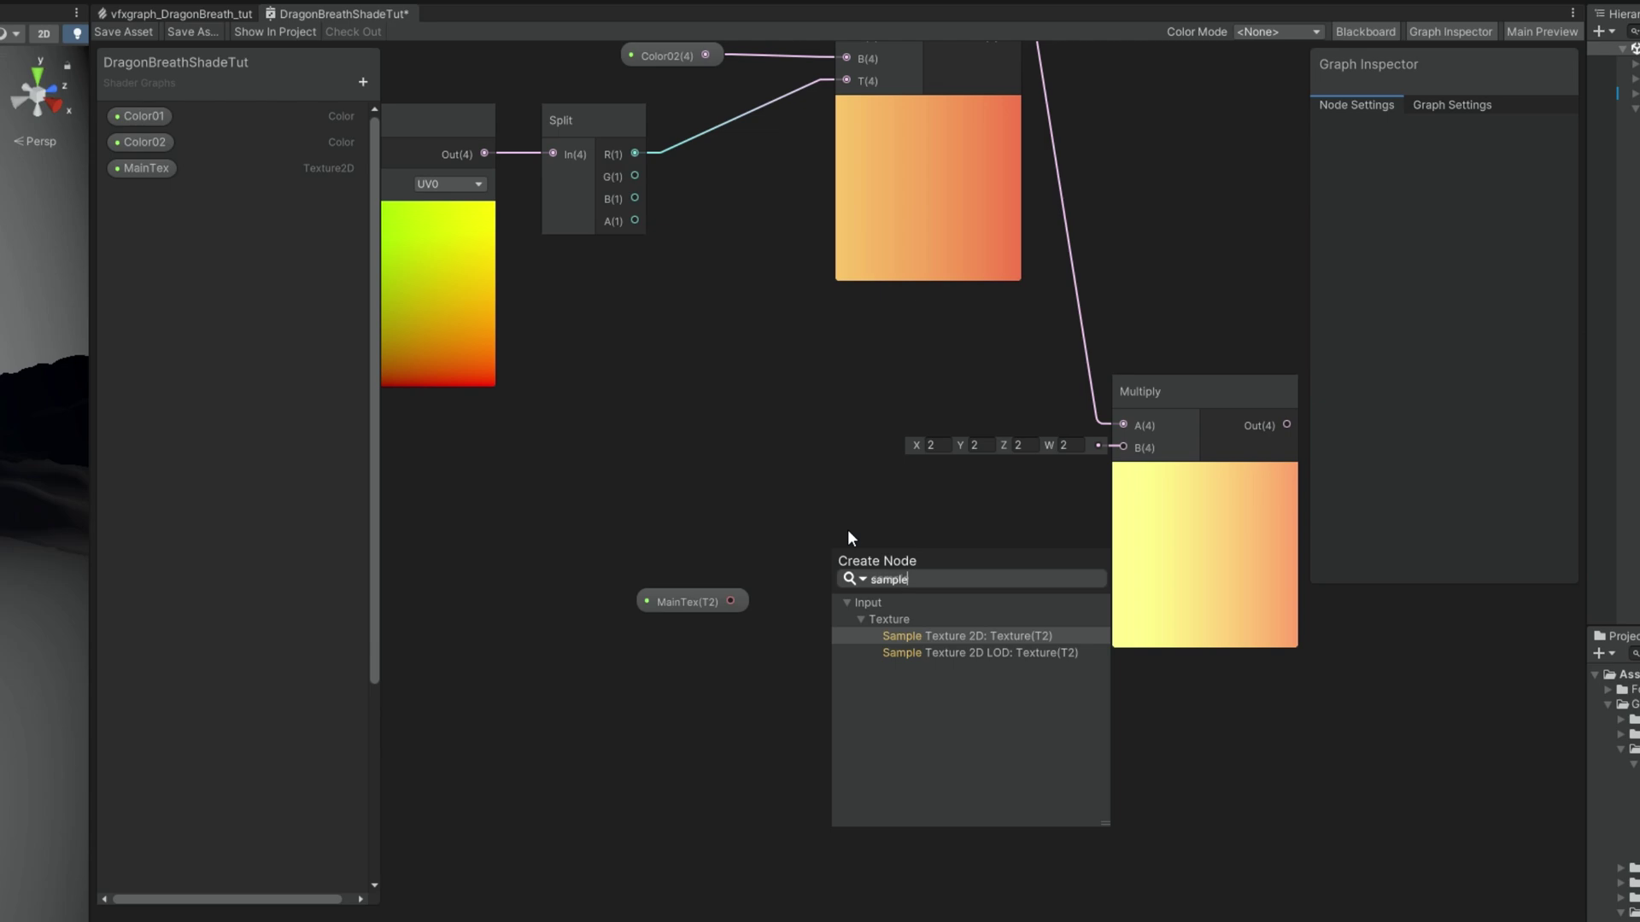
pyautogui.press('Return')
pyautogui.click(910, 569)
pyautogui.moveTo(908, 568); pyautogui.dragTo(906, 573)
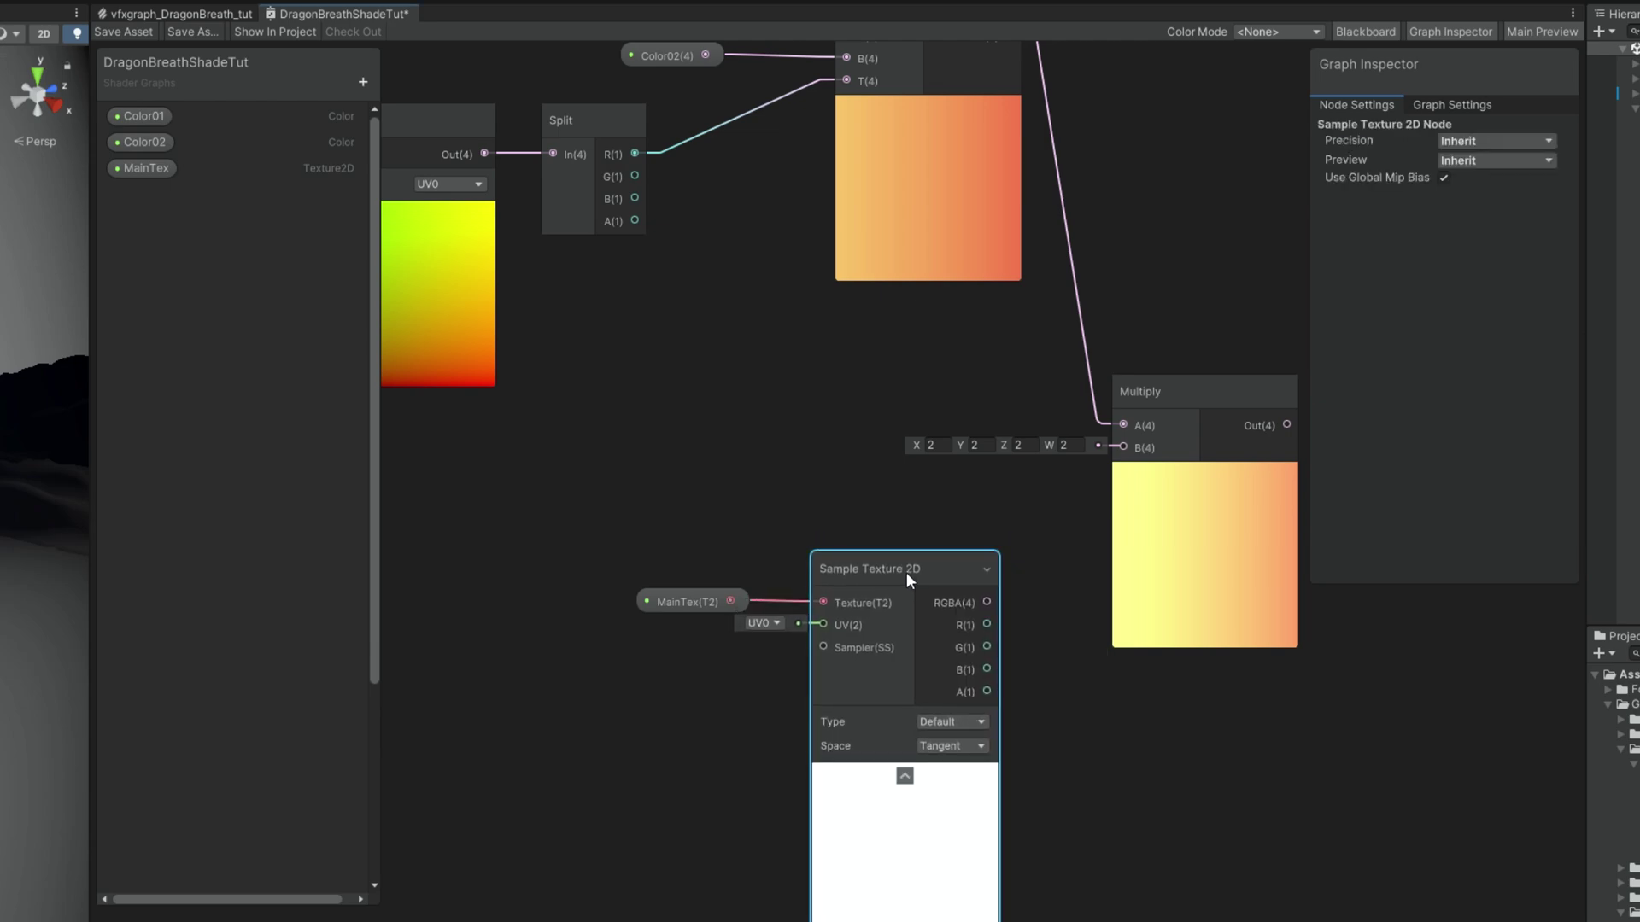
# Step: Move the MainTex and Sample Texture 2D nodes away from Multiply and connect the sampler's RGBA output to Multiply's B input
pyautogui.moveTo(934, 514); pyautogui.dragTo(726, 615)
pyautogui.moveTo(859, 581); pyautogui.dragTo(612, 588)
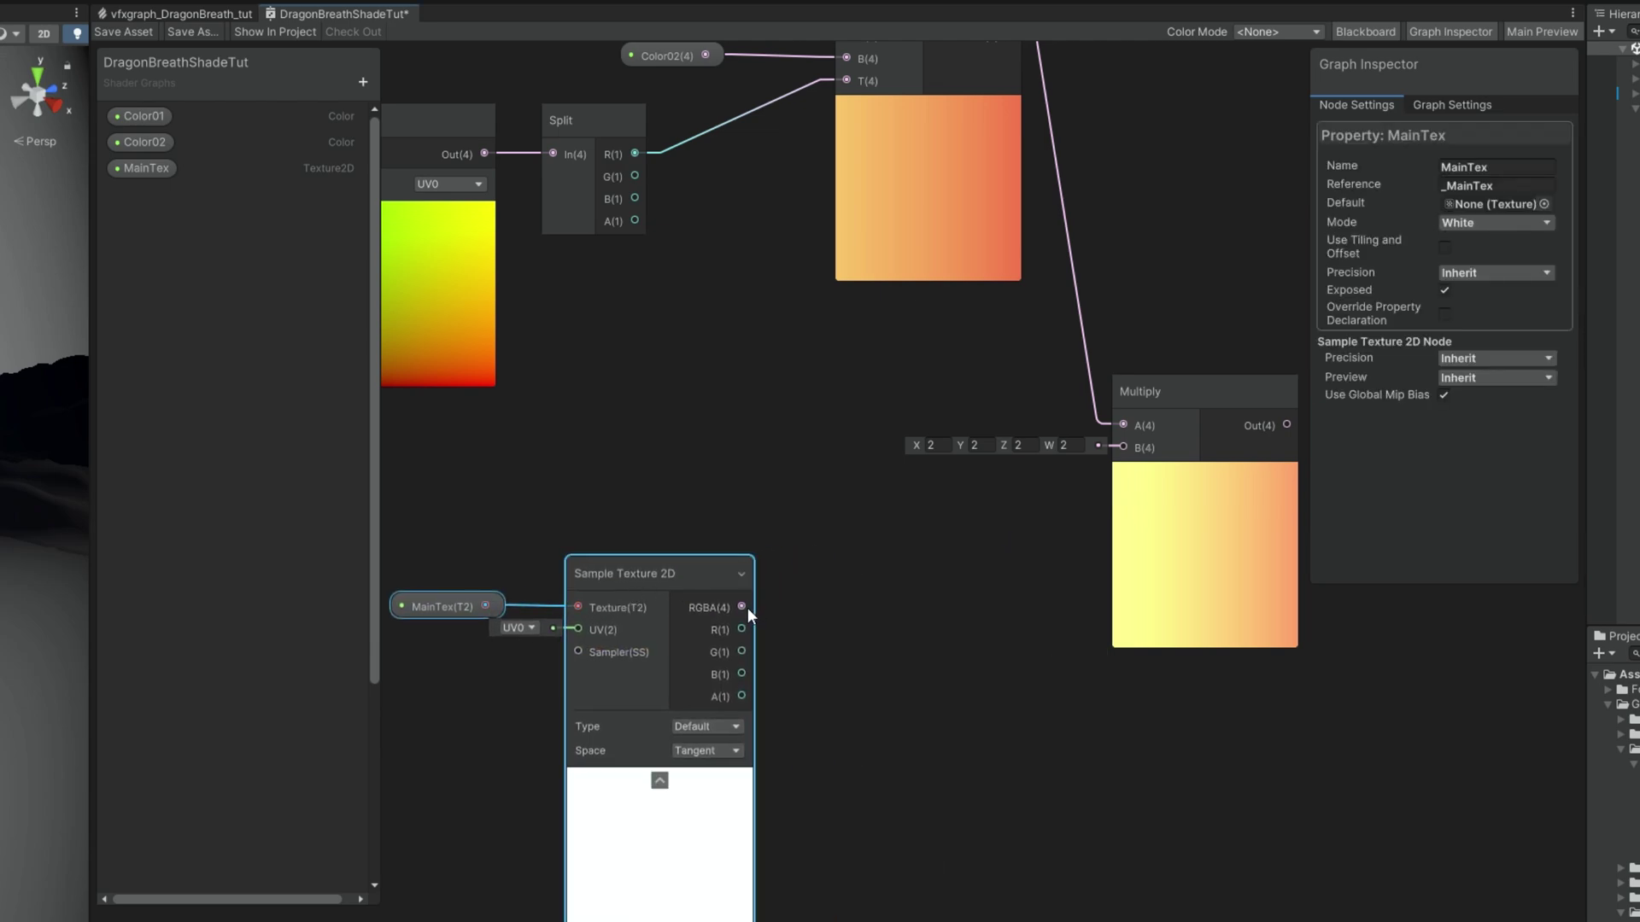
pyautogui.moveTo(742, 607); pyautogui.dragTo(1123, 447)
# Step: Set the MainTex property's default texture to StylizedTrail05b3
pyautogui.moveTo(1220, 331); pyautogui.dragTo(1311, 278, button='middle')
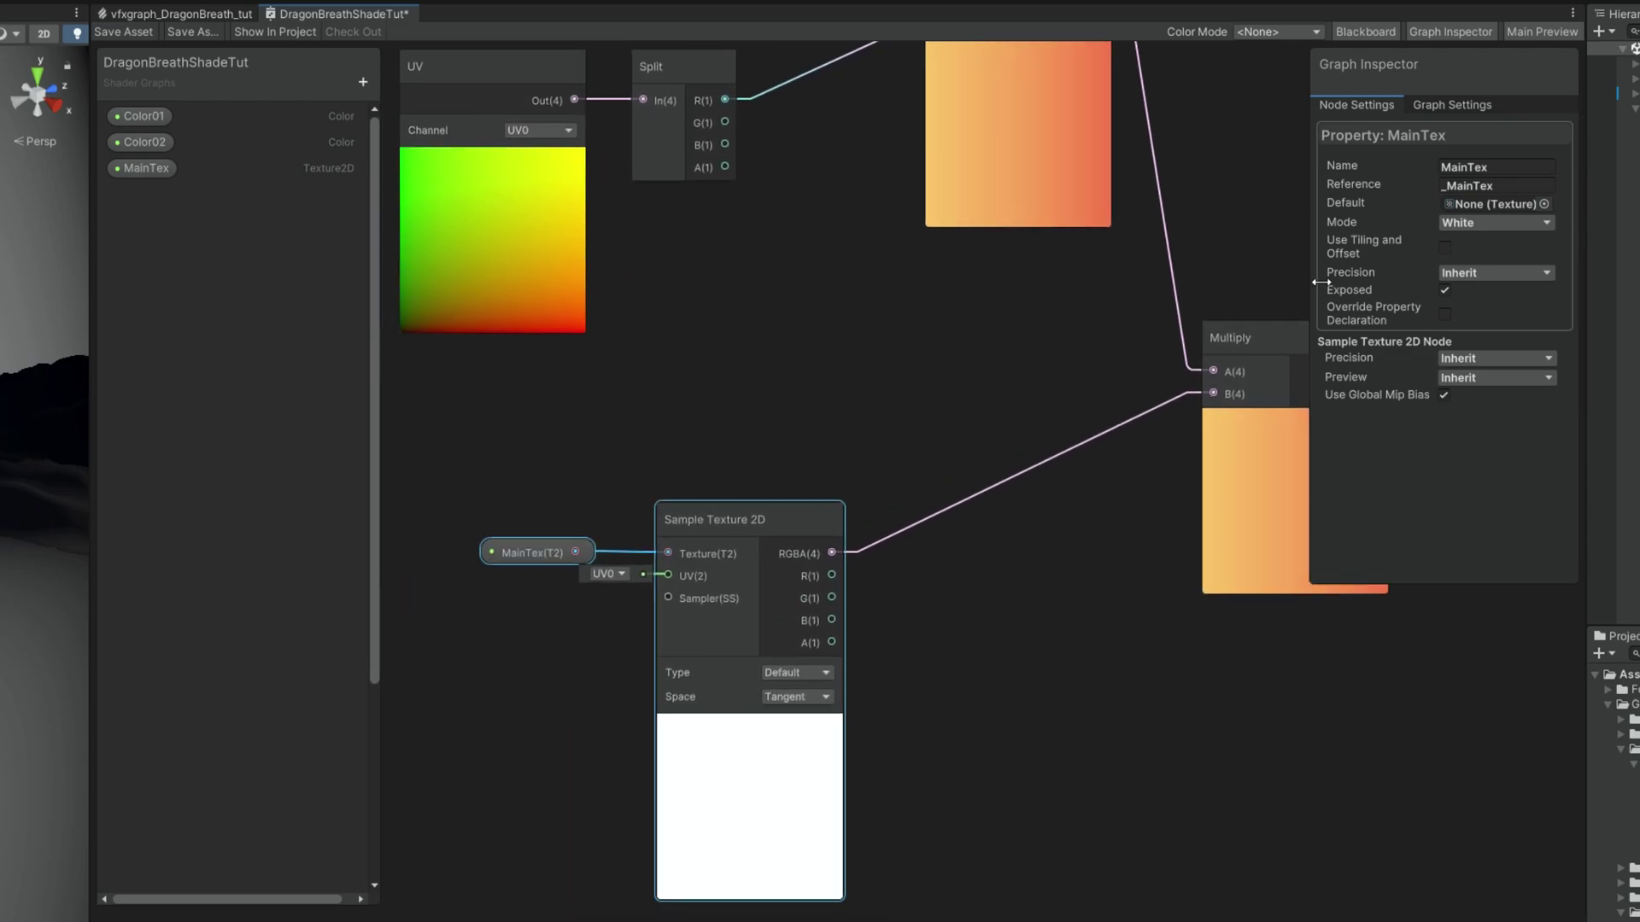
pyautogui.click(146, 167)
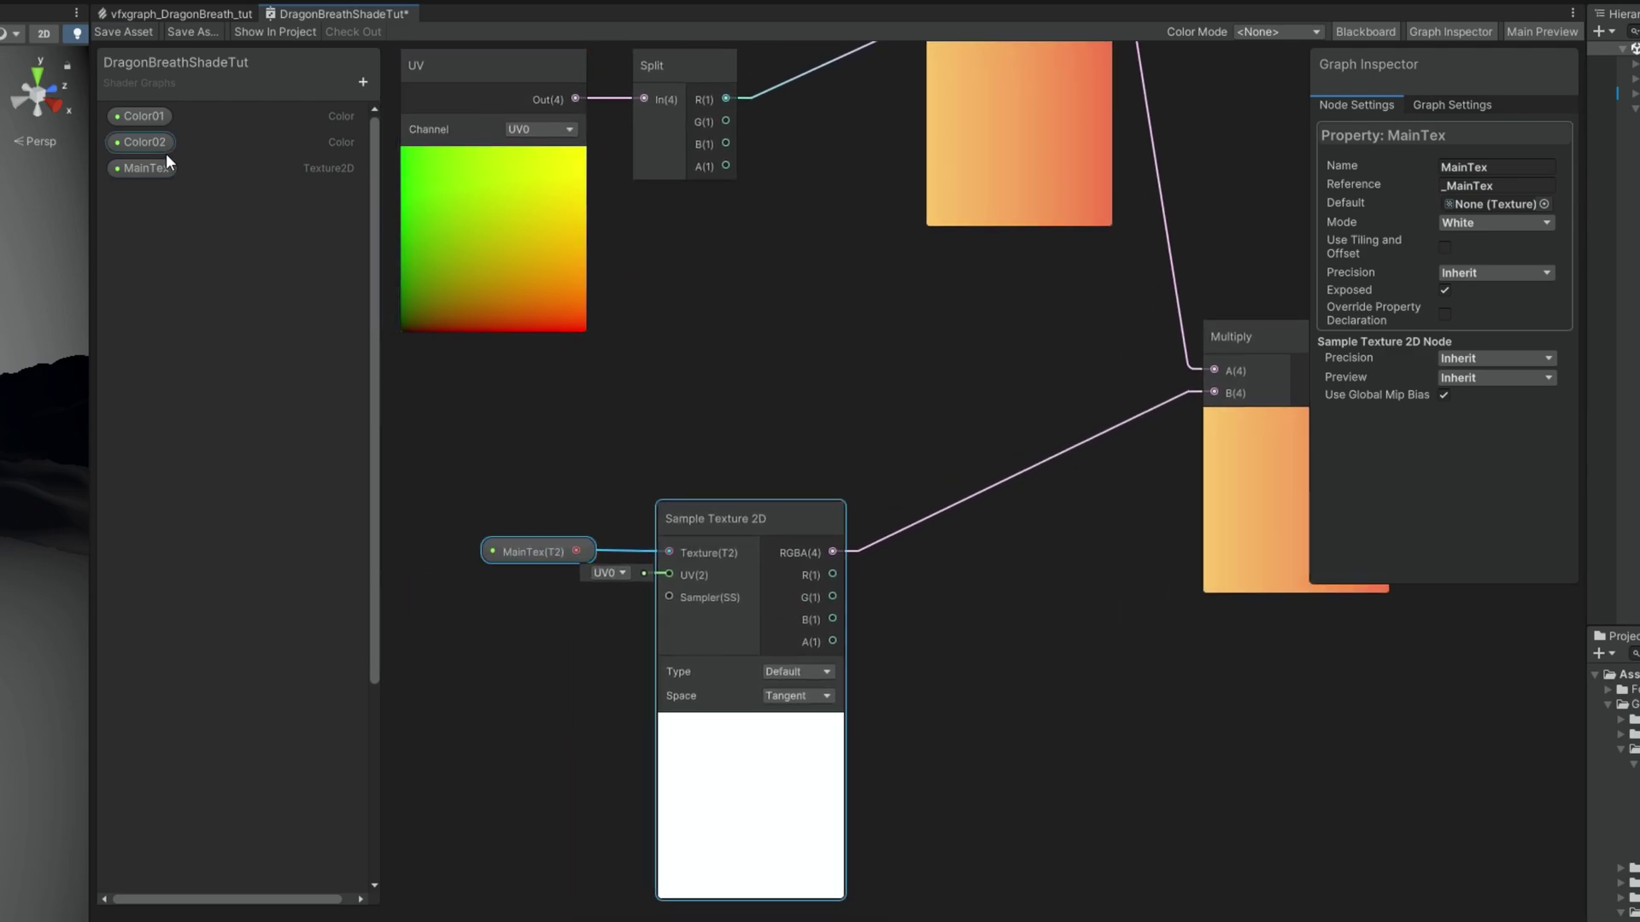
pyautogui.click(1546, 203)
pyautogui.click(991, 374)
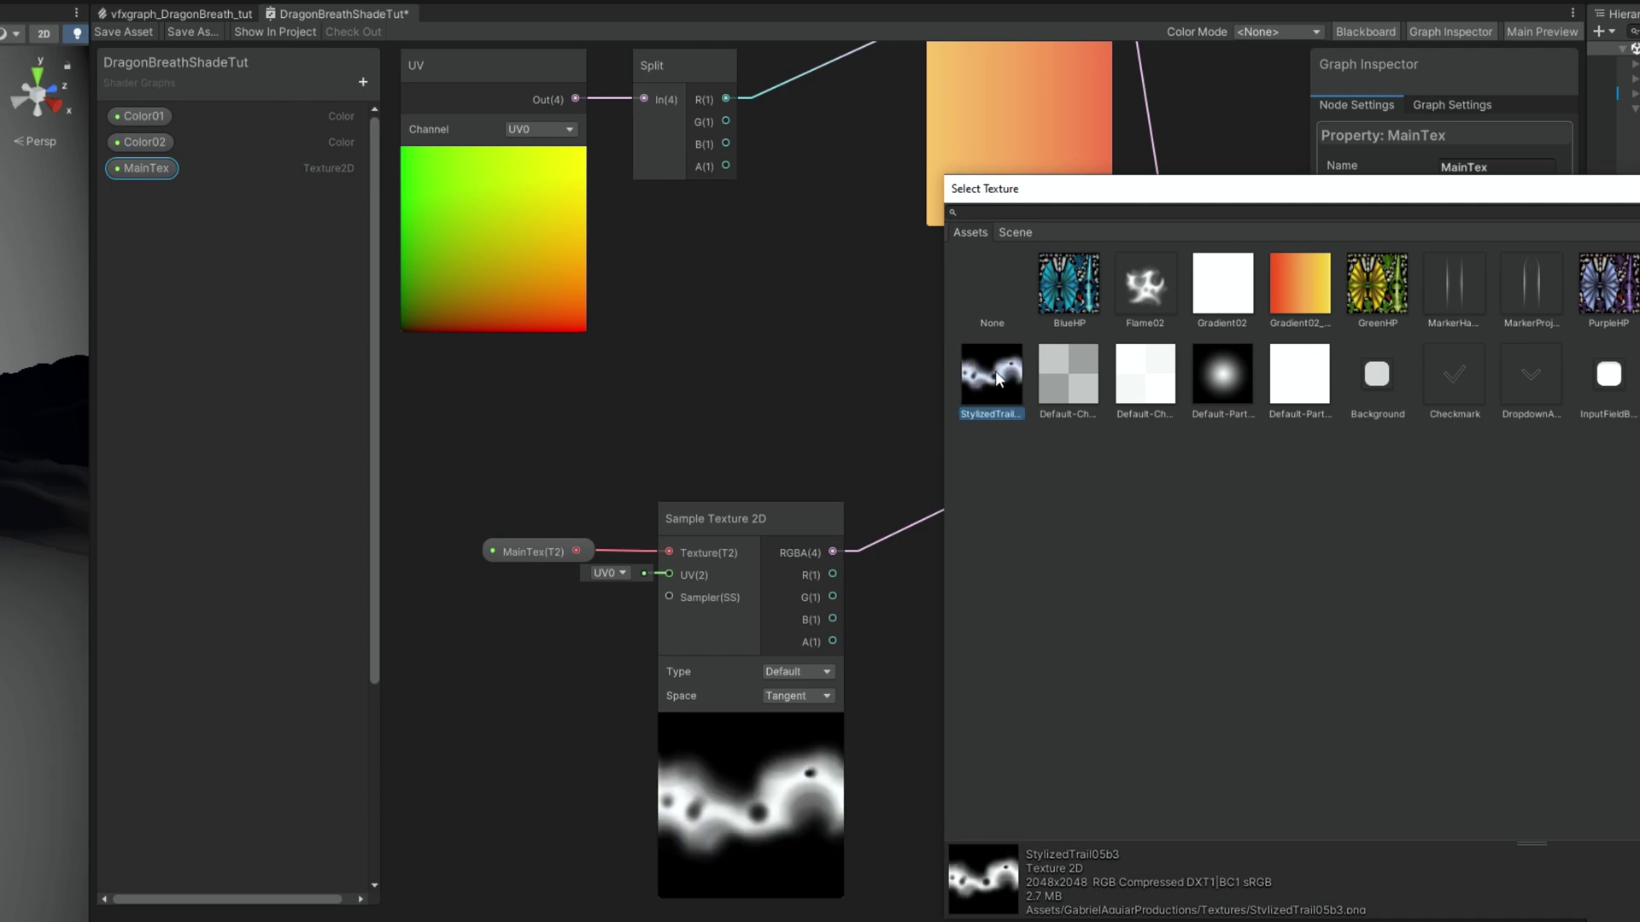
pyautogui.doubleClick(996, 370)
pyautogui.moveTo(939, 700); pyautogui.dragTo(699, 766, button='middle')
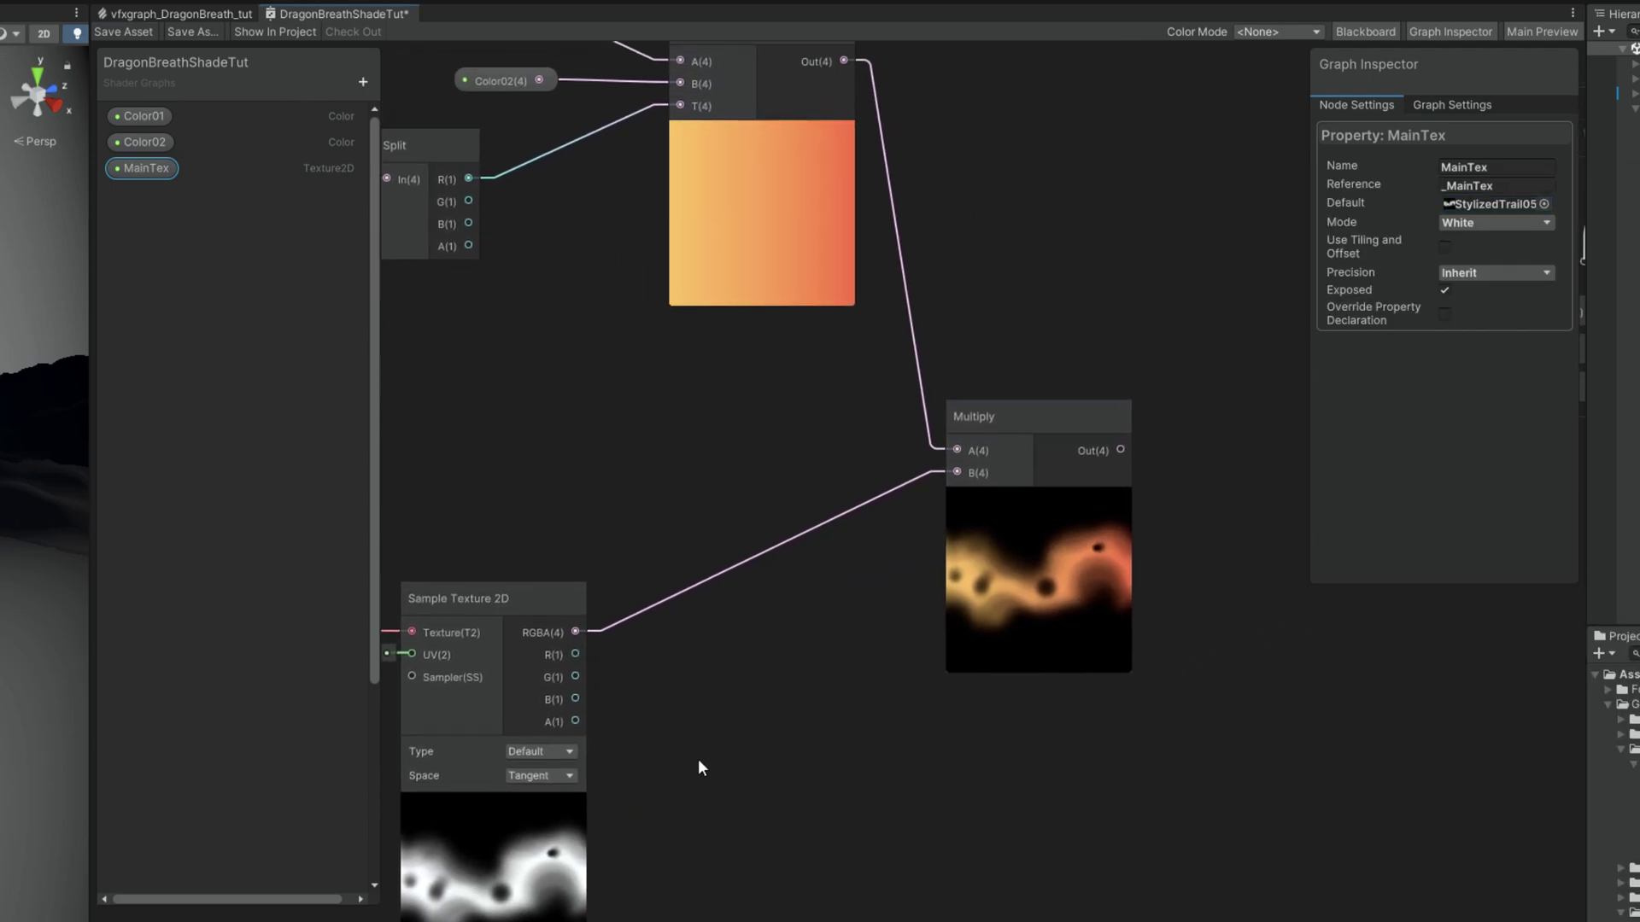
# Step: Add a Tiling And Offset node below the MainTex node and connect its output to the Sample Texture 2D node's UV input
pyautogui.click(895, 736)
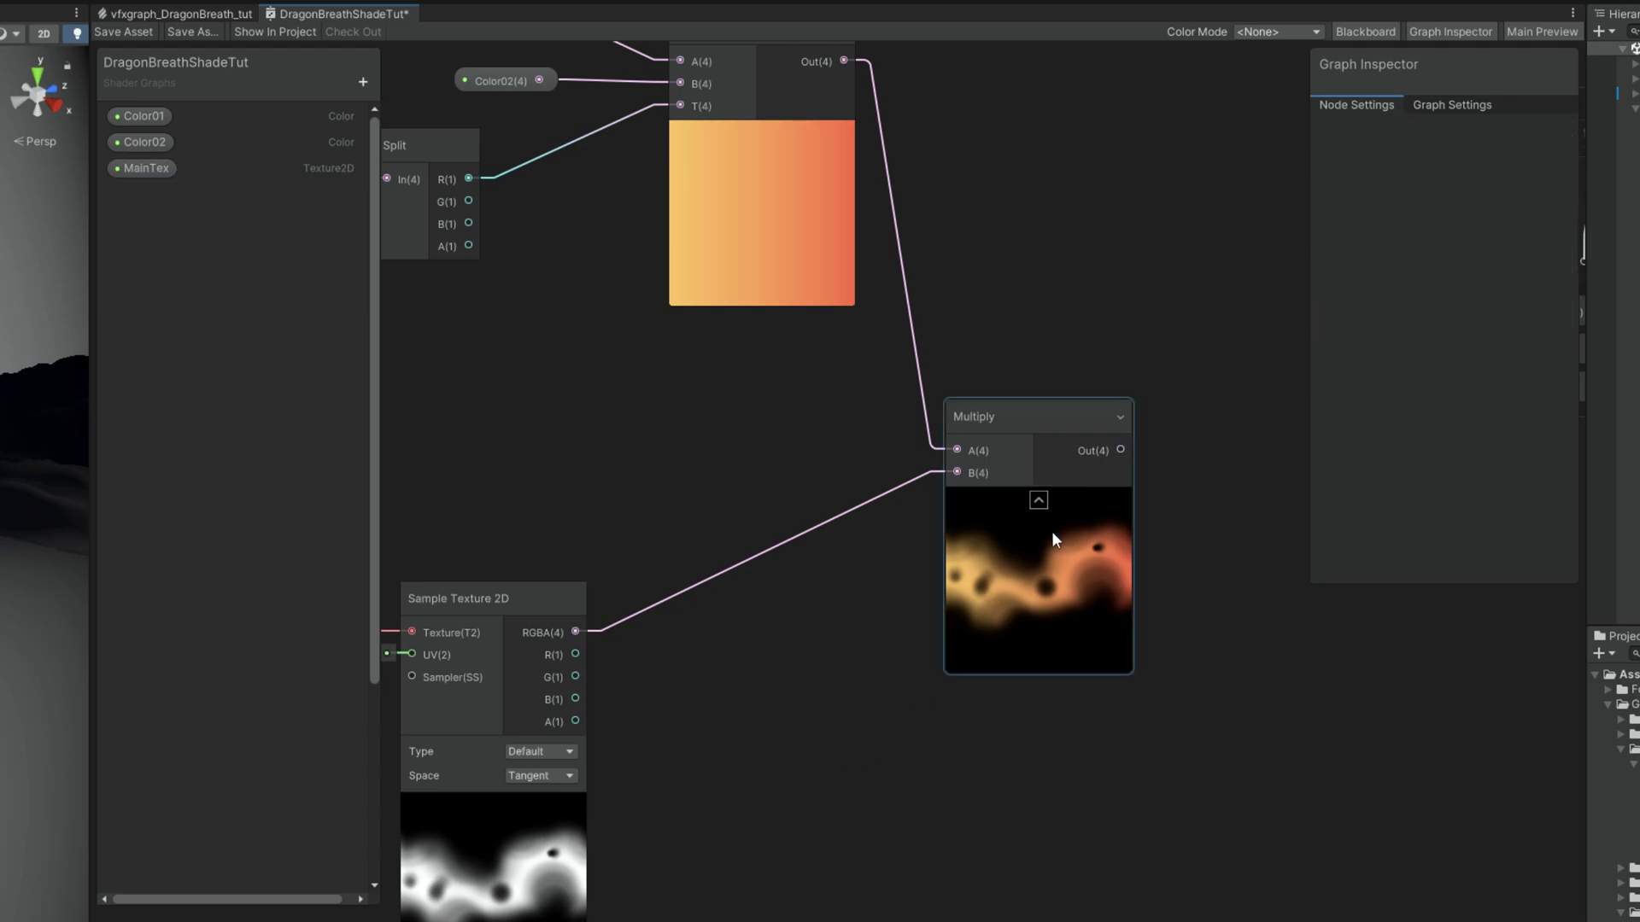
pyautogui.moveTo(674, 479); pyautogui.dragTo(1329, 356, button='middle')
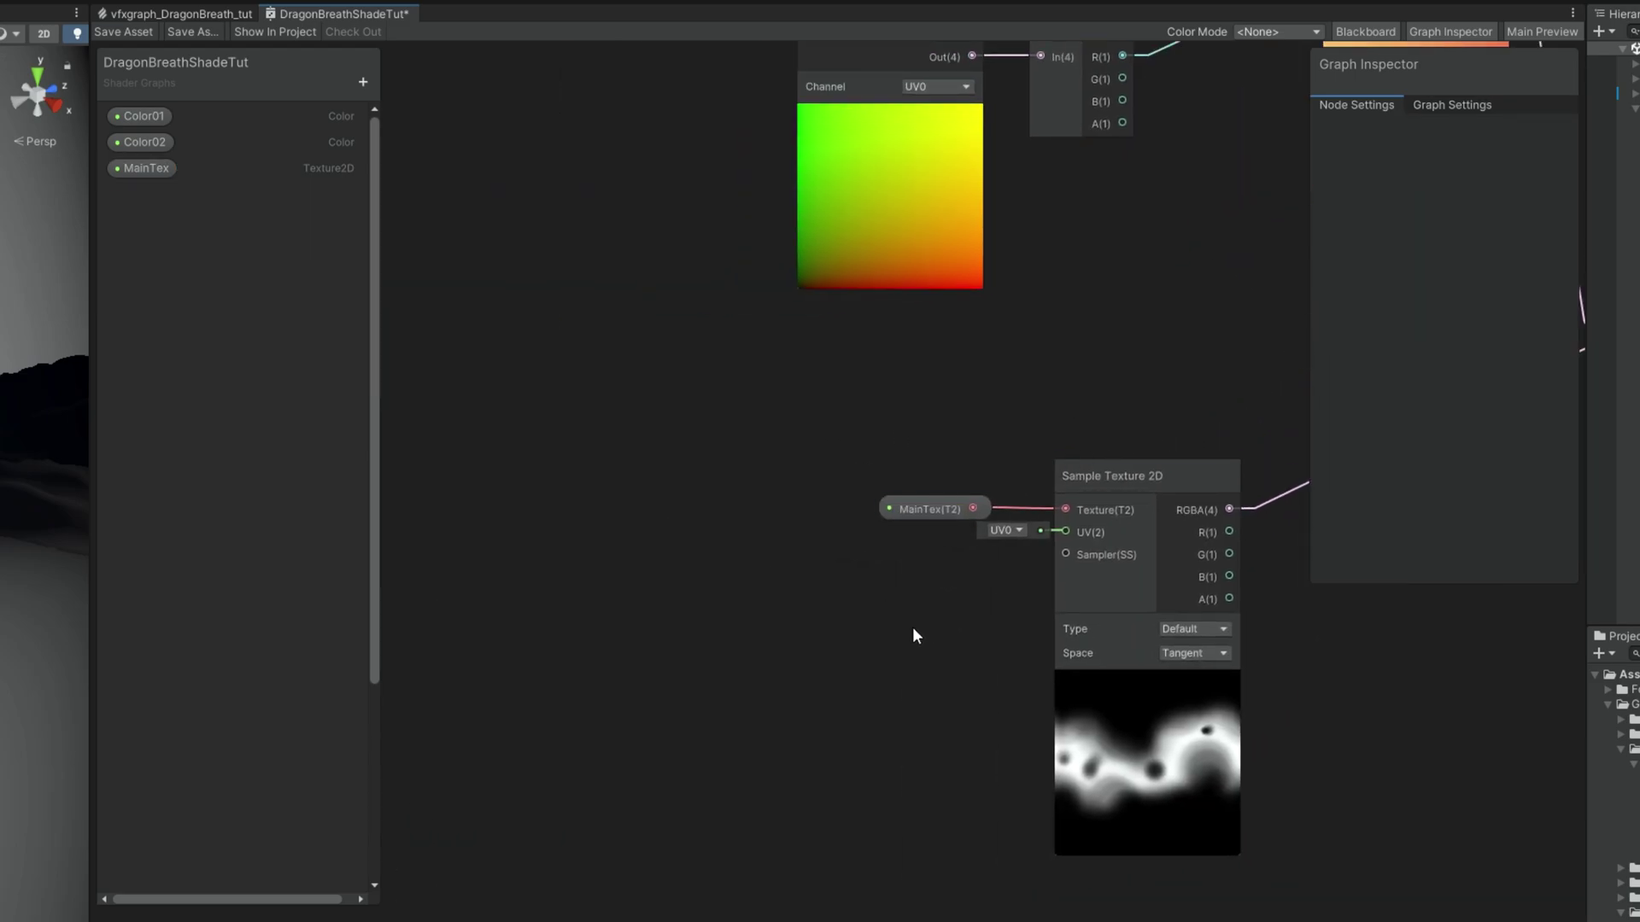
pyautogui.moveTo(570, 643); pyautogui.dragTo(791, 597, button='middle')
pyautogui.press('space')
pyautogui.write('til')
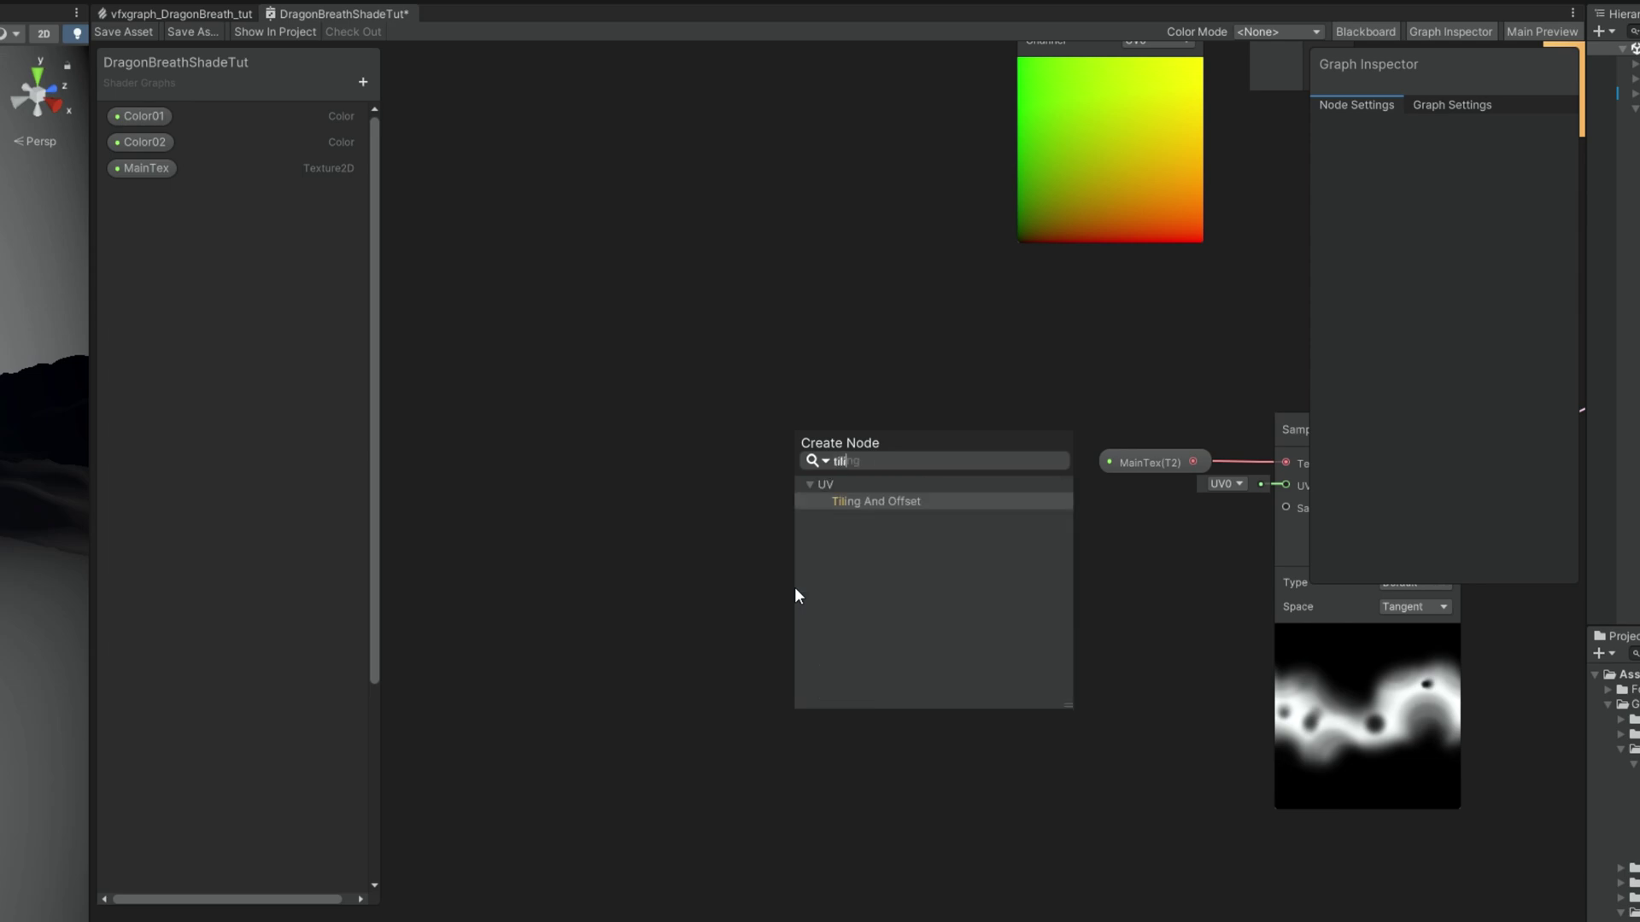
pyautogui.press('Return')
pyautogui.moveTo(885, 628); pyautogui.dragTo(1286, 485)
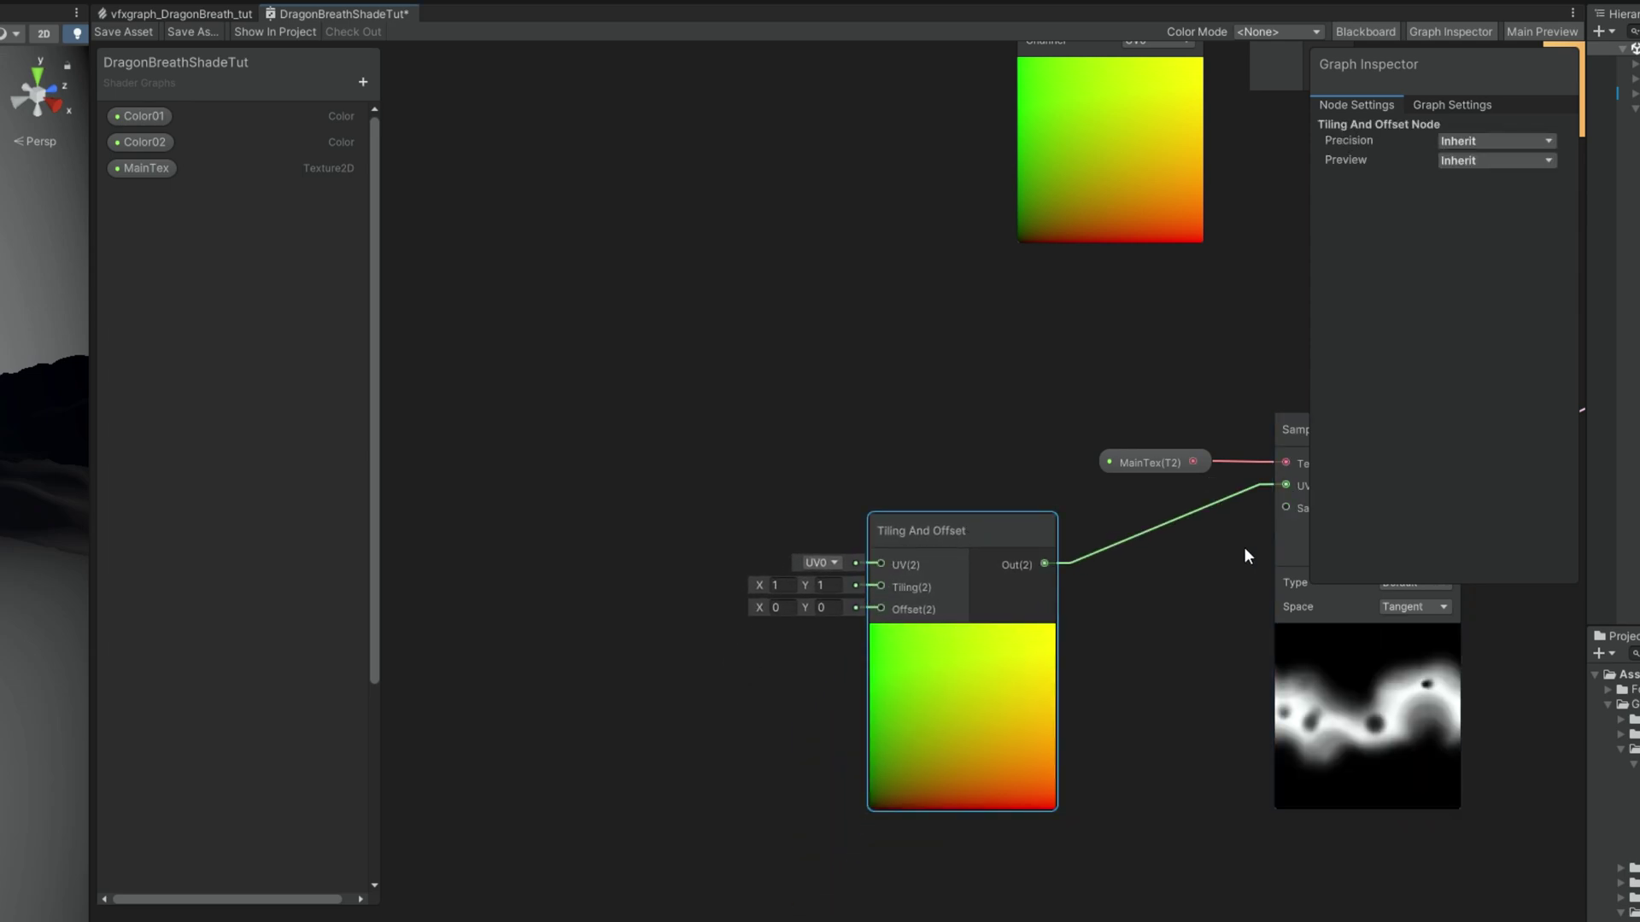
# Step: Add two Vector 2 properties named MainTexTiling and MainTexSpeed
pyautogui.click(362, 83)
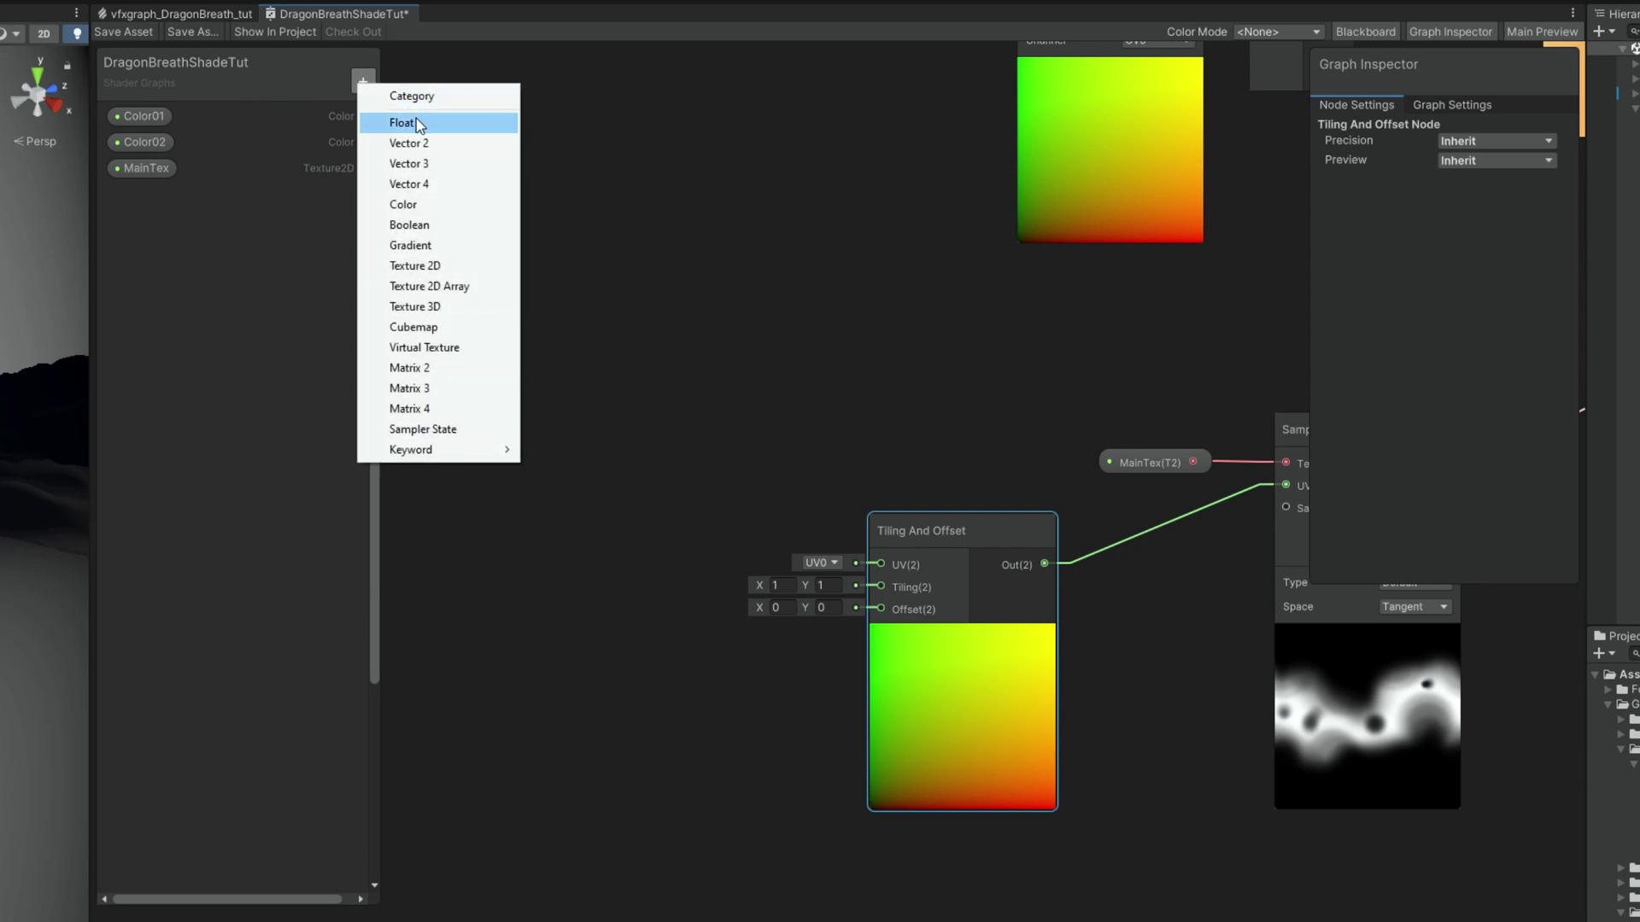
pyautogui.click(413, 142)
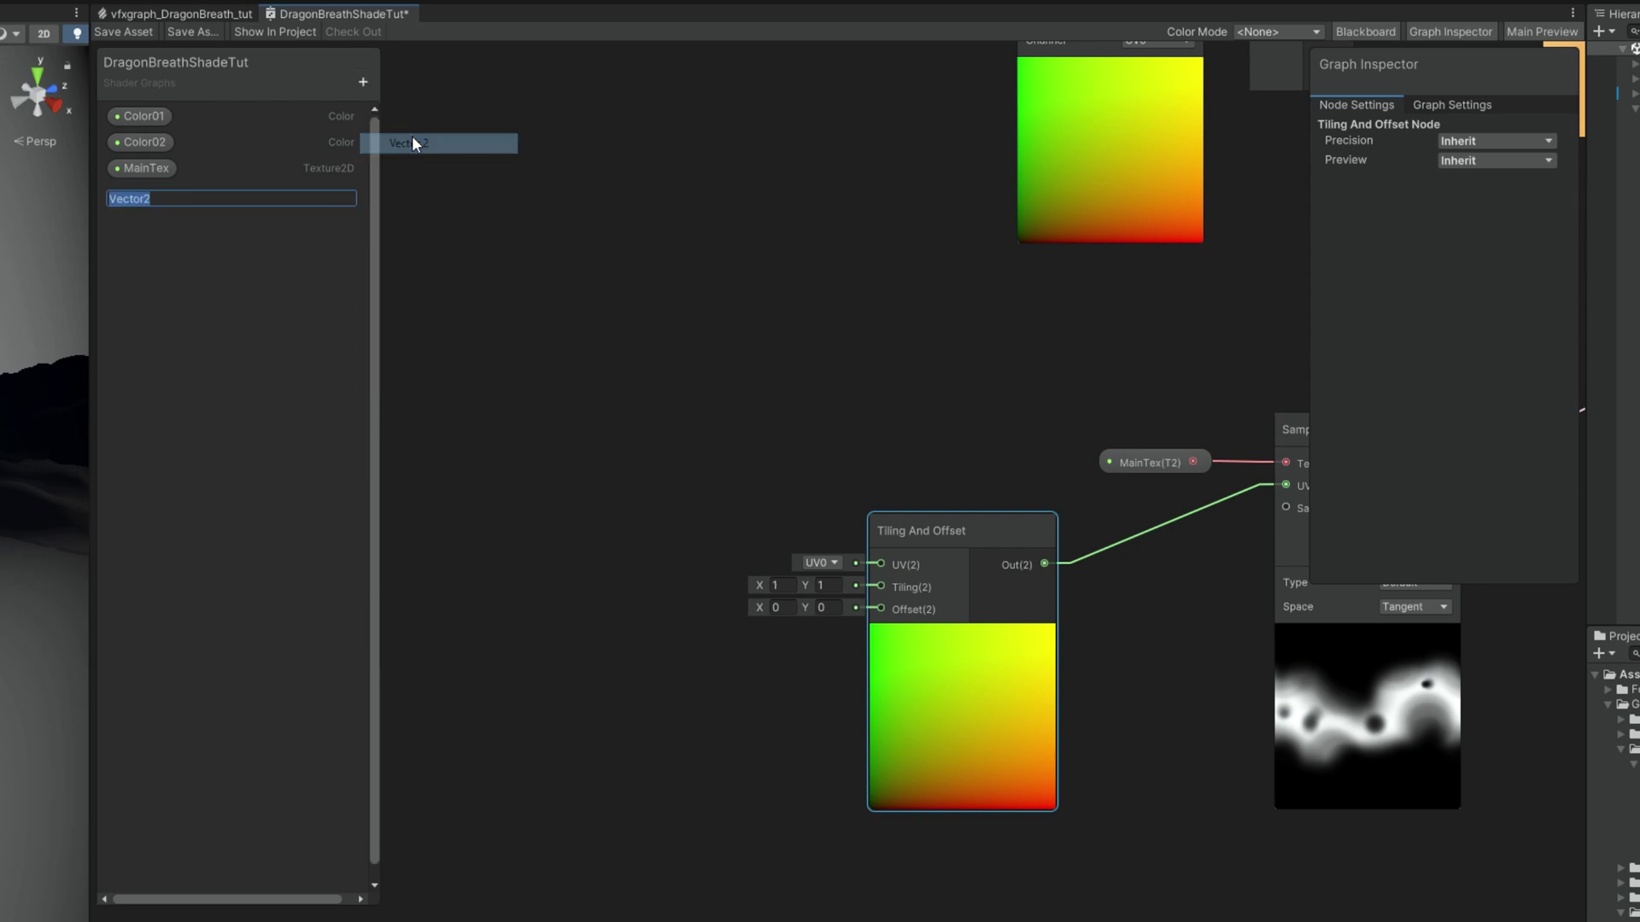
pyautogui.write('MainTexTiling')
pyautogui.press('Return')
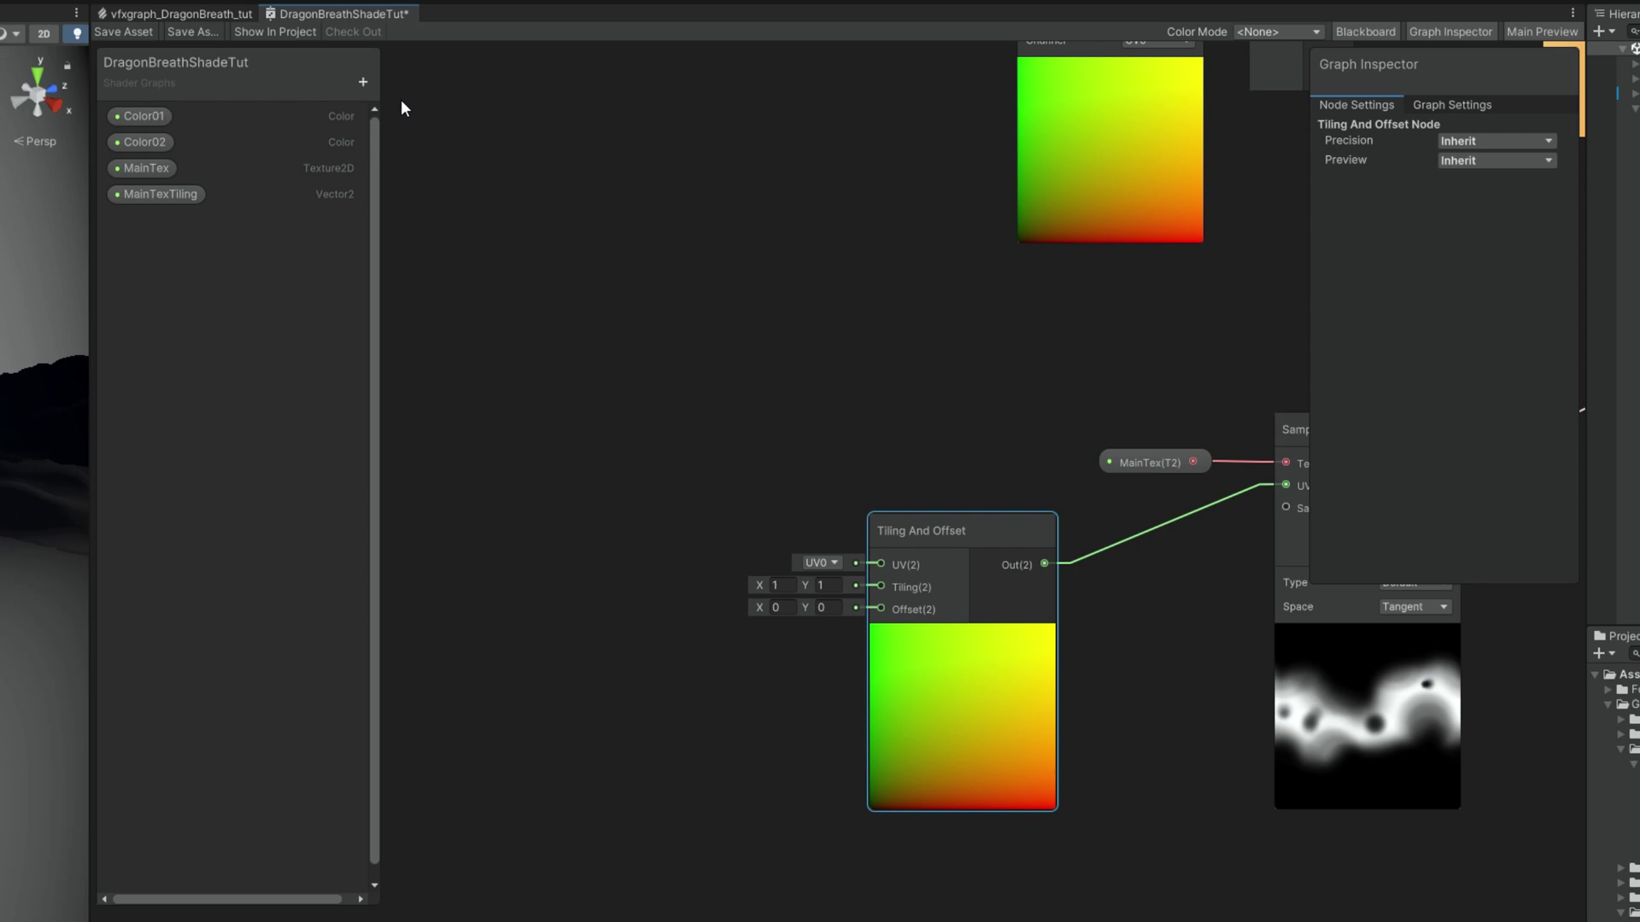
pyautogui.click(364, 83)
pyautogui.click(432, 141)
pyautogui.write('M')
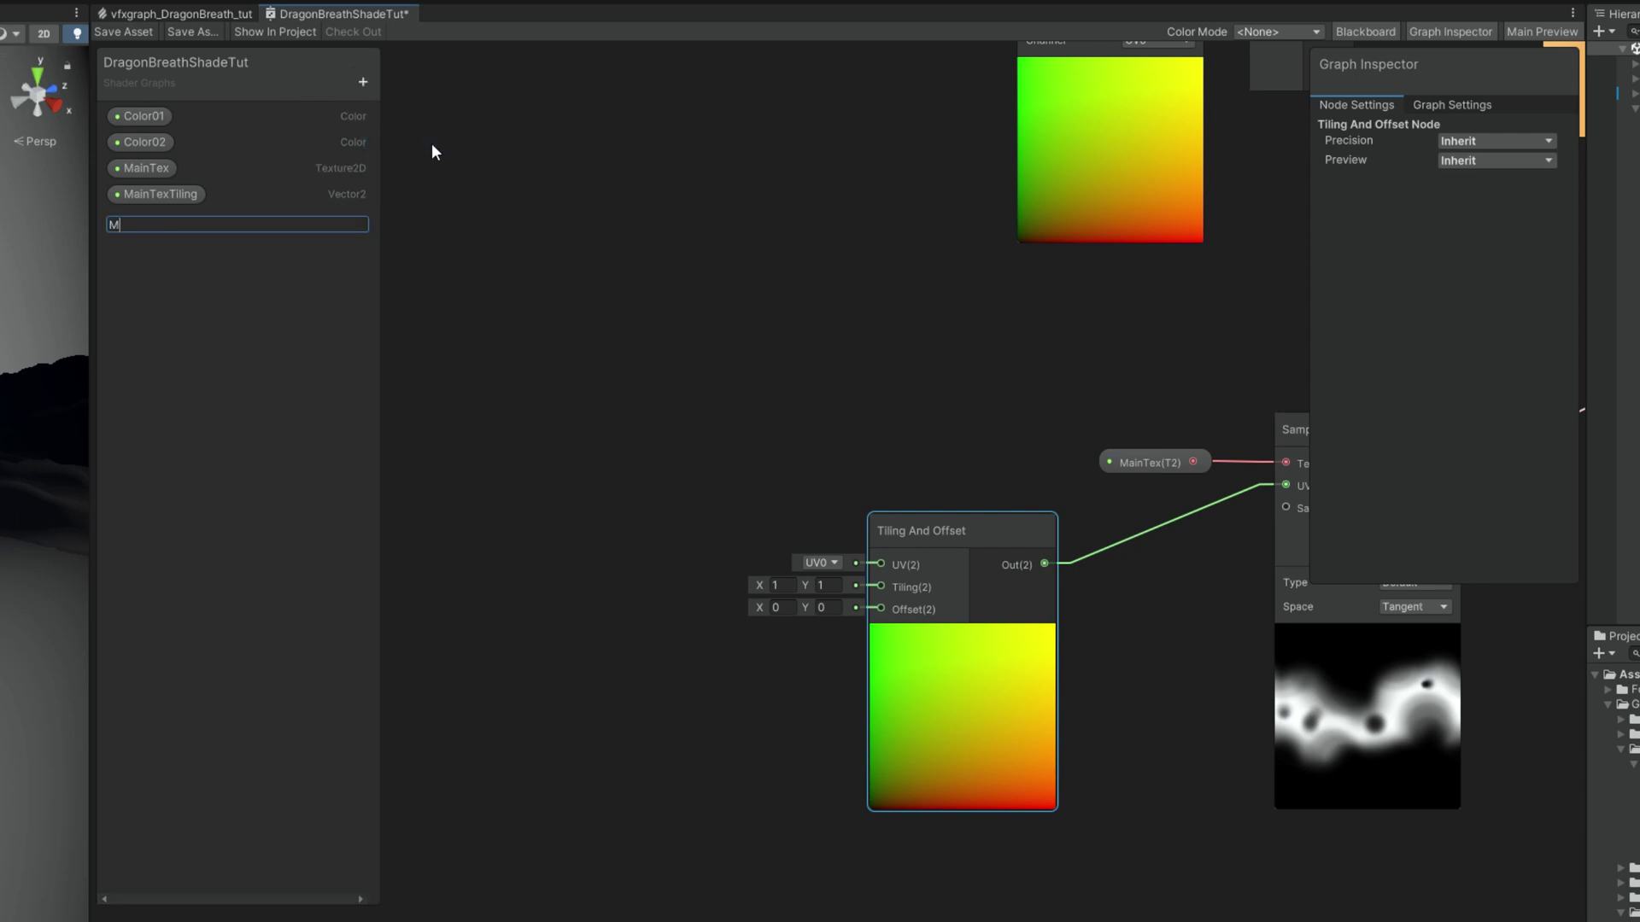
pyautogui.write('ainTexSpeed')
pyautogui.press('Return')
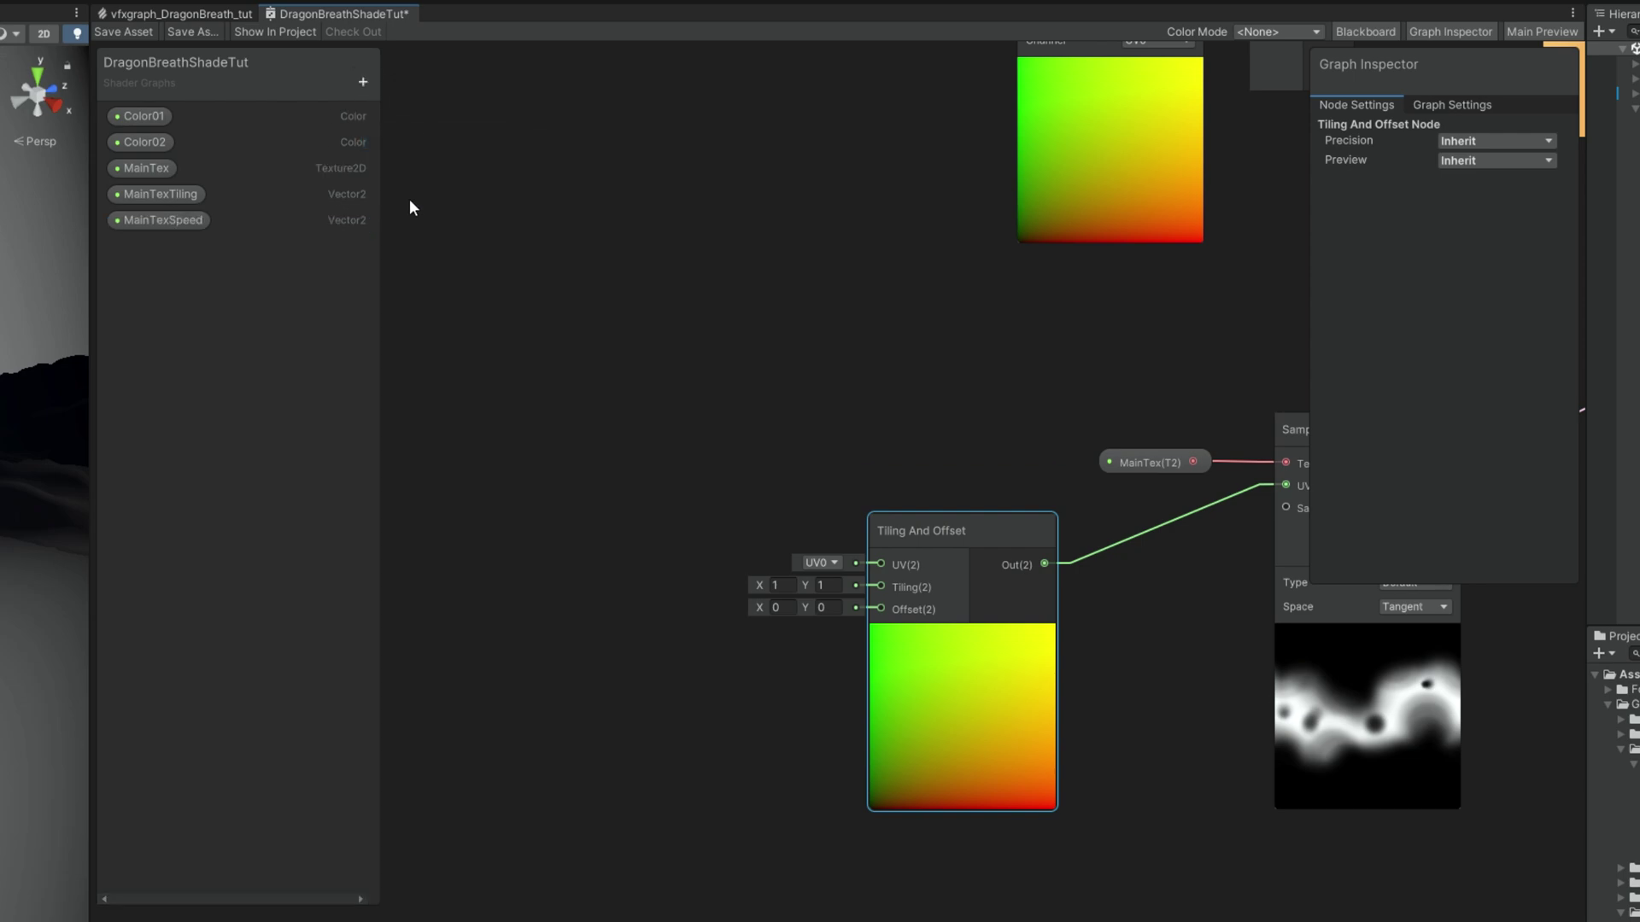
# Step: Set MainTexTiling's default to X 1, Y 1 and connect its node to the Tiling input of Tiling And Offset
pyautogui.click(144, 196)
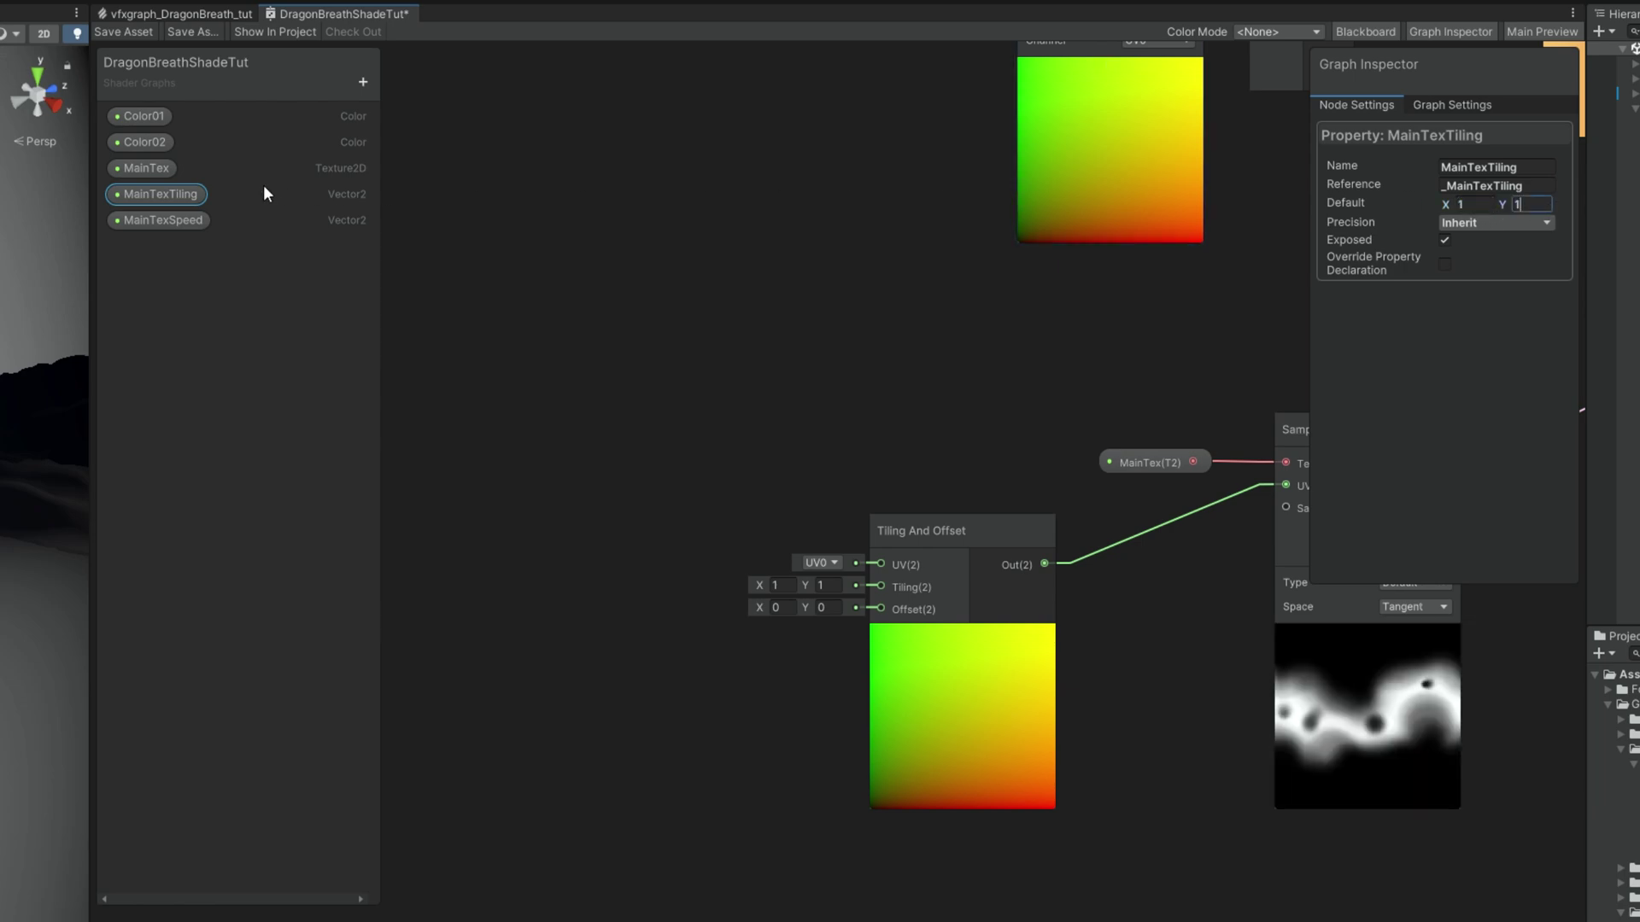
pyautogui.moveTo(164, 208); pyautogui.dragTo(858, 583)
pyautogui.moveTo(562, 542); pyautogui.dragTo(598, 559)
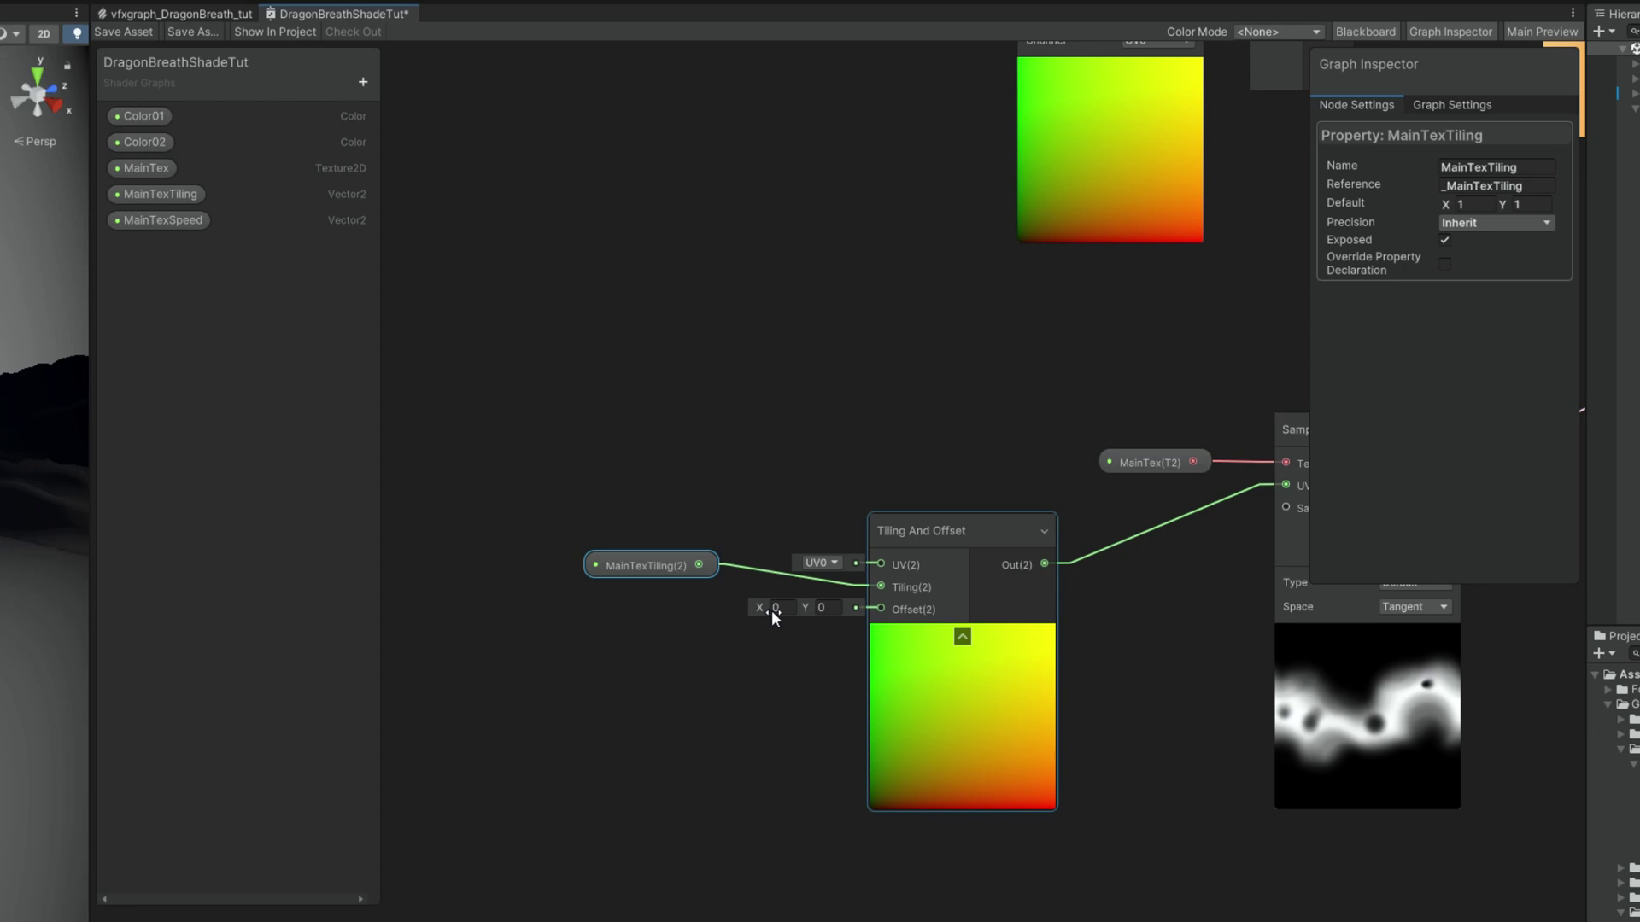
# Step: Test an X offset of about 0.54 on the Tiling And Offset node and reset it to 0
pyautogui.moveTo(760, 608)
pyautogui.mouseDown()
pyautogui.moveTo(818, 609)
pyautogui.moveTo(744, 604)
pyautogui.moveTo(783, 607)
pyautogui.mouseUp()
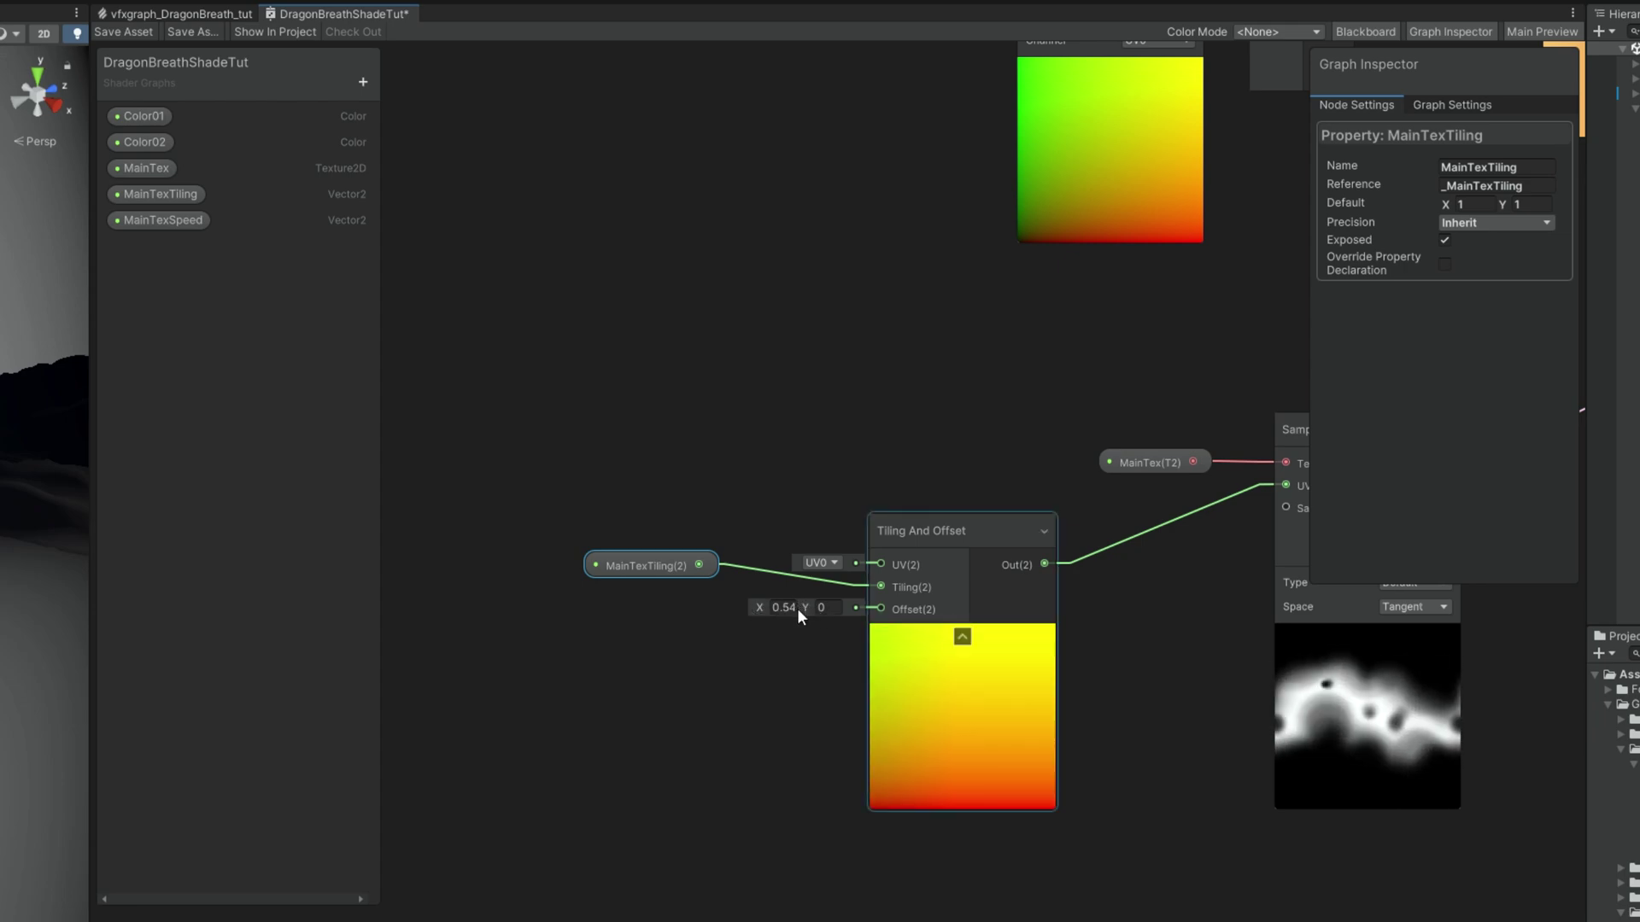
pyautogui.click(788, 608)
pyautogui.write('0')
# Step: Add a Time node below MainTexTiling and connect its Time output to a new Multiply node
pyautogui.moveTo(740, 540); pyautogui.dragTo(891, 512, button='middle')
pyautogui.click(581, 680)
pyautogui.press('space')
pyautogui.write('time')
pyautogui.press('Return')
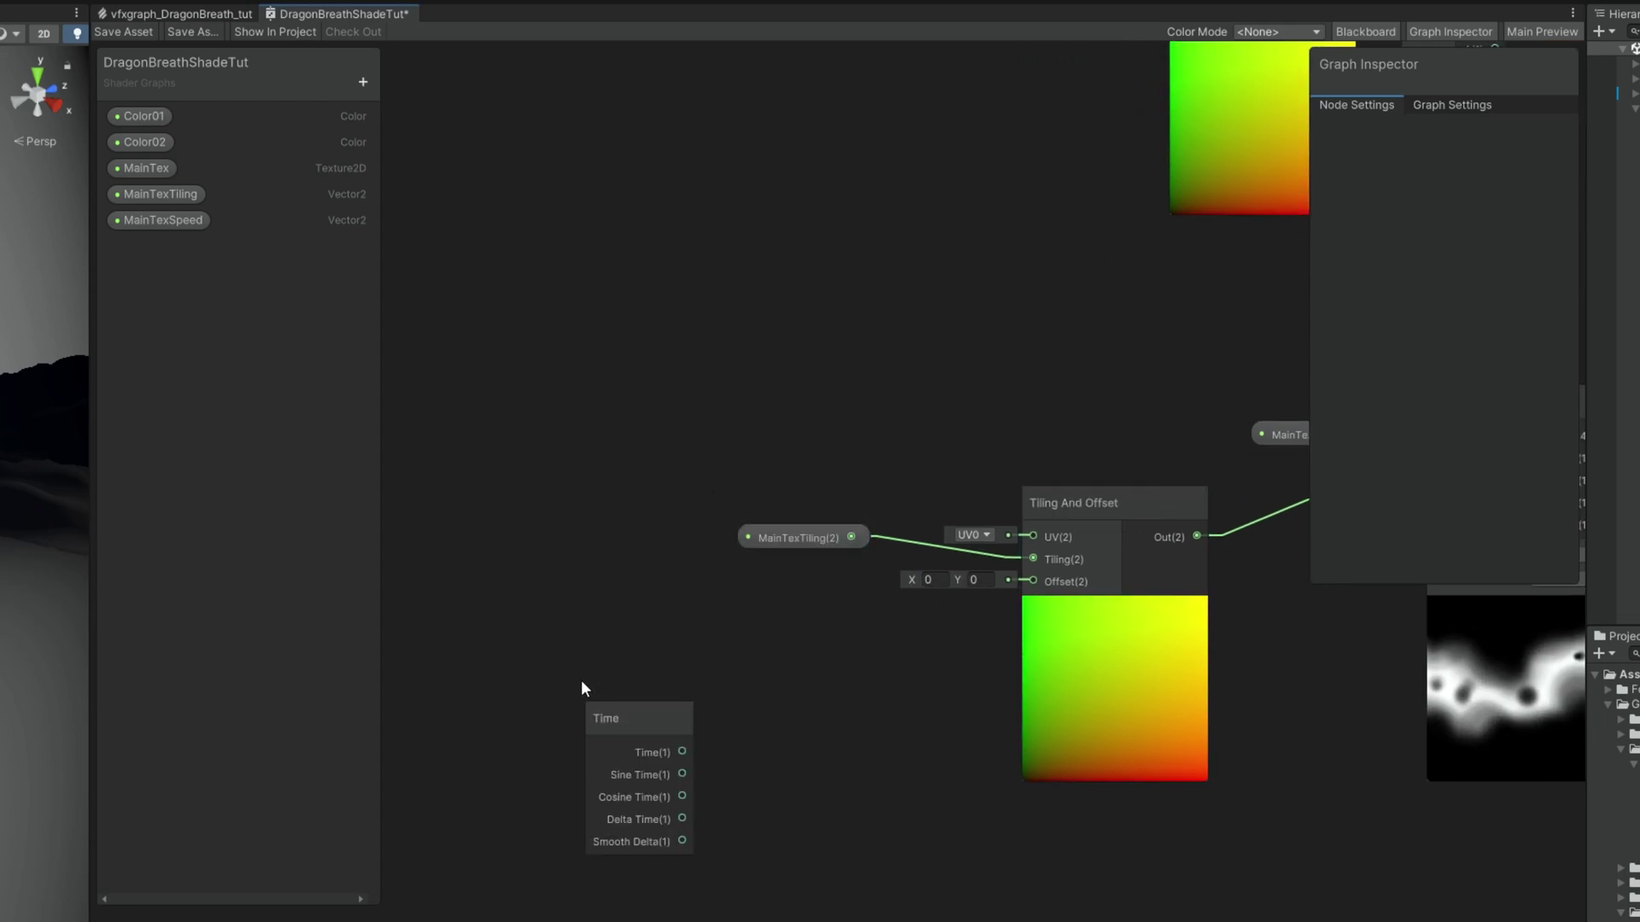
pyautogui.moveTo(682, 751); pyautogui.dragTo(781, 888)
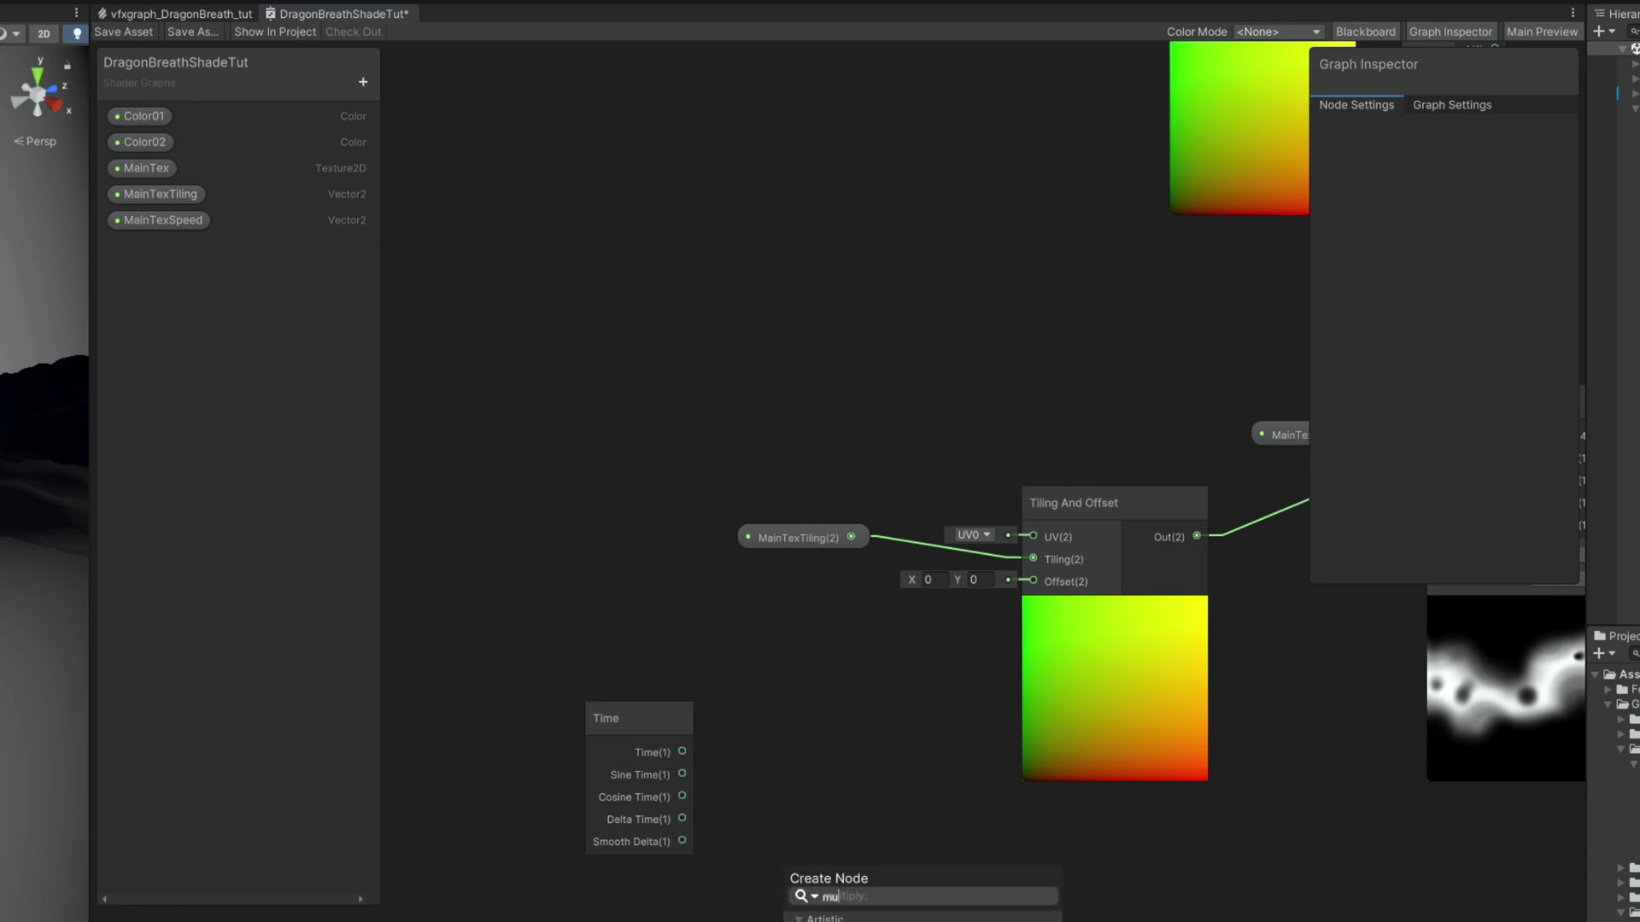
pyautogui.write('mu')
pyautogui.press('Return')
# Step: Connect a MainTexSpeed node to the B input of Time's Multiply node and feed Multiply's output into the Tiling And Offset node's Offset input
pyautogui.click(167, 223)
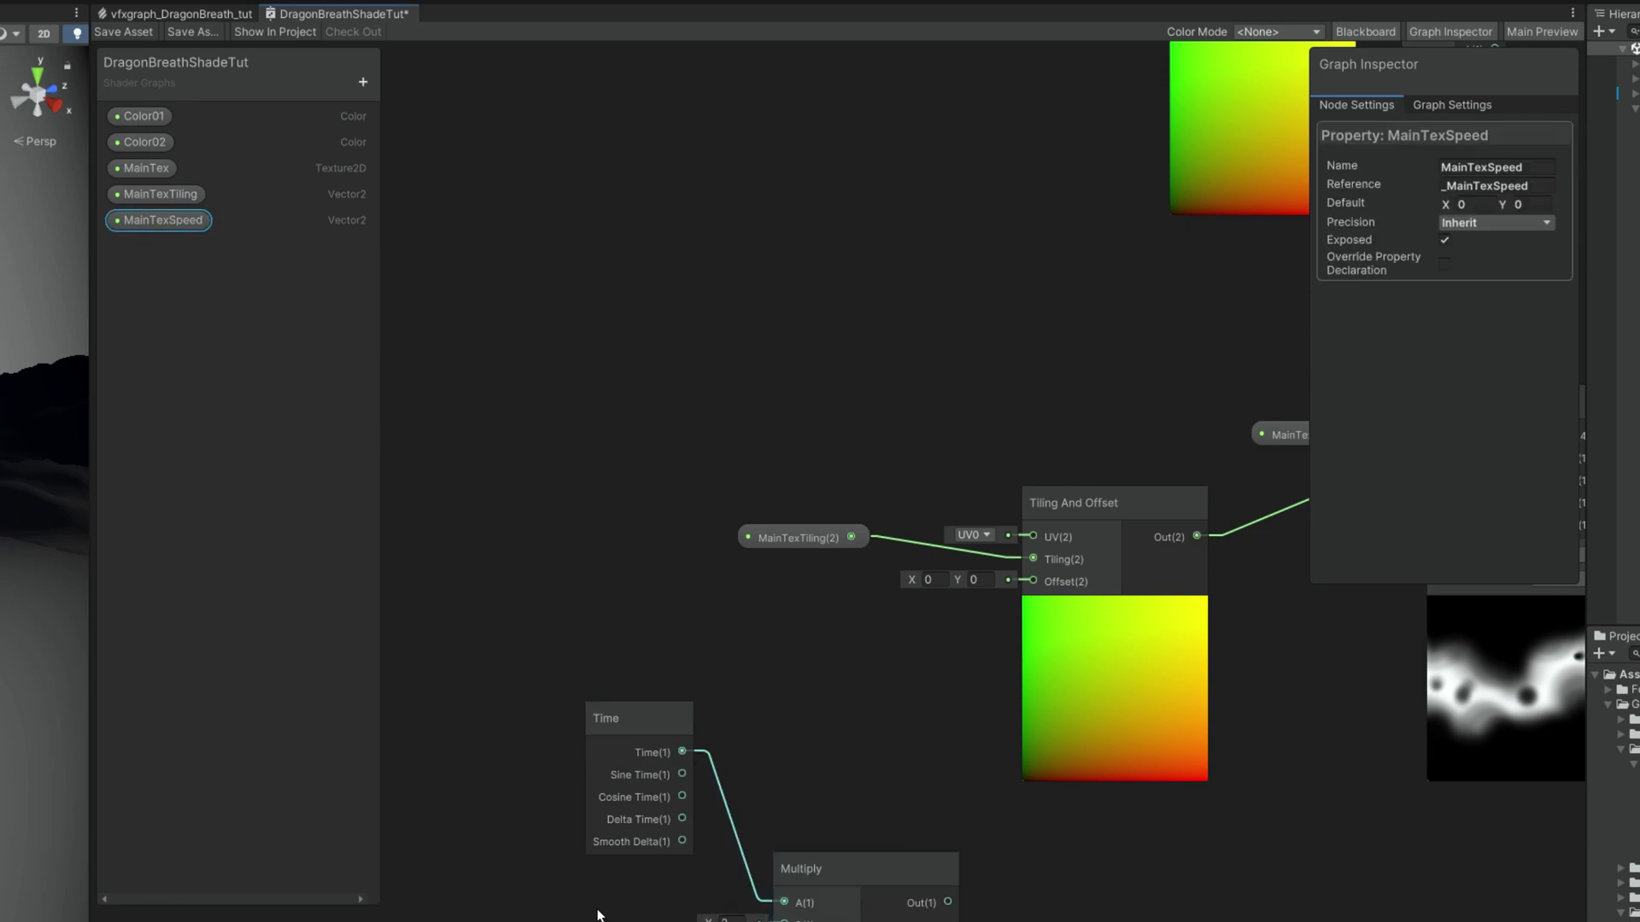
pyautogui.moveTo(841, 699); pyautogui.dragTo(598, 921)
pyautogui.moveTo(806, 881); pyautogui.dragTo(700, 669)
pyautogui.click(634, 679)
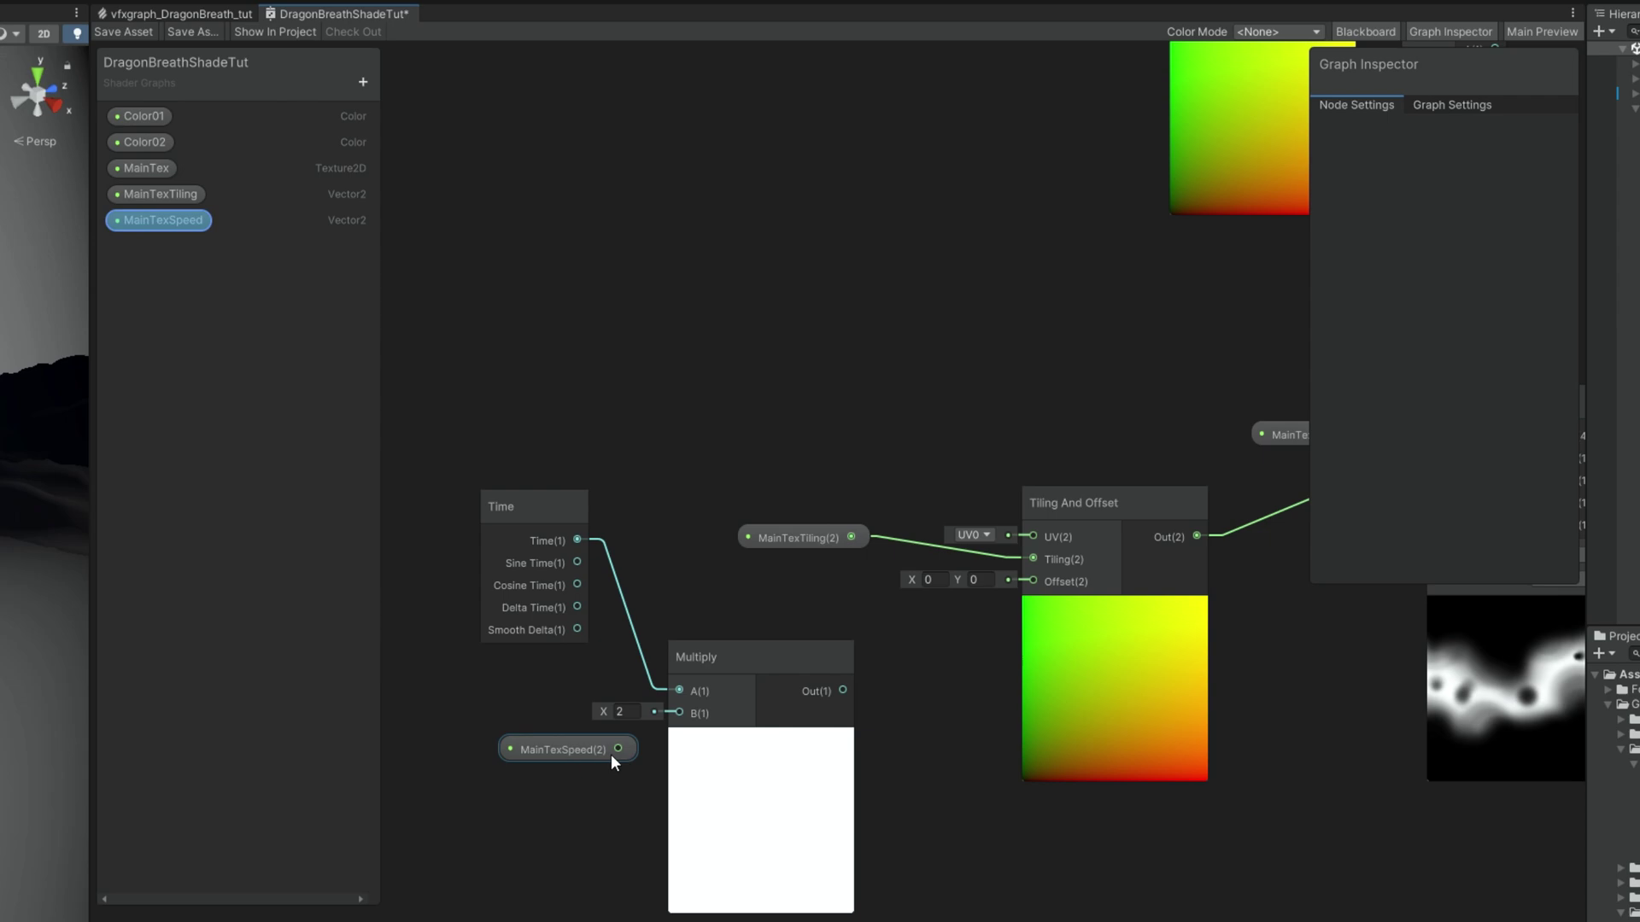
pyautogui.moveTo(618, 749); pyautogui.dragTo(679, 712)
pyautogui.moveTo(843, 691); pyautogui.dragTo(1032, 581)
# Step: Collapse the Multiply preview and arrange the Time, MainTexSpeed and Multiply nodes close to Tiling And Offset
pyautogui.click(761, 739)
pyautogui.moveTo(781, 771); pyautogui.dragTo(555, 606)
pyautogui.moveTo(731, 664); pyautogui.dragTo(820, 700)
pyautogui.click(564, 496)
pyautogui.moveTo(617, 543); pyautogui.dragTo(634, 596)
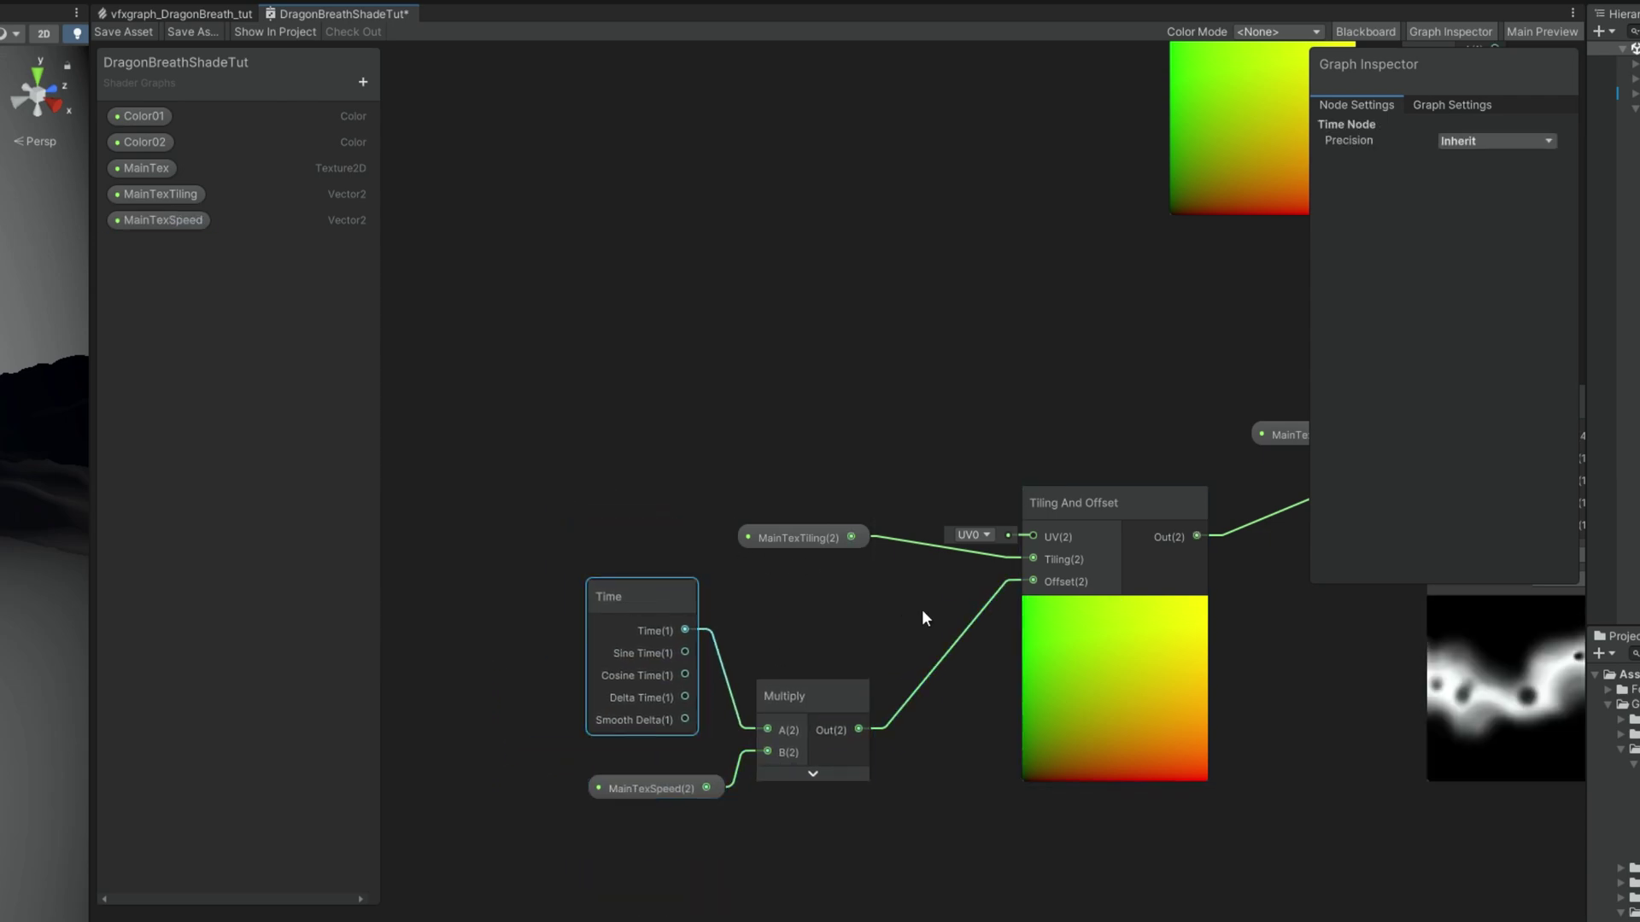
# Step: Set the MainTexSpeed property's default X value to -0.5
pyautogui.moveTo(936, 615); pyautogui.dragTo(410, 658, button='middle')
pyautogui.click(176, 216)
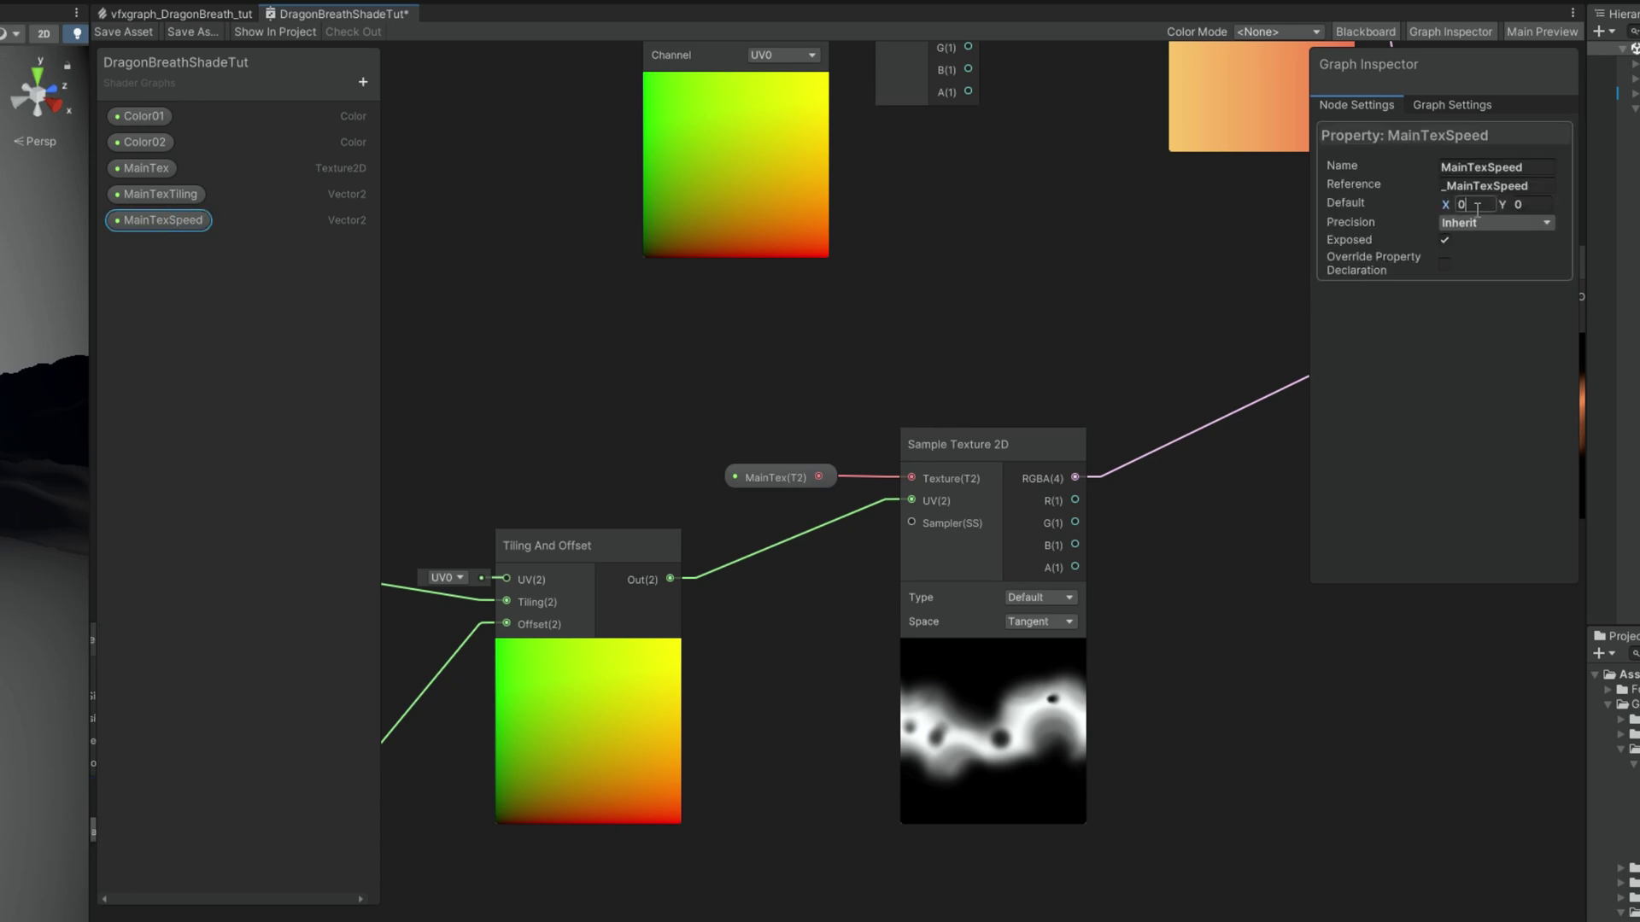
pyautogui.write('-.5')
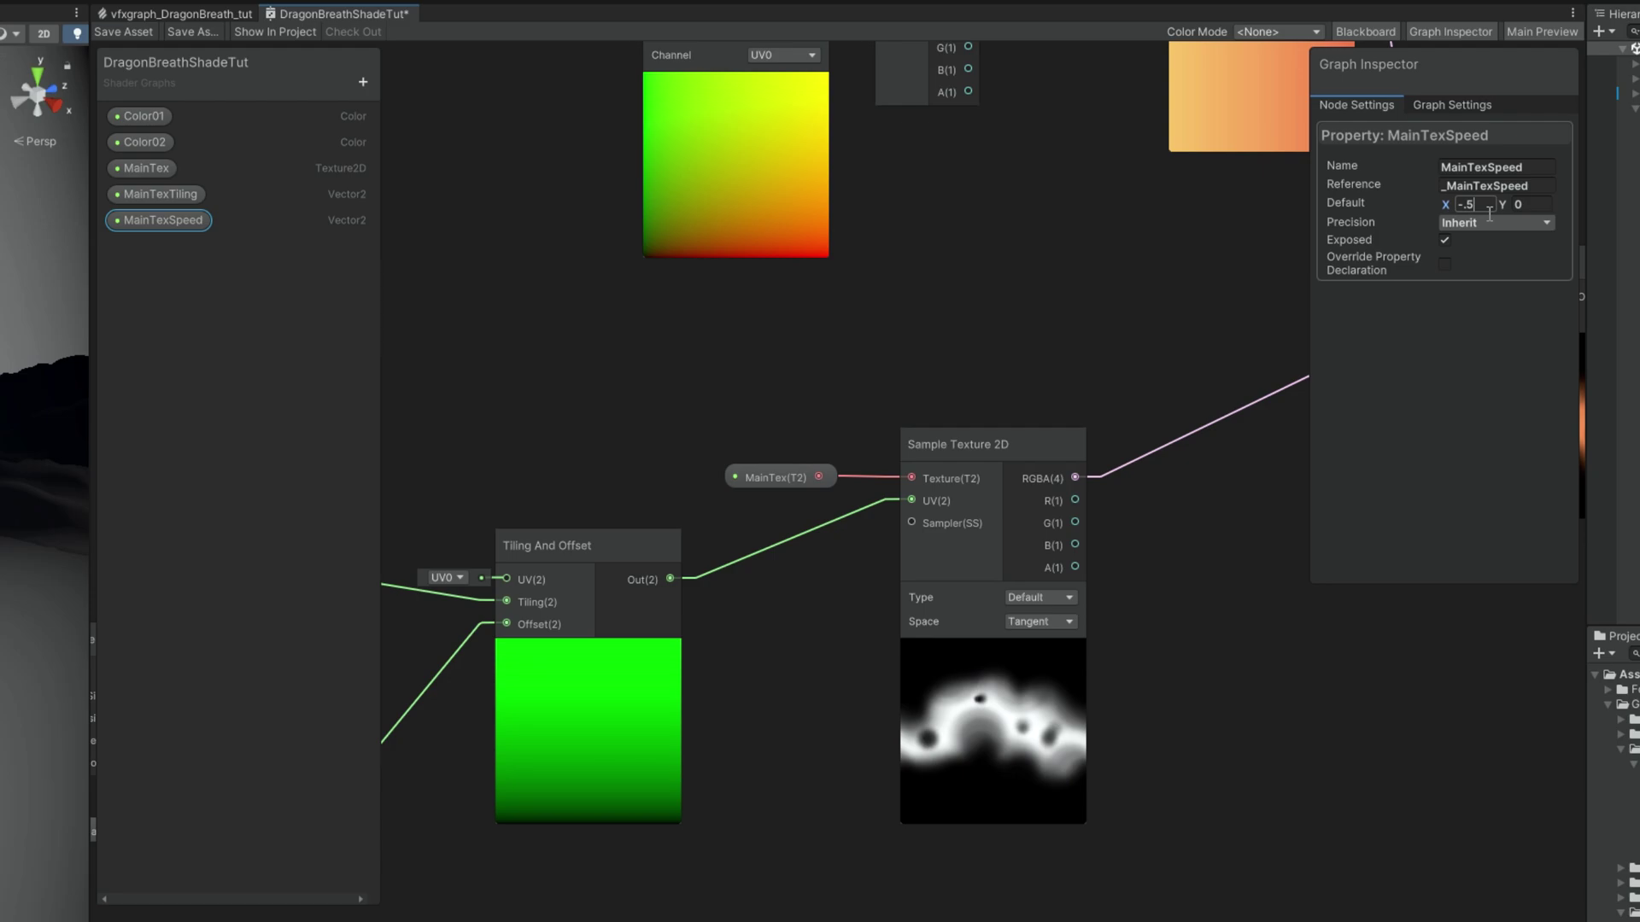
# Step: Connect the output of the Multiply node combining gradient and texture to the Fragment block's Base Color
pyautogui.moveTo(1179, 299); pyautogui.dragTo(661, 351, button='middle')
pyautogui.moveTo(1184, 452); pyautogui.dragTo(962, 530, button='middle')
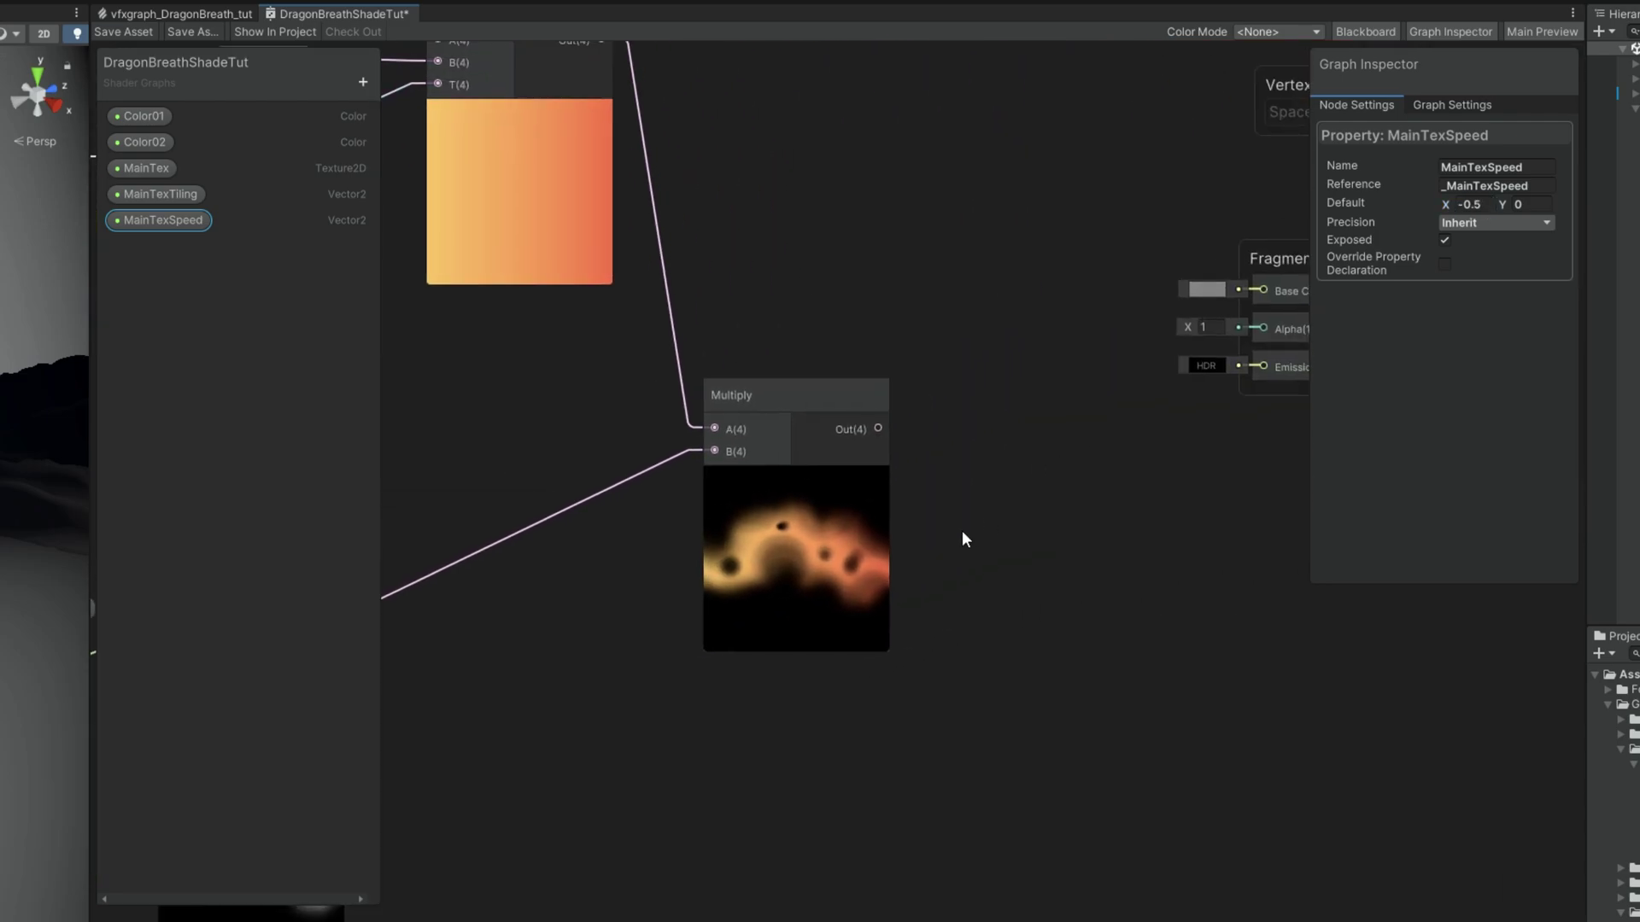
pyautogui.moveTo(877, 428); pyautogui.dragTo(1267, 285)
pyautogui.click(904, 296)
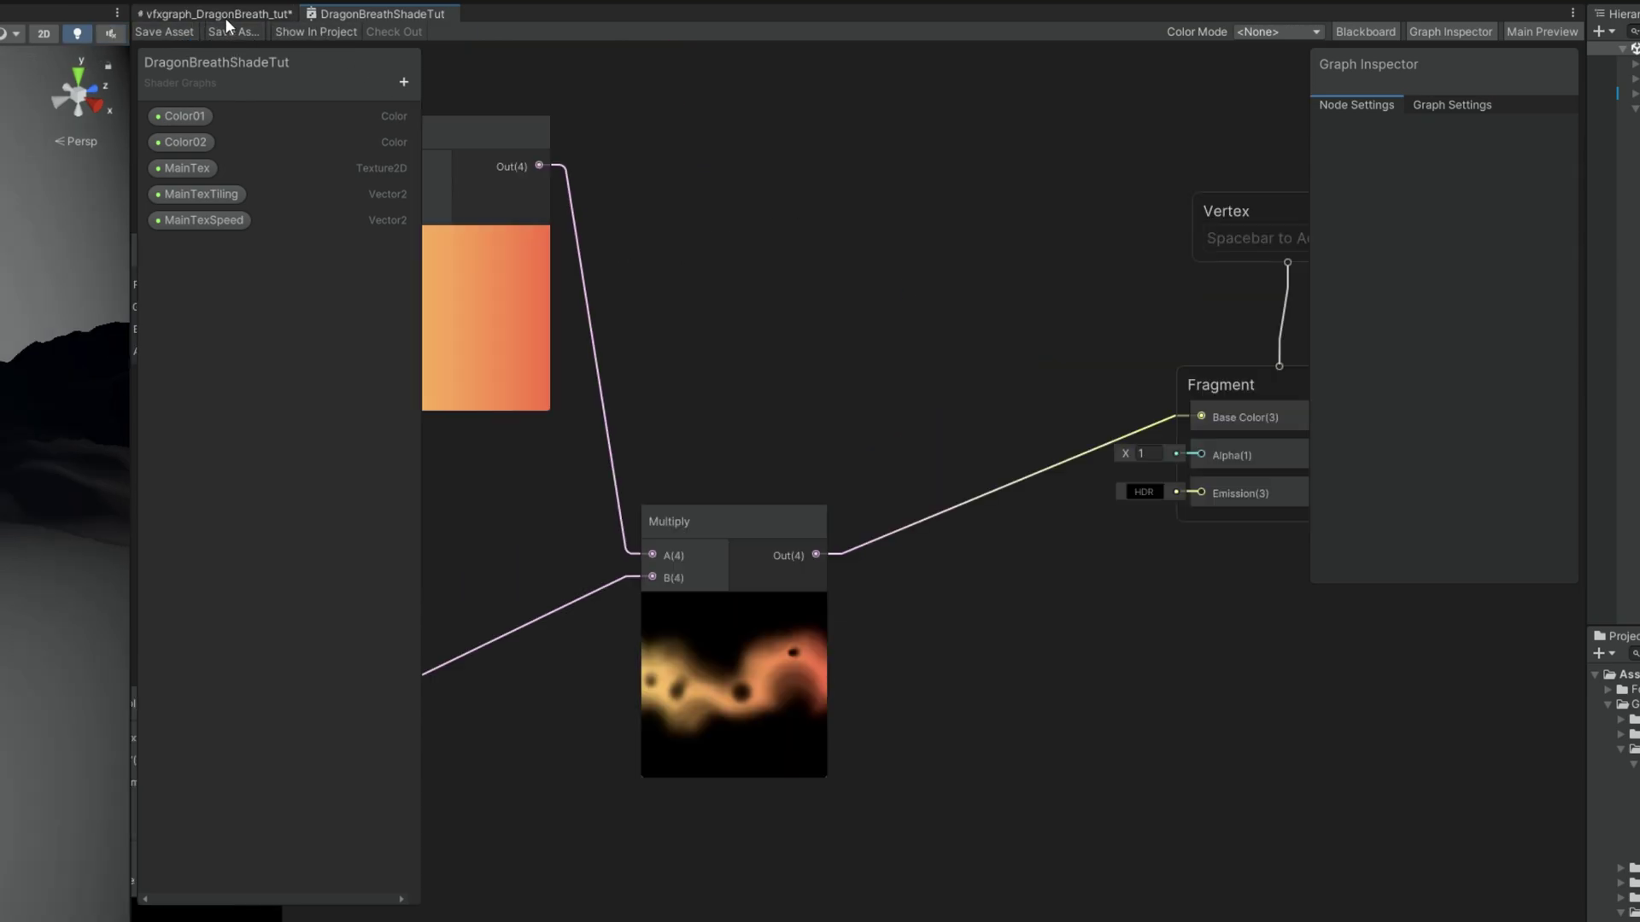
# Step: Switch to the vfxgraph_DragonBreath_tut graph and delete the Output Particle Quad context from the first system
pyautogui.click(226, 18)
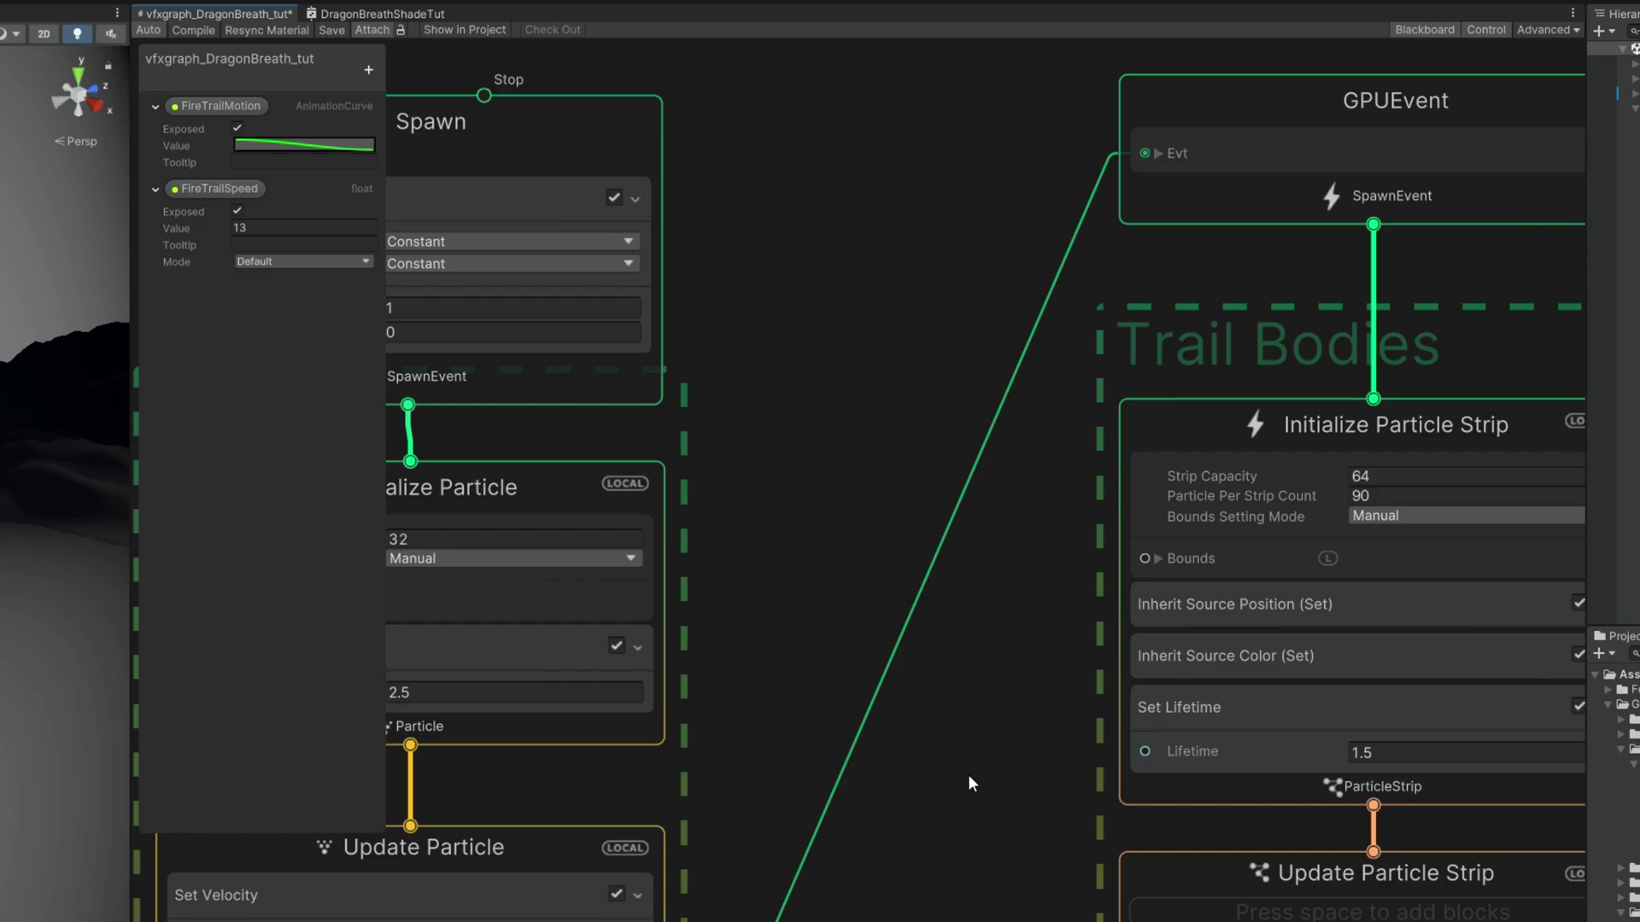
pyautogui.scroll(-6, 961, 808)
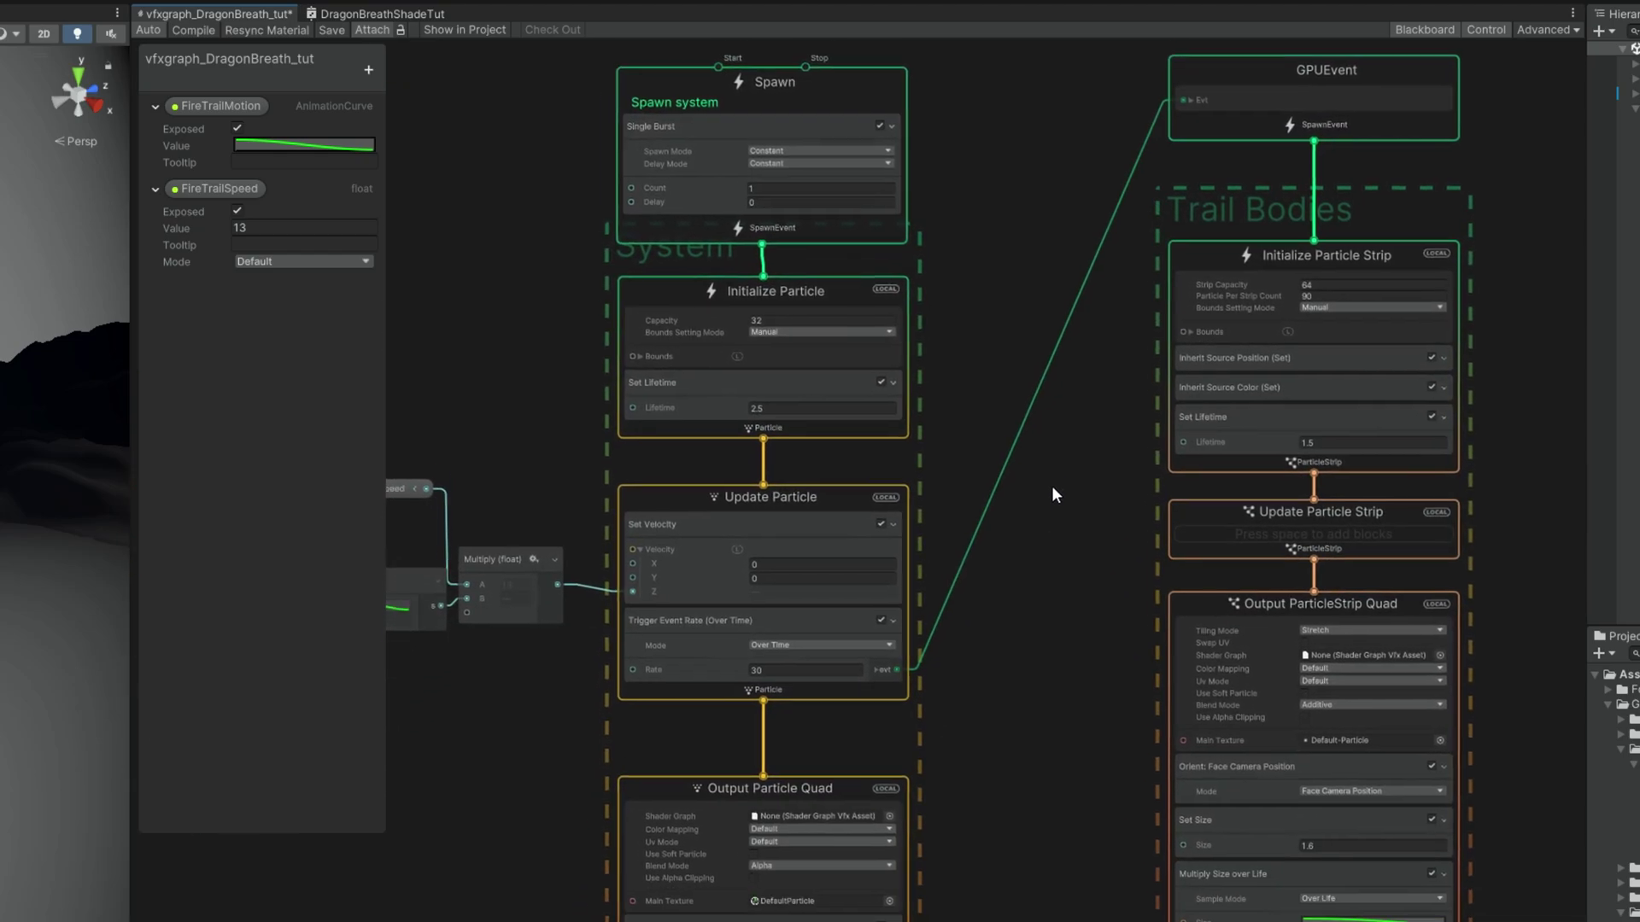
pyautogui.click(716, 755)
pyautogui.press('Delete')
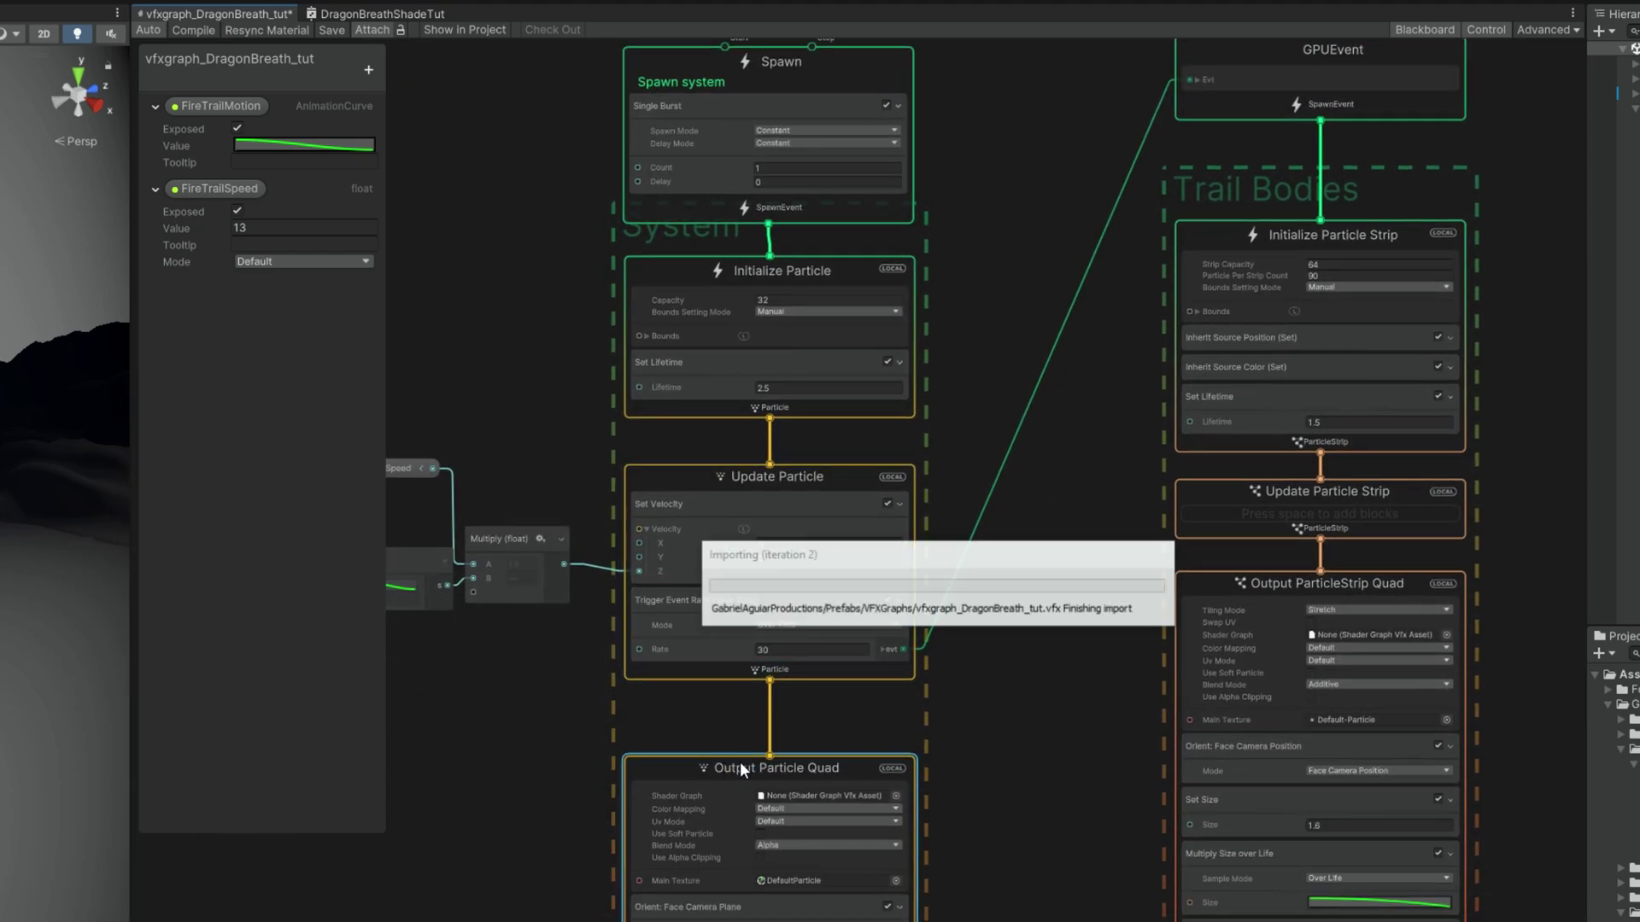
# Step: Assign DragonBreathShadeTut as the Shader Graph of the Trail Bodies' Output ParticleStrip Quad
pyautogui.click(1227, 627)
pyautogui.scroll(4, 1435, 615)
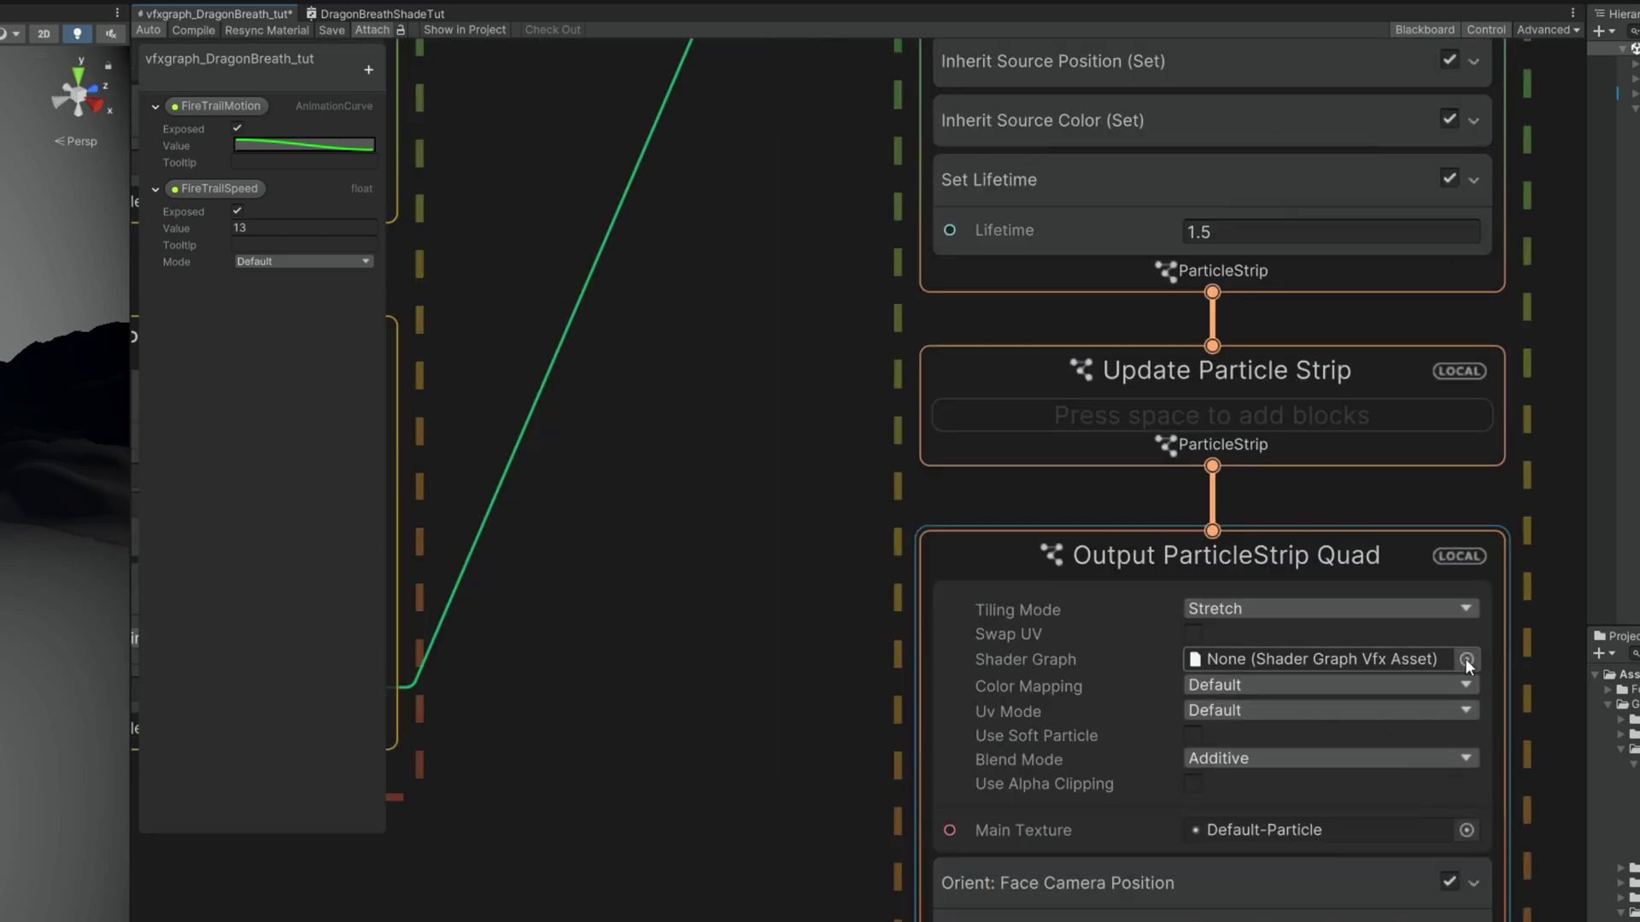
pyautogui.click(1466, 660)
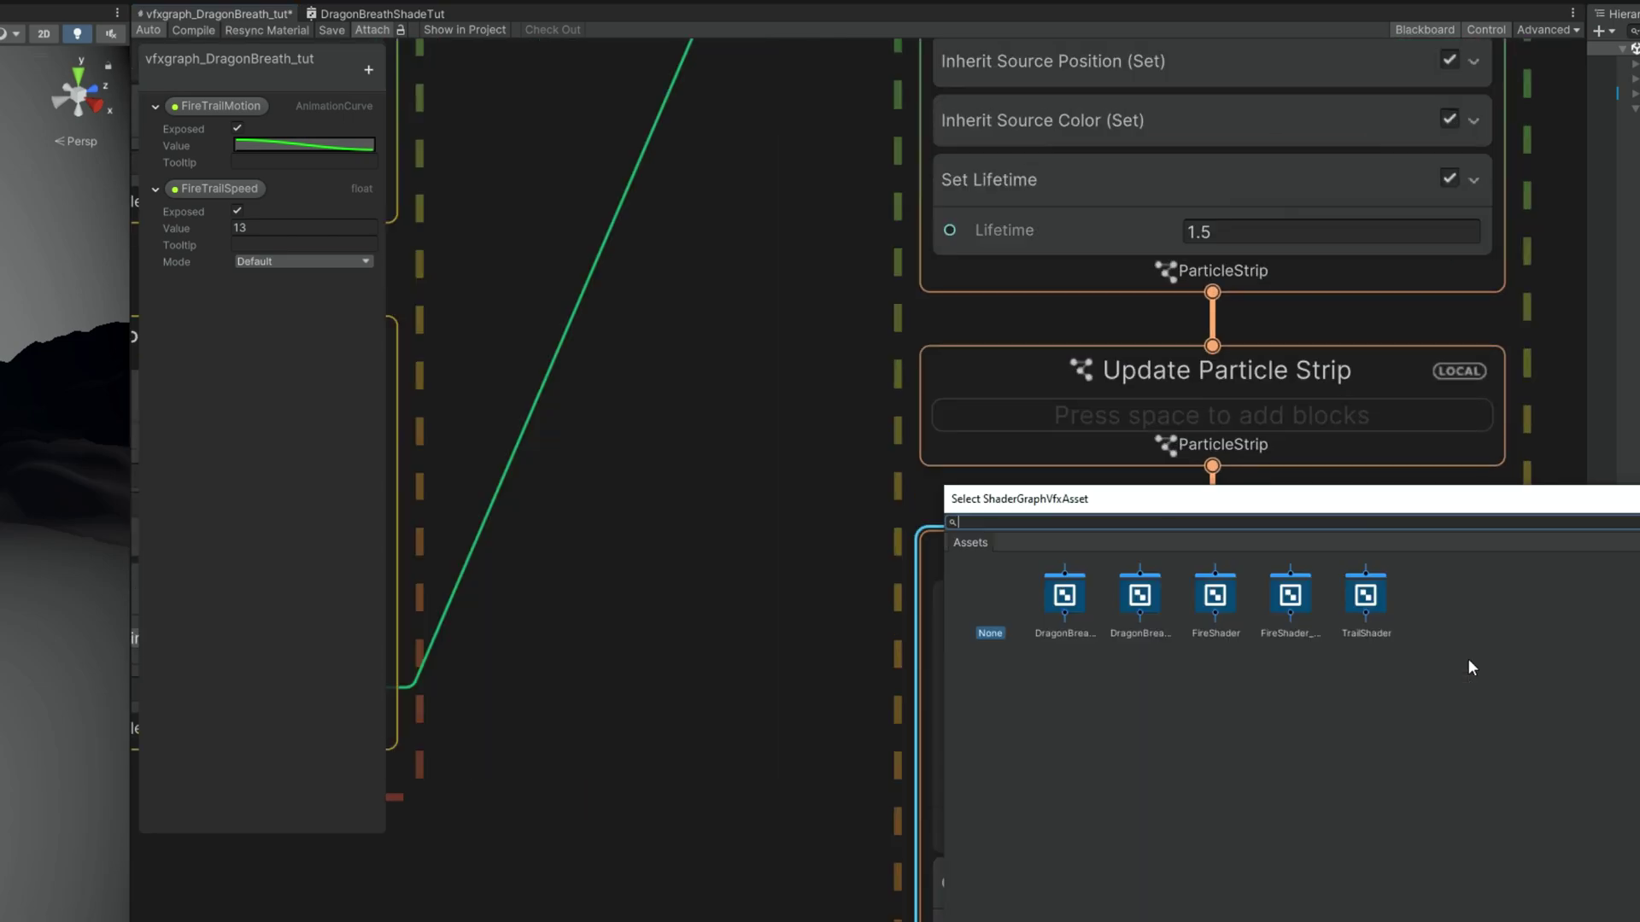
pyautogui.click(1144, 598)
pyautogui.doubleClick(1162, 602)
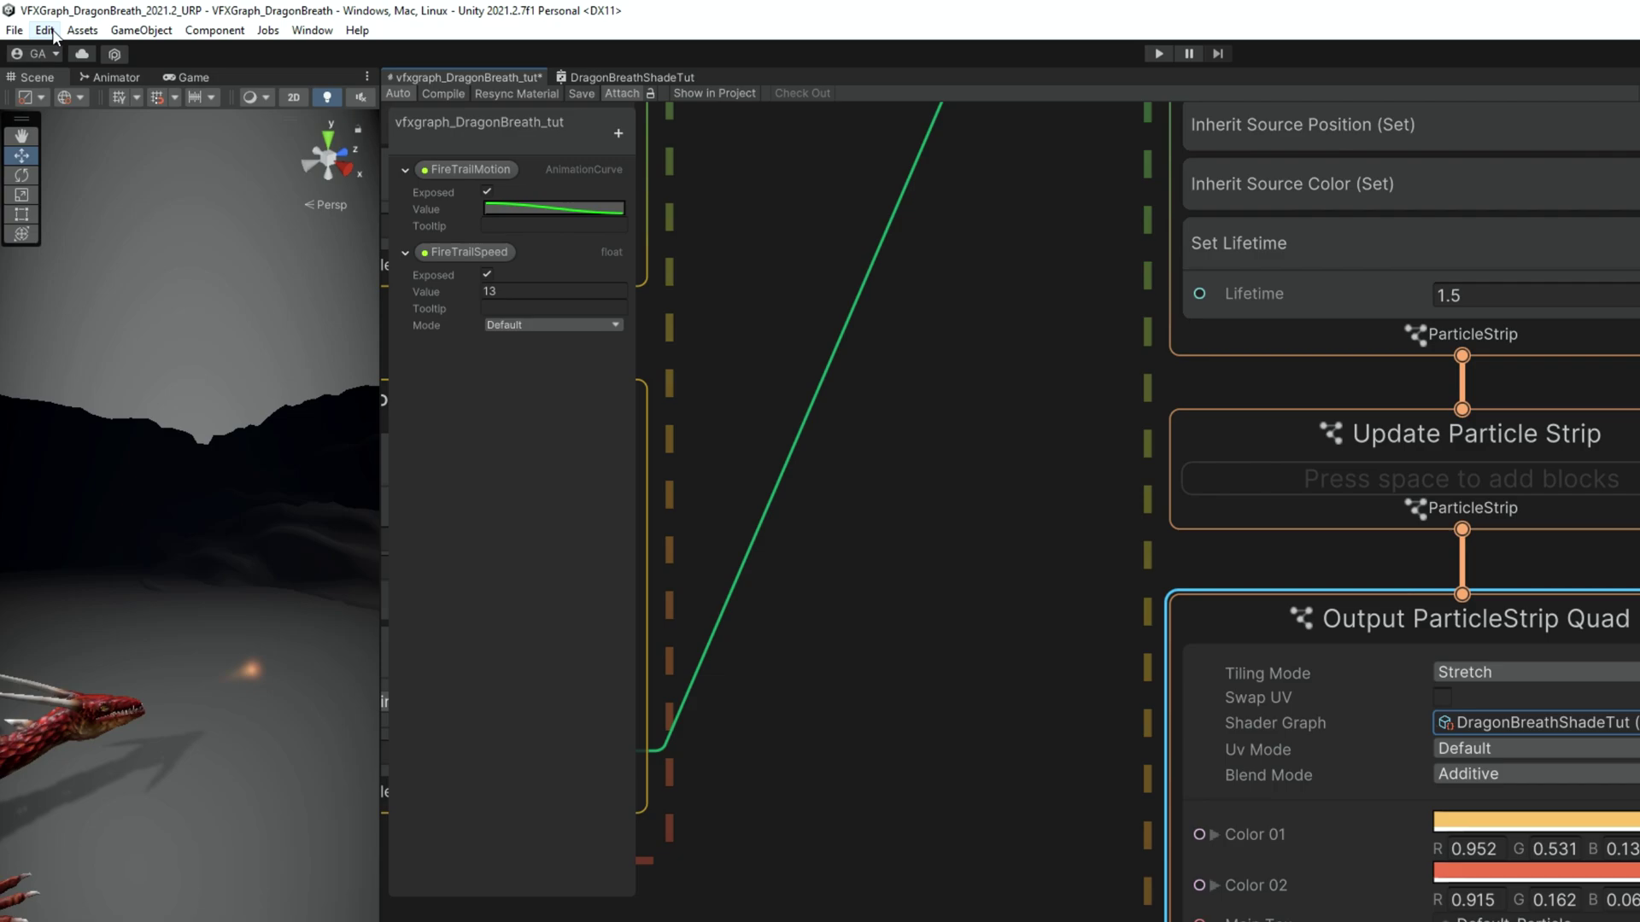
pyautogui.click(45, 30)
pyautogui.click(93, 647)
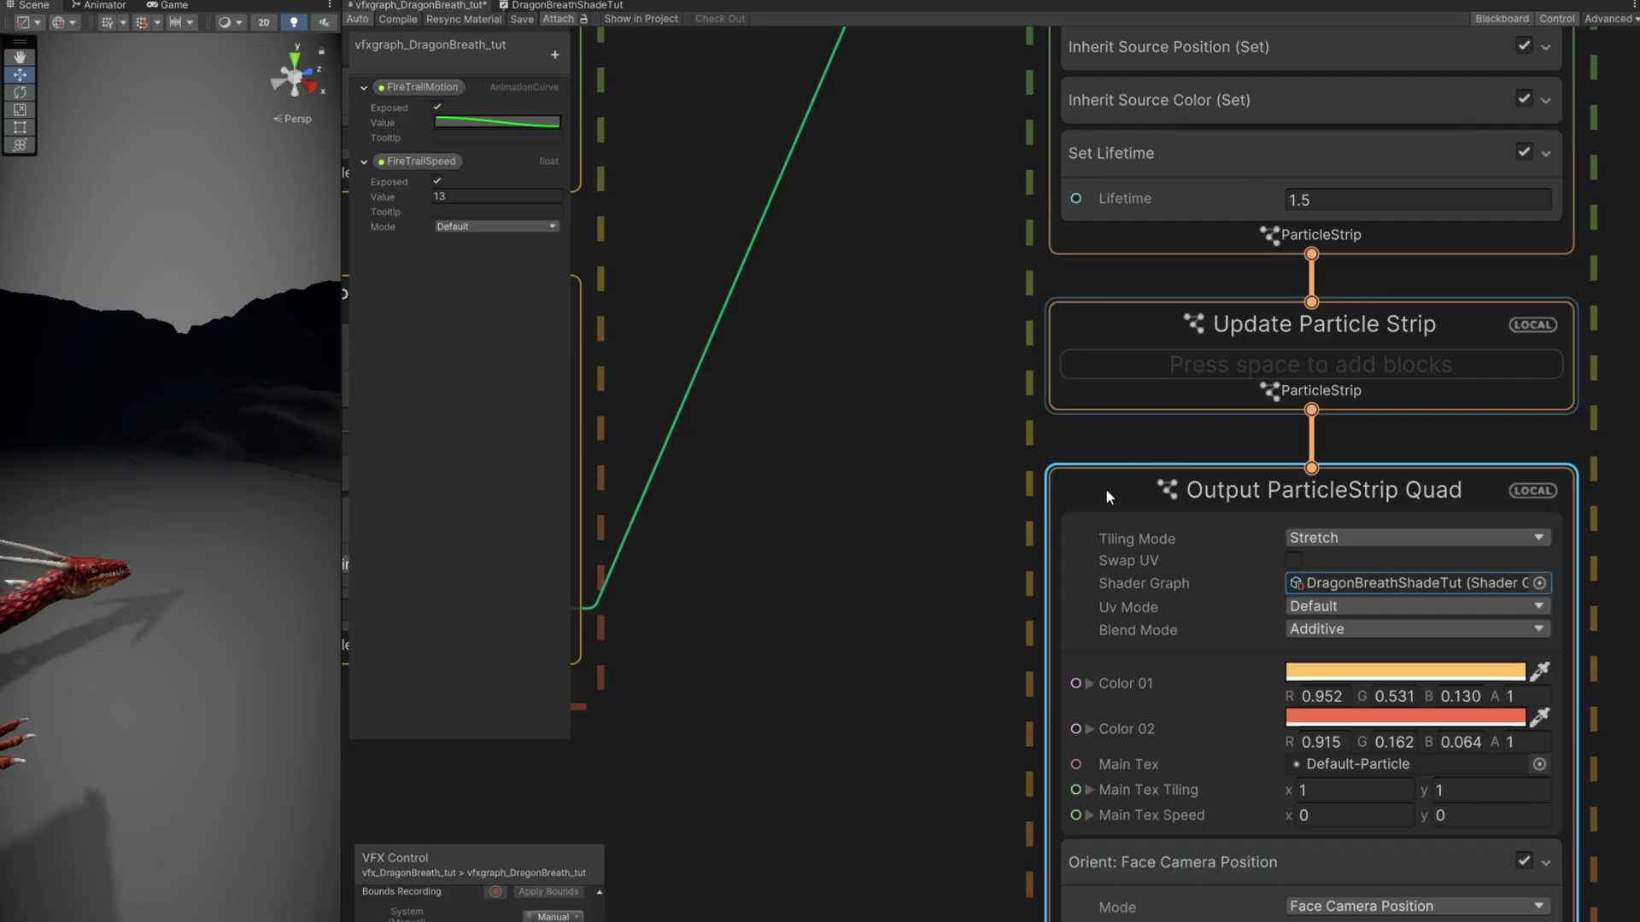
# Step: Pause the effect and set Color 01 of Output ParticleStrip Quad to HSV 18, 96, 76 with an intensity of 4.6
pyautogui.scroll(2, 671, 918)
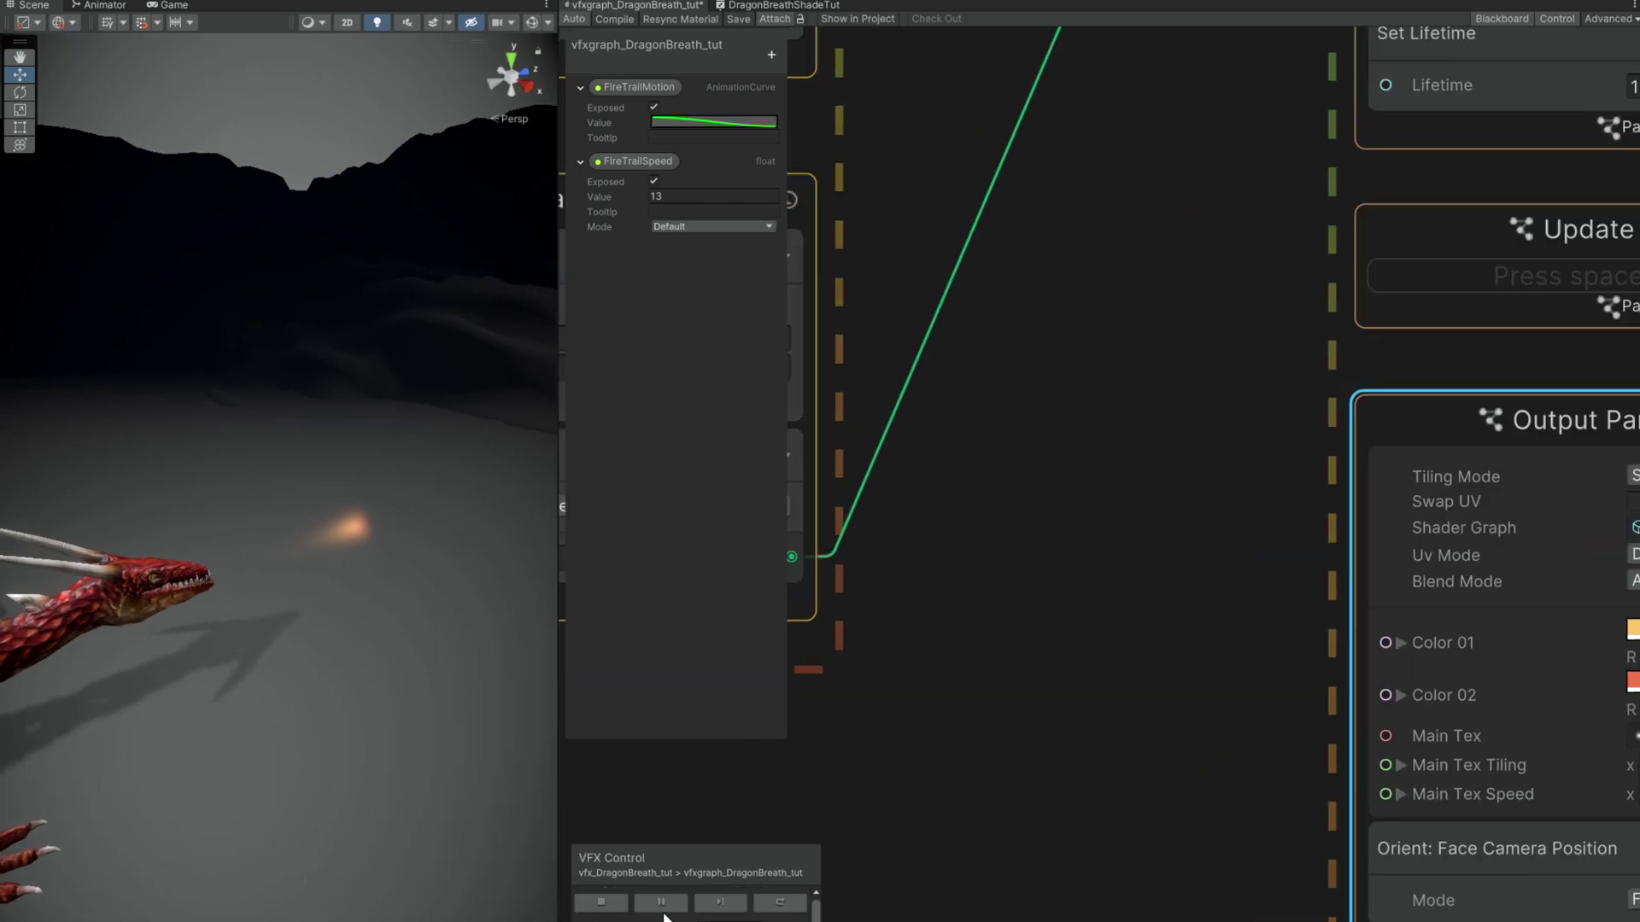
pyautogui.click(662, 906)
pyautogui.moveTo(1115, 580); pyautogui.dragTo(680, 497, button='middle')
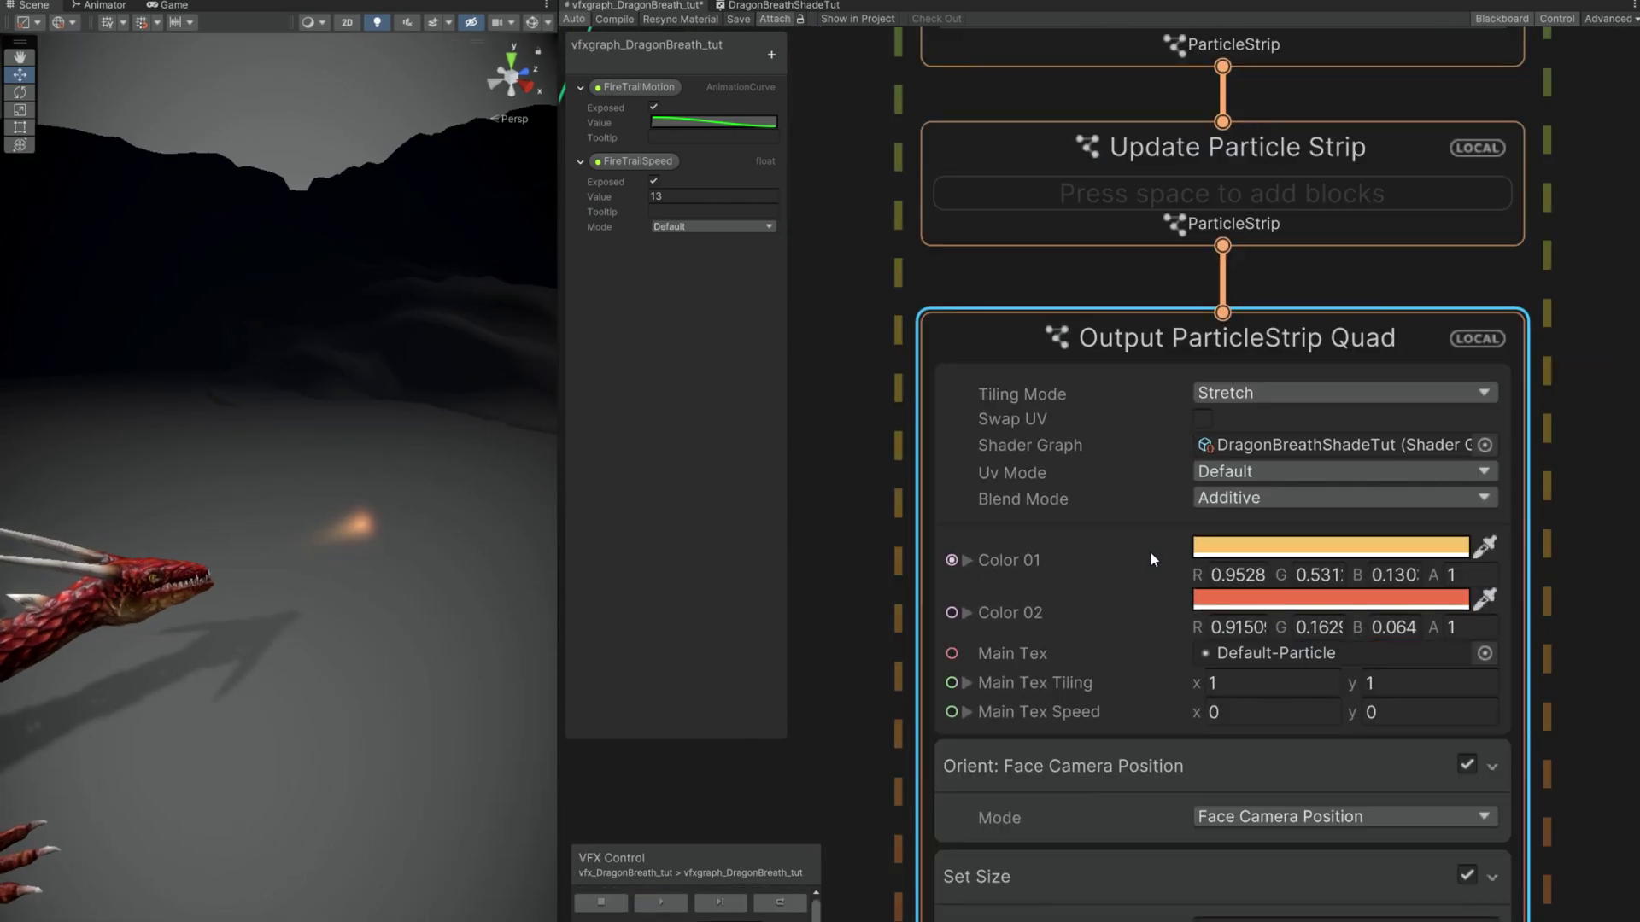
pyautogui.click(1238, 554)
pyautogui.click(1402, 807)
pyautogui.write('18')
pyautogui.click(1407, 828)
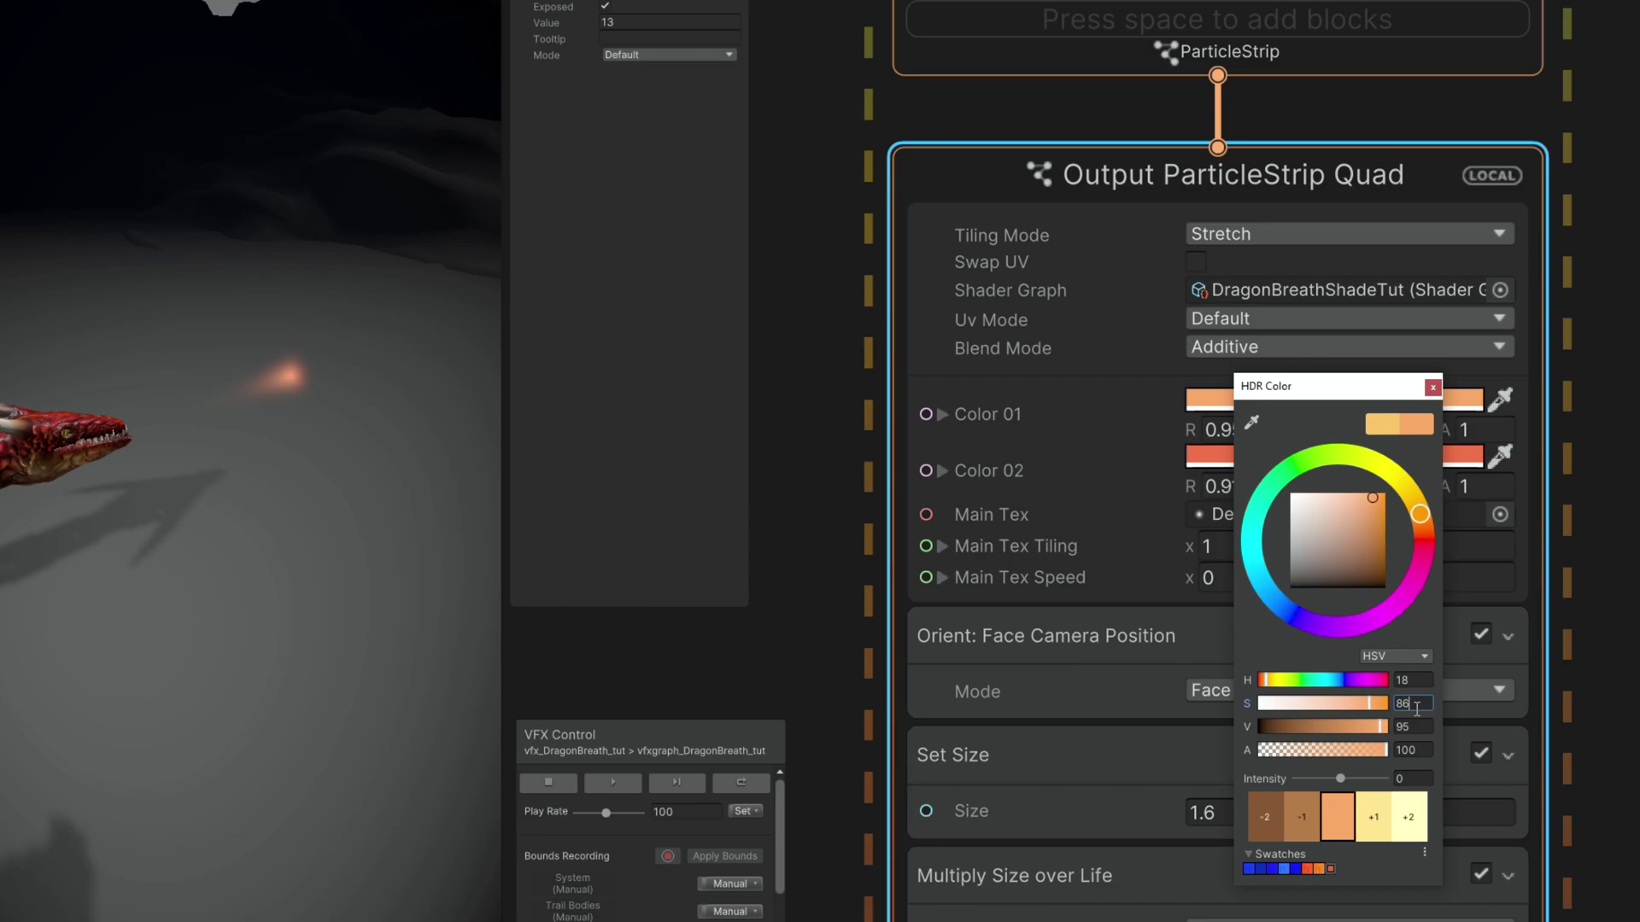
pyautogui.write('96')
pyautogui.click(1410, 852)
pyautogui.write('76')
pyautogui.click(1408, 778)
pyautogui.write('4.6')
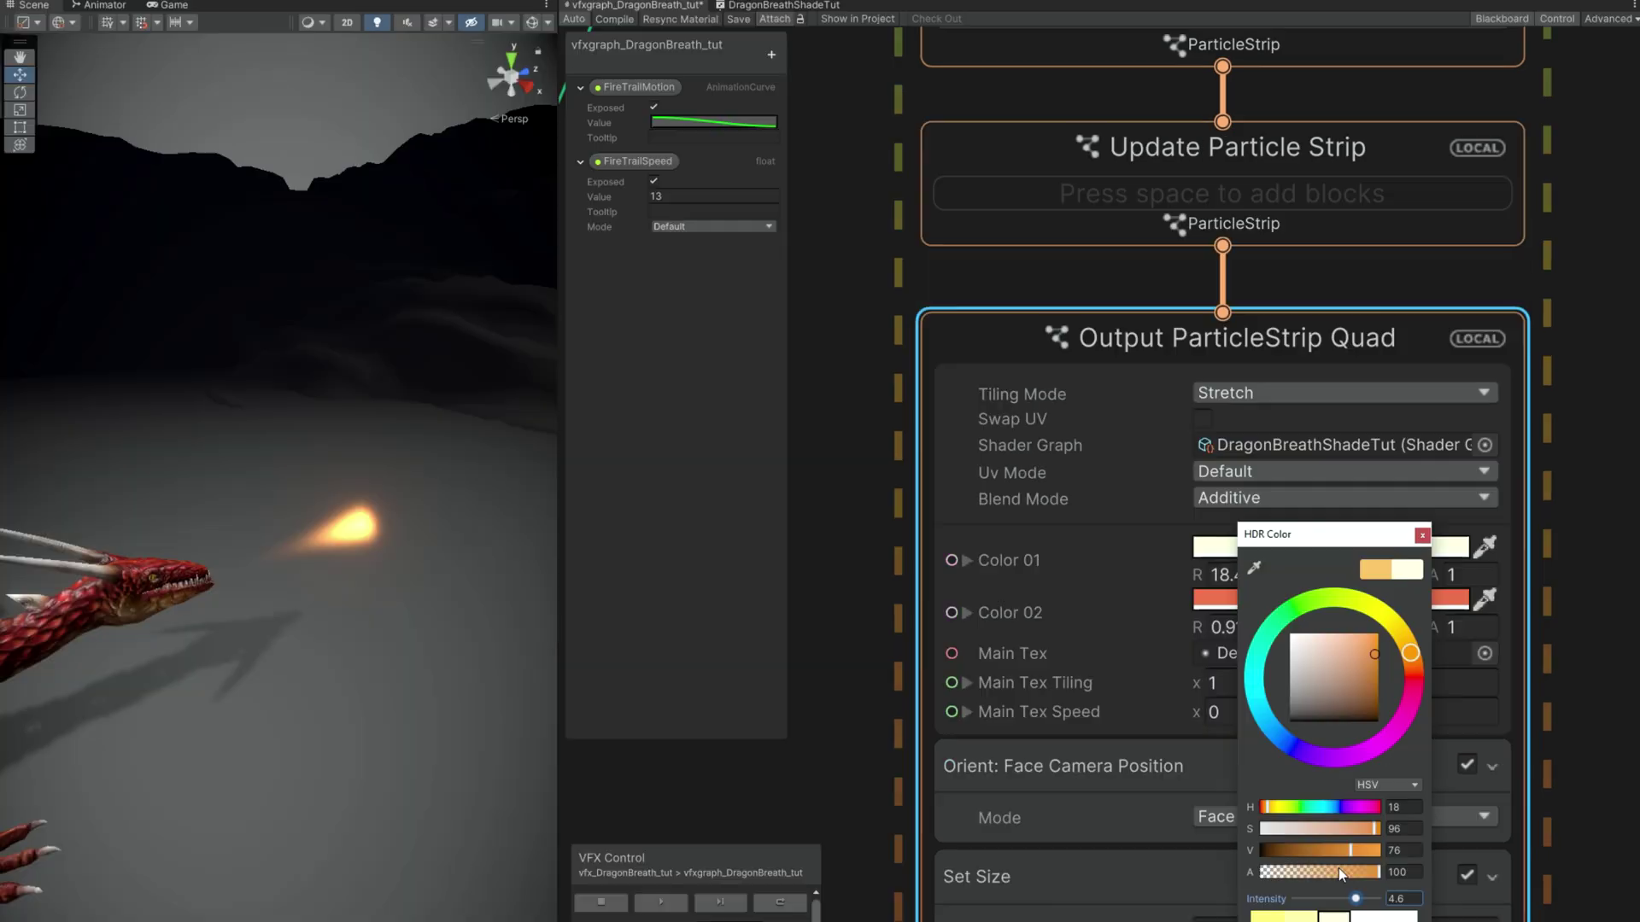
pyautogui.click(1421, 536)
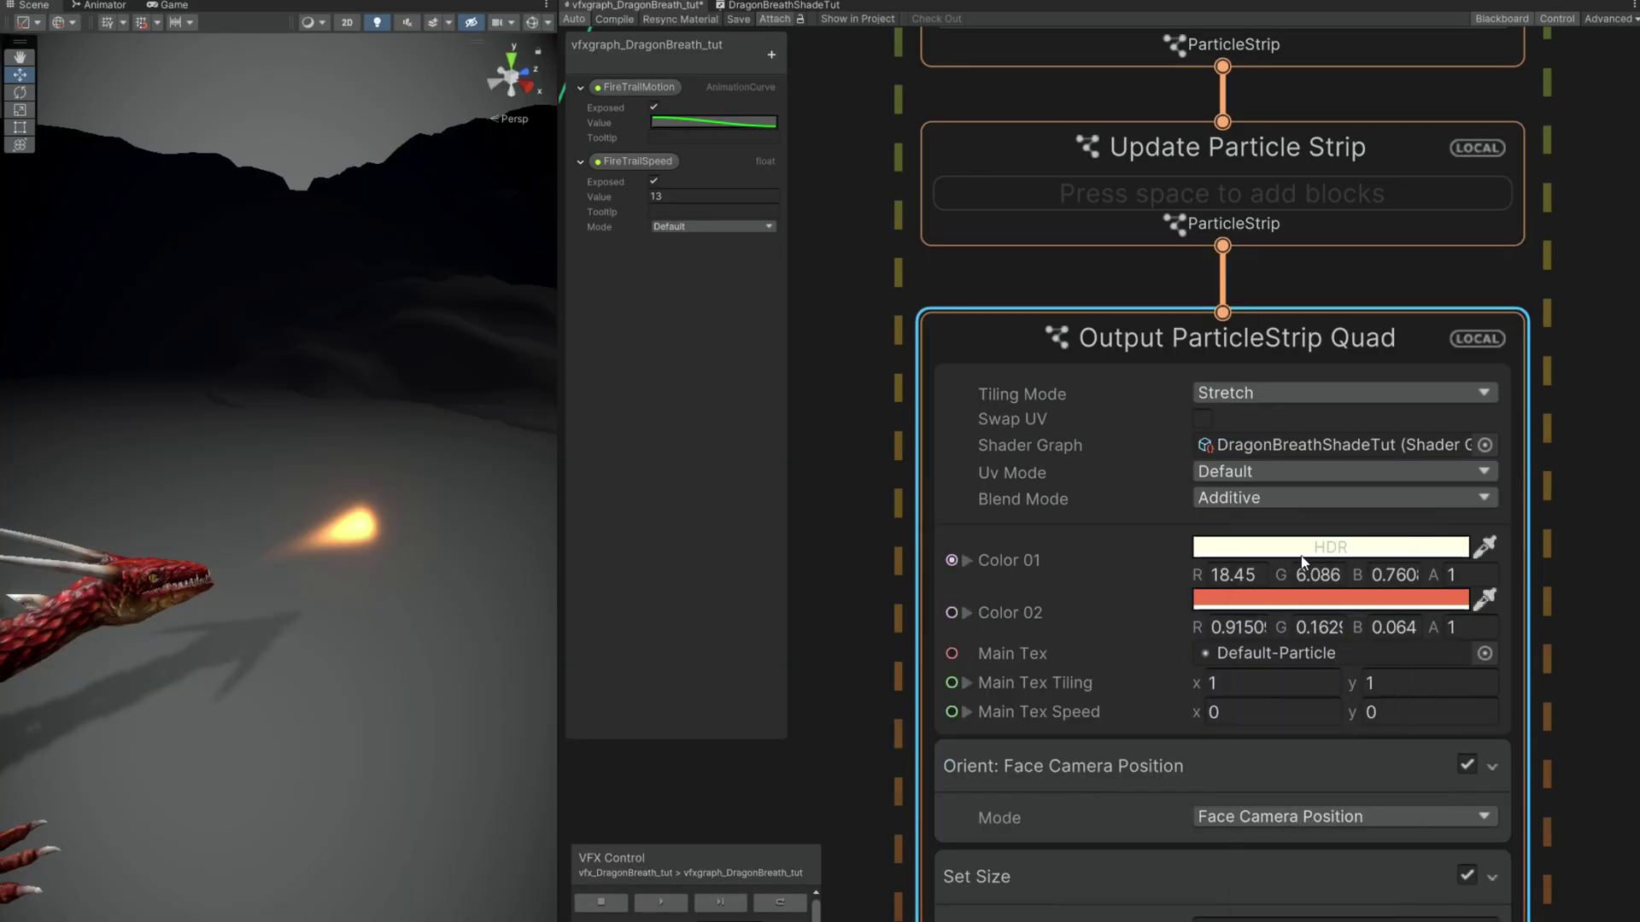
# Step: Set Color 02 of Output ParticleStrip Quad to HSV 0, 94, 75 and raise its HDR intensity to a red value of about 22.48
pyautogui.click(1258, 607)
pyautogui.click(1414, 740)
pyautogui.write('0')
pyautogui.click(1414, 760)
pyautogui.write('94')
pyautogui.click(1415, 783)
pyautogui.write('75')
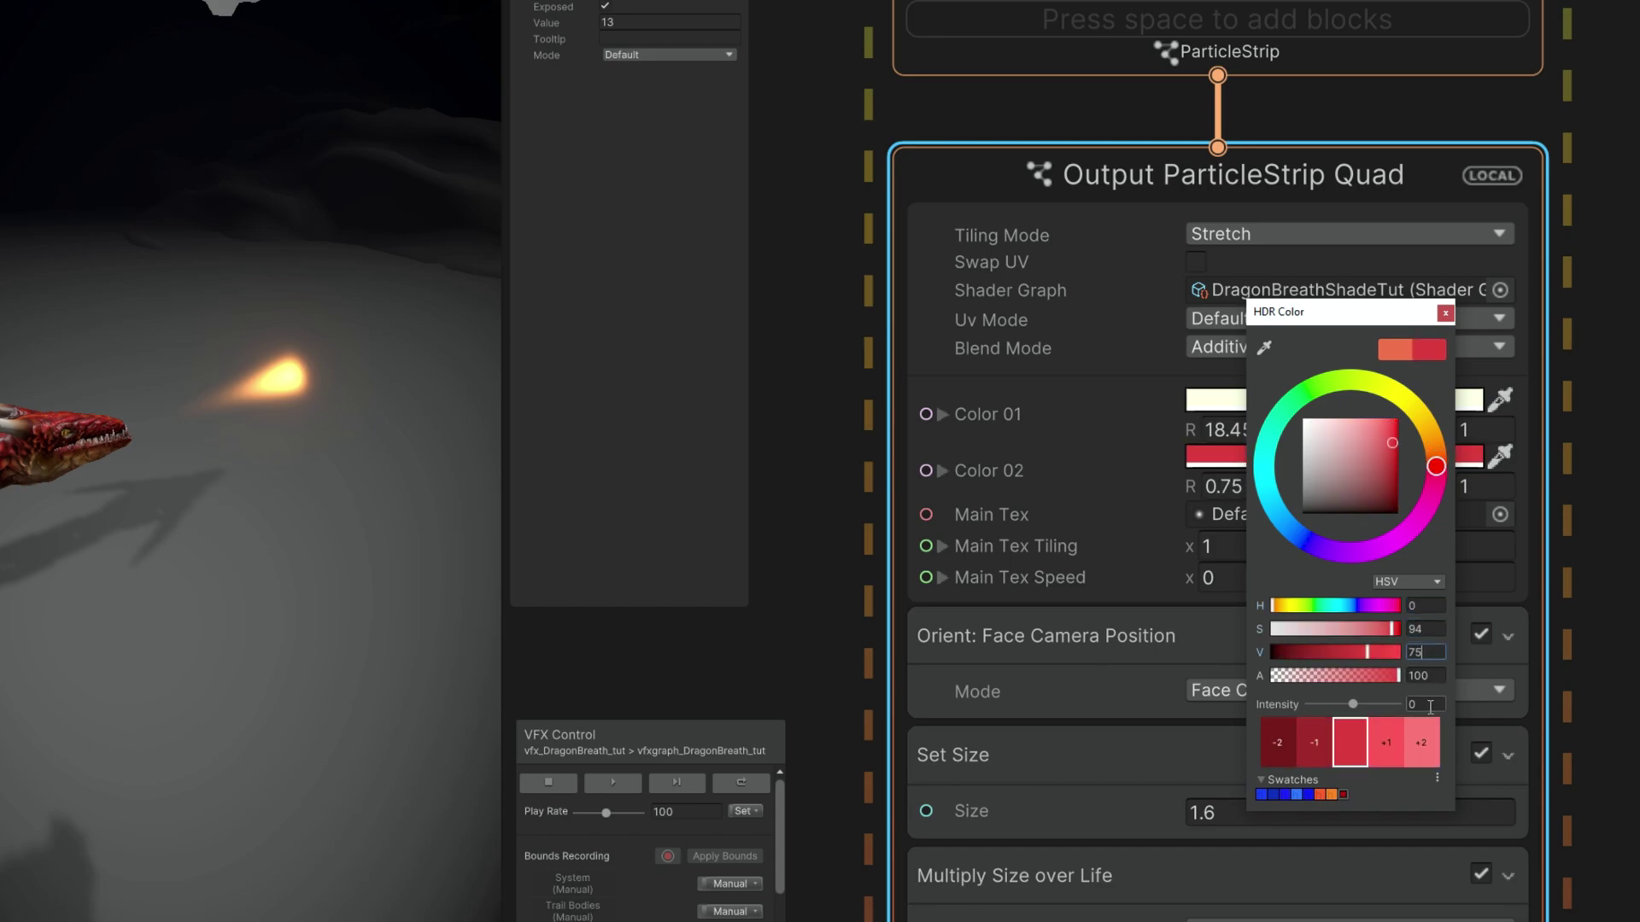
pyautogui.click(1418, 832)
pyautogui.write('9')
pyautogui.click(1445, 313)
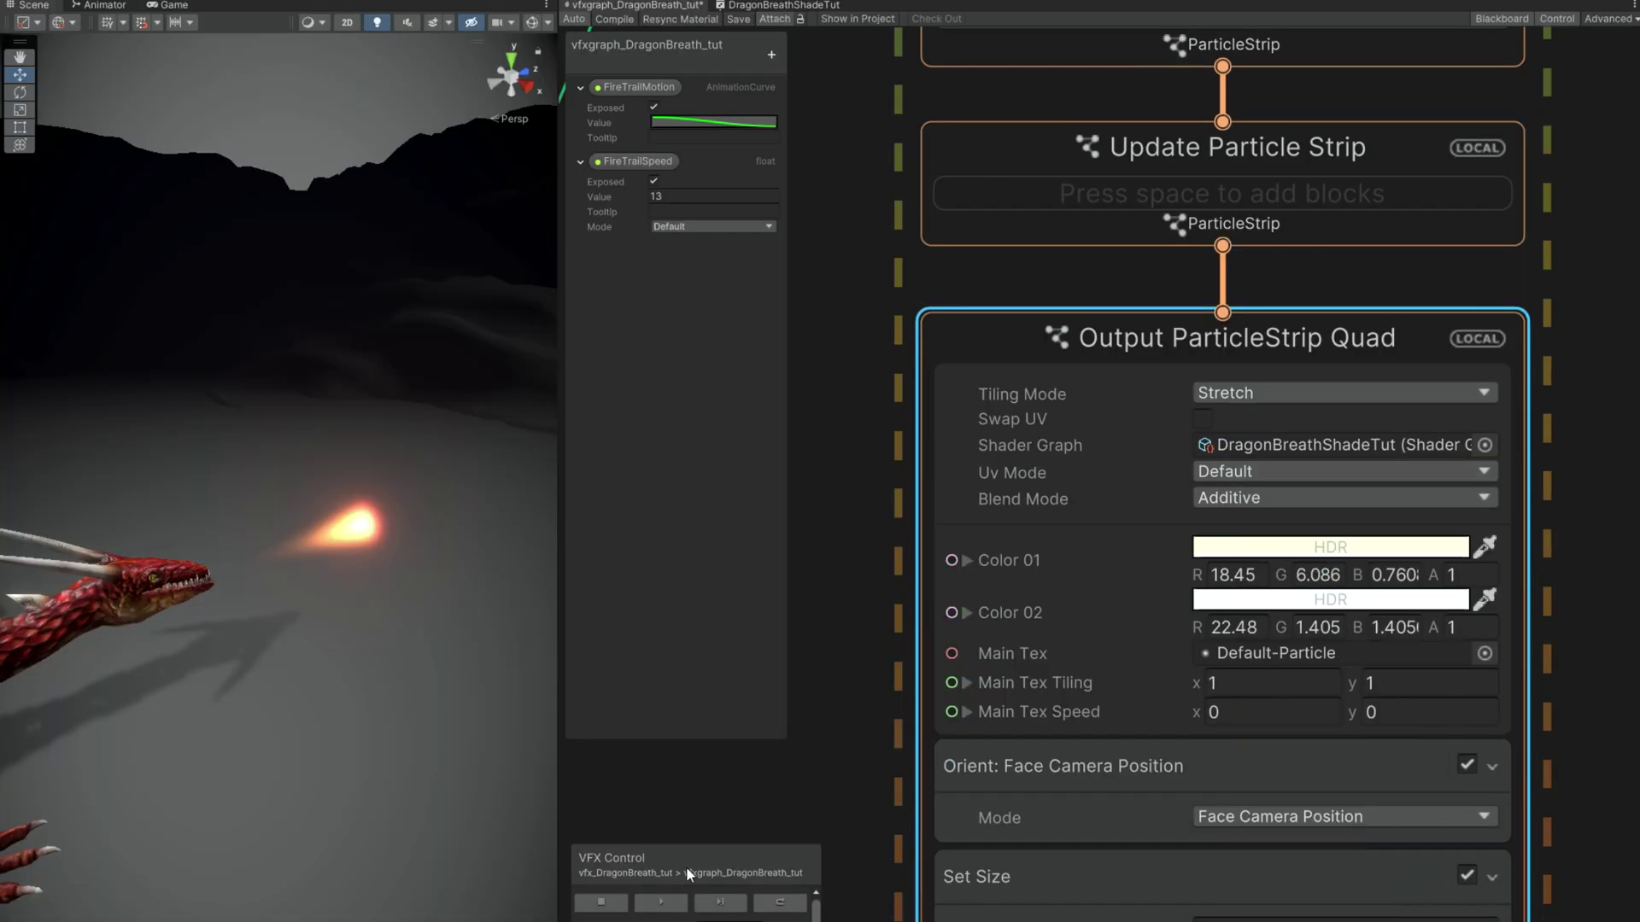
# Step: Resume the effect and reshape the FireTrailMotion curve to start at 1.0 and fall smoothly to a low, slightly delayed end key
pyautogui.click(664, 901)
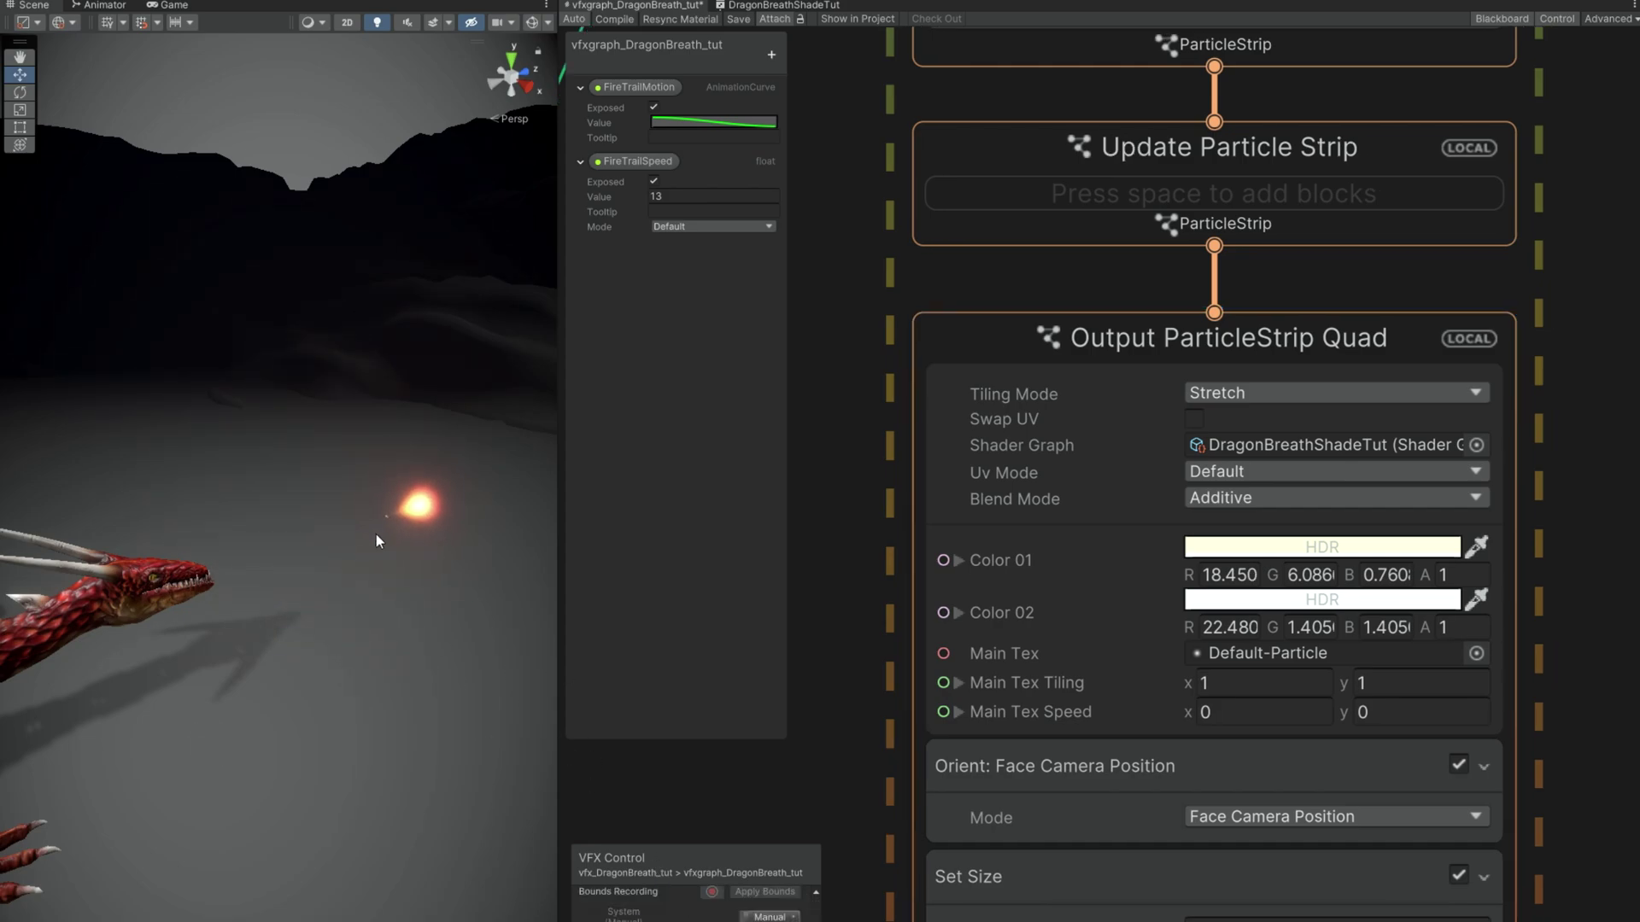
pyautogui.click(675, 121)
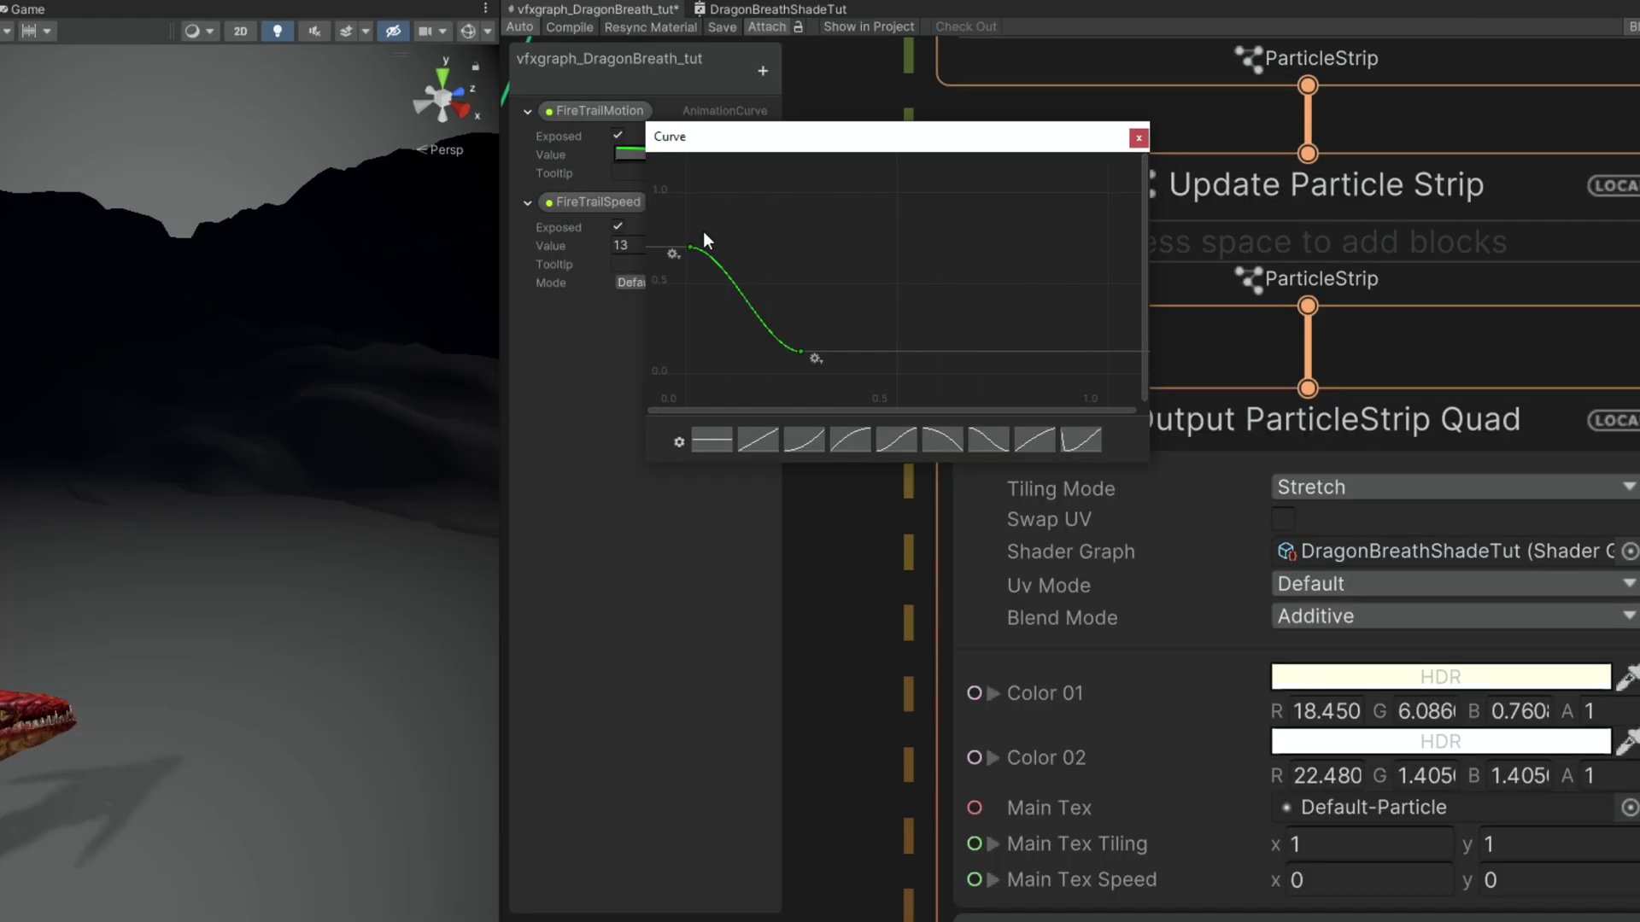
pyautogui.moveTo(690, 247)
pyautogui.mouseDown()
pyautogui.moveTo(688, 196)
pyautogui.moveTo(740, 217)
pyautogui.moveTo(723, 243)
pyautogui.mouseUp()
pyautogui.moveTo(799, 353)
pyautogui.mouseDown()
pyautogui.moveTo(844, 349)
pyautogui.moveTo(783, 333)
pyautogui.mouseUp()
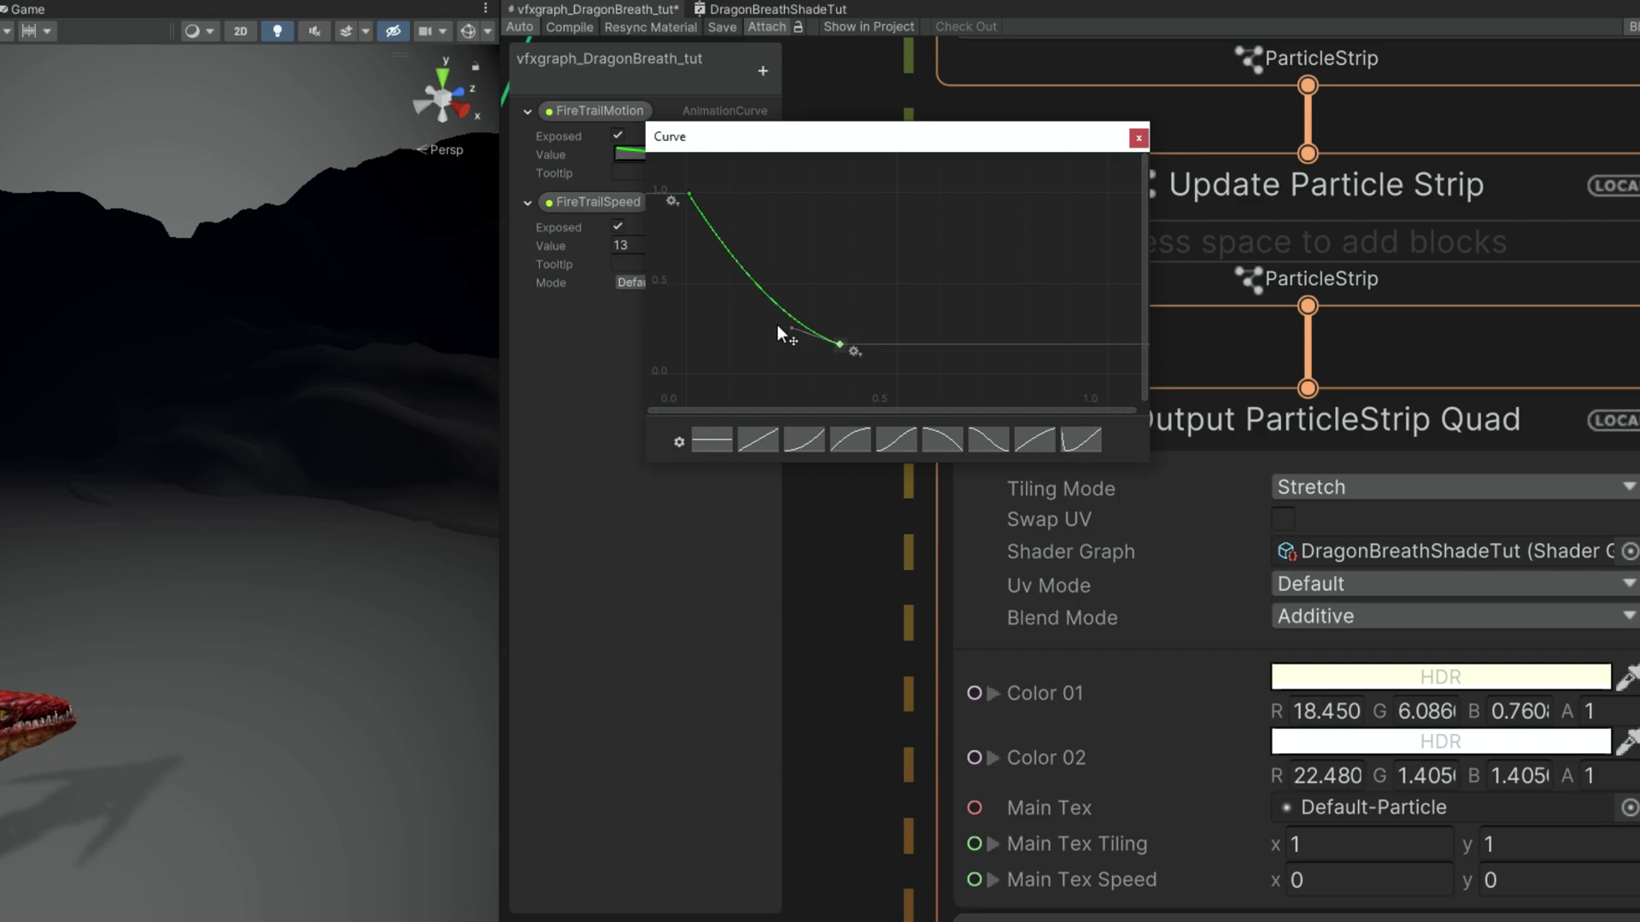
pyautogui.rightClick(839, 346)
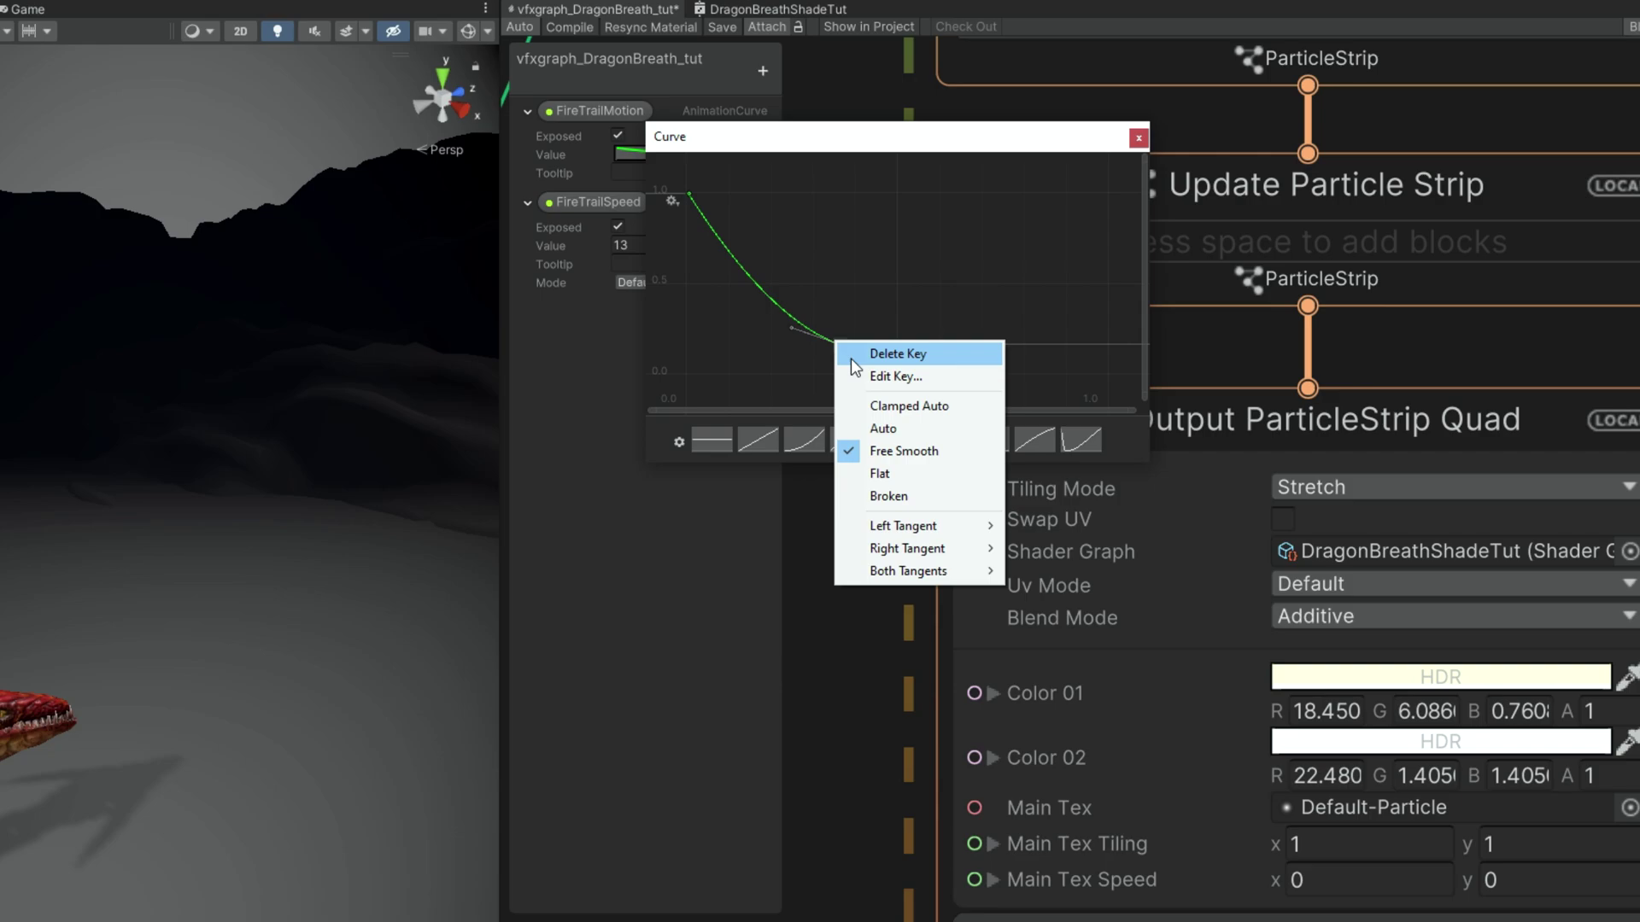
pyautogui.click(864, 369)
pyautogui.click(868, 485)
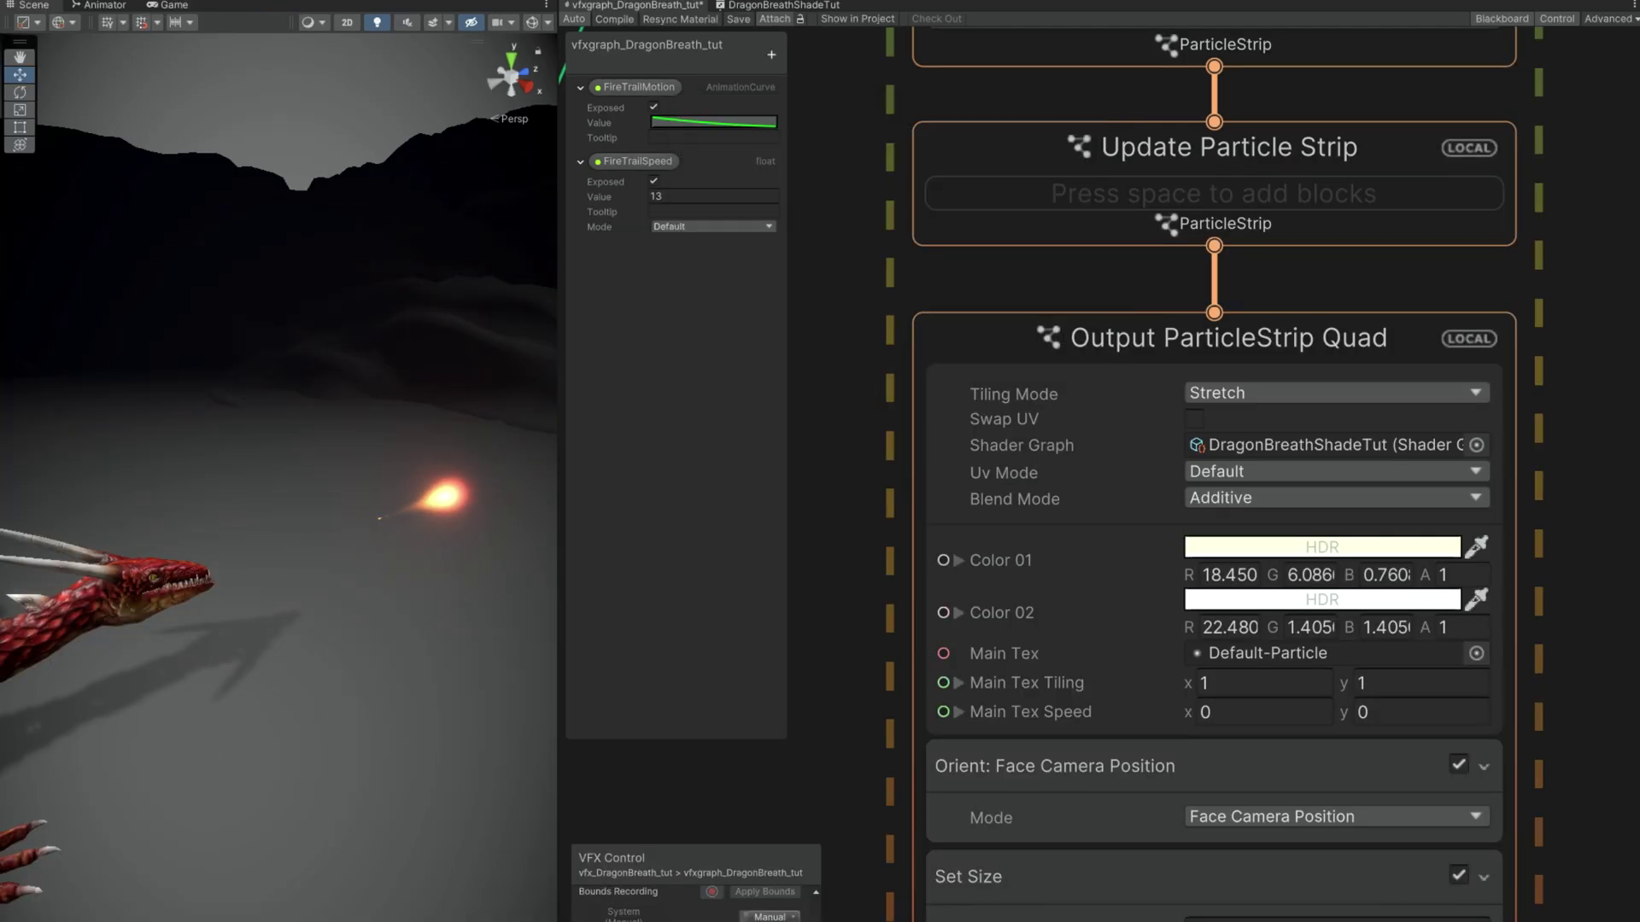
# Step: Set the Blend Mode of Output ParticleStrip Quad to Alpha
pyautogui.click(1214, 488)
pyautogui.click(1217, 492)
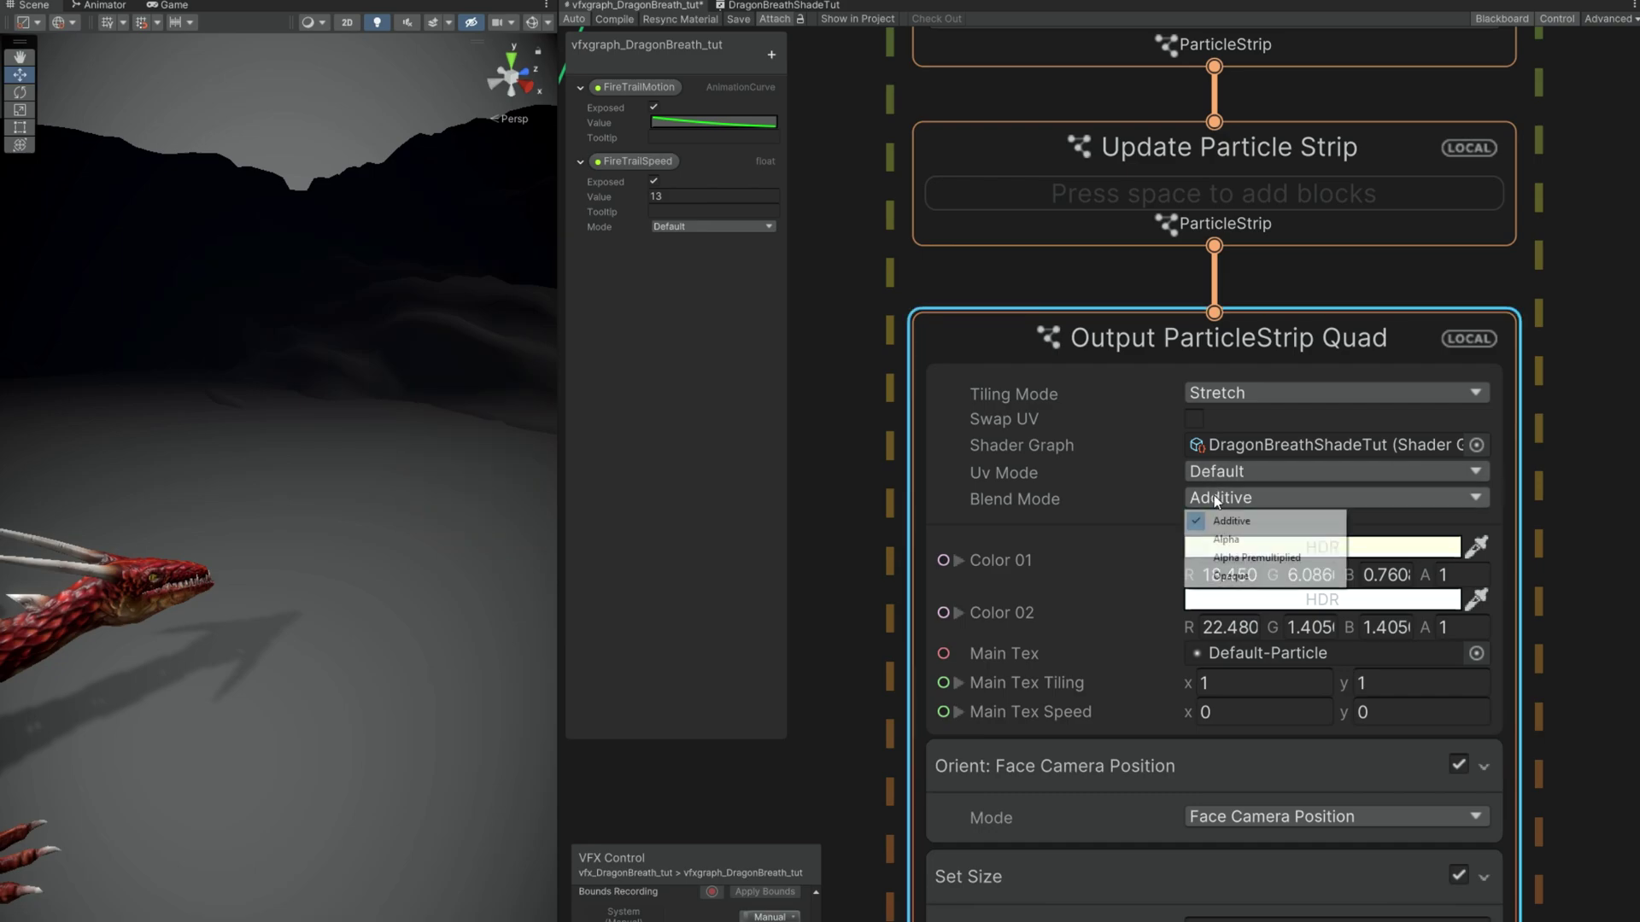
pyautogui.click(1218, 535)
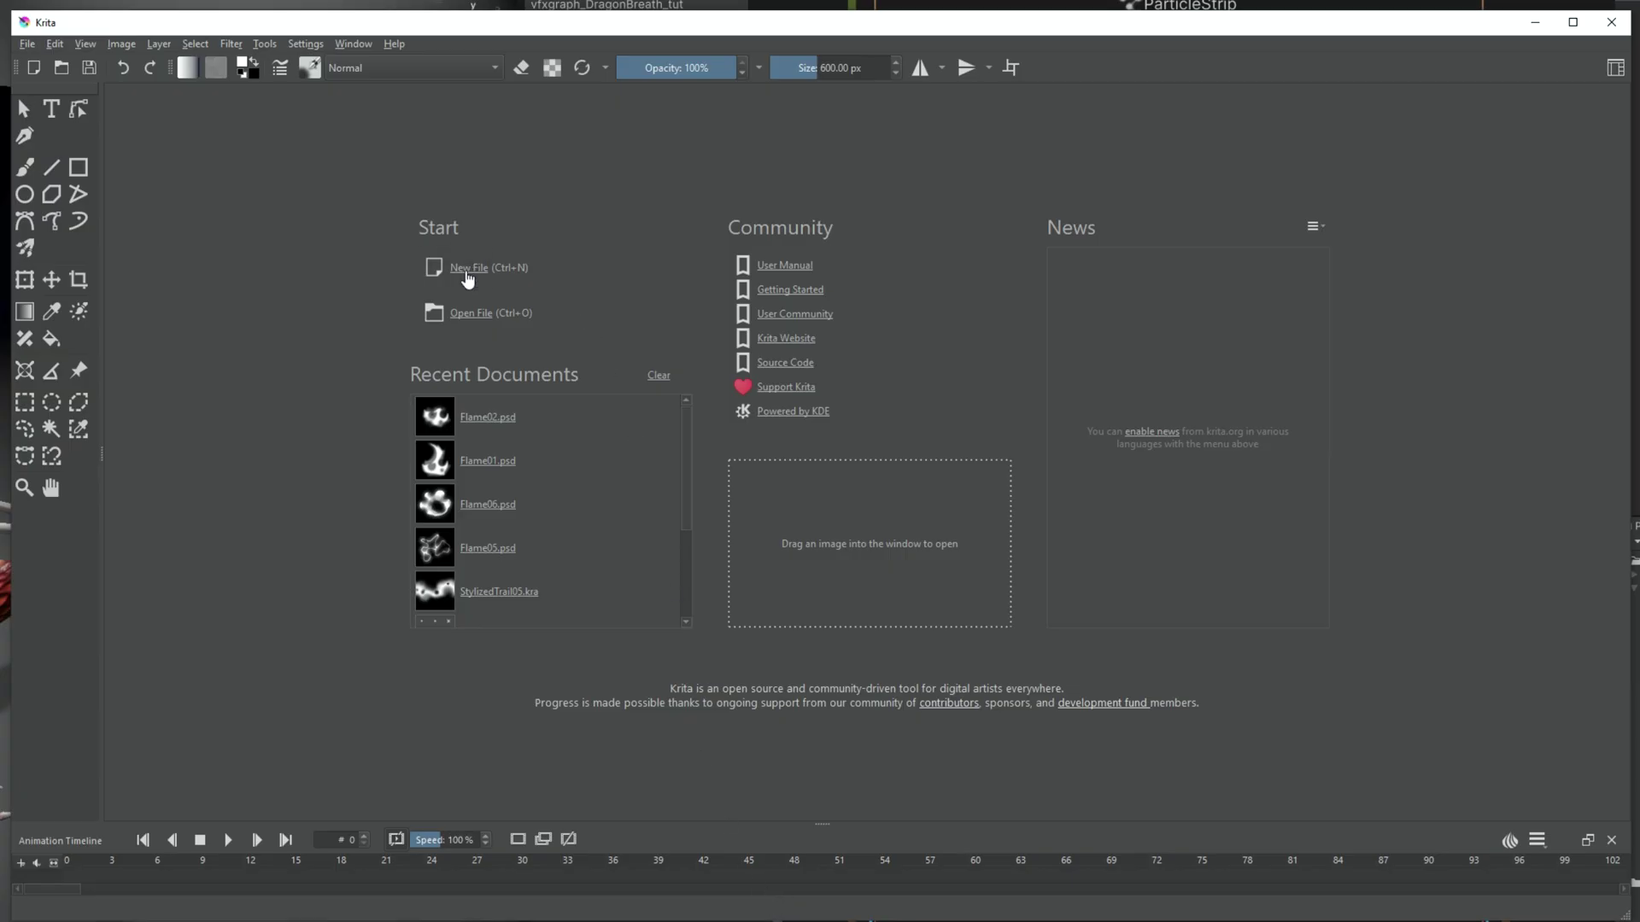
# Step: Switch to Krita and create a new 2048 by 2048 px RGB/Alpha document
pyautogui.click(469, 267)
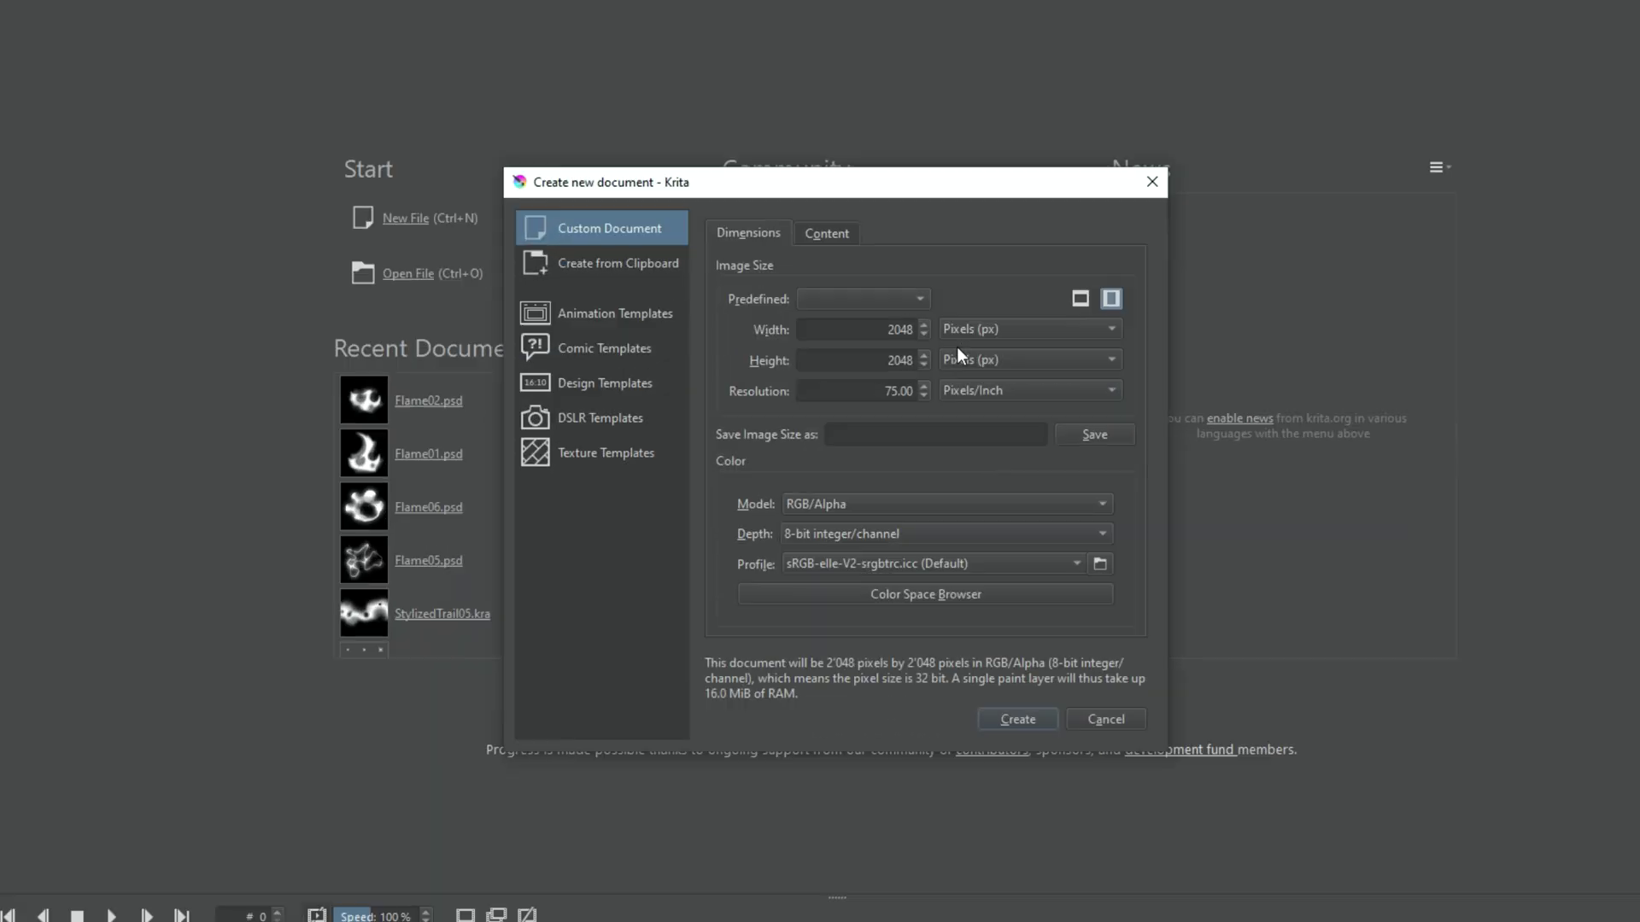
pyautogui.doubleClick(865, 366)
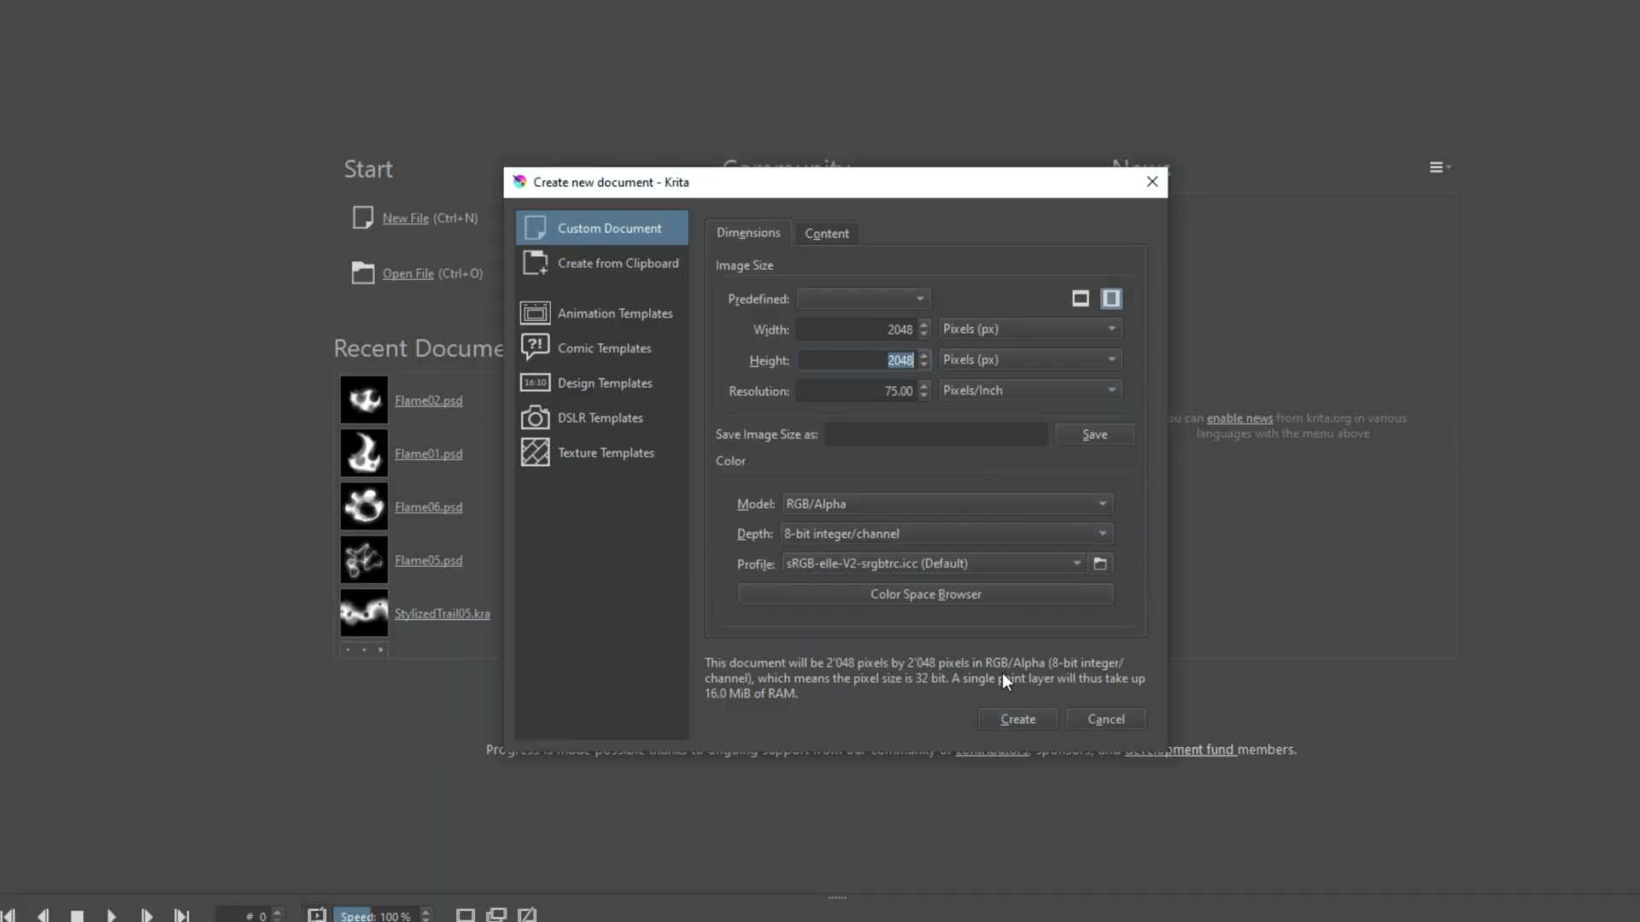
pyautogui.click(1016, 719)
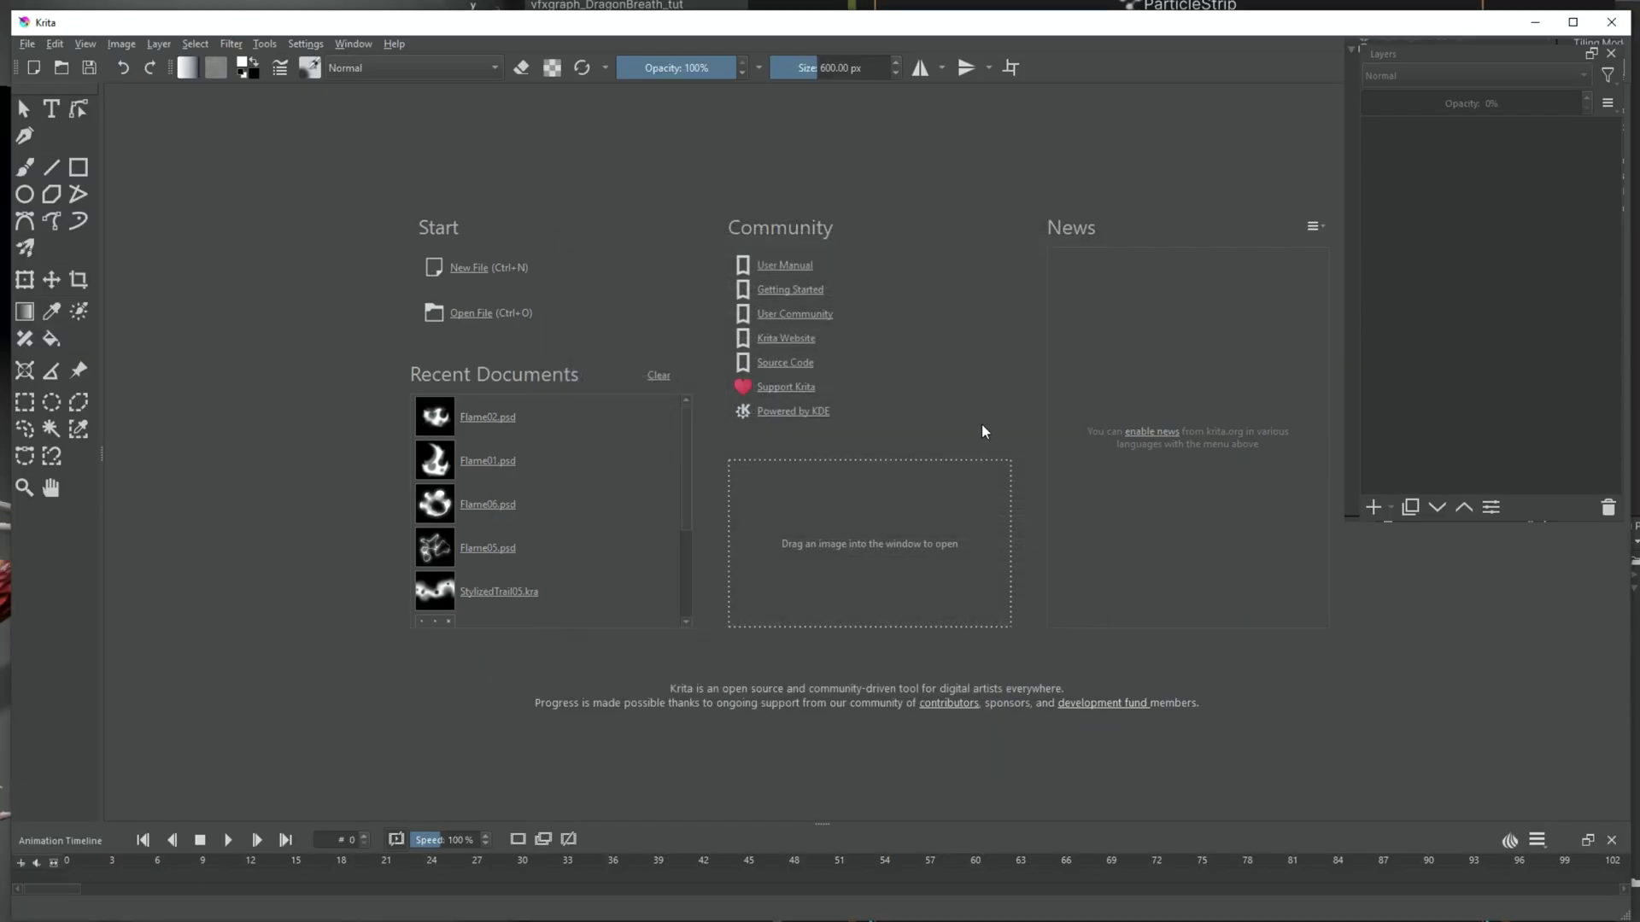
pyautogui.scroll(-1, 885, 400)
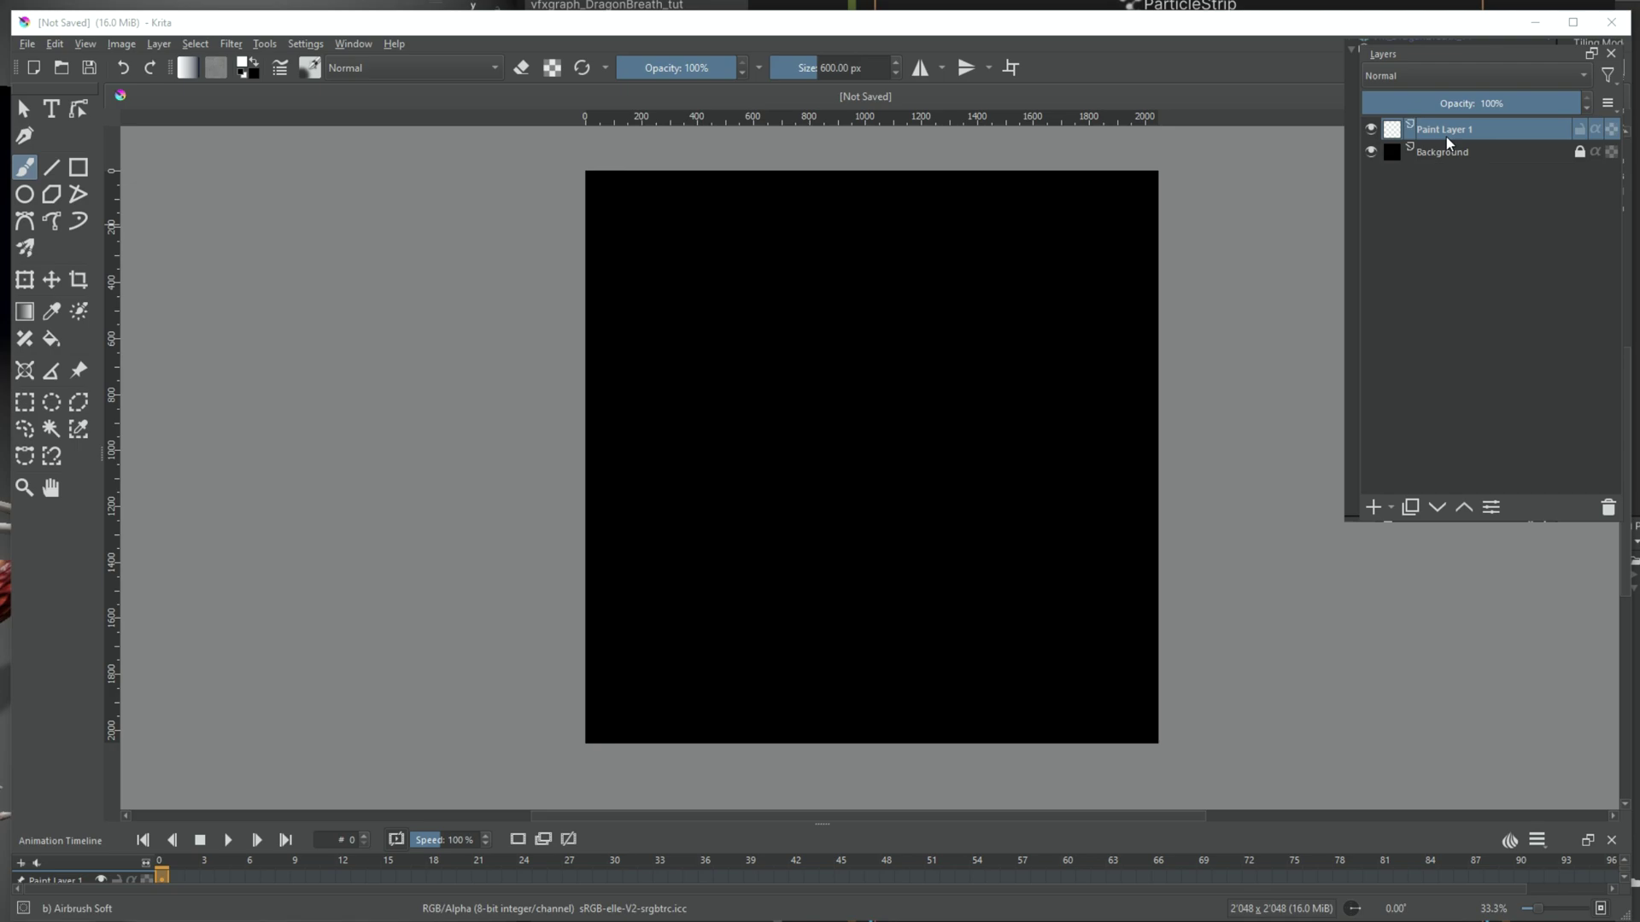
# Step: Turn on wrap-around mode and paint a wavy white horizontal trail on Paint Layer 1 with the Airbrush Soft brush at 780 px
pyautogui.press('w')
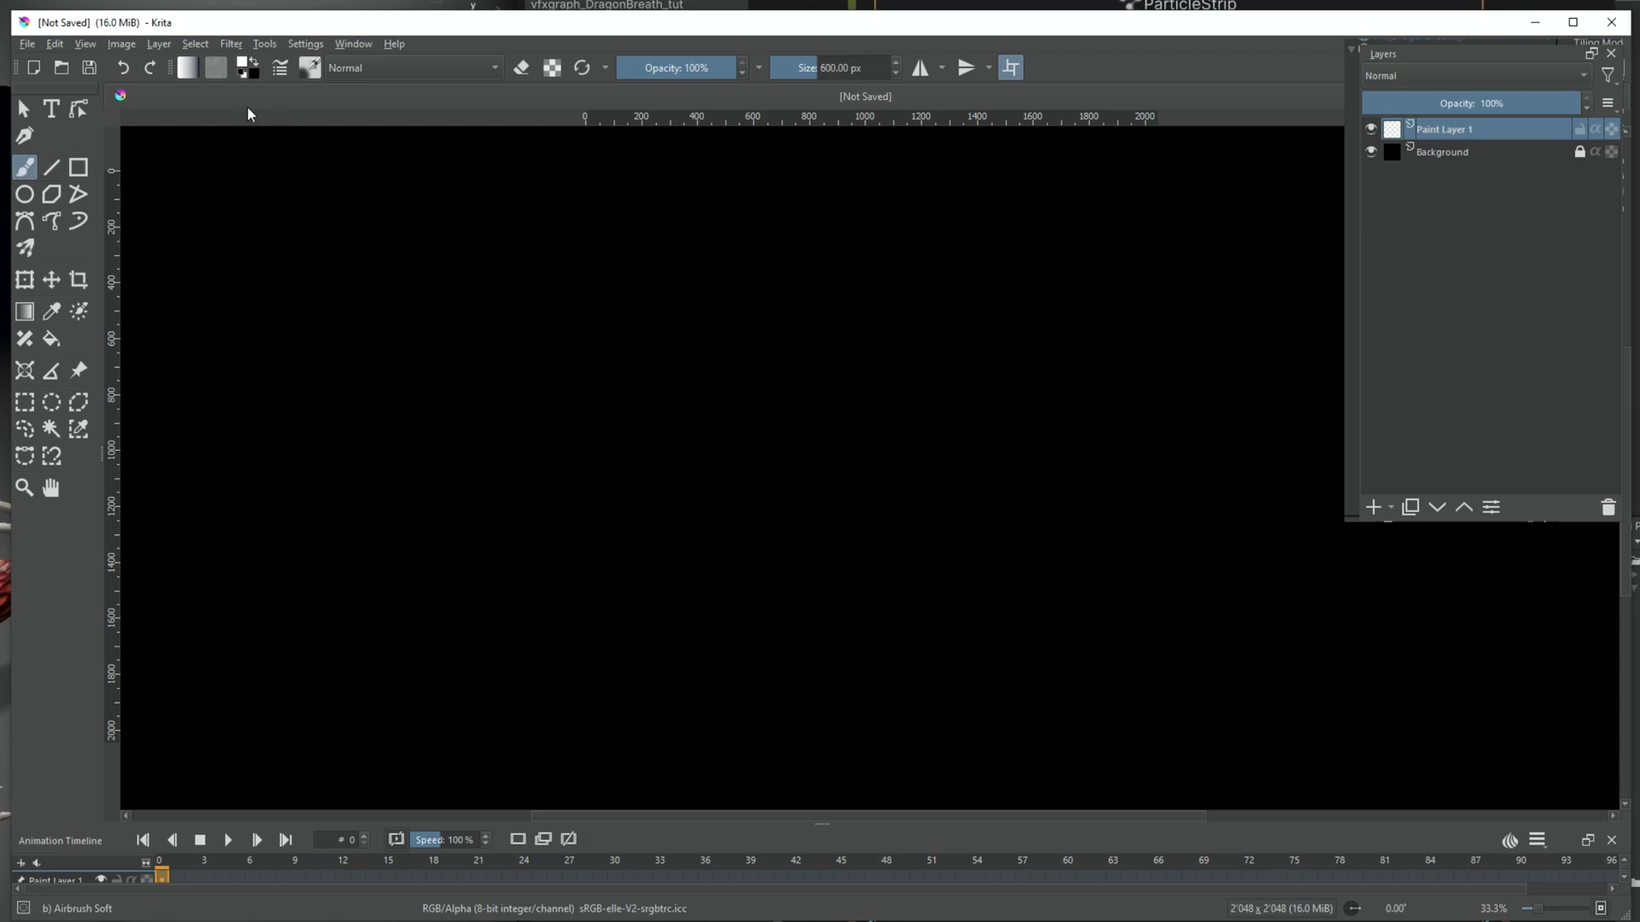
pyautogui.click(309, 68)
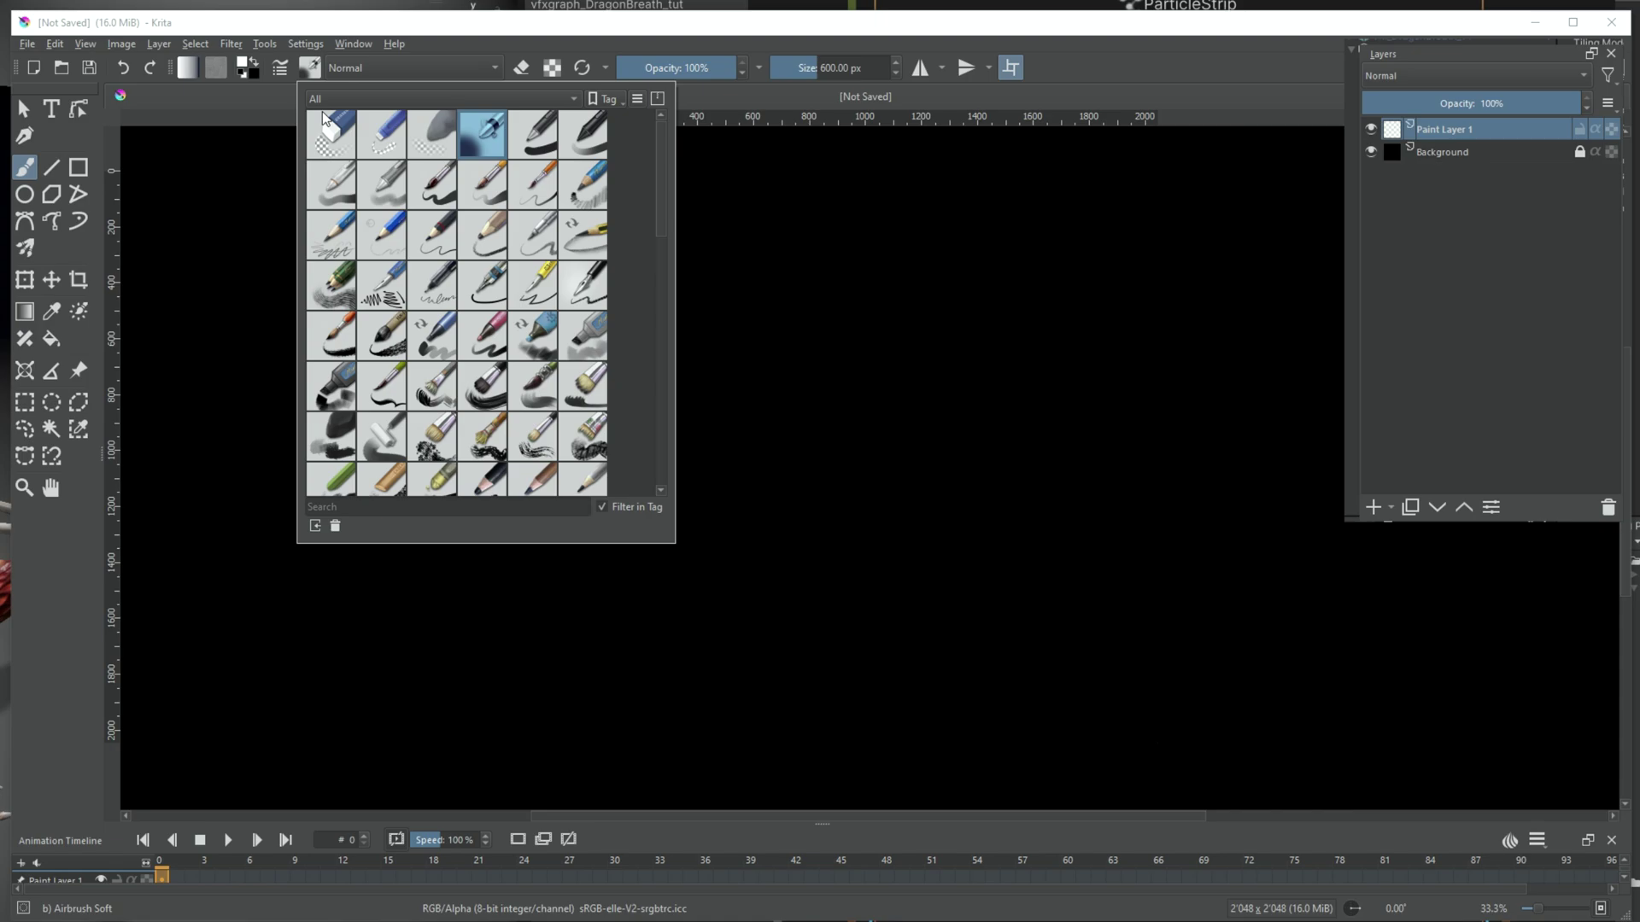
pyautogui.click(263, 108)
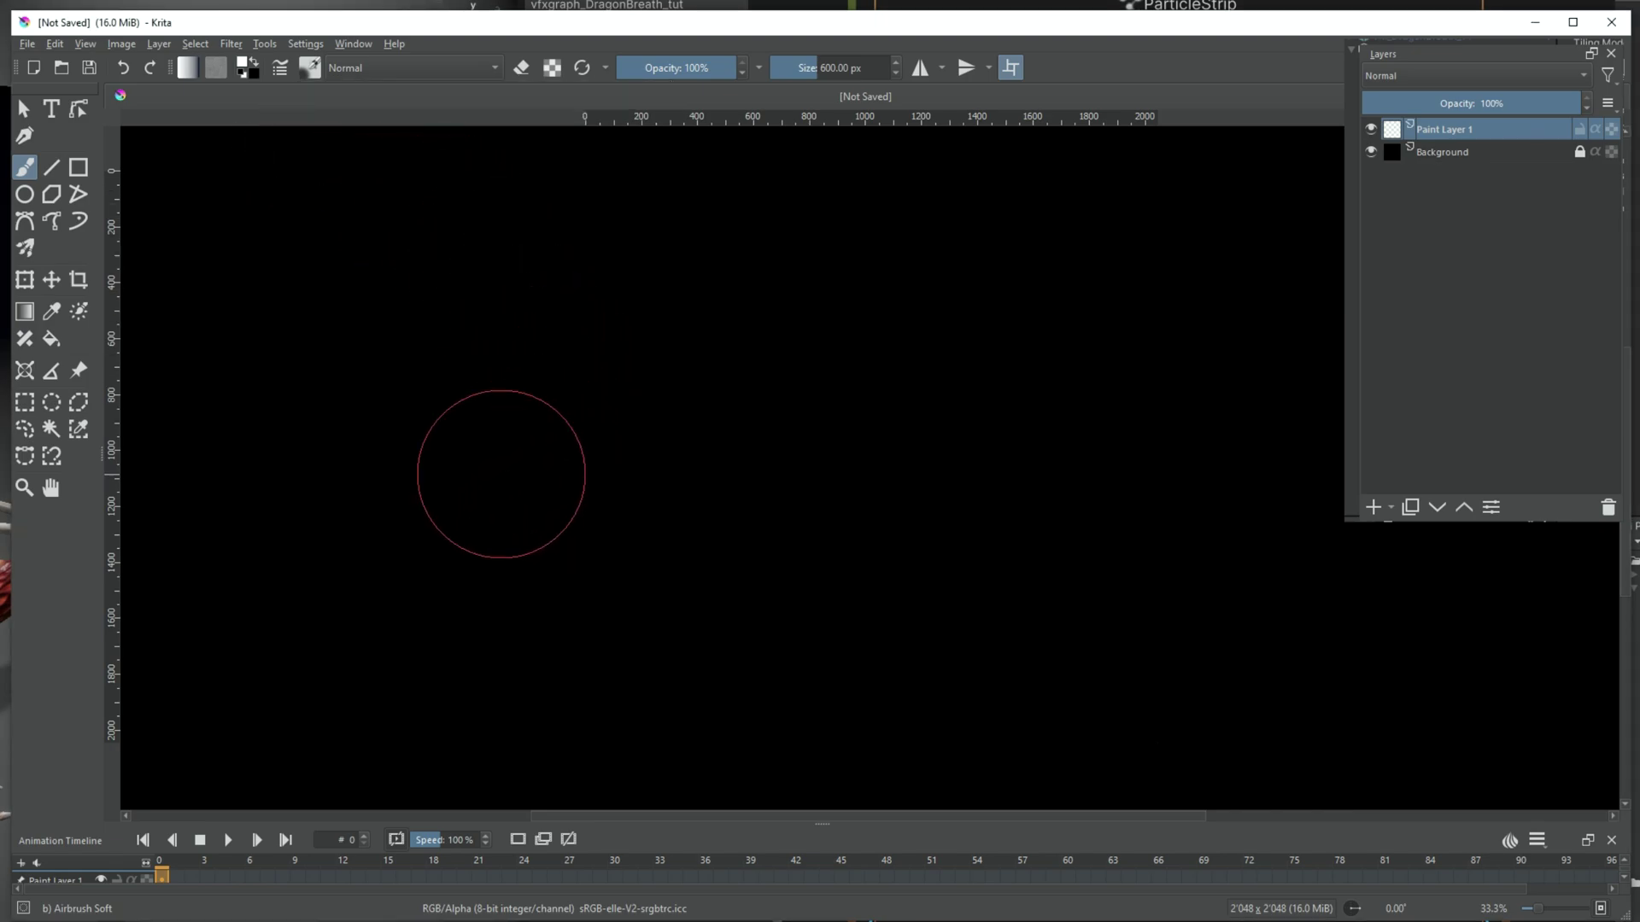
pyautogui.moveTo(501, 474)
pyautogui.keyDown('shift'); pyautogui.mouseDown()
pyautogui.moveTo(552, 474)
pyautogui.moveTo(509, 447)
pyautogui.moveTo(695, 421)
pyautogui.moveTo(857, 484)
pyautogui.moveTo(1016, 465)
pyautogui.moveTo(1087, 413)
pyautogui.moveTo(1117, 443)
pyautogui.mouseUp(); pyautogui.keyUp('shift')
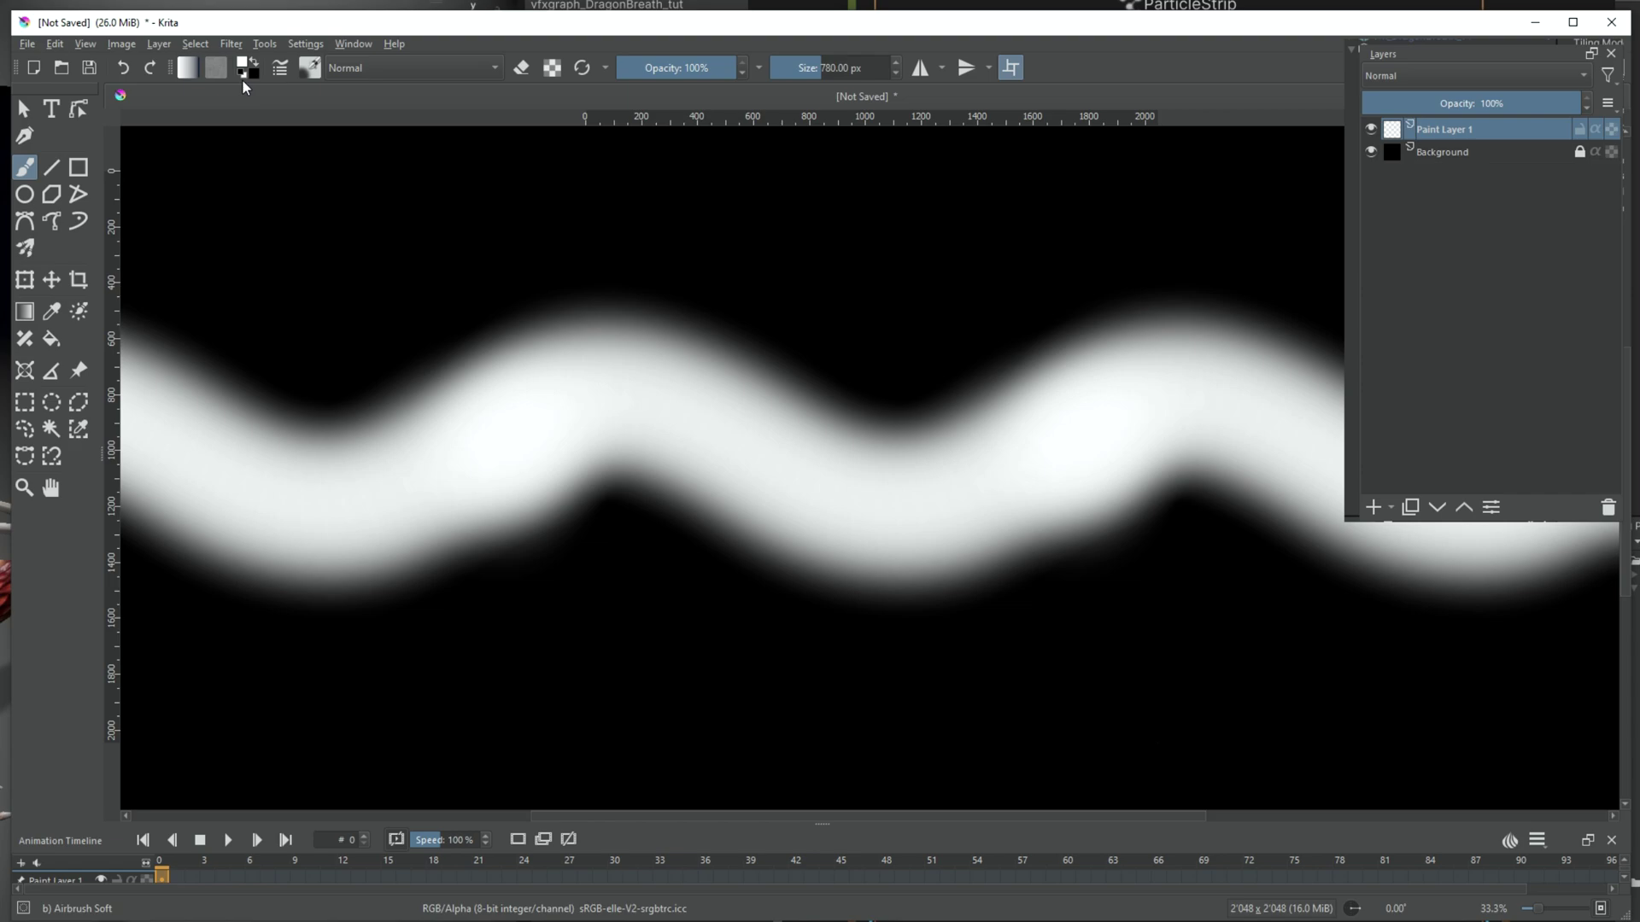
# Step: Choose the Basic-2 Opacity brush preset and set its horizontal and vertical fade to 0.24
pyautogui.click(309, 68)
pyautogui.click(584, 152)
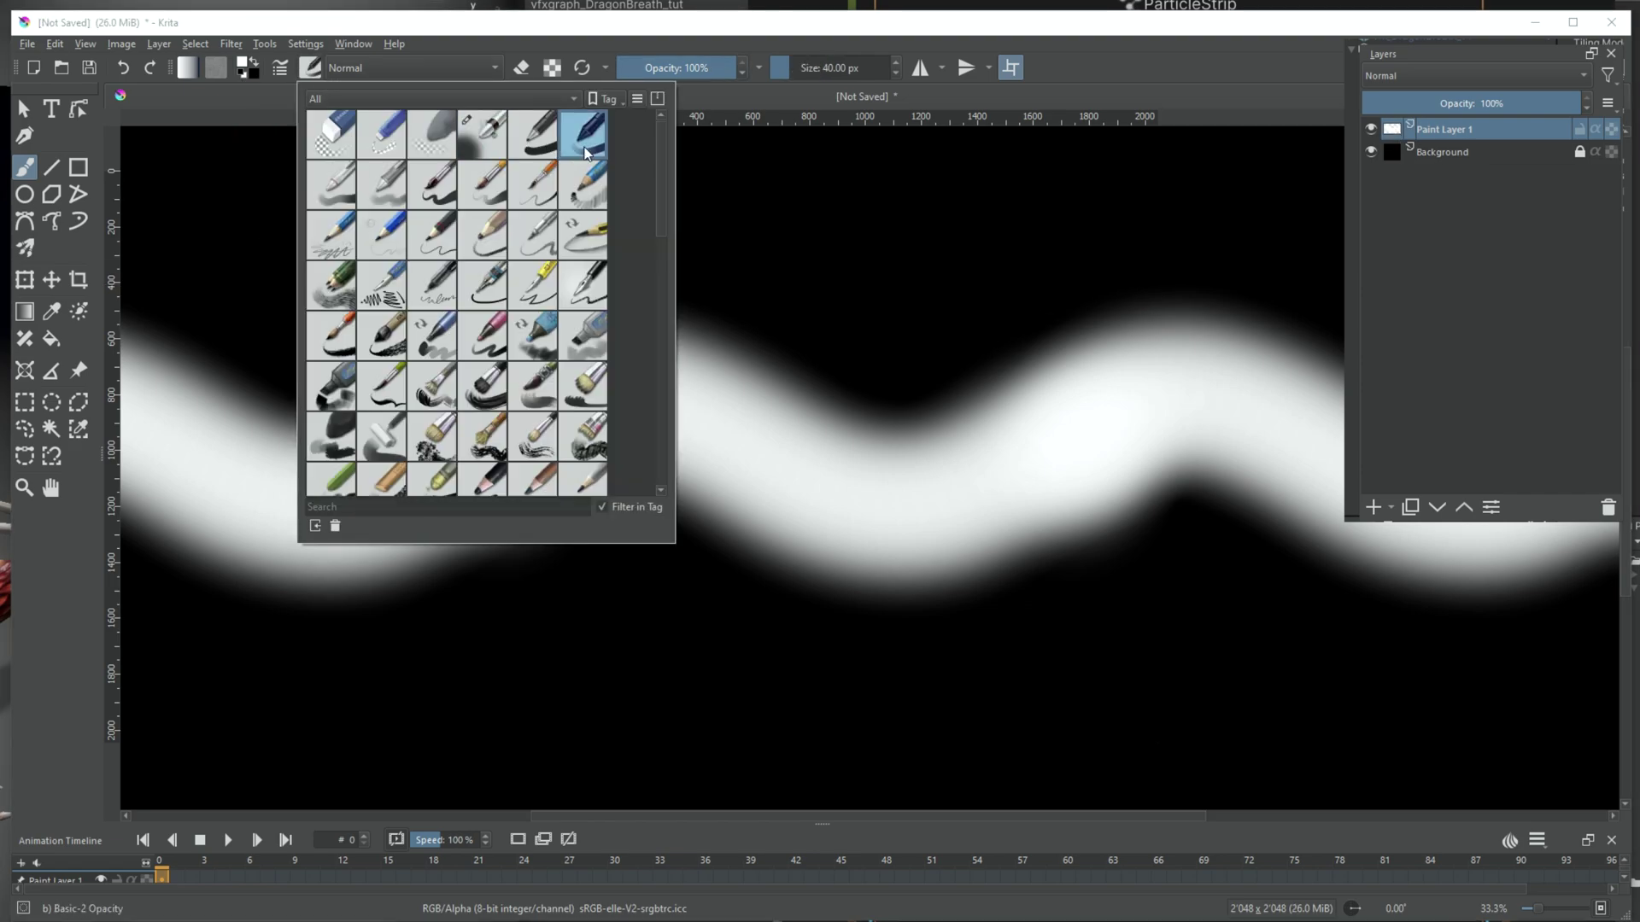
pyautogui.click(282, 75)
pyautogui.click(796, 428)
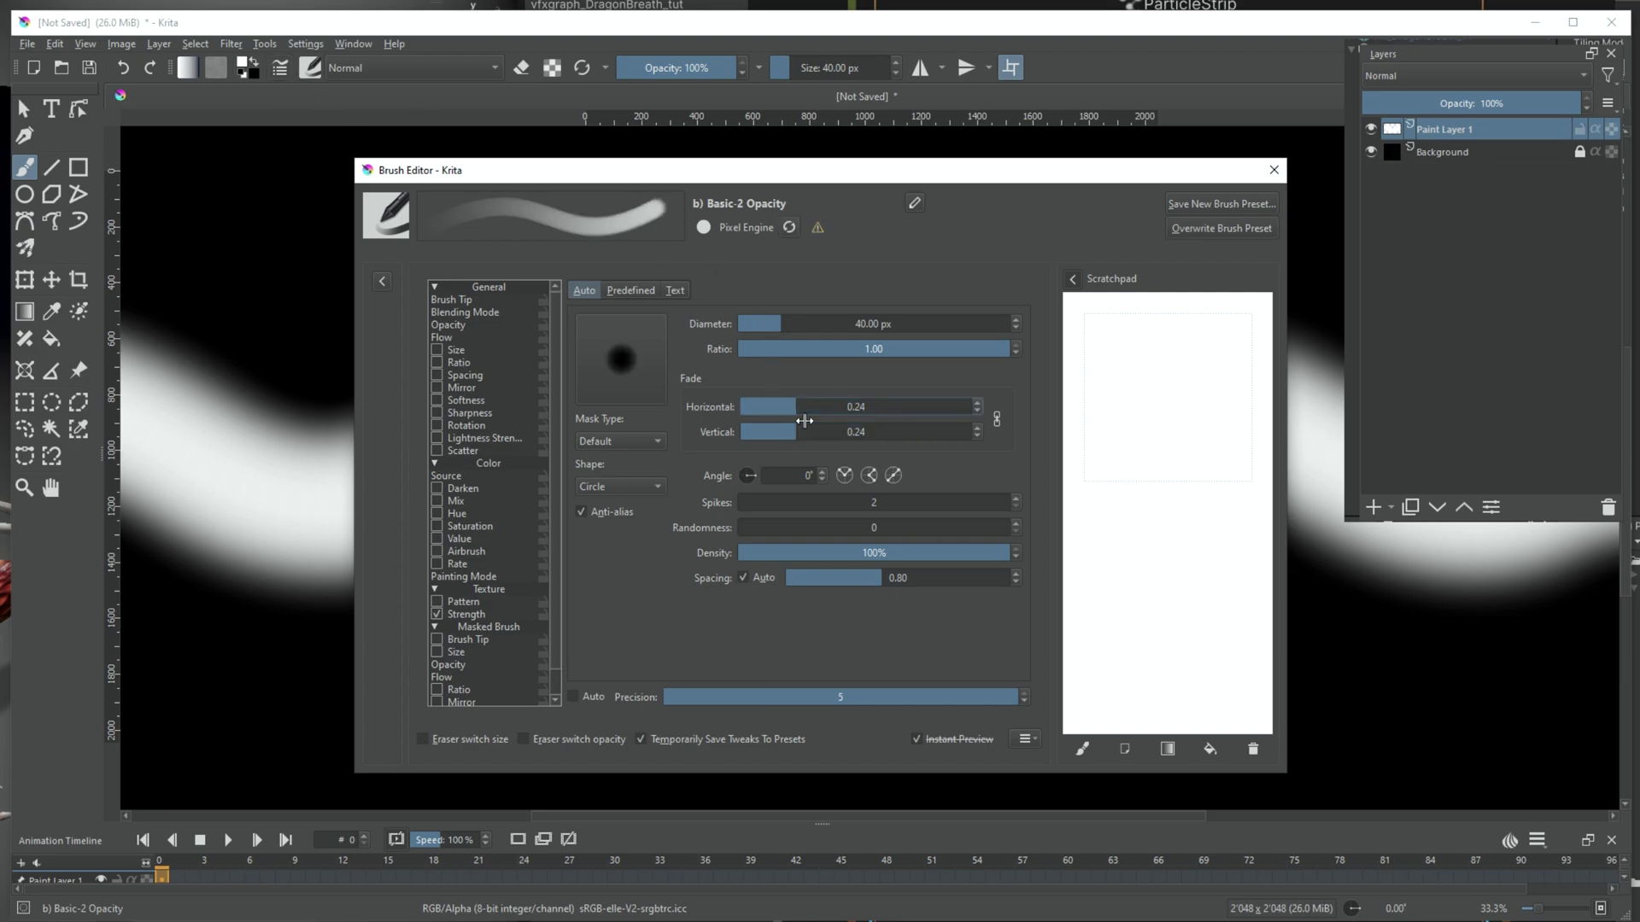
pyautogui.click(1273, 170)
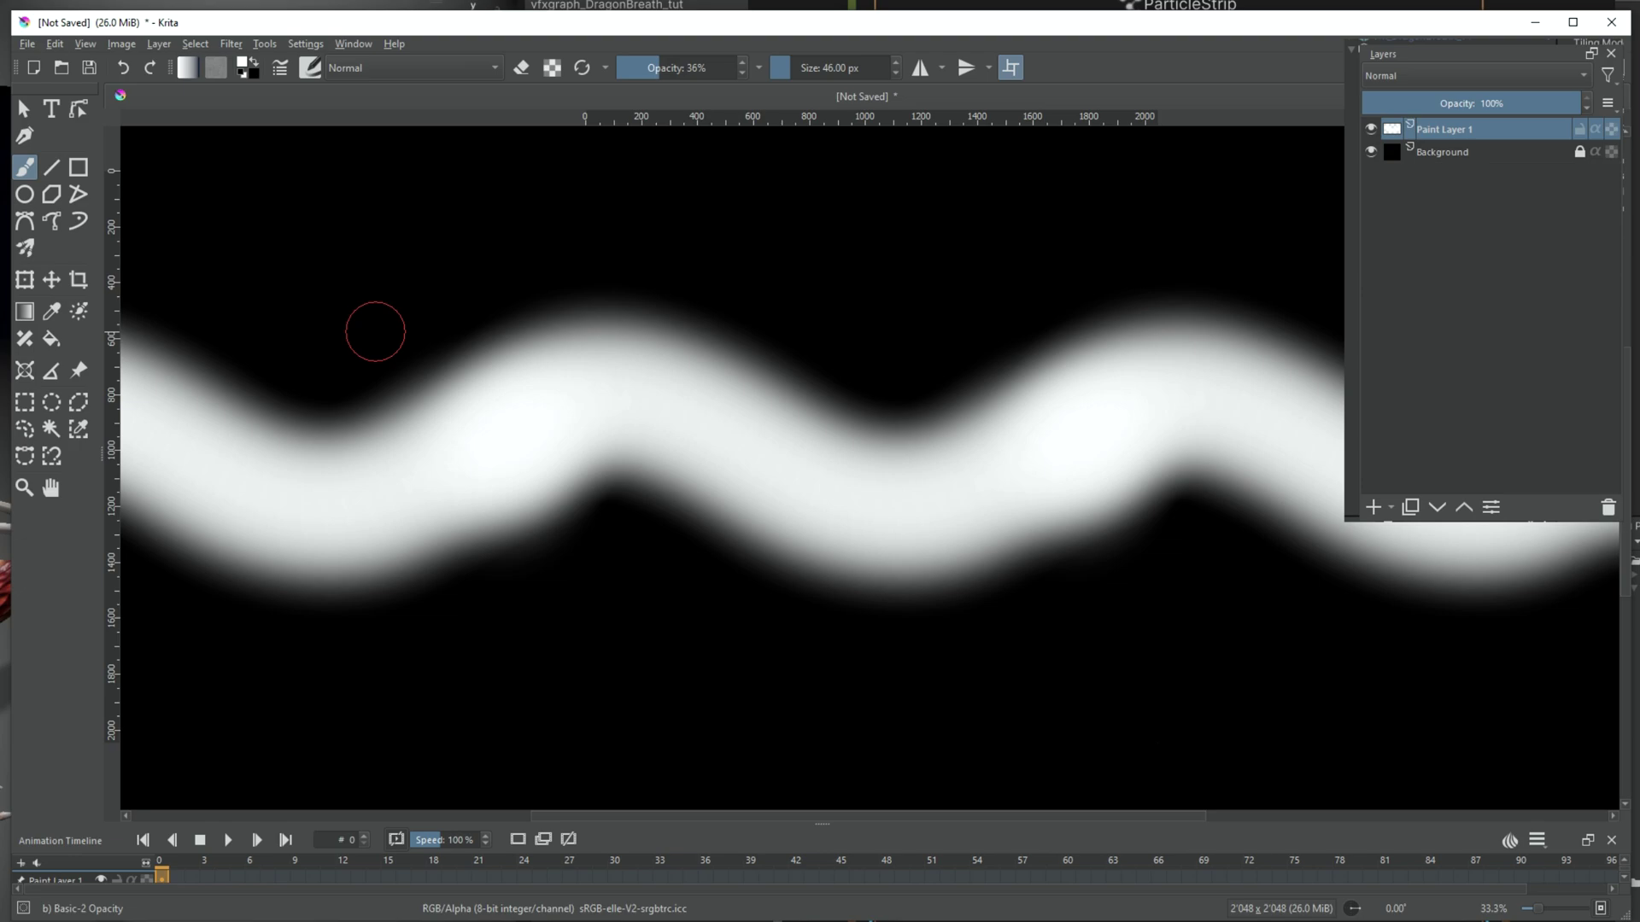
# Step: Erase along the upper and lower edges of the wavy trail at 36% opacity to give it stepped, stylized borders
pyautogui.moveTo(351, 399)
pyautogui.mouseDown()
pyautogui.moveTo(387, 381)
pyautogui.moveTo(461, 476)
pyautogui.moveTo(623, 524)
pyautogui.moveTo(818, 633)
pyautogui.mouseUp()
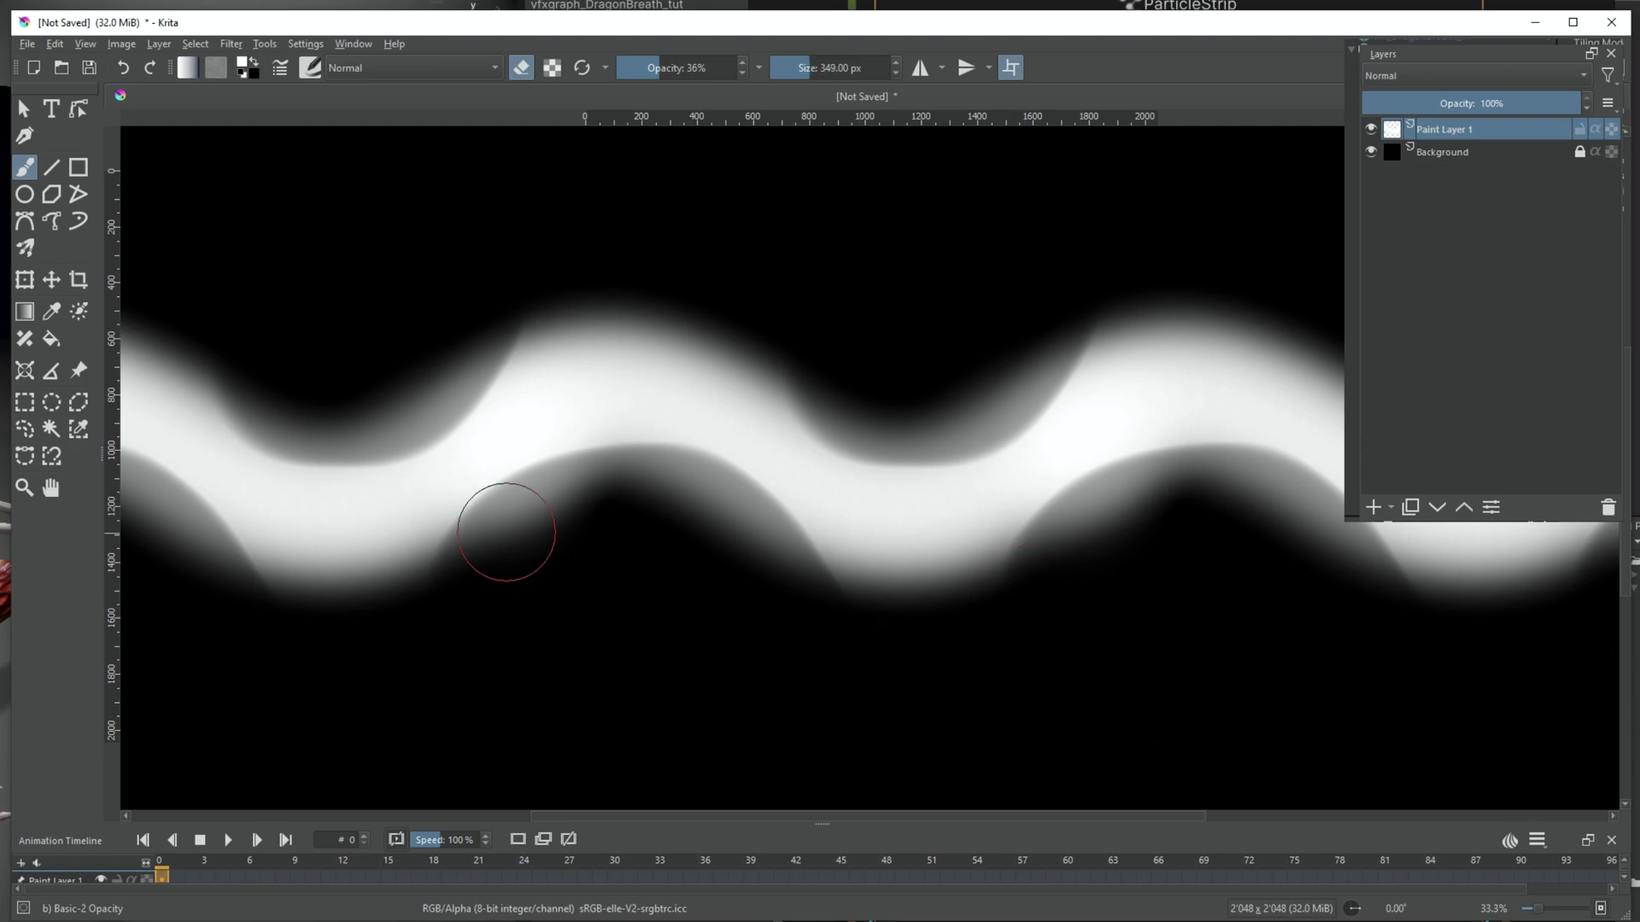
pyautogui.moveTo(523, 550); pyautogui.dragTo(774, 604)
pyautogui.moveTo(295, 354)
pyautogui.mouseDown()
pyautogui.moveTo(274, 377)
pyautogui.moveTo(492, 278)
pyautogui.mouseUp()
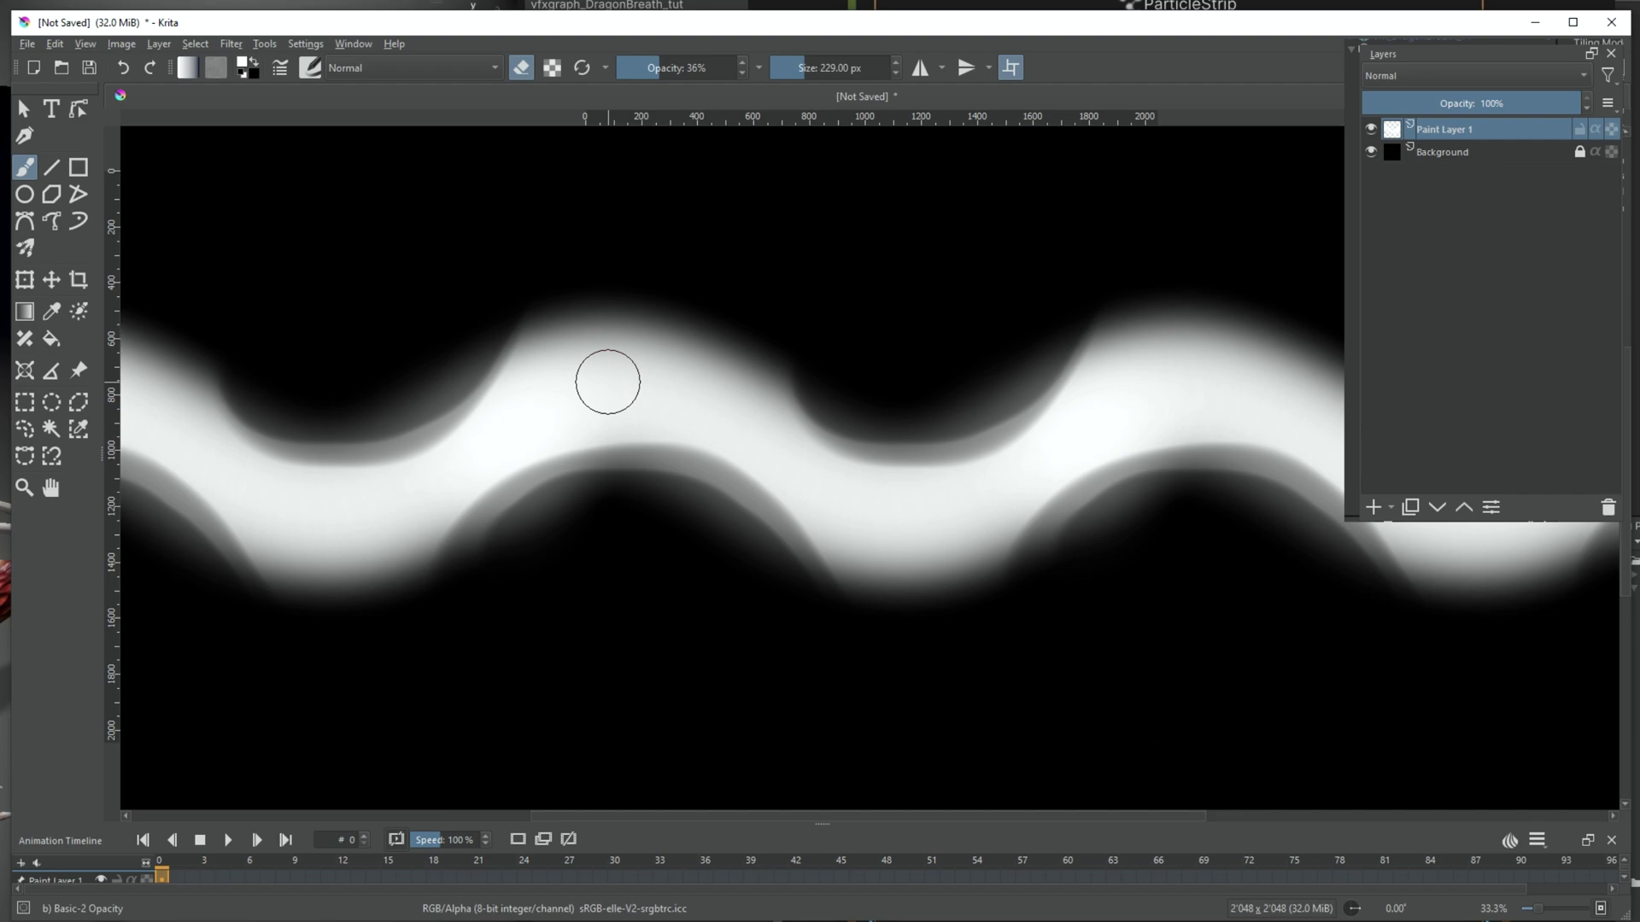
# Step: Erase small round holes in the trail's crest and trough with brushes of 229 and 169 px, and turn off wrap-around mode
pyautogui.click(608, 381)
pyautogui.press('[')
pyautogui.click(872, 510)
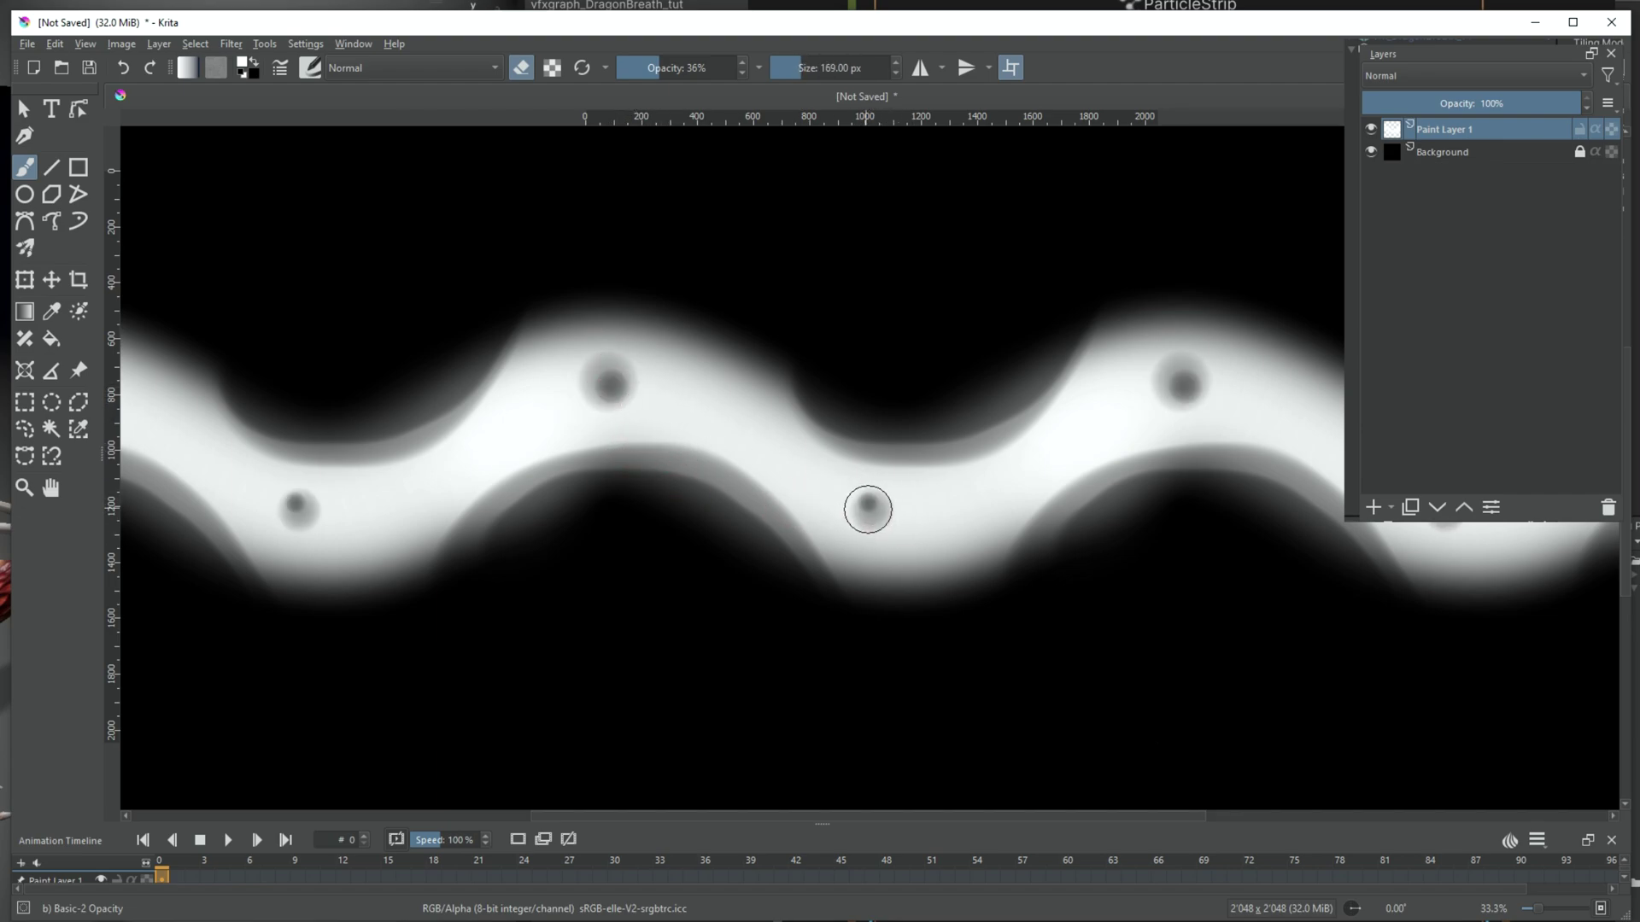
pyautogui.click(867, 510)
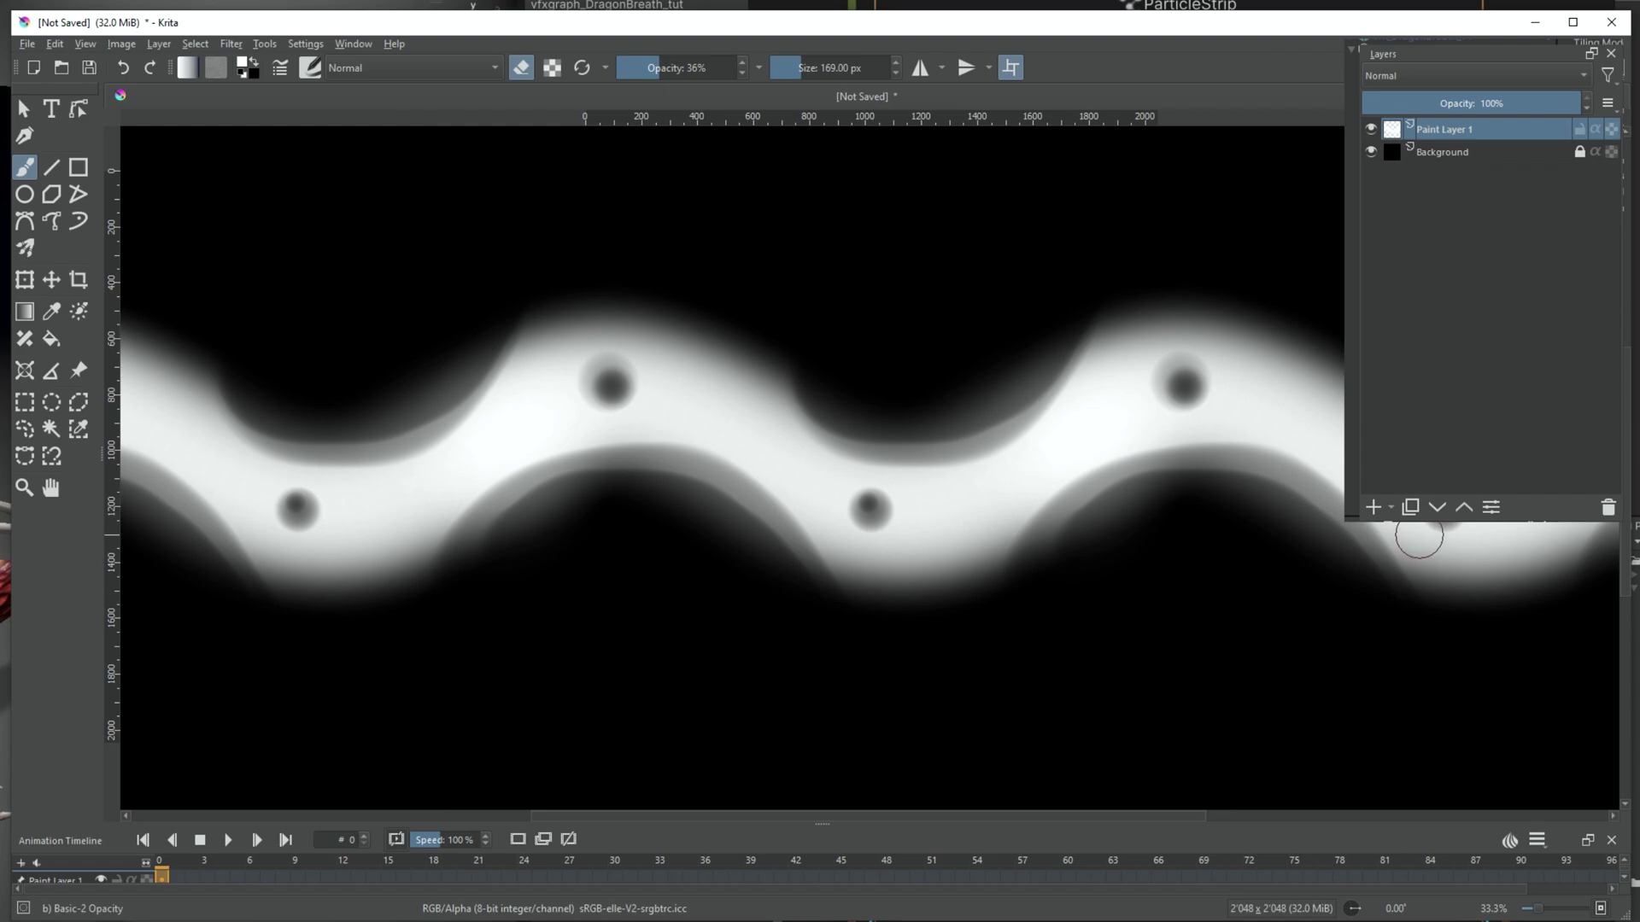
pyautogui.press('w')
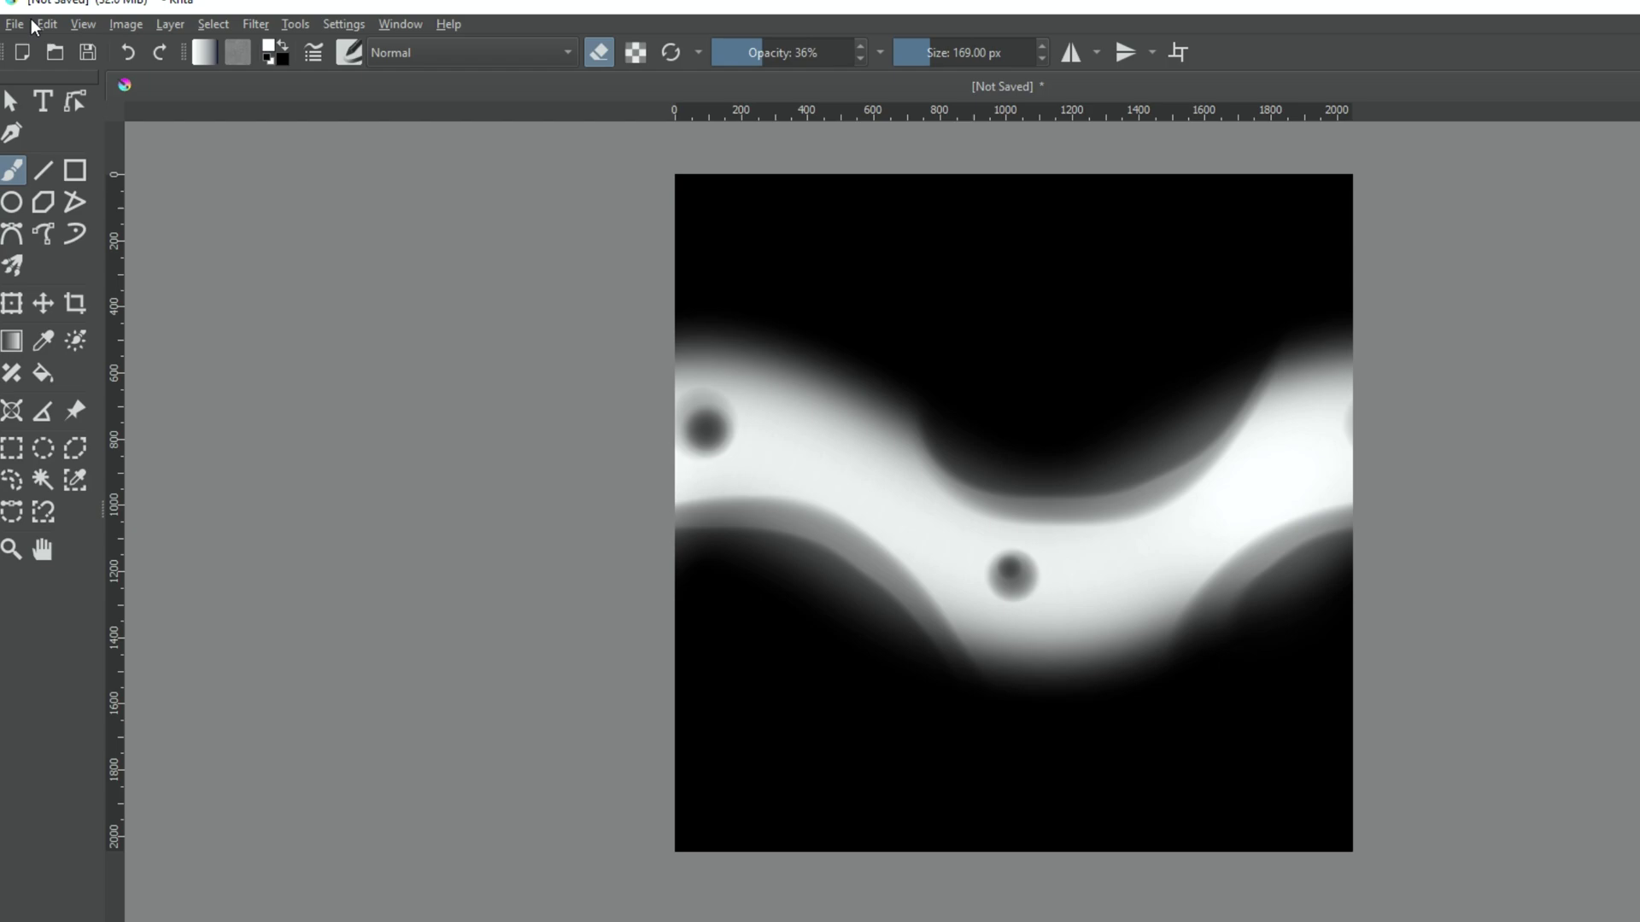
# Step: Export the painted trail as StylizedTrail006 into the Unity project's Textures folder
pyautogui.click(26, 44)
pyautogui.click(90, 203)
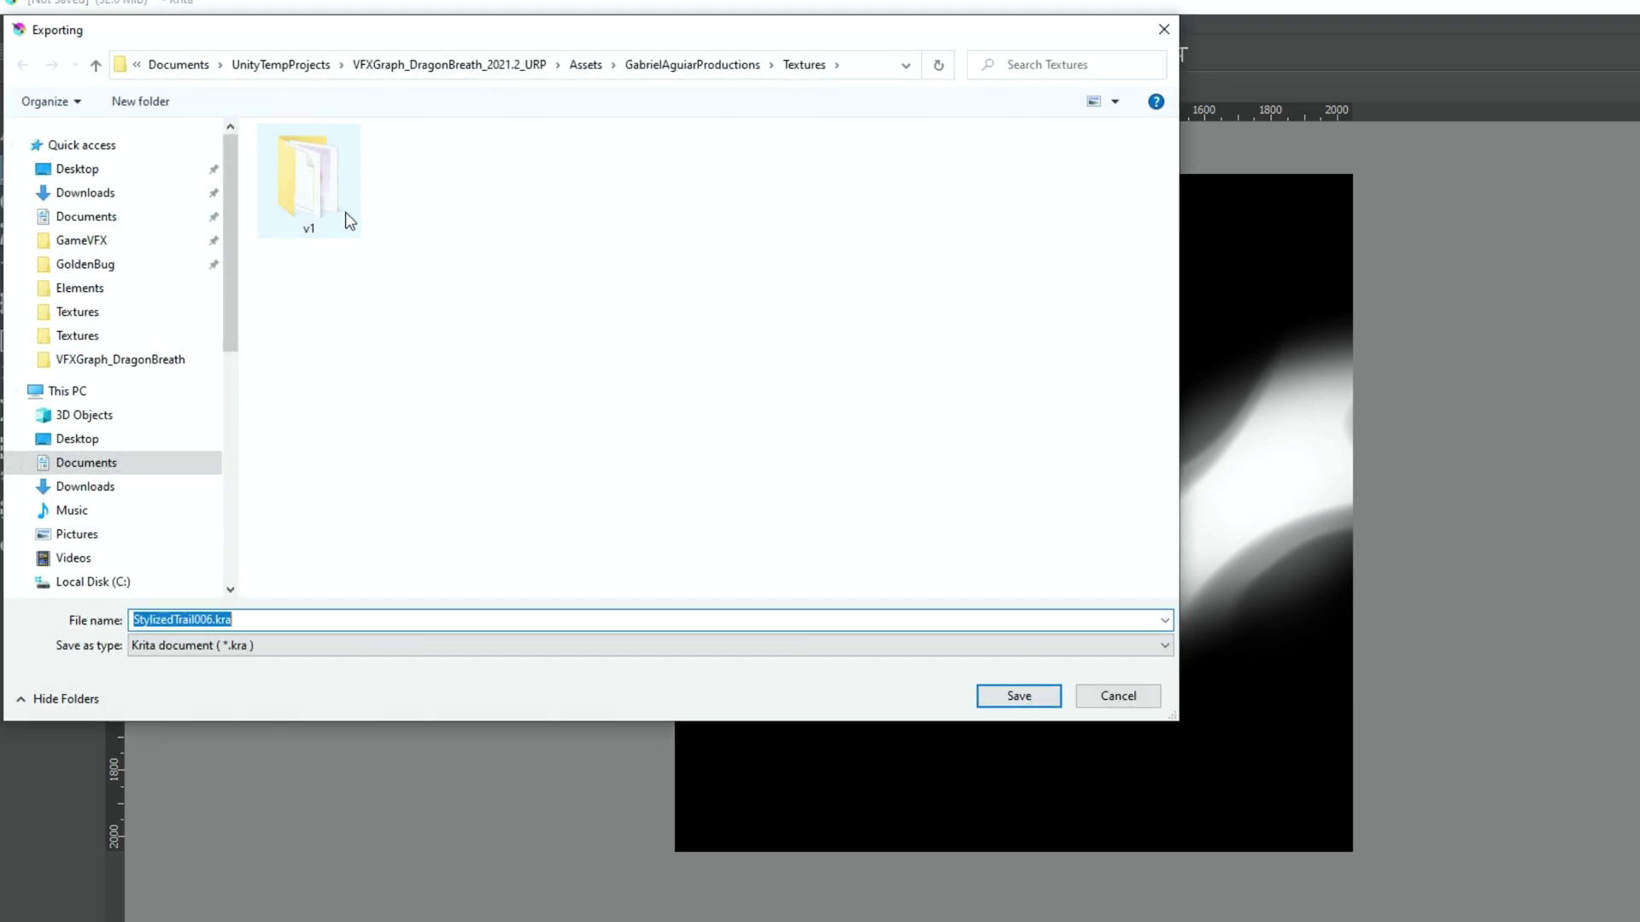
pyautogui.click(224, 650)
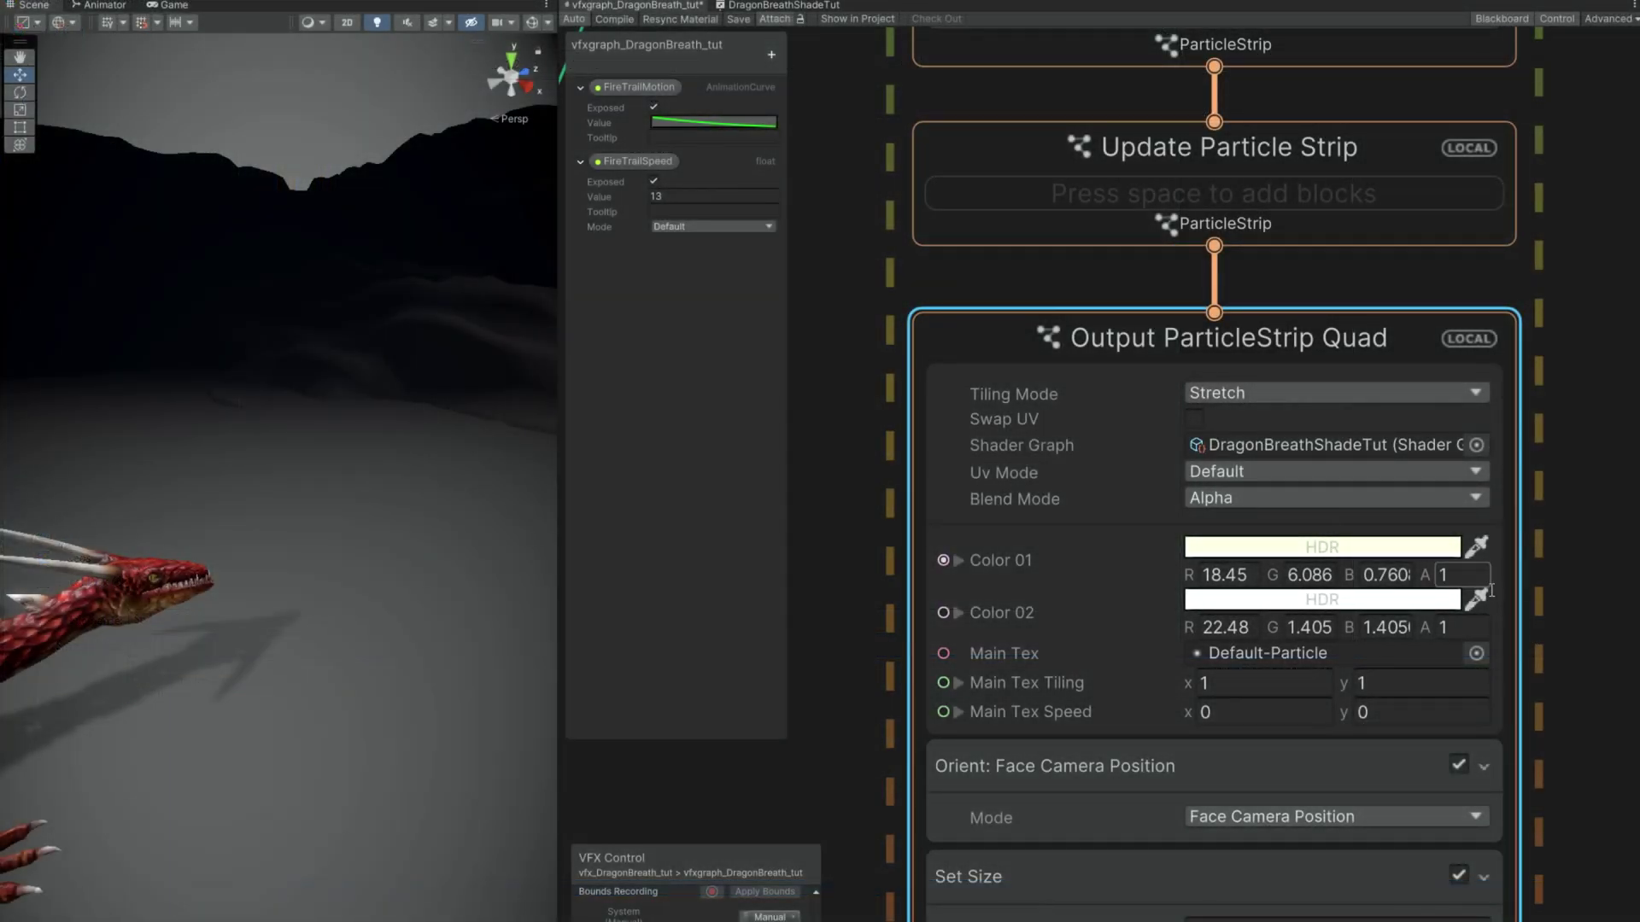
# Step: Switch to Unity, assign StylizedTrail006 as Main Tex of Output ParticleStrip Quad, and set Main Tex Tiling X to 1 and Speed X to -1.5
pyautogui.click(1477, 654)
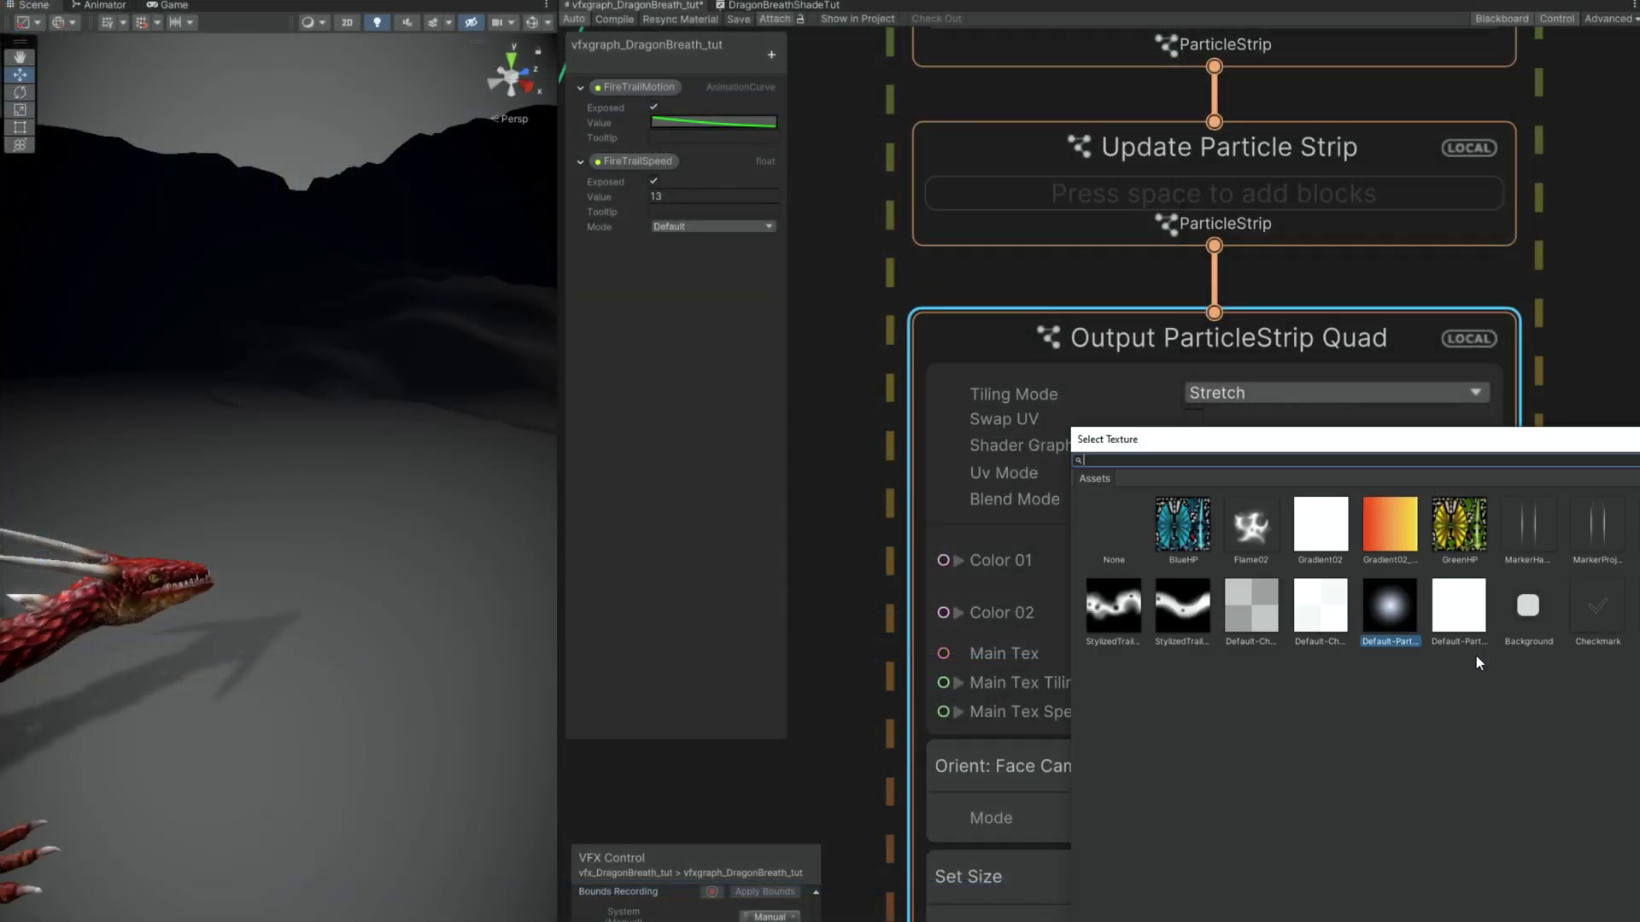
pyautogui.click(1202, 601)
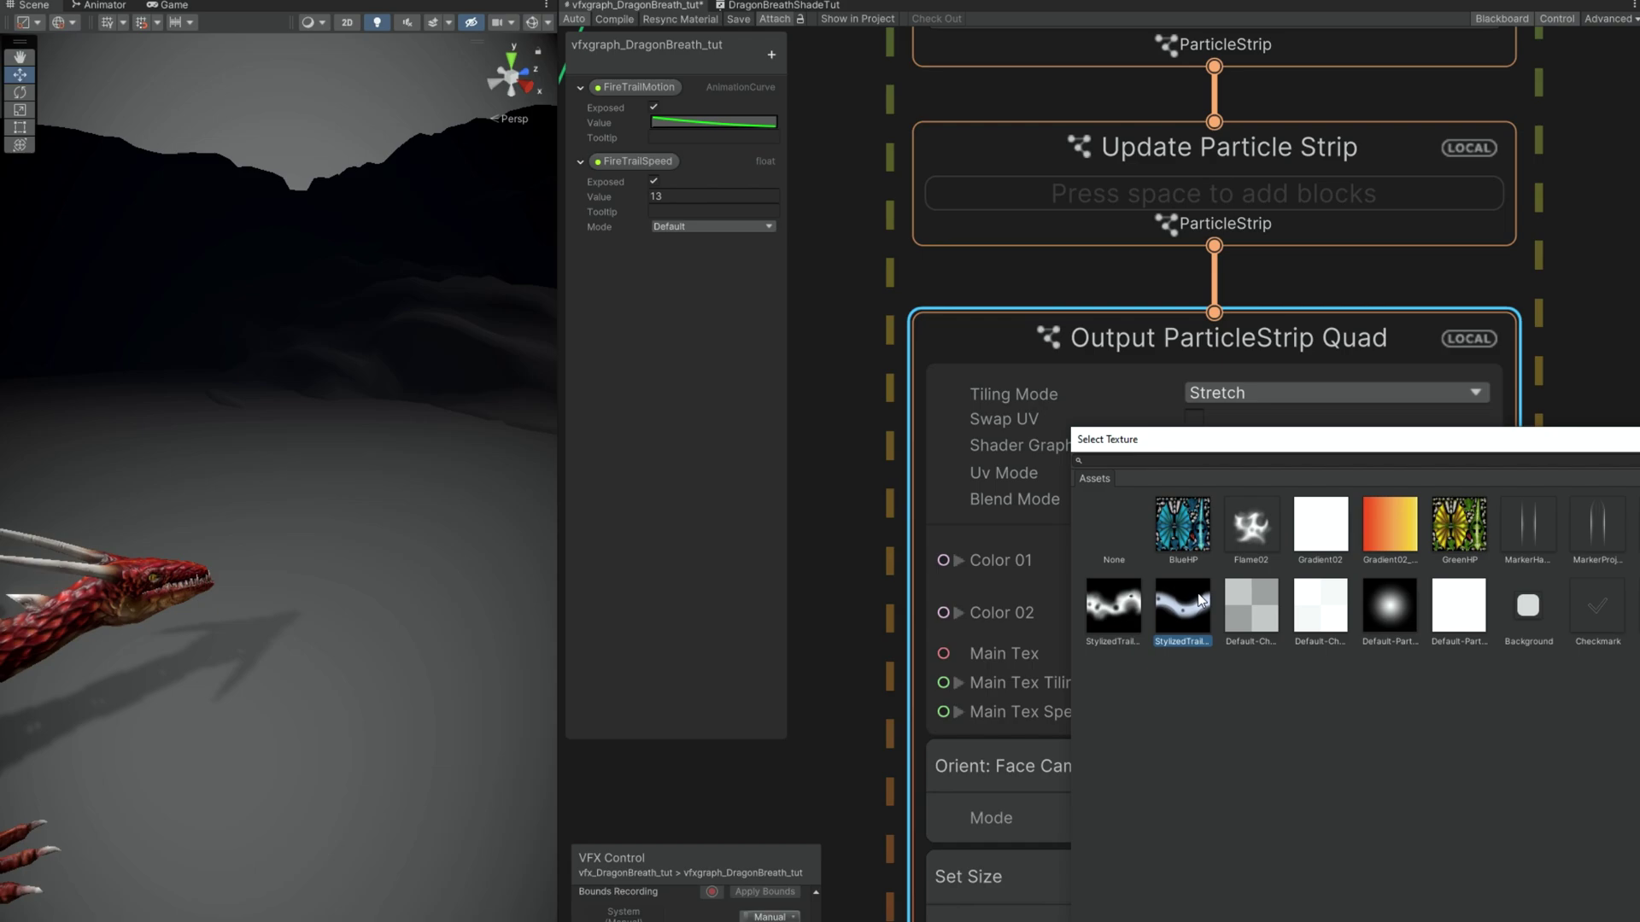
pyautogui.doubleClick(1200, 617)
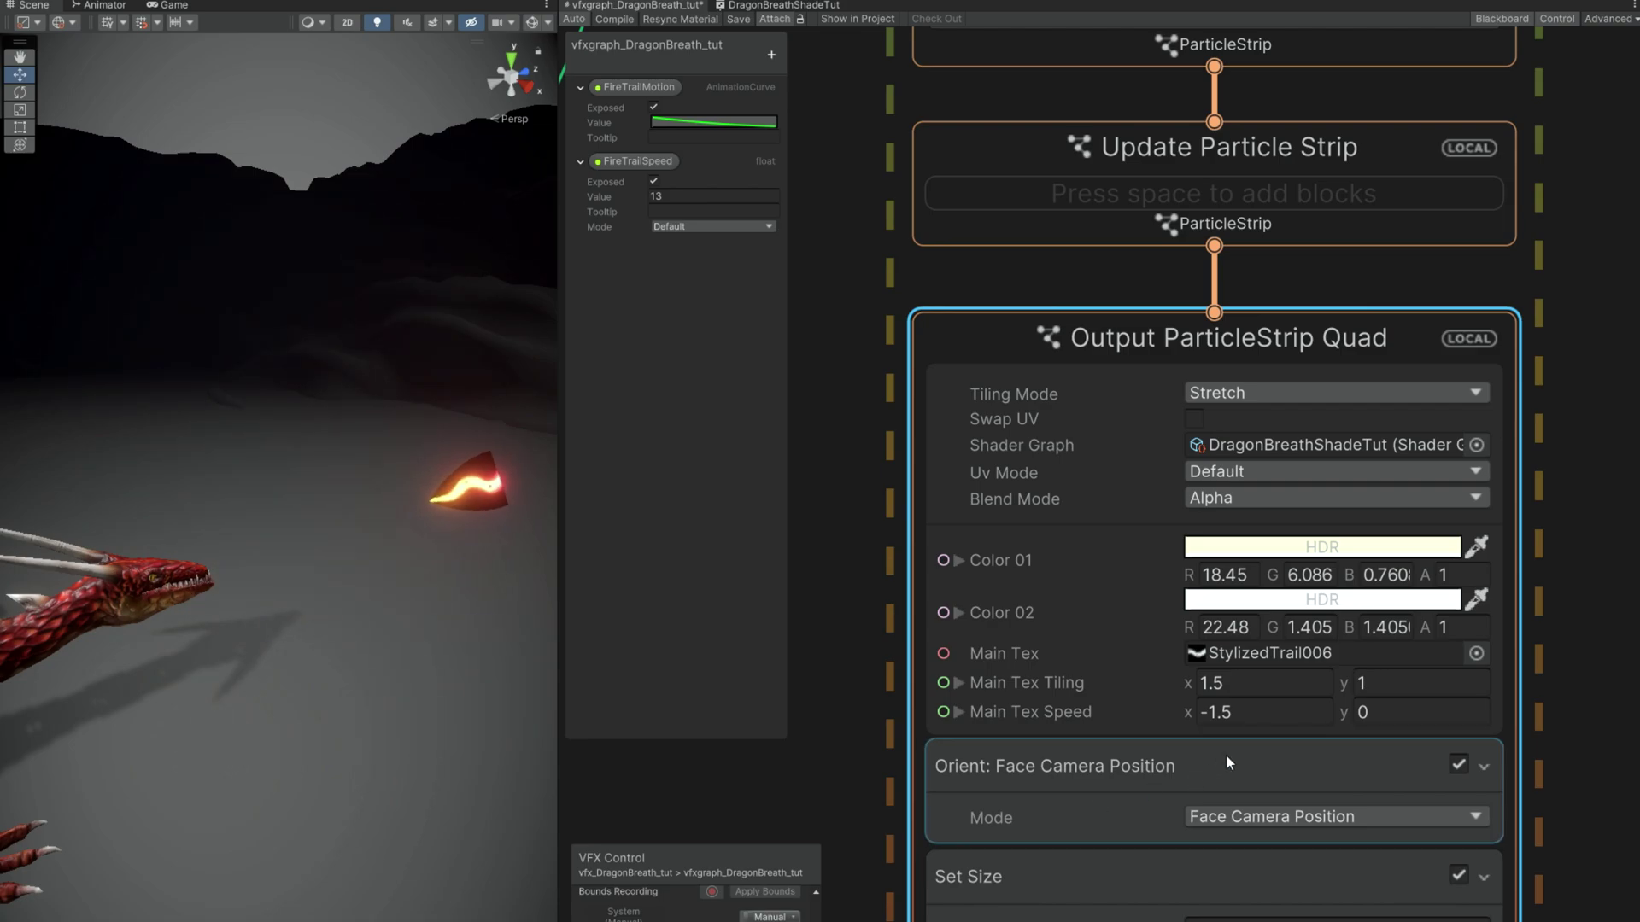
pyautogui.click(1213, 682)
pyautogui.write('1')
pyautogui.press('Return')
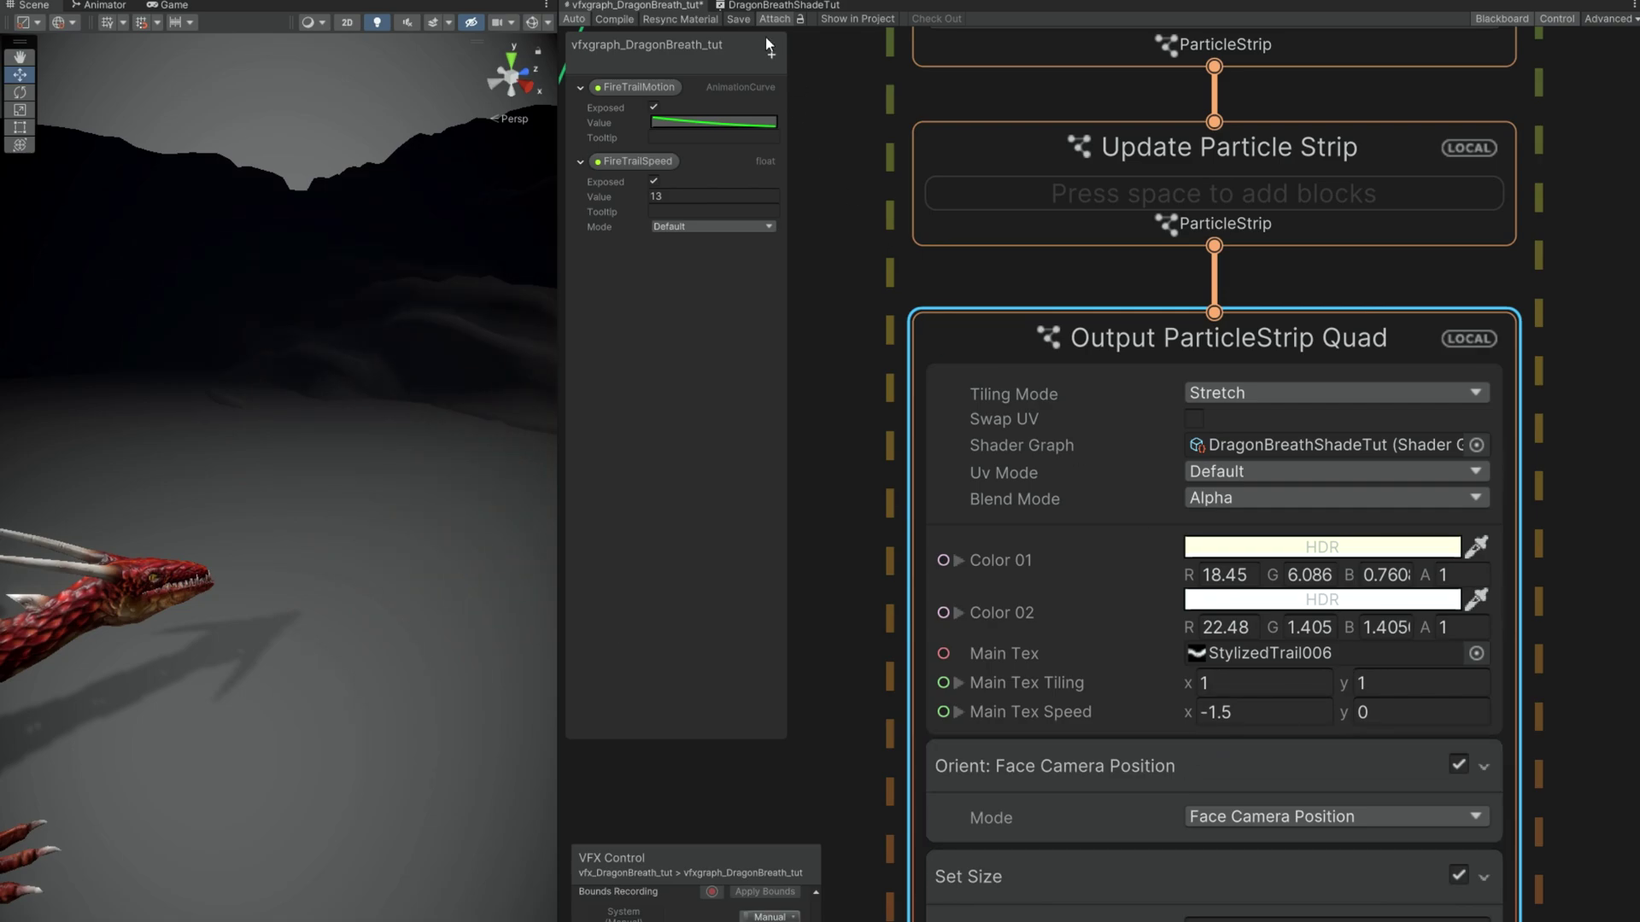
# Step: Switch to the DragonBreathShadeTut shader graph and save the asset
pyautogui.click(764, 6)
pyautogui.scroll(-1, 1095, 414)
pyautogui.moveTo(1104, 399); pyautogui.dragTo(886, 386, button='middle')
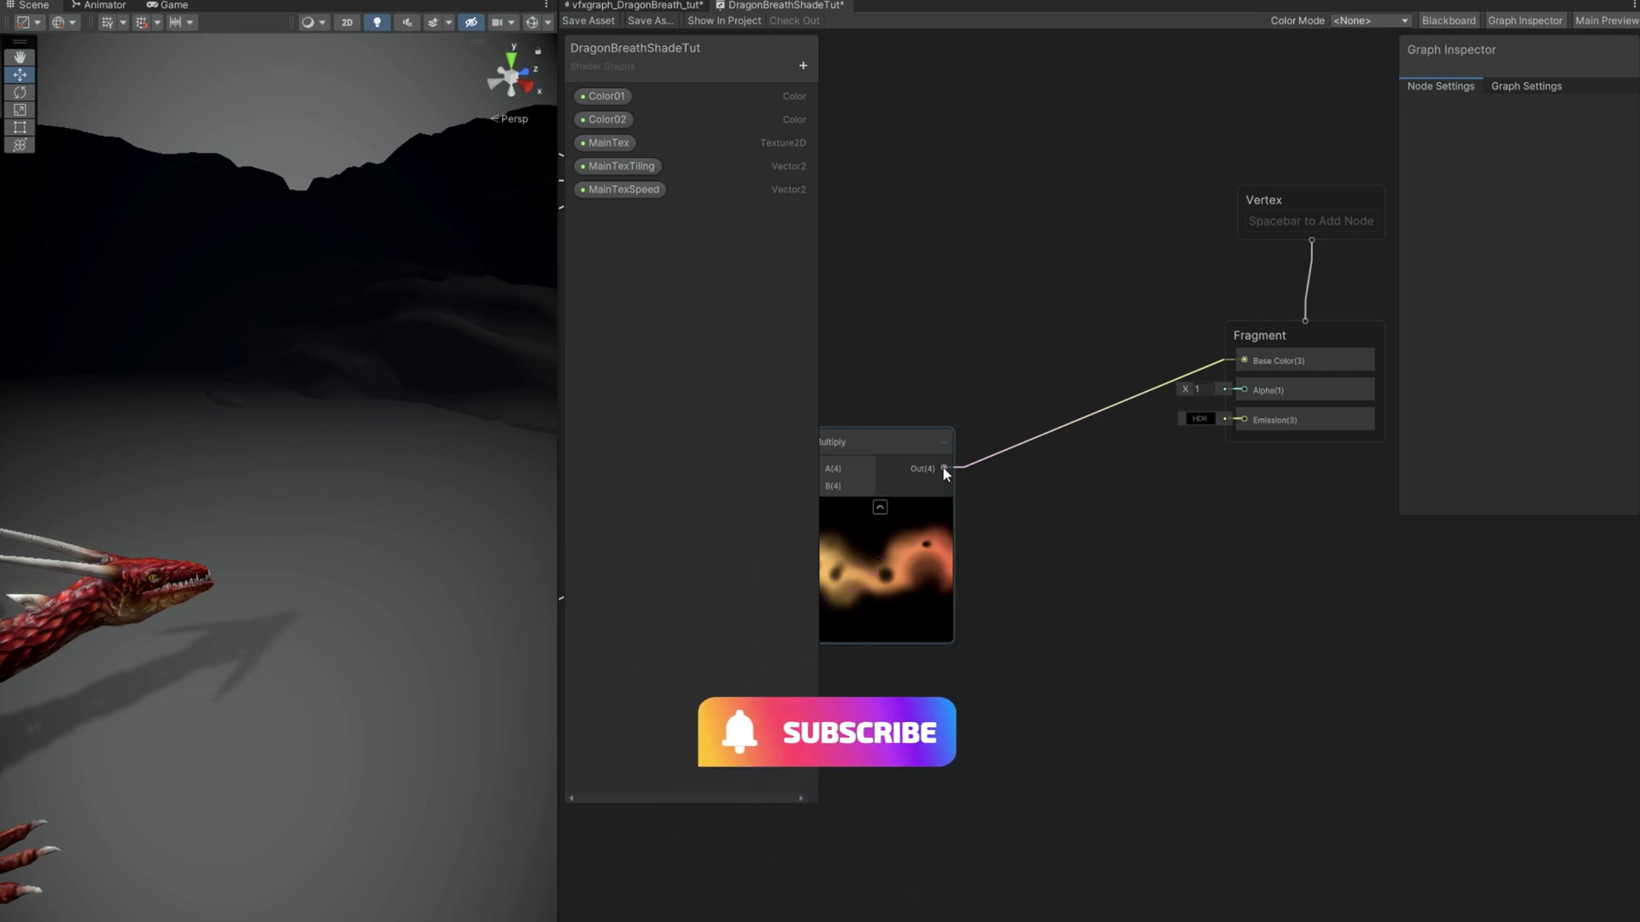
pyautogui.click(588, 21)
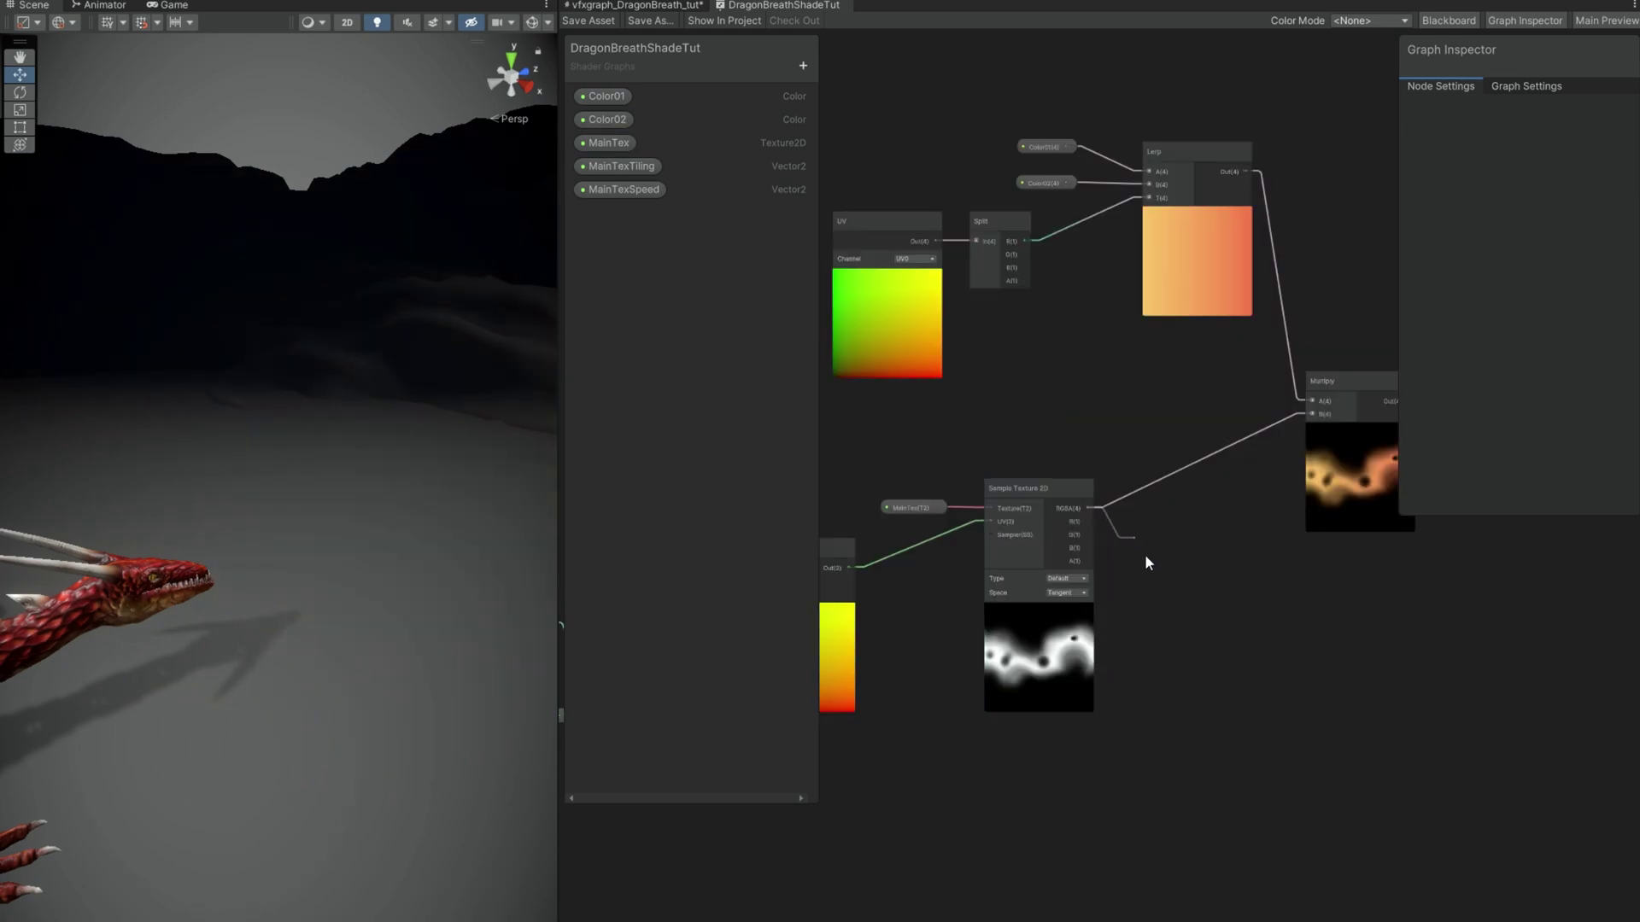
# Step: Add a Multiply node taking the Sample Texture 2D RGBA output in A, and connect its output to B of the existing color Multiply
pyautogui.press('space')
pyautogui.write('mu')
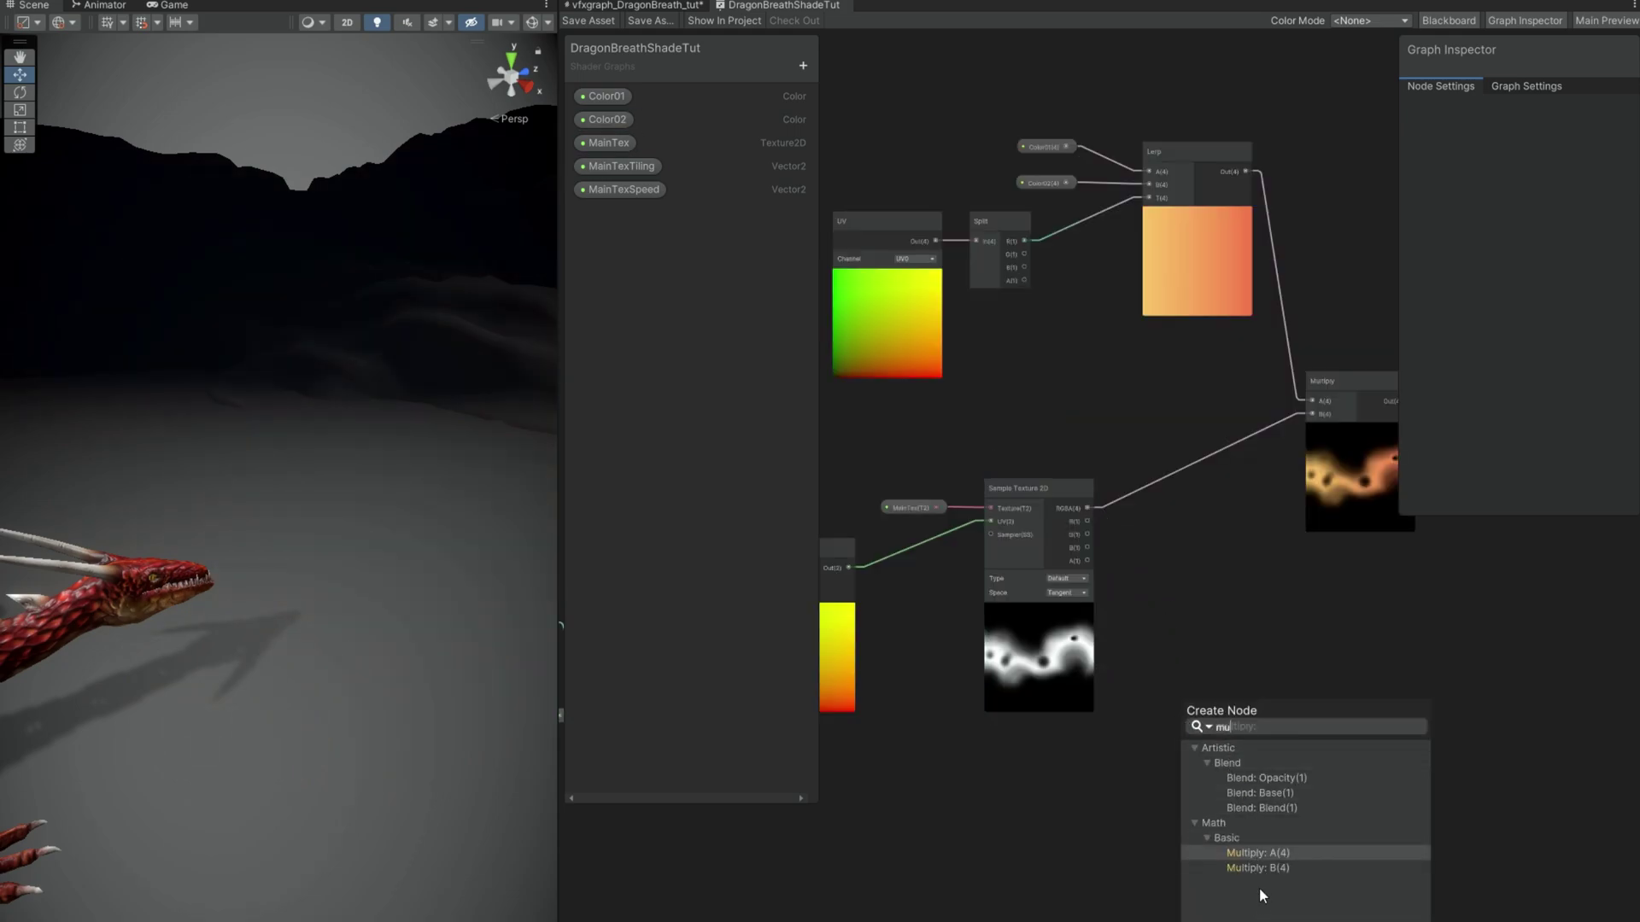
pyautogui.click(1273, 854)
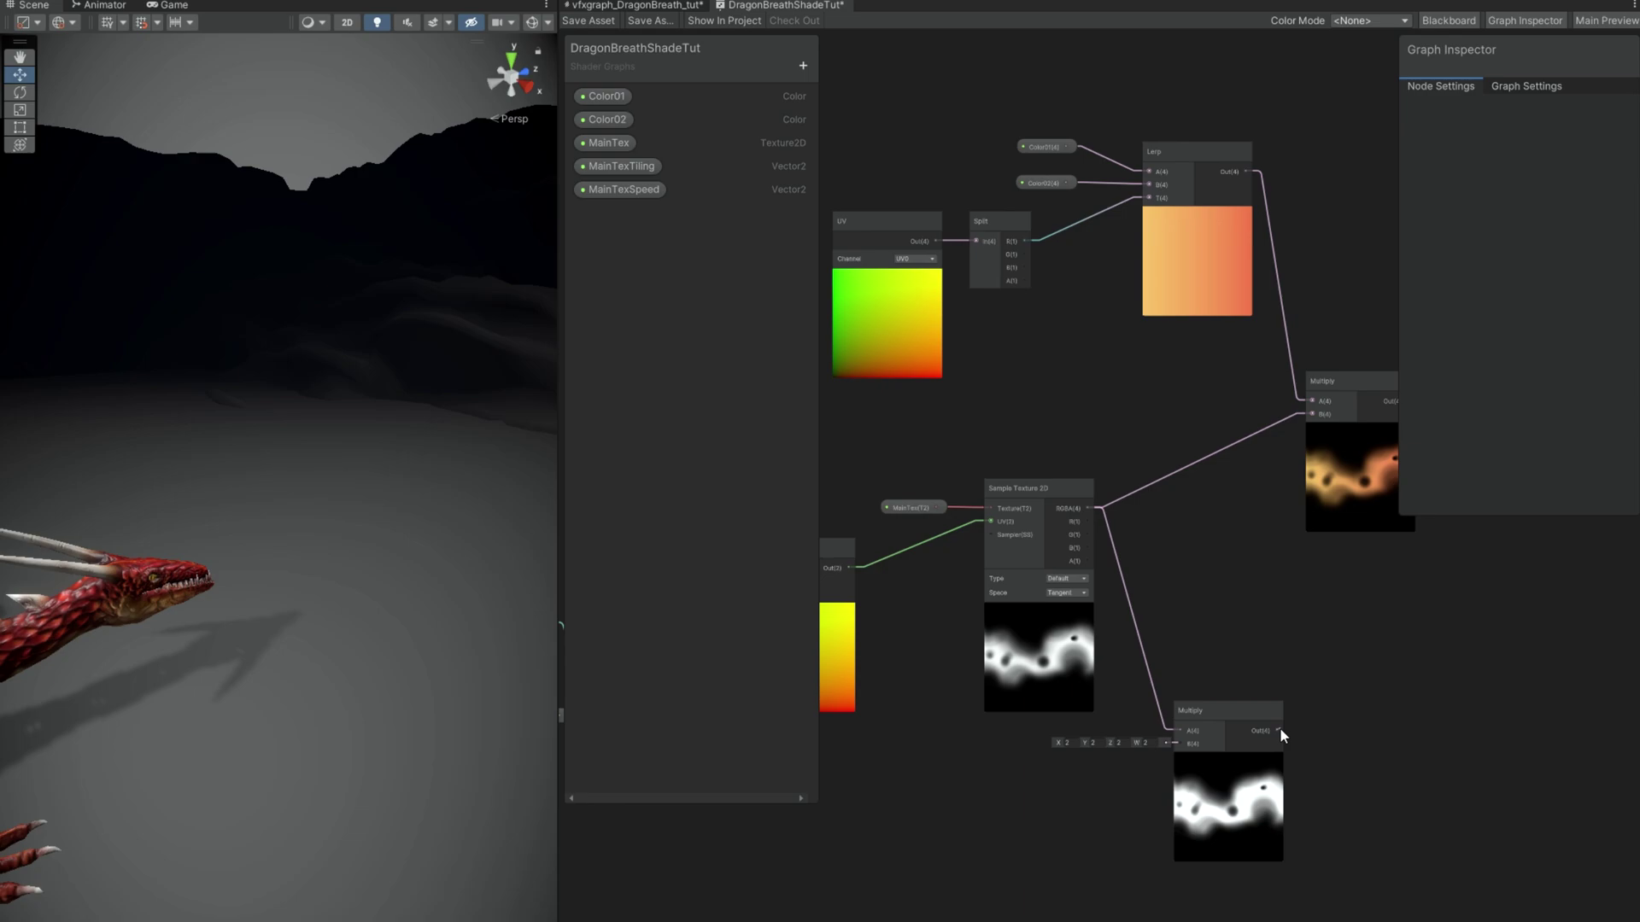
pyautogui.moveTo(1280, 728); pyautogui.dragTo(1311, 415)
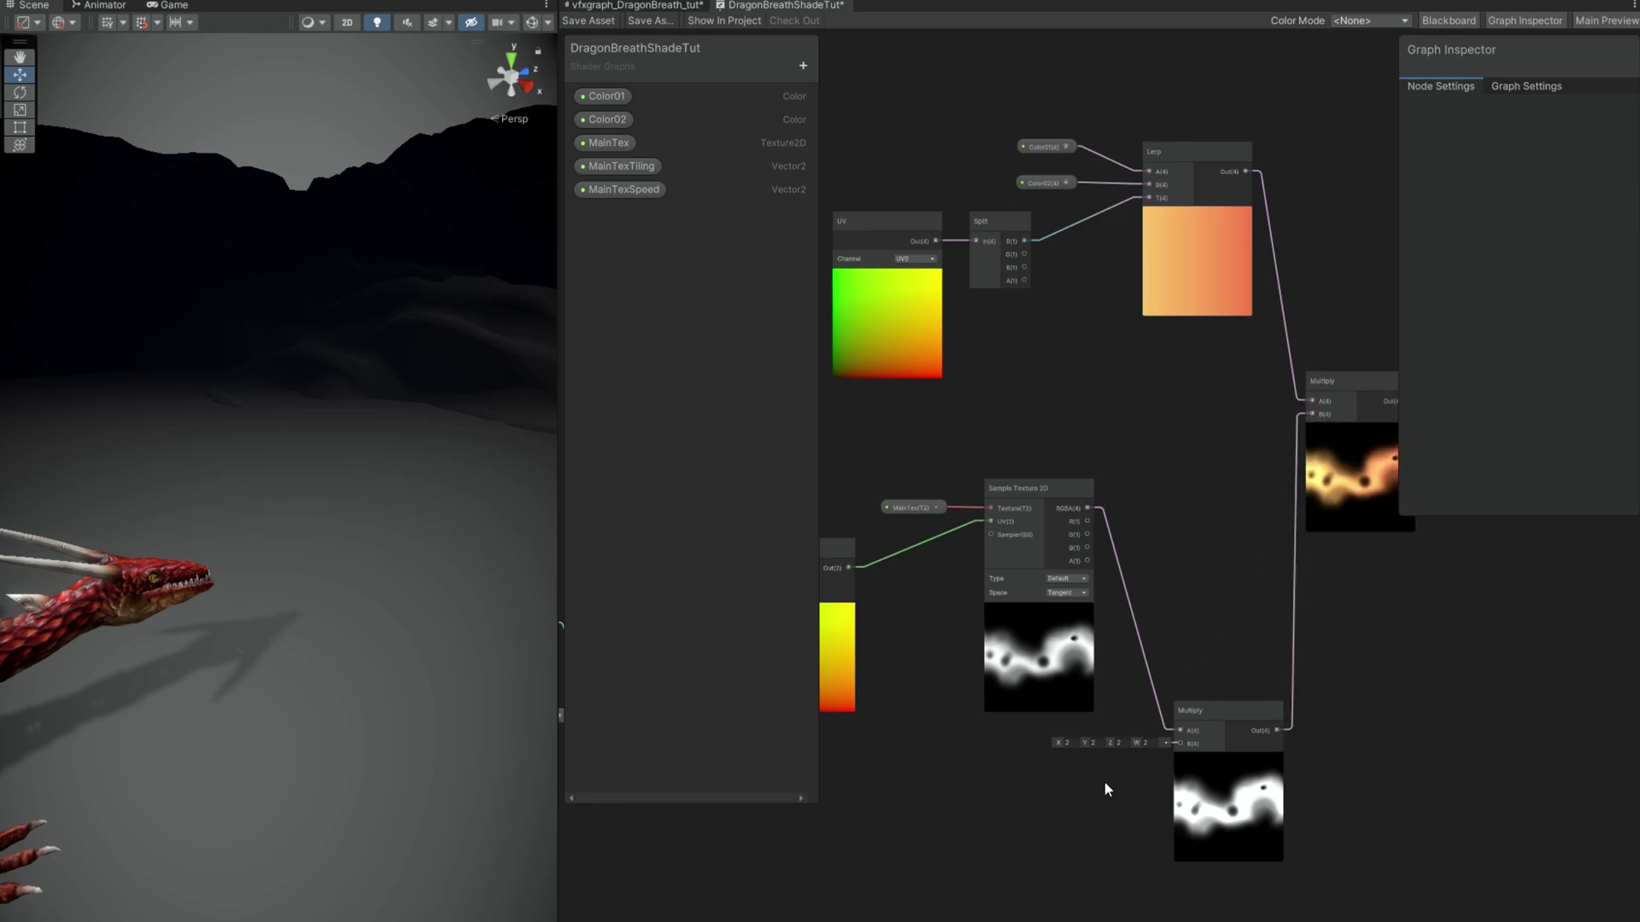
pyautogui.moveTo(989, 920); pyautogui.dragTo(999, 687, button='middle')
pyautogui.scroll(2, 1163, 679)
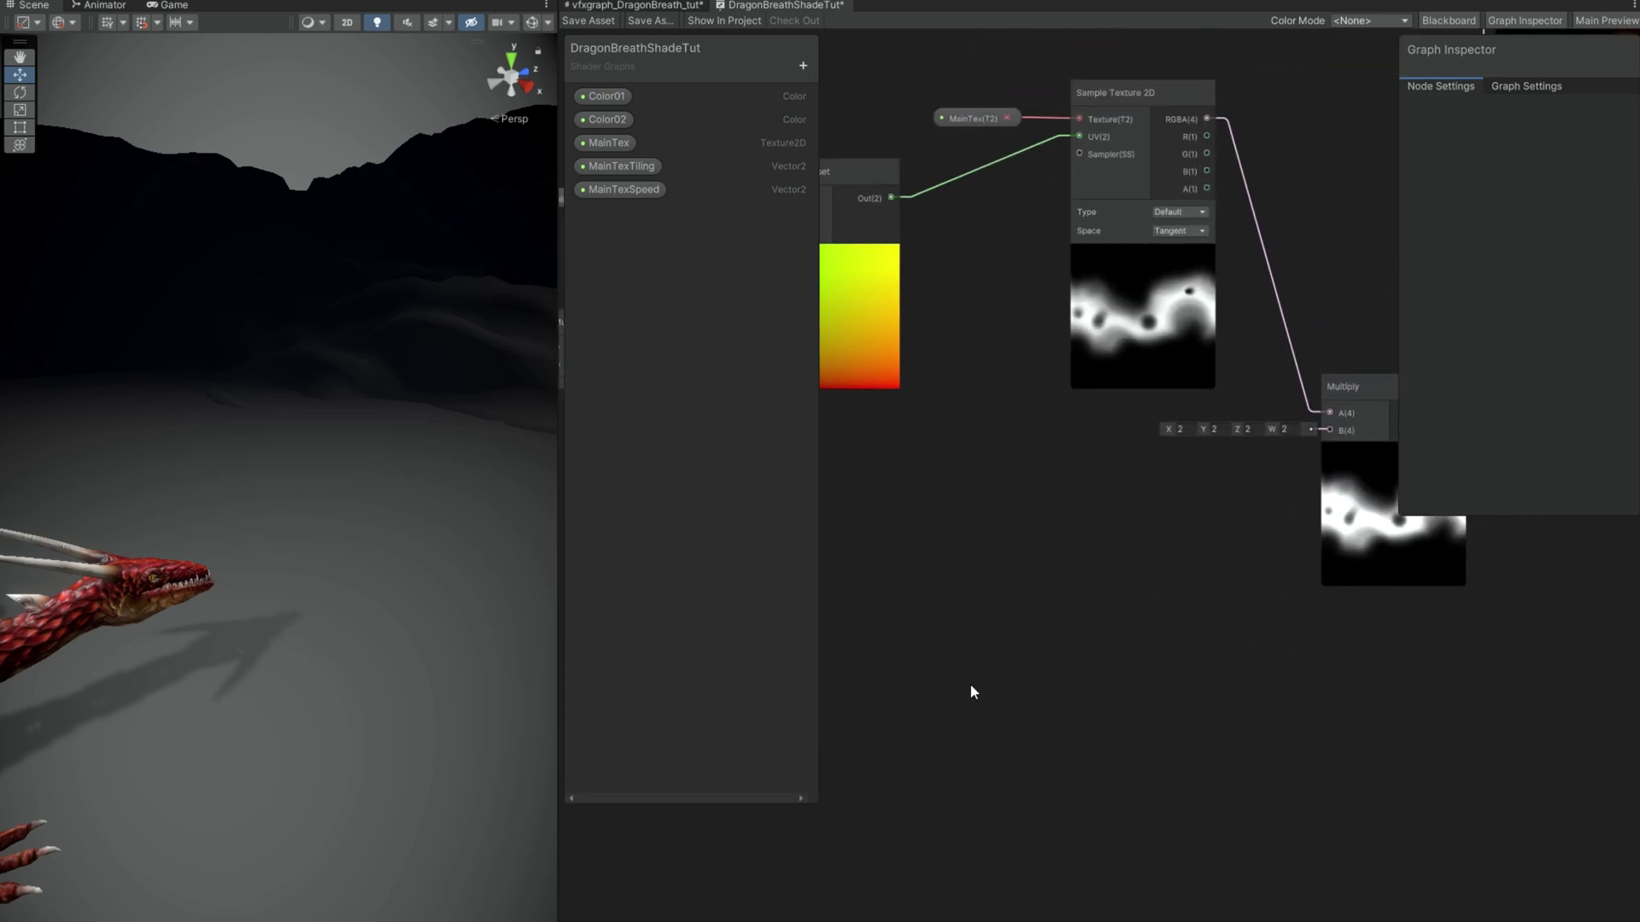
# Step: Add a Voronoi node in the empty space below the Sample Texture 2D node
pyautogui.press('space')
pyautogui.write('vor')
pyautogui.press('Return')
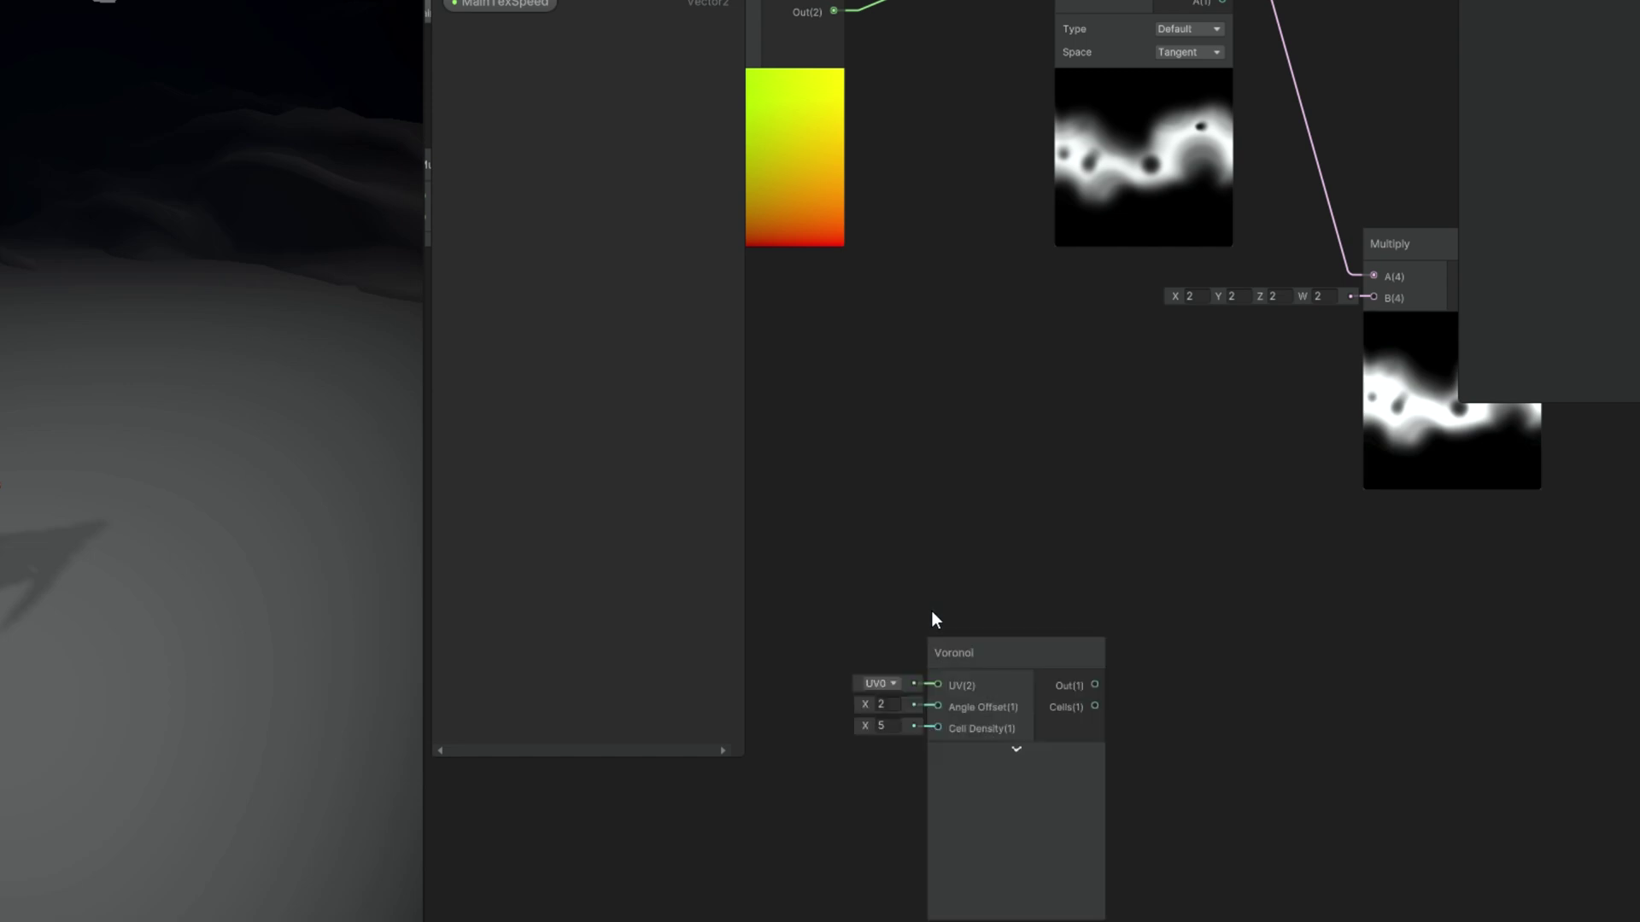
pyautogui.moveTo(953, 653); pyautogui.dragTo(868, 544)
# Step: Add a Power node that takes the Voronoi output in A and set its B to 4
pyautogui.press('space')
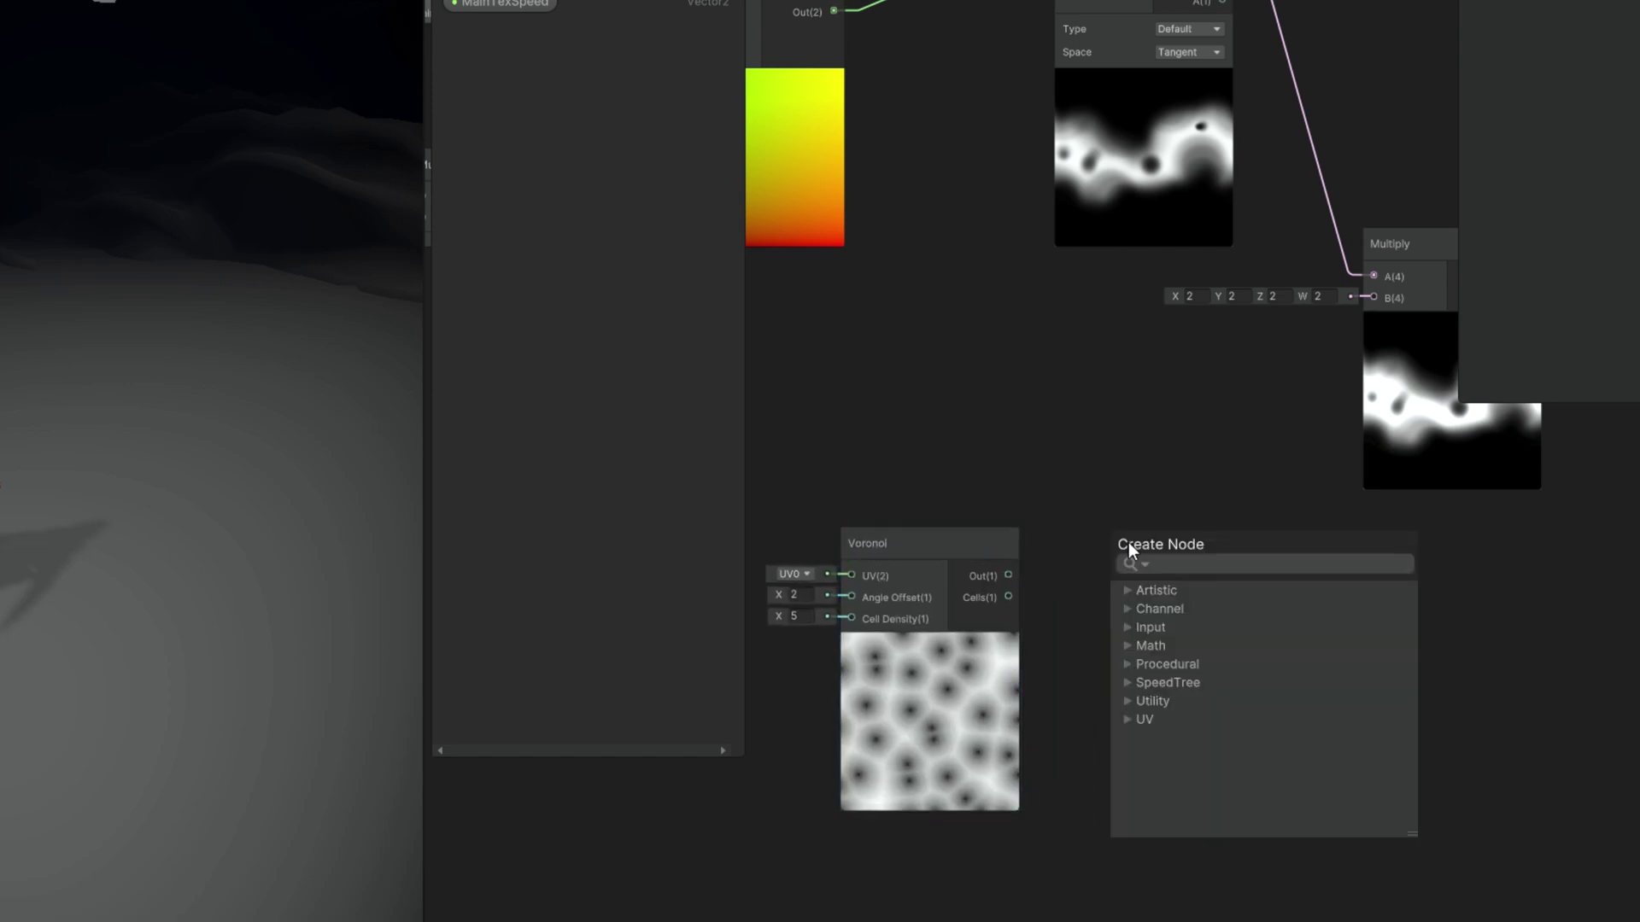
pyautogui.write('powe')
pyautogui.press('Return')
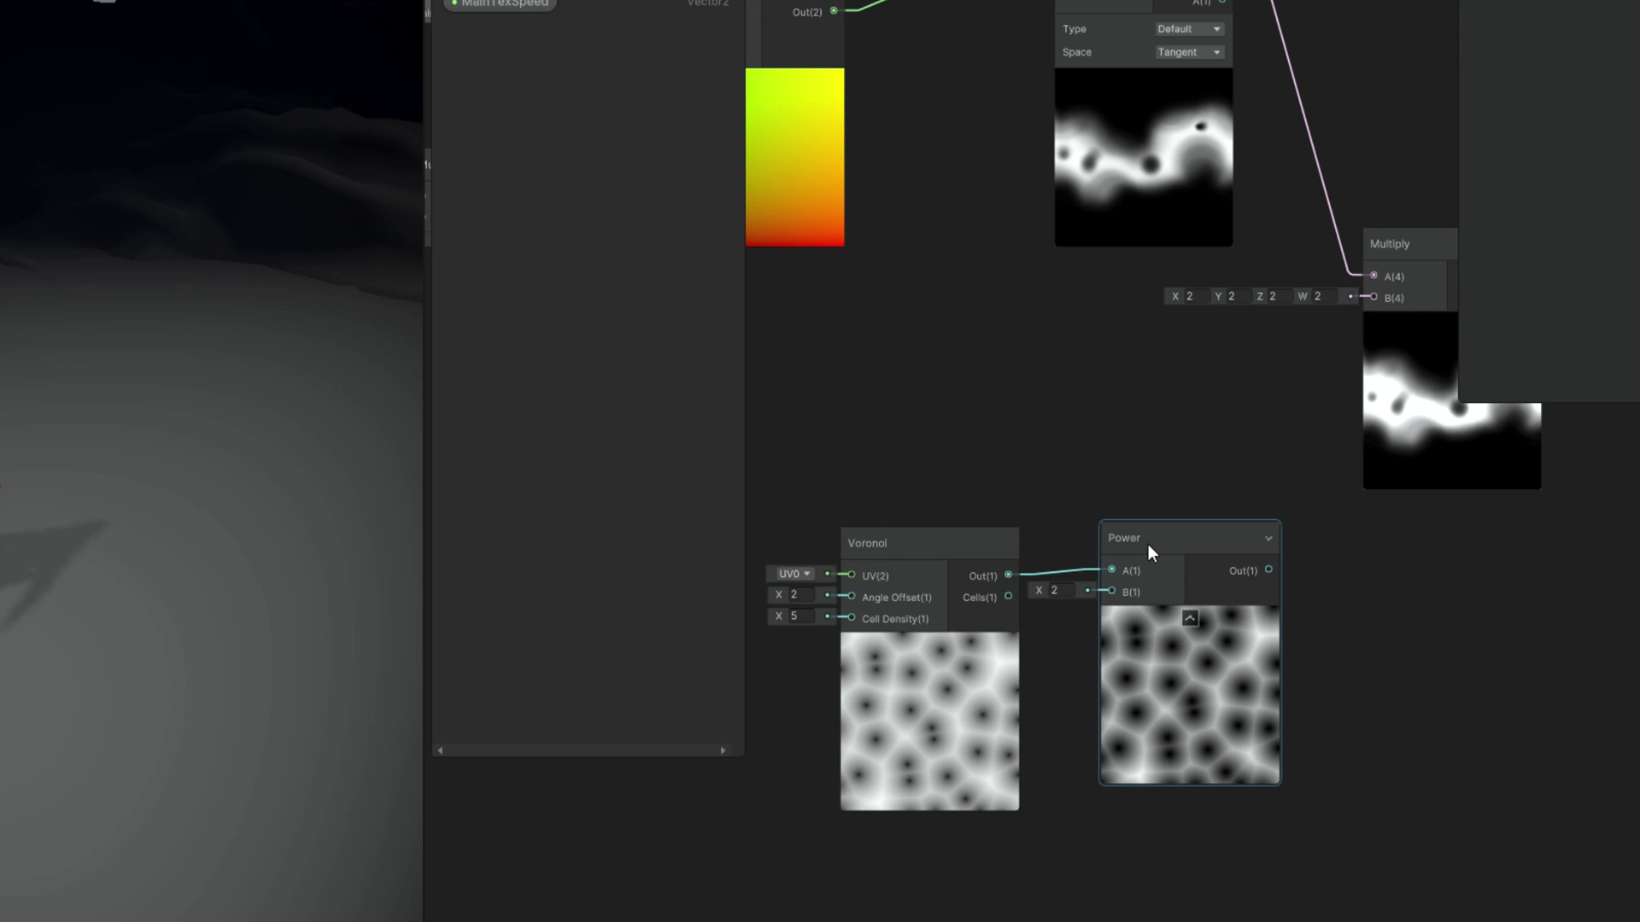
pyautogui.moveTo(1148, 545); pyautogui.dragTo(1160, 566)
pyautogui.click(1090, 596)
pyautogui.write('3')
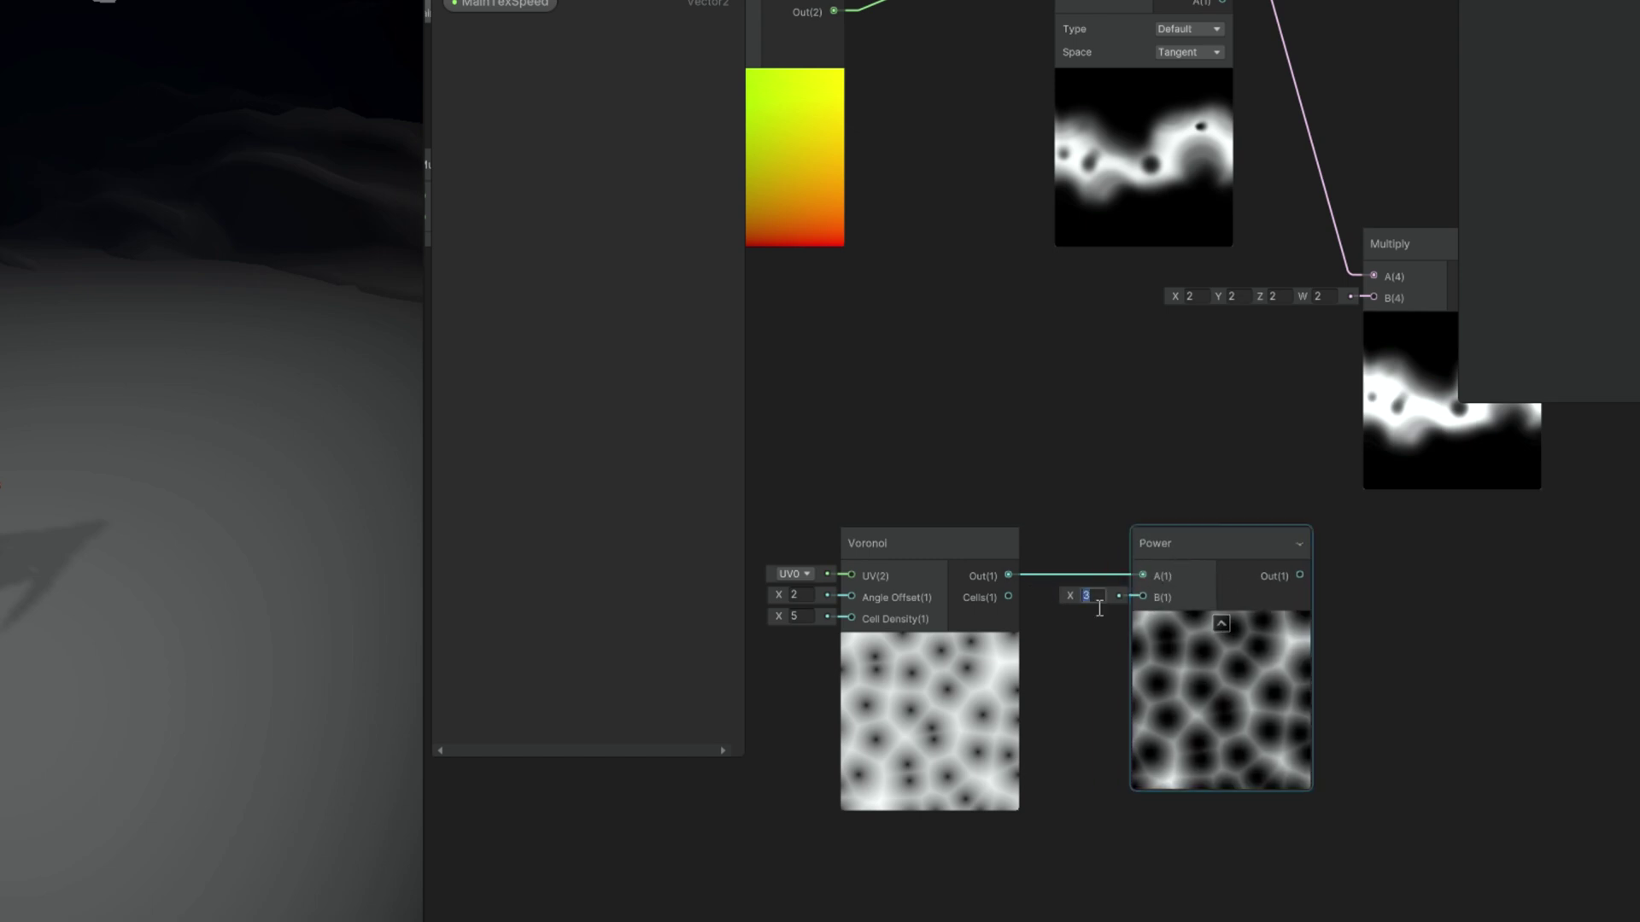
pyautogui.write('4')
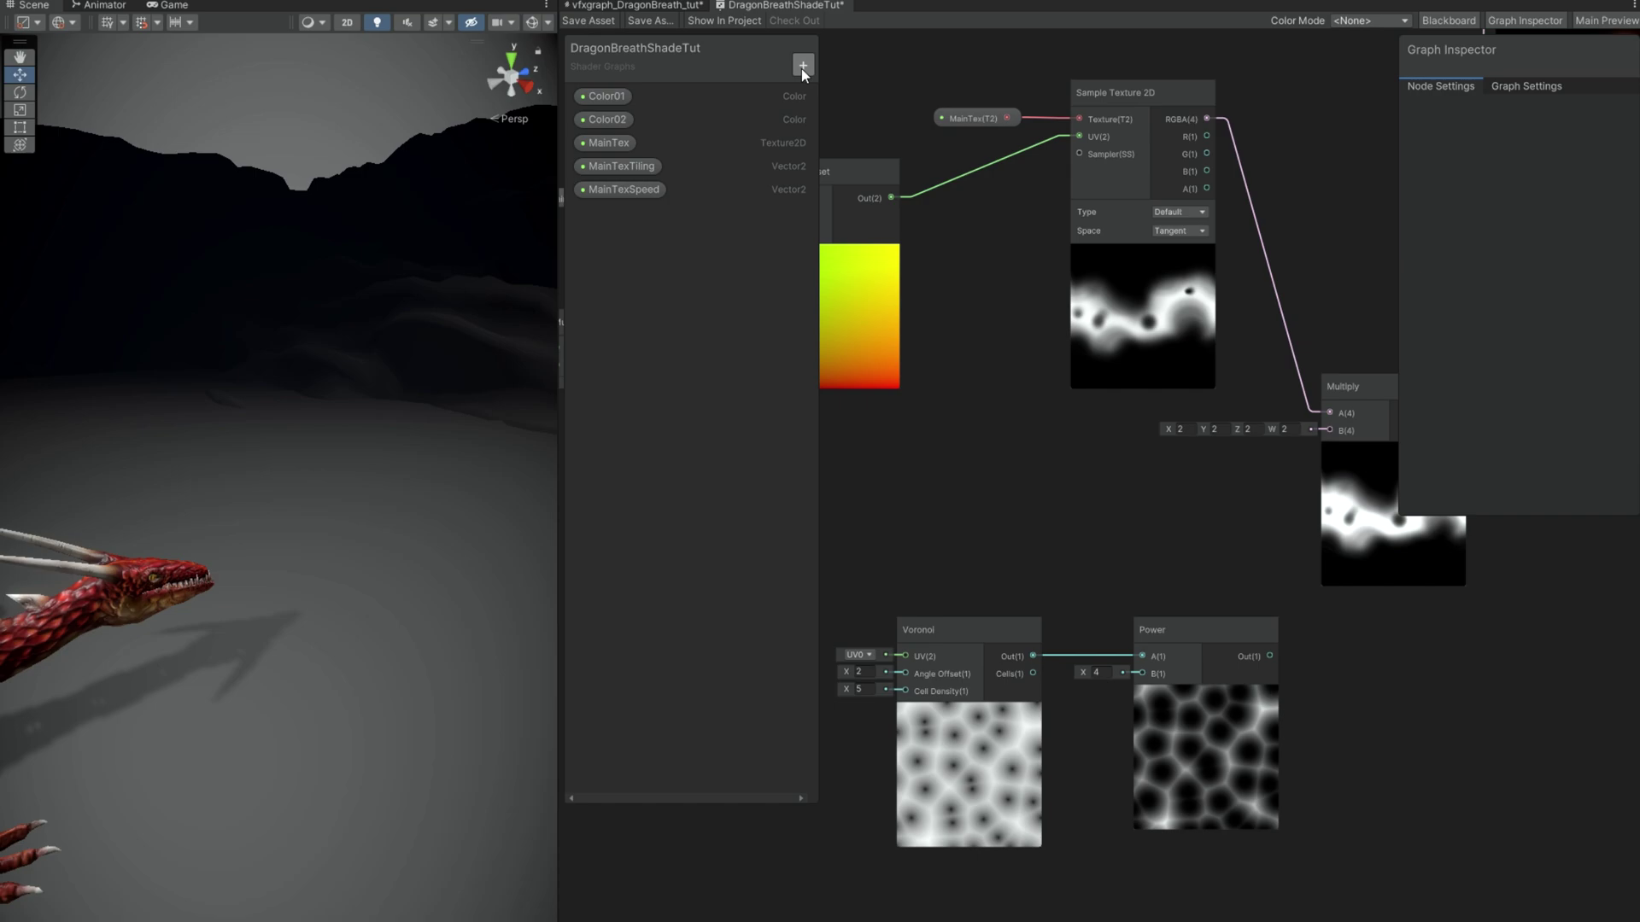
# Step: Create a float property named DissolveScale in the shader graph
pyautogui.click(803, 66)
pyautogui.click(816, 135)
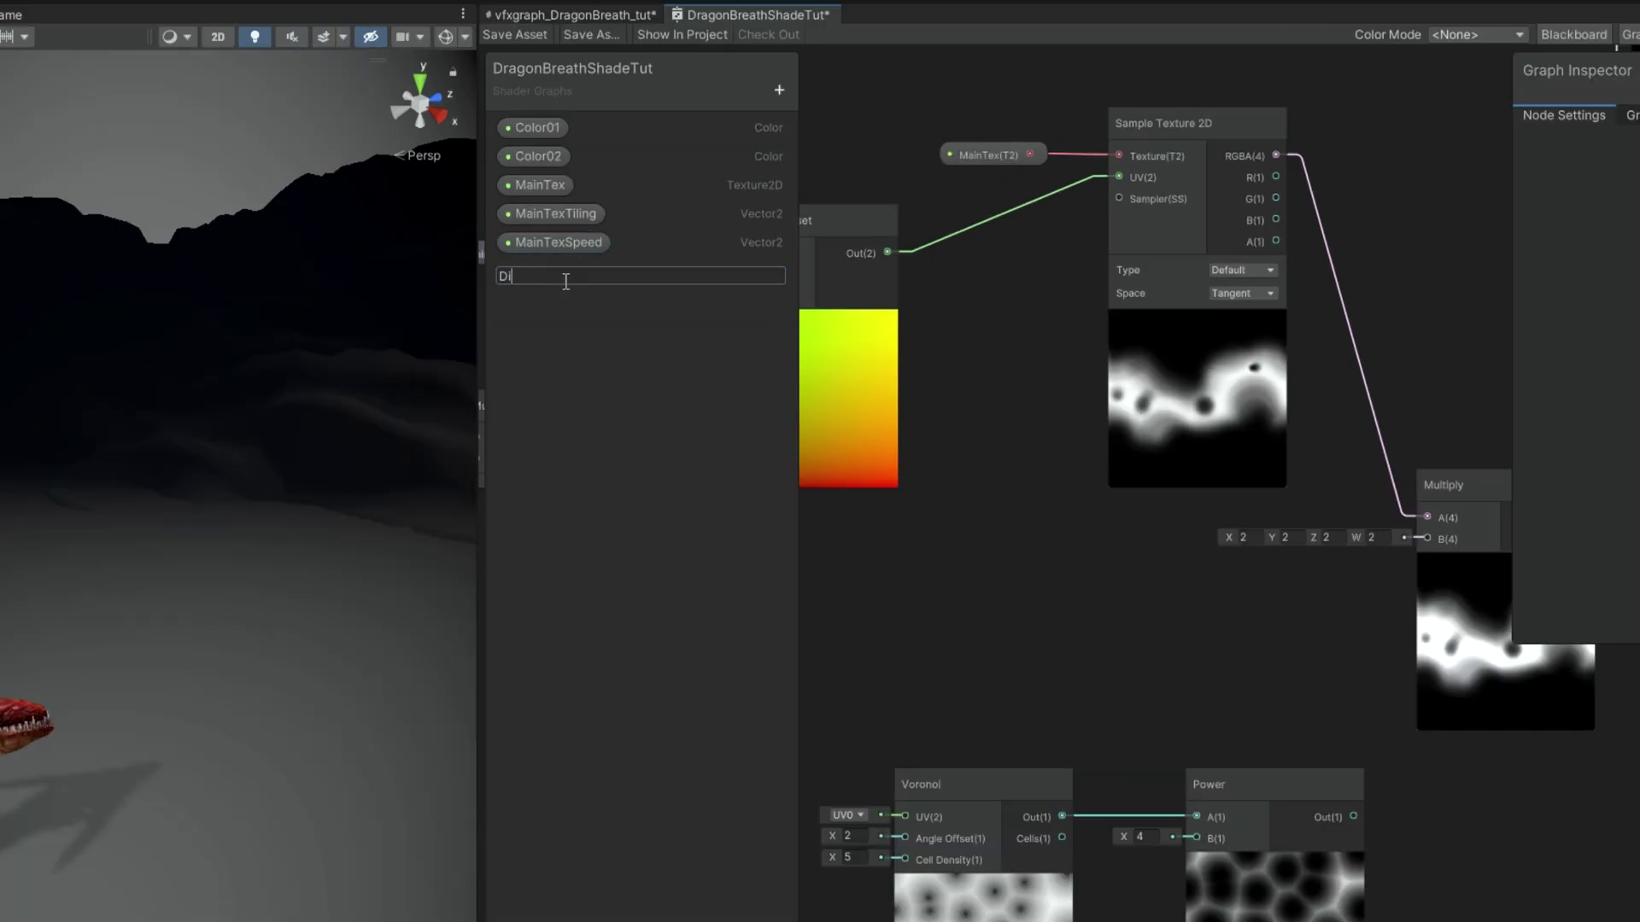
pyautogui.write('Dissolve')
pyautogui.write('Scale')
pyautogui.press('Return')
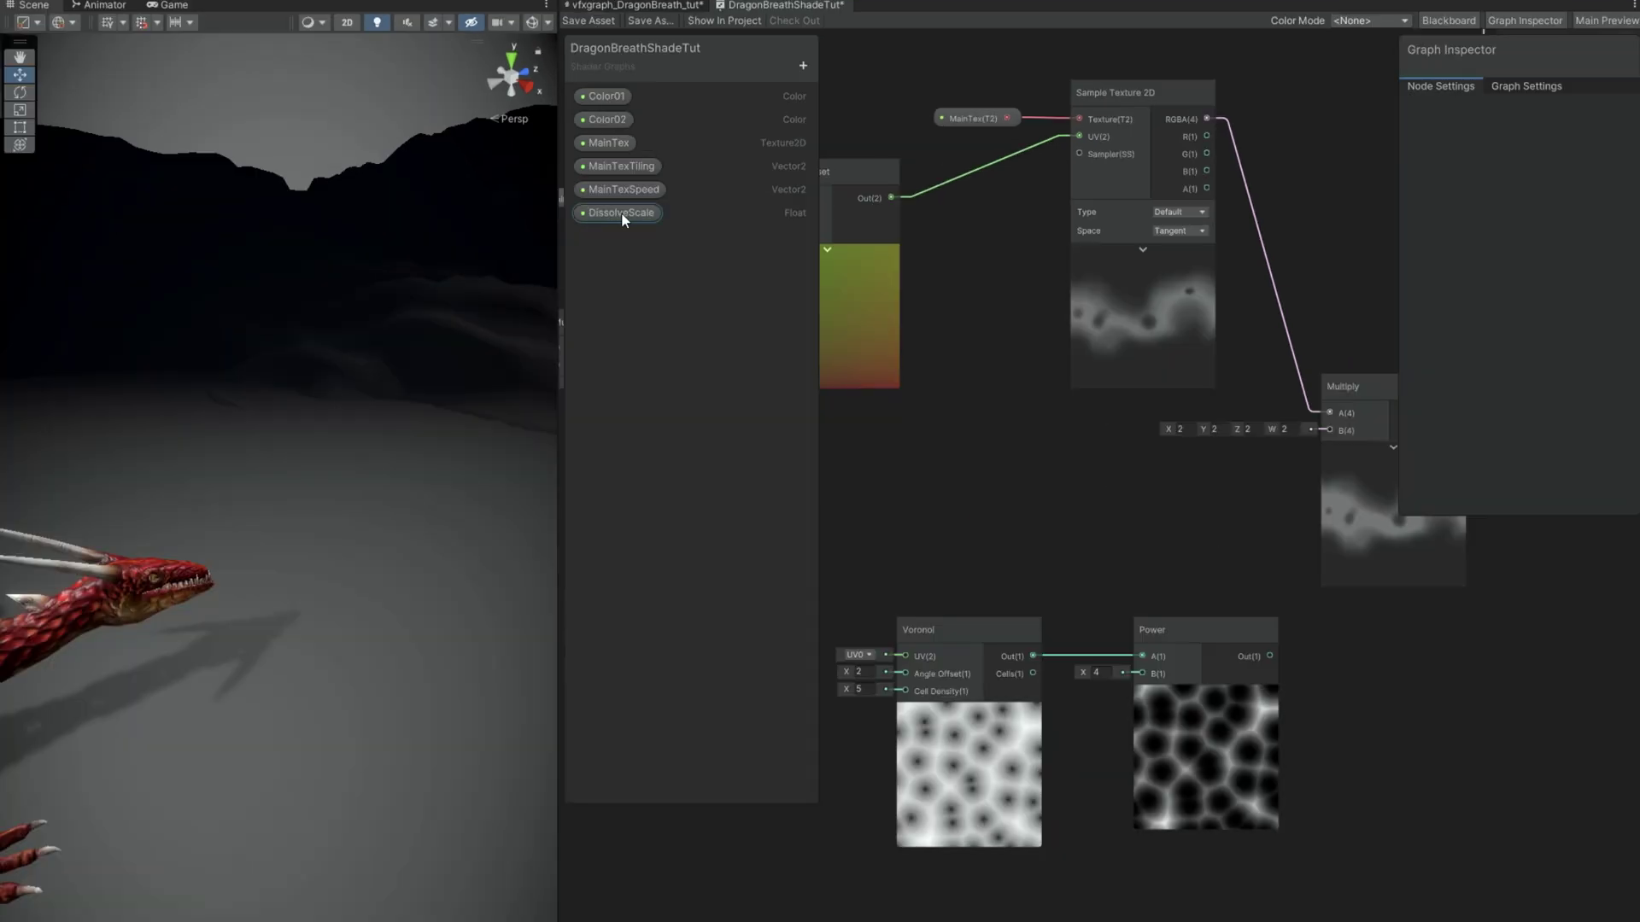
# Step: Place DissolveScale in the graph, connect it to the Voronoi Cell Density, and set its default to 3
pyautogui.moveTo(555, 279); pyautogui.dragTo(846, 744)
pyautogui.moveTo(859, 750); pyautogui.dragTo(1255, 668, button='middle')
pyautogui.moveTo(1267, 865); pyautogui.dragTo(1173, 840)
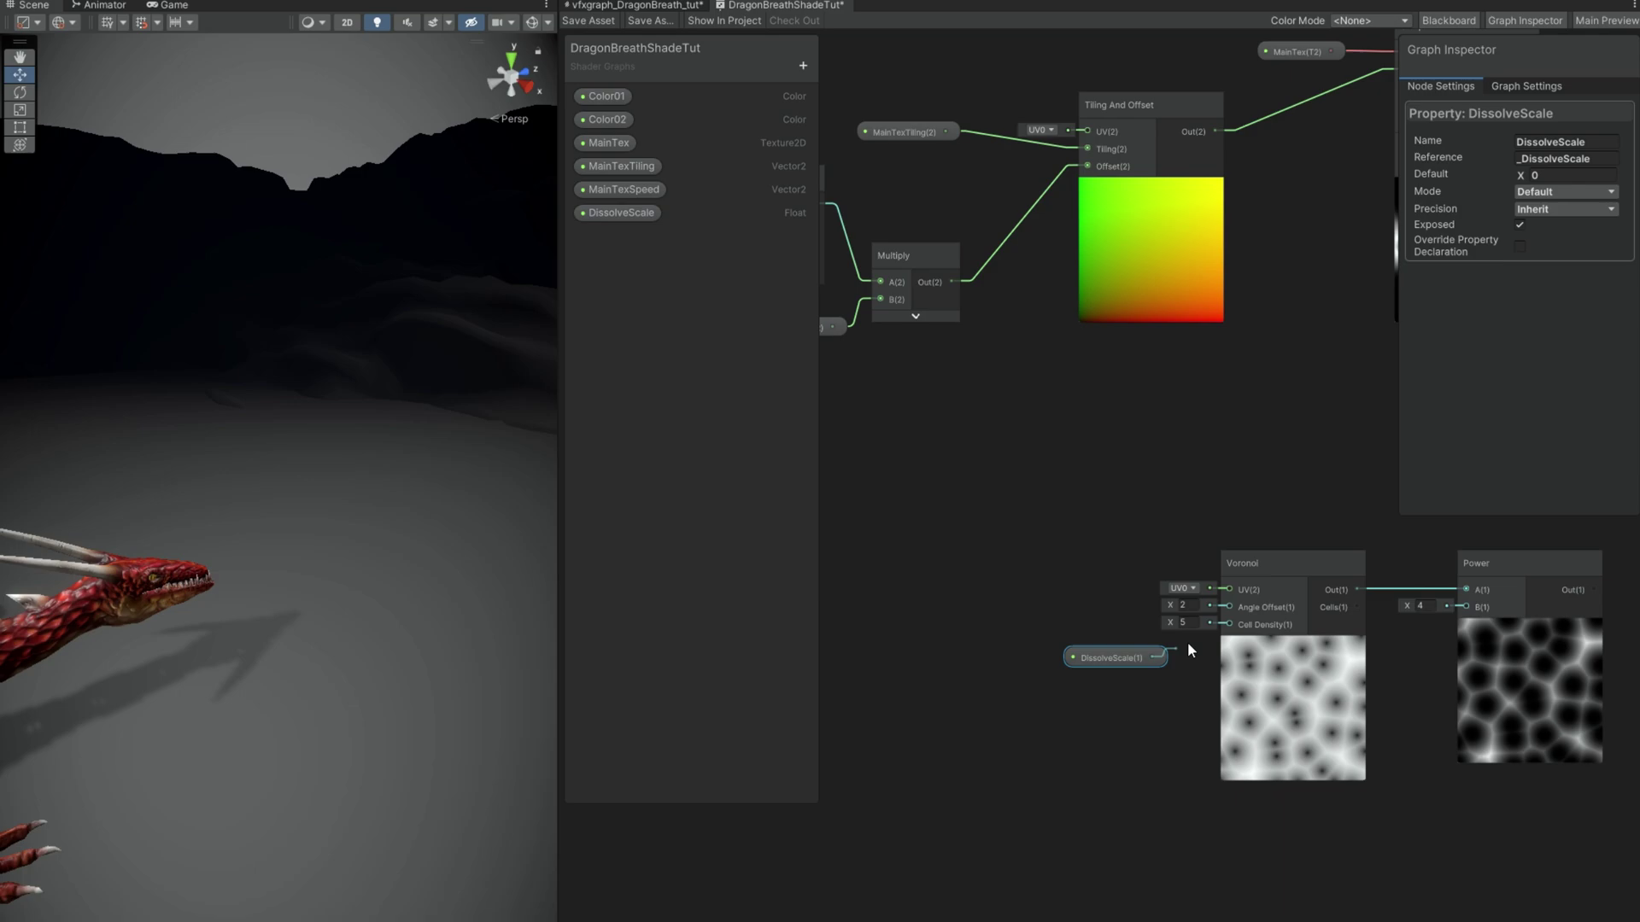
pyautogui.moveTo(1187, 646); pyautogui.dragTo(1229, 624)
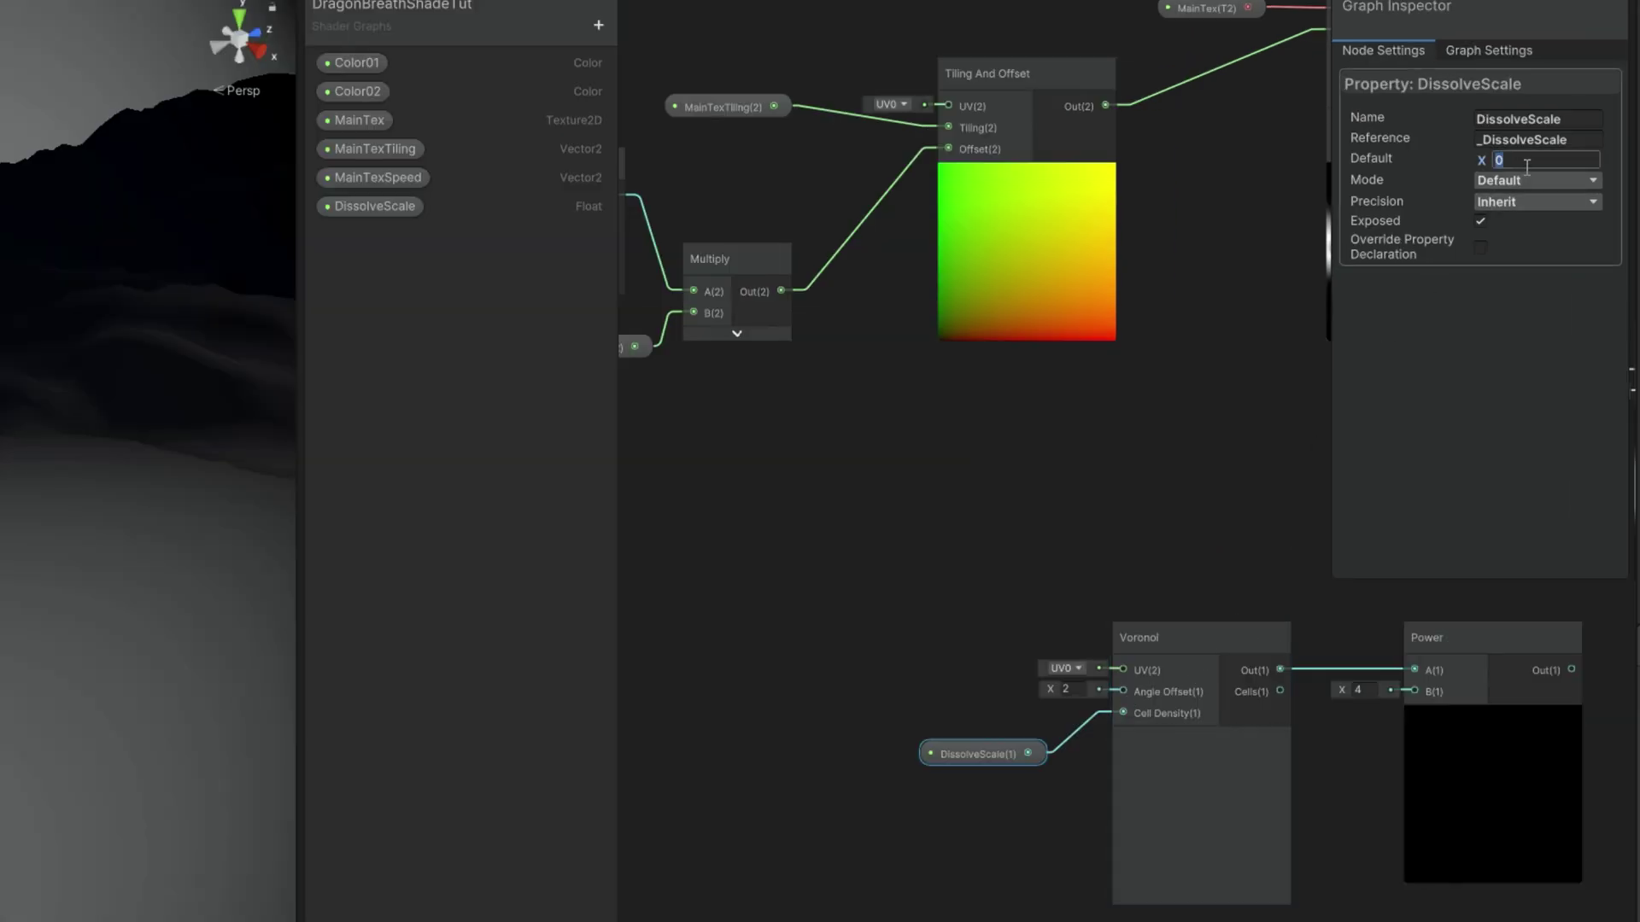
pyautogui.write('3')
# Step: Add a Tiling And Offset node before the Voronoi and connect its output to the Voronoi UV input
pyautogui.click(820, 682)
pyautogui.moveTo(820, 681); pyautogui.dragTo(857, 671, button='middle')
pyautogui.press('space')
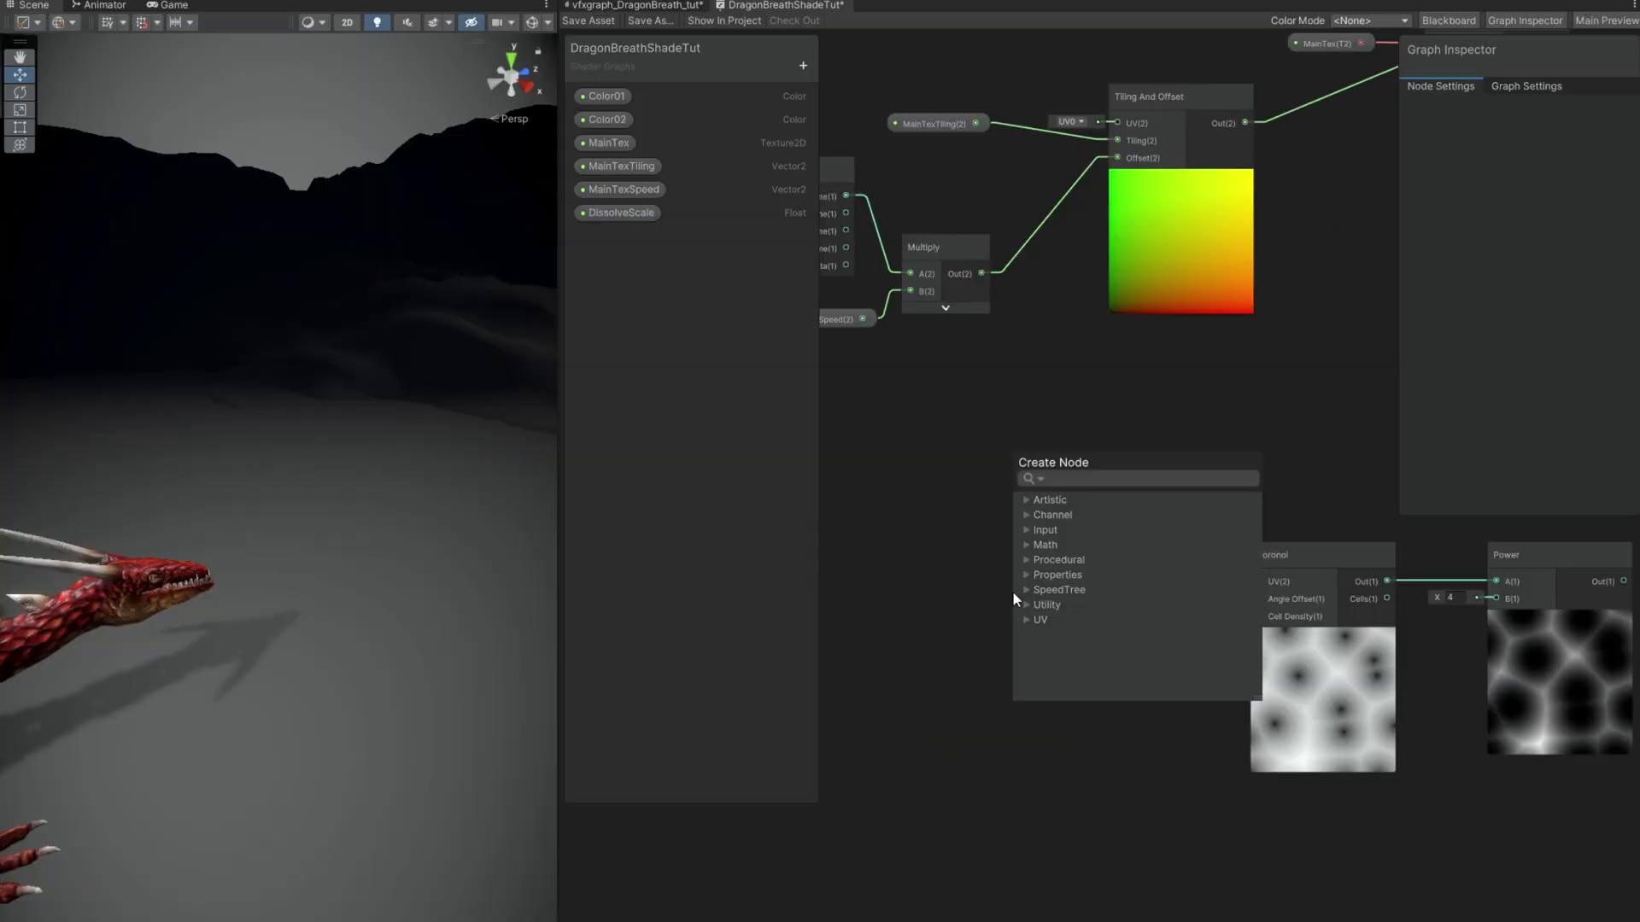
pyautogui.write('tili')
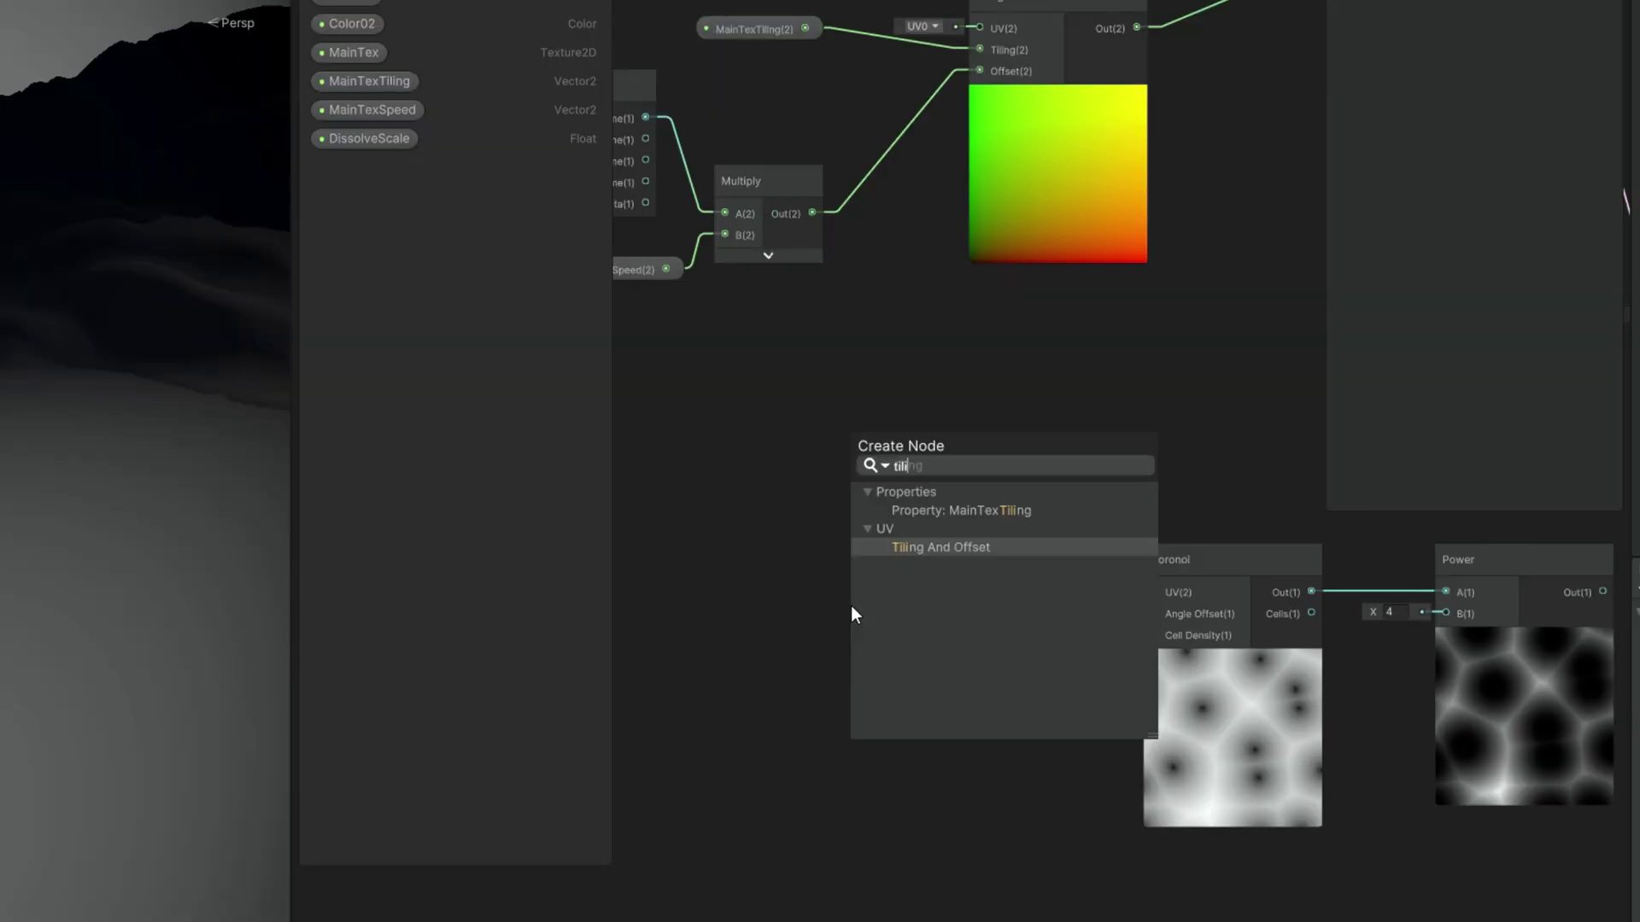
pyautogui.press('Return')
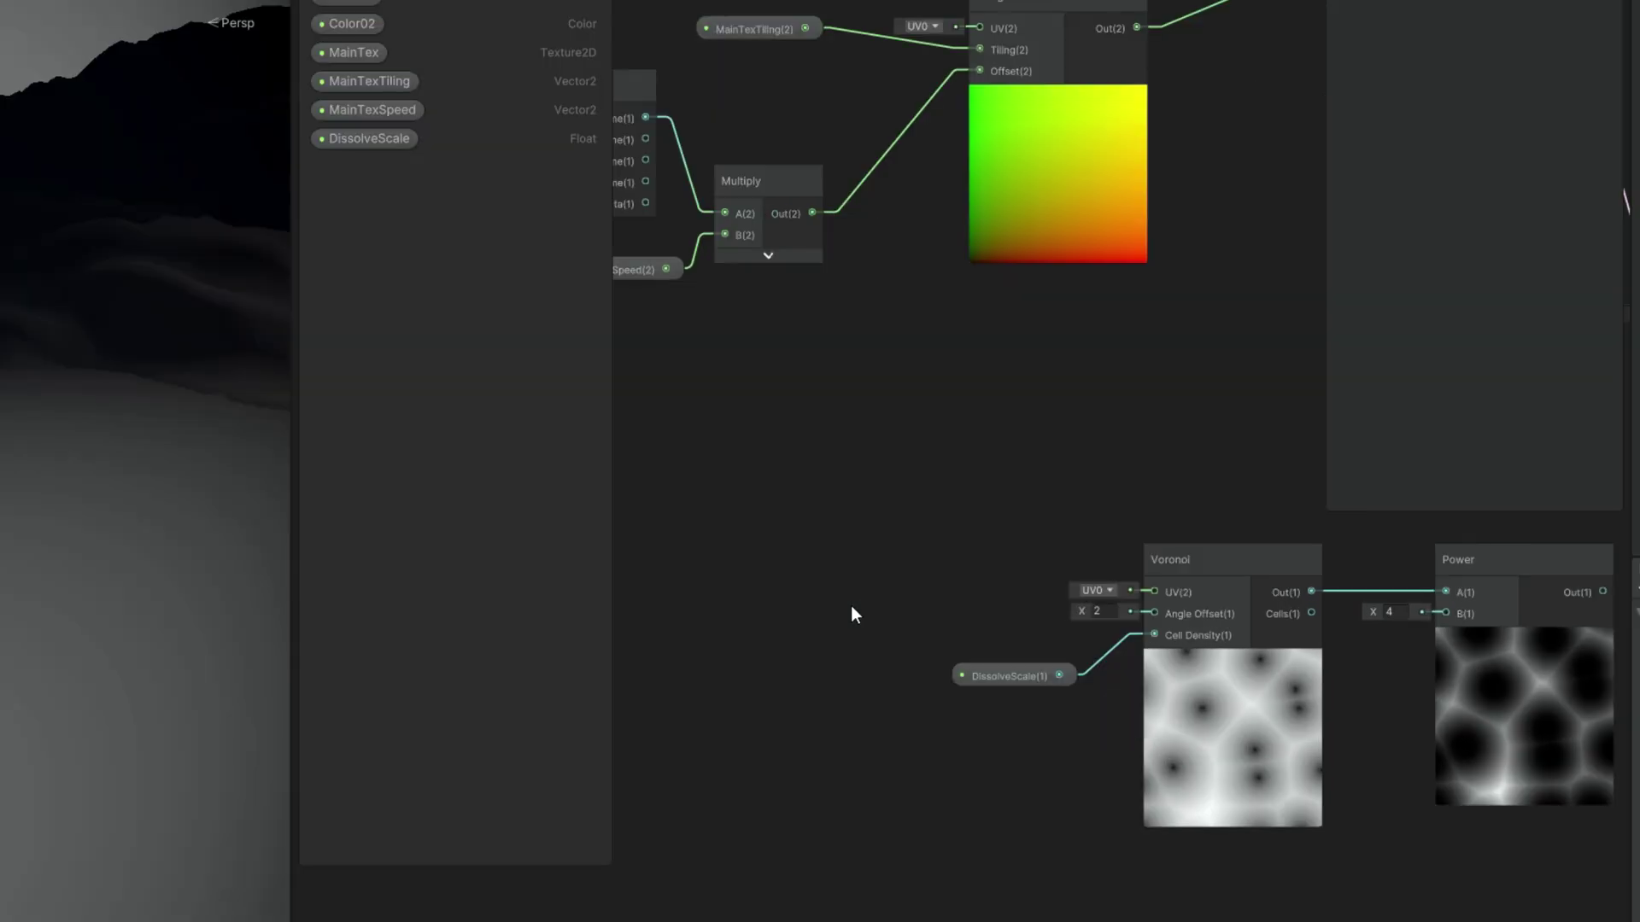
pyautogui.moveTo(881, 642); pyautogui.dragTo(1153, 591)
pyautogui.moveTo(796, 512); pyautogui.dragTo(850, 557)
# Step: Add a second Time node beside the new Tiling And Offset and feed its Time output into A of a new Multiply
pyautogui.moveTo(823, 494); pyautogui.dragTo(1268, 478, button='middle')
pyautogui.click(909, 530)
pyautogui.press('space')
pyautogui.press('Return')
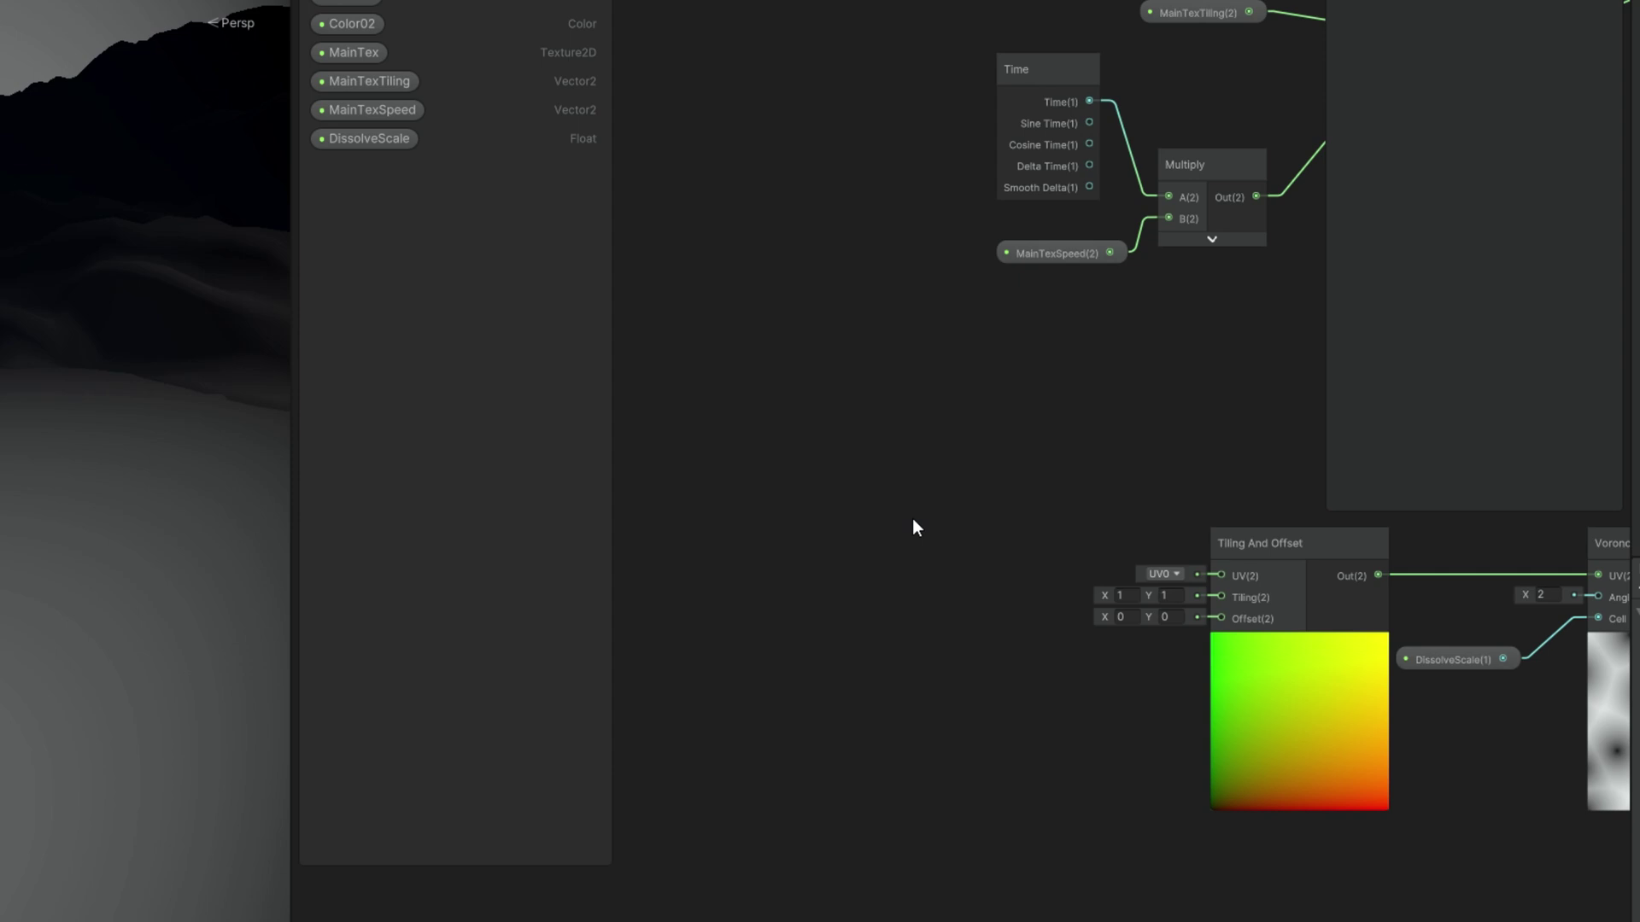
pyautogui.moveTo(951, 564); pyautogui.dragTo(767, 483)
pyautogui.press('space')
pyautogui.write('mul')
pyautogui.press('Return')
pyautogui.moveTo(837, 544); pyautogui.dragTo(868, 561)
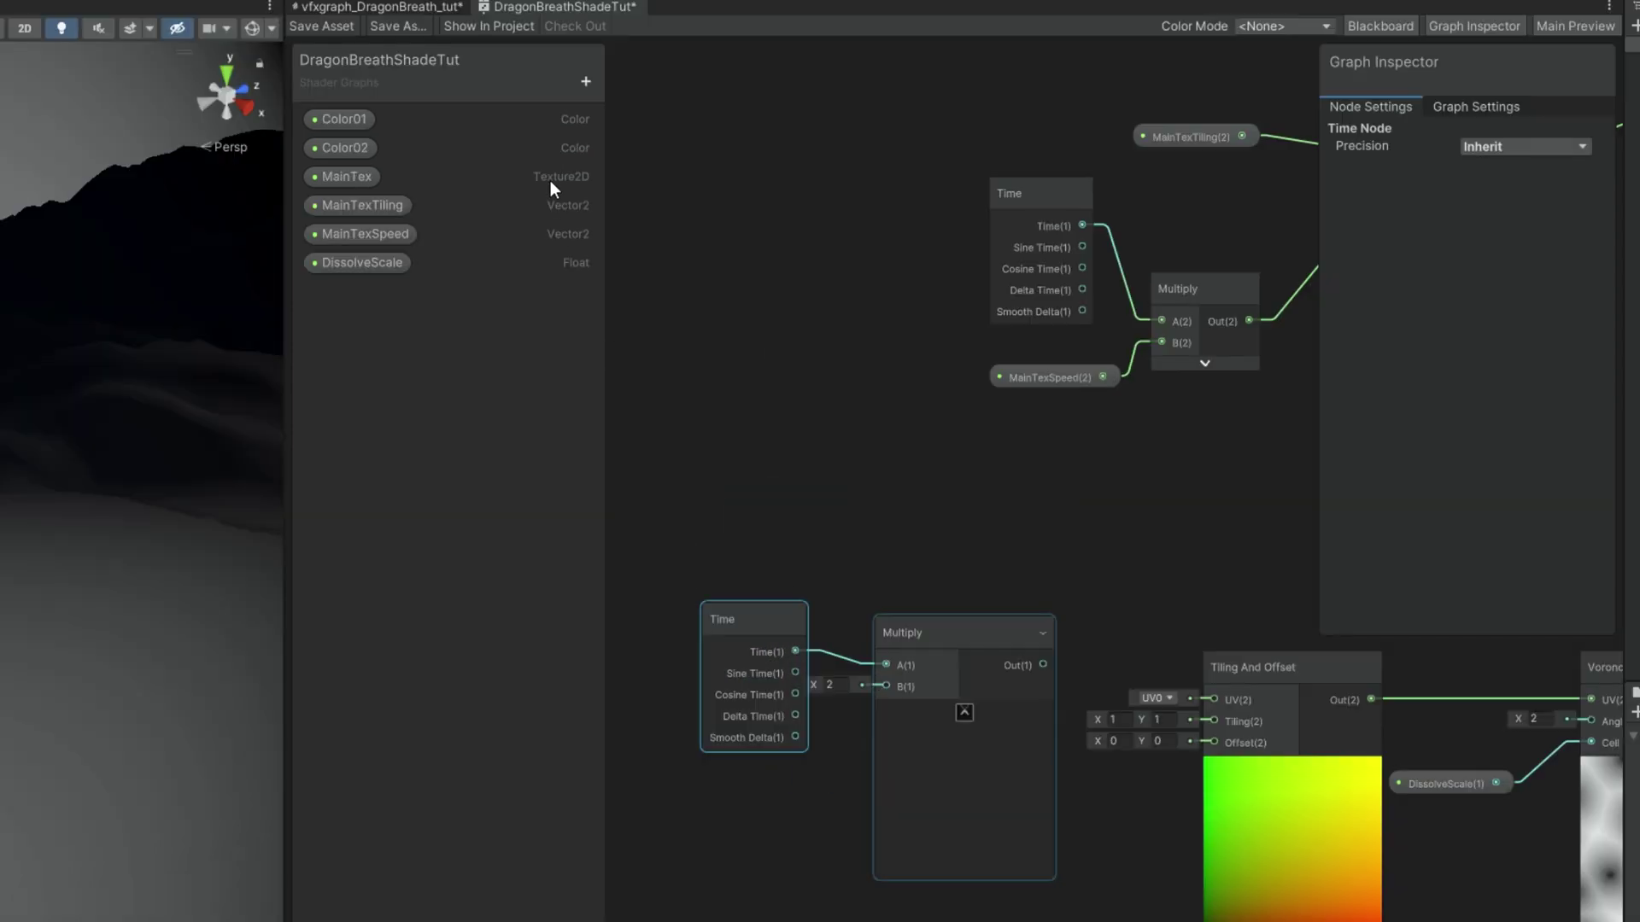
# Step: Create a Vector2 property named DissolveSpeed
pyautogui.click(586, 80)
pyautogui.click(642, 130)
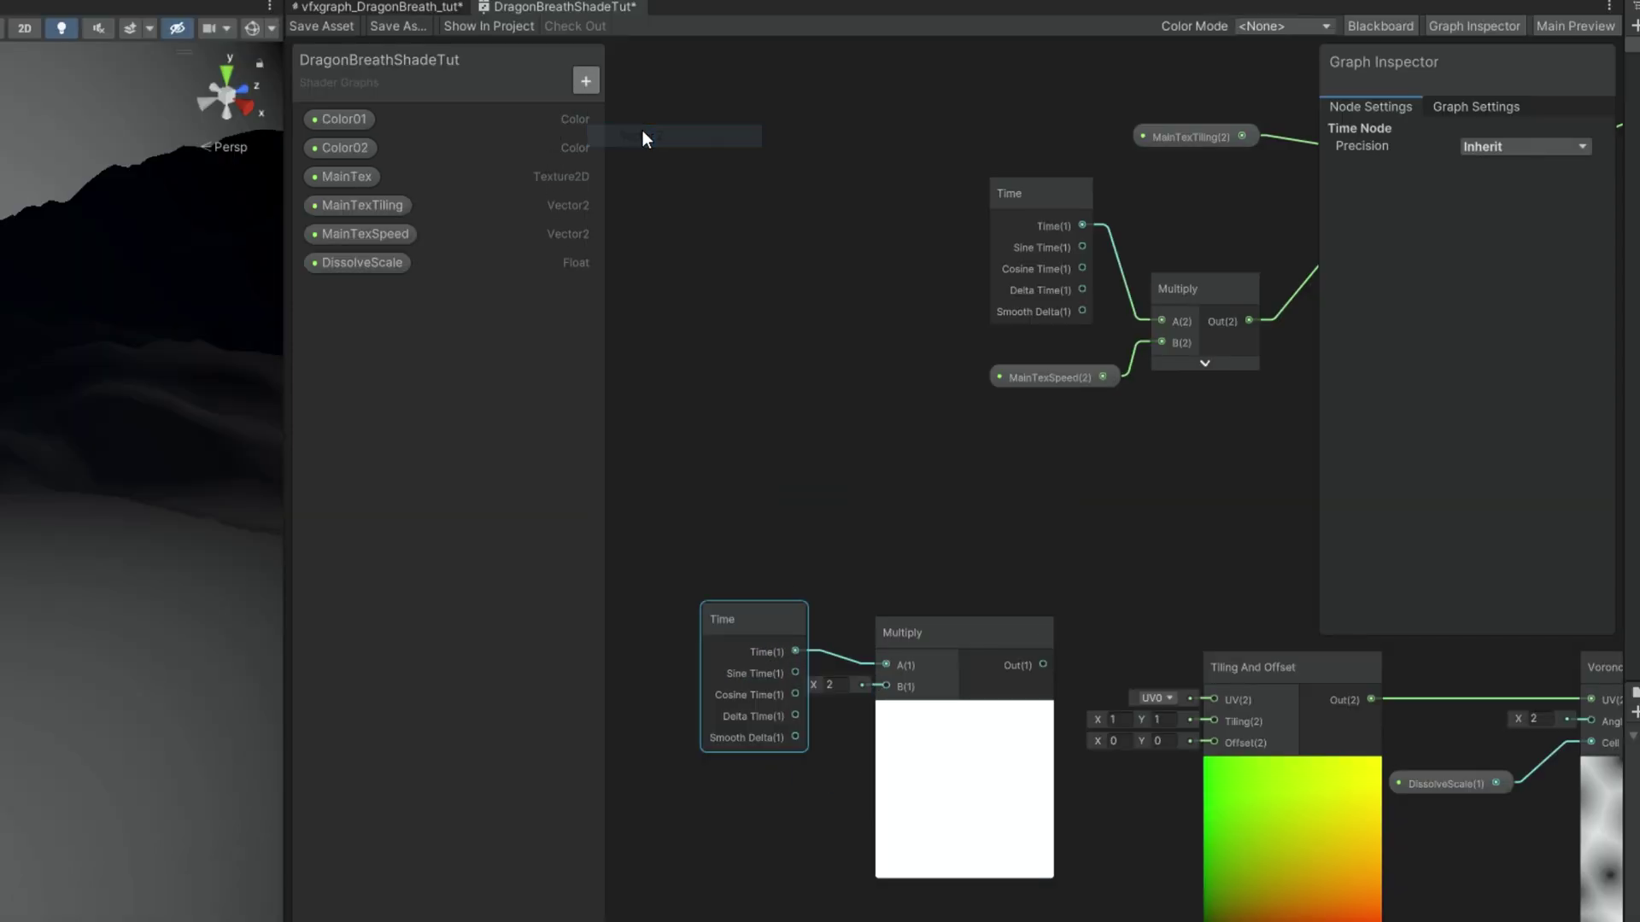
pyautogui.write('DissolveSpeed')
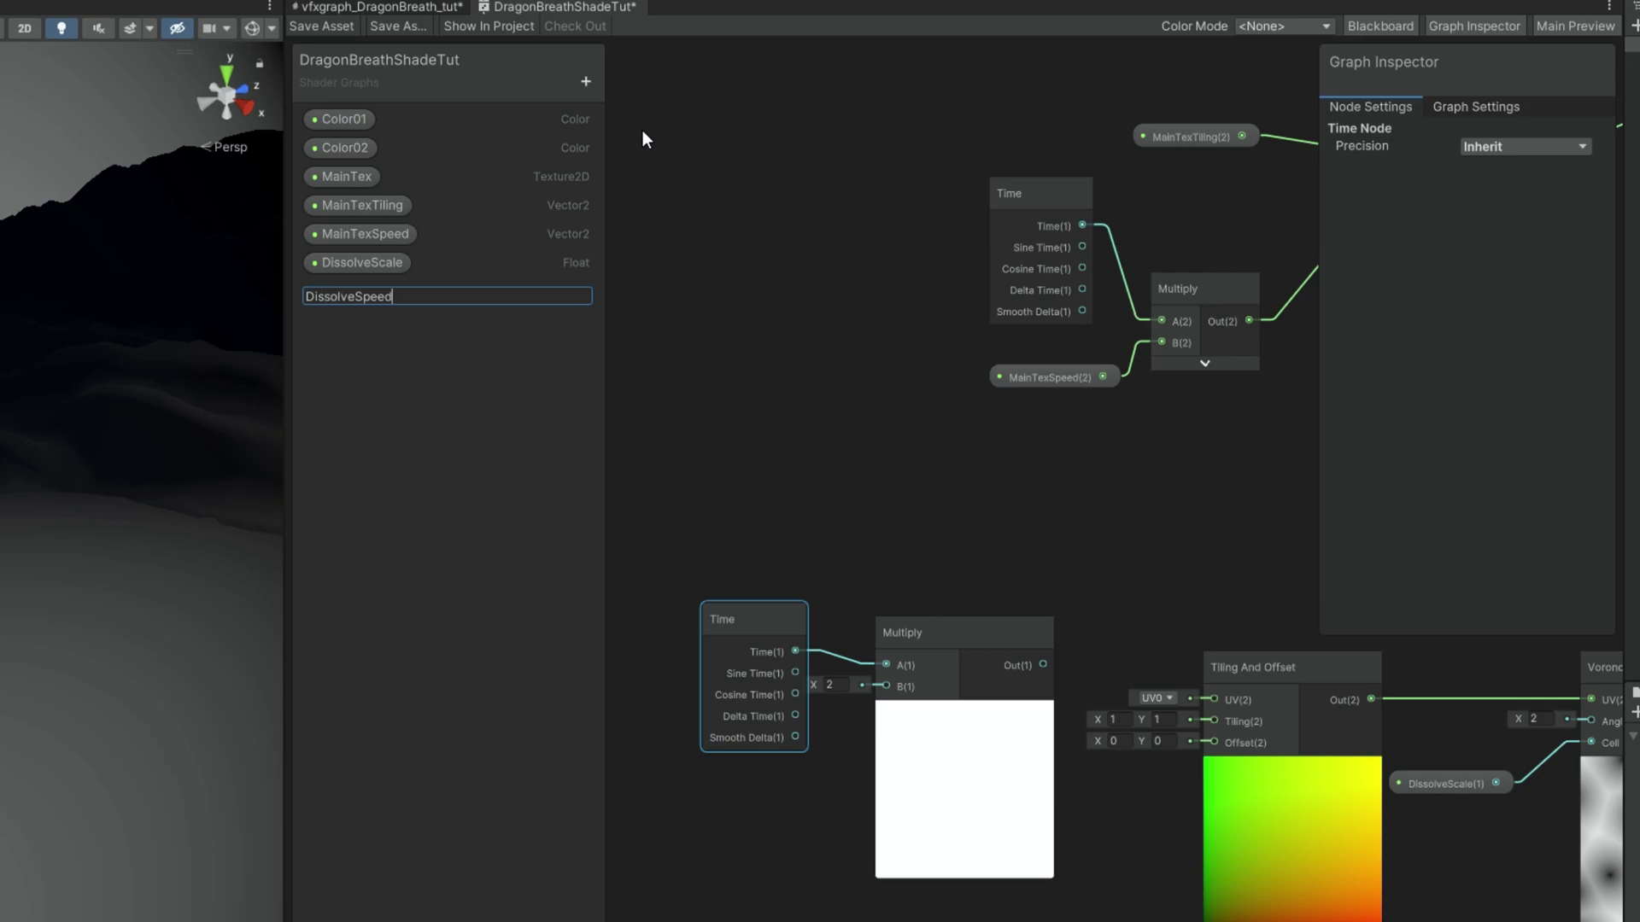
pyautogui.press('Return')
# Step: Connect DissolveSpeed, with default X -0.5, to B of the Time Multiply, and link that Multiply to the Voronoi Tiling And Offset's Offset
pyautogui.moveTo(385, 292); pyautogui.dragTo(885, 687)
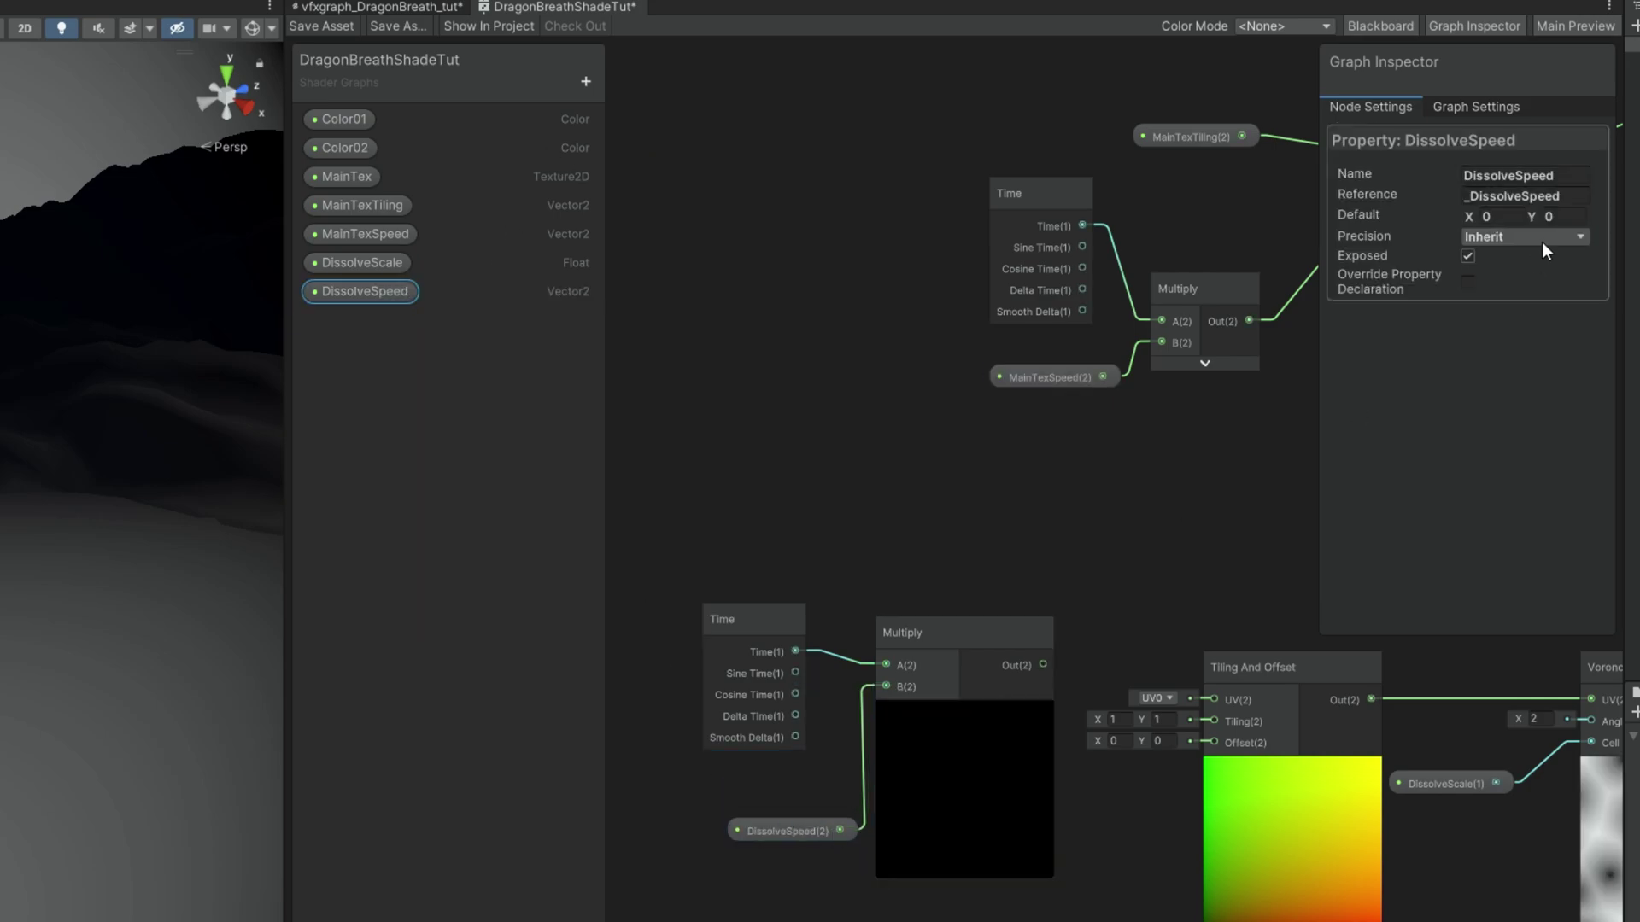
pyautogui.write('-0.5')
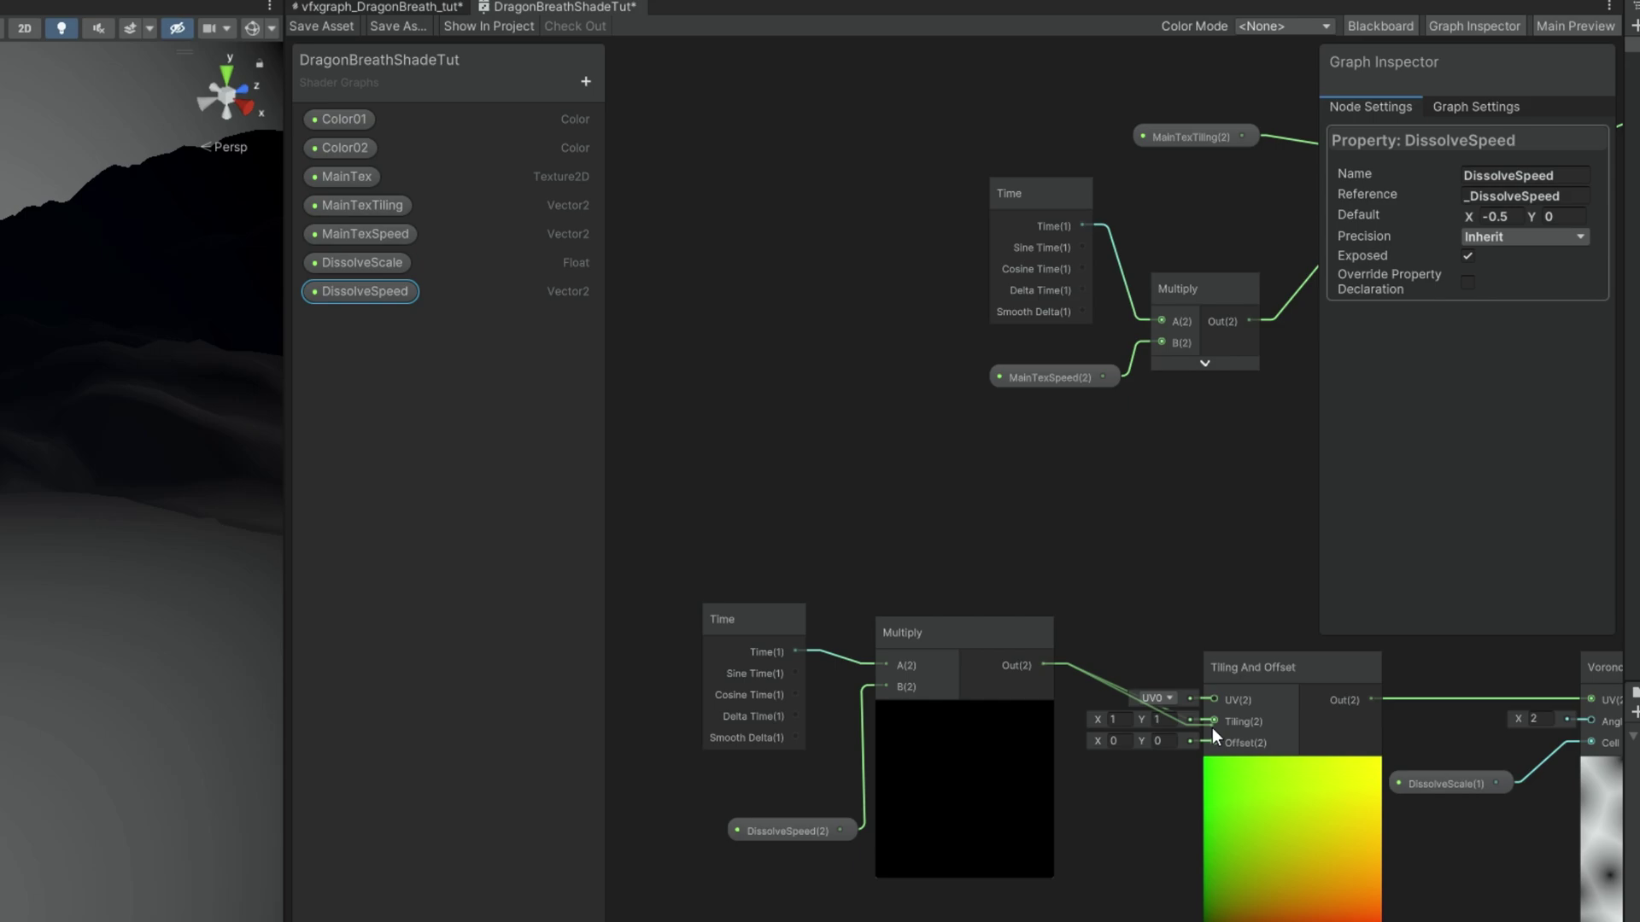
pyautogui.moveTo(1212, 728); pyautogui.dragTo(1223, 743)
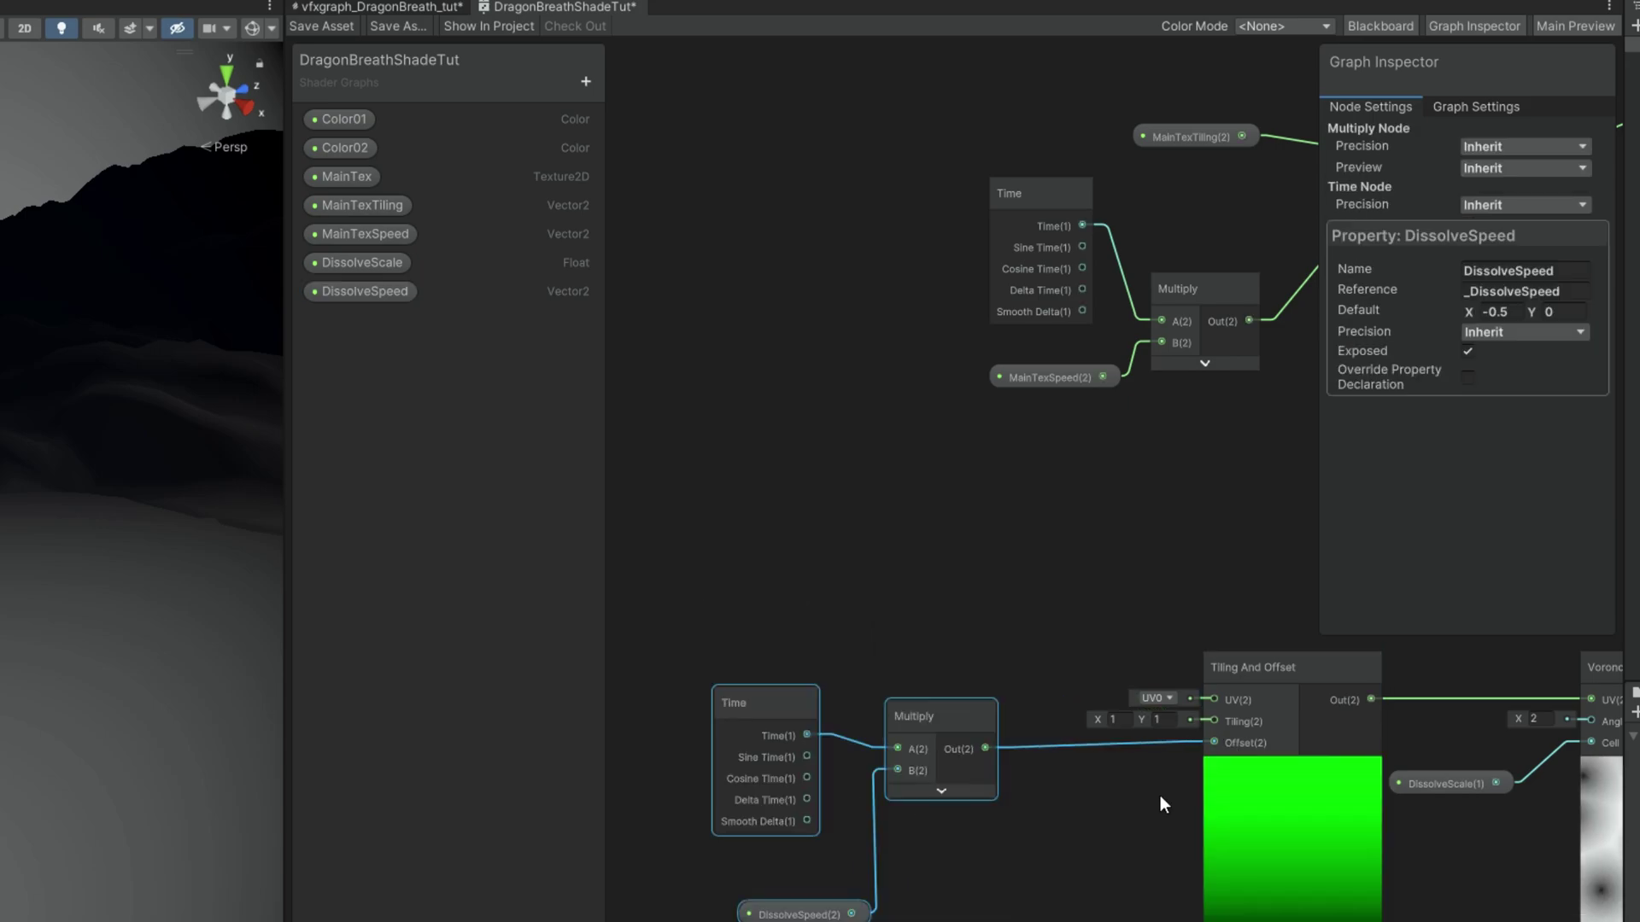
# Step: Connect the Power output to B of the texture Multiply and lower the Power node's B to 1.39
pyautogui.moveTo(1563, 799); pyautogui.dragTo(876, 741, button='middle')
pyautogui.moveTo(1304, 511); pyautogui.dragTo(966, 631, button='middle')
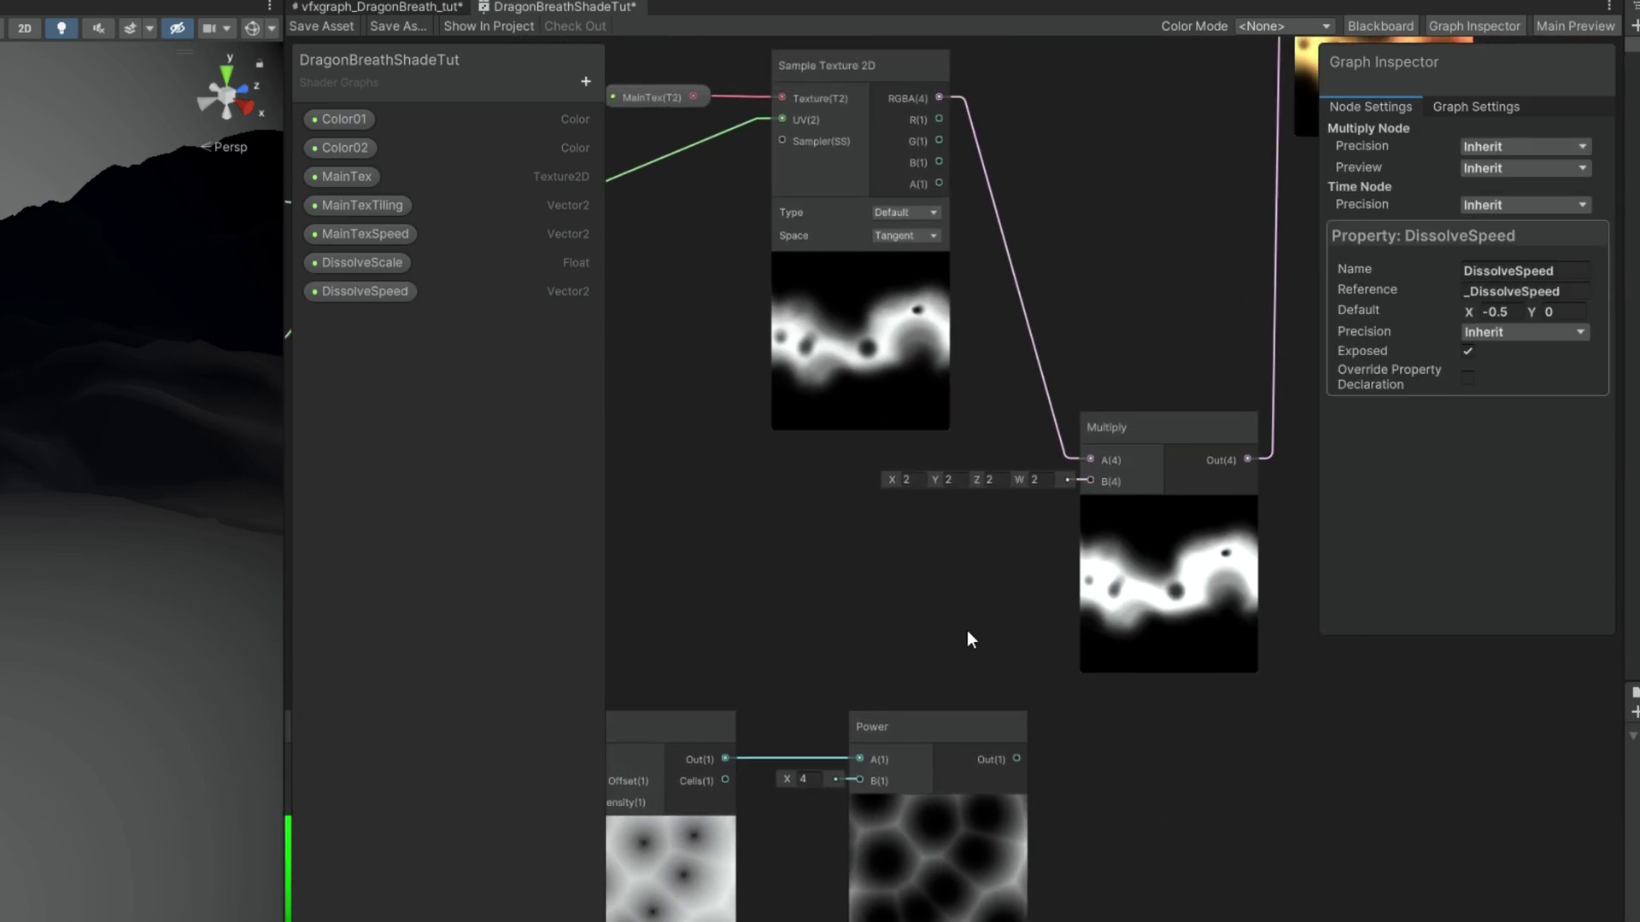
pyautogui.moveTo(907, 760); pyautogui.dragTo(856, 760)
pyautogui.moveTo(966, 759); pyautogui.dragTo(1090, 481)
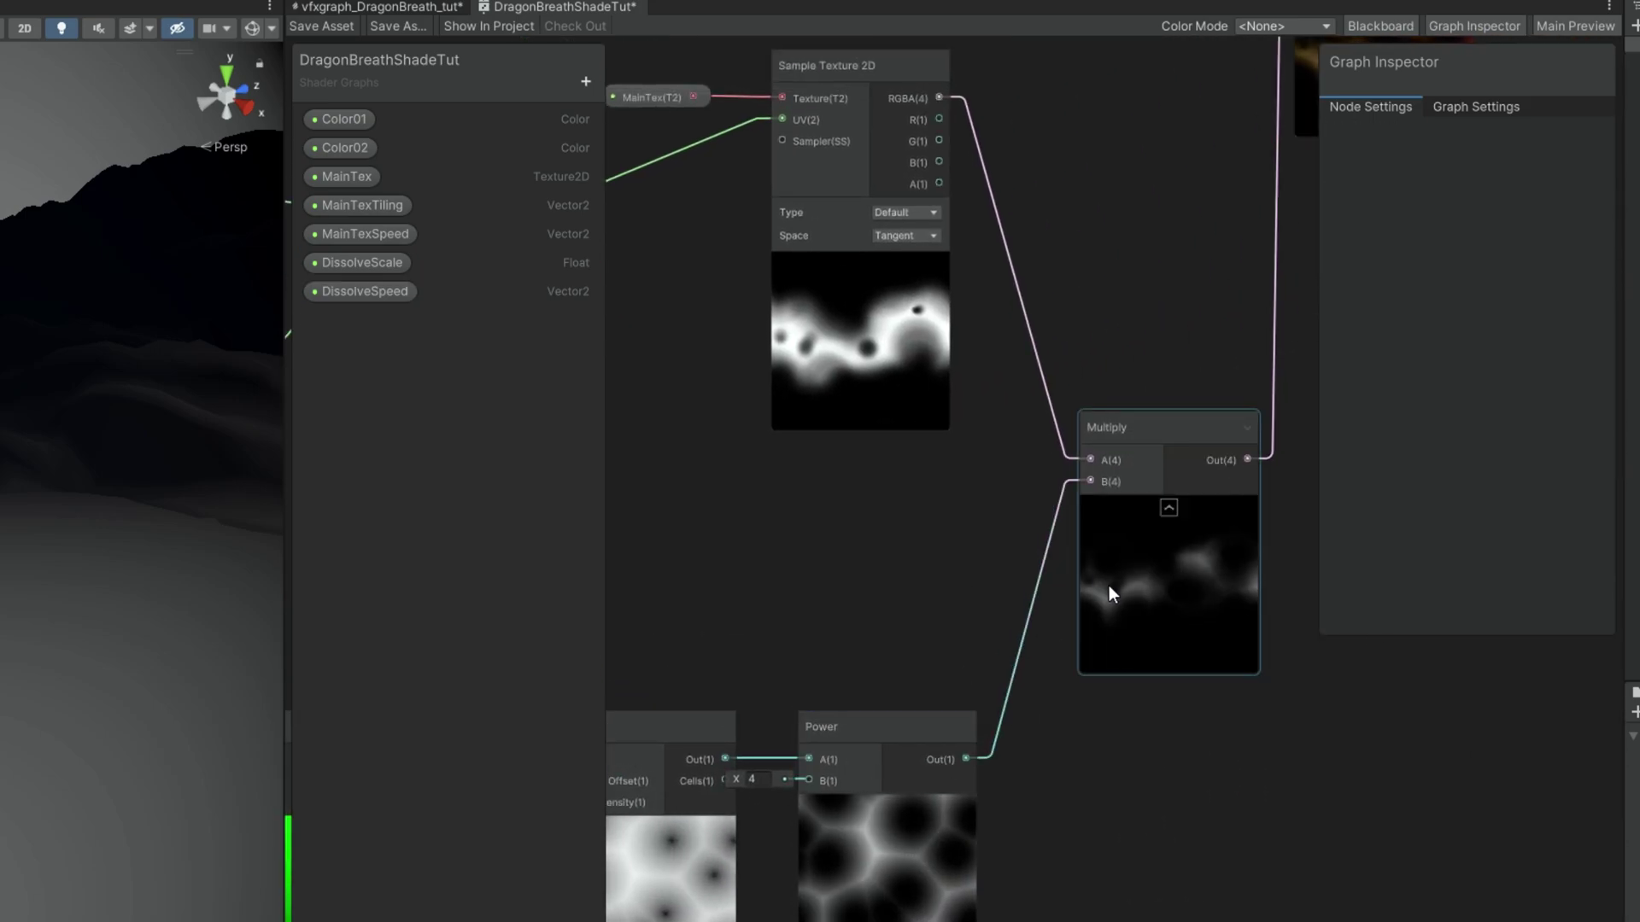
pyautogui.moveTo(941, 663)
pyautogui.mouseDown(button='middle')
pyautogui.moveTo(844, 667)
pyautogui.moveTo(945, 667)
pyautogui.mouseUp(button='middle')
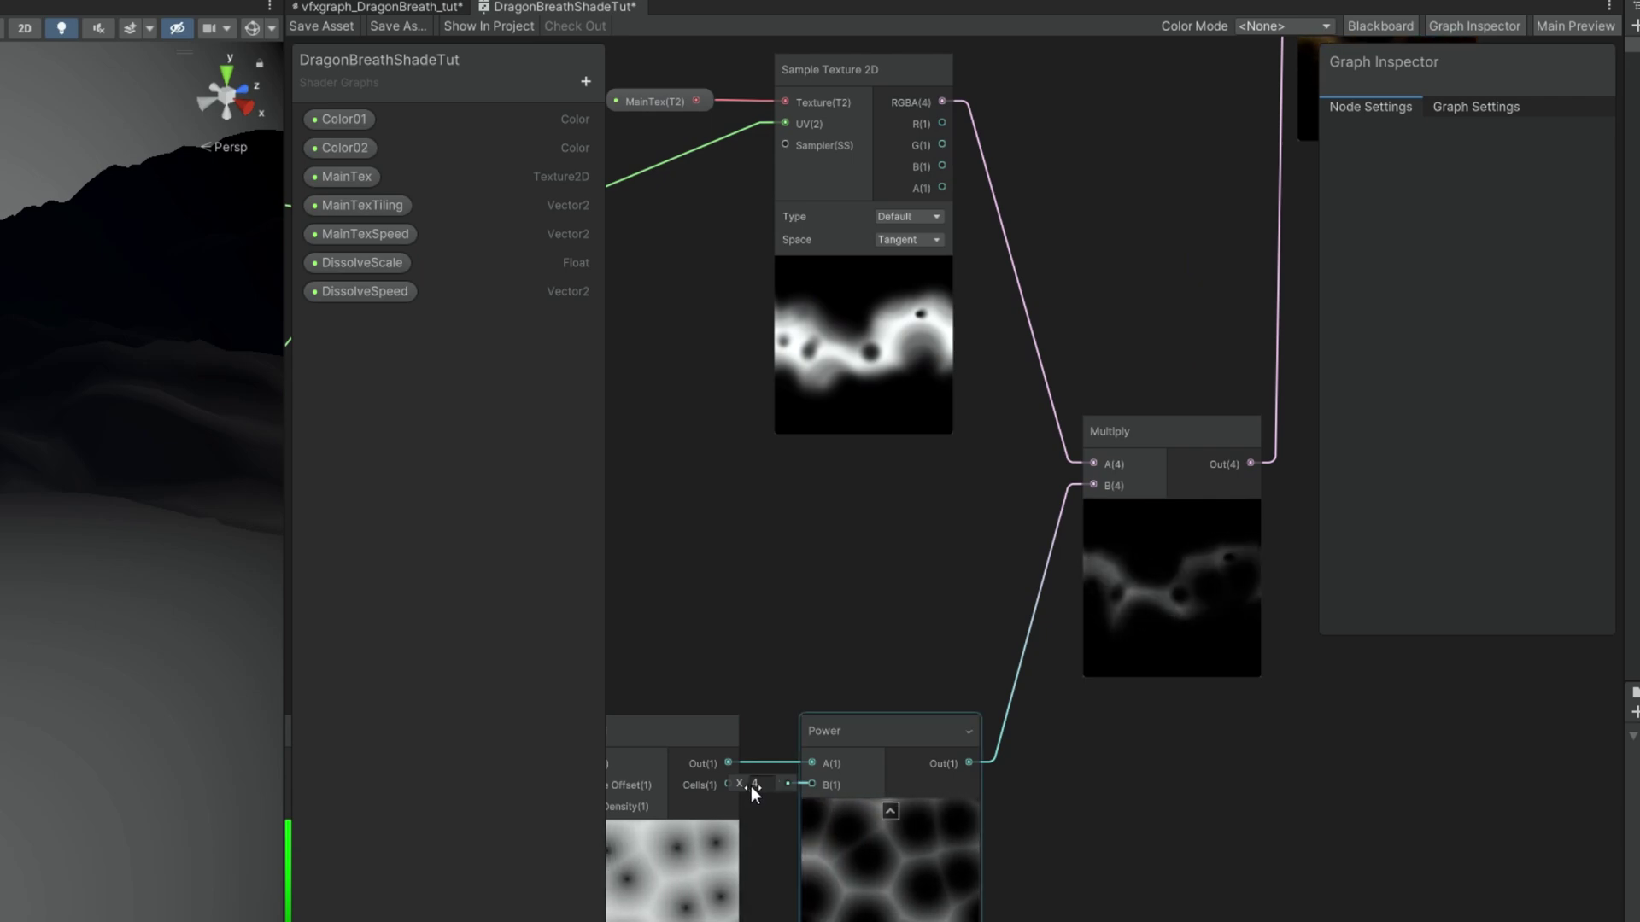
pyautogui.moveTo(751, 786); pyautogui.dragTo(698, 786)
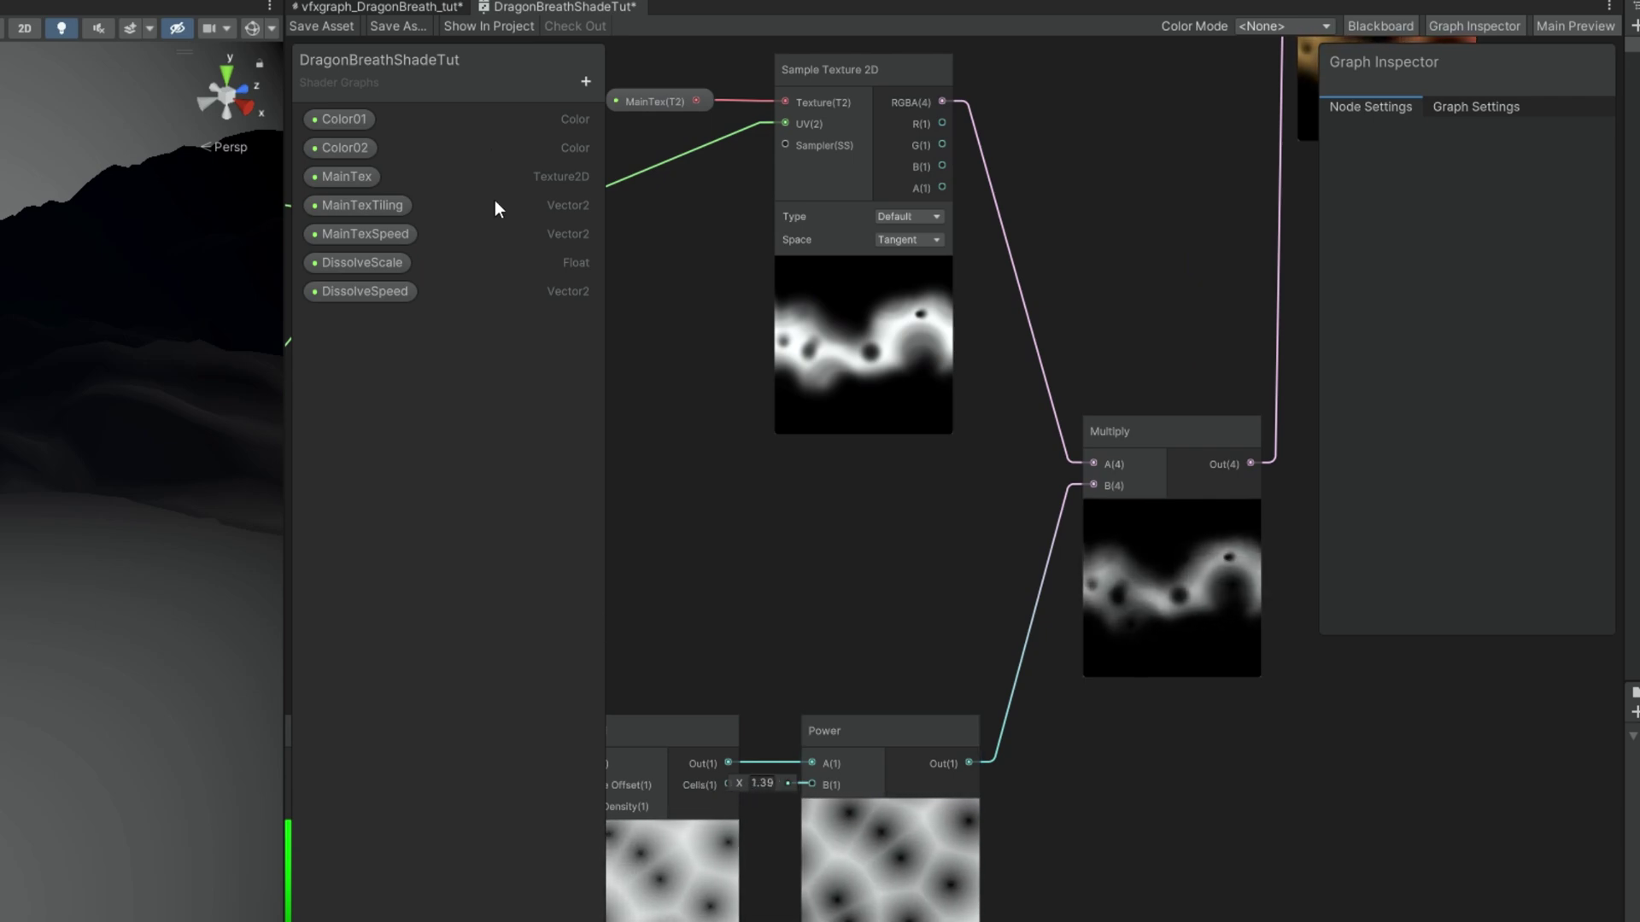
# Step: Create a float property named DissolvePower
pyautogui.click(586, 81)
pyautogui.click(624, 114)
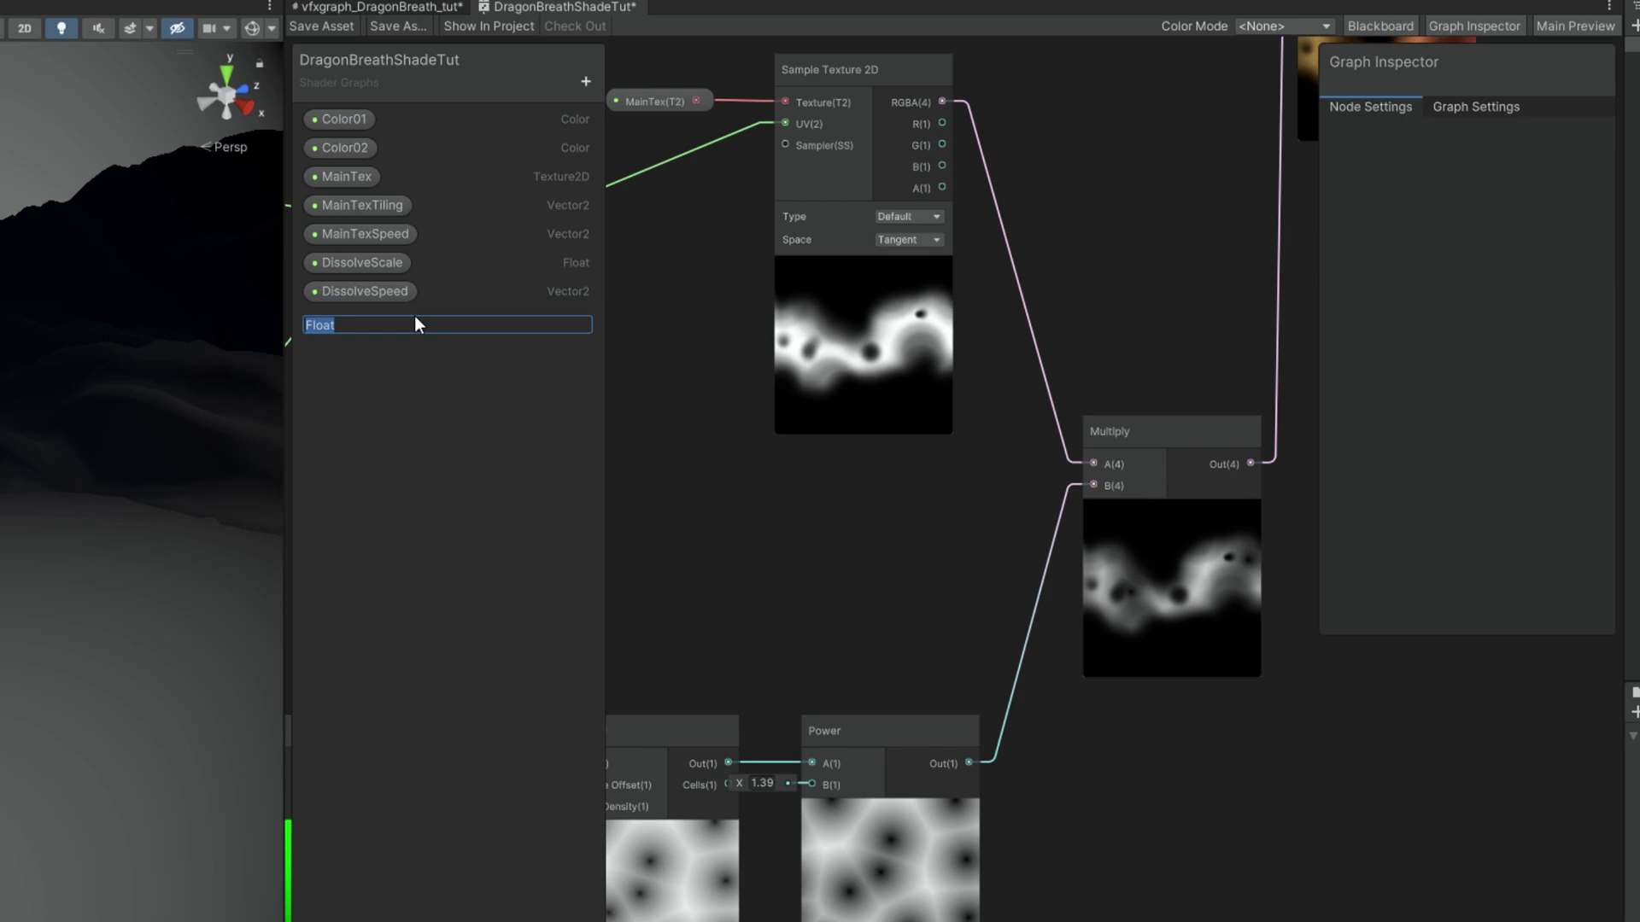
pyautogui.write('DissolvePower')
pyautogui.press('Return')
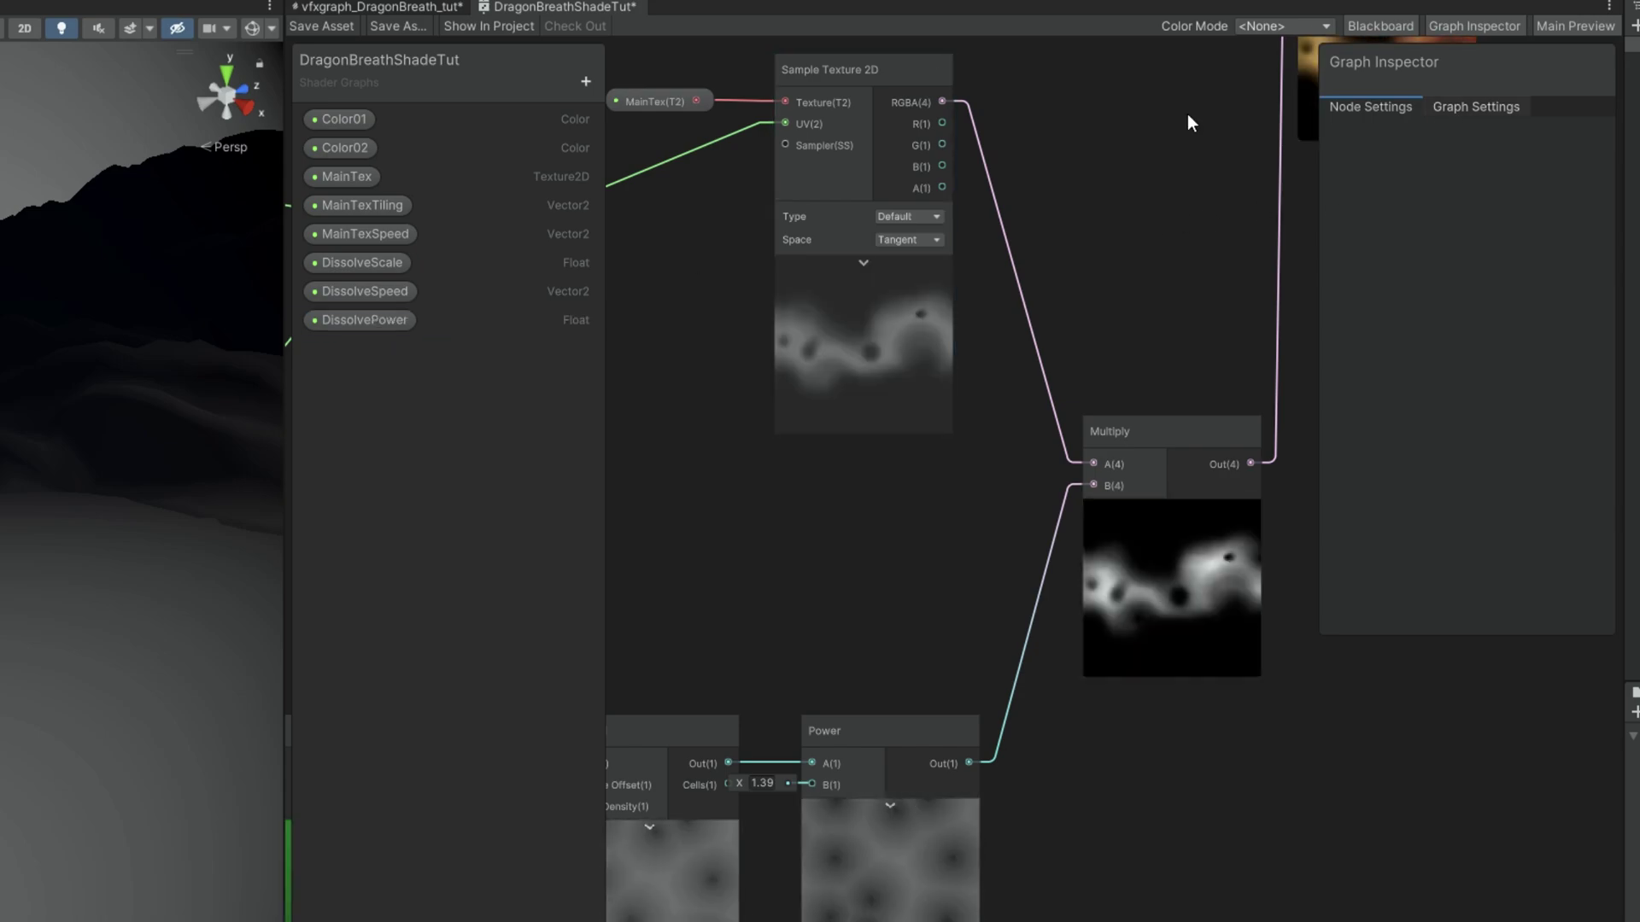
# Step: Set DissolvePower's default to 2 and connect it to B of the Power node
pyautogui.click(381, 329)
pyautogui.click(1512, 218)
pyautogui.write('2')
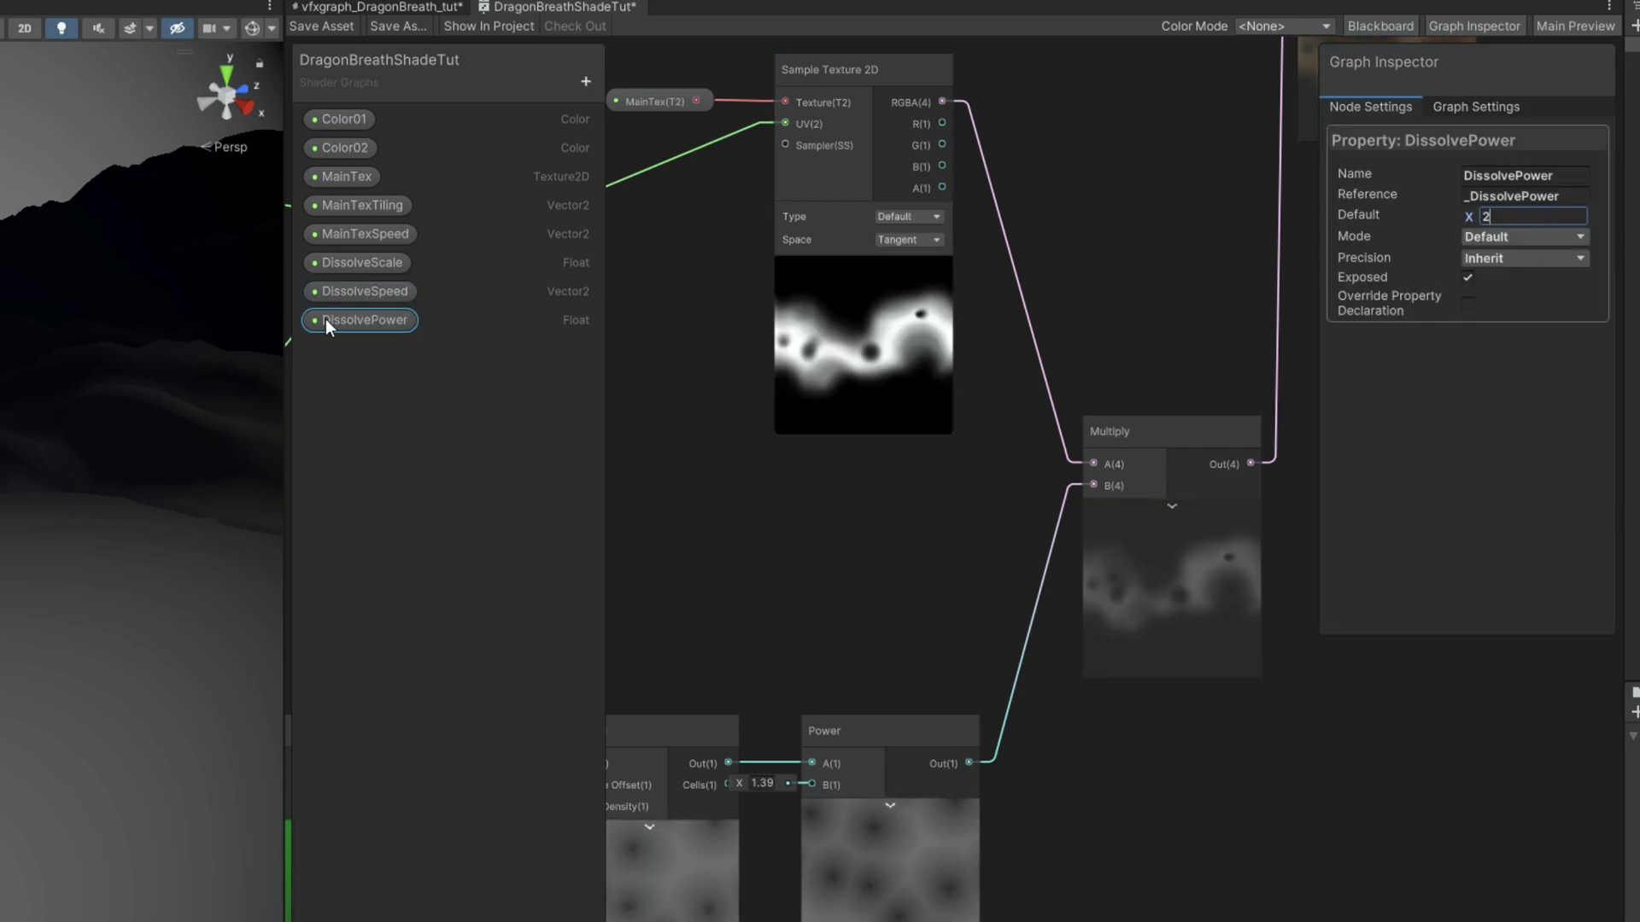
pyautogui.moveTo(326, 319); pyautogui.dragTo(808, 564)
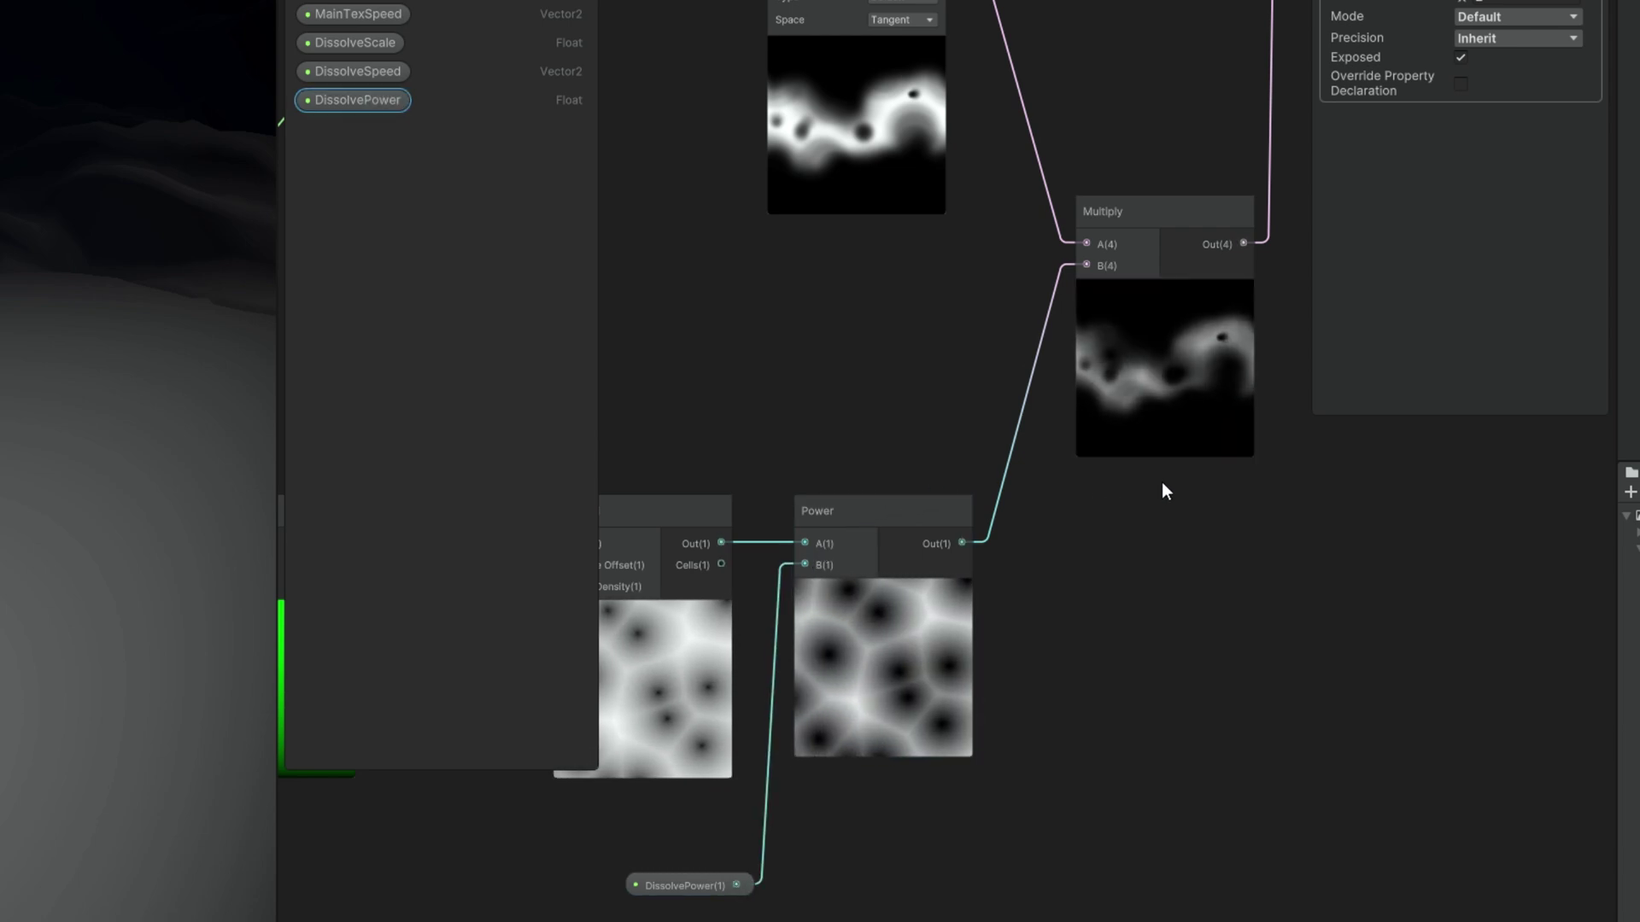
# Step: Add a UV node near the Power node and feed its output into a new Split node
pyautogui.moveTo(1092, 518); pyautogui.dragTo(1039, 530, button='middle')
pyautogui.click(1014, 566)
pyautogui.press('space')
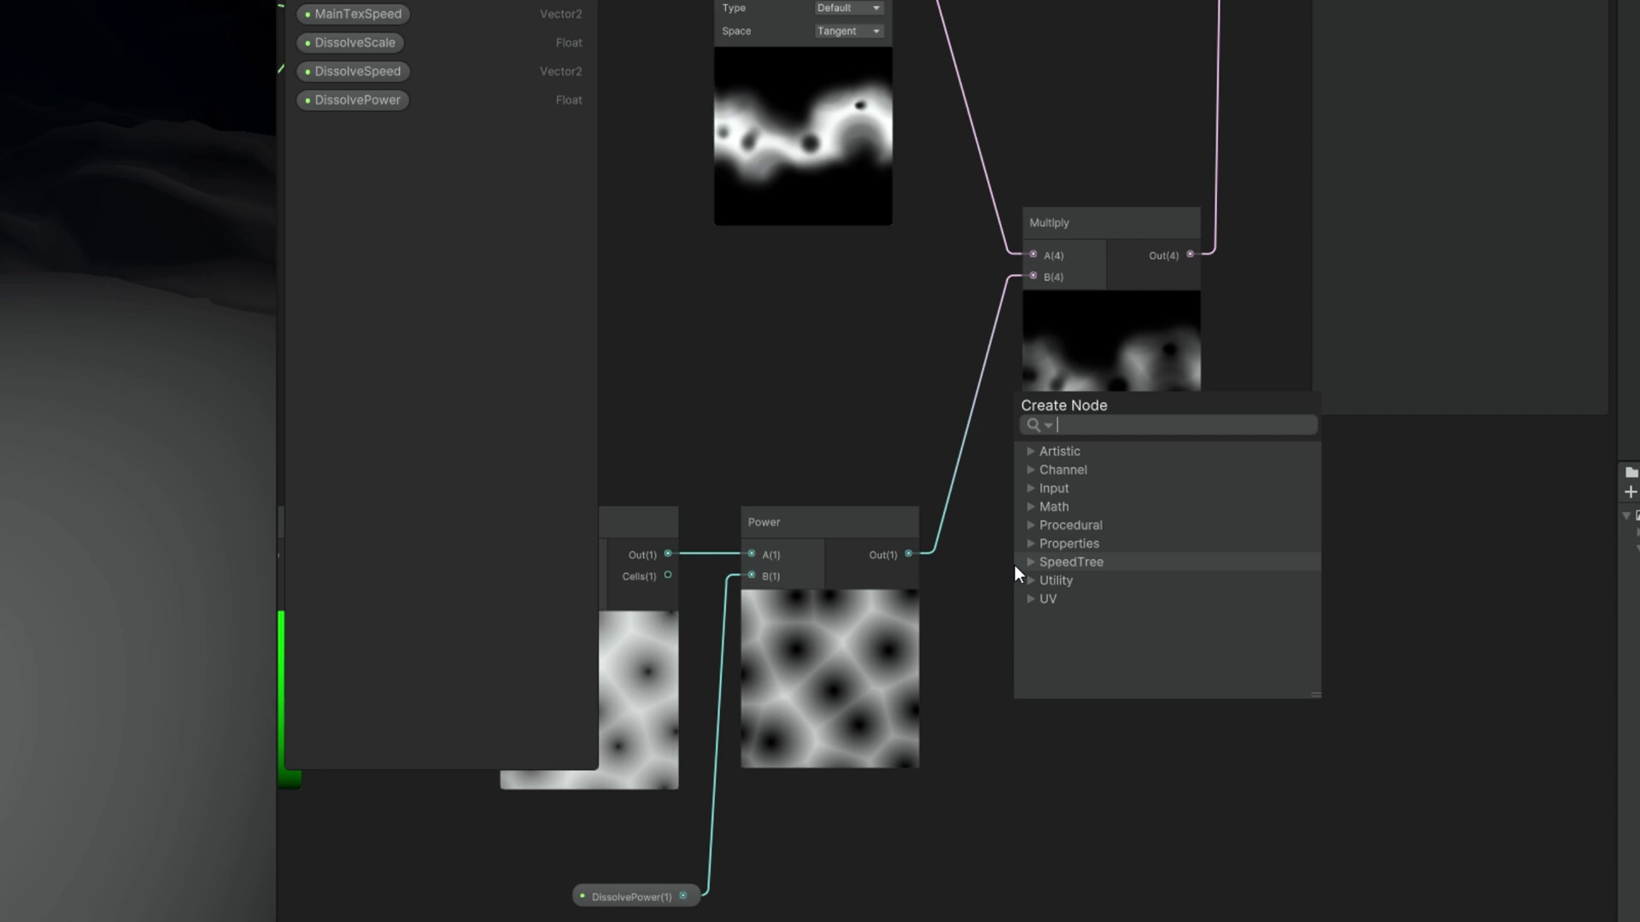
pyautogui.write('uv')
pyautogui.press('Return')
pyautogui.moveTo(1054, 616); pyautogui.dragTo(870, 784)
pyautogui.moveTo(1001, 801); pyautogui.dragTo(1094, 713)
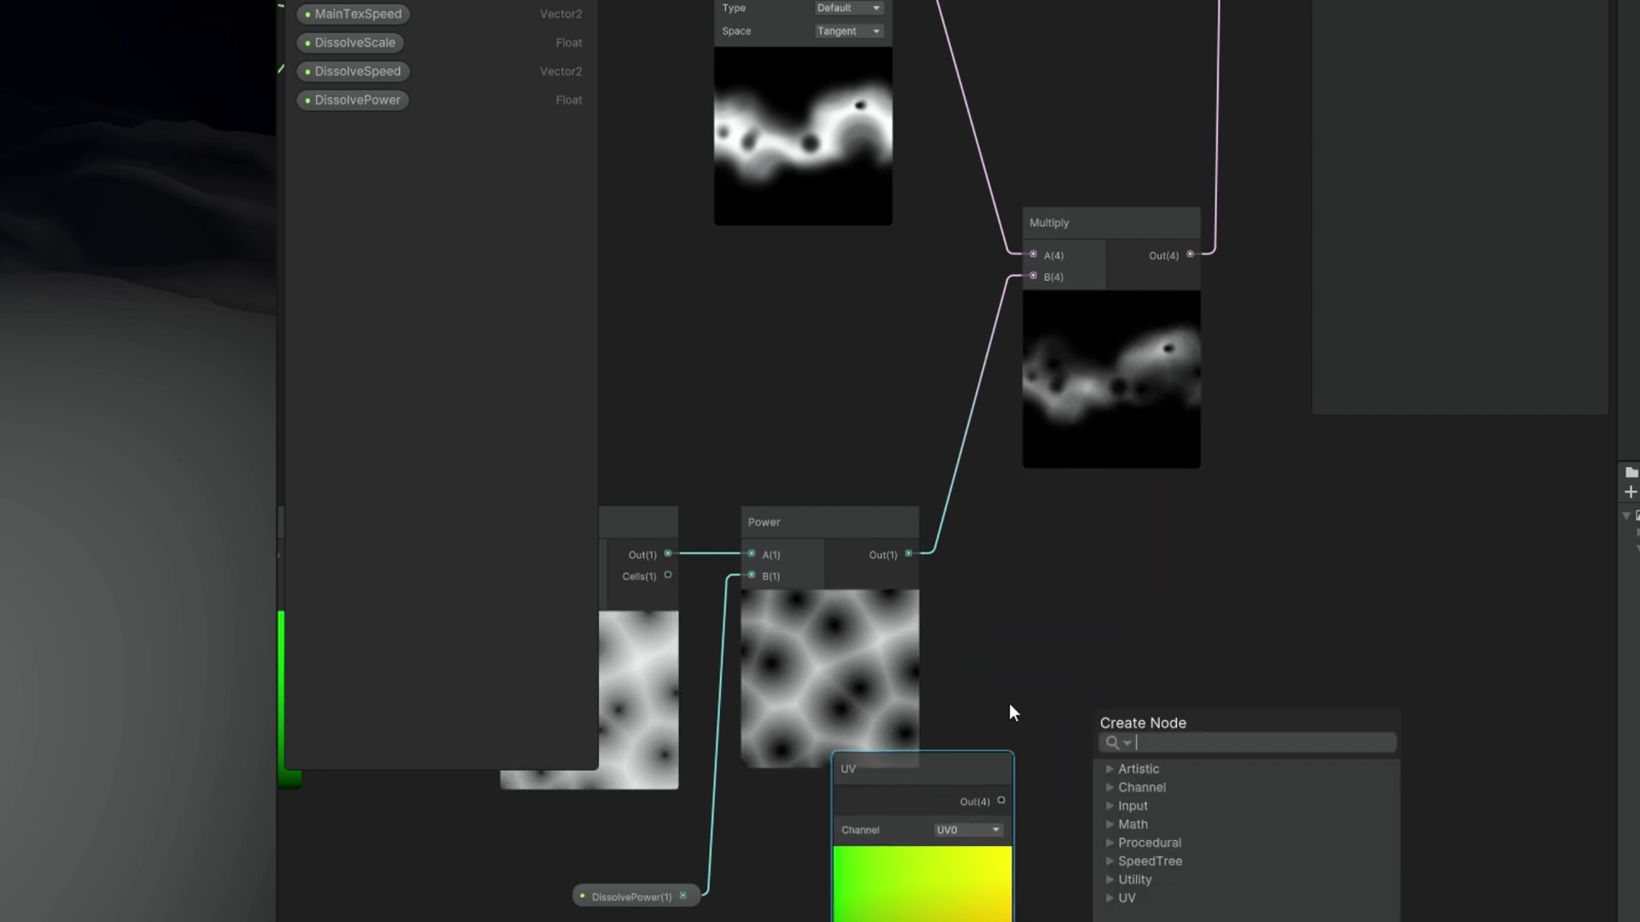
pyautogui.write('split')
pyautogui.press('Return')
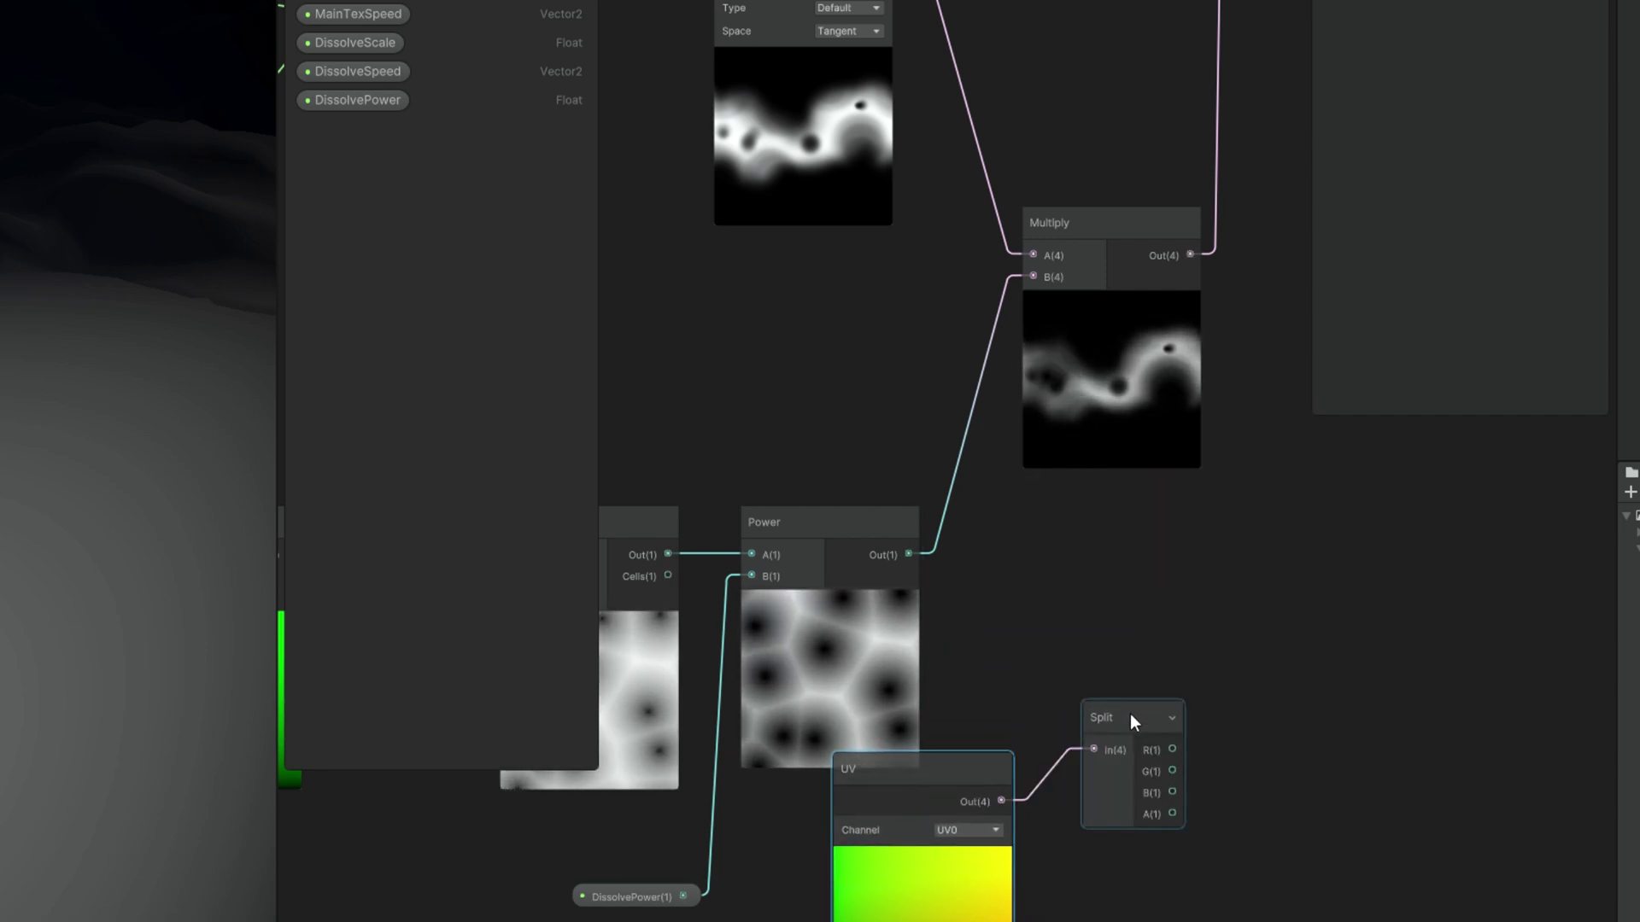
# Step: Add a Multiply node taking the Power output in A and the Split R channel in B
pyautogui.moveTo(1172, 749); pyautogui.dragTo(1293, 608)
pyautogui.write('mu')
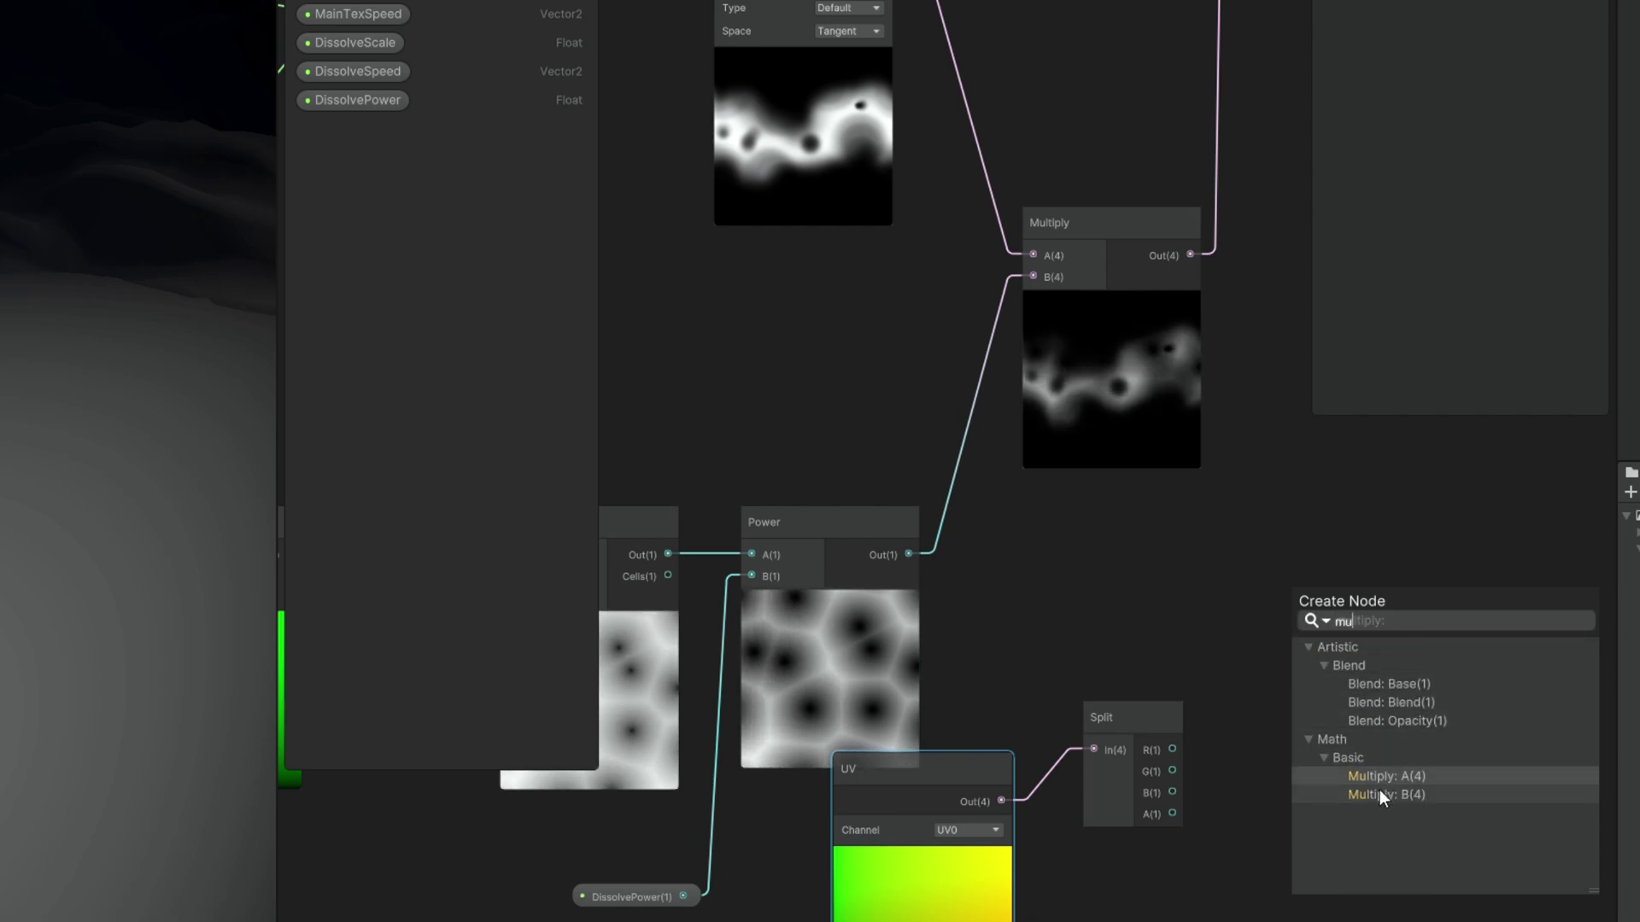
pyautogui.click(1381, 794)
pyautogui.moveTo(911, 554); pyautogui.dragTo(1281, 603)
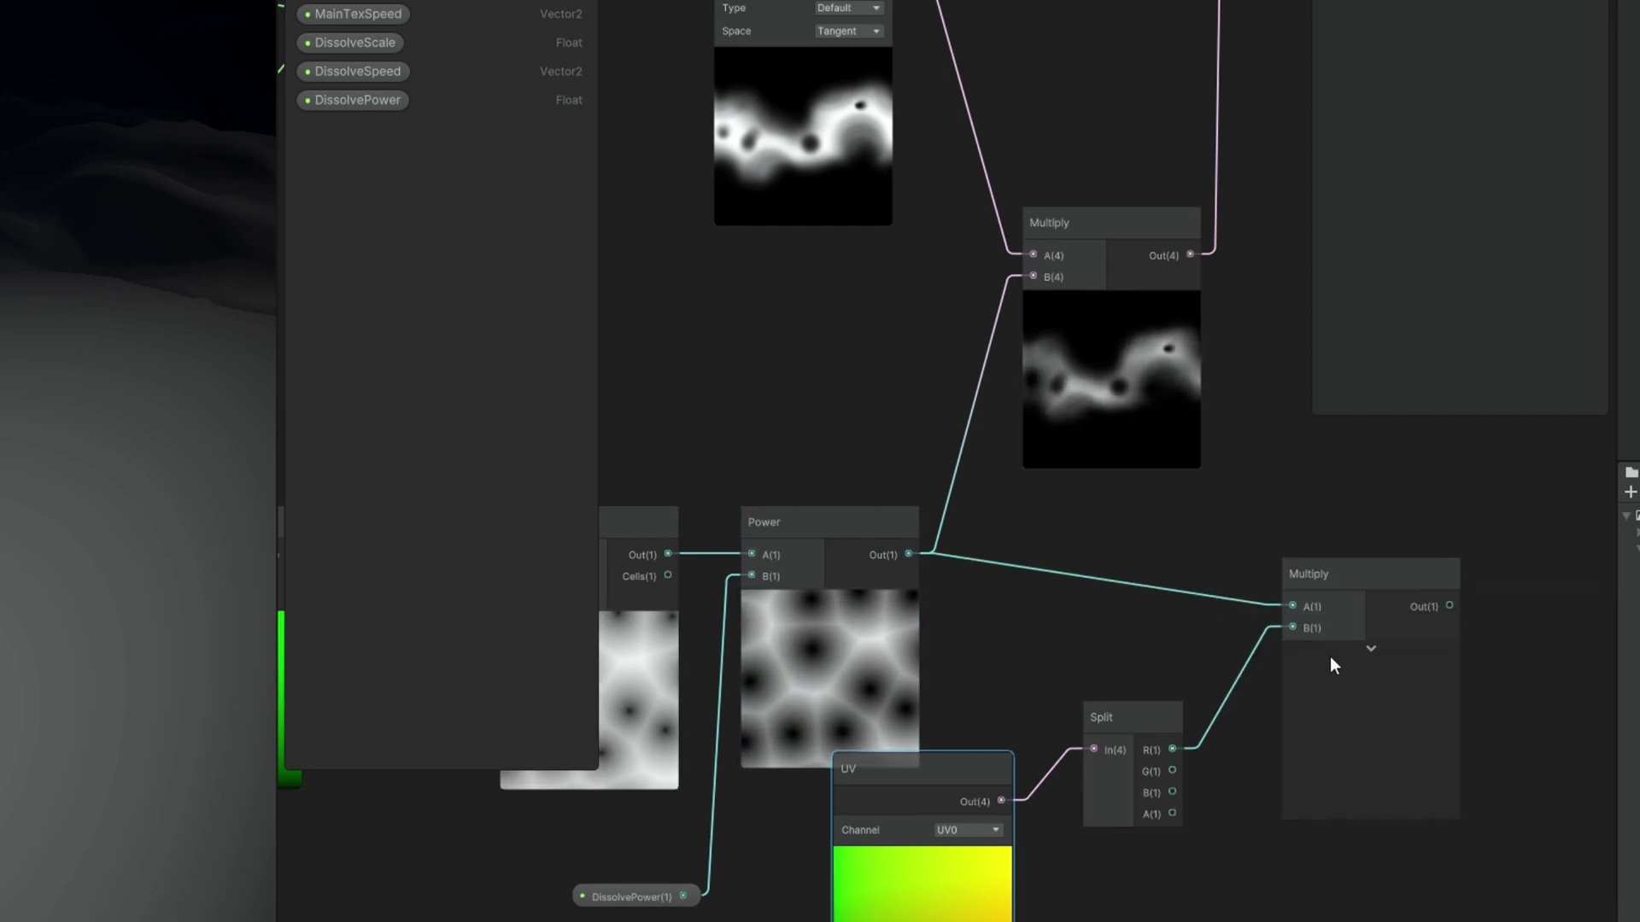
# Step: Insert a One Minus node between the Split R output and B of the new Multiply
pyautogui.moveTo(1114, 727); pyautogui.dragTo(991, 799)
pyautogui.moveTo(1062, 779); pyautogui.dragTo(970, 843)
pyautogui.moveTo(1031, 865); pyautogui.dragTo(1124, 843)
pyautogui.write('one')
pyautogui.press('Return')
pyautogui.moveTo(1245, 866); pyautogui.dragTo(1294, 629)
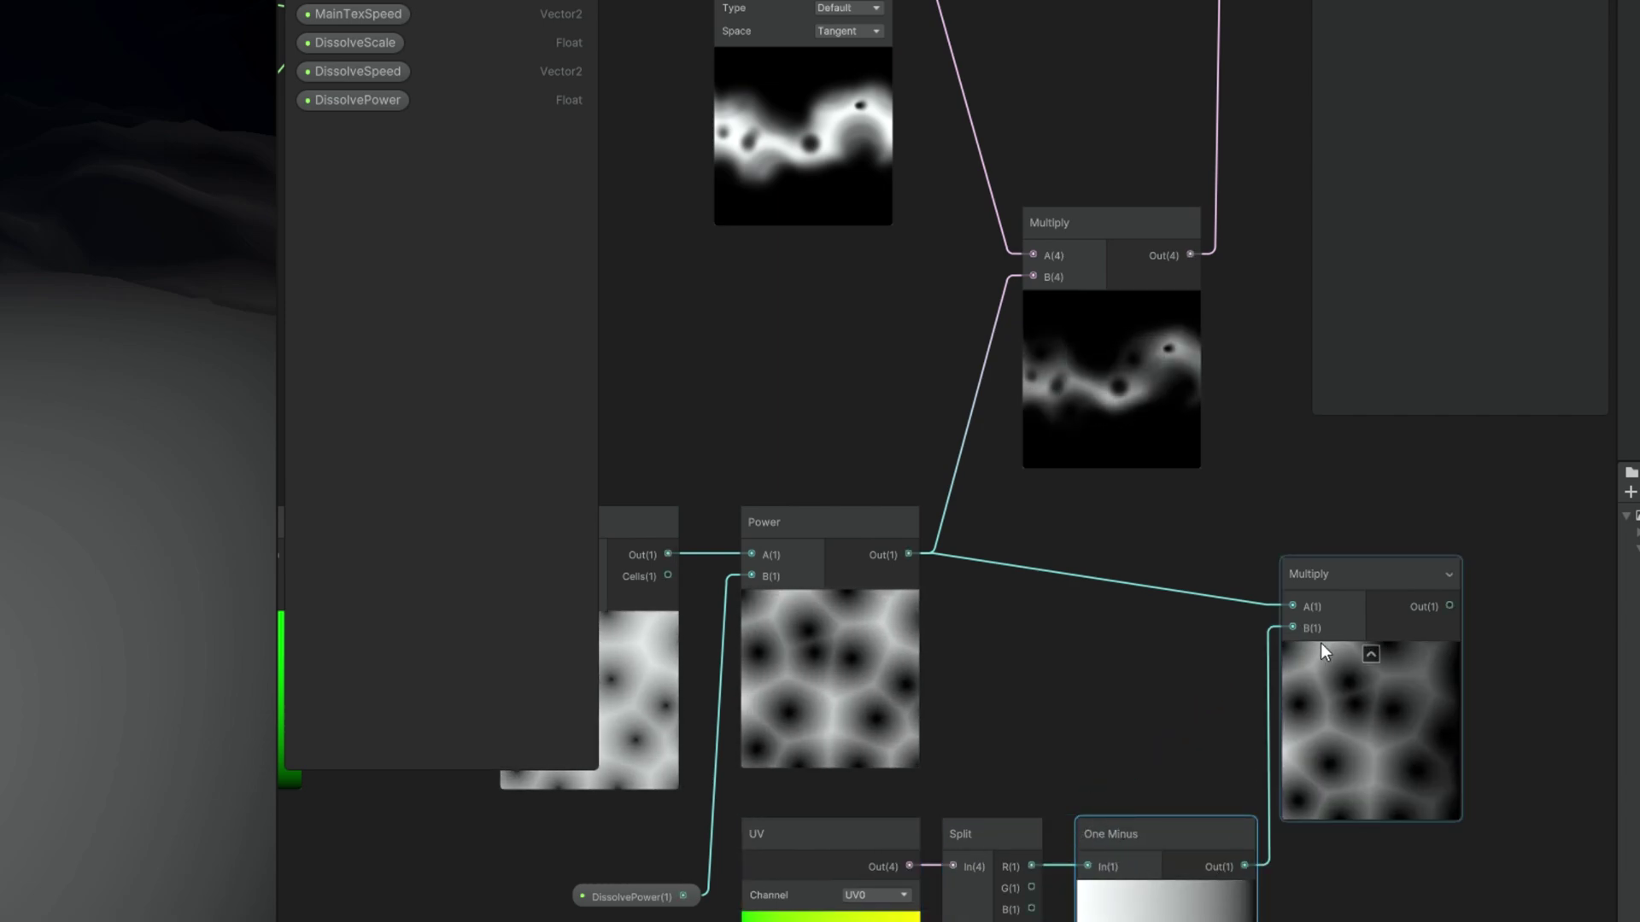
# Step: Connect the dissolve Multiply's output to B of the texture Multiply, save the shader, and return to the vfxgraph_DragonBreath_tut graph
pyautogui.moveTo(1450, 605); pyautogui.dragTo(1032, 277)
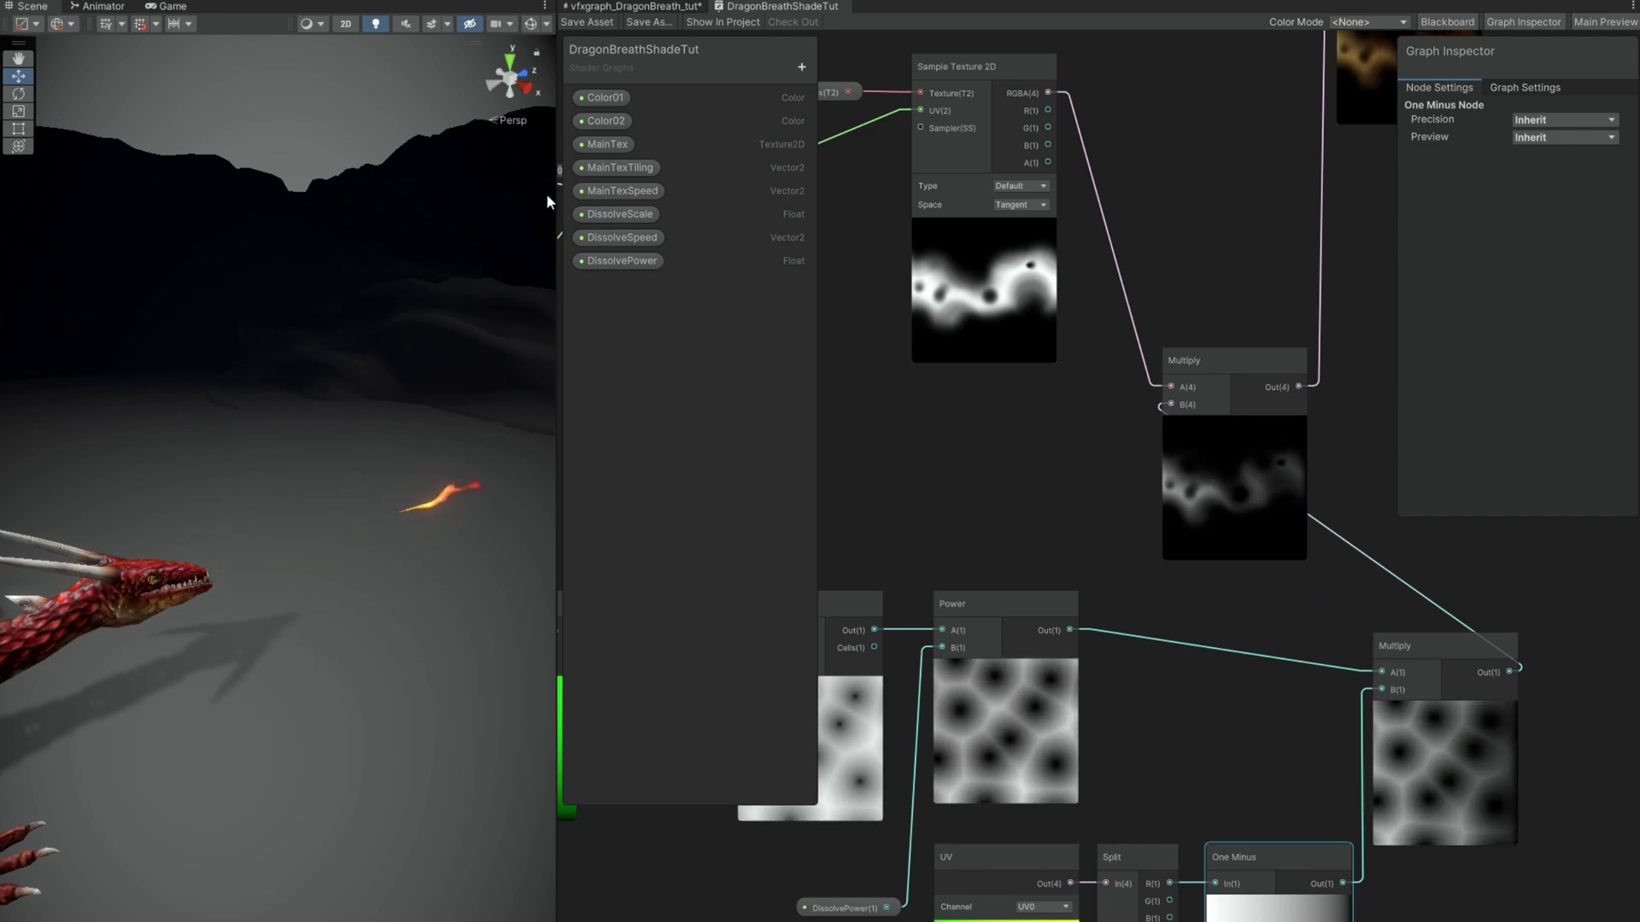
pyautogui.click(632, 6)
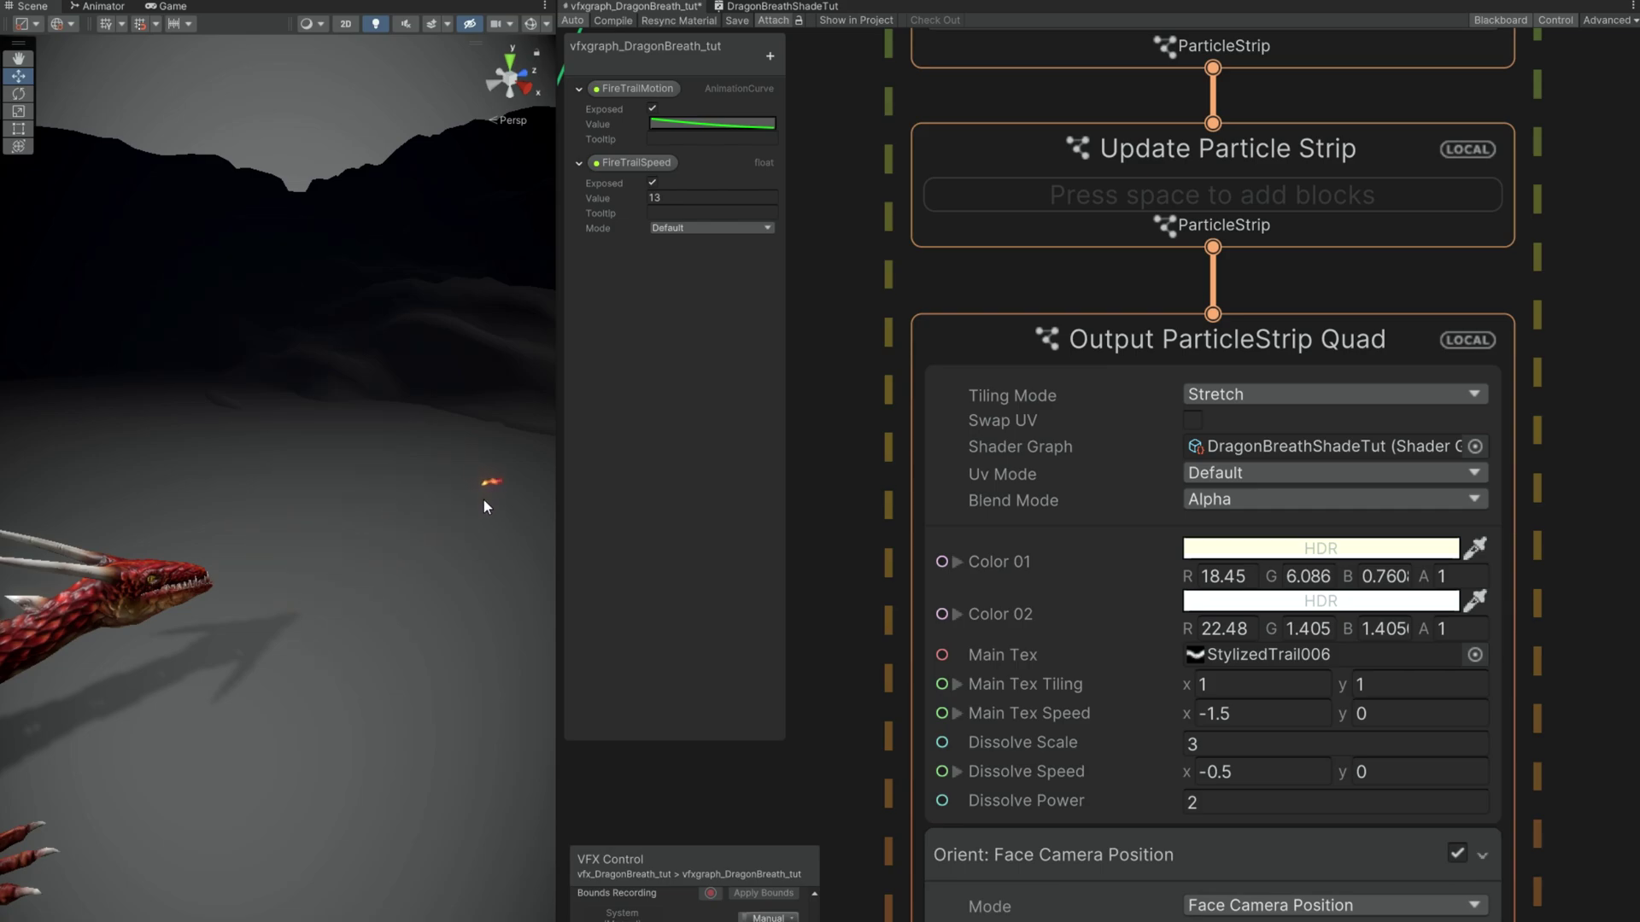
# Step: Move the Sample Curve node and its input nodes farther from the Multiply node that drives Set Velocity
pyautogui.scroll(-9, 836, 710)
pyautogui.moveTo(899, 556); pyautogui.dragTo(1375, 467, button='middle')
pyautogui.scroll(6, 1025, 564)
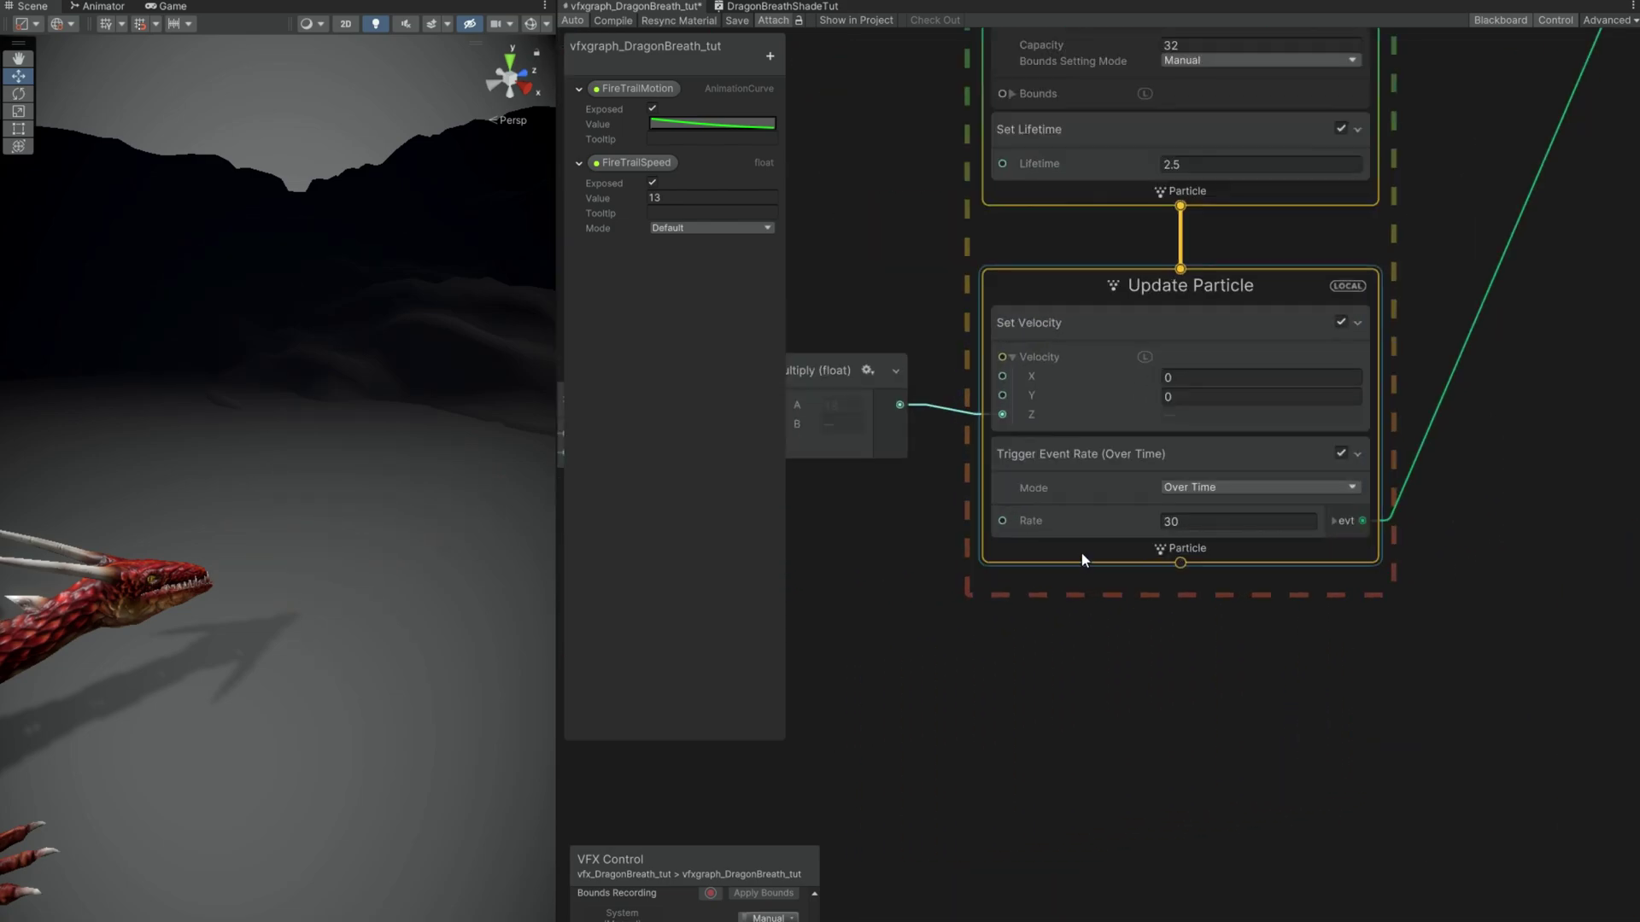
pyautogui.moveTo(986, 578); pyautogui.dragTo(1260, 548, button='middle')
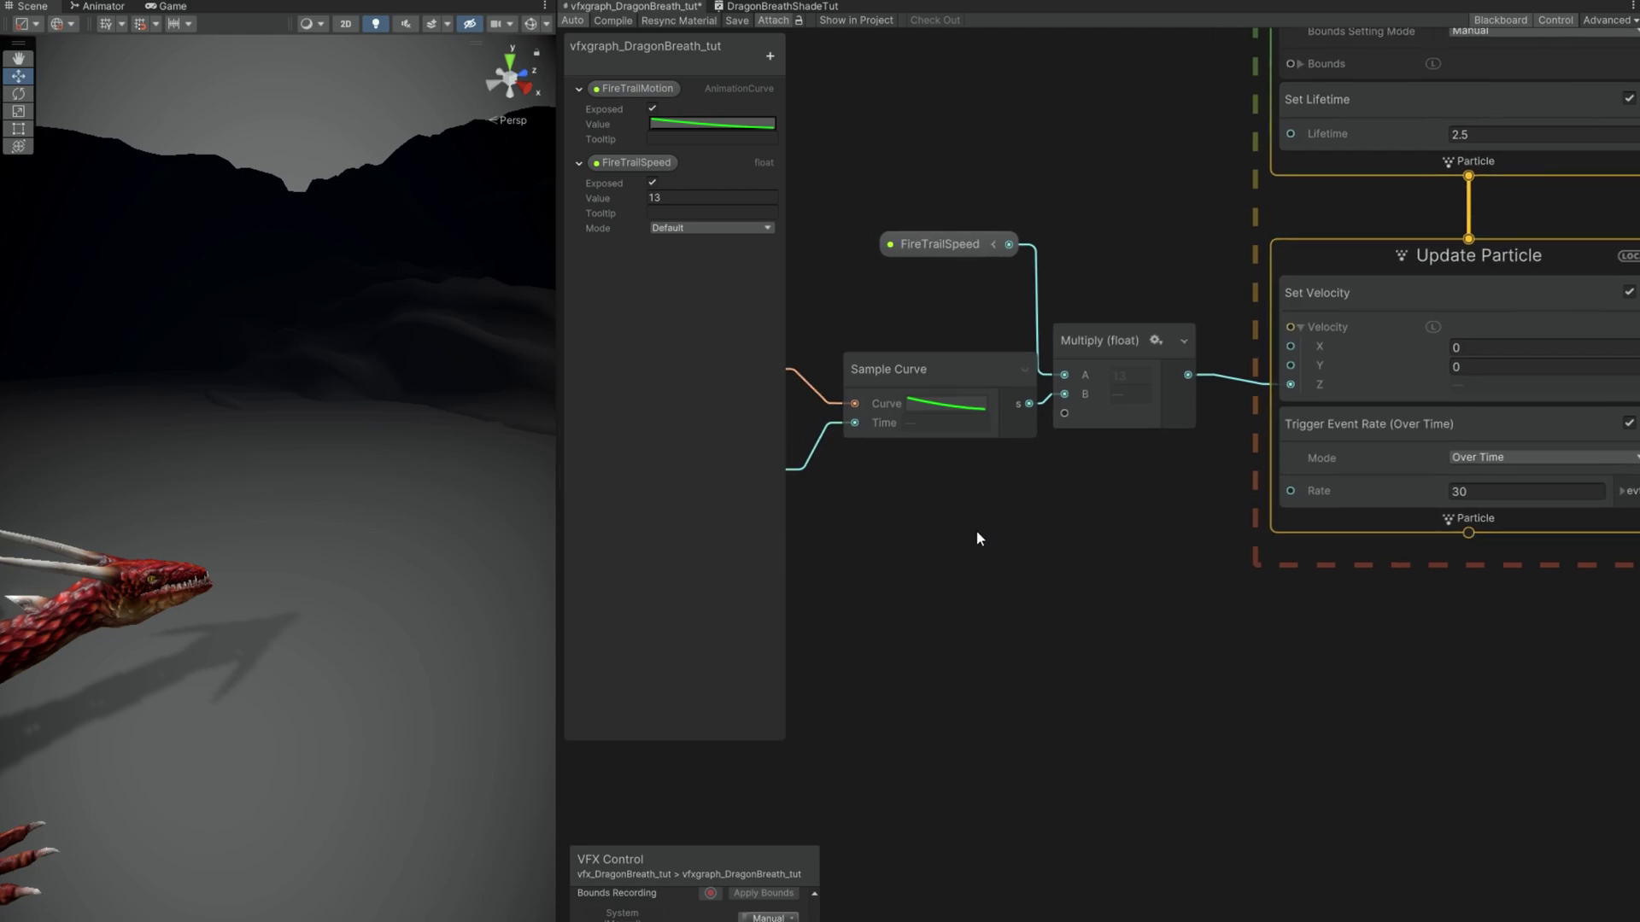
pyautogui.moveTo(1038, 477); pyautogui.dragTo(1201, 486, button='middle')
pyautogui.moveTo(1208, 512); pyautogui.dragTo(810, 293)
pyautogui.moveTo(1111, 367); pyautogui.dragTo(928, 375)
# Step: Add a Compare node with the Sample Curve output in Left and set its condition to Greater
pyautogui.click(1022, 423)
pyautogui.moveTo(1045, 517); pyautogui.dragTo(1044, 541)
pyautogui.write('comp')
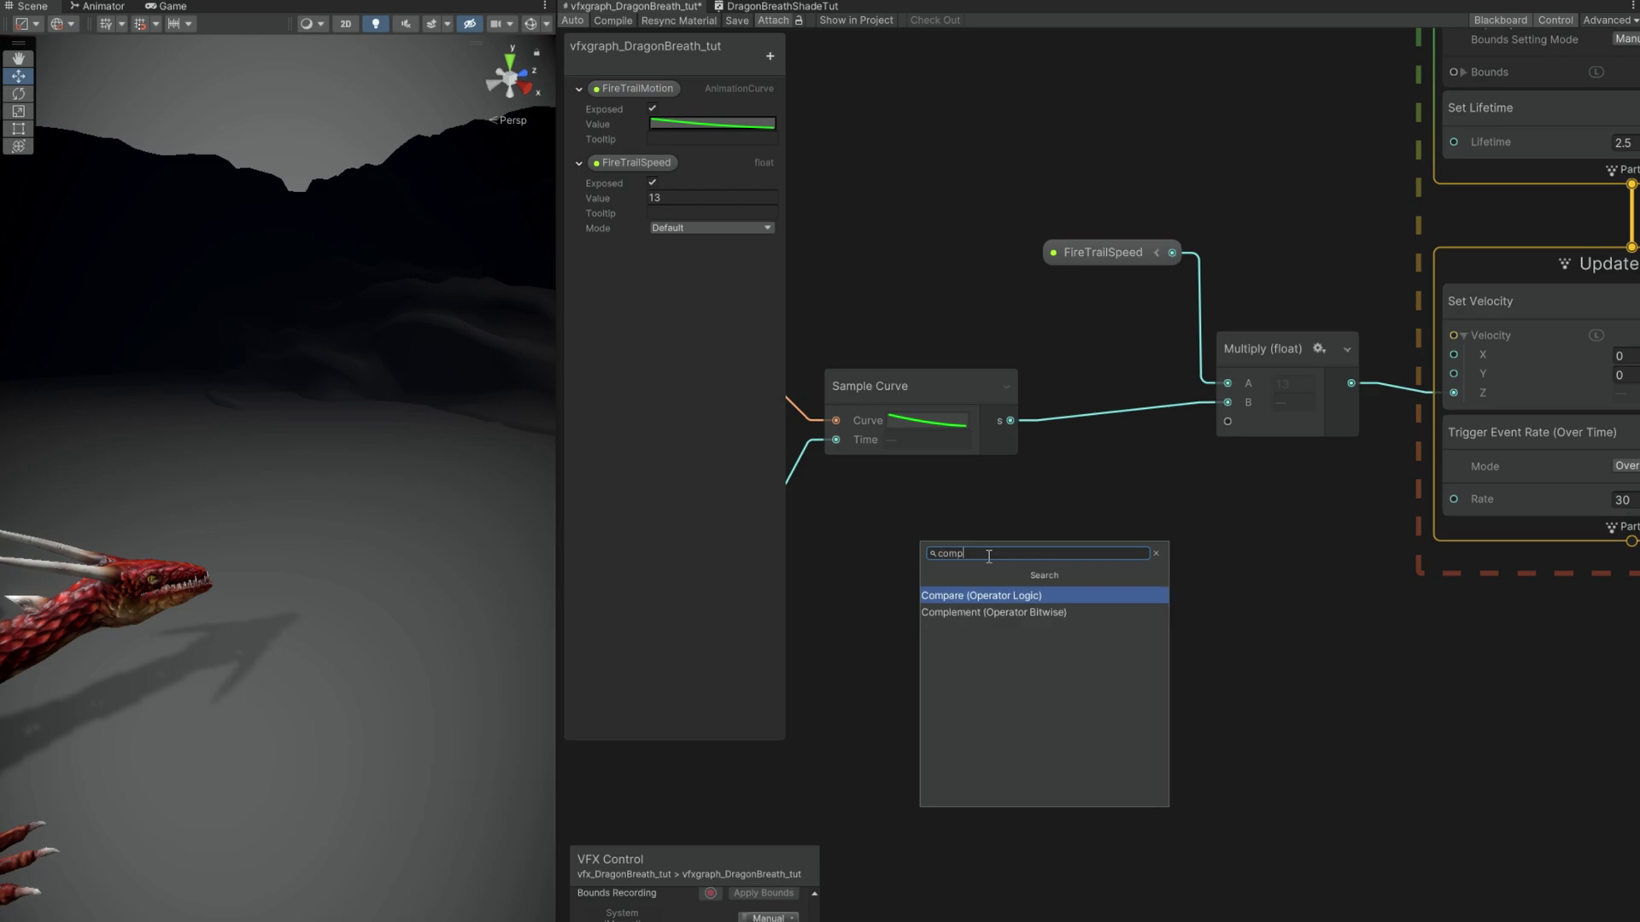
pyautogui.press('Return')
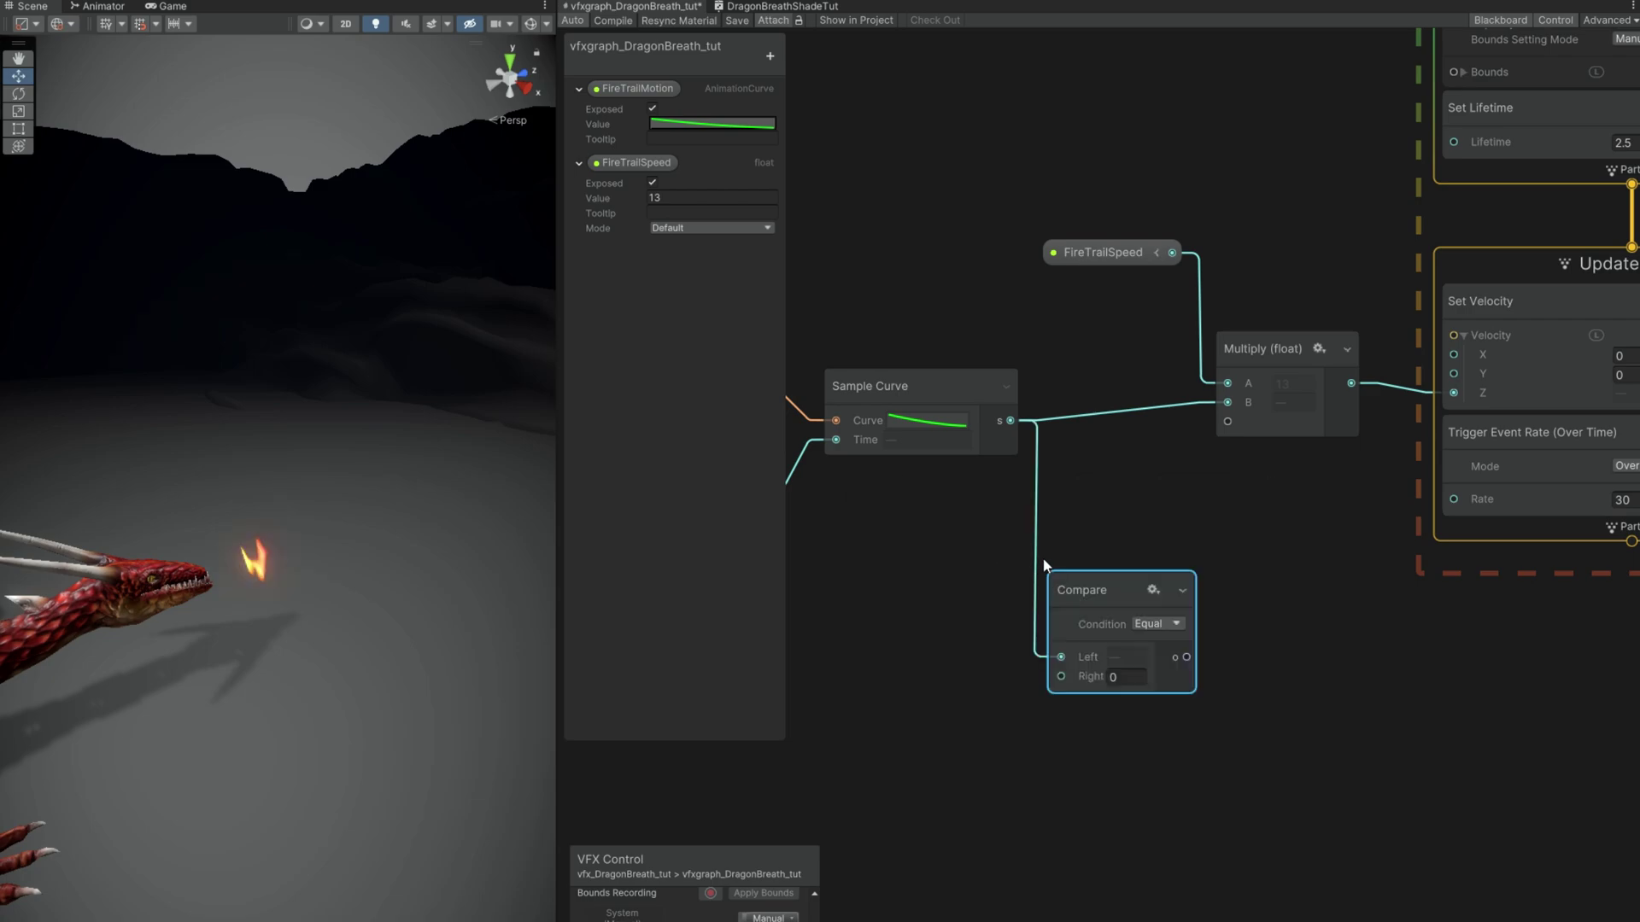
pyautogui.click(1156, 623)
pyautogui.click(1187, 715)
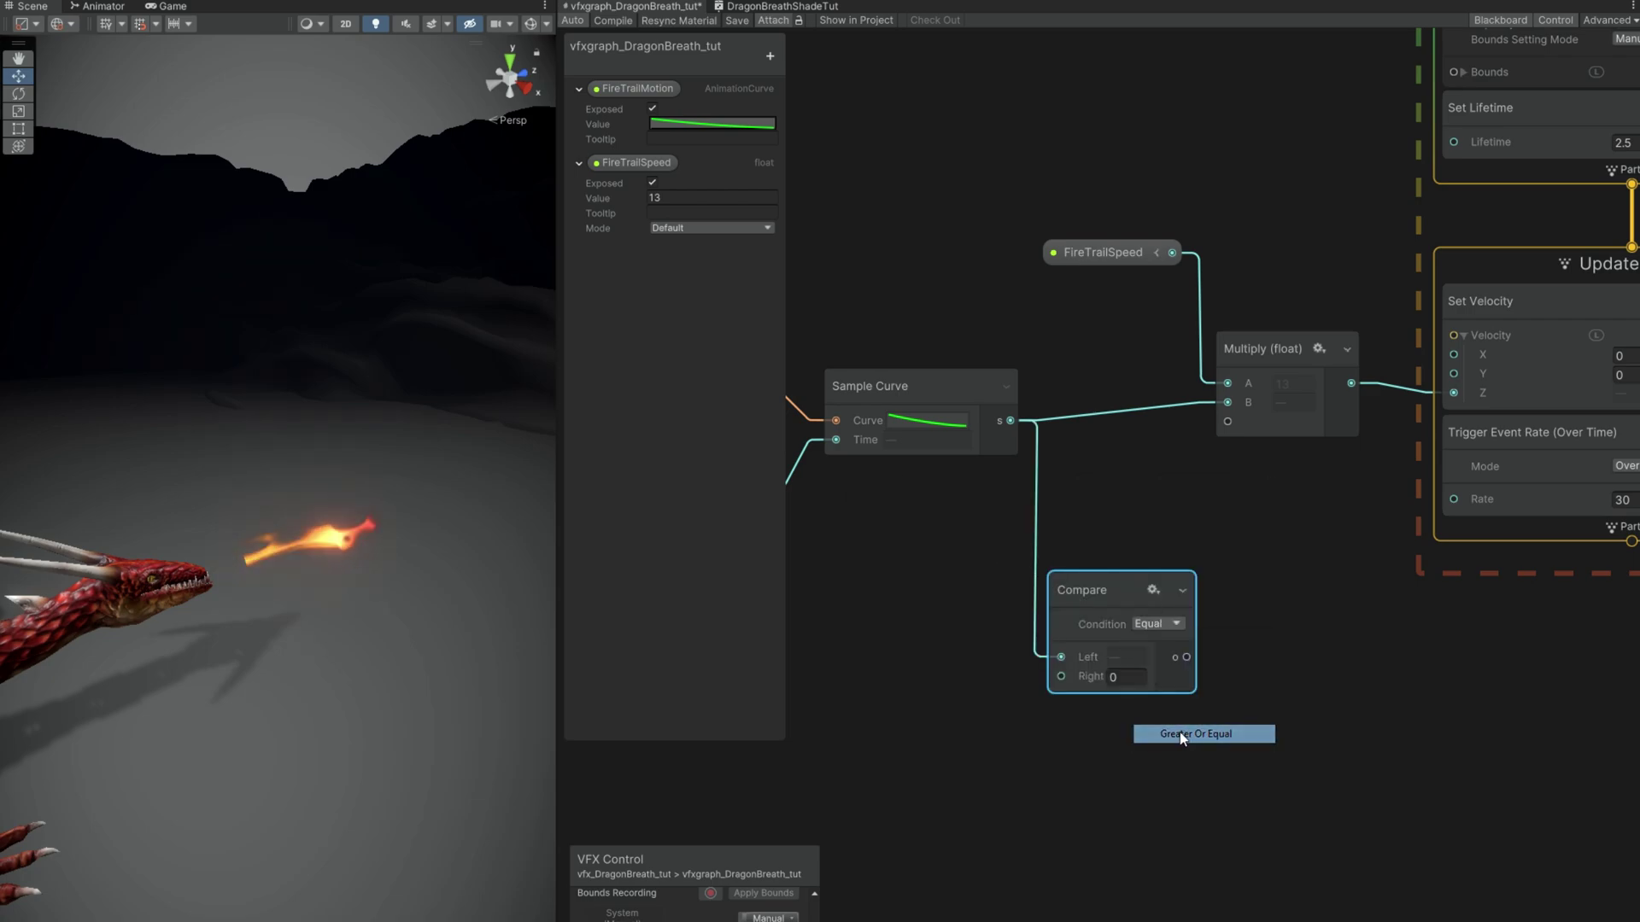
# Step: Check the last key's value in the FireTrailMotion curve and set the Compare node's Right value to 0.164
pyautogui.click(934, 386)
pyautogui.click(722, 123)
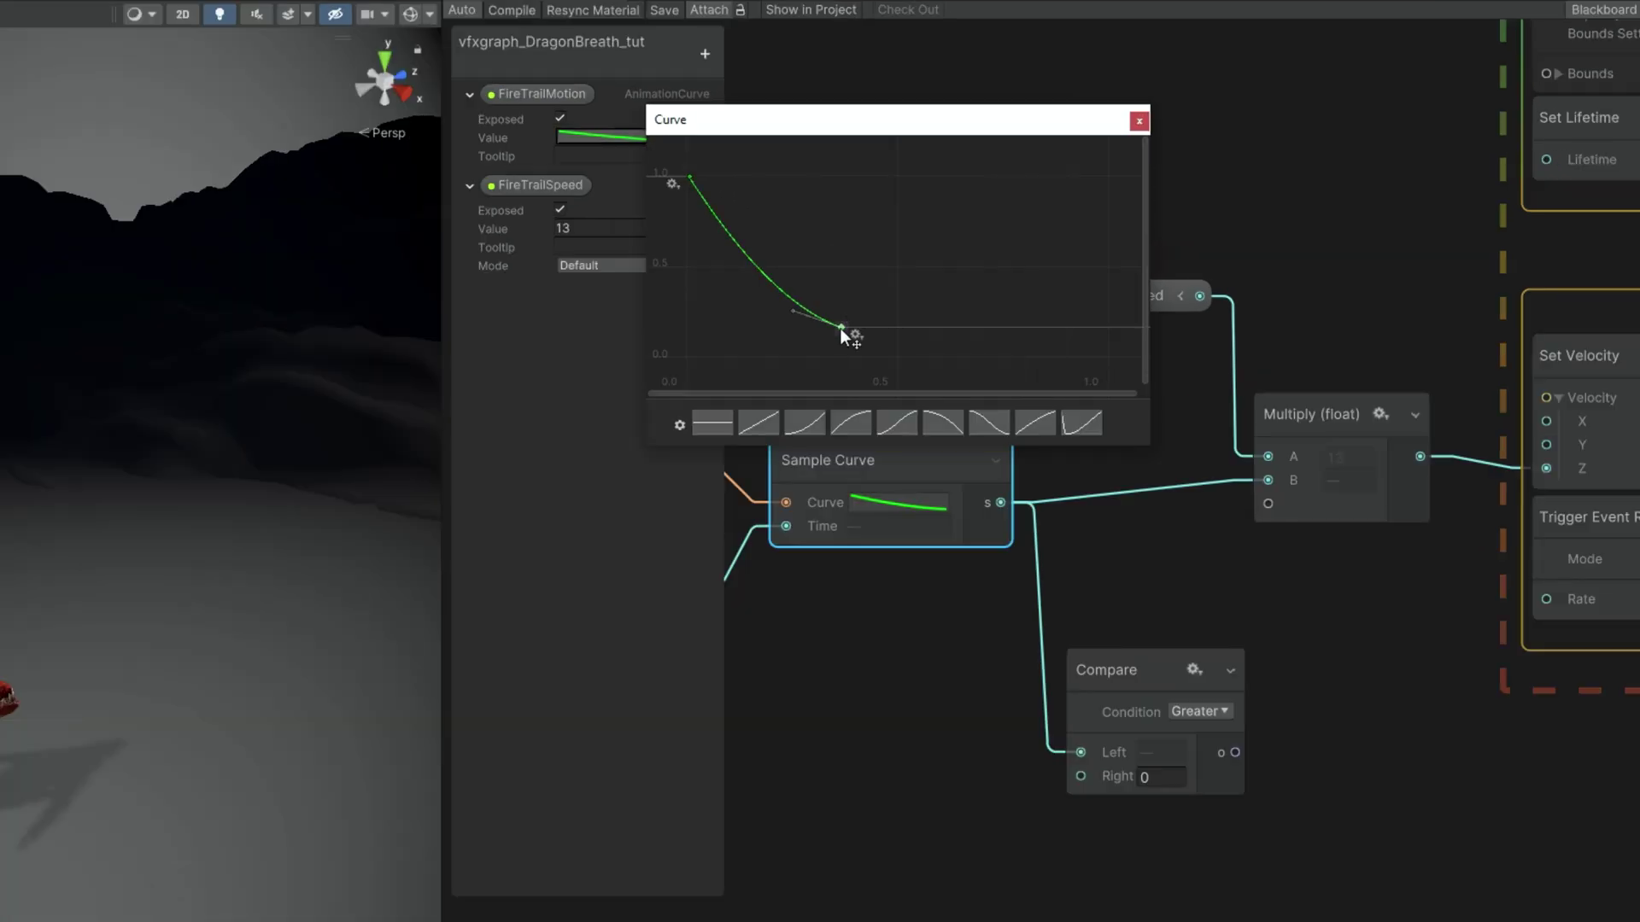
pyautogui.rightClick(840, 329)
pyautogui.click(868, 362)
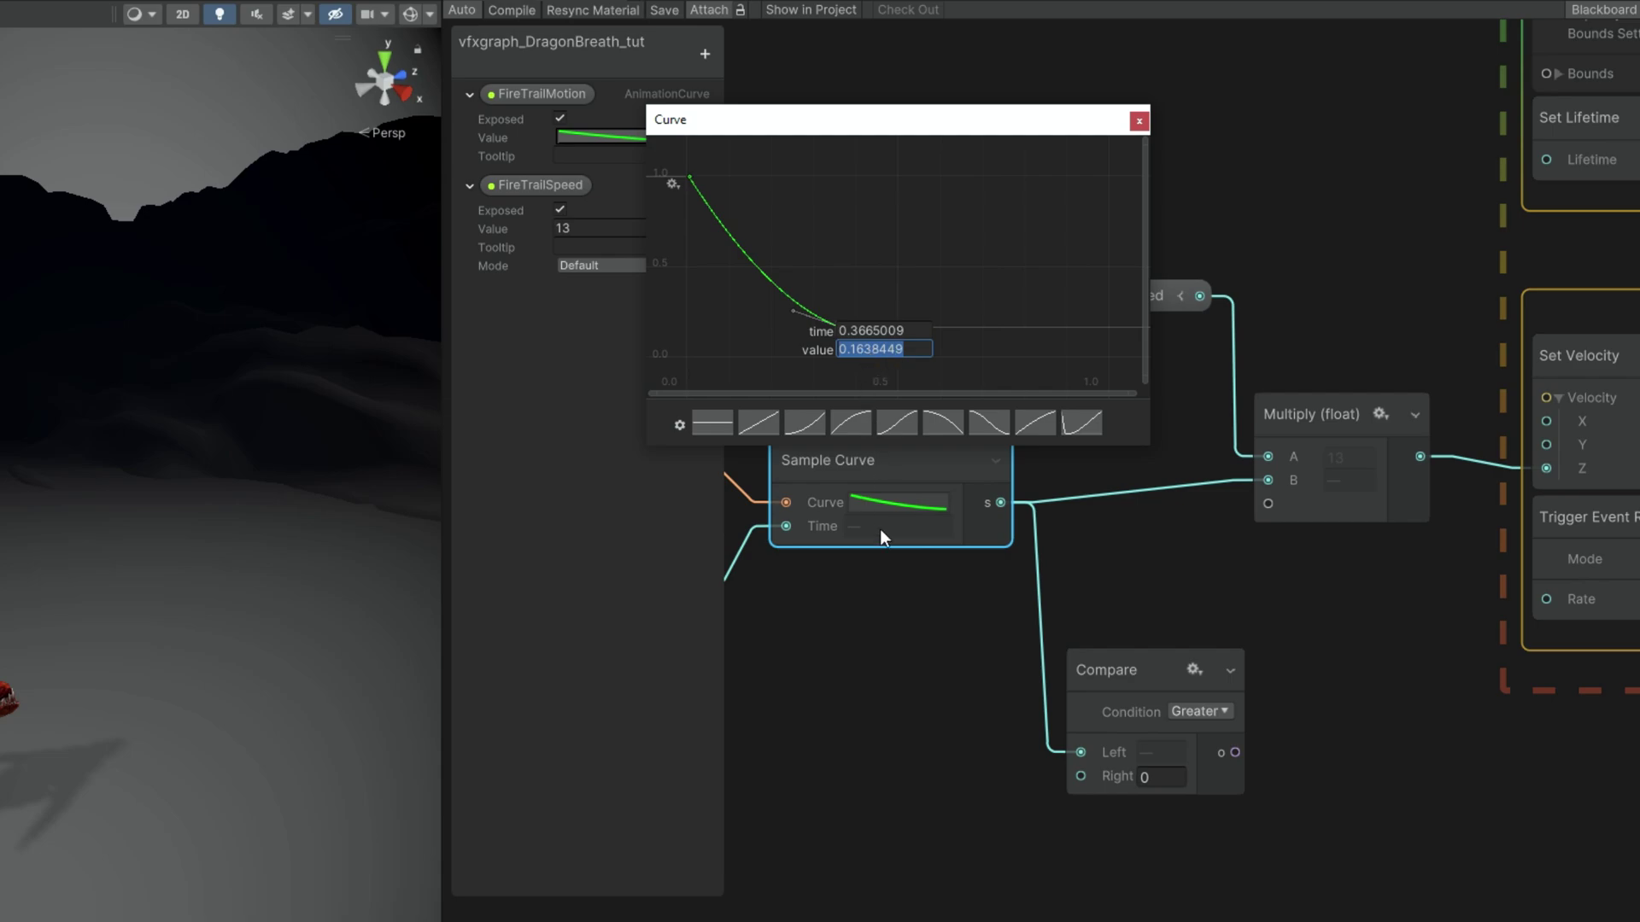
pyautogui.click(923, 657)
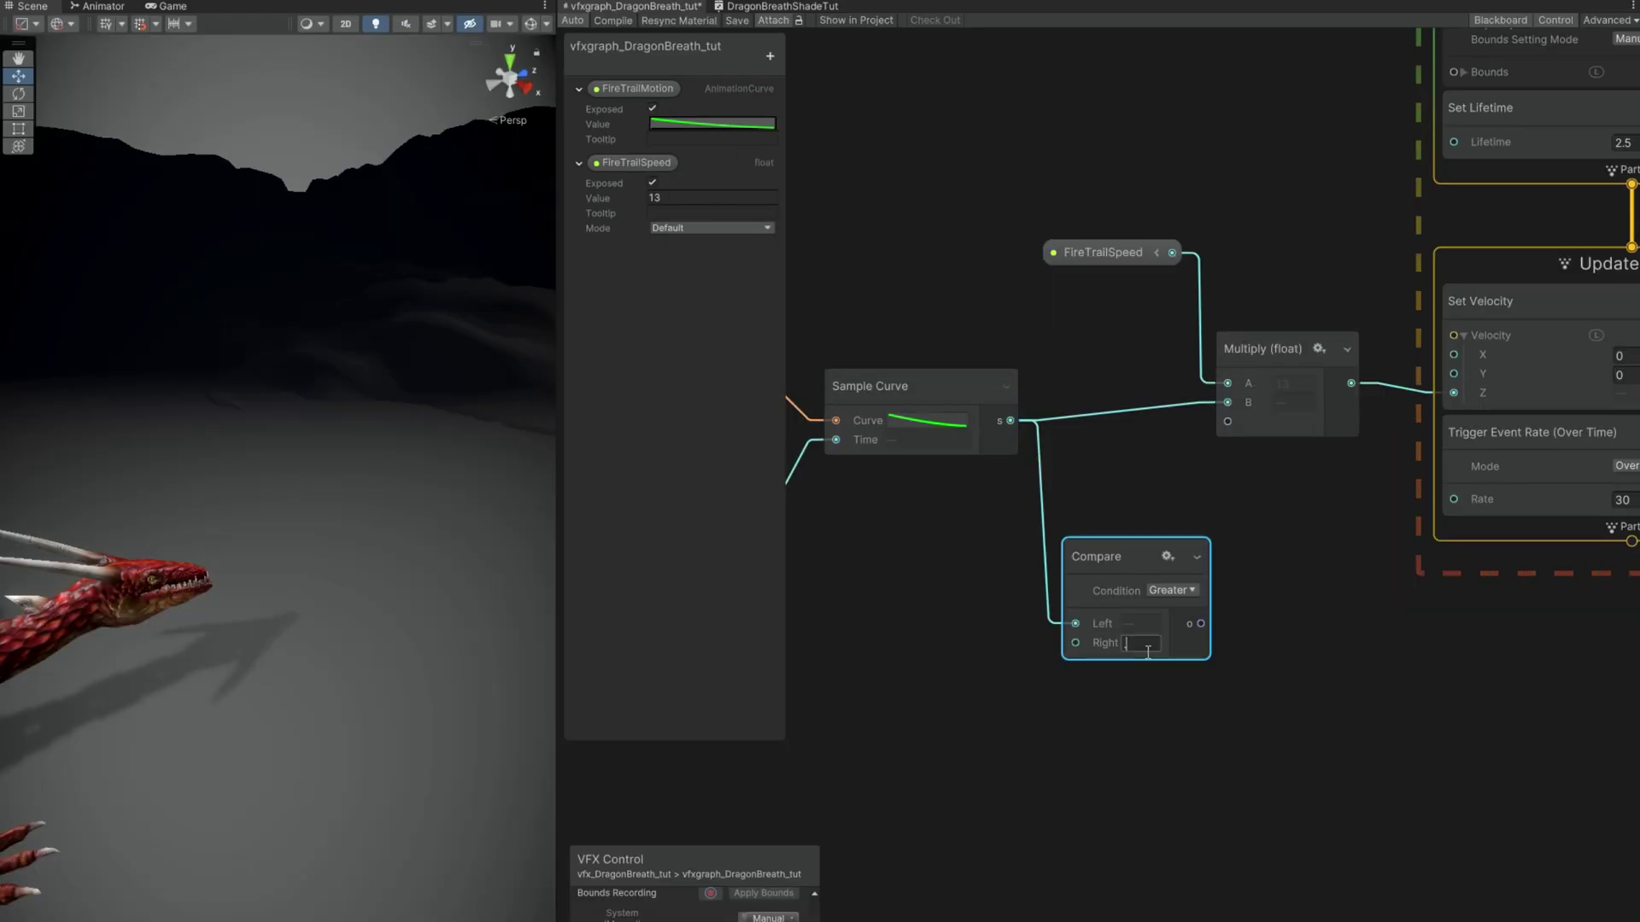
# Step: Add a Branch node with the Compare output as its Predicate and place it beside the Compare node
pyautogui.click(1251, 602)
pyautogui.press('space')
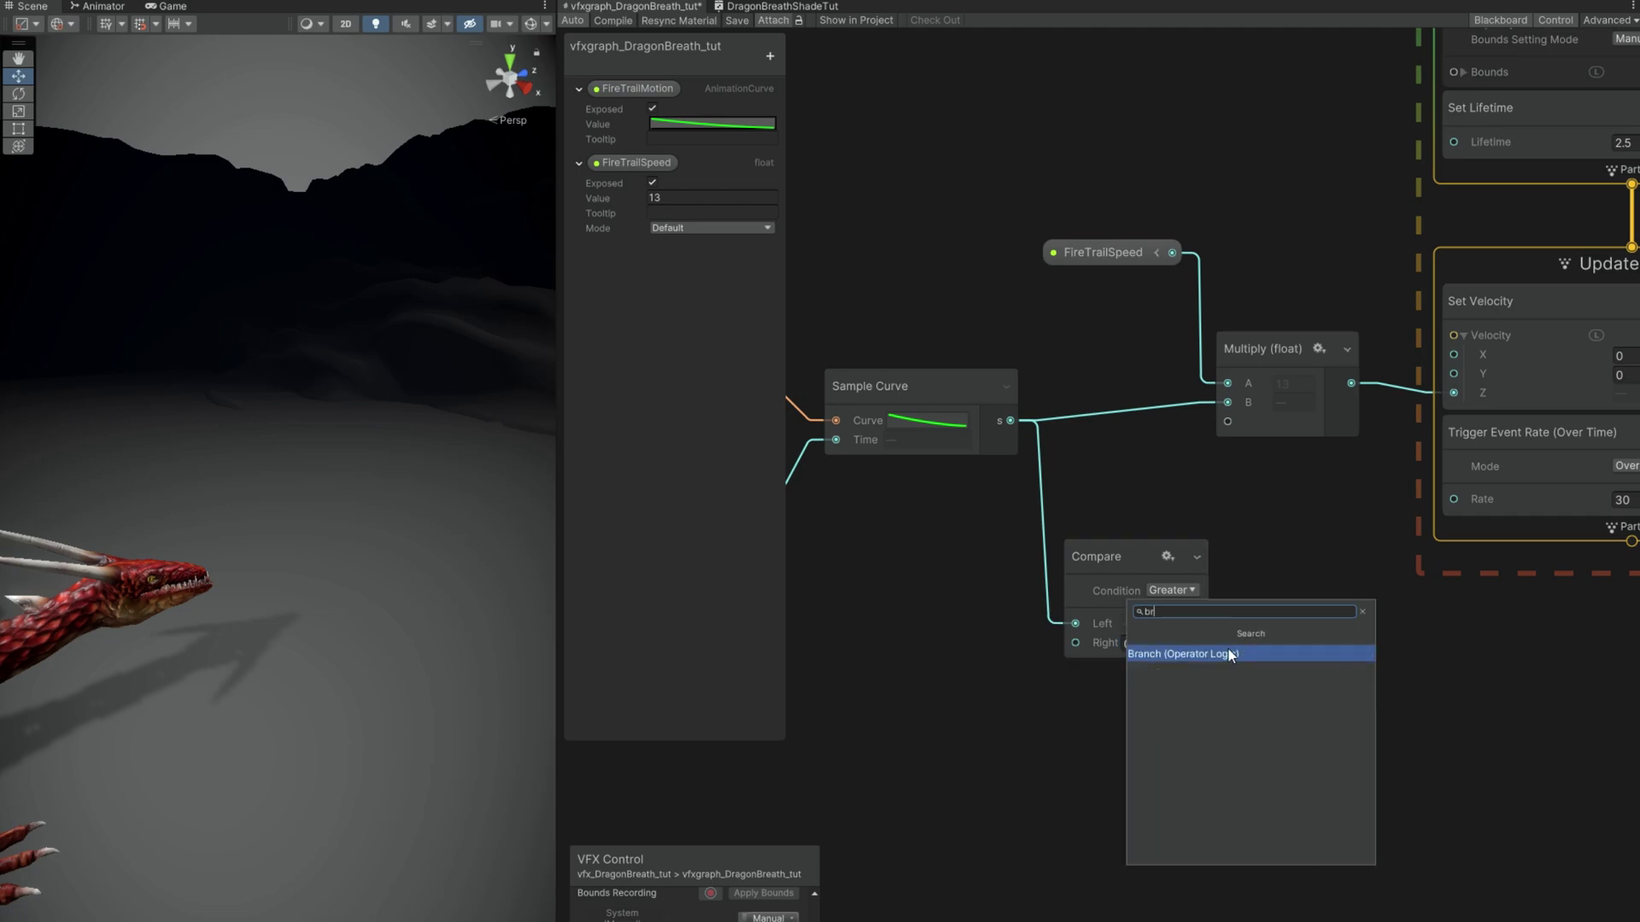
pyautogui.write('br')
pyautogui.click(1228, 654)
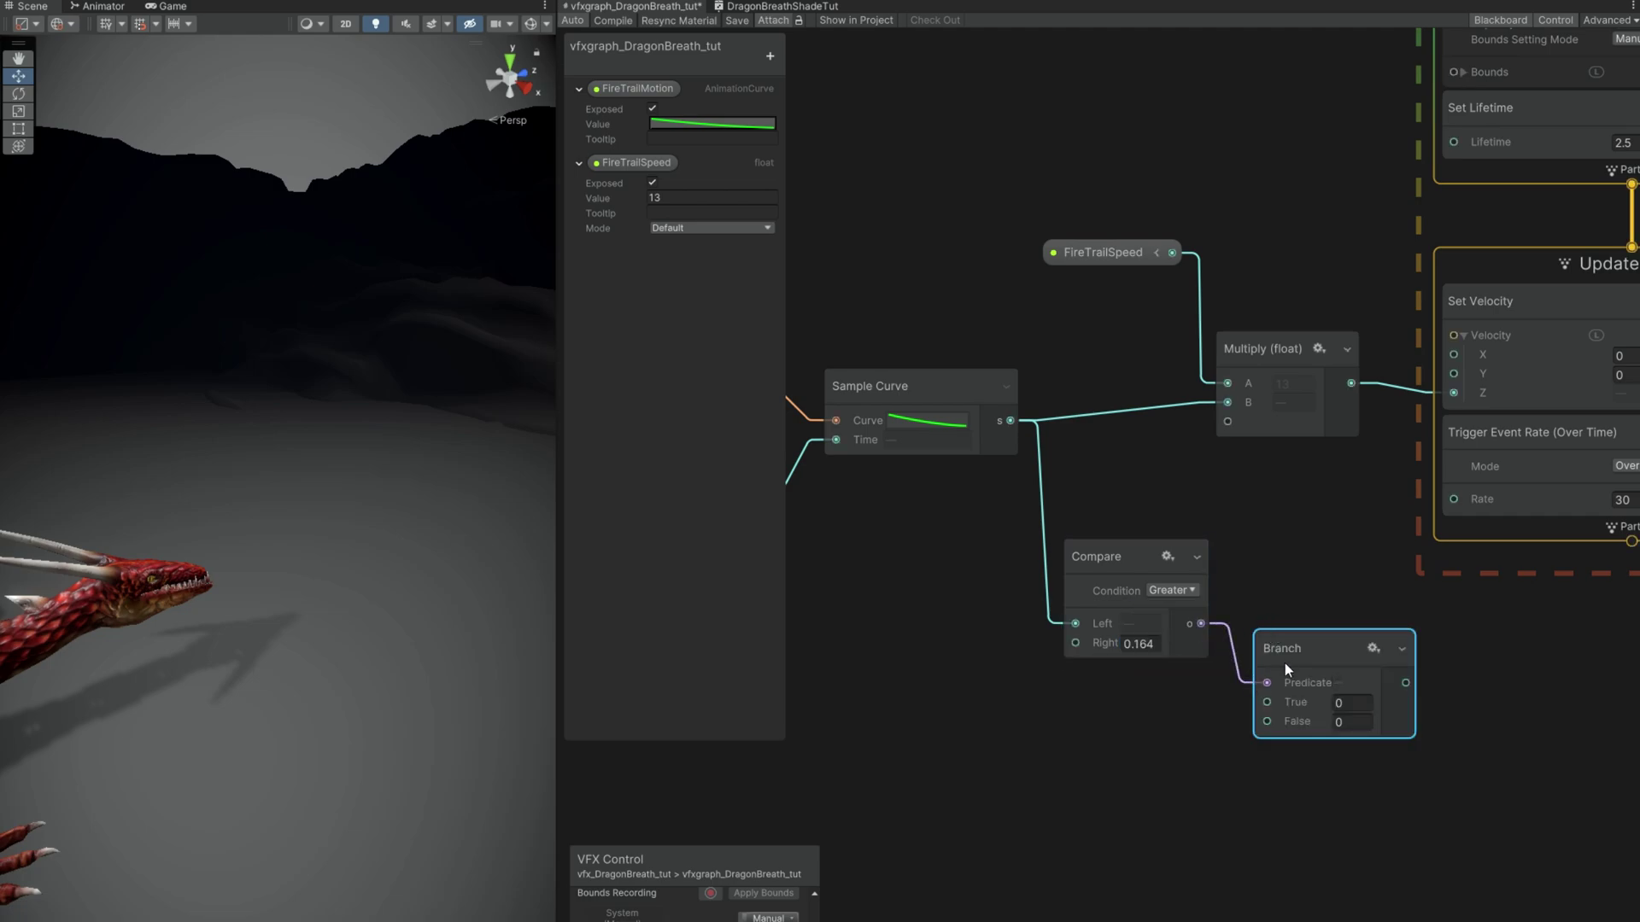
pyautogui.moveTo(1285, 662); pyautogui.dragTo(1264, 602)
# Step: Set the Branch node's True value to 30 and connect its output to Rate in Trigger Event Rate
pyautogui.moveTo(1632, 489); pyautogui.dragTo(1392, 475, button='middle')
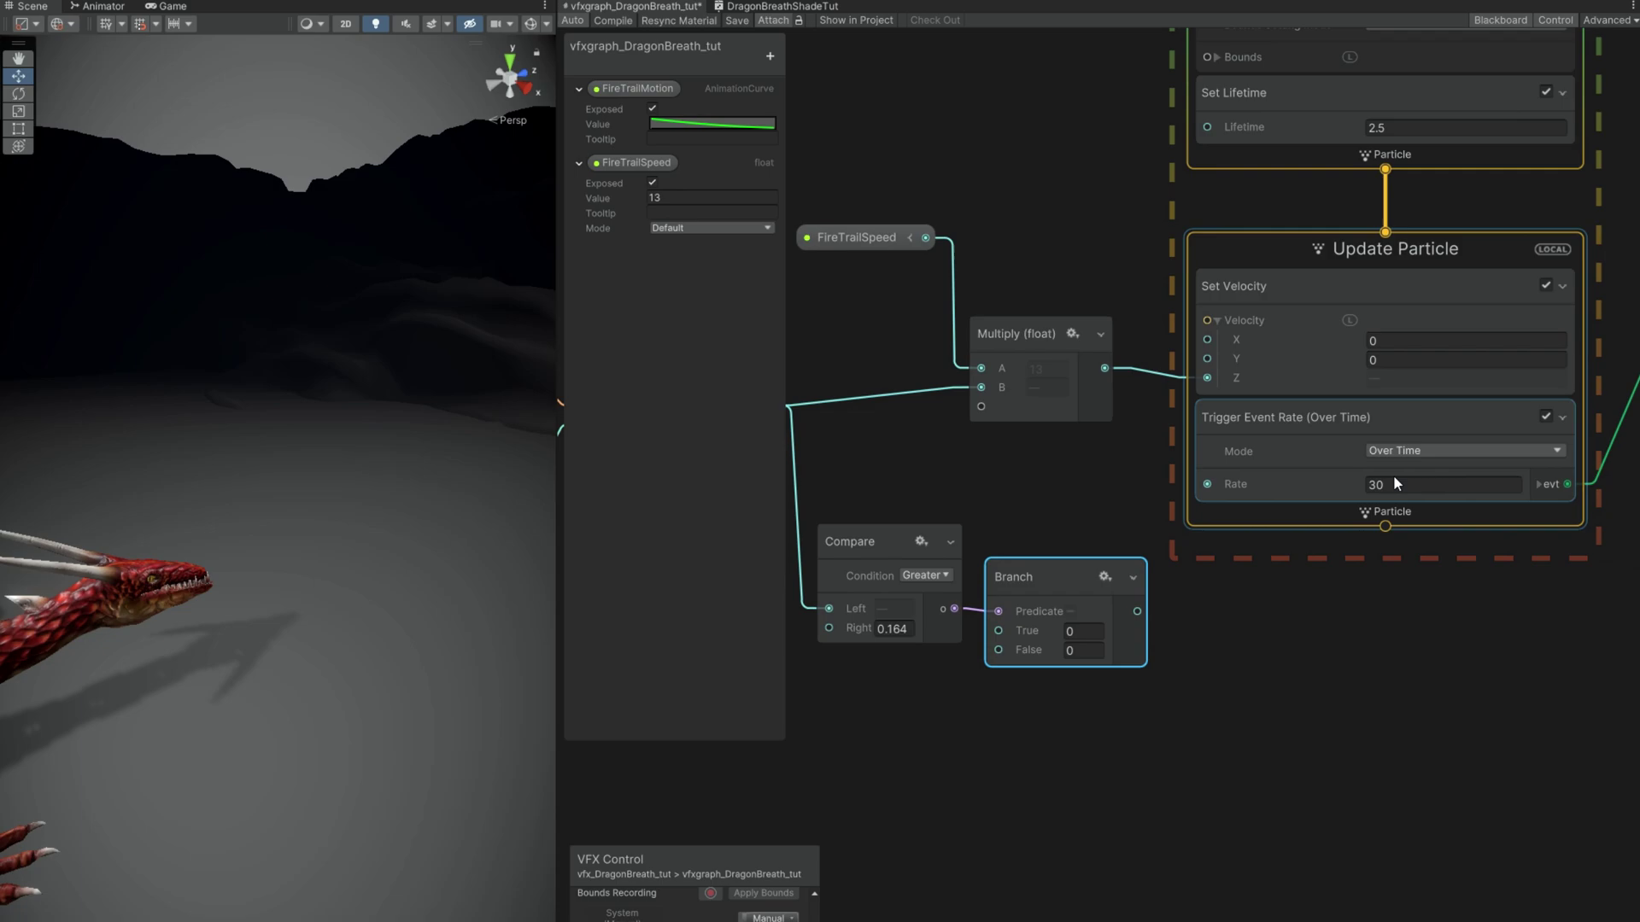
pyautogui.click(1082, 630)
pyautogui.write('30')
pyautogui.moveTo(1137, 611); pyautogui.dragTo(1197, 493)
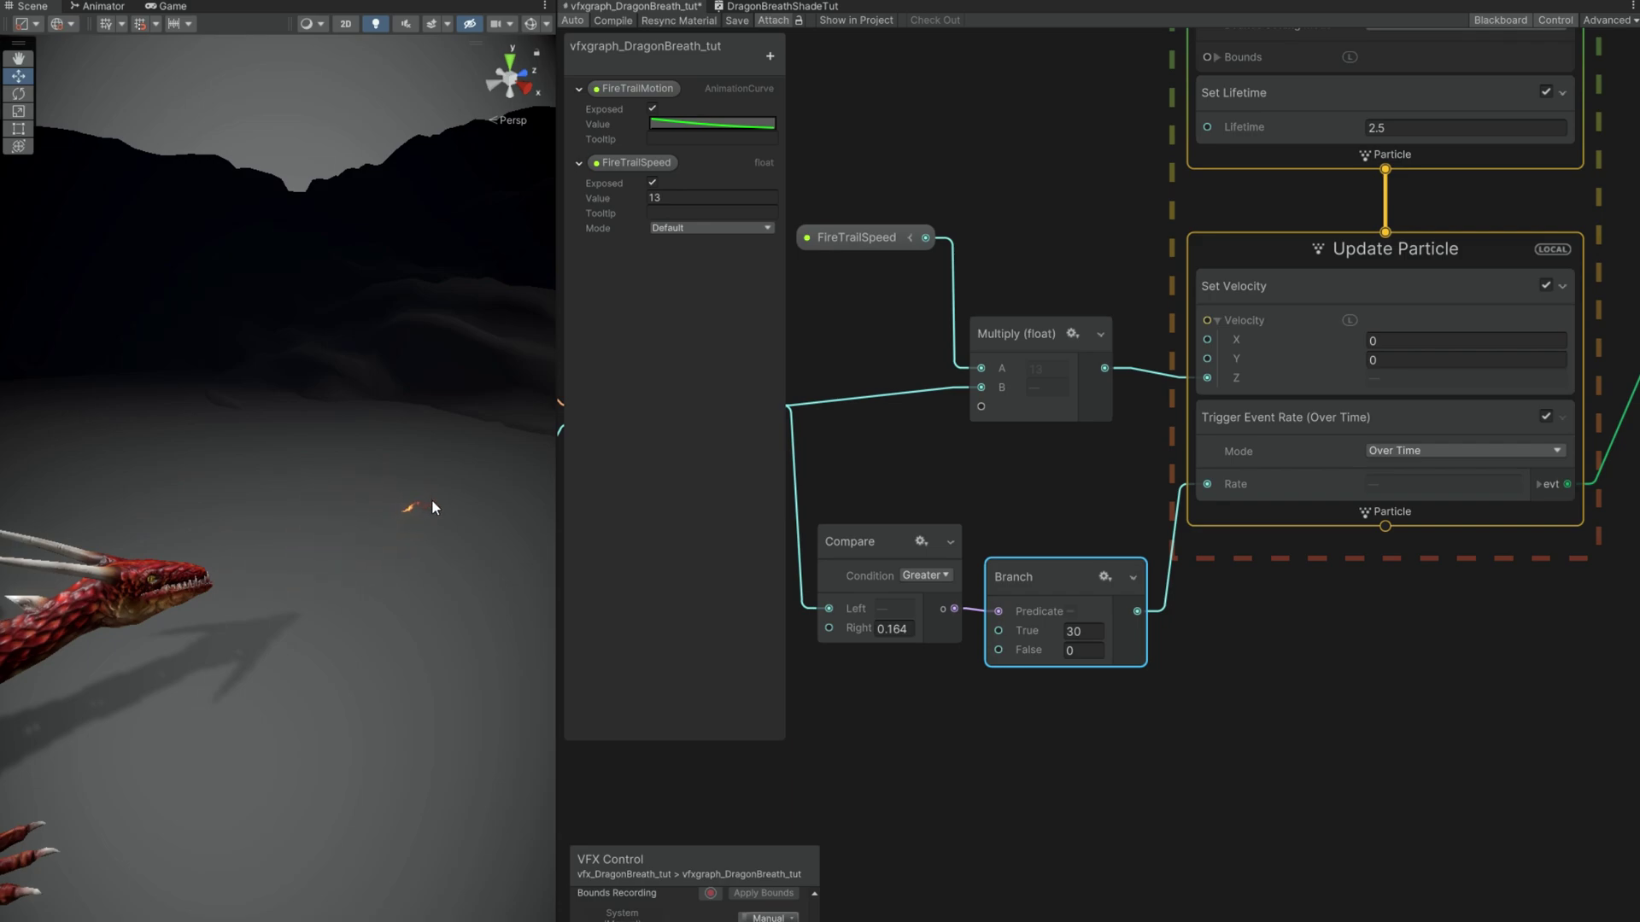
# Step: Test the trail with the Branch output disconnected from the Trigger Event Rate's Rate, and reconnect it
pyautogui.click(1175, 530)
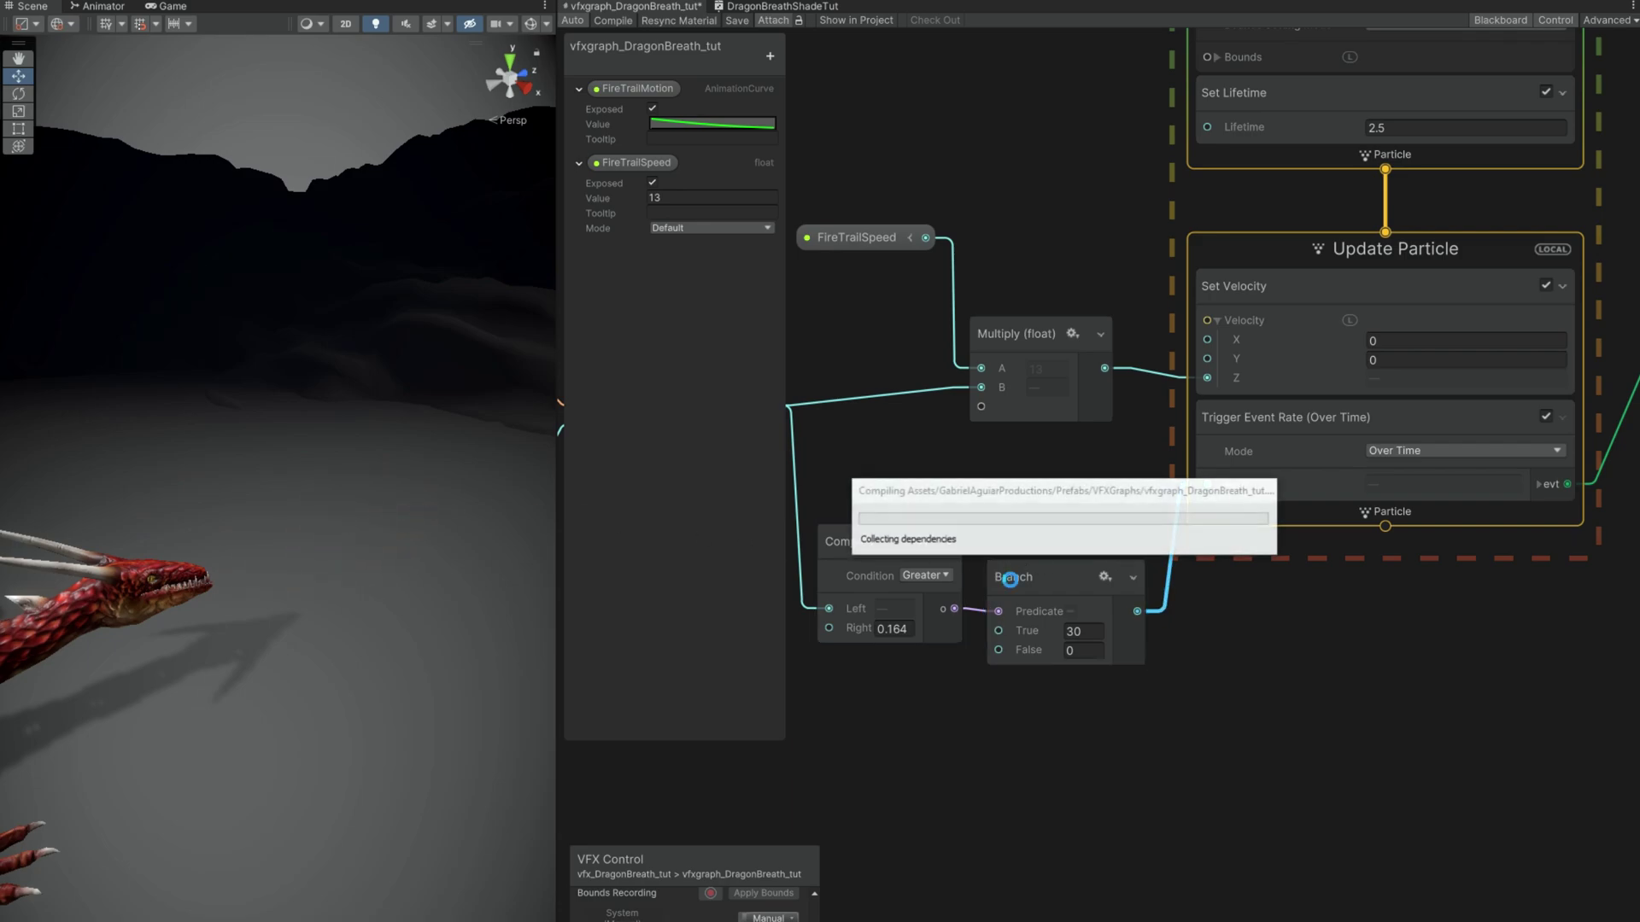
pyautogui.press('Delete')
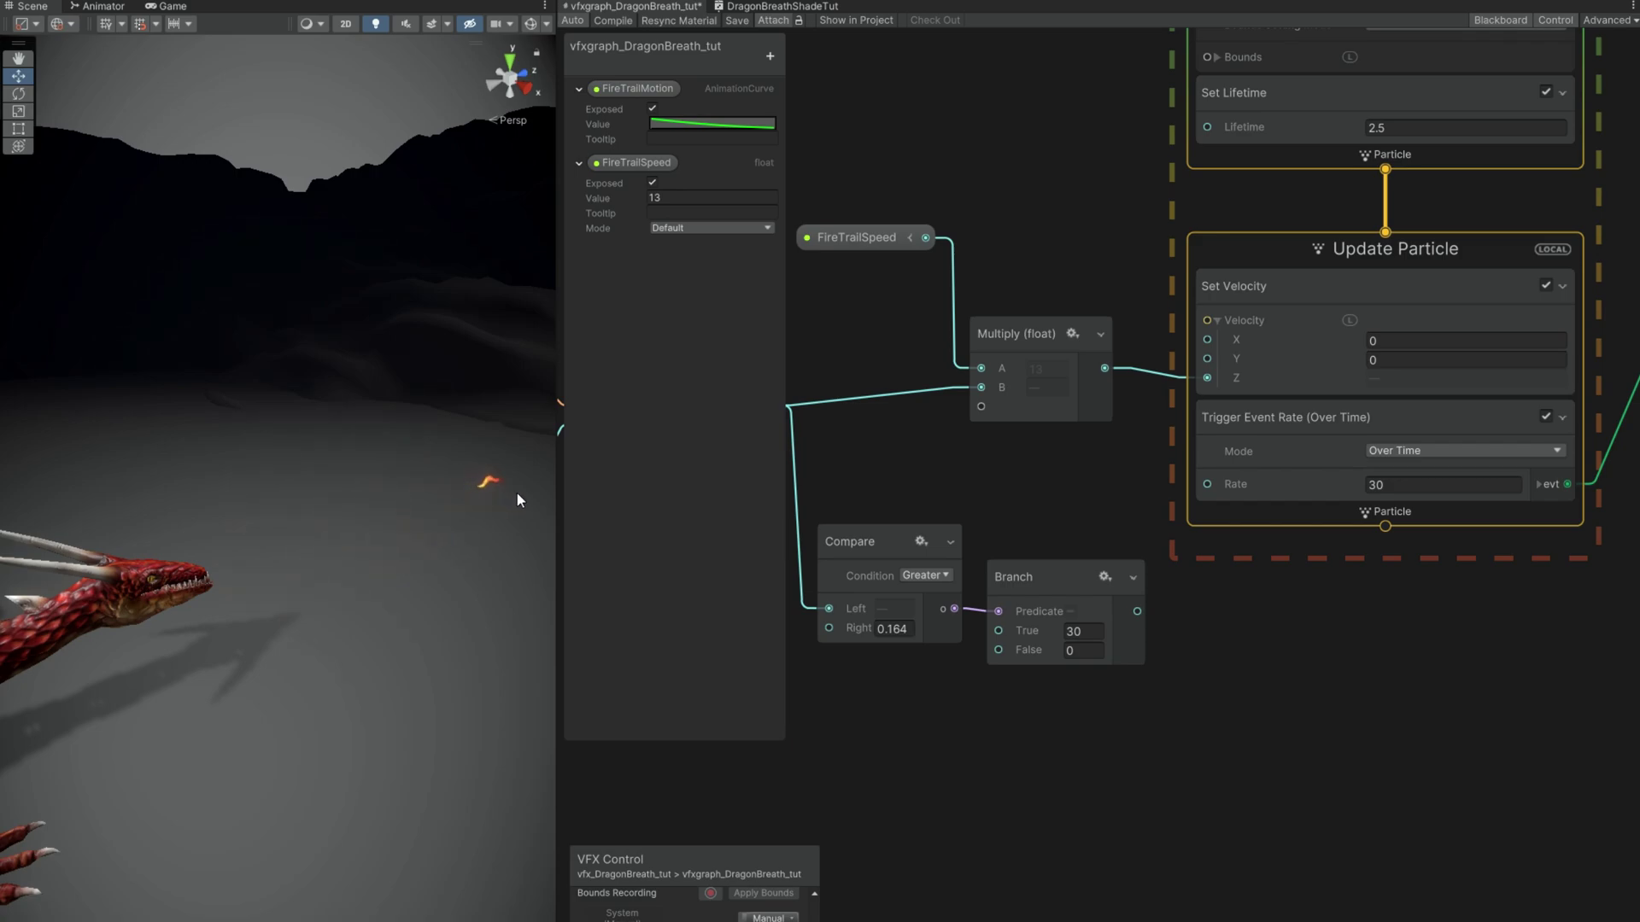
pyautogui.moveTo(1137, 611); pyautogui.dragTo(1207, 484)
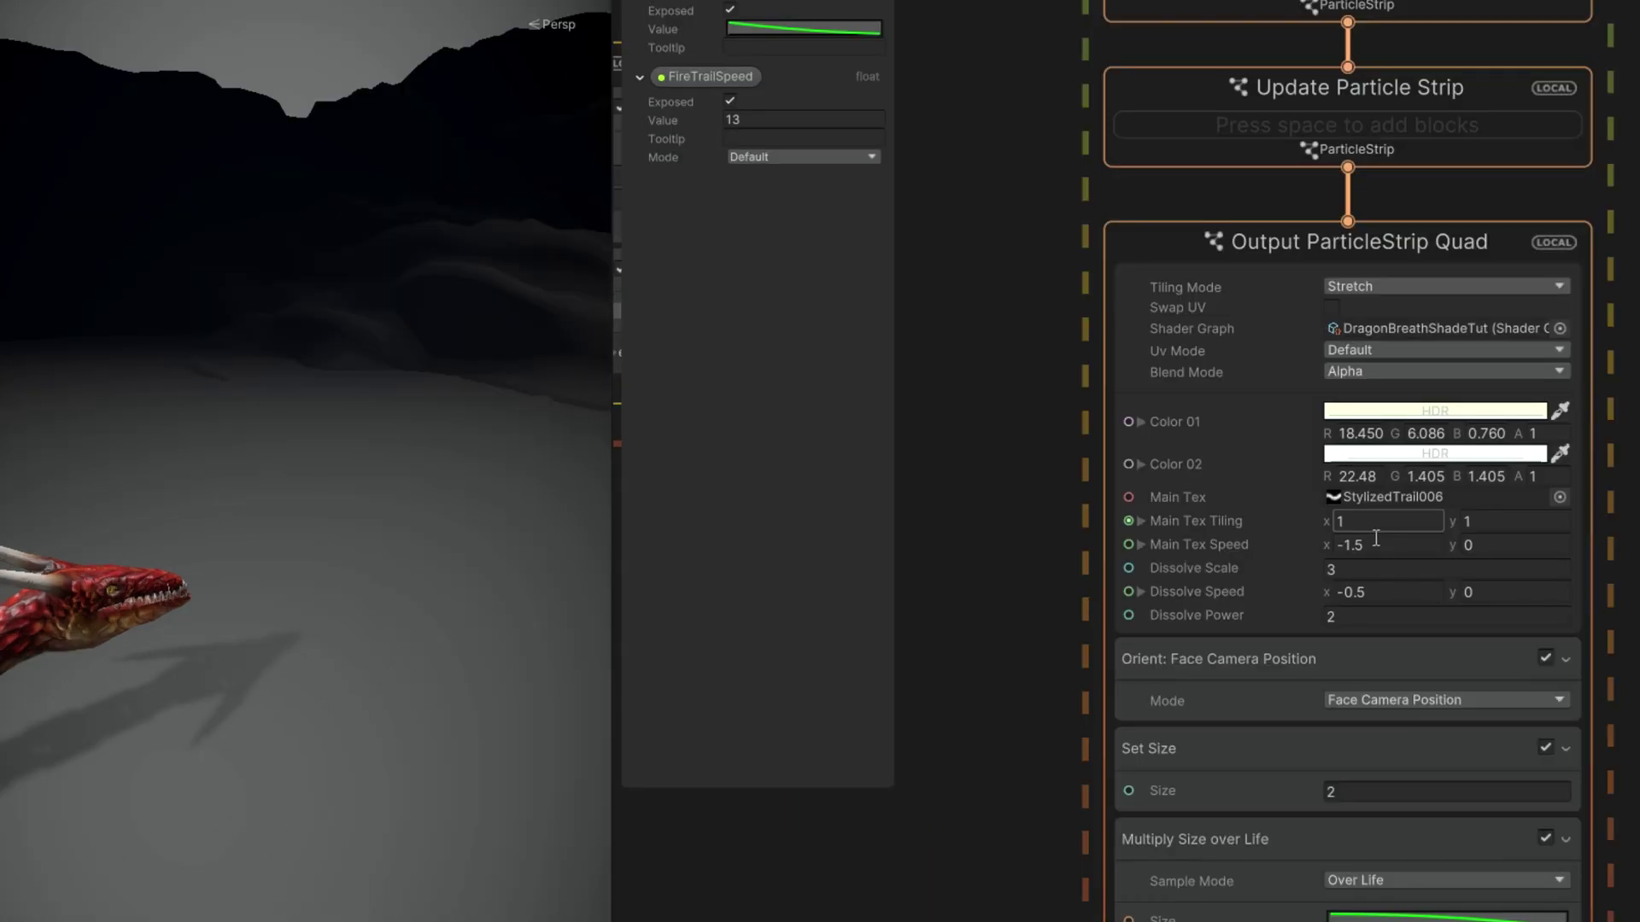
# Step: In Output ParticleStrip Quad, set Main Tex Tiling X 1.5, Main Tex Speed X -4, Dissolve Scale 5, Dissolve Speed X -2 and Dissolve Power 2.5
pyautogui.click(1170, 524)
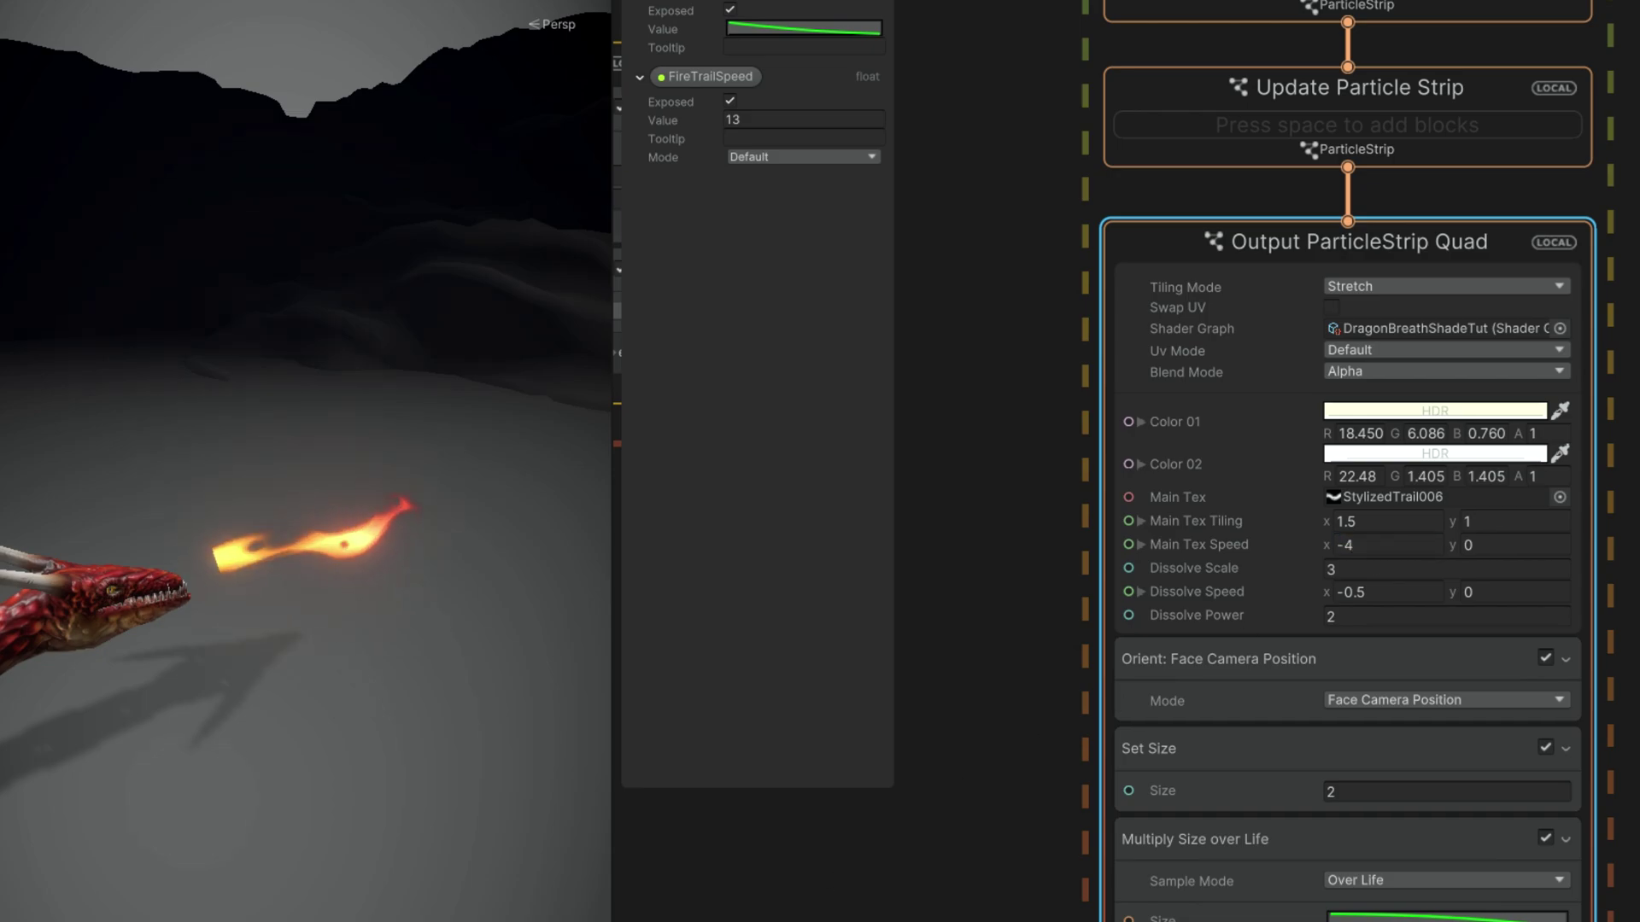
pyautogui.click(1387, 544)
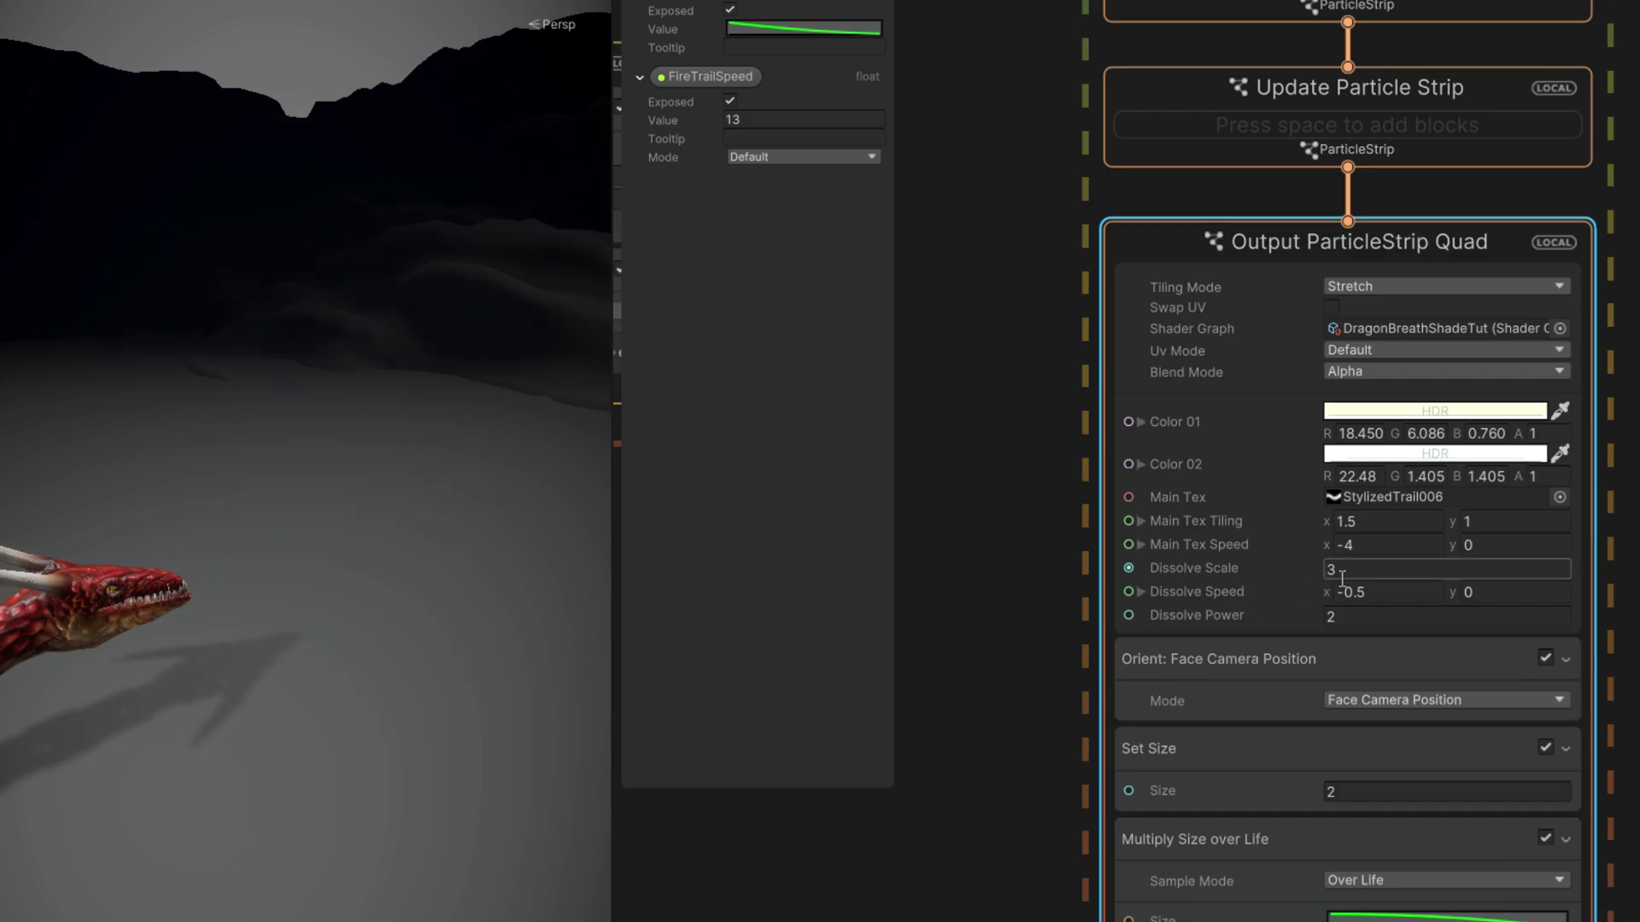
pyautogui.click(1390, 598)
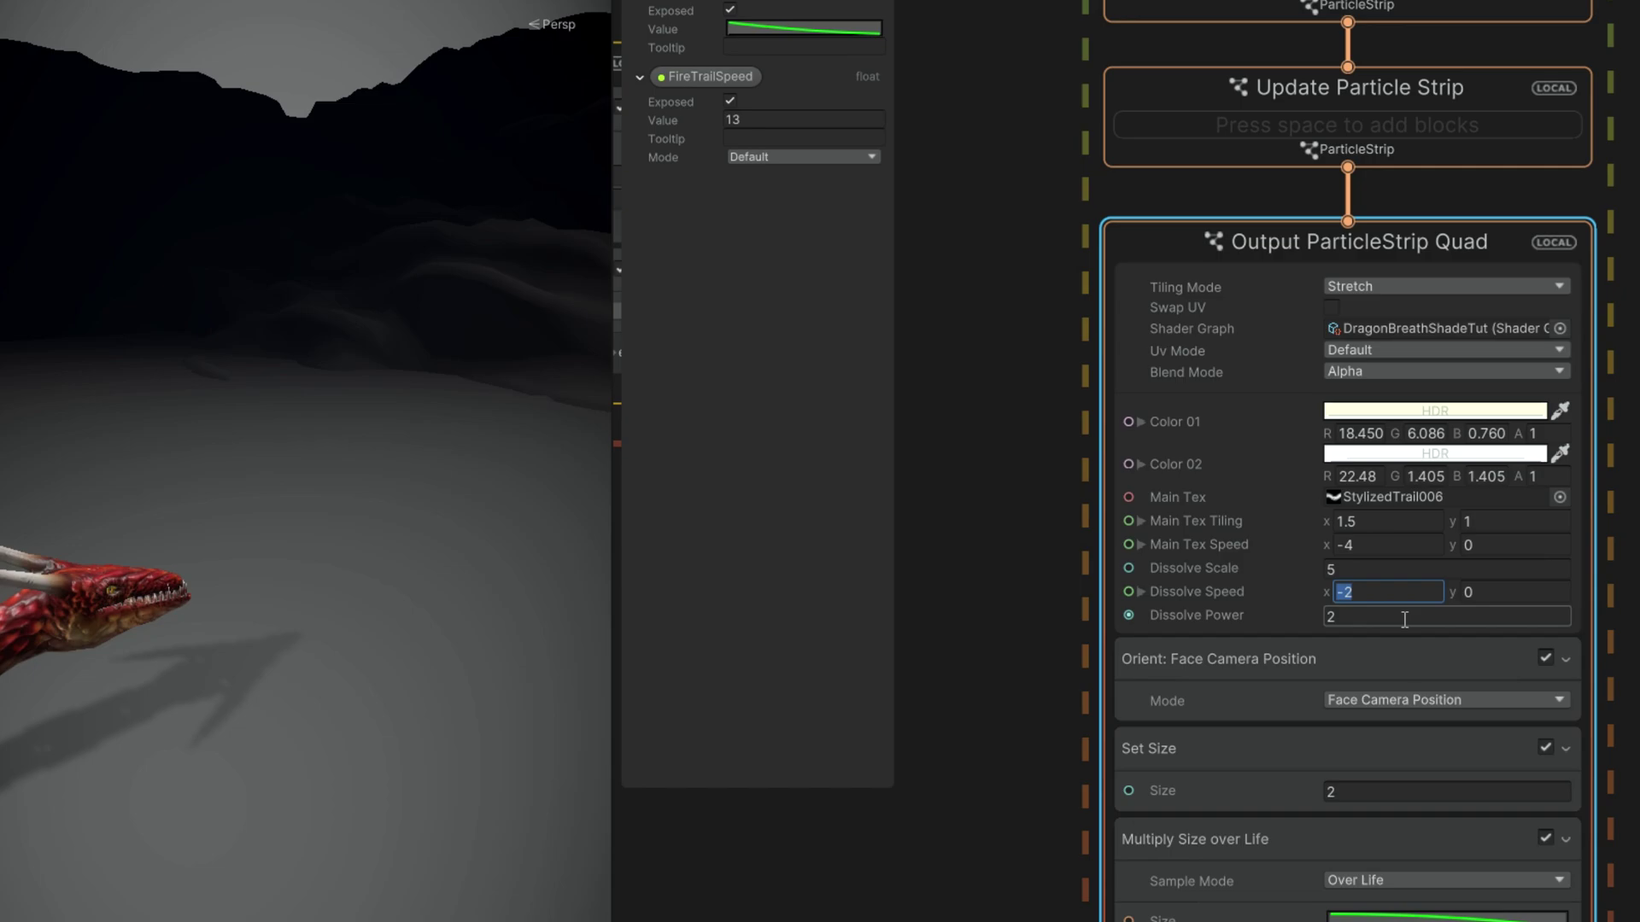
pyautogui.click(1402, 617)
pyautogui.write('2.5')
pyautogui.press('Return')
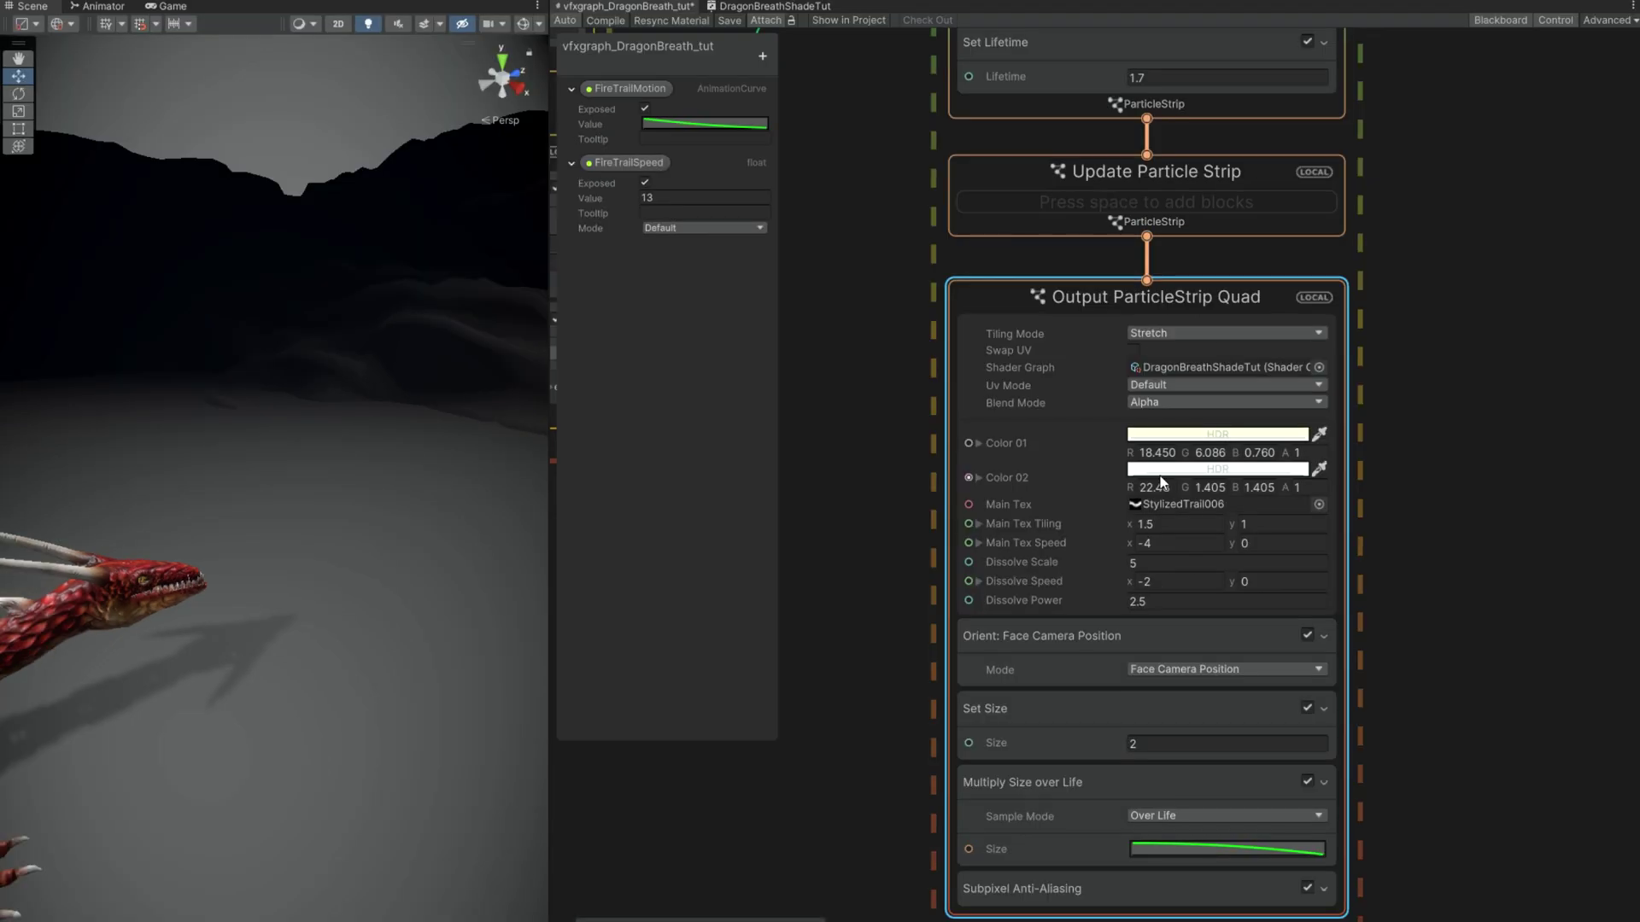
# Step: Set Color 02 of the Output ParticleStrip Quad to hue 7 with an HDR intensity of 9
pyautogui.click(1363, 457)
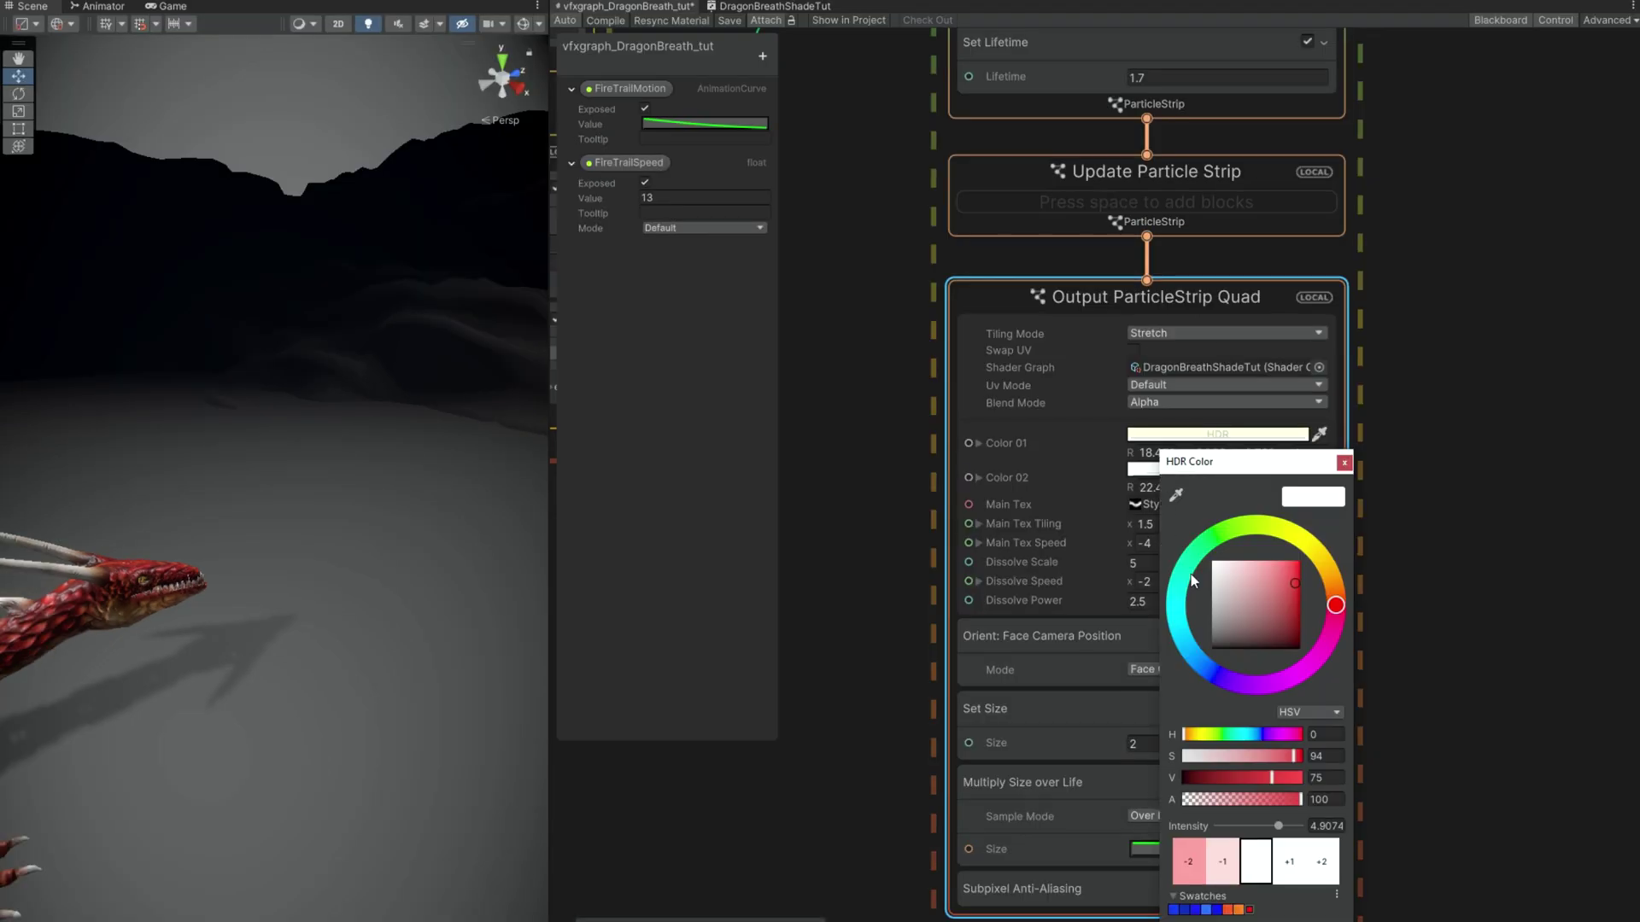
pyautogui.click(1285, 826)
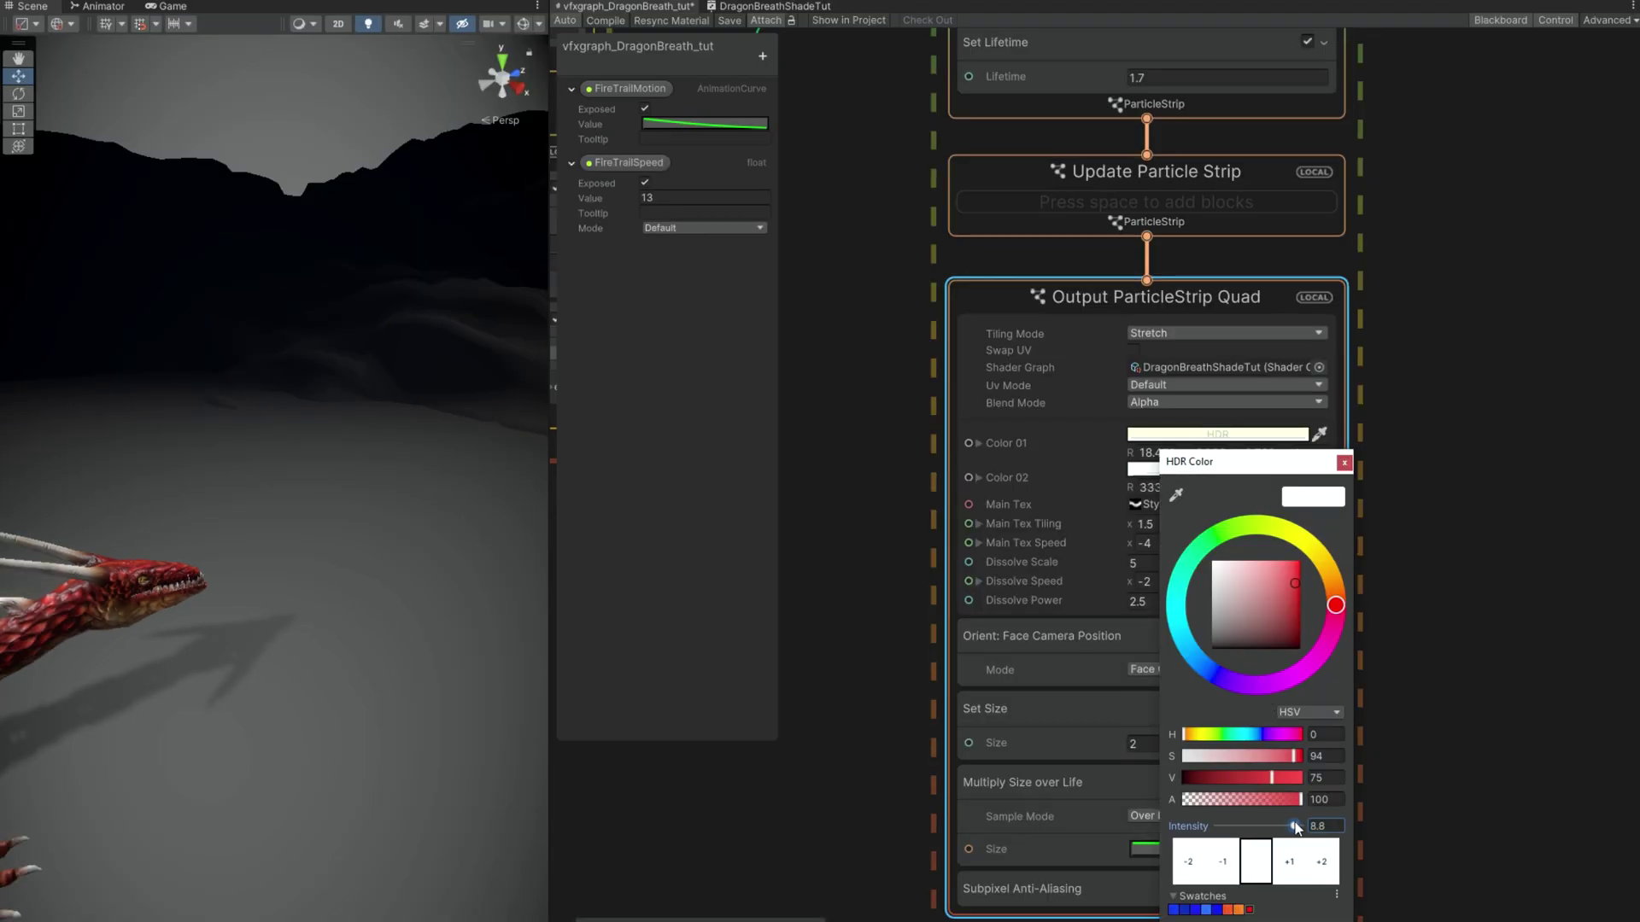
pyautogui.write('7')
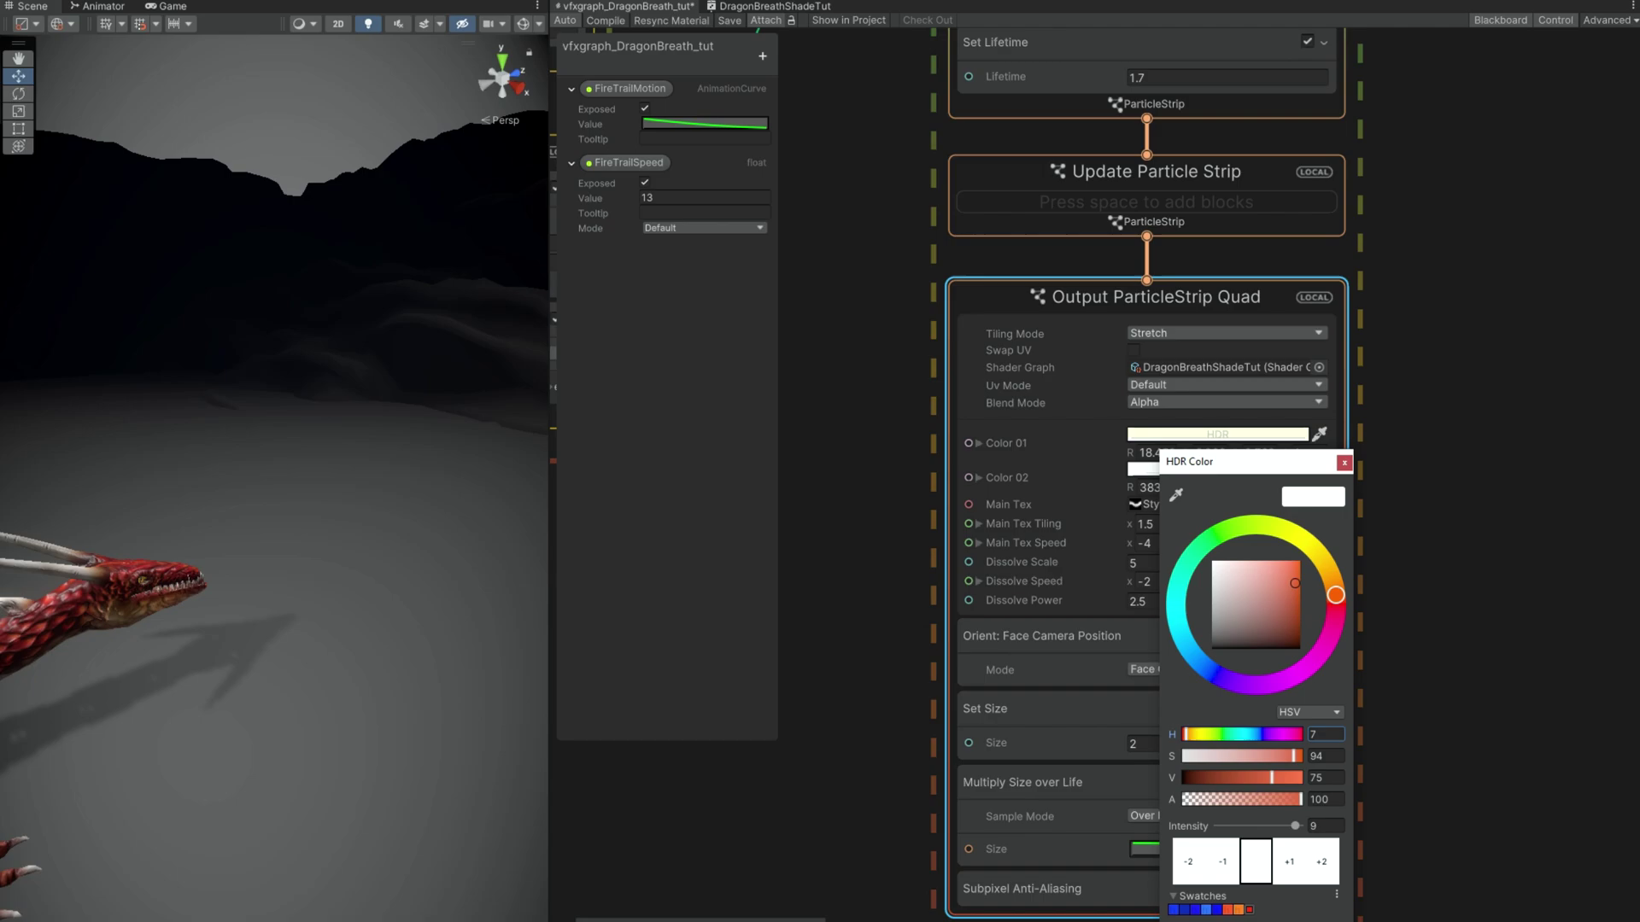
pyautogui.press('Return')
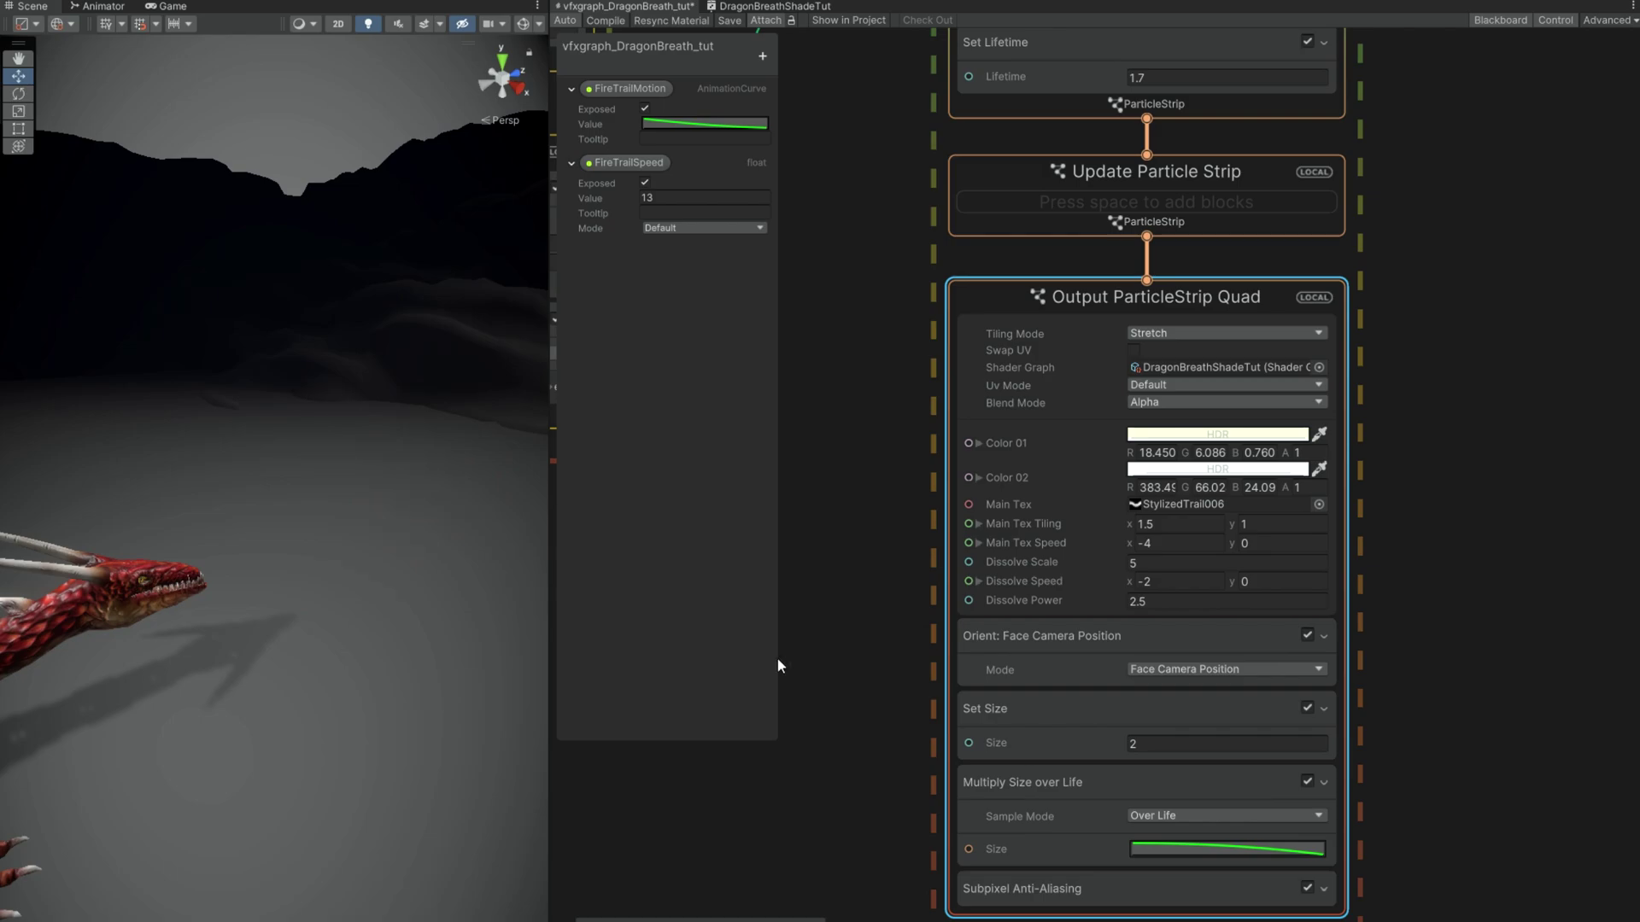
# Step: Duplicate the Spawn, Initialize and Update Particle contexts with their velocity and Branch nodes into an empty area of the graph
pyautogui.scroll(-4, 854, 675)
pyautogui.moveTo(846, 694); pyautogui.dragTo(1403, 780, button='middle')
pyautogui.moveTo(1382, 811); pyautogui.dragTo(1093, 632)
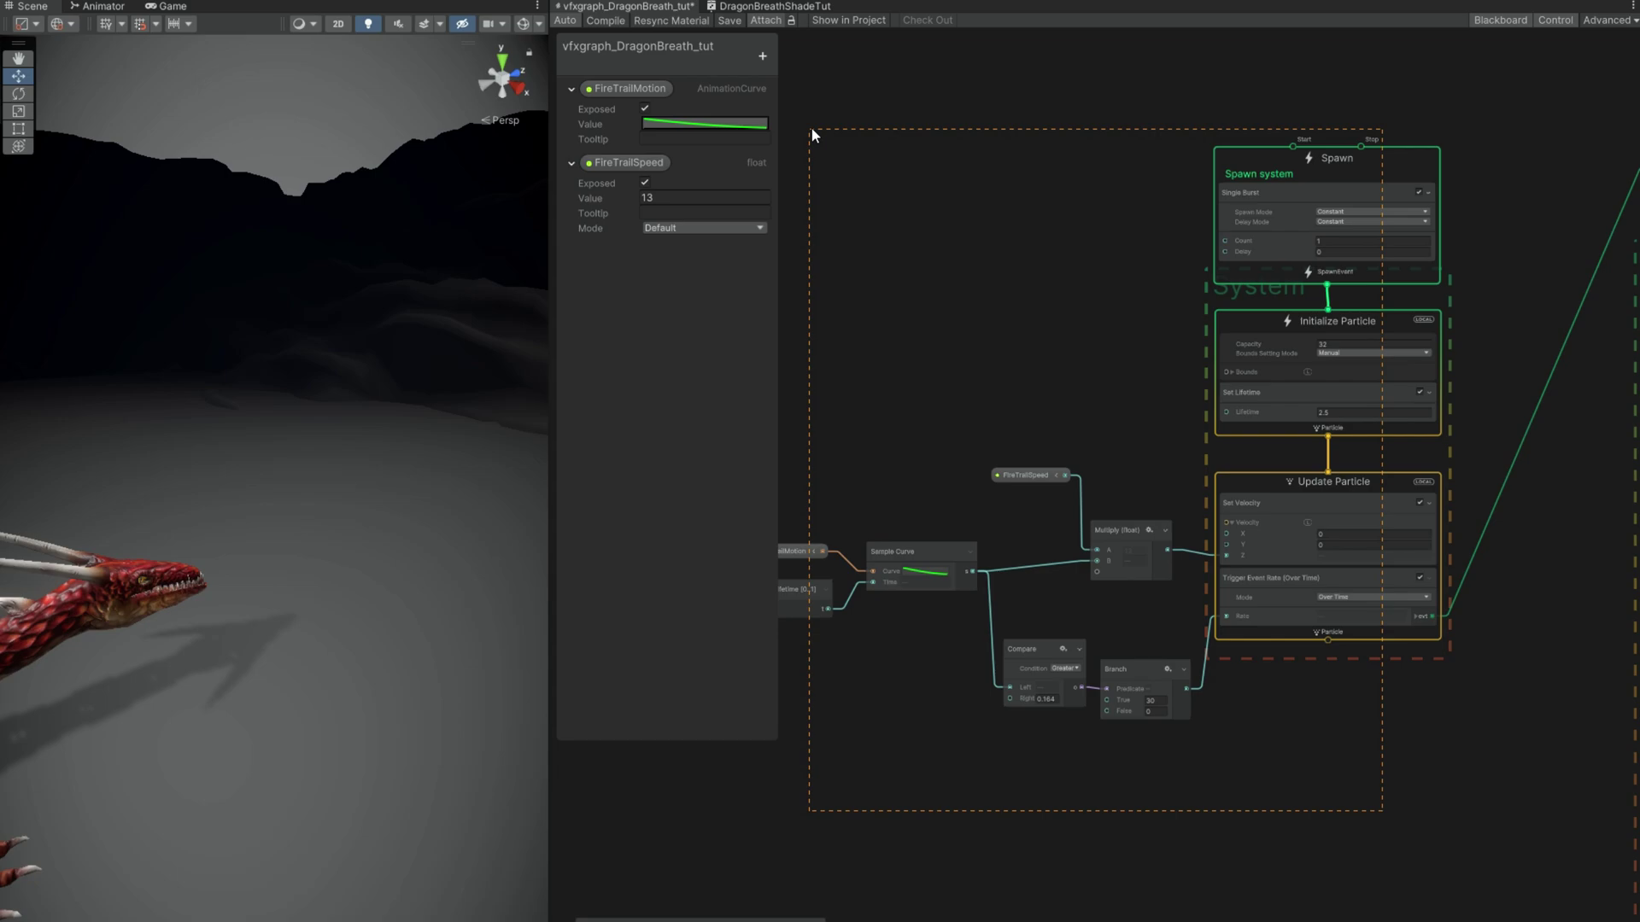
pyautogui.moveTo(811, 128); pyautogui.dragTo(811, 130)
pyautogui.moveTo(1215, 805); pyautogui.dragTo(724, 761, button='middle')
pyautogui.moveTo(1597, 649); pyautogui.dragTo(827, 667, button='middle')
pyautogui.moveTo(1469, 560); pyautogui.dragTo(1320, 562, button='middle')
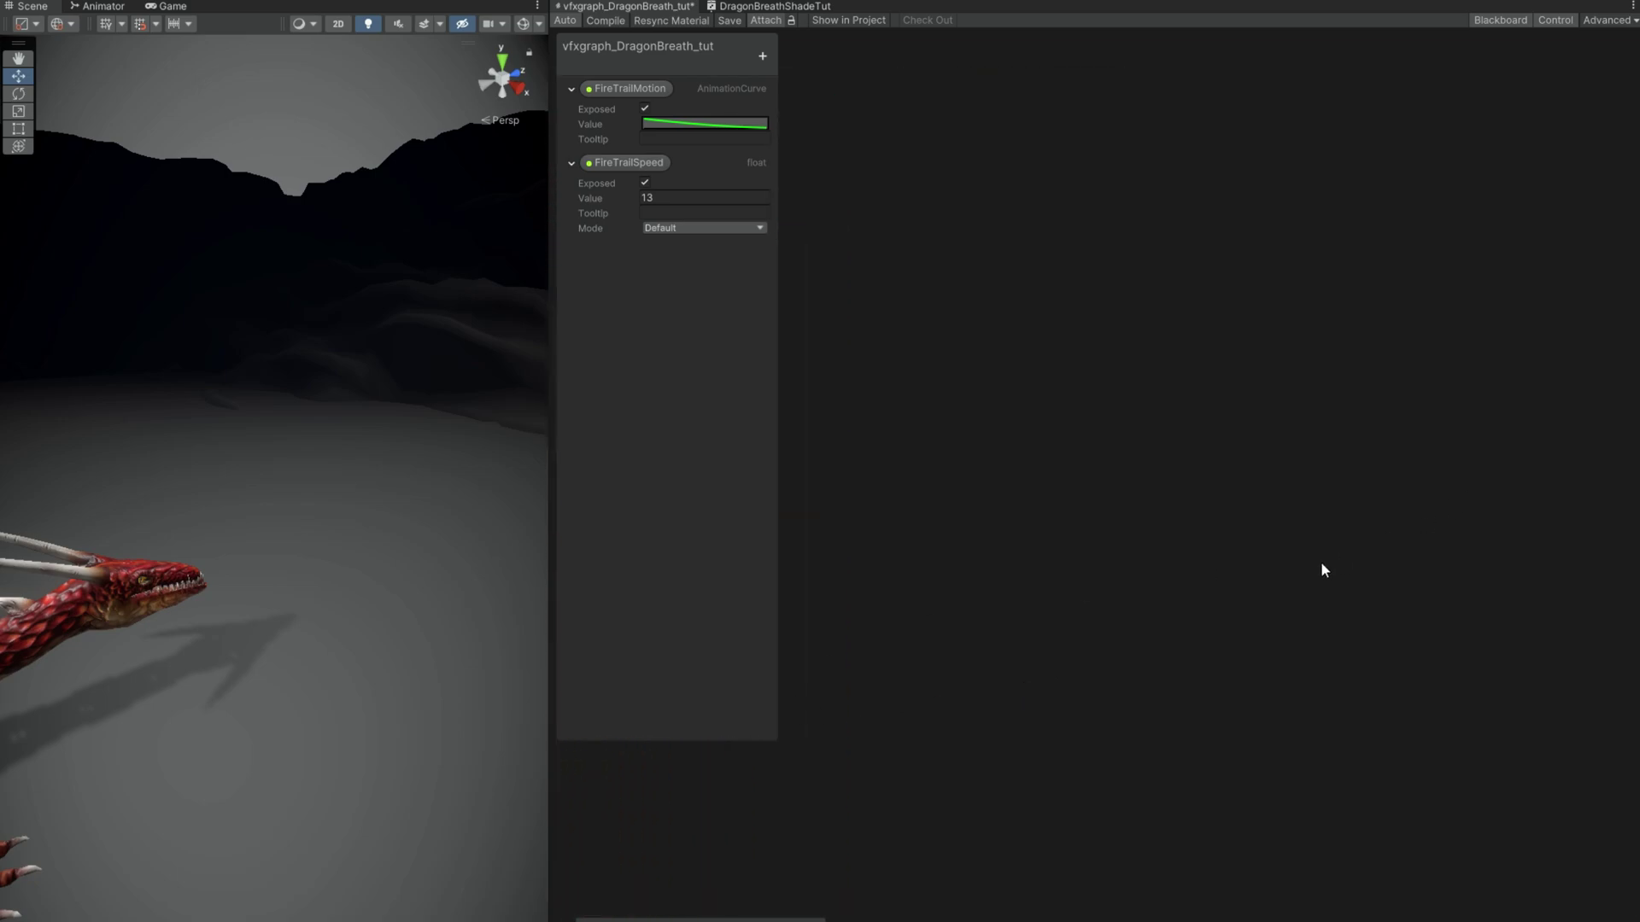
pyautogui.hotkey('ctrl', 'v')
pyautogui.moveTo(1272, 275); pyautogui.dragTo(1268, 229)
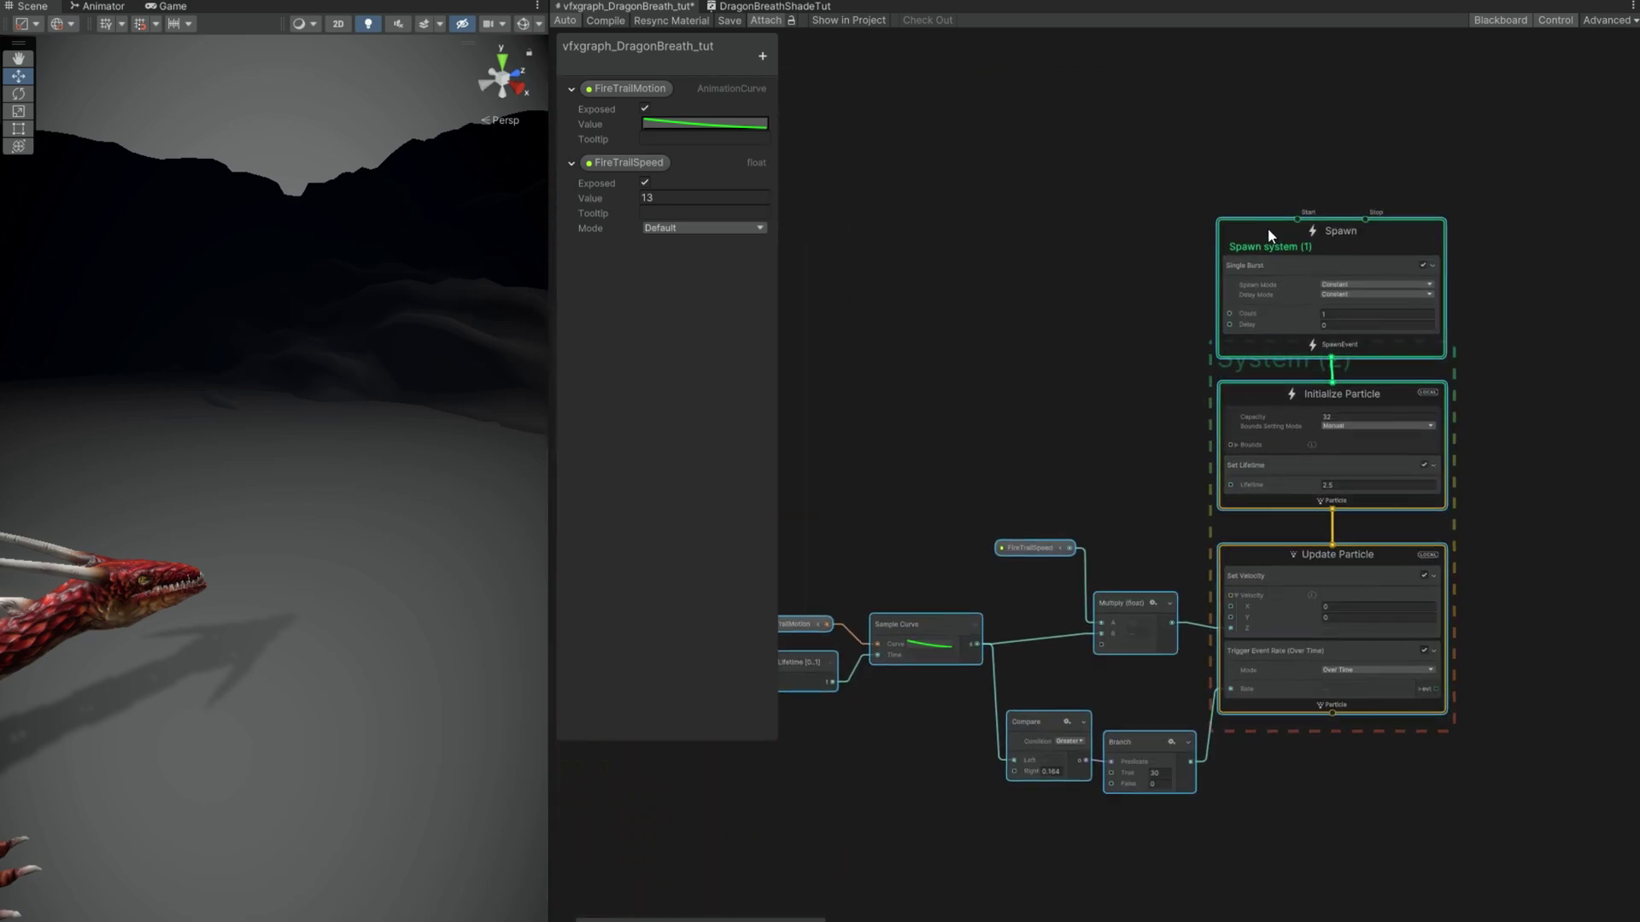
pyautogui.moveTo(1268, 227); pyautogui.dragTo(1259, 206, button='middle')
# Step: Replace the copied Spawn context's Single Burst with a Constant Spawn Rate of 32 and set the copied Initialize Particle capacity to 64
pyautogui.doubleClick(1252, 231)
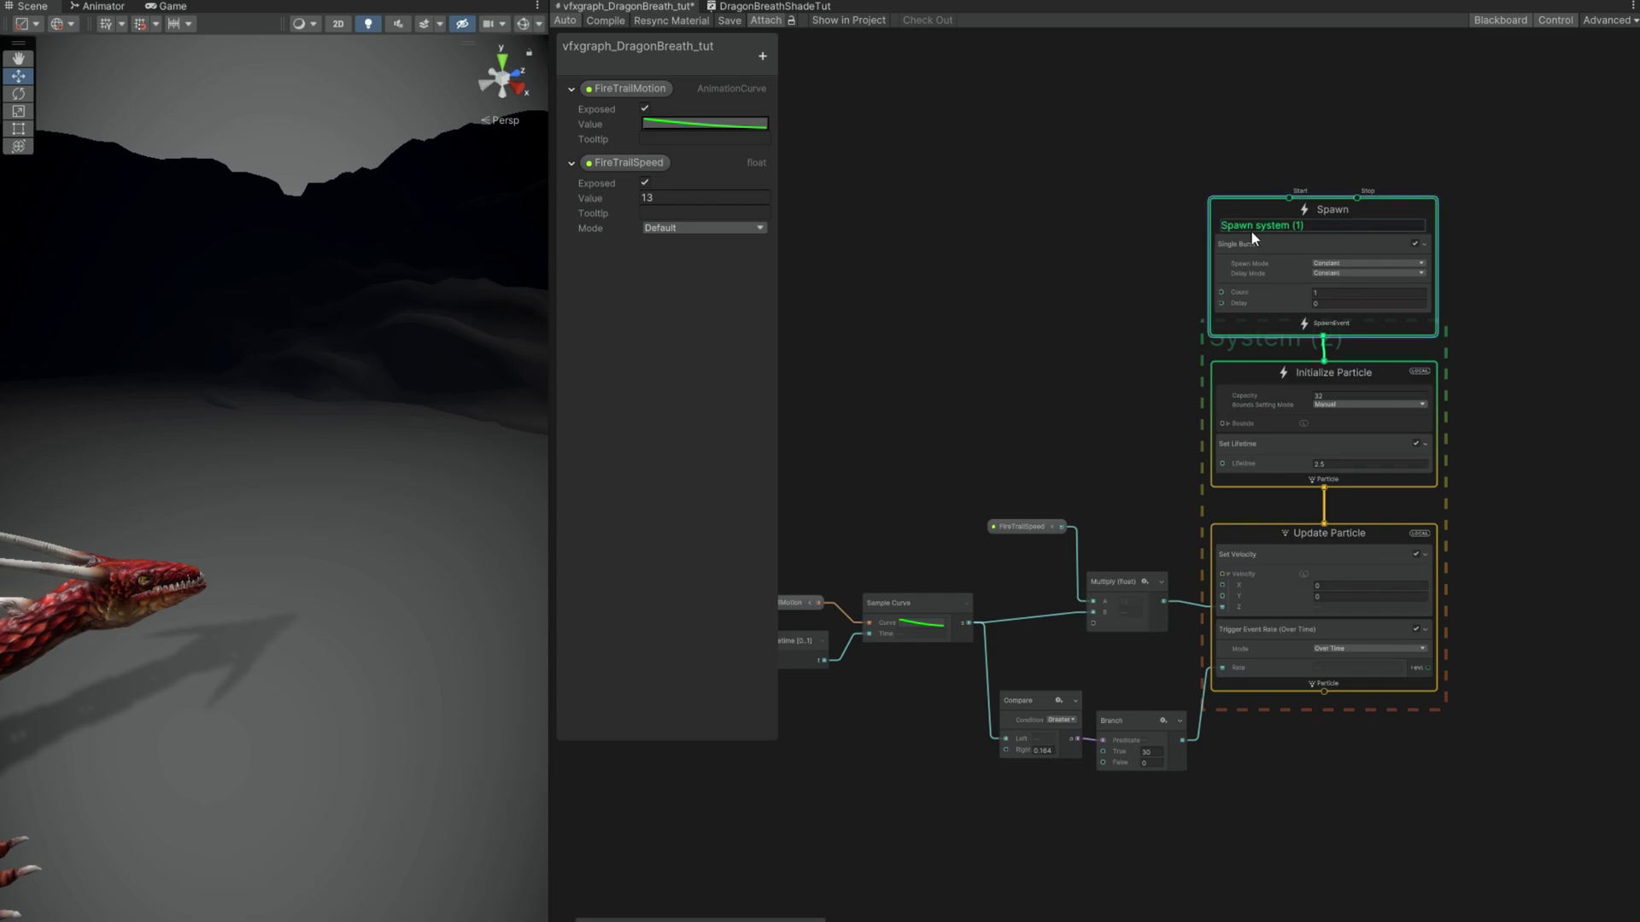
pyautogui.scroll(2, 1253, 238)
pyautogui.click(1242, 274)
pyautogui.press('Delete')
pyautogui.press('space')
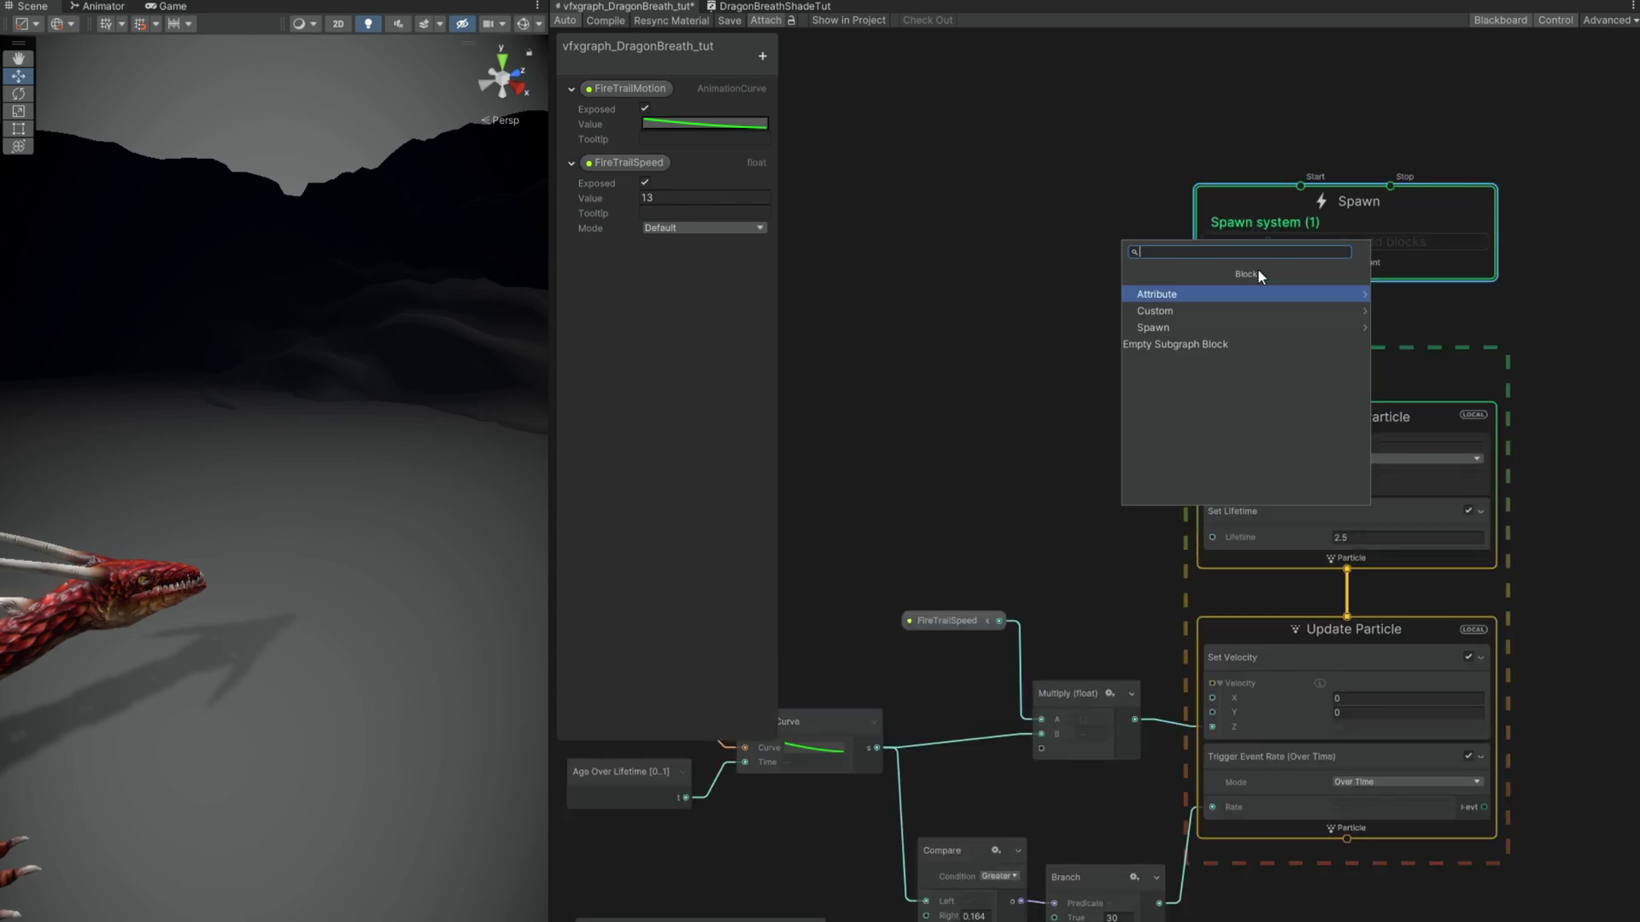
pyautogui.write('const')
pyautogui.press('Return')
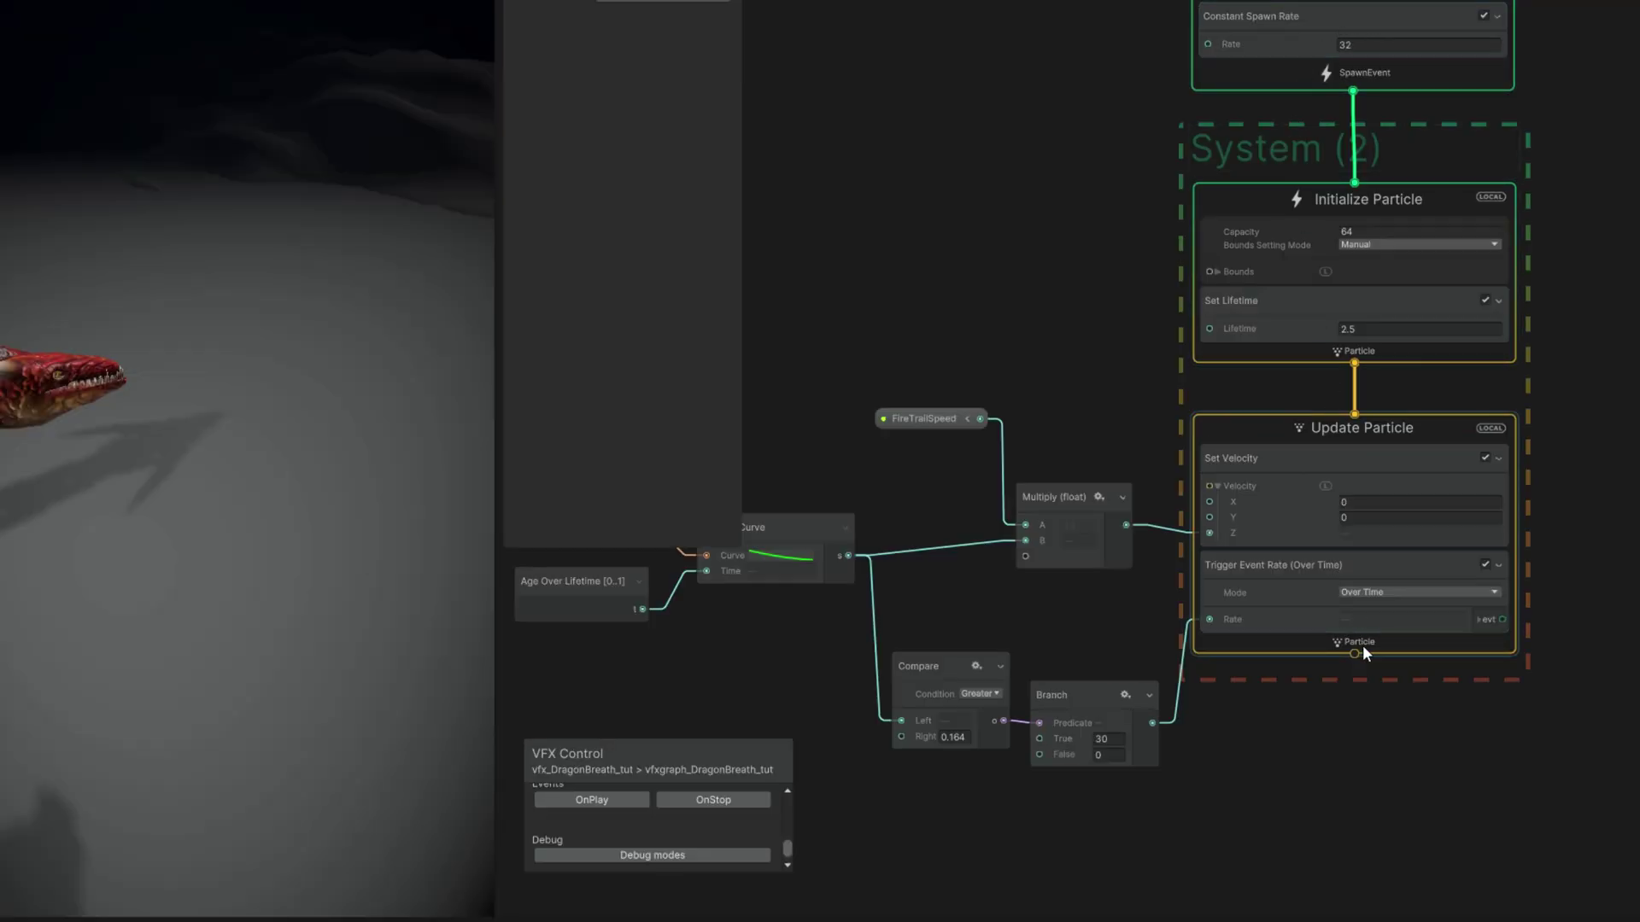
# Step: Add an Output Particle Quad context fed by the copied Update Particle context
pyautogui.moveTo(1361, 661); pyautogui.dragTo(1360, 680)
pyautogui.write('ou')
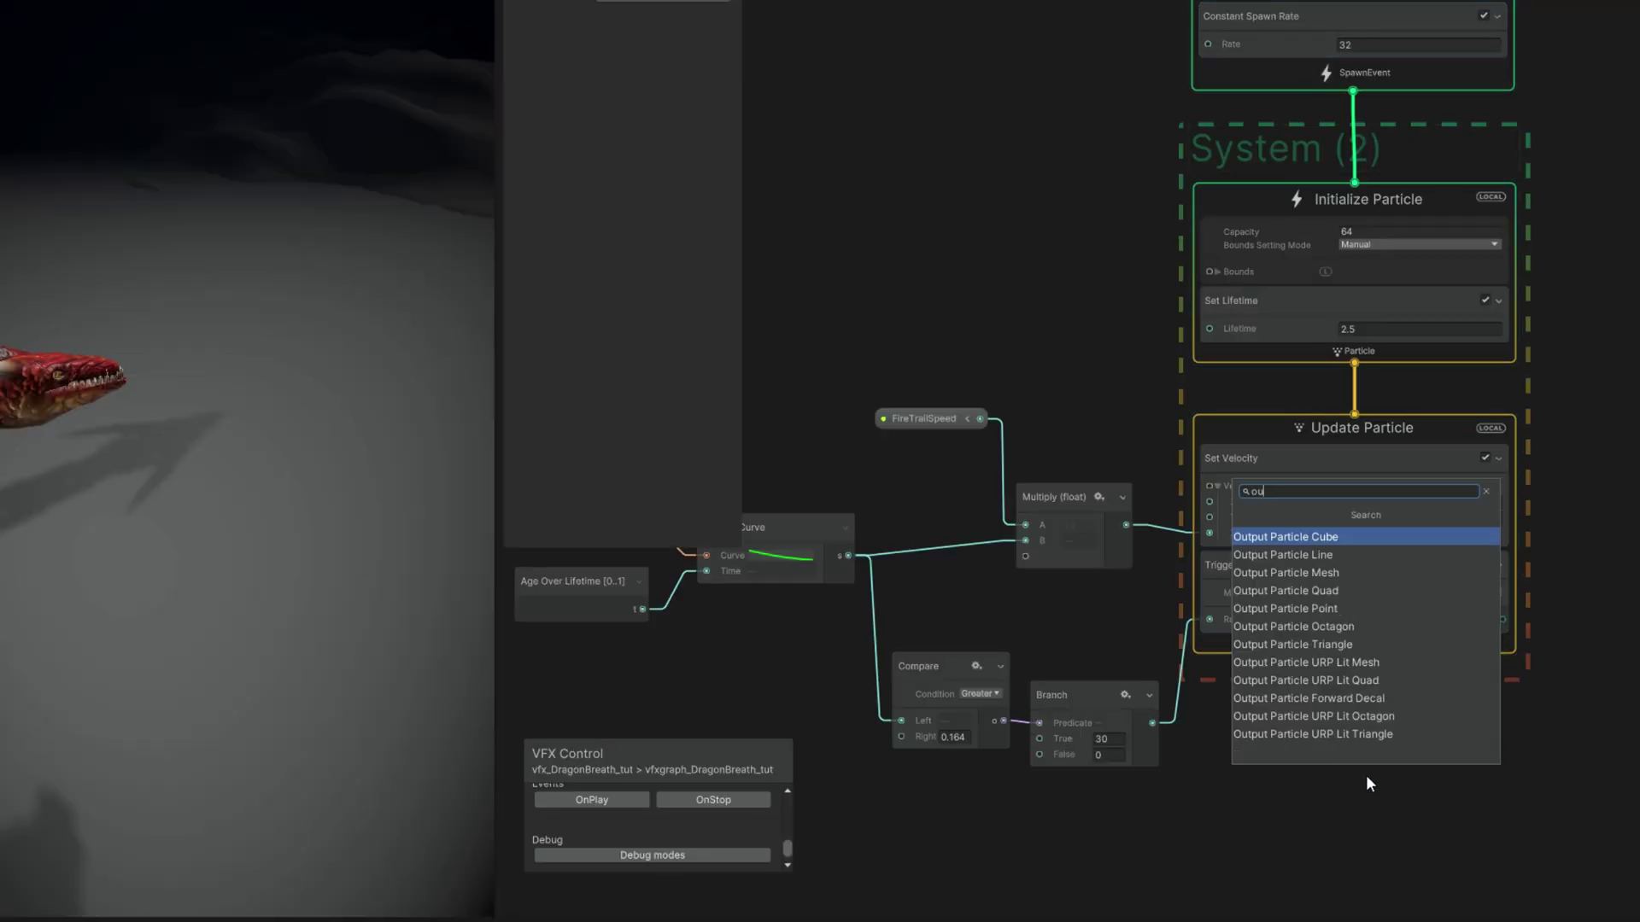
pyautogui.press('Down')
pyautogui.press('Down')
pyautogui.press('Down')
pyautogui.press('Down')
pyautogui.press('Up')
pyautogui.press('Return')
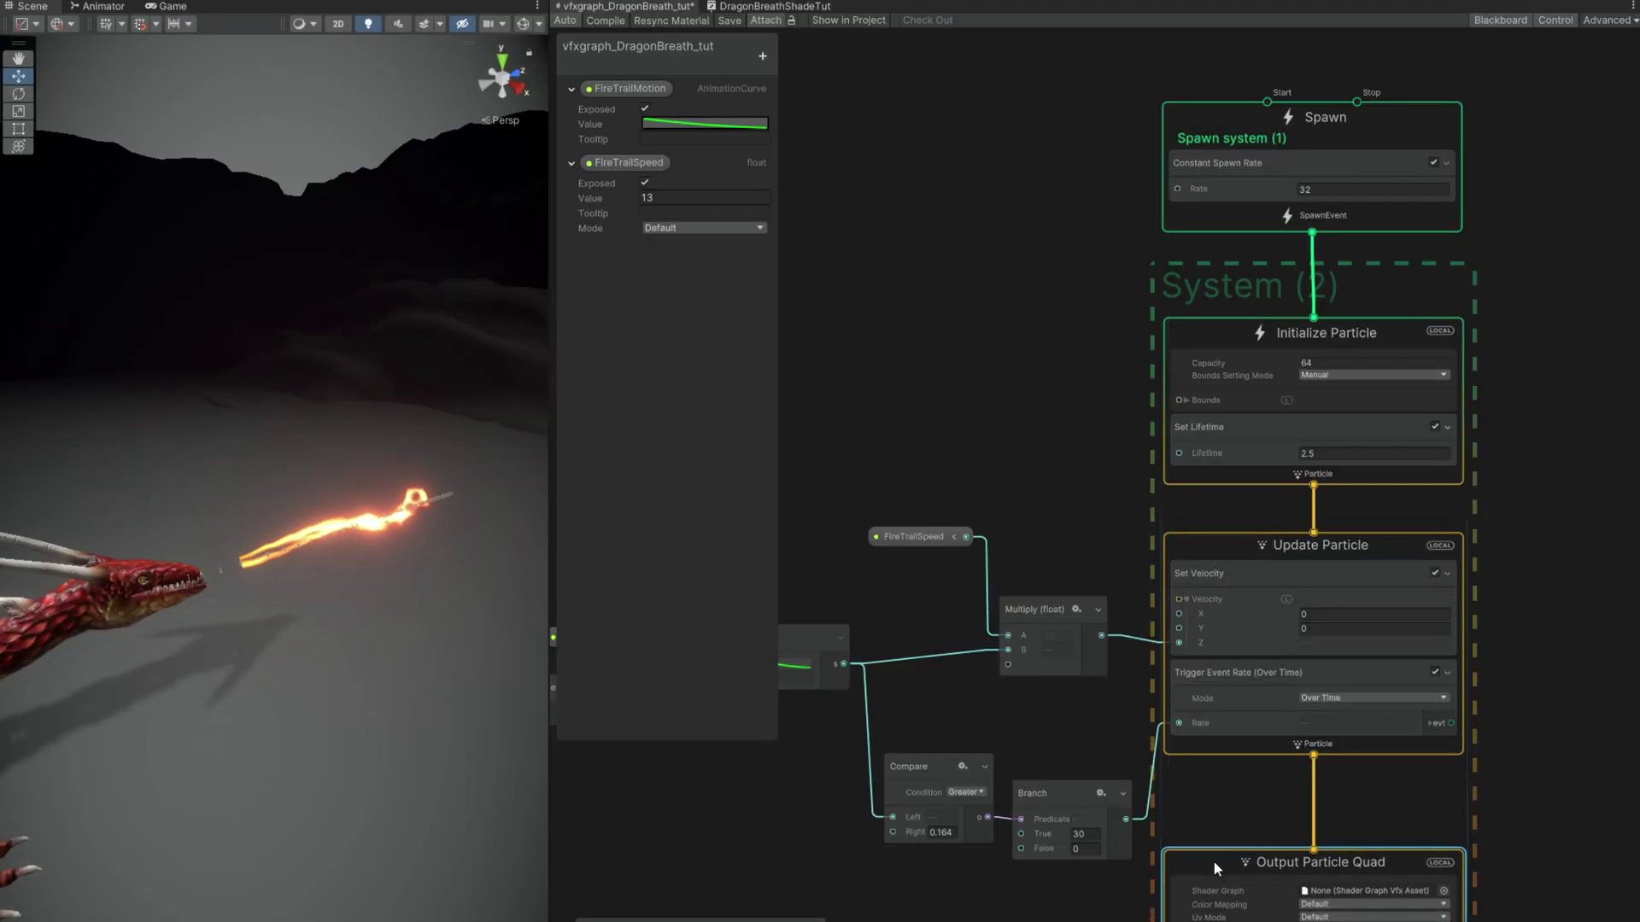
# Step: Set the copied Spawn context's Loop Duration and Loop Count modes to Constant
pyautogui.click(1217, 135)
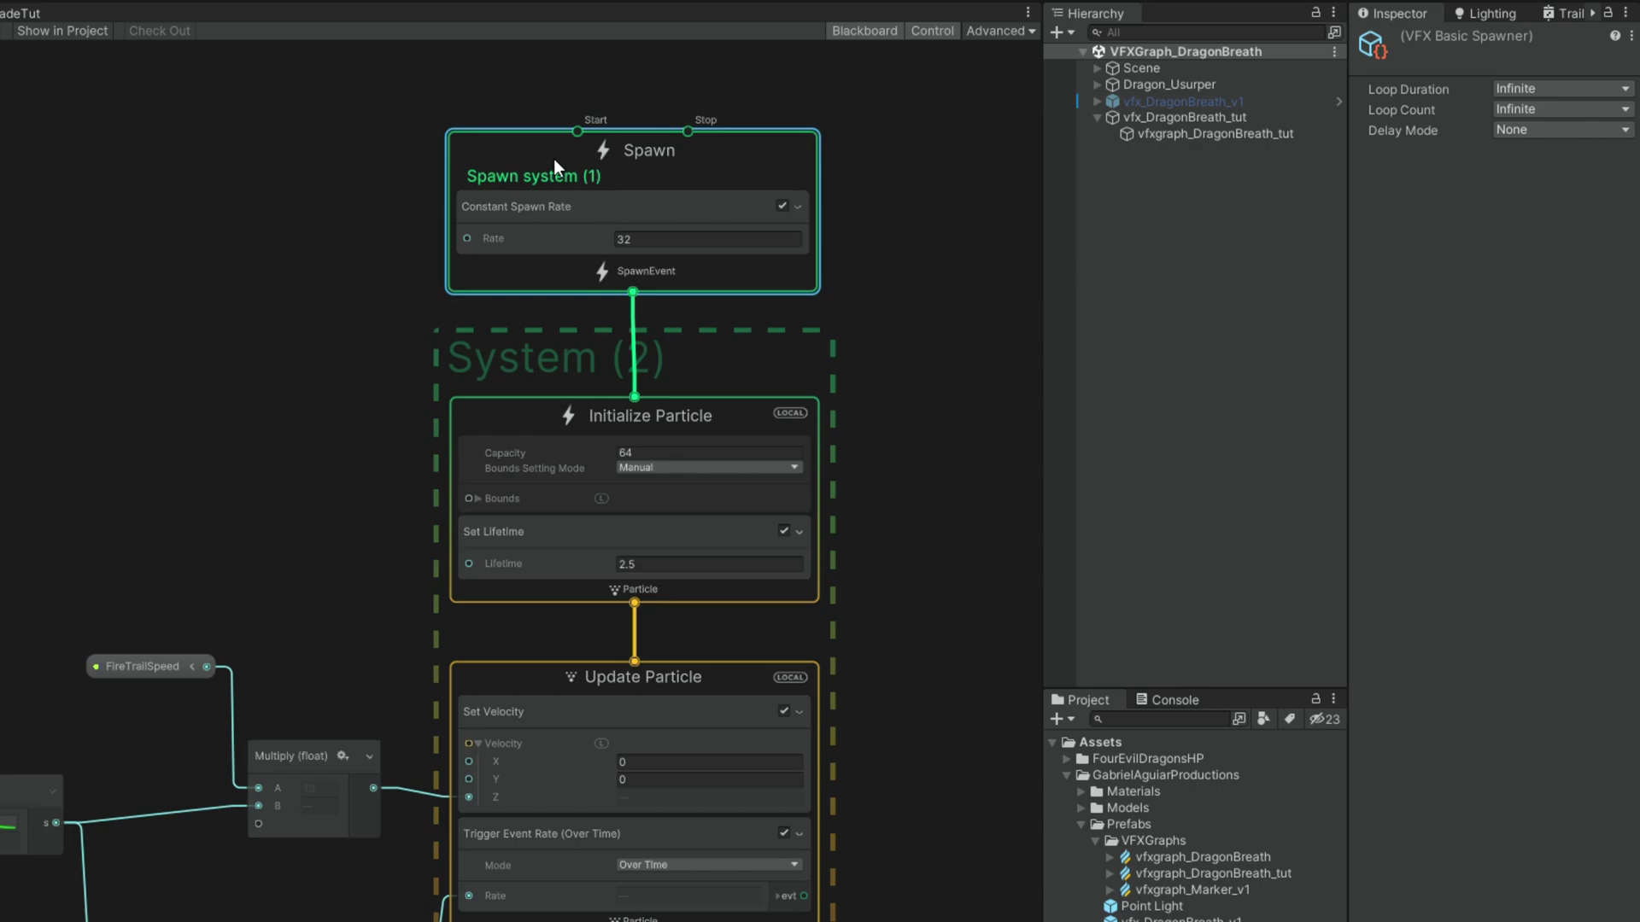
pyautogui.click(1525, 85)
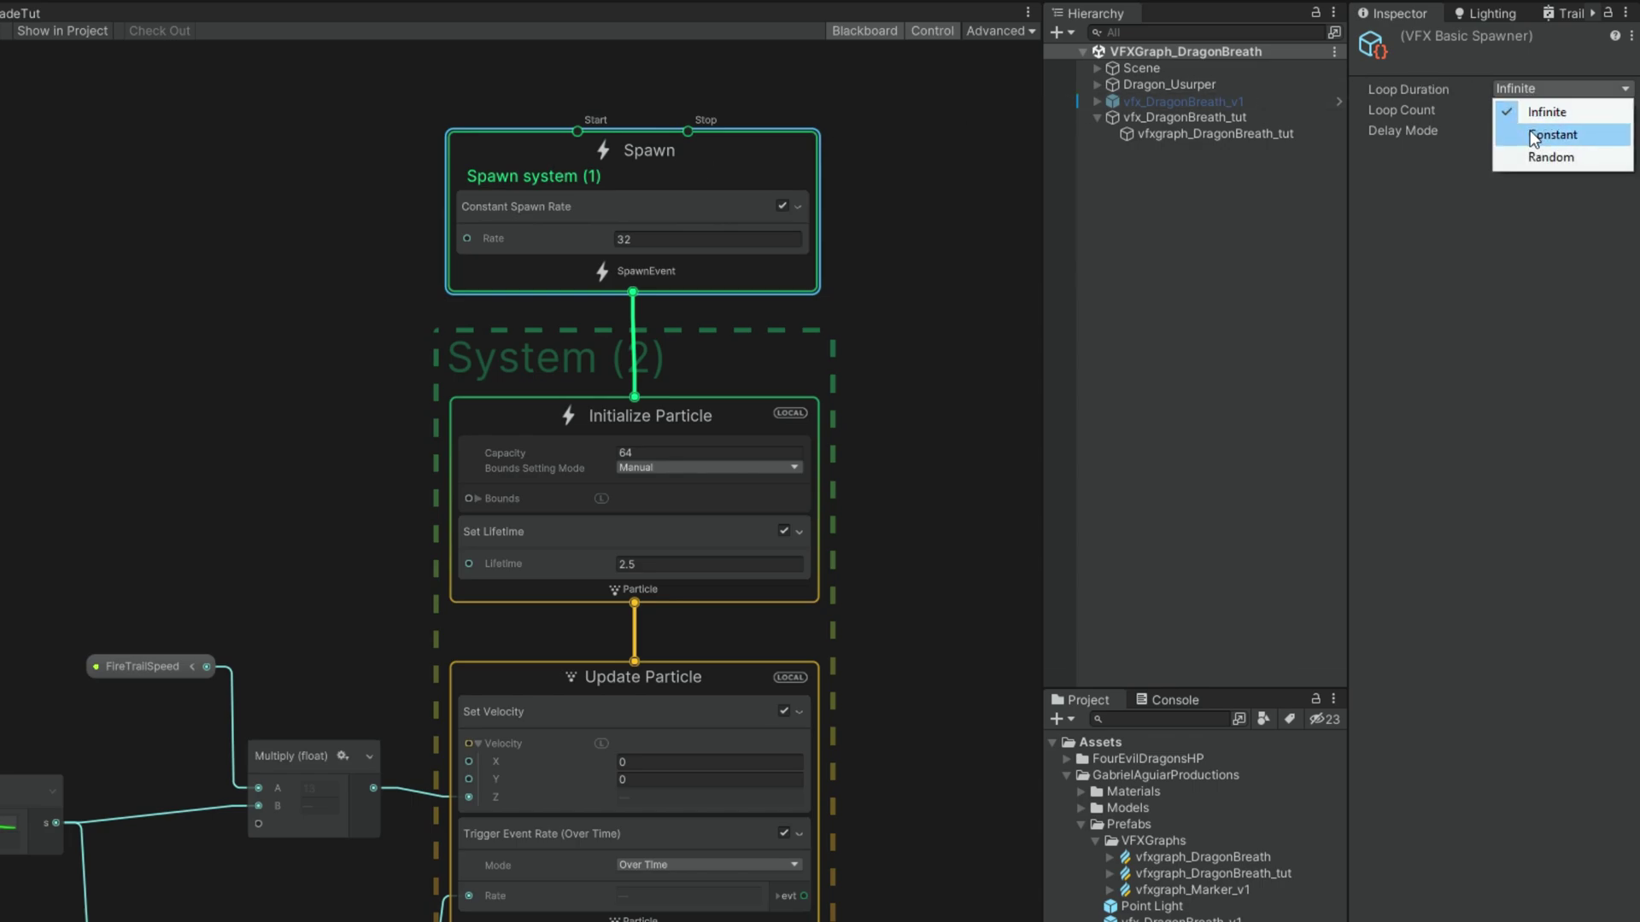
pyautogui.click(1530, 130)
pyautogui.click(1515, 109)
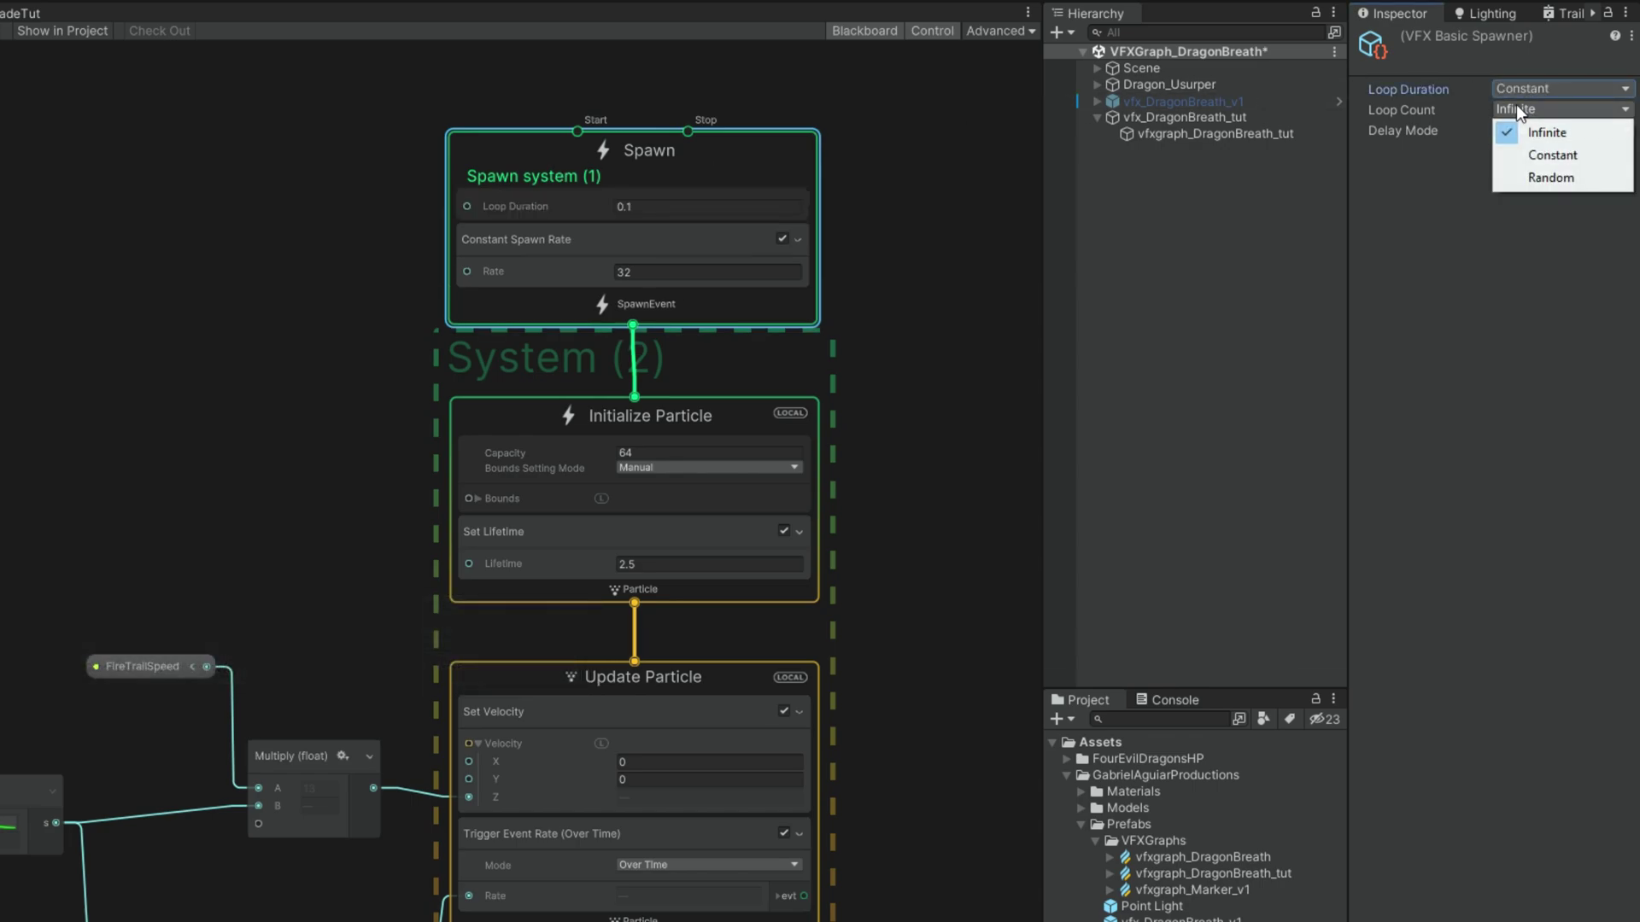
pyautogui.click(1531, 164)
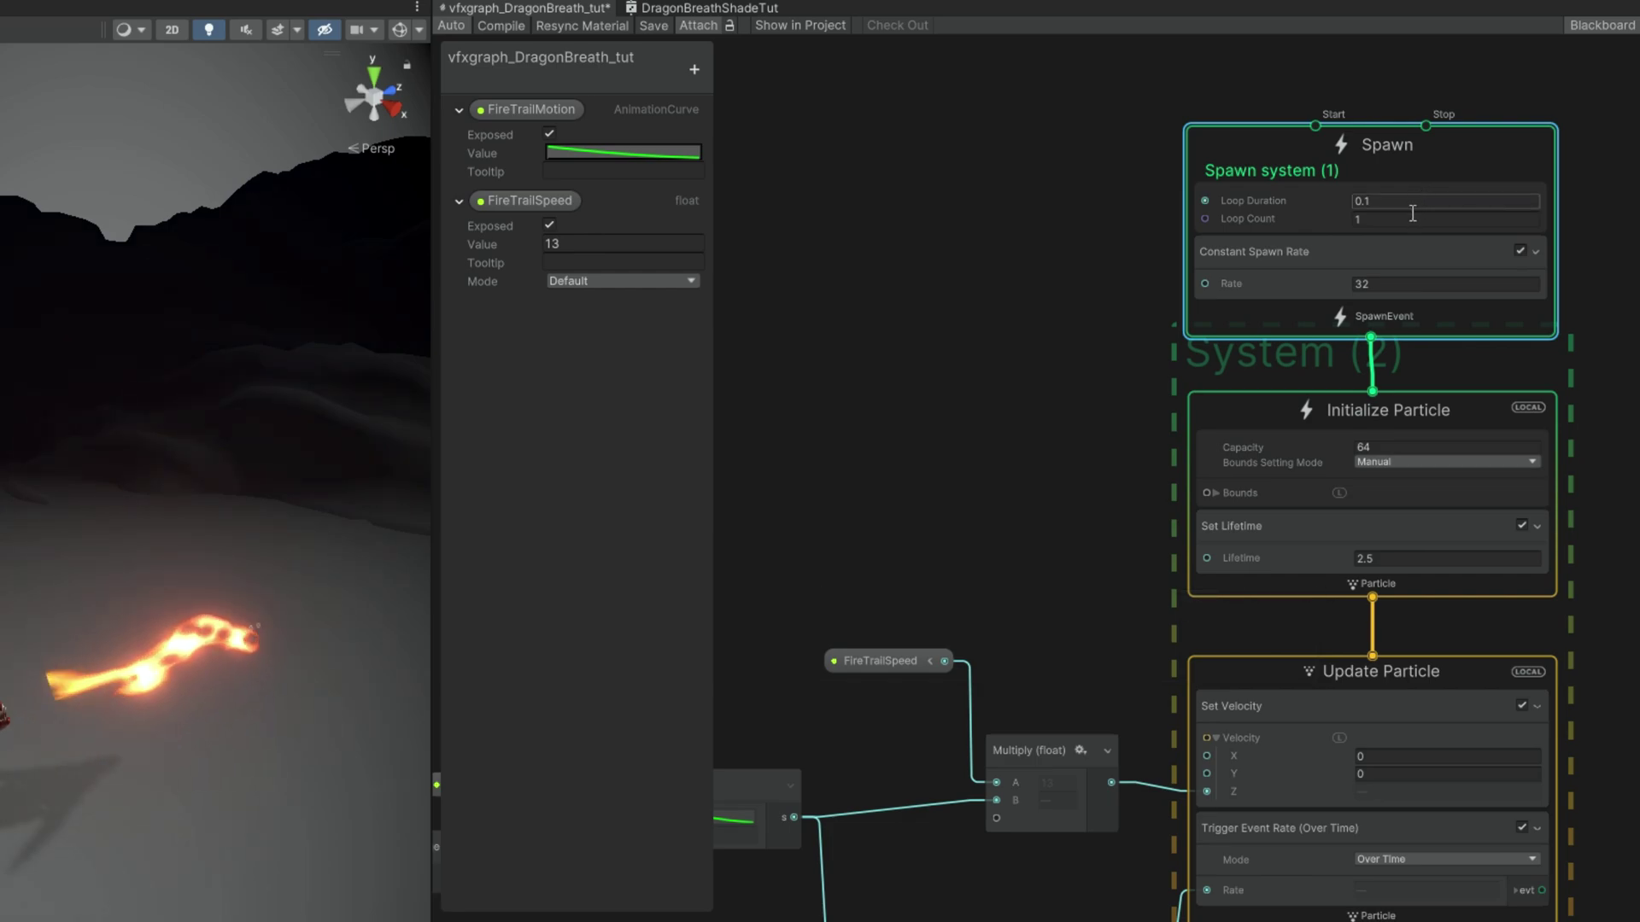
# Step: Set the copied Spawn context's Loop Duration to 1.7 and the Initialize Particle capacity below it to 250
pyautogui.click(1413, 207)
pyautogui.write('1.7')
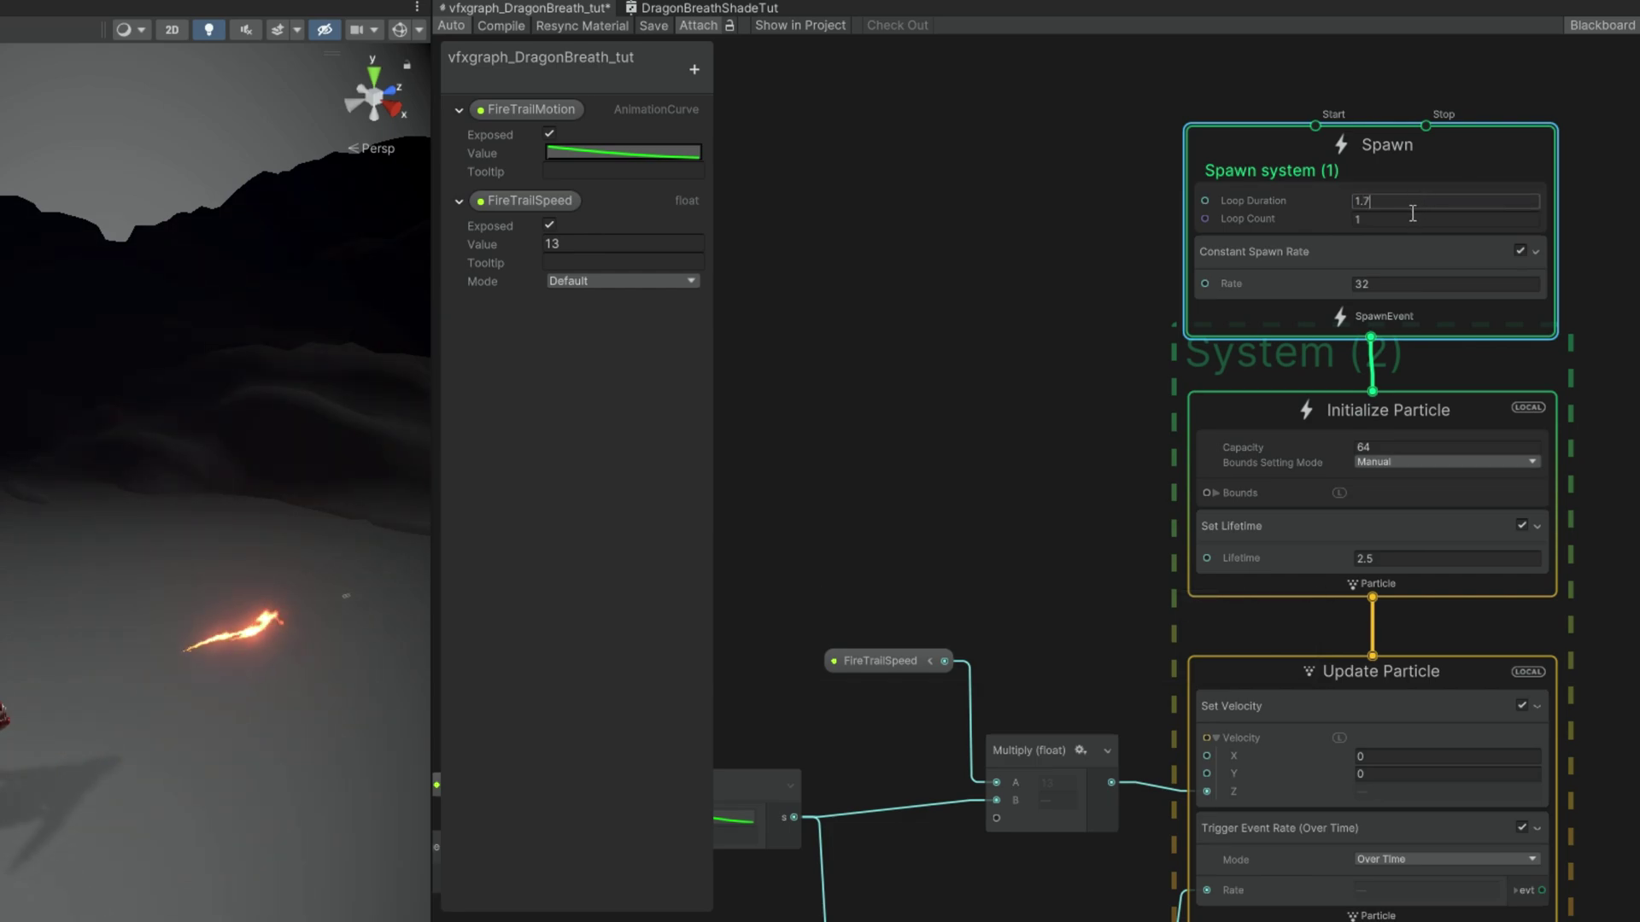
pyautogui.click(1366, 402)
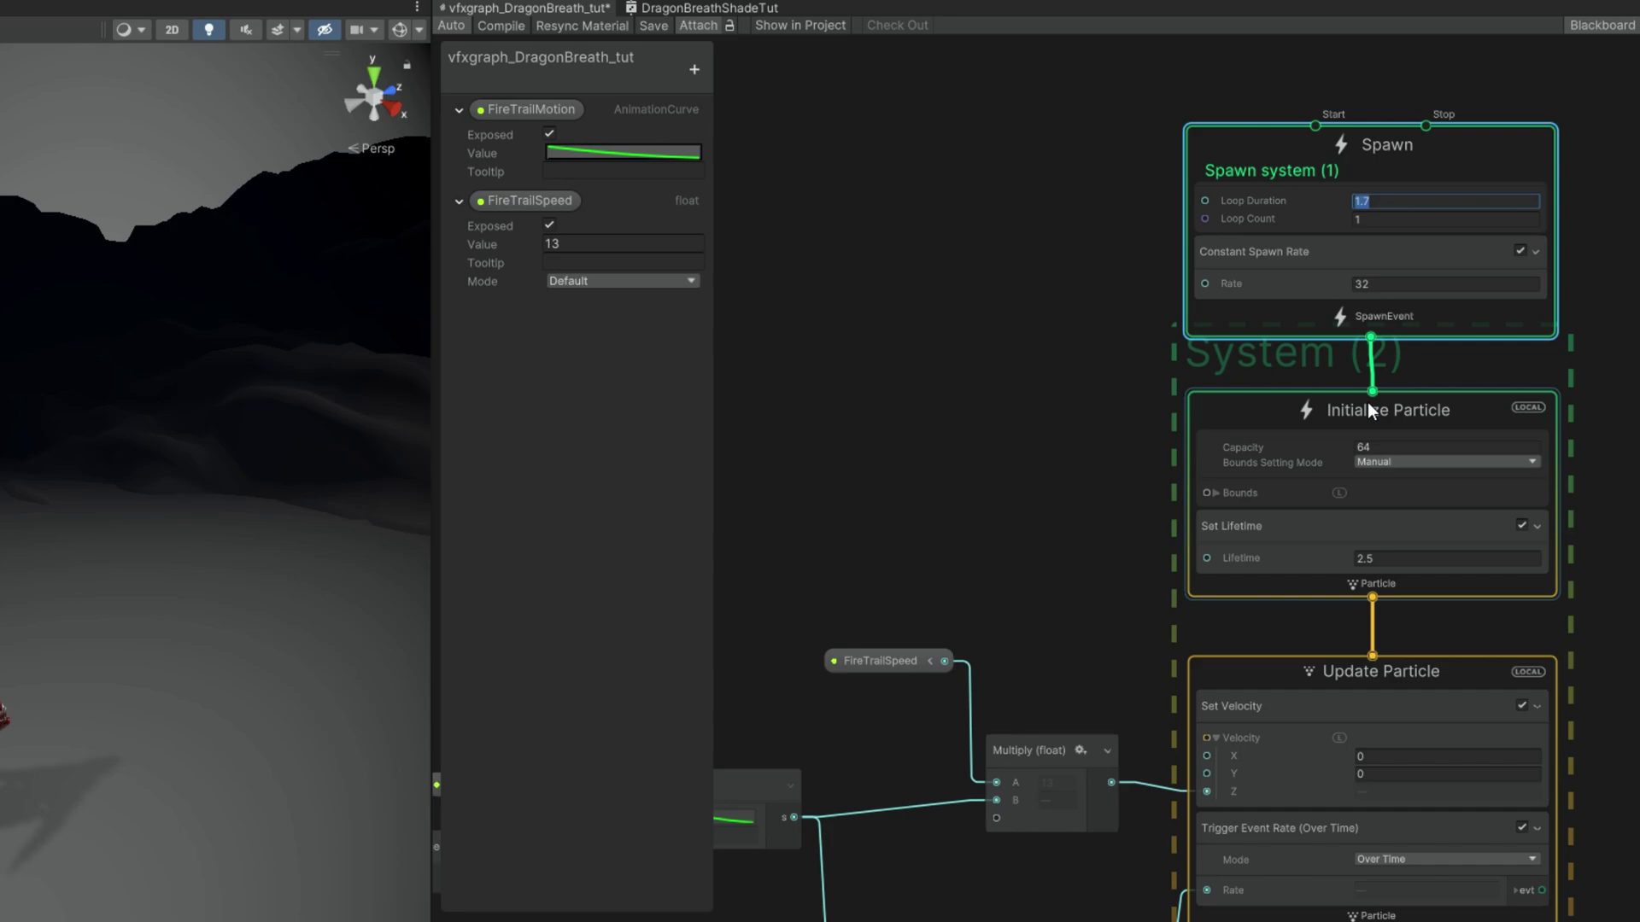
pyautogui.click(1376, 447)
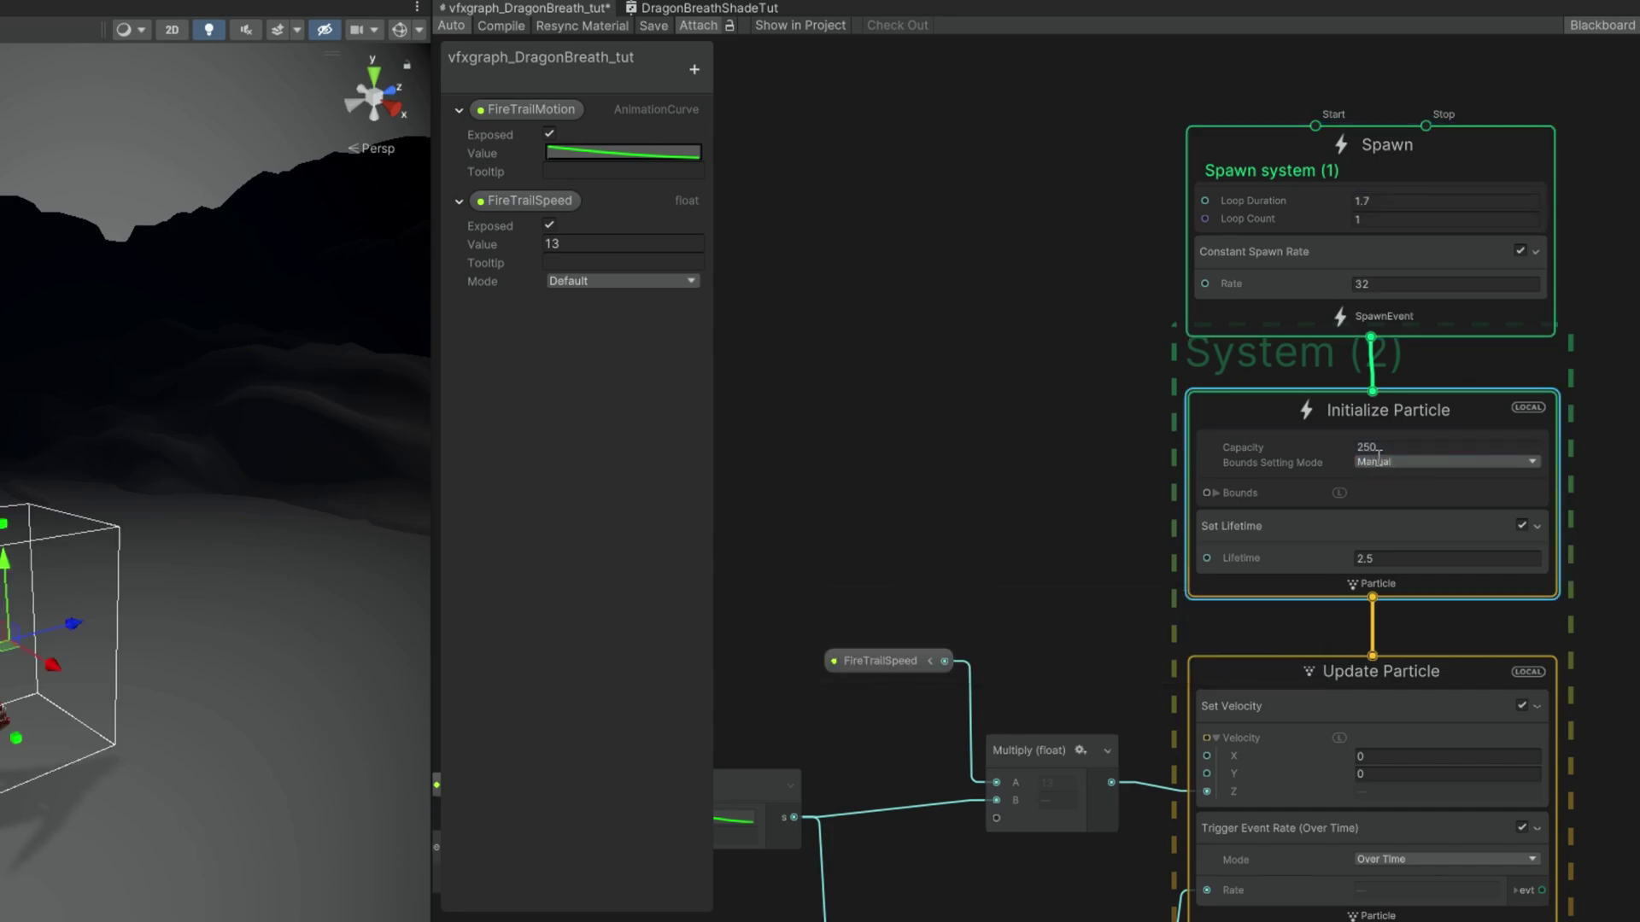
# Step: Make the Set Lifetime block in Initialize Particle uniformly random, with A at 1 and B at 1.5
pyautogui.click(1325, 525)
pyautogui.click(1561, 144)
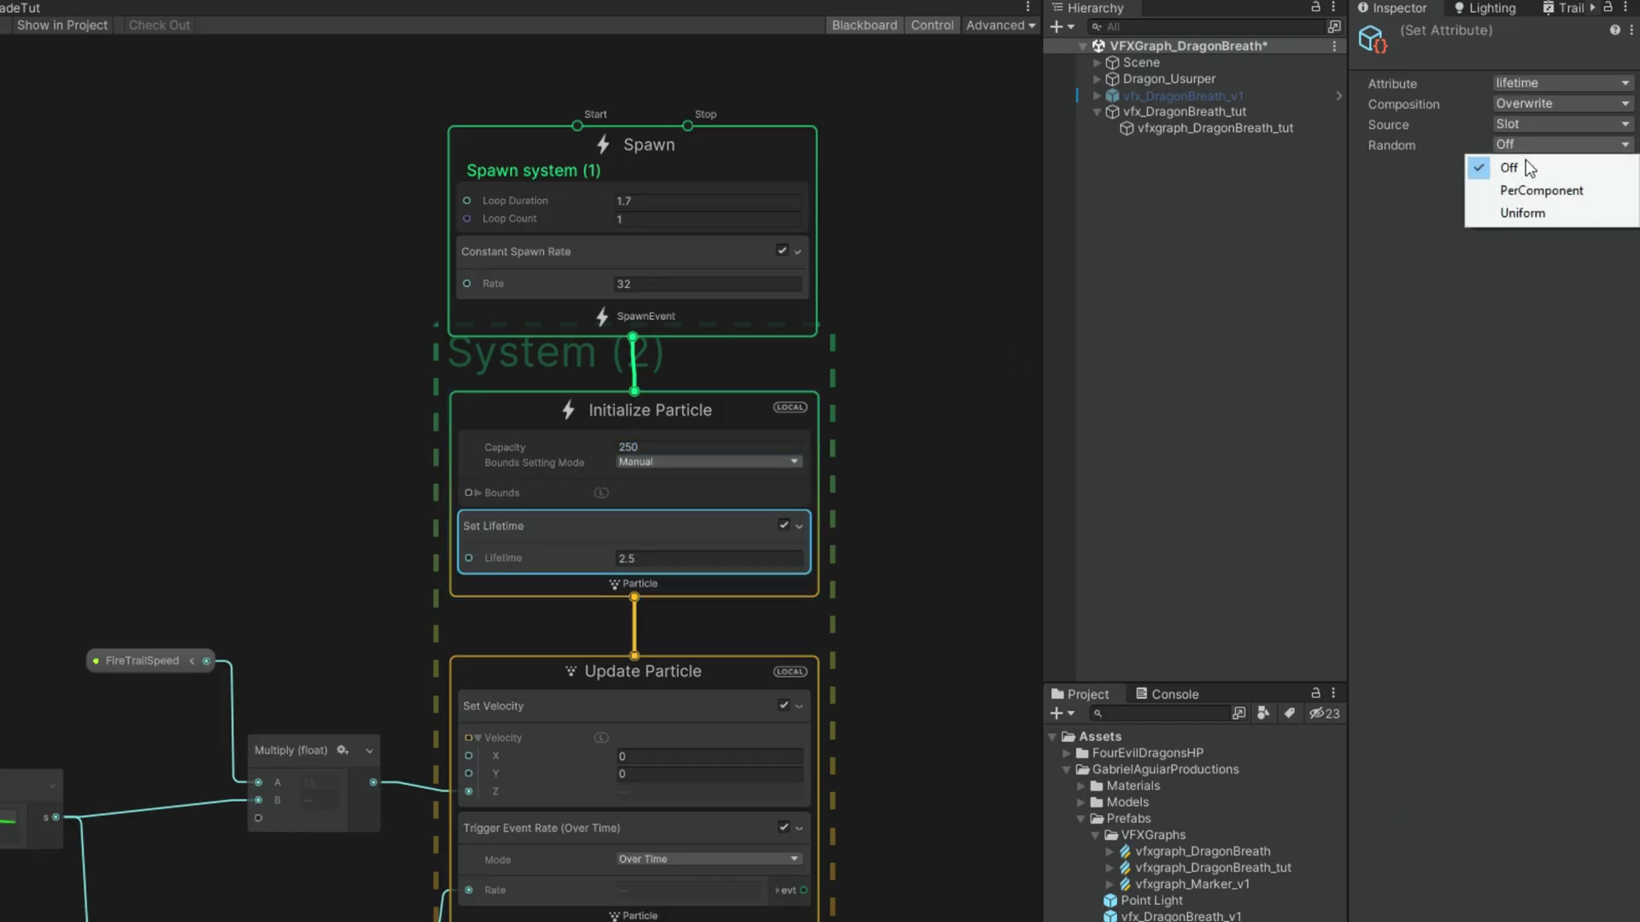
pyautogui.click(1529, 205)
pyautogui.click(671, 560)
pyautogui.write('1')
pyautogui.click(667, 578)
pyautogui.write('1.')
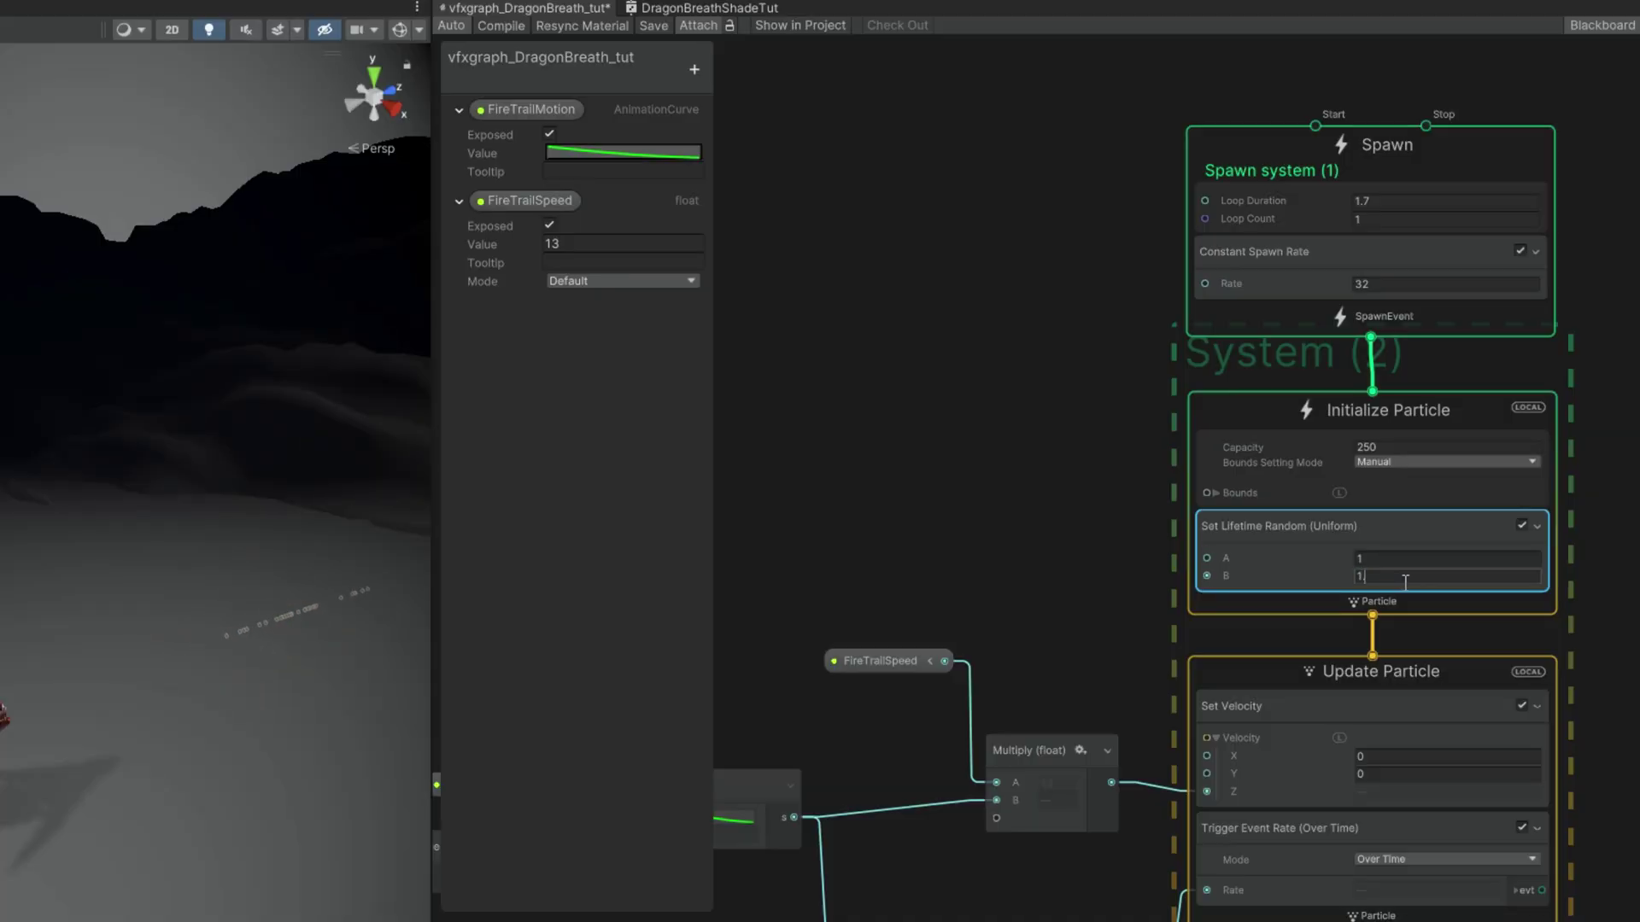
# Step: Add a Set Angle block to Initialize Particle with its Random mode set to Uniform
pyautogui.click(1279, 598)
pyautogui.press('space')
pyautogui.write('set ang')
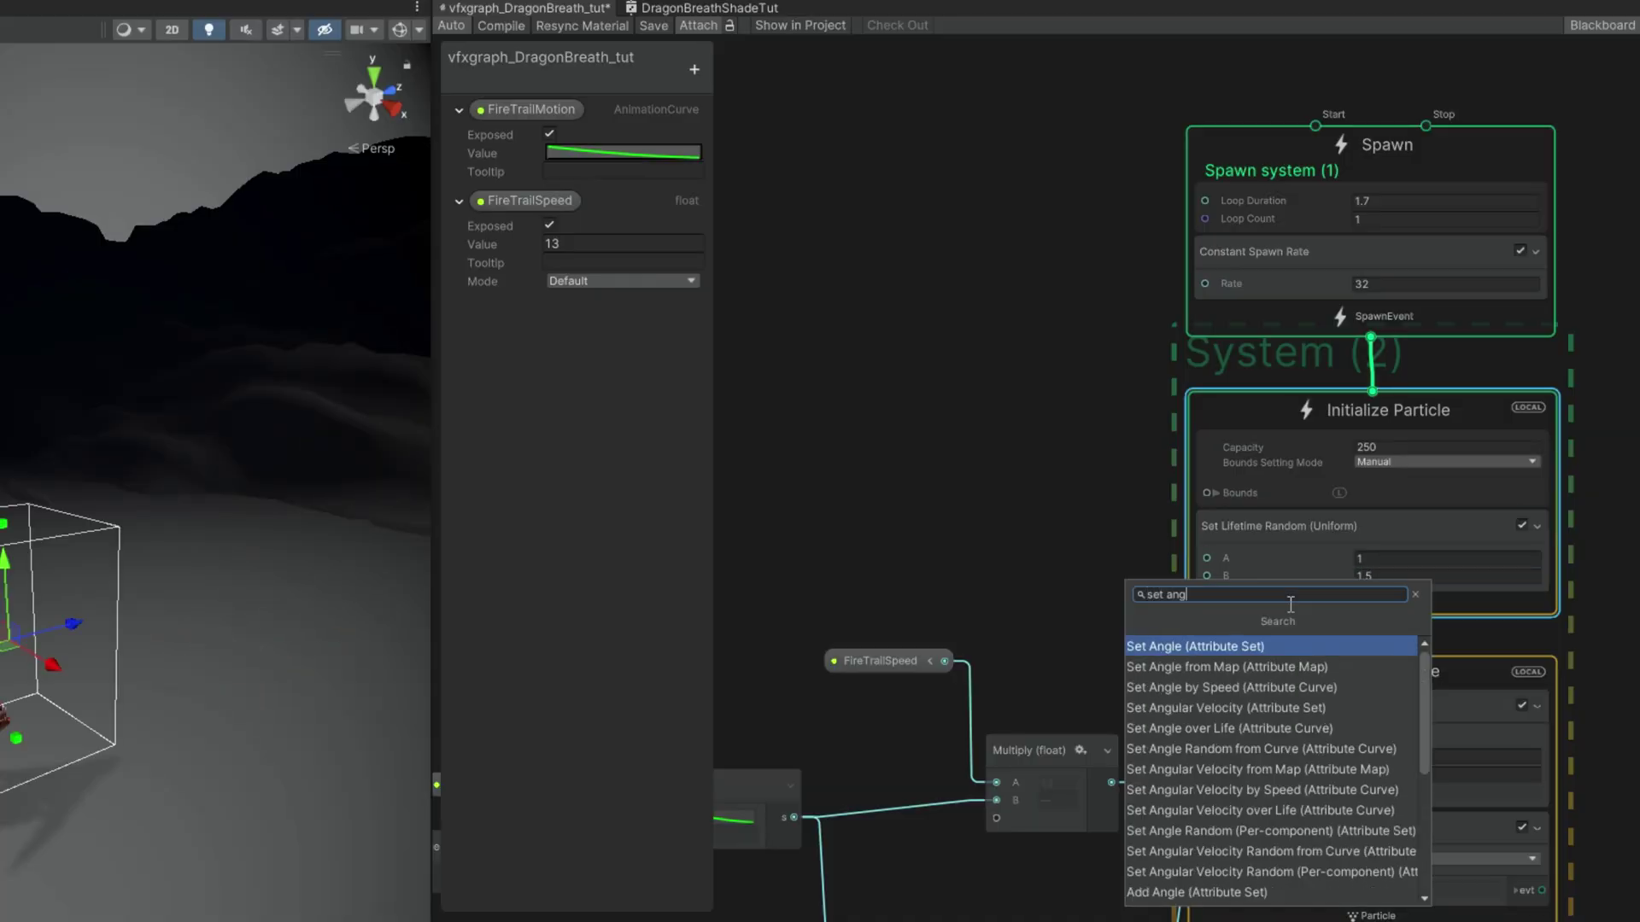
pyautogui.press('Return')
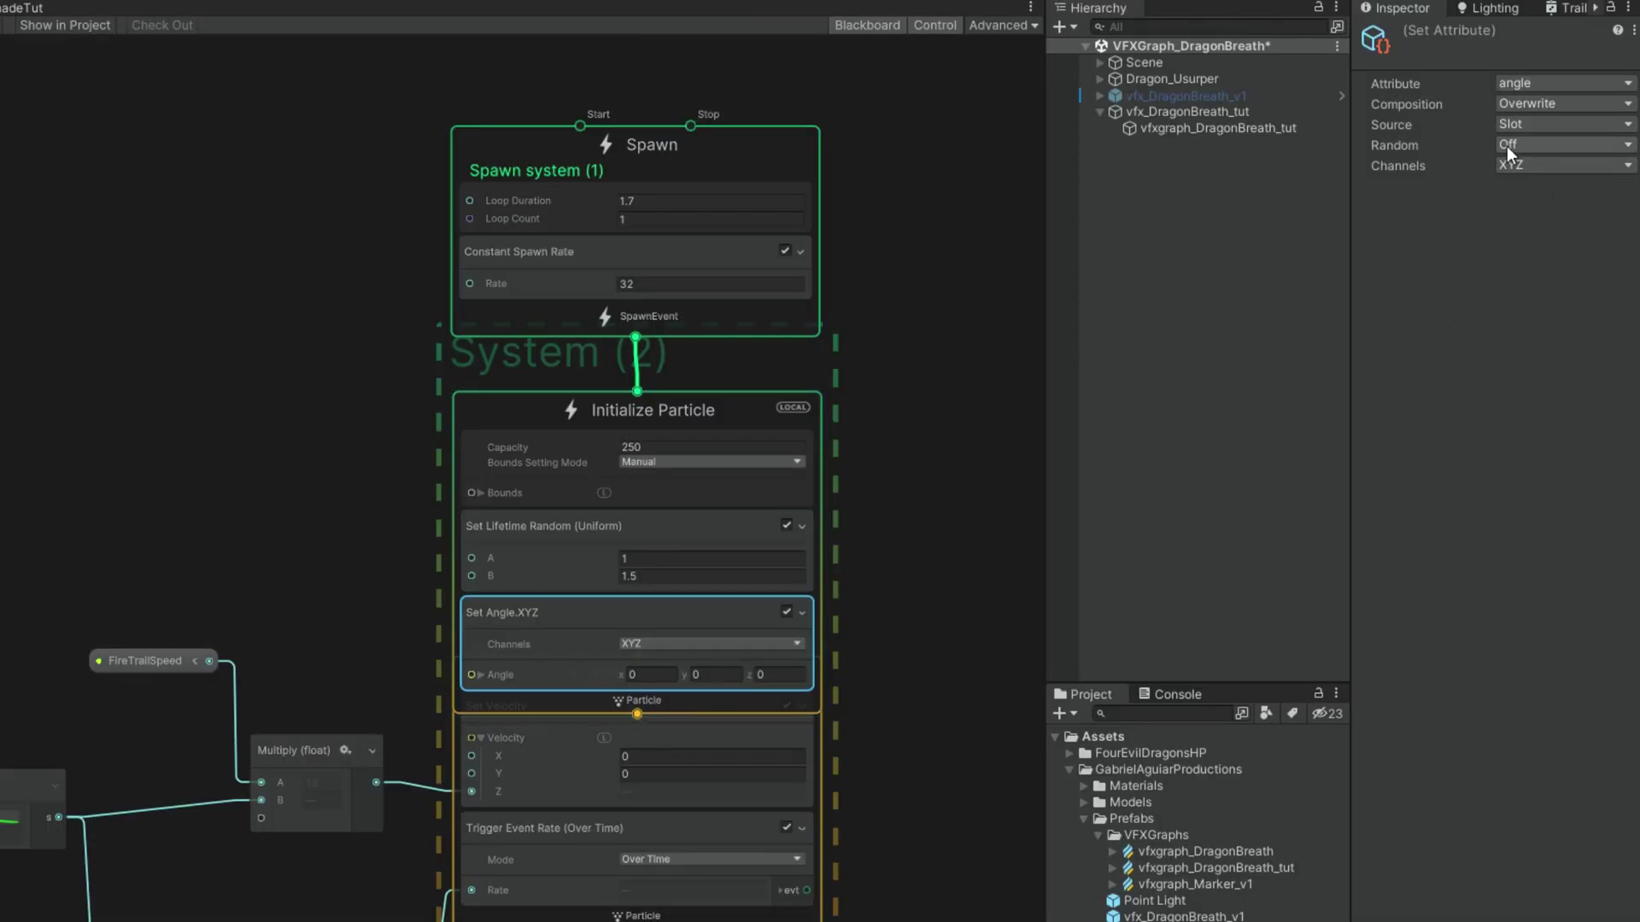
pyautogui.click(1506, 146)
pyautogui.click(1522, 211)
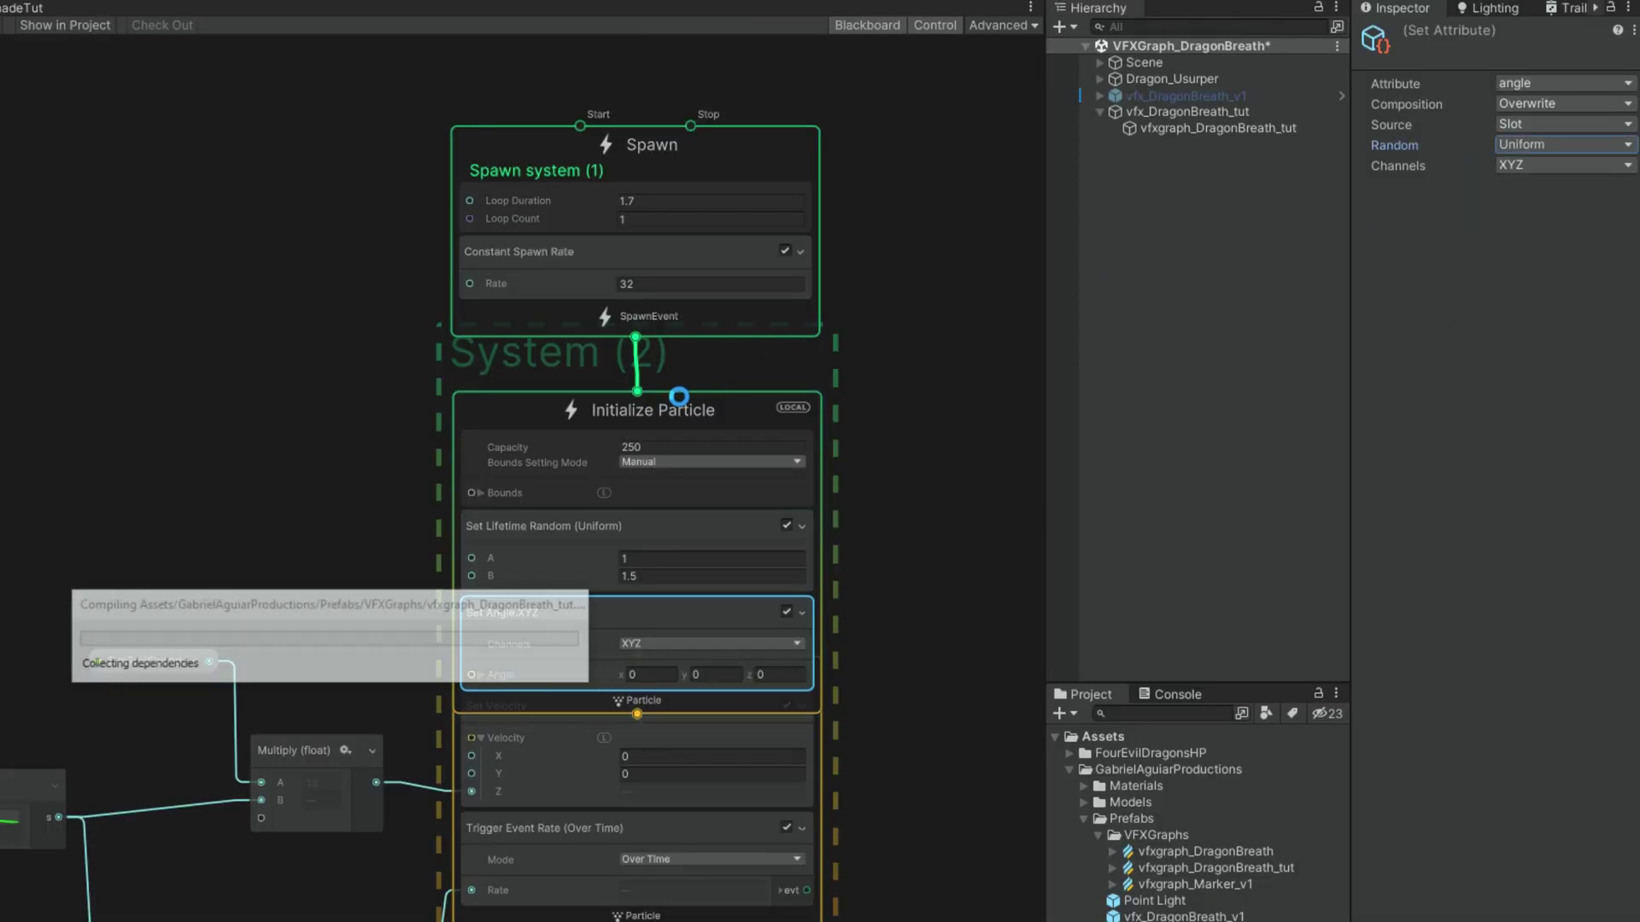
# Step: Move the Spawn and Initialize Particle contexts up, clear of Update Particle, and set the random angle's Z values to 360 and -360
pyautogui.moveTo(1471, 424); pyautogui.dragTo(1489, 299)
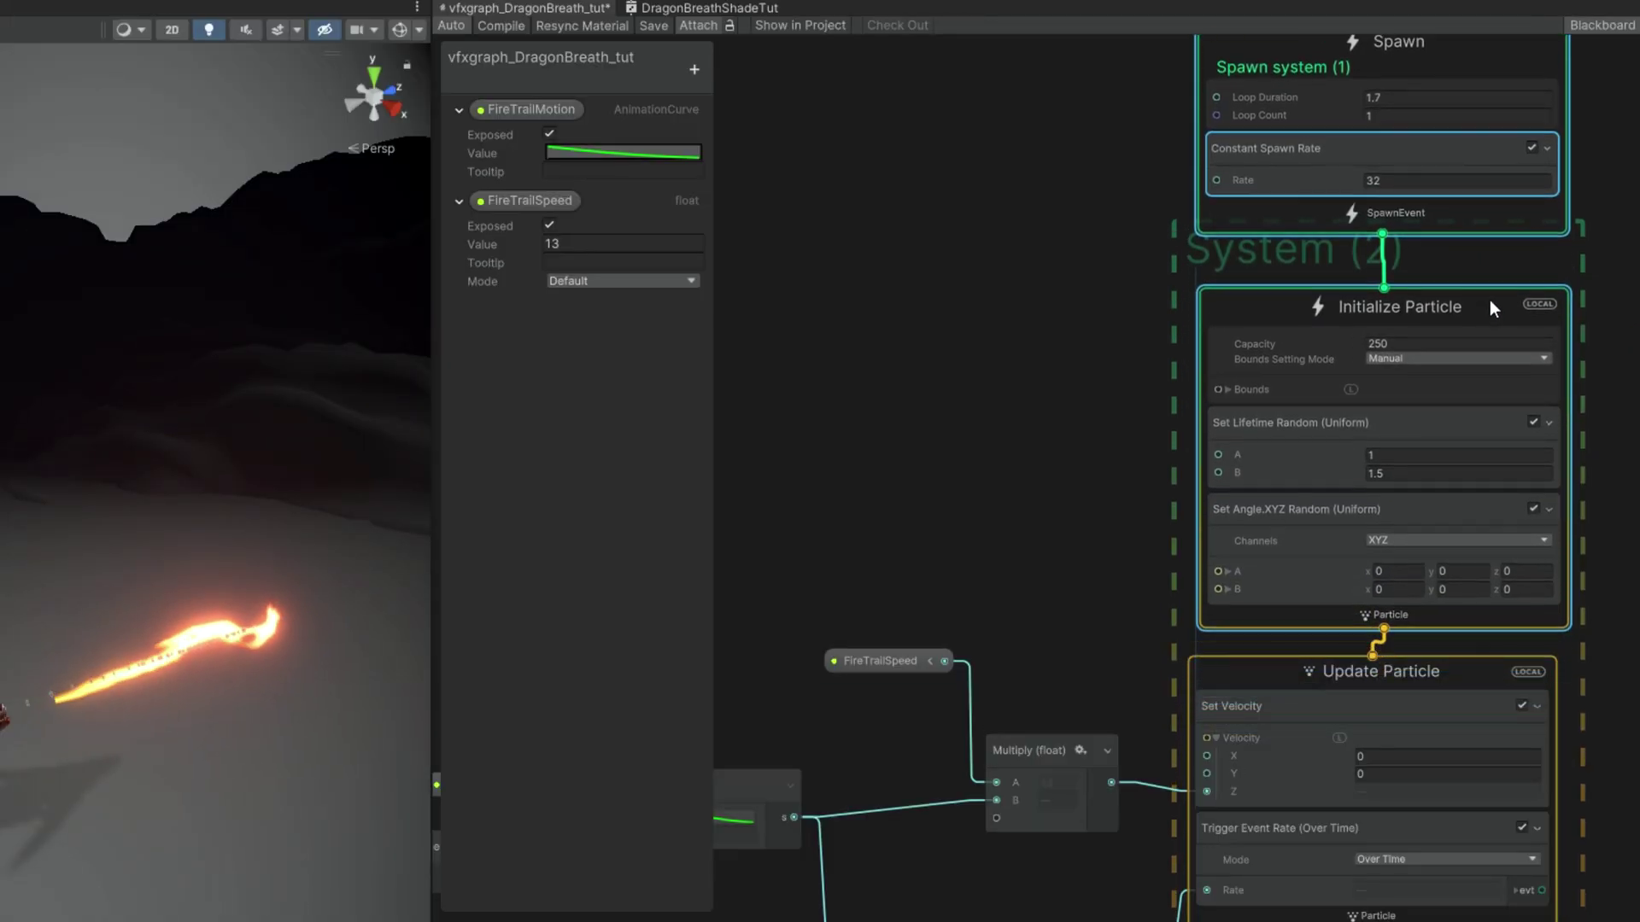
pyautogui.click(1522, 560)
pyautogui.write('36')
pyautogui.write('60')
pyautogui.press('Return')
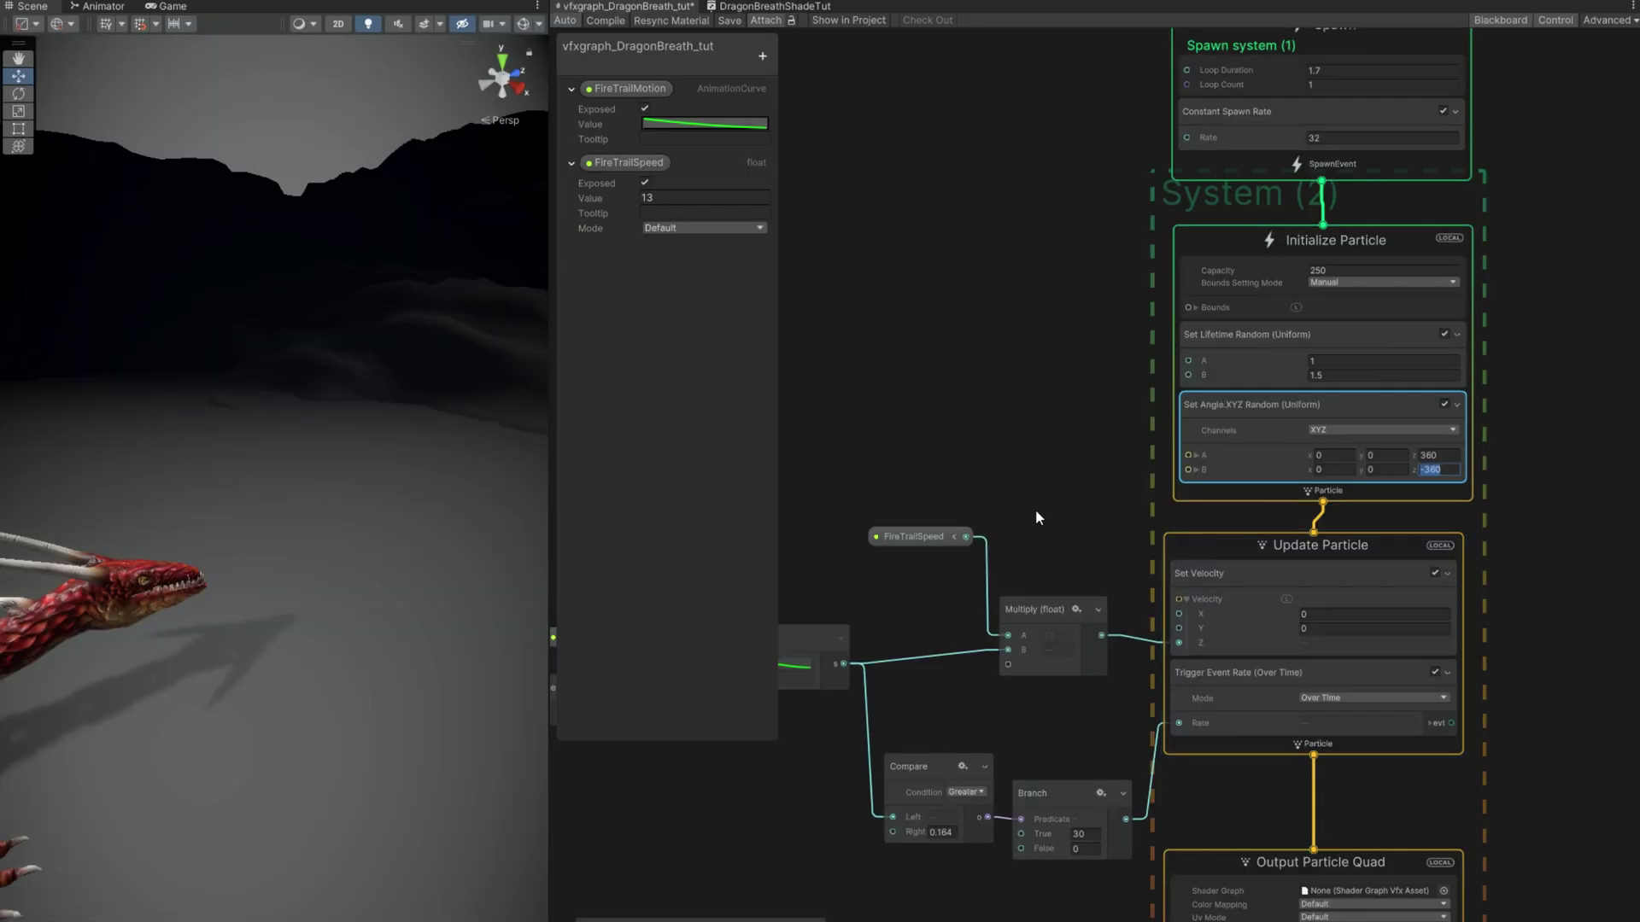
# Step: Delete the copied Compare and Branch nodes and the Trigger Event Rate block from Update Particle
pyautogui.moveTo(1033, 632); pyautogui.dragTo(1176, 483, button='middle')
pyautogui.moveTo(1170, 844); pyautogui.dragTo(1077, 623)
pyautogui.hotkey('ctrl', 's')
pyautogui.press('Delete')
pyautogui.click(1334, 579)
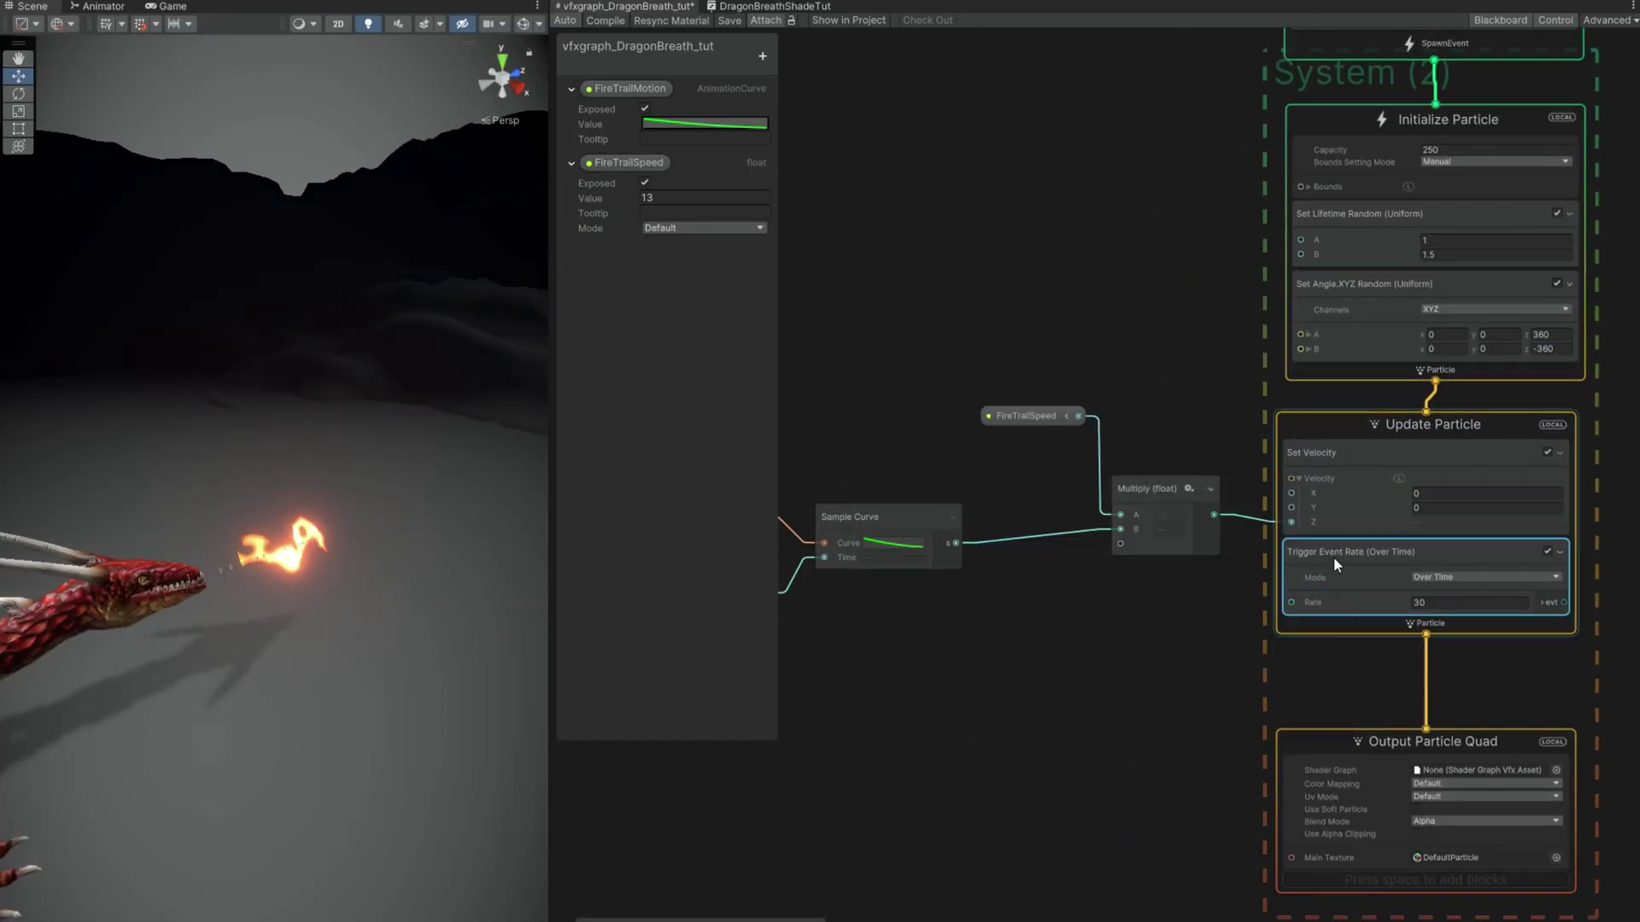
pyautogui.press('Delete')
pyautogui.moveTo(1472, 654); pyautogui.dragTo(1349, 562, button='middle')
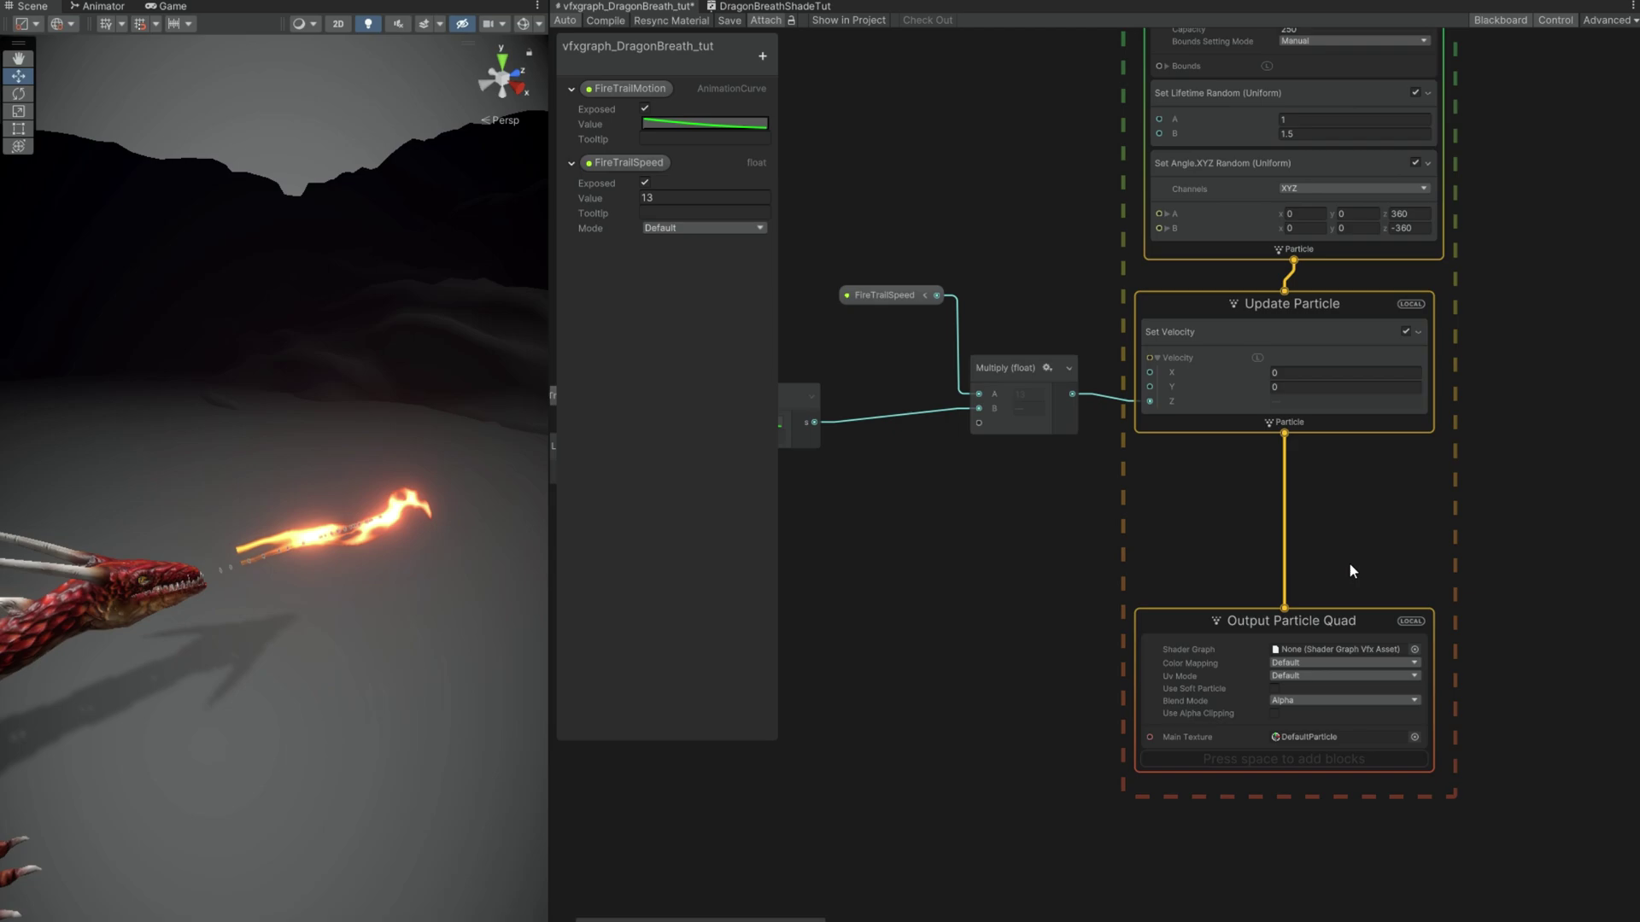
# Step: Add an Orient: Face Camera Plane block to the Output Particle Quad context
pyautogui.scroll(3, 1231, 828)
pyautogui.click(1180, 704)
pyautogui.press('space')
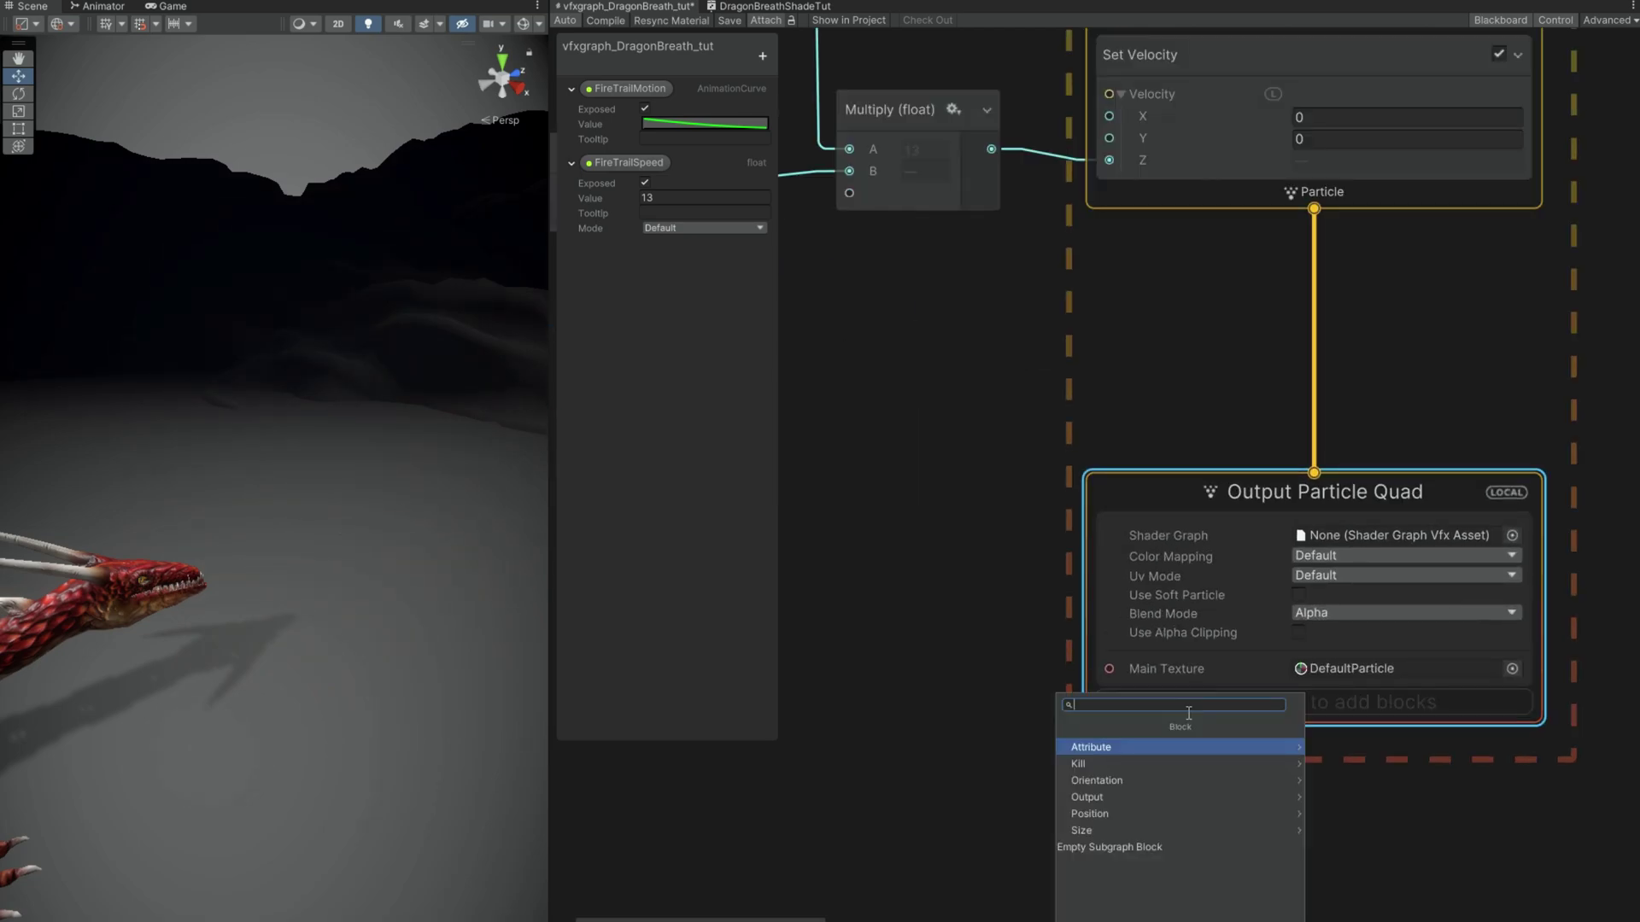
pyautogui.write('orien')
pyautogui.click(1142, 864)
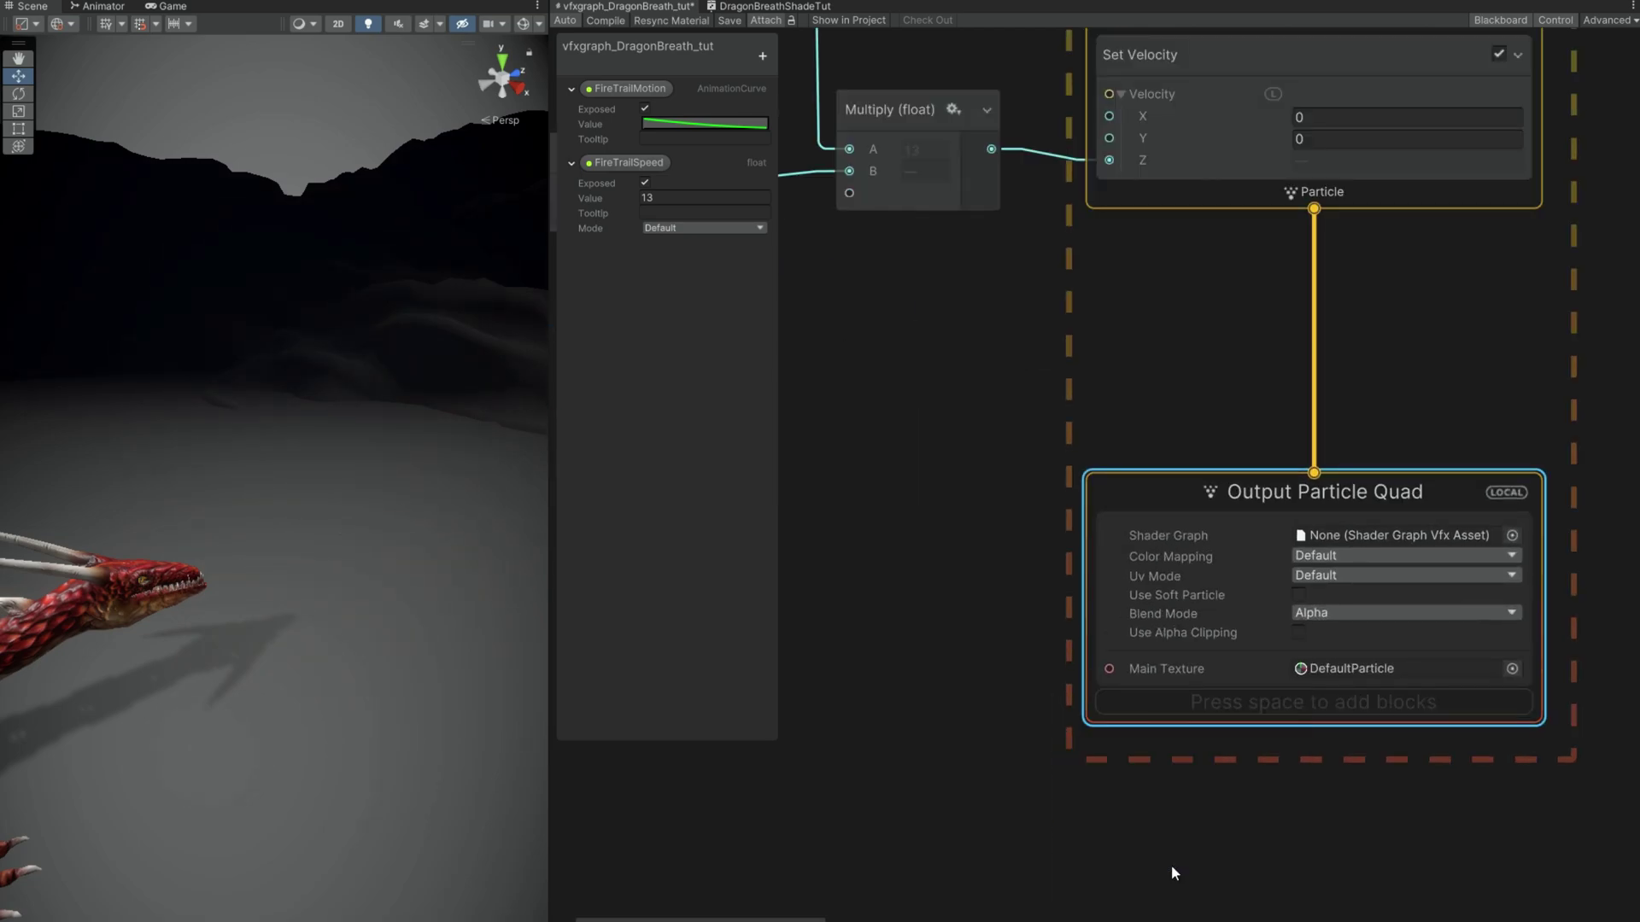
# Step: Add a Set Size block to Output Particle Quad with Uniform random, A at 1.5 and B at 3.5
pyautogui.press('space')
pyautogui.write('set size')
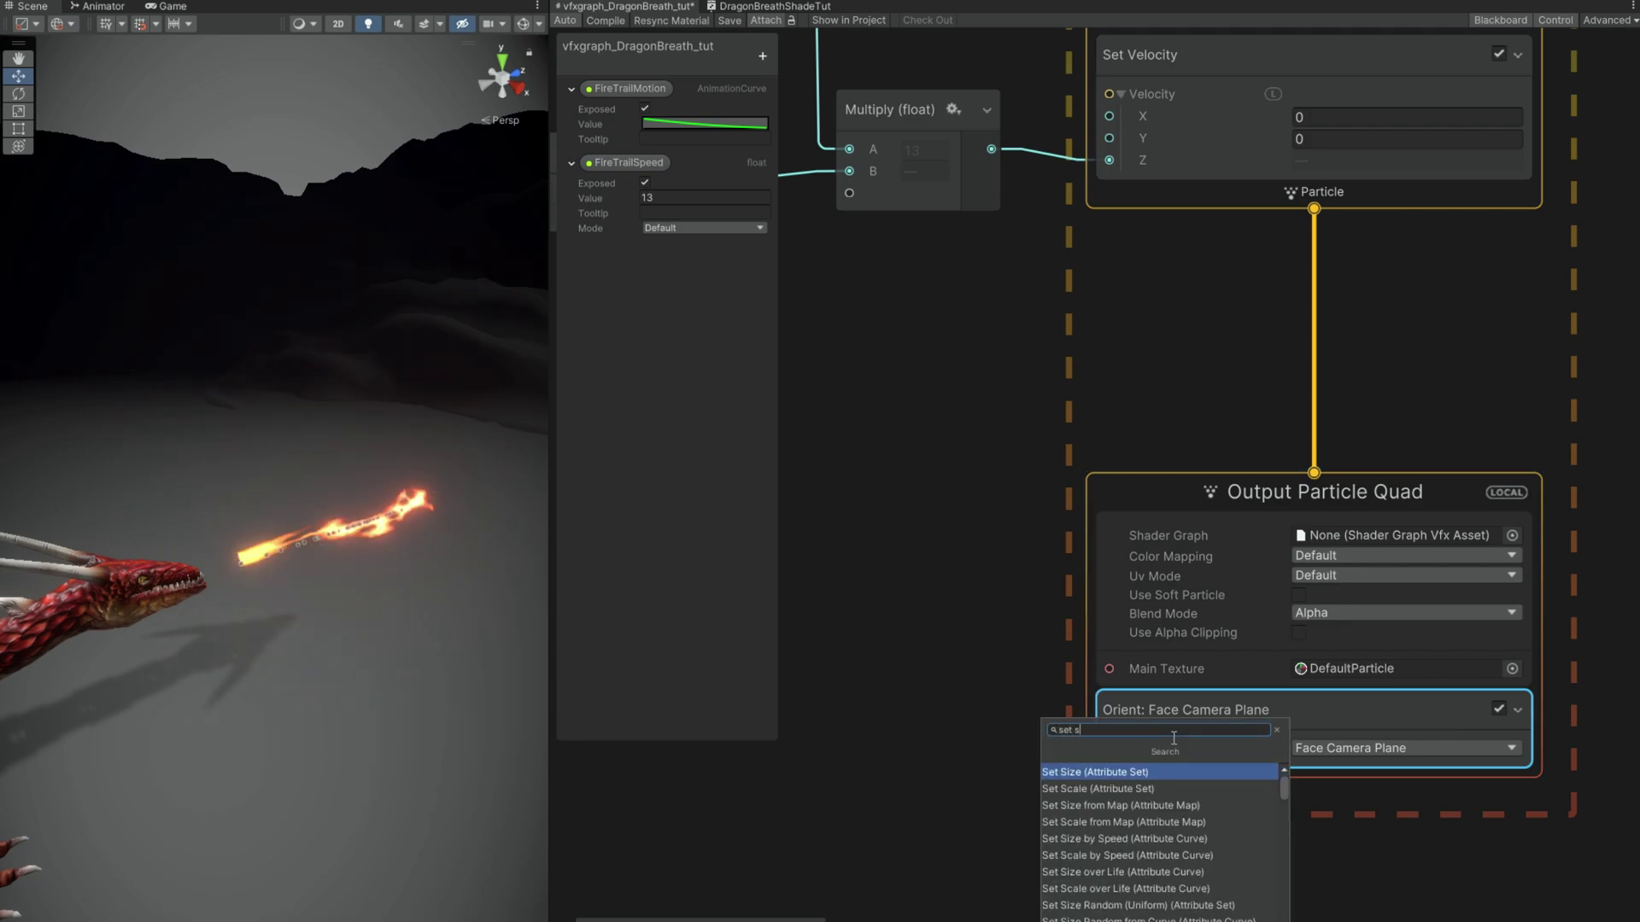
pyautogui.press('Return')
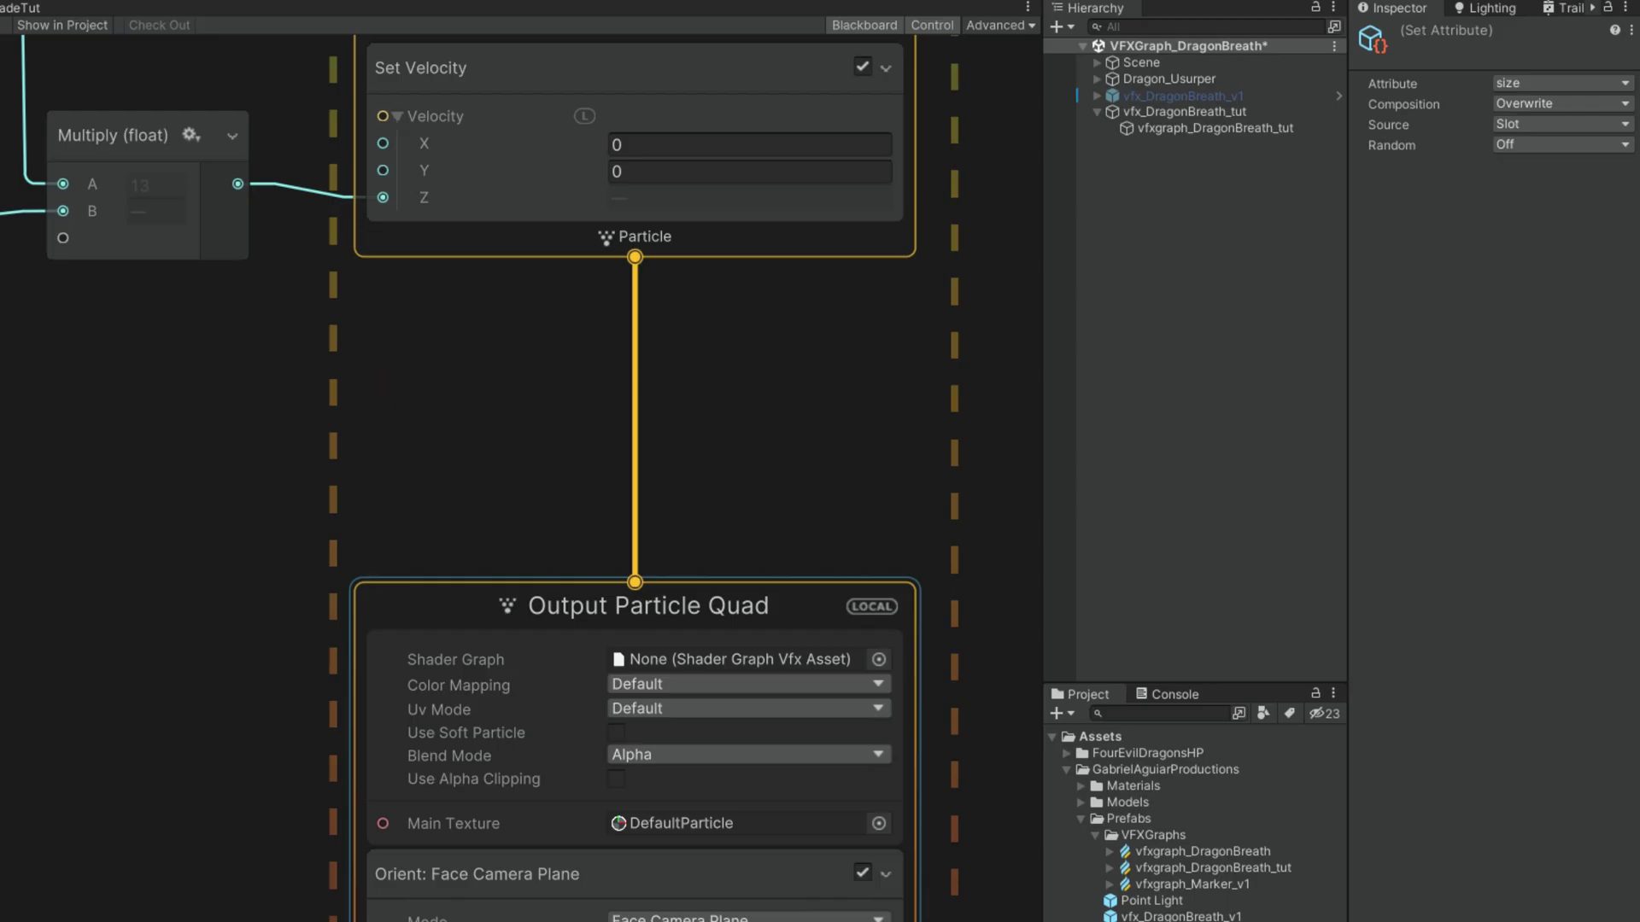
pyautogui.click(1529, 144)
pyautogui.click(1503, 213)
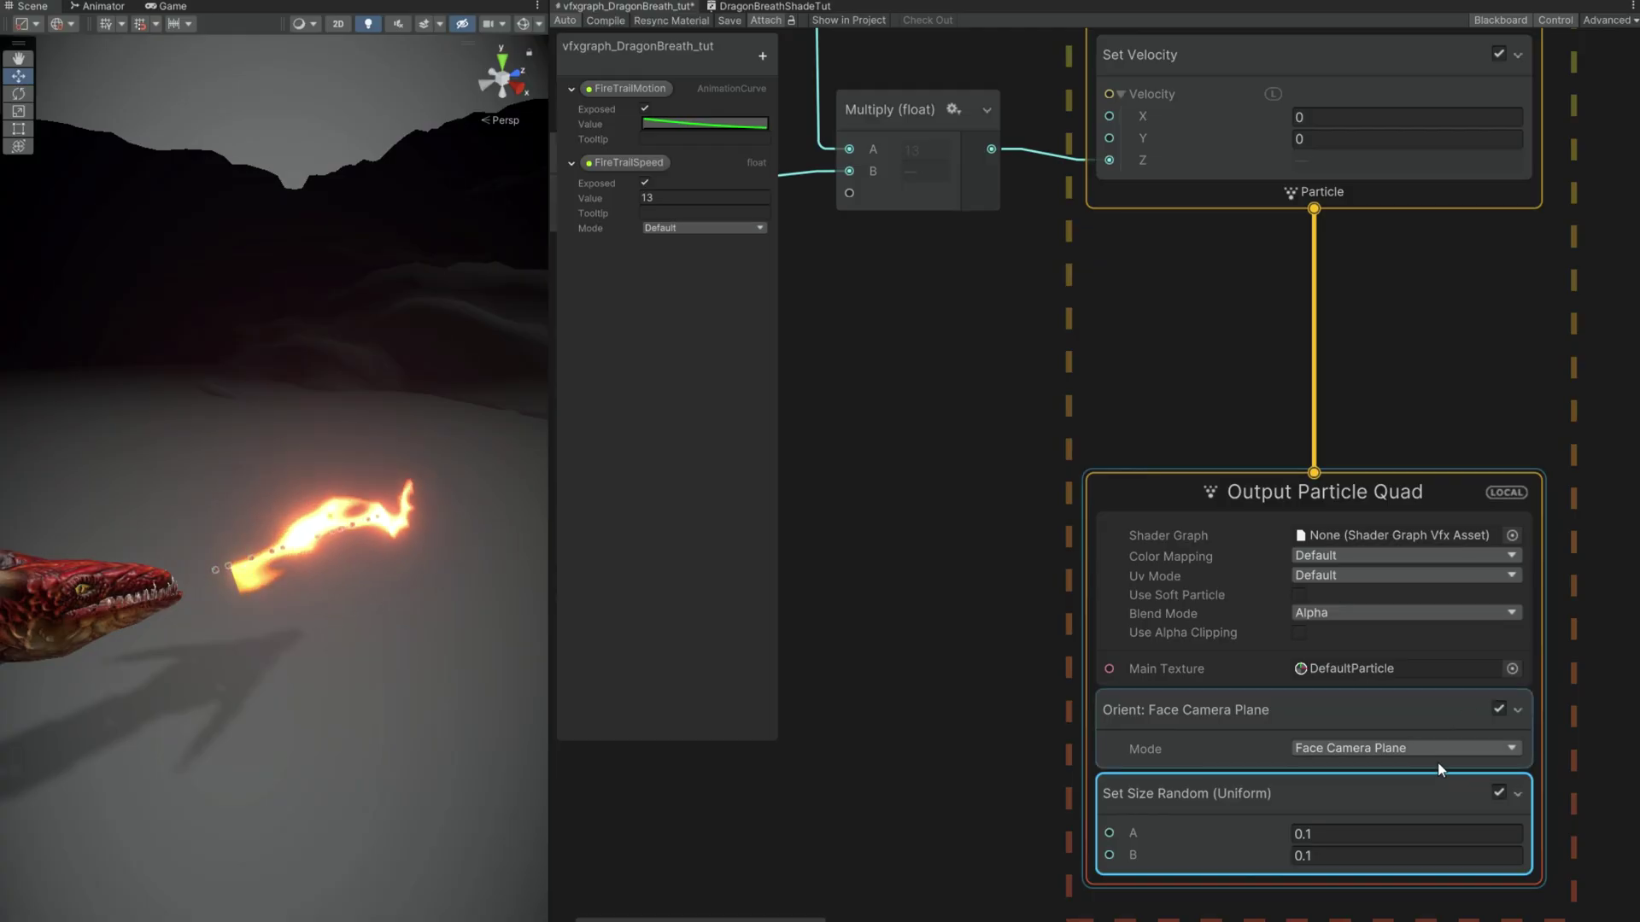
pyautogui.click(1405, 833)
pyautogui.write('1.5')
pyautogui.press('Tab')
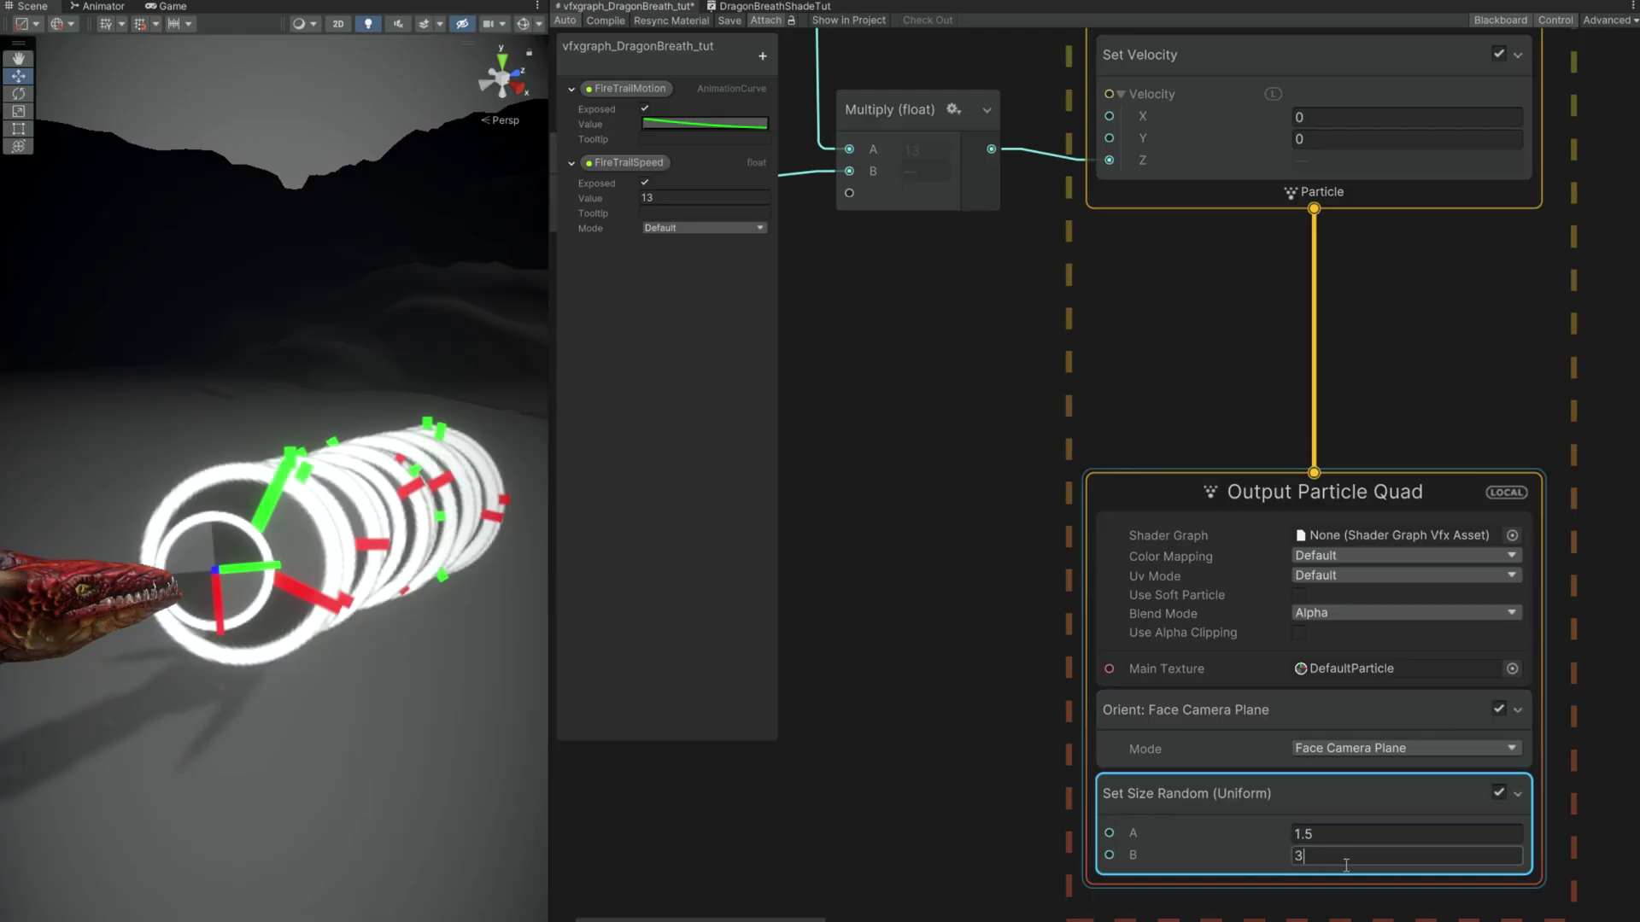
pyautogui.write('3.5')
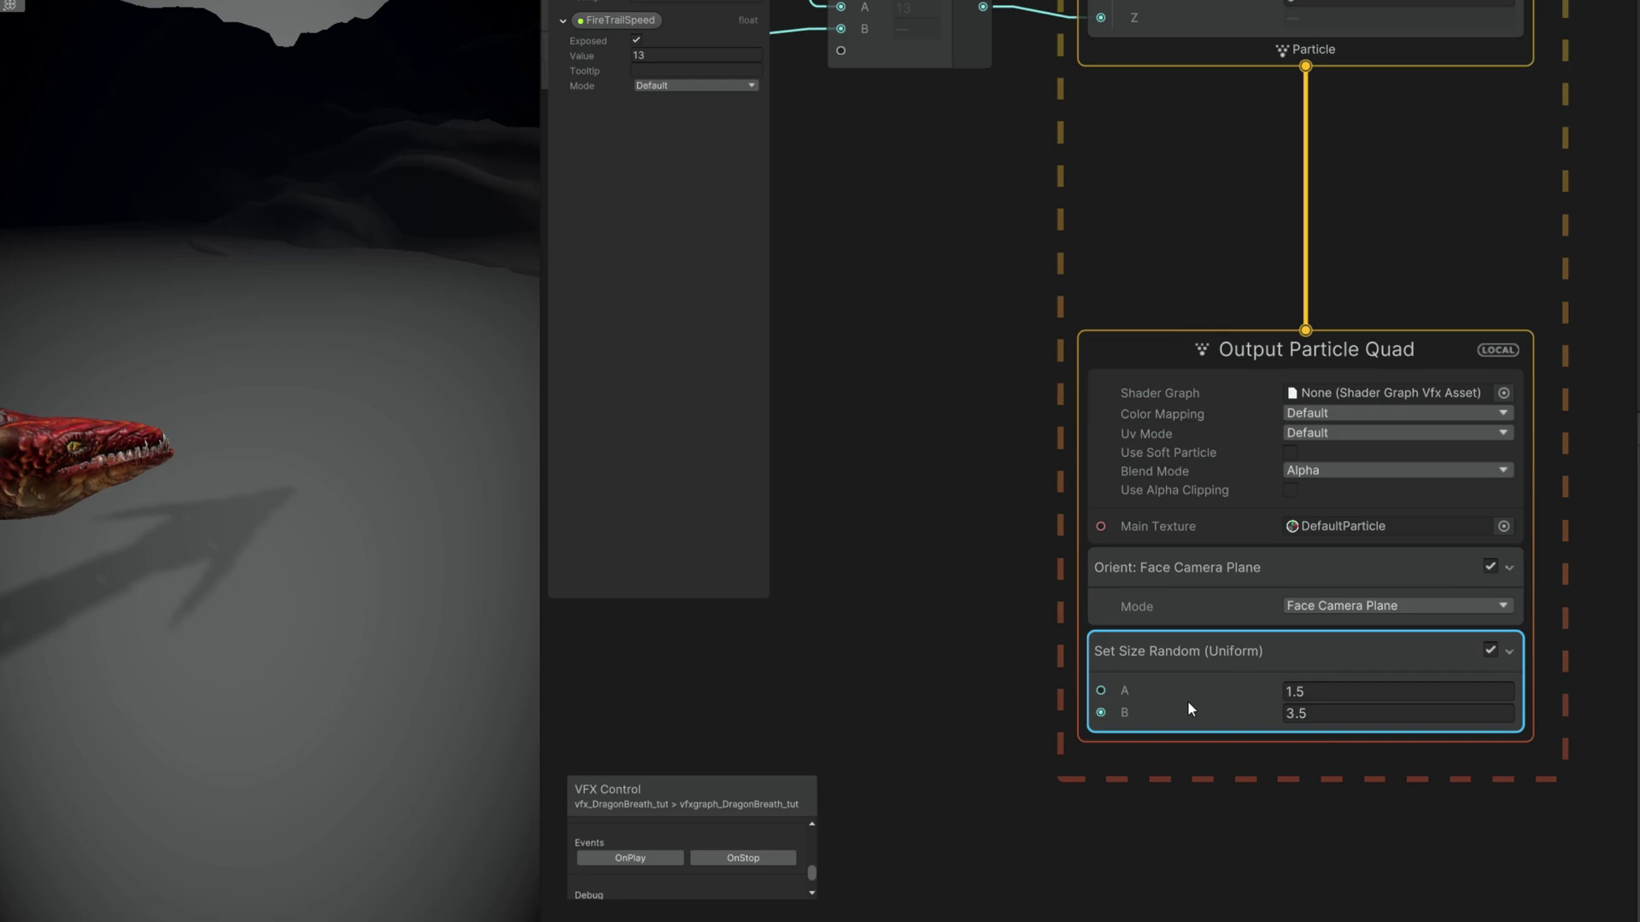
# Step: Add a Set Size over Life block after the random size, give it a rising ease-out curve with a raised start, and set Composition to Multiply
pyautogui.press('space')
pyautogui.write('set size over')
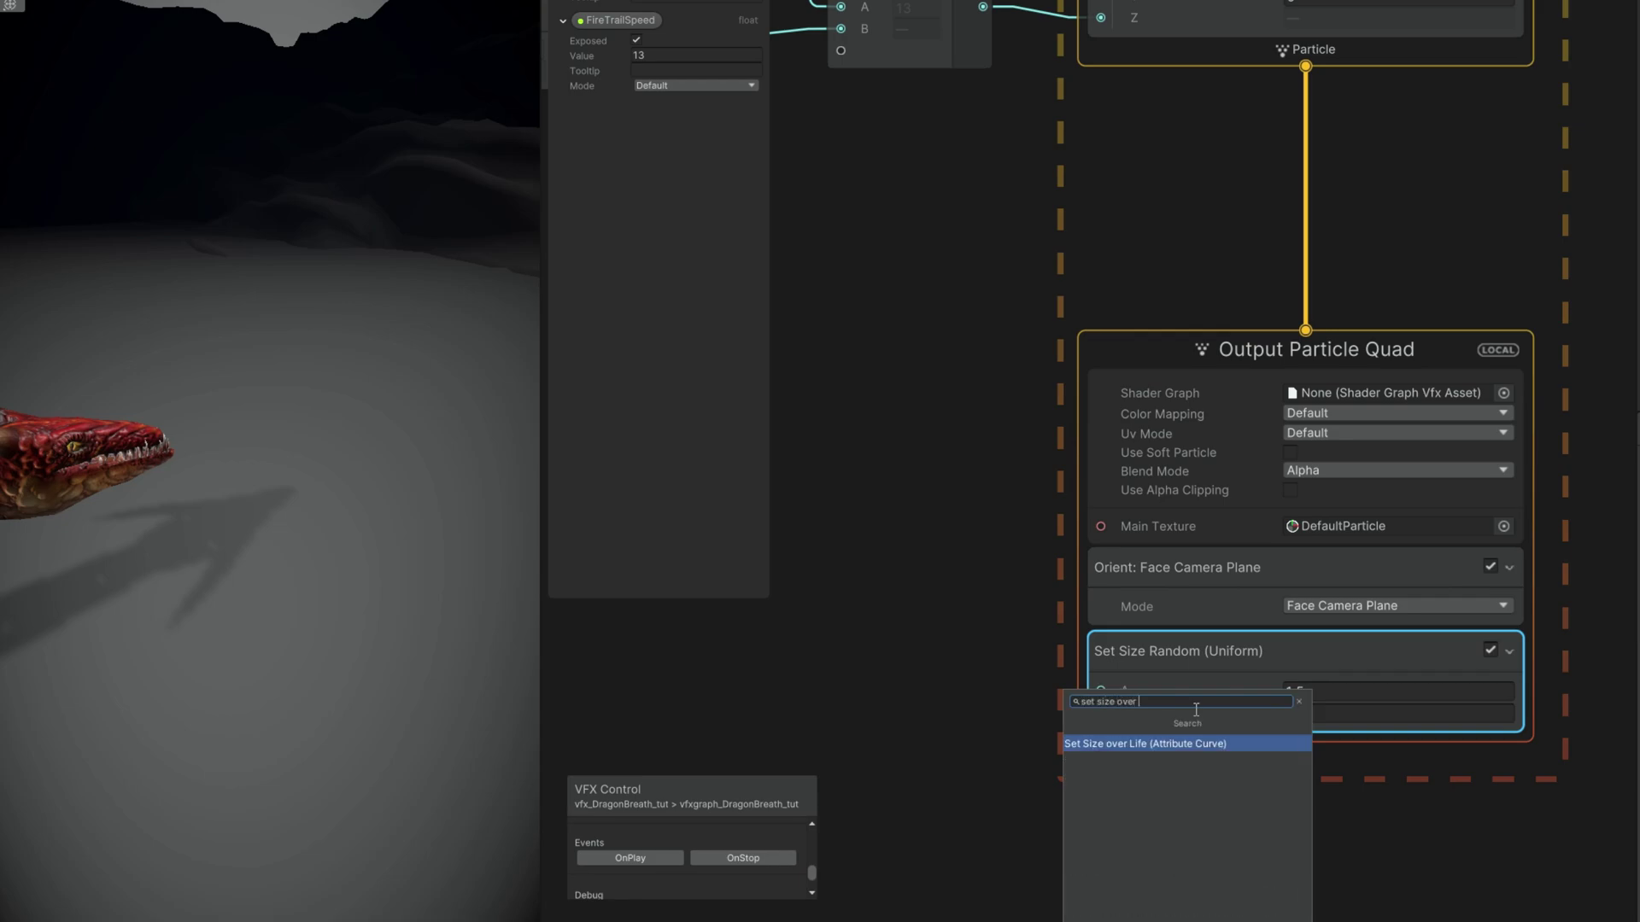
pyautogui.press('Return')
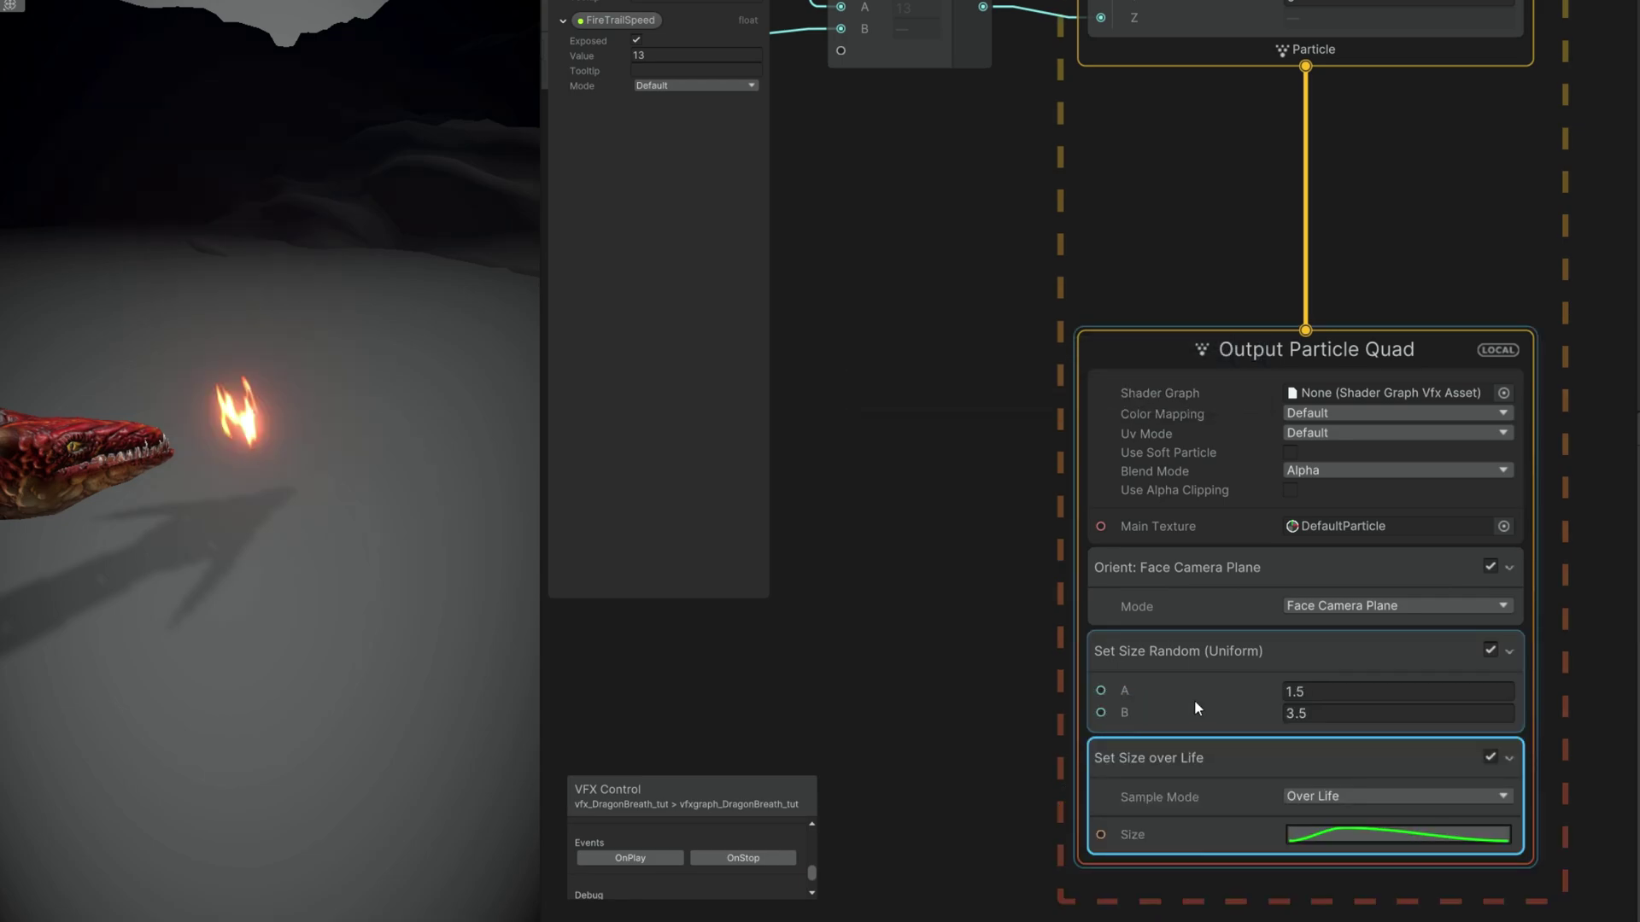
pyautogui.click(1398, 834)
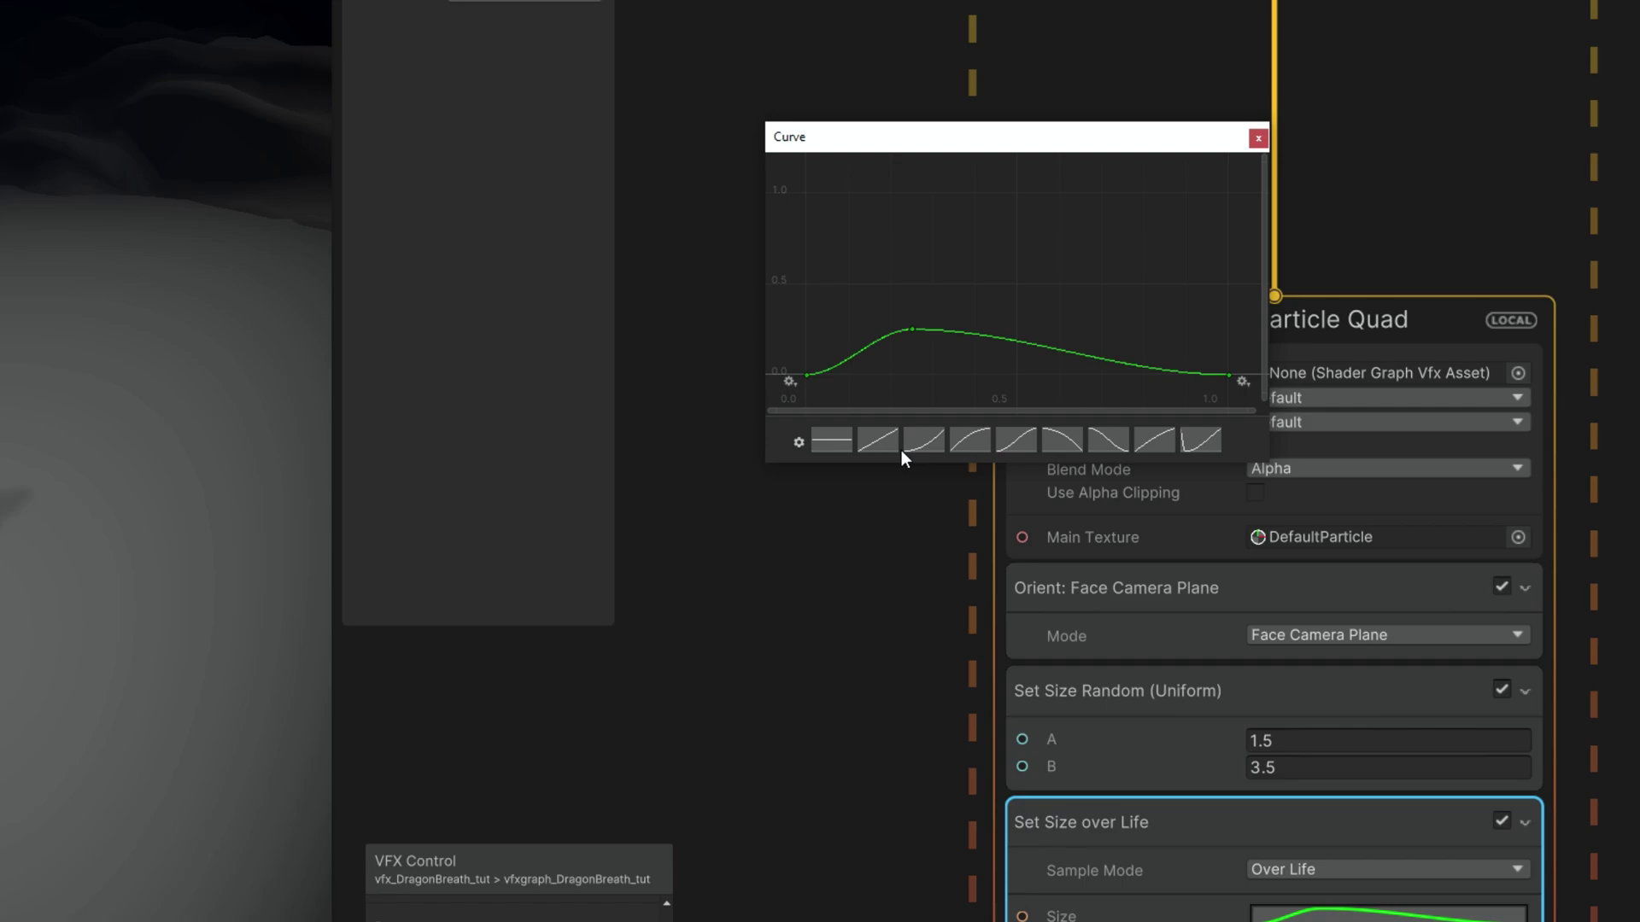
pyautogui.click(977, 437)
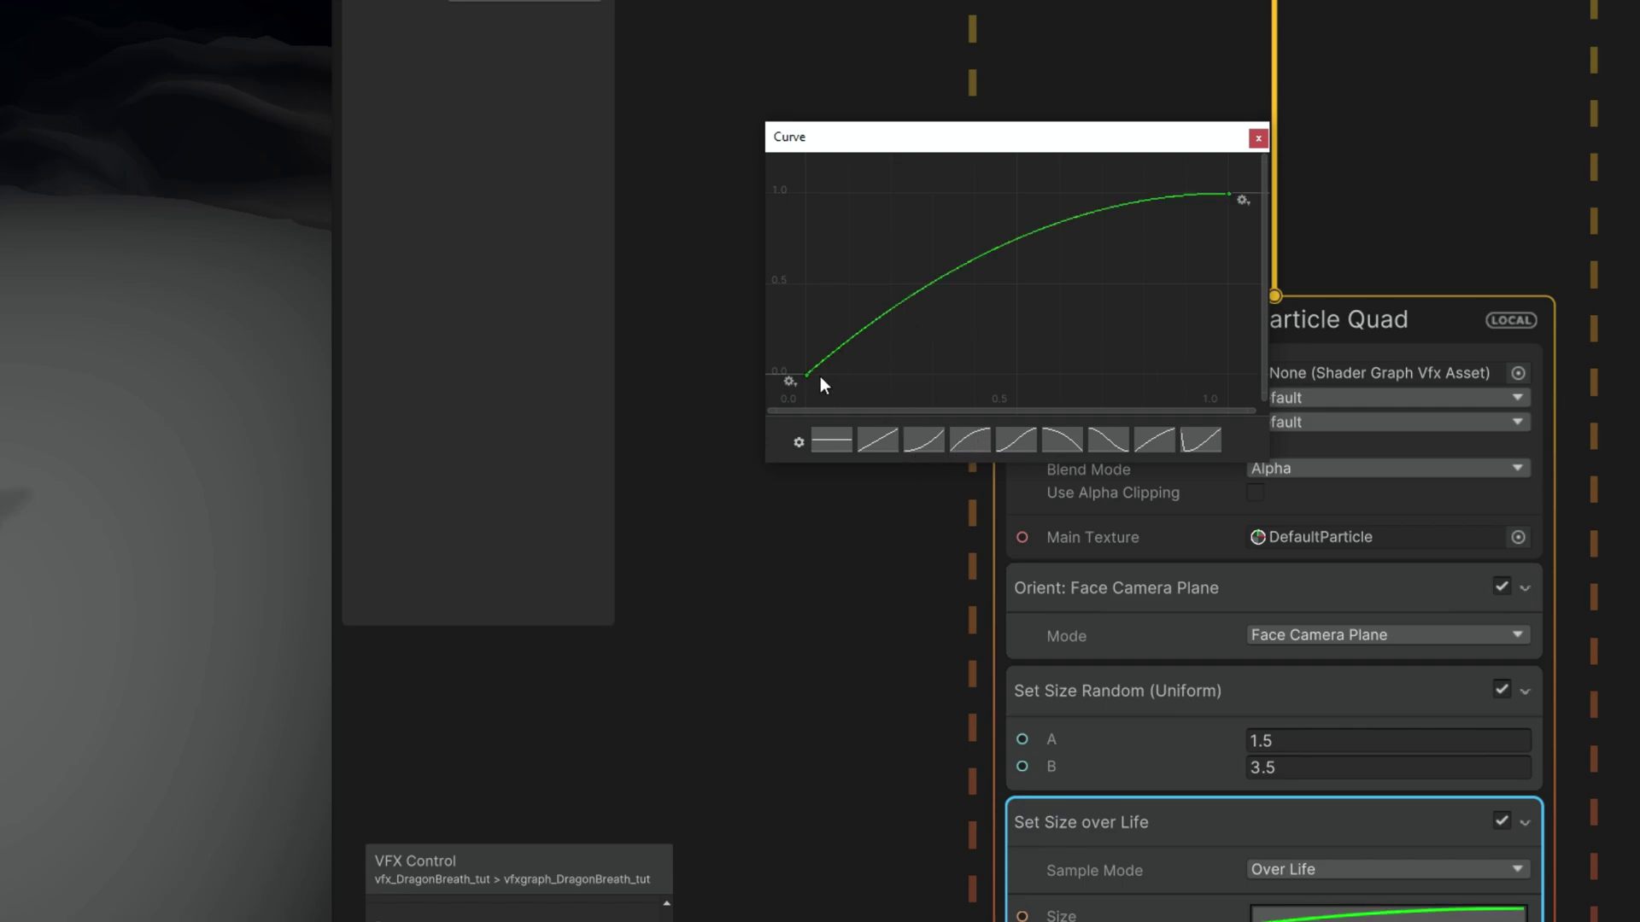
pyautogui.moveTo(807, 376); pyautogui.dragTo(911, 282)
pyautogui.click(1258, 139)
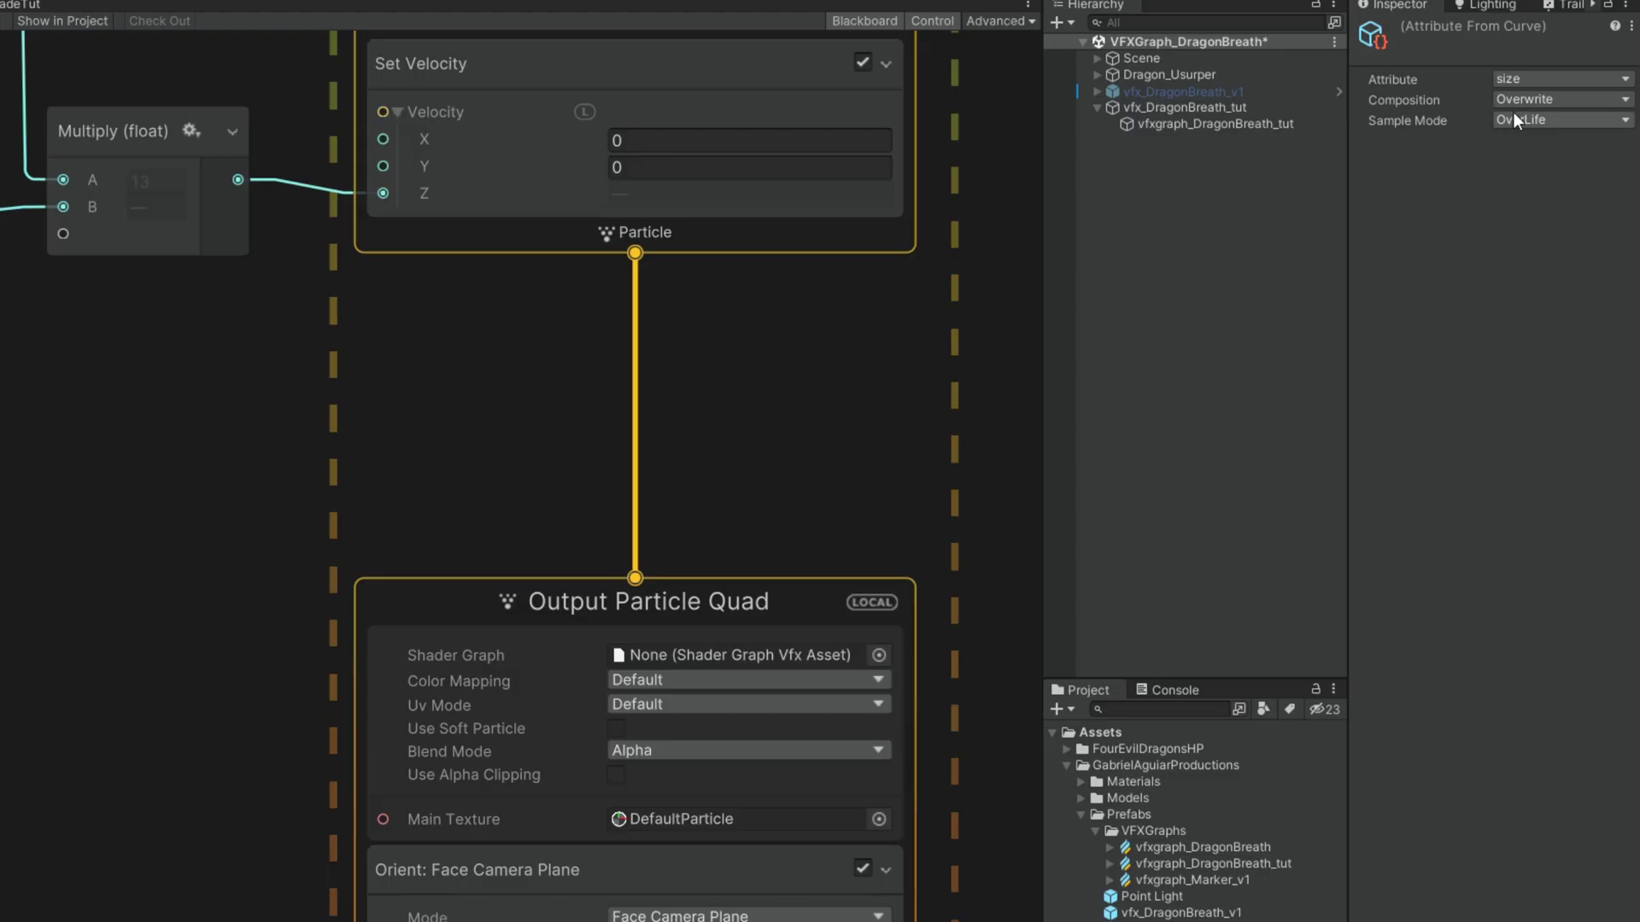
pyautogui.click(1529, 100)
pyautogui.click(1524, 165)
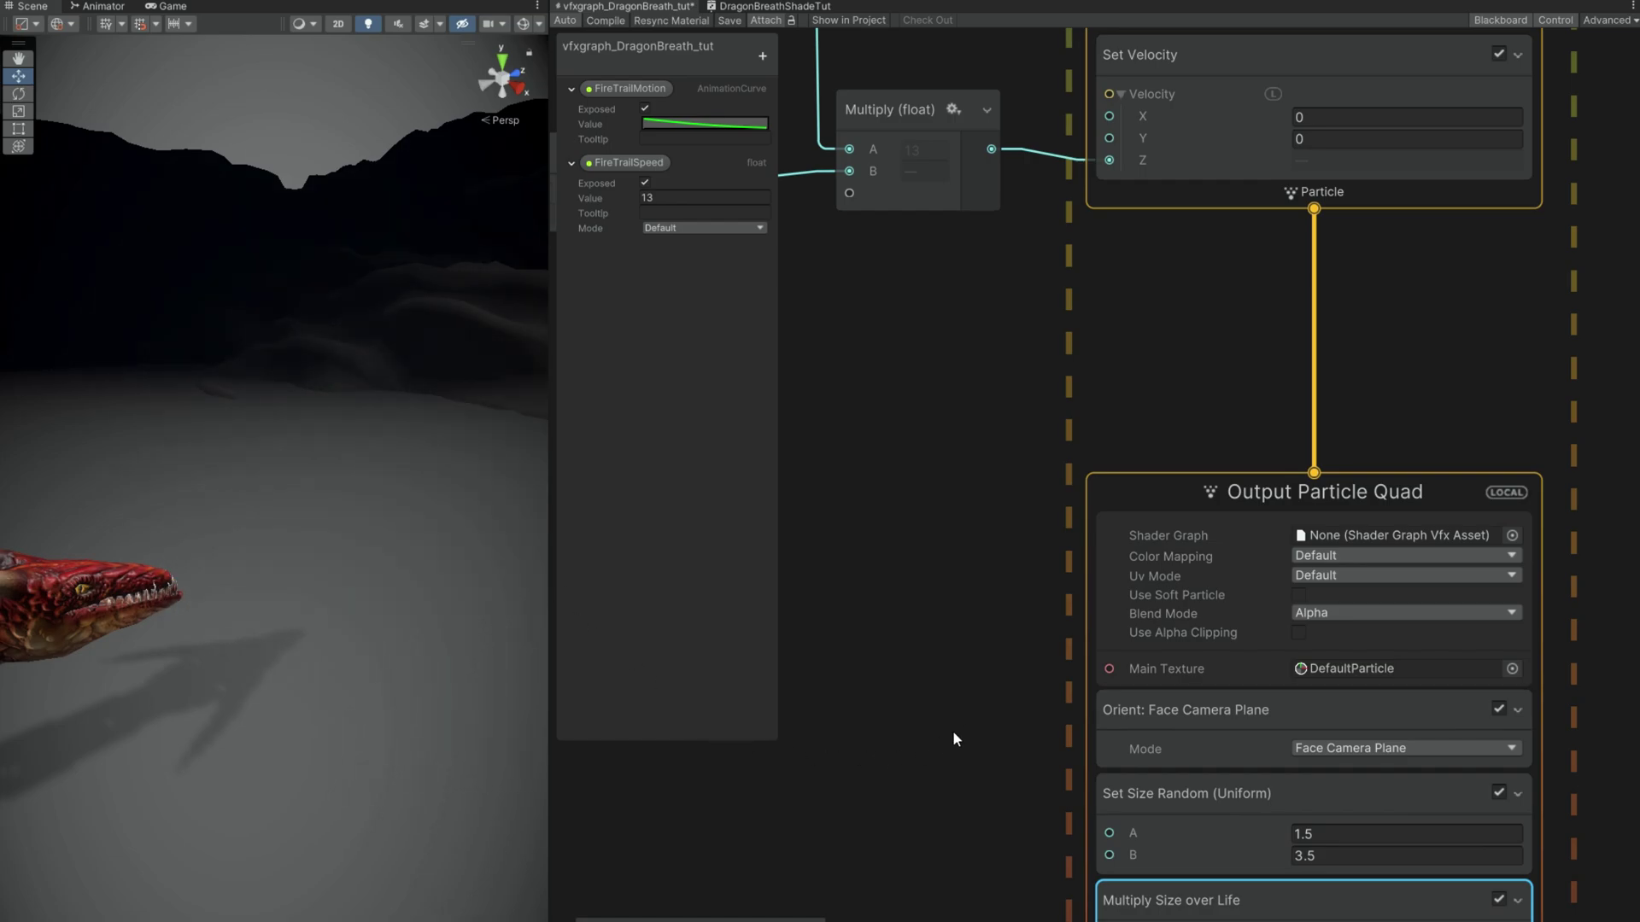
# Step: Assign the DragonBreathShadeTut shader graph to Output Particle Quad and use Default-Particle as its Main Tex
pyautogui.click(1513, 535)
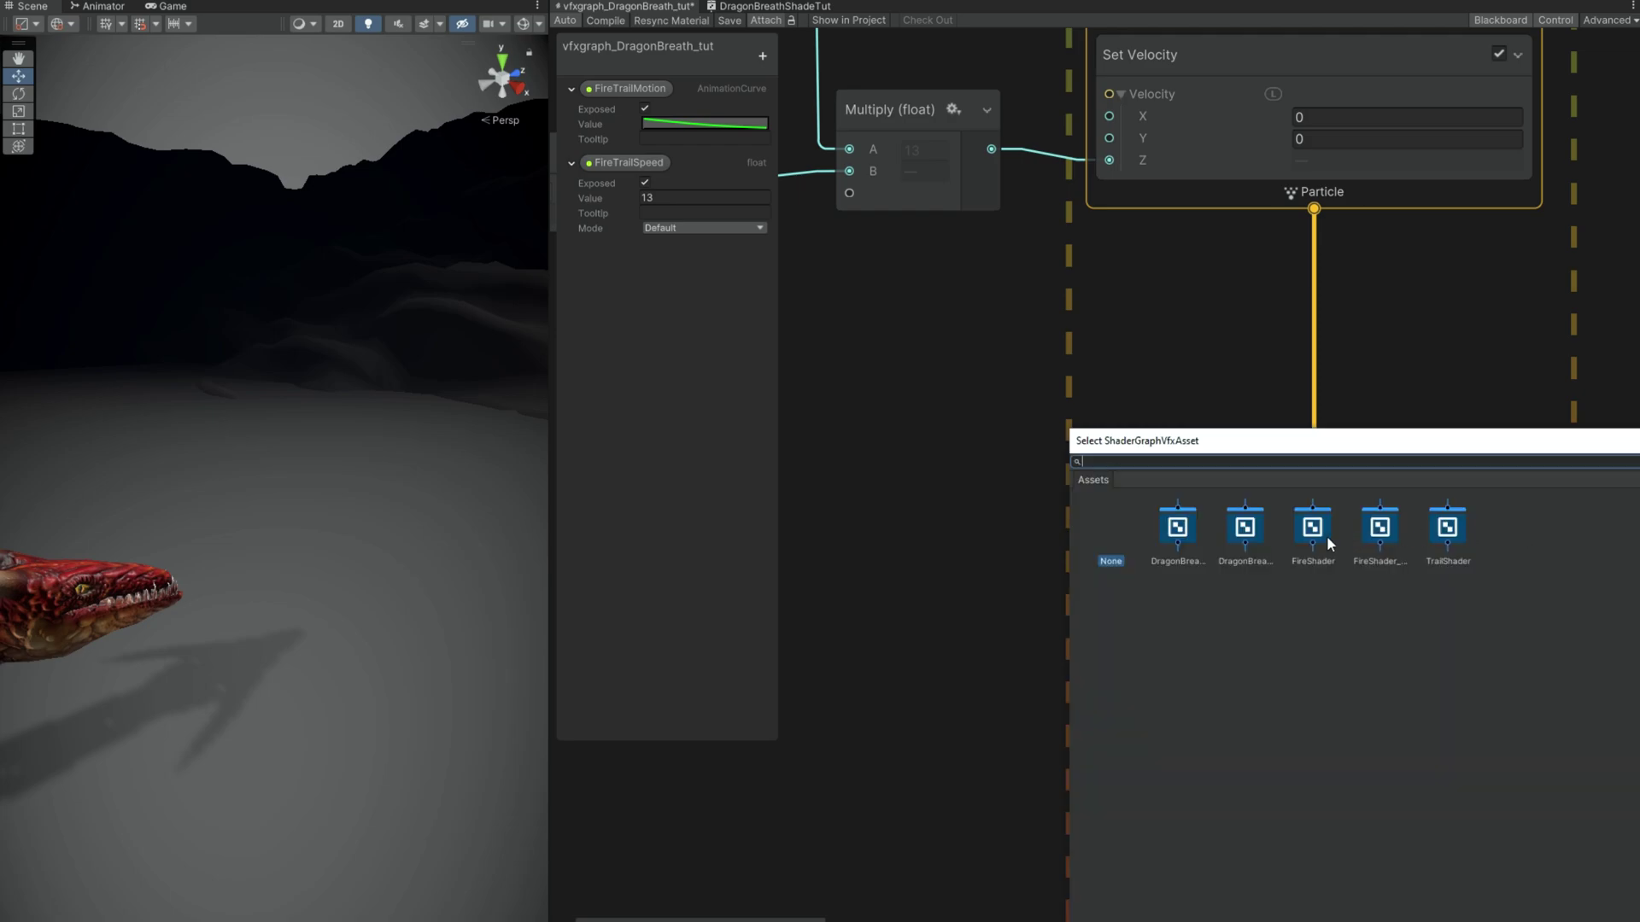
pyautogui.click(1248, 537)
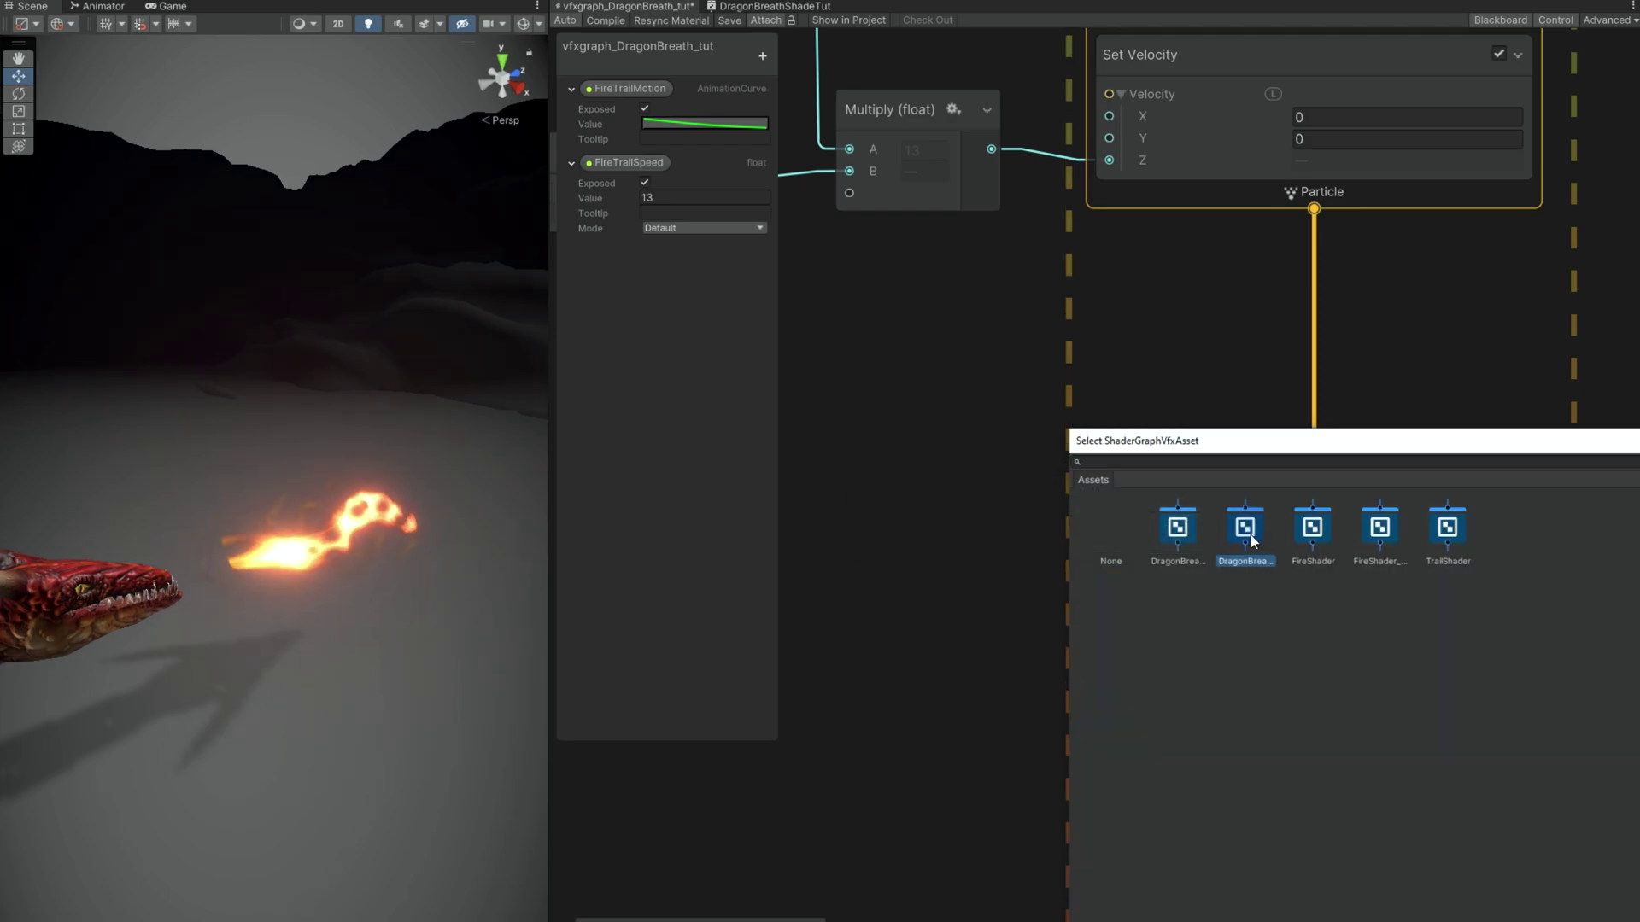
pyautogui.doubleClick(1250, 540)
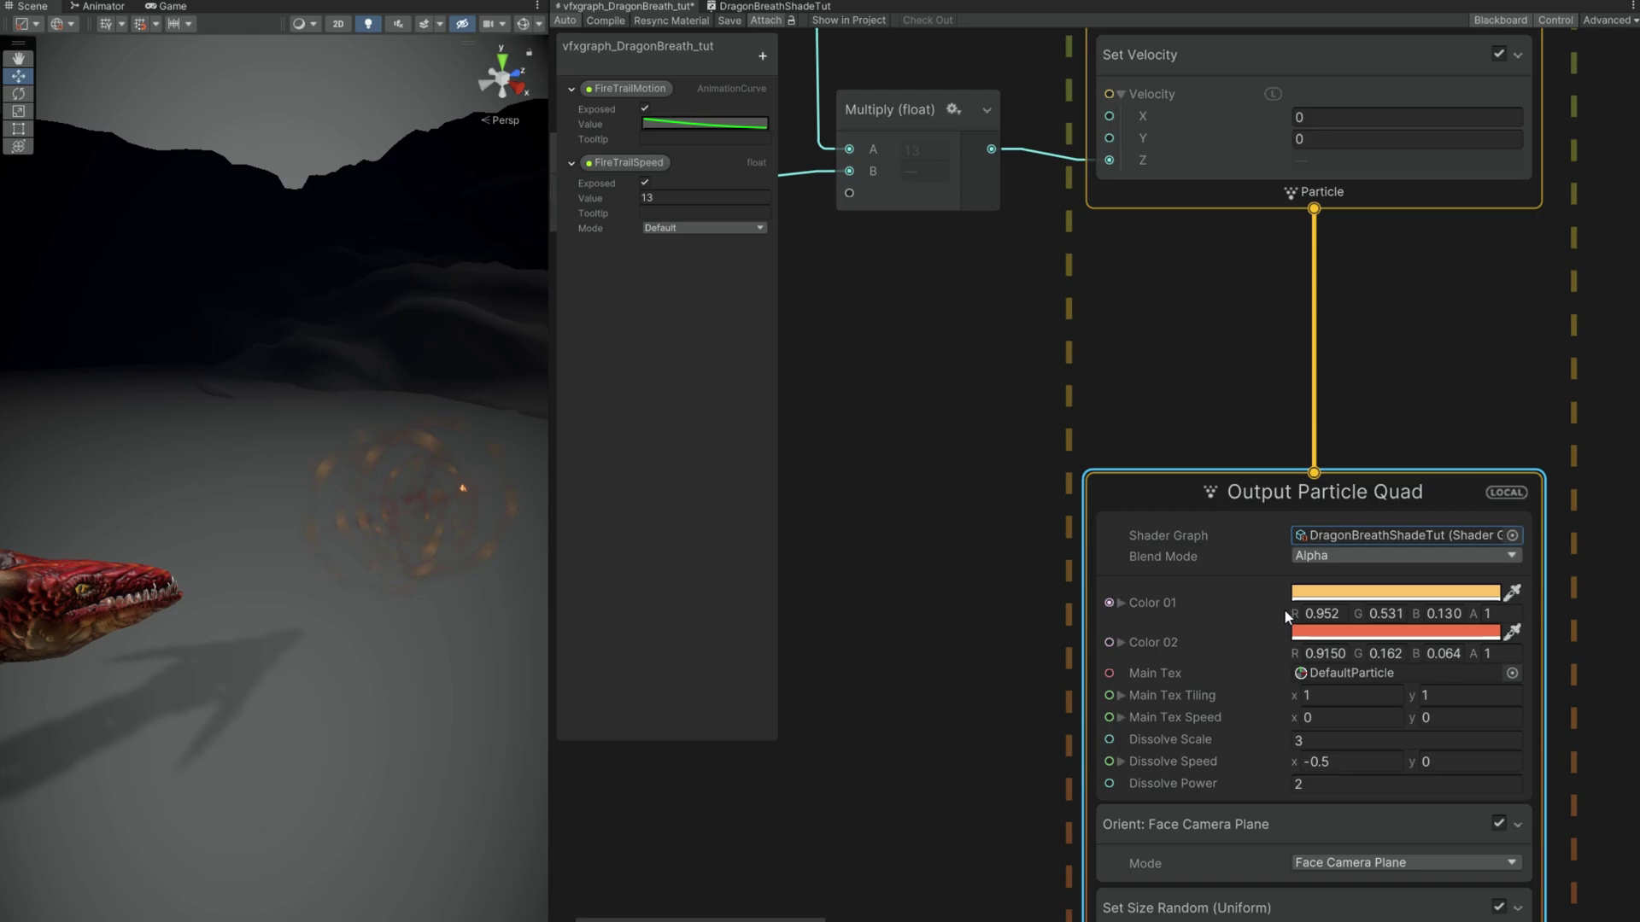
pyautogui.click(1512, 674)
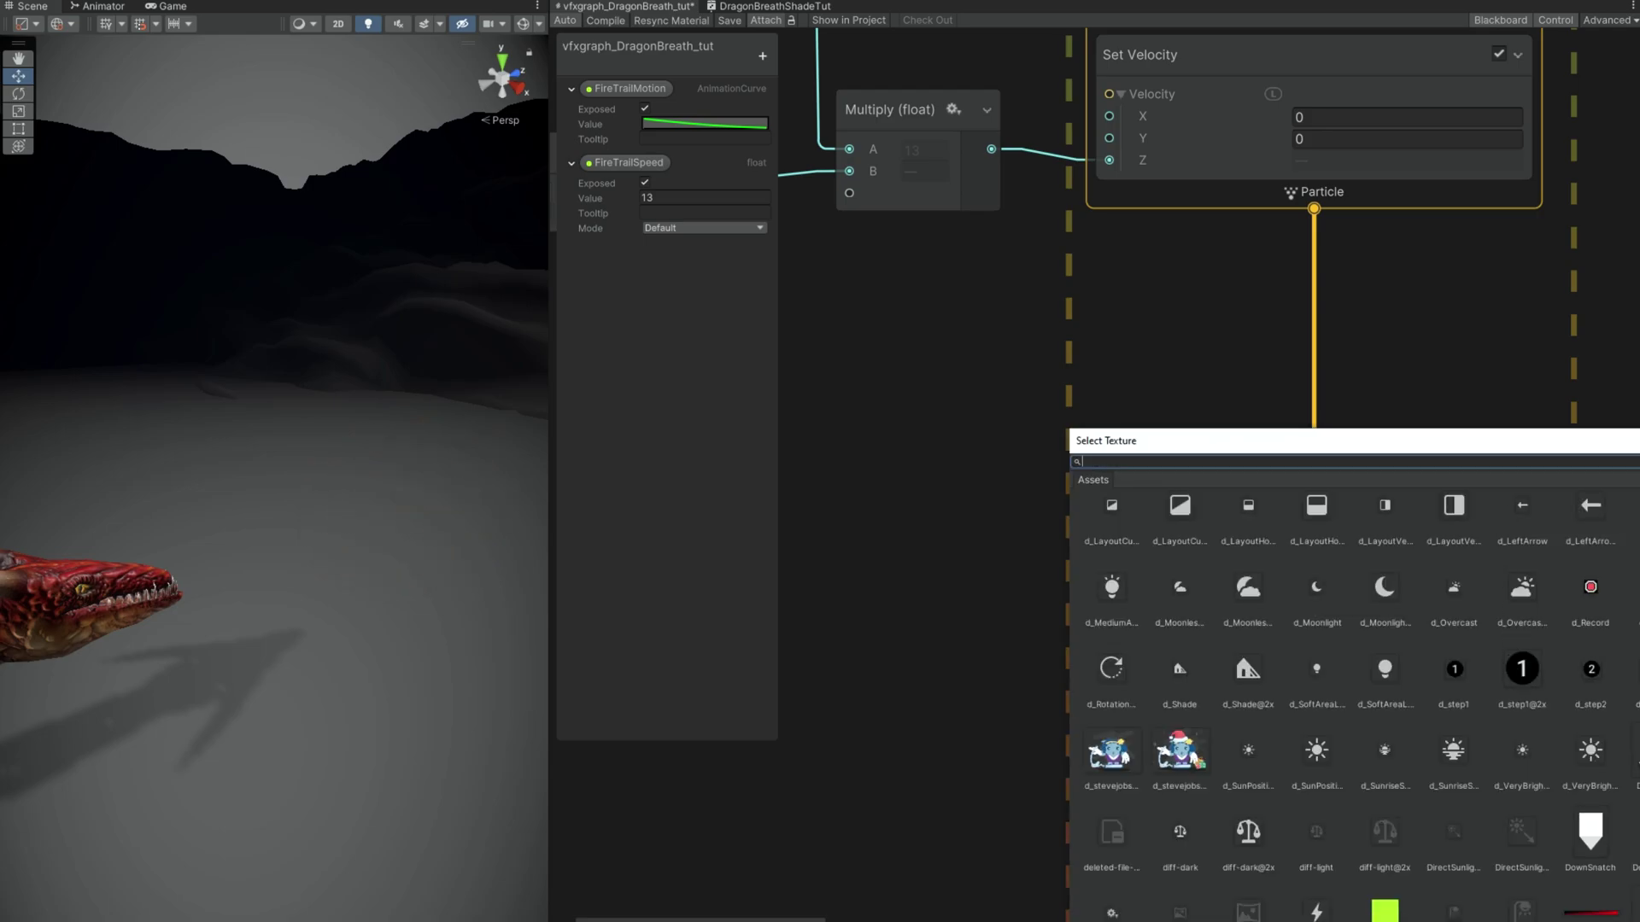
pyautogui.click(1392, 609)
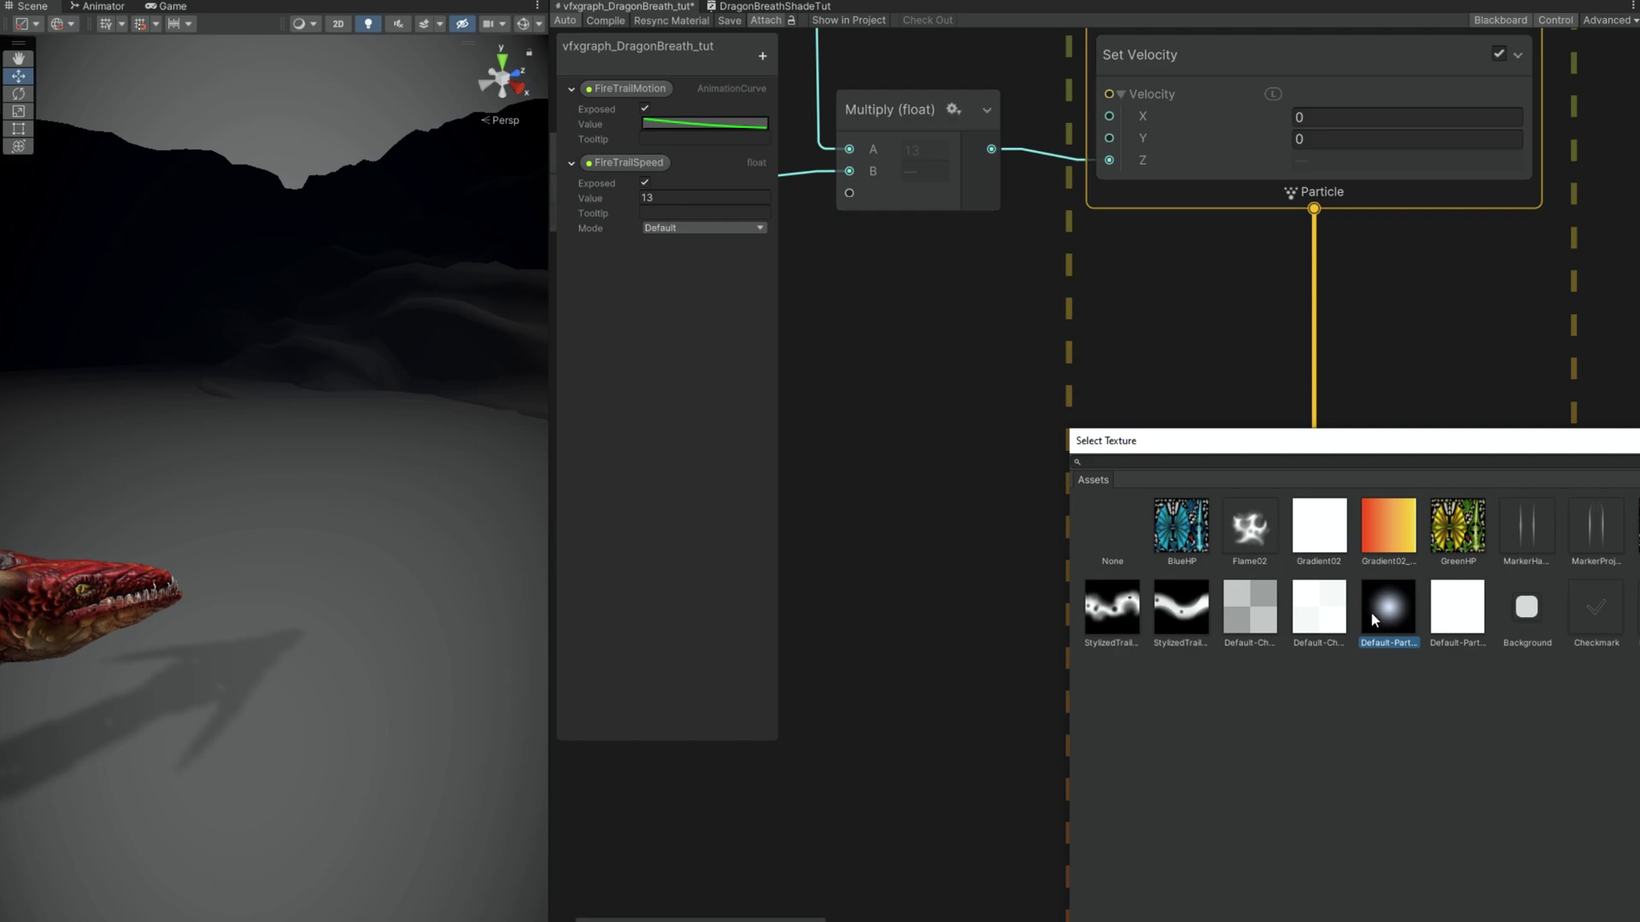
pyautogui.click(915, 793)
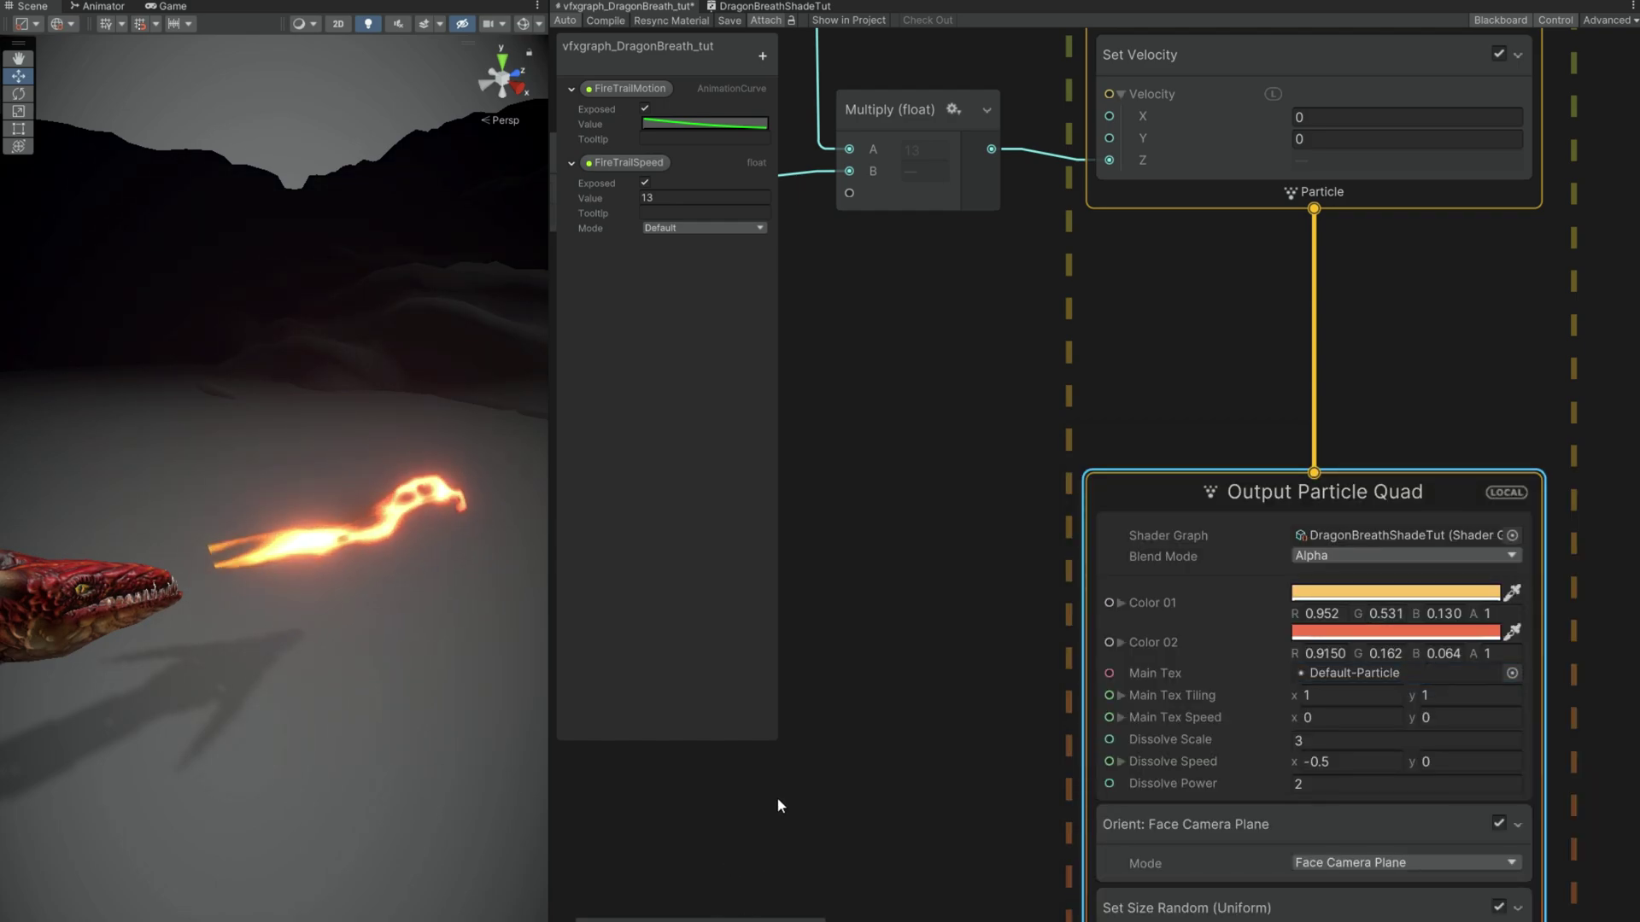
# Step: Add a Sample Gradient node in the empty area beside Output Particle Quad, level with its color inputs
pyautogui.moveTo(849, 761); pyautogui.dragTo(894, 591, button='middle')
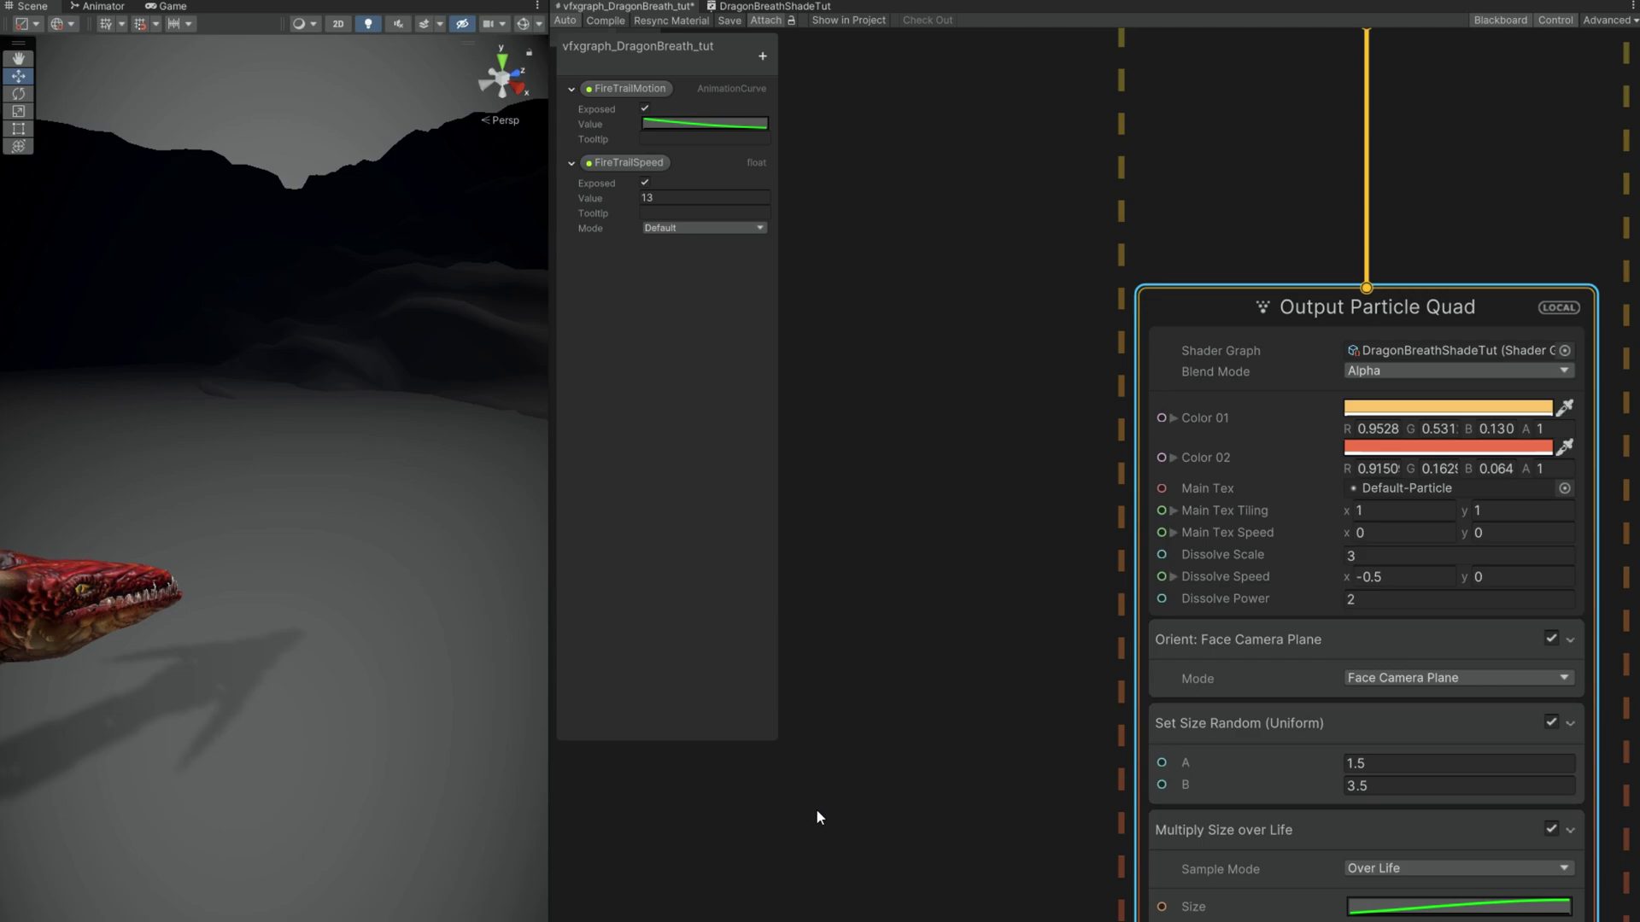
pyautogui.moveTo(816, 812); pyautogui.dragTo(1077, 680, button='middle')
pyautogui.press('space')
pyautogui.write('sample gr')
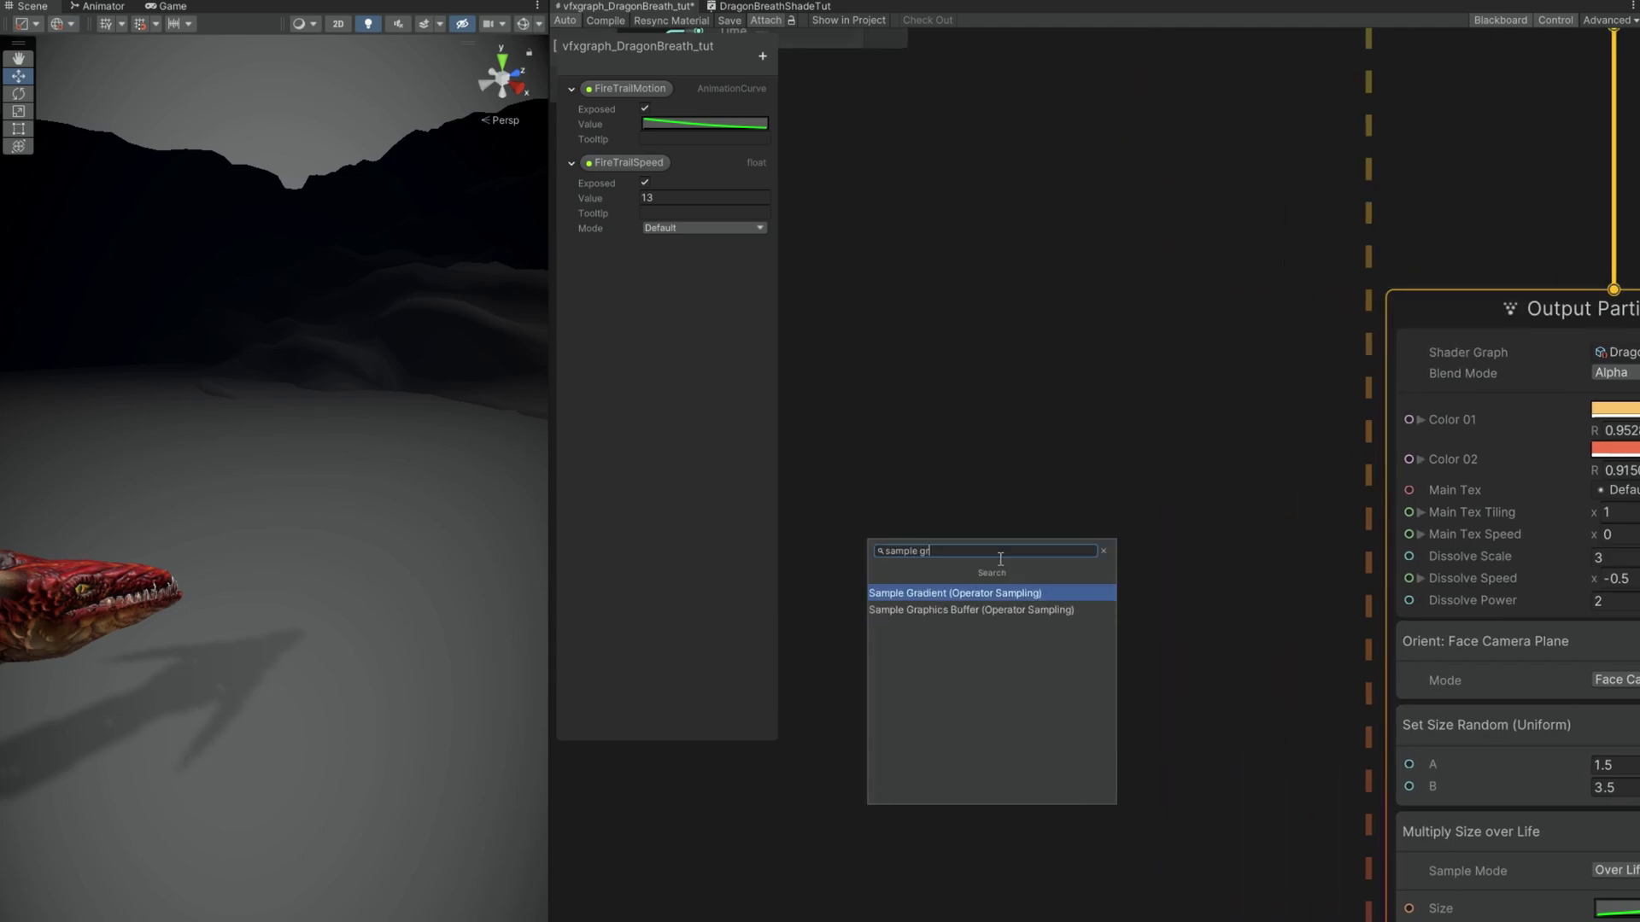
pyautogui.write('ad')
pyautogui.press('Return')
pyautogui.moveTo(1080, 592); pyautogui.dragTo(1090, 422)
# Step: Add an Age Over Lifetime node beside Sample Gradient and connect it to the gradient's Time input
pyautogui.press('space')
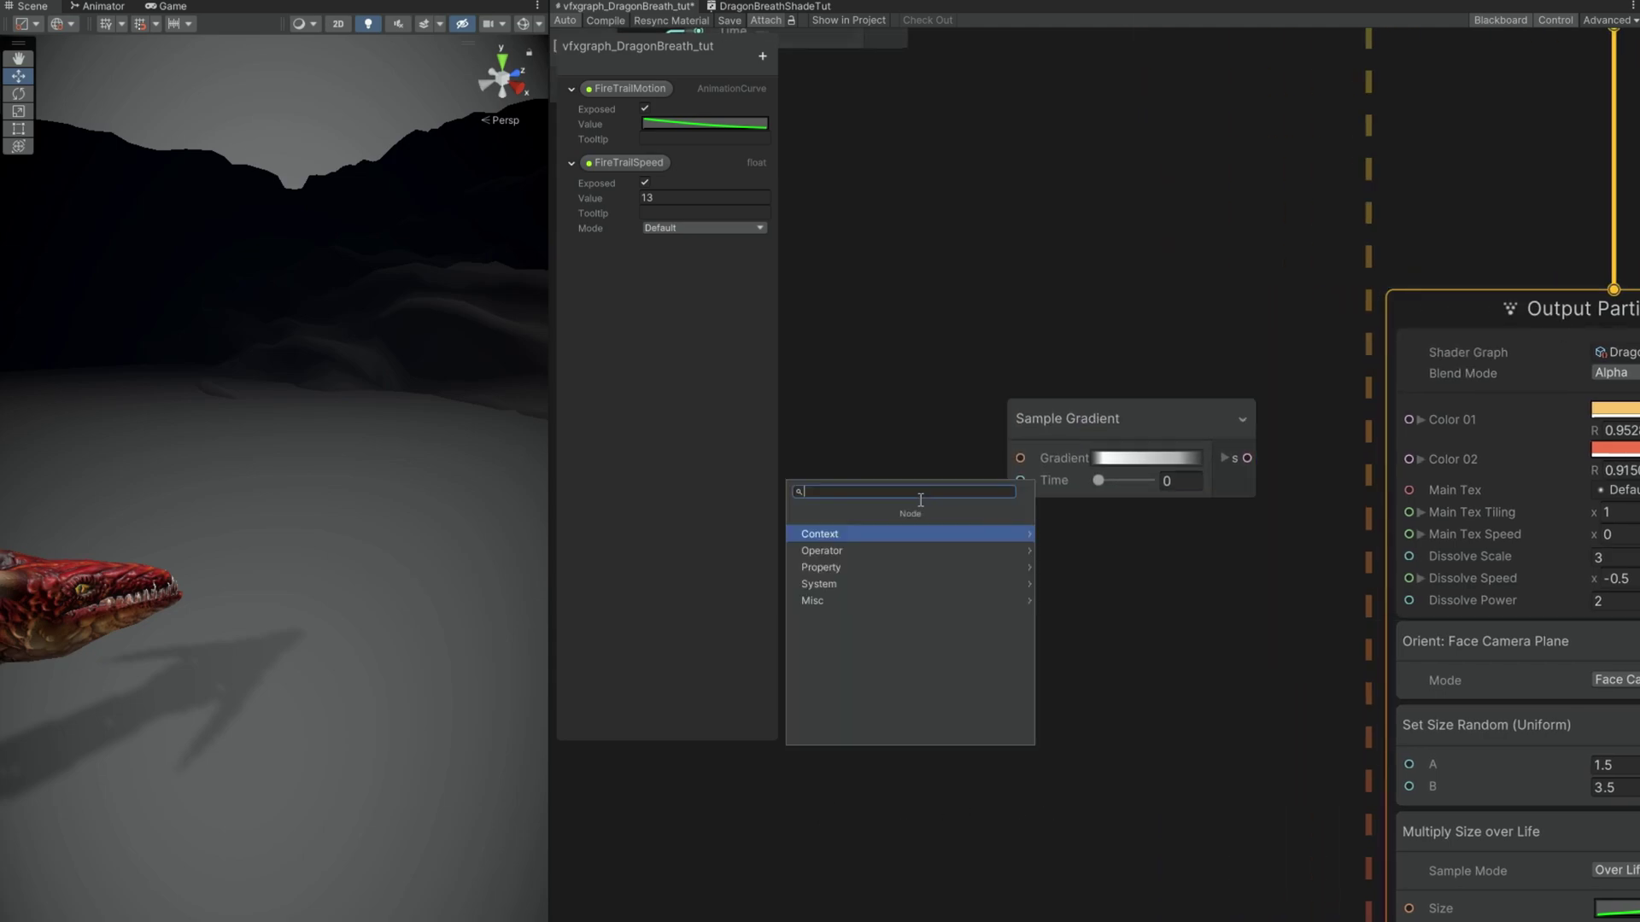
pyautogui.write('afge')
pyautogui.write('age')
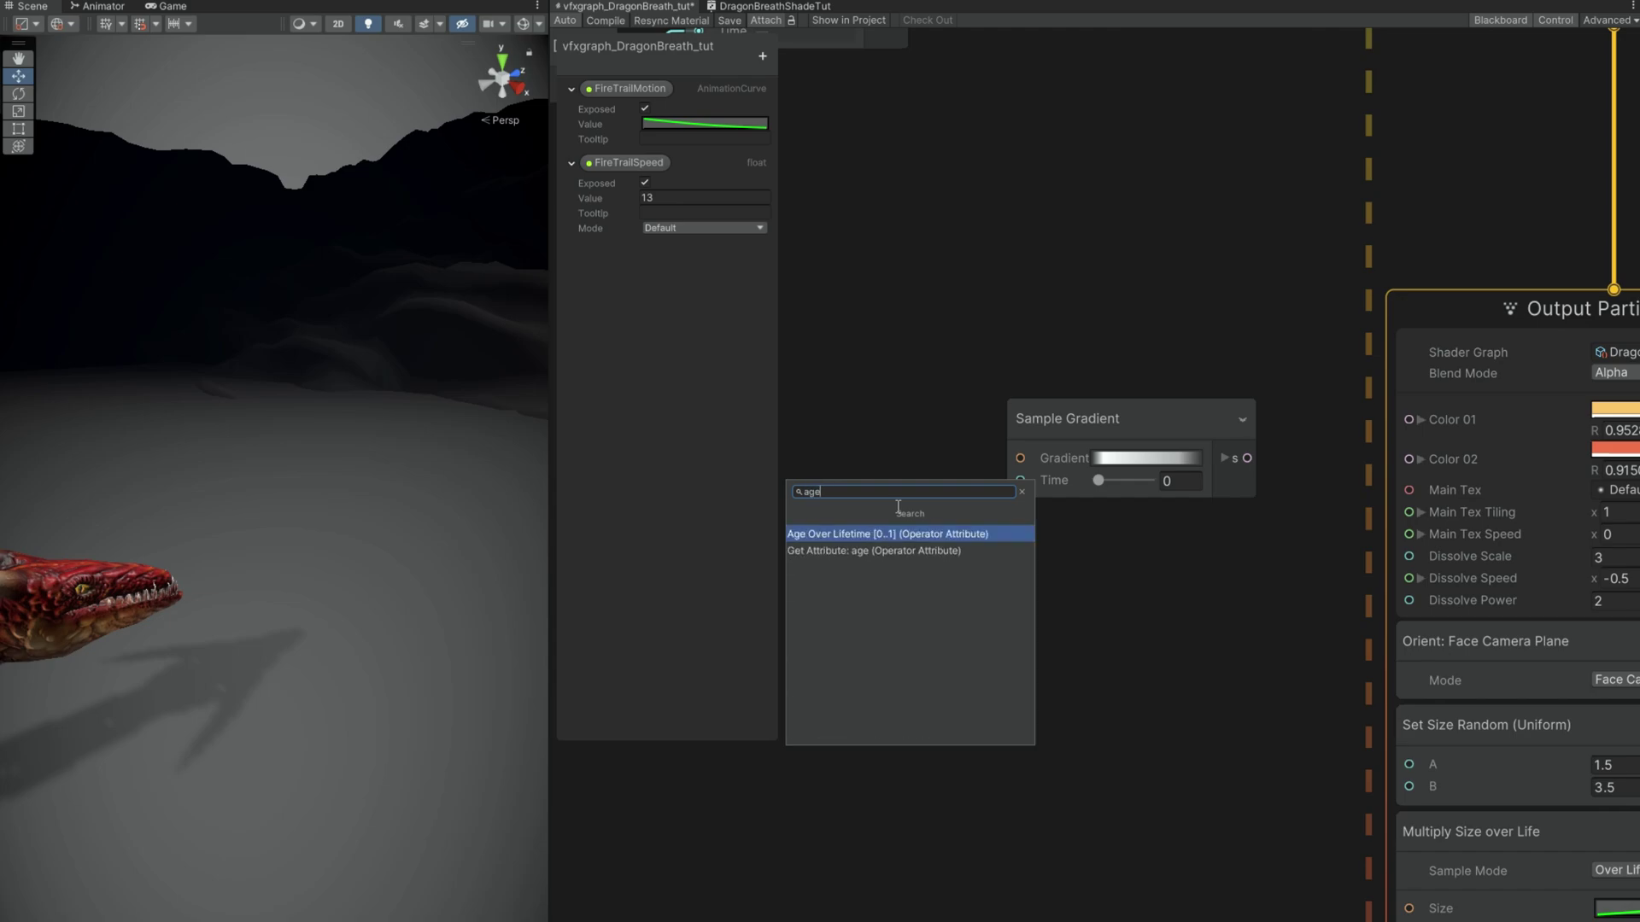
pyautogui.click(873, 533)
pyautogui.moveTo(941, 517); pyautogui.dragTo(878, 451)
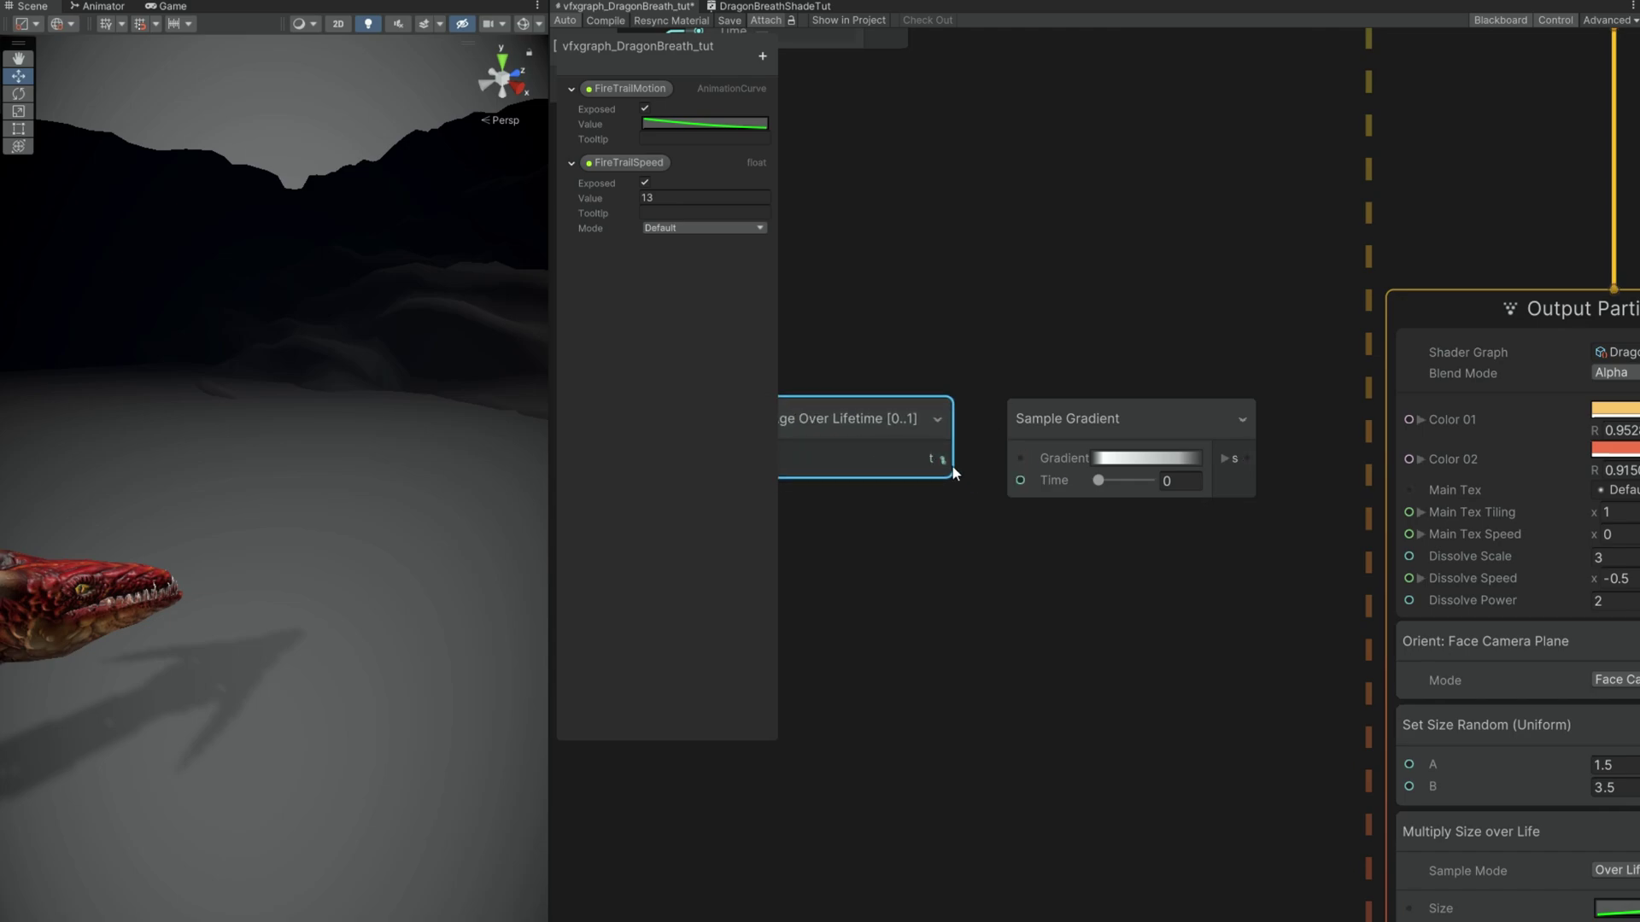
# Step: Move the Sample Gradient's first color key to about 9% and give it HSV 7, 95, 75 with intensity 8.6
pyautogui.click(1114, 458)
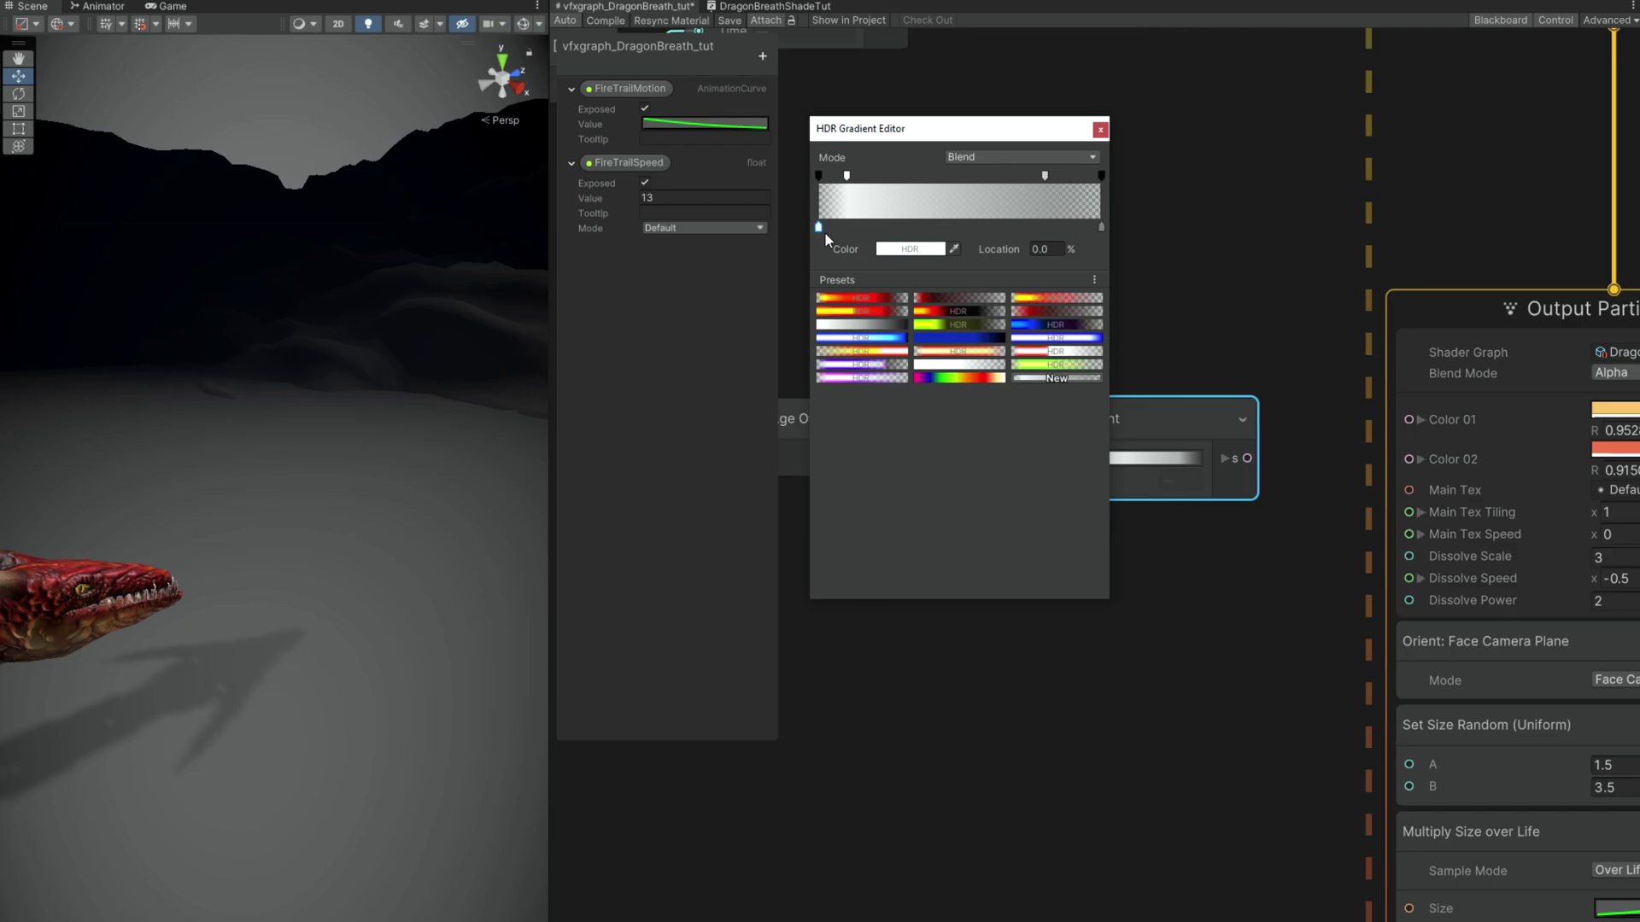
pyautogui.moveTo(823, 226); pyautogui.dragTo(849, 226)
pyautogui.click(909, 249)
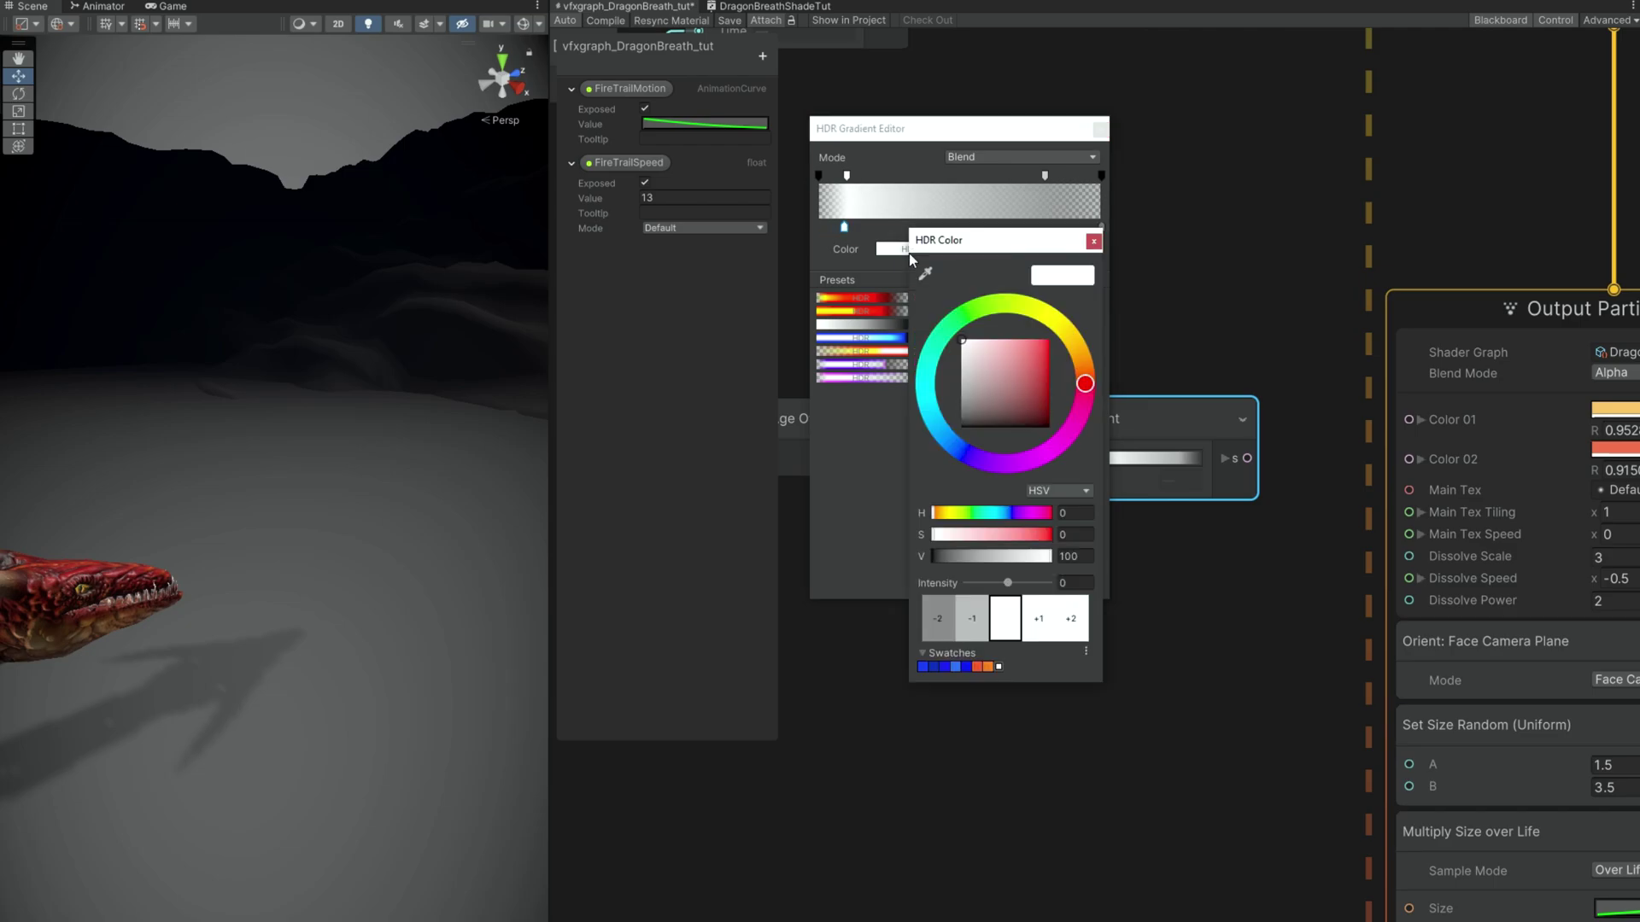
pyautogui.moveTo(956, 242); pyautogui.dragTo(968, 240)
pyautogui.click(1083, 512)
pyautogui.write('7')
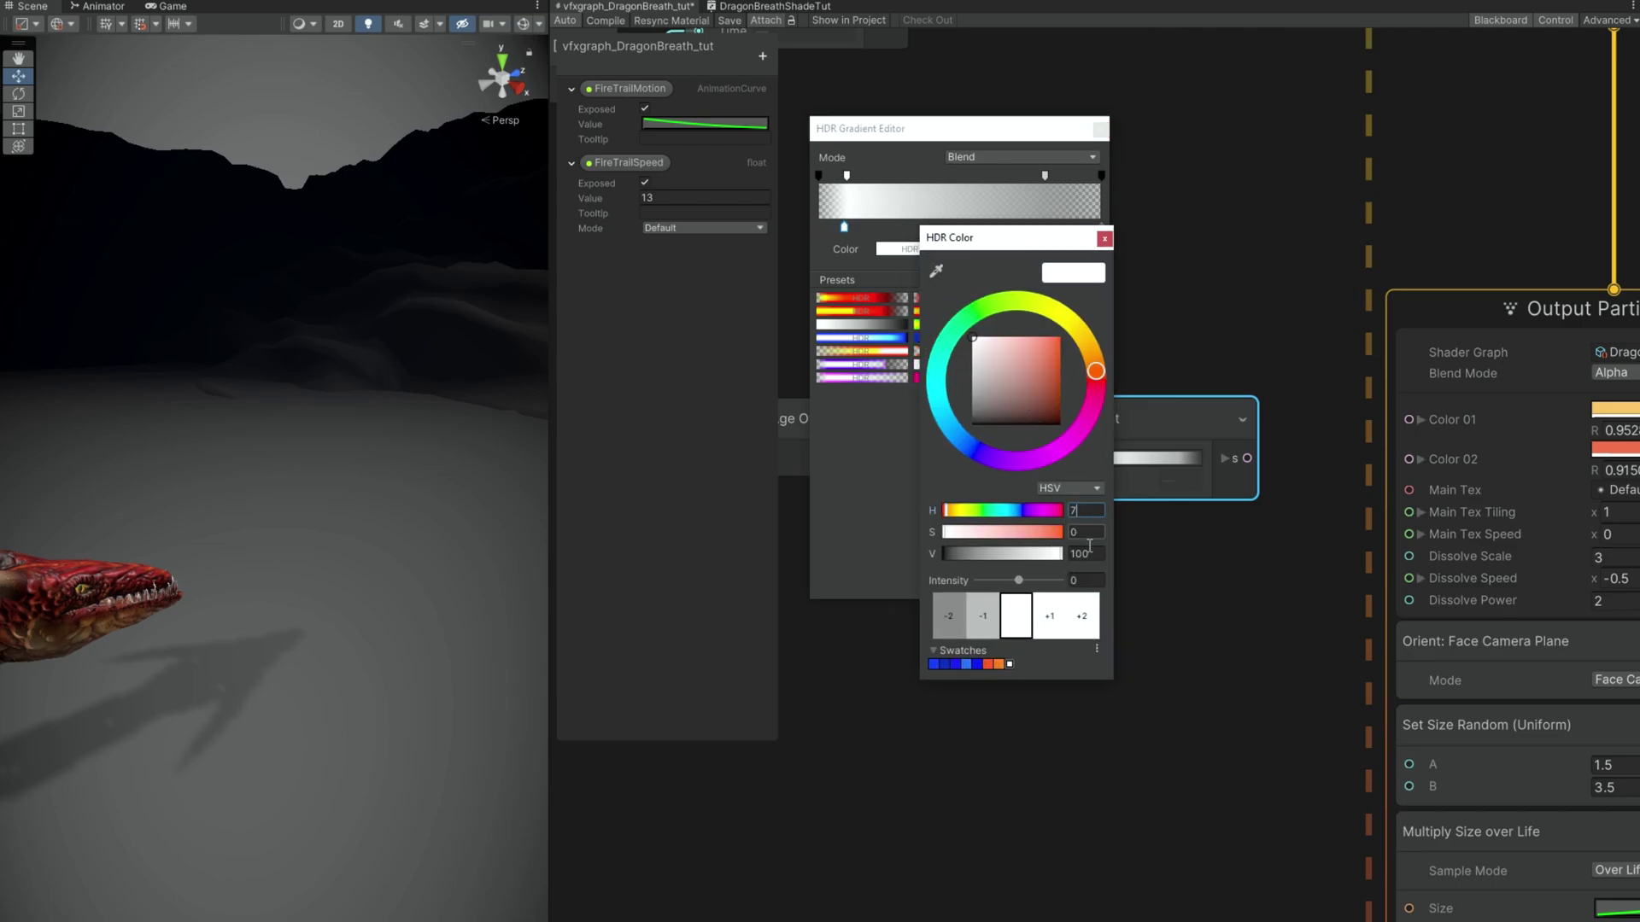
pyautogui.press('Tab')
pyautogui.write('95')
pyautogui.write('75')
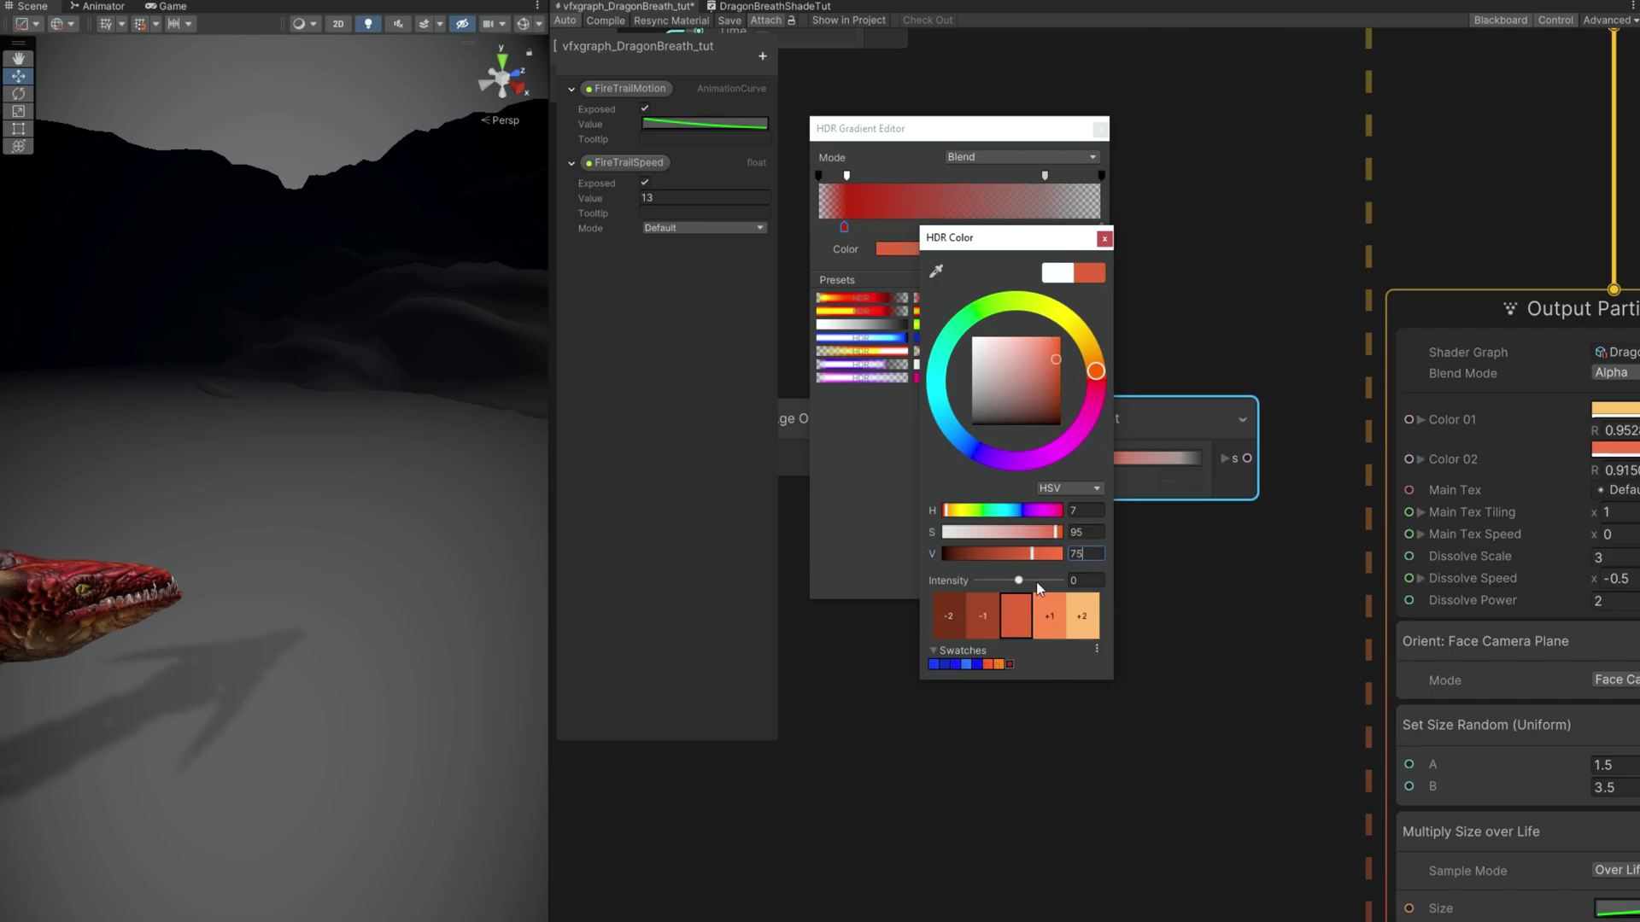
pyautogui.click(1070, 584)
pyautogui.write('8.6')
pyautogui.click(1082, 238)
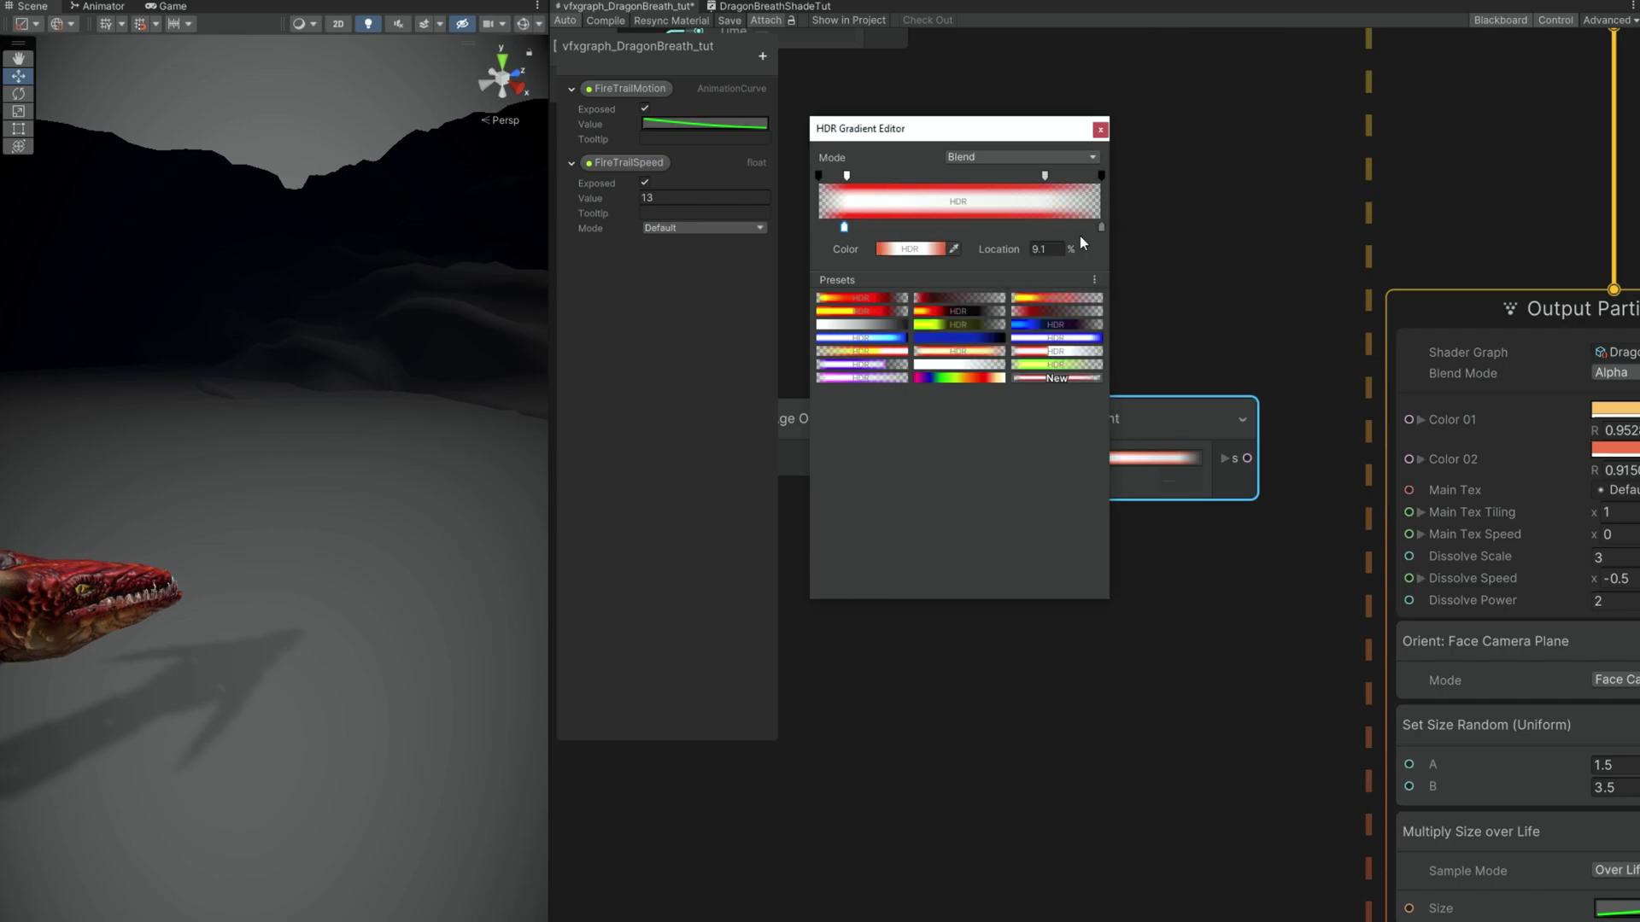
# Step: Place a second gradient color key at about 79% with HSV 25, 75, 95 and intensity 2
pyautogui.click(930, 248)
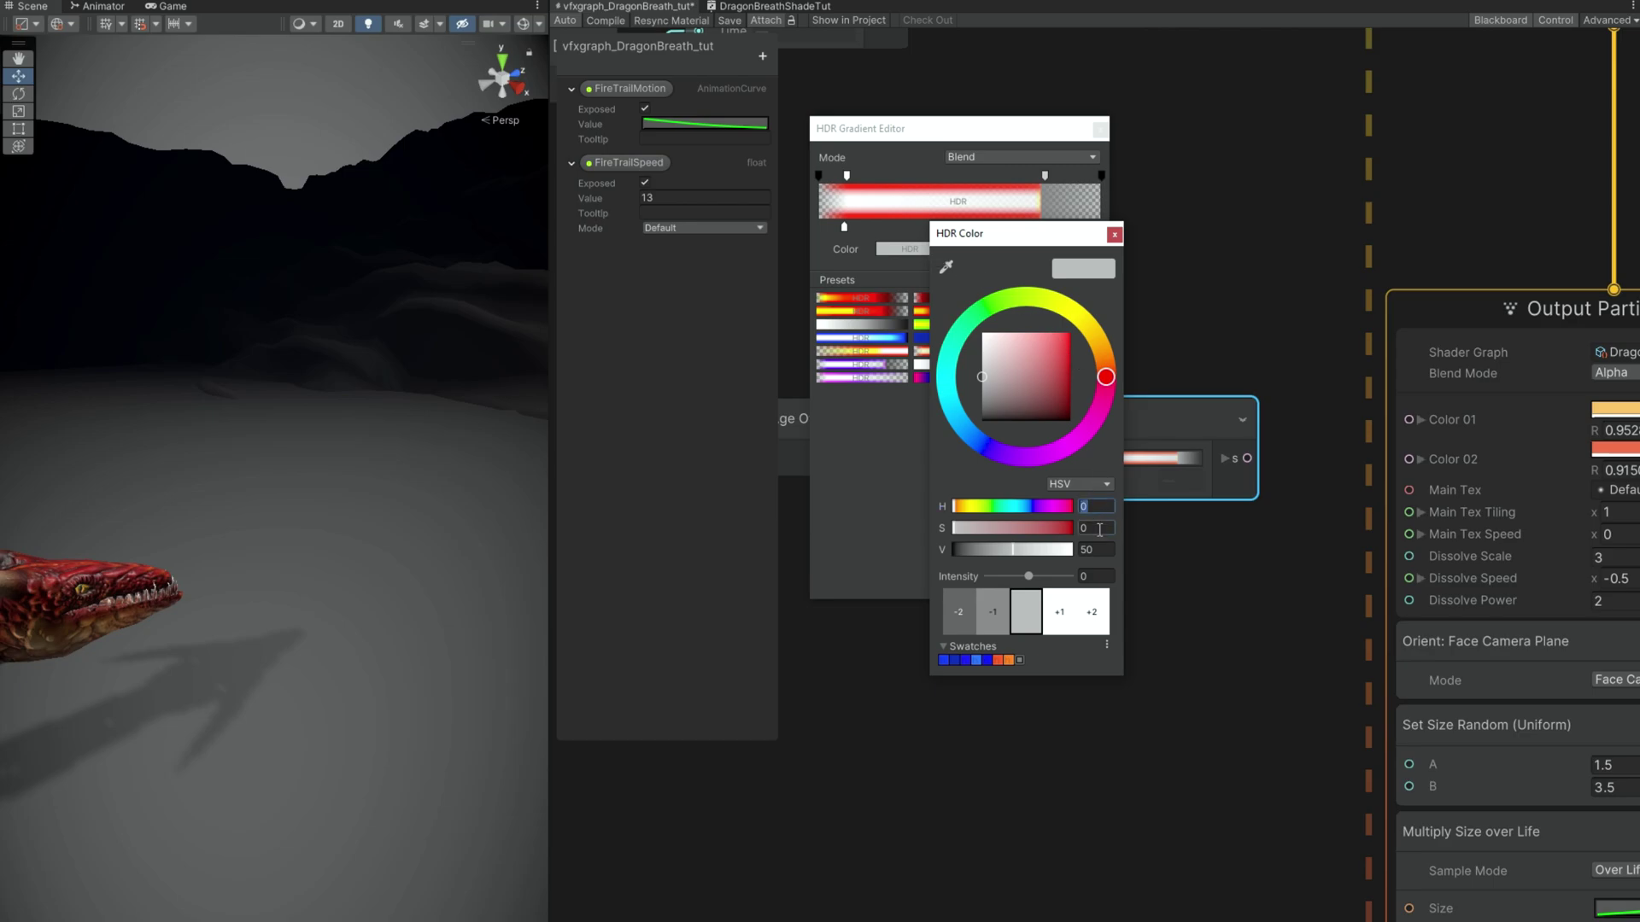
pyautogui.write('2575')
pyautogui.press('Tab')
pyautogui.write('95')
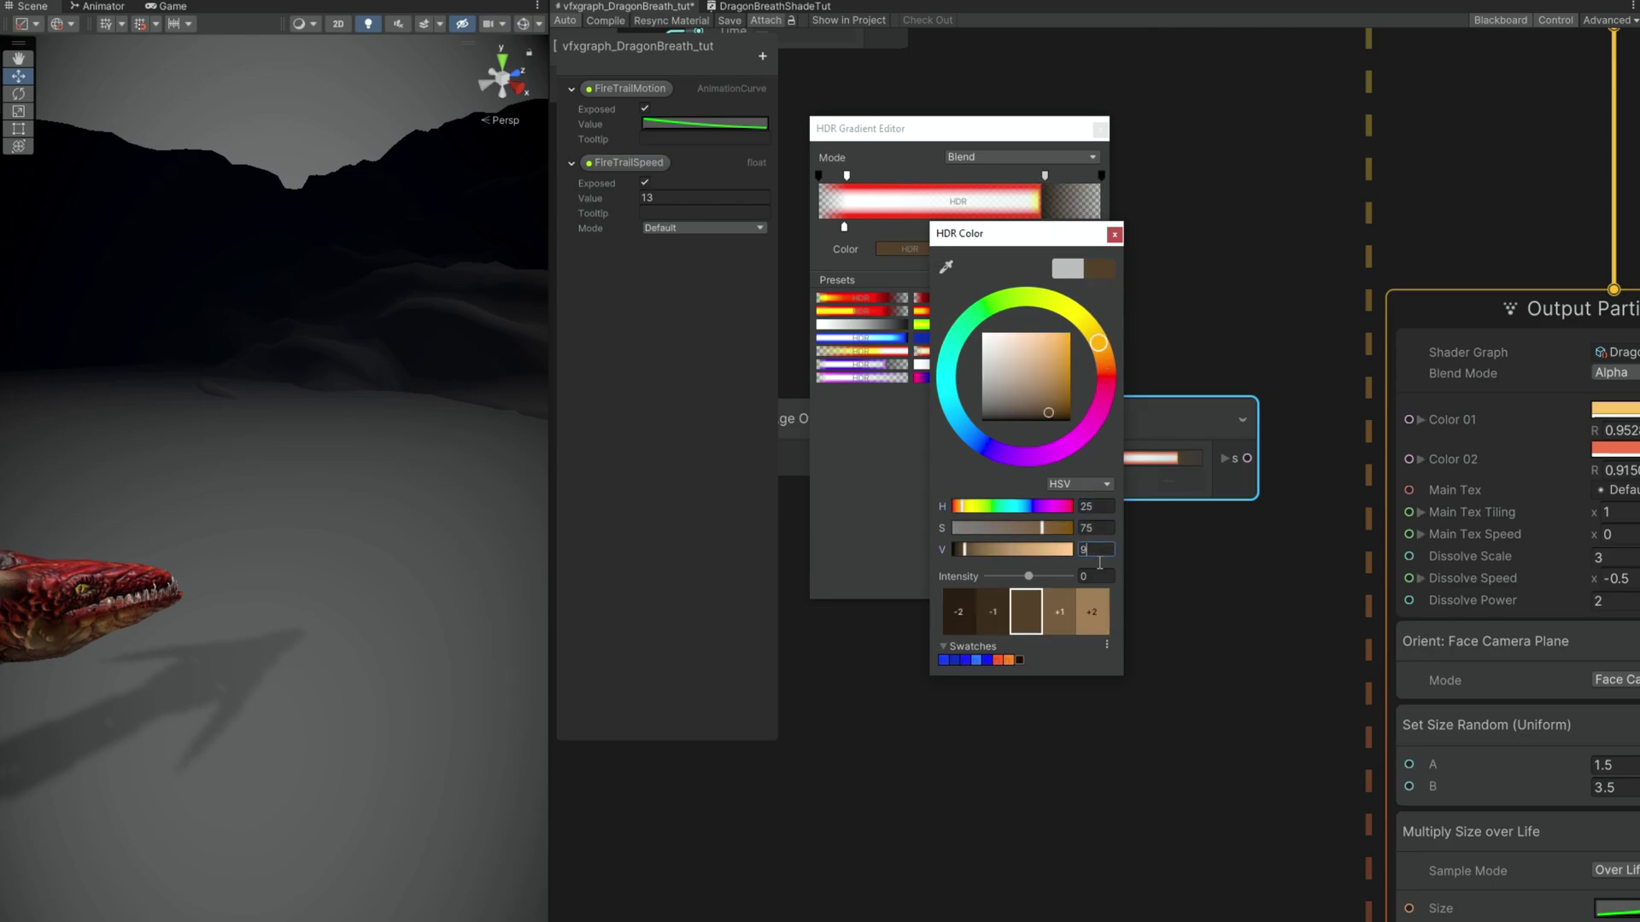
pyautogui.press('Tab')
pyautogui.write('2')
pyautogui.click(1113, 235)
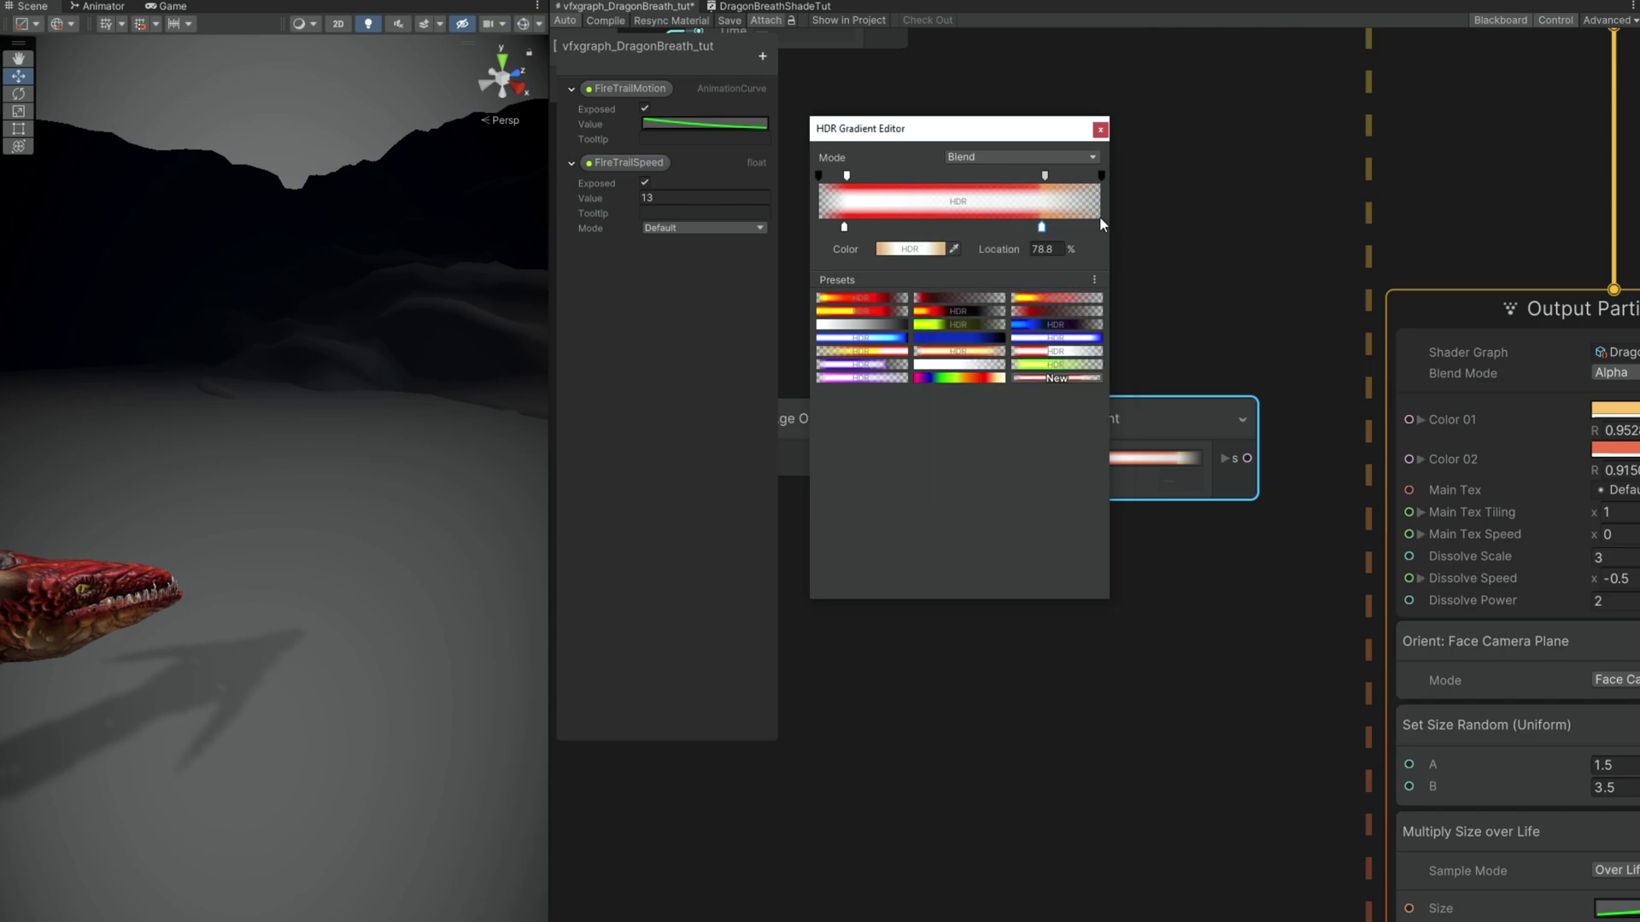
pyautogui.click(1044, 175)
# Step: Connect the Sample Gradient output to both Color 01 and Color 02 of Output Particle Quad
pyautogui.moveTo(1291, 311); pyautogui.dragTo(1146, 306, button='middle')
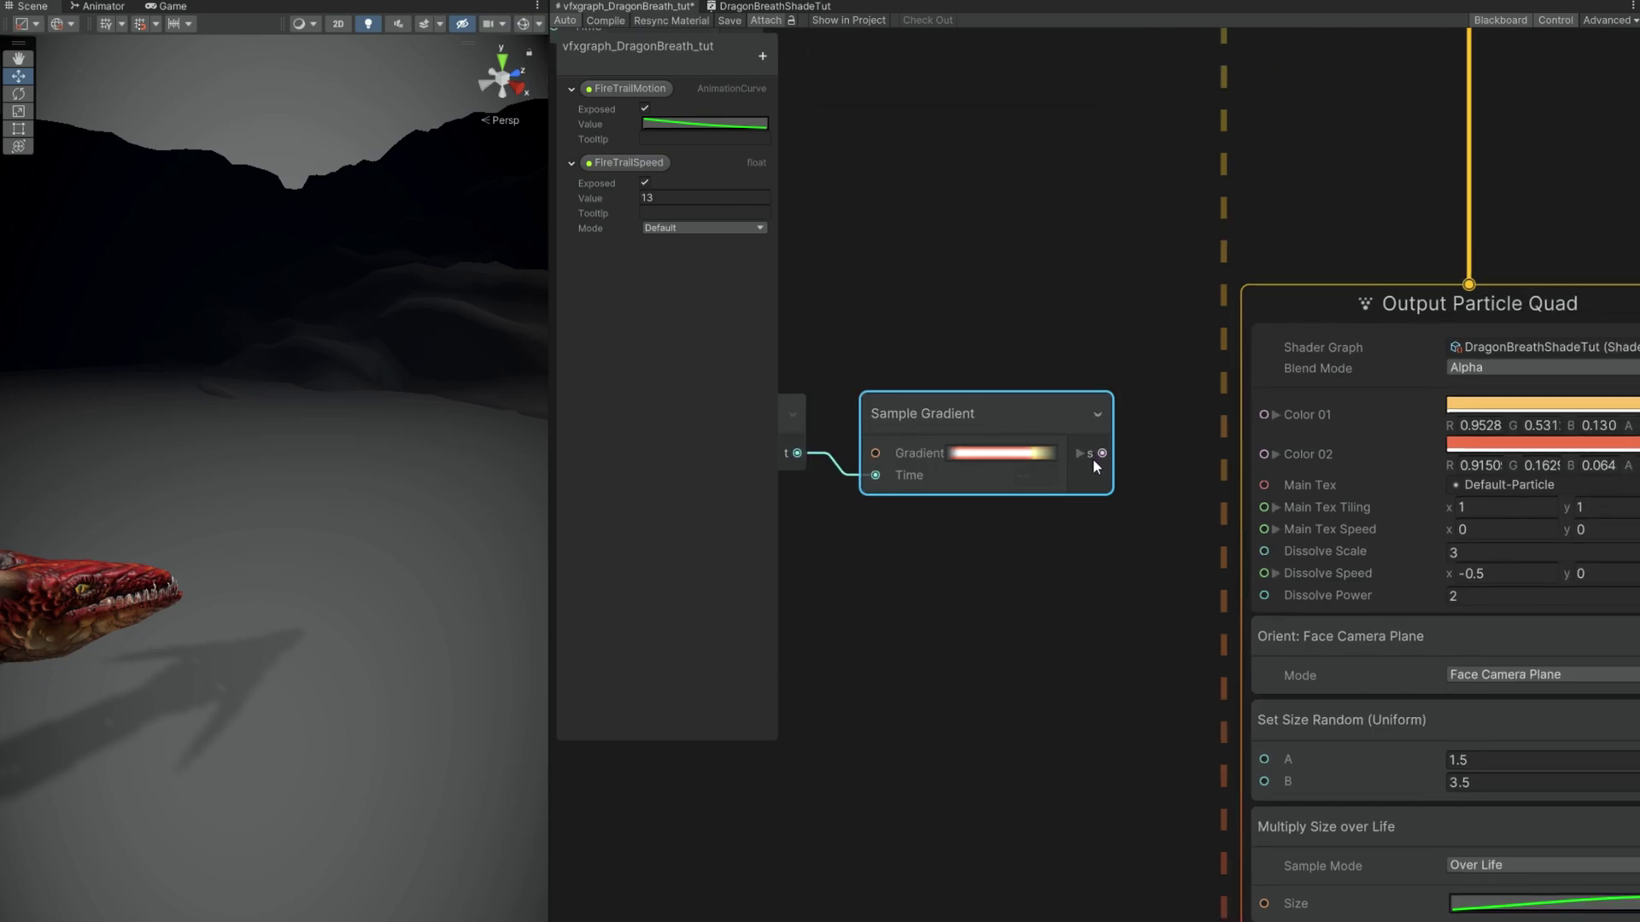
pyautogui.moveTo(1102, 454); pyautogui.dragTo(1264, 414)
pyautogui.moveTo(1103, 454); pyautogui.dragTo(1264, 454)
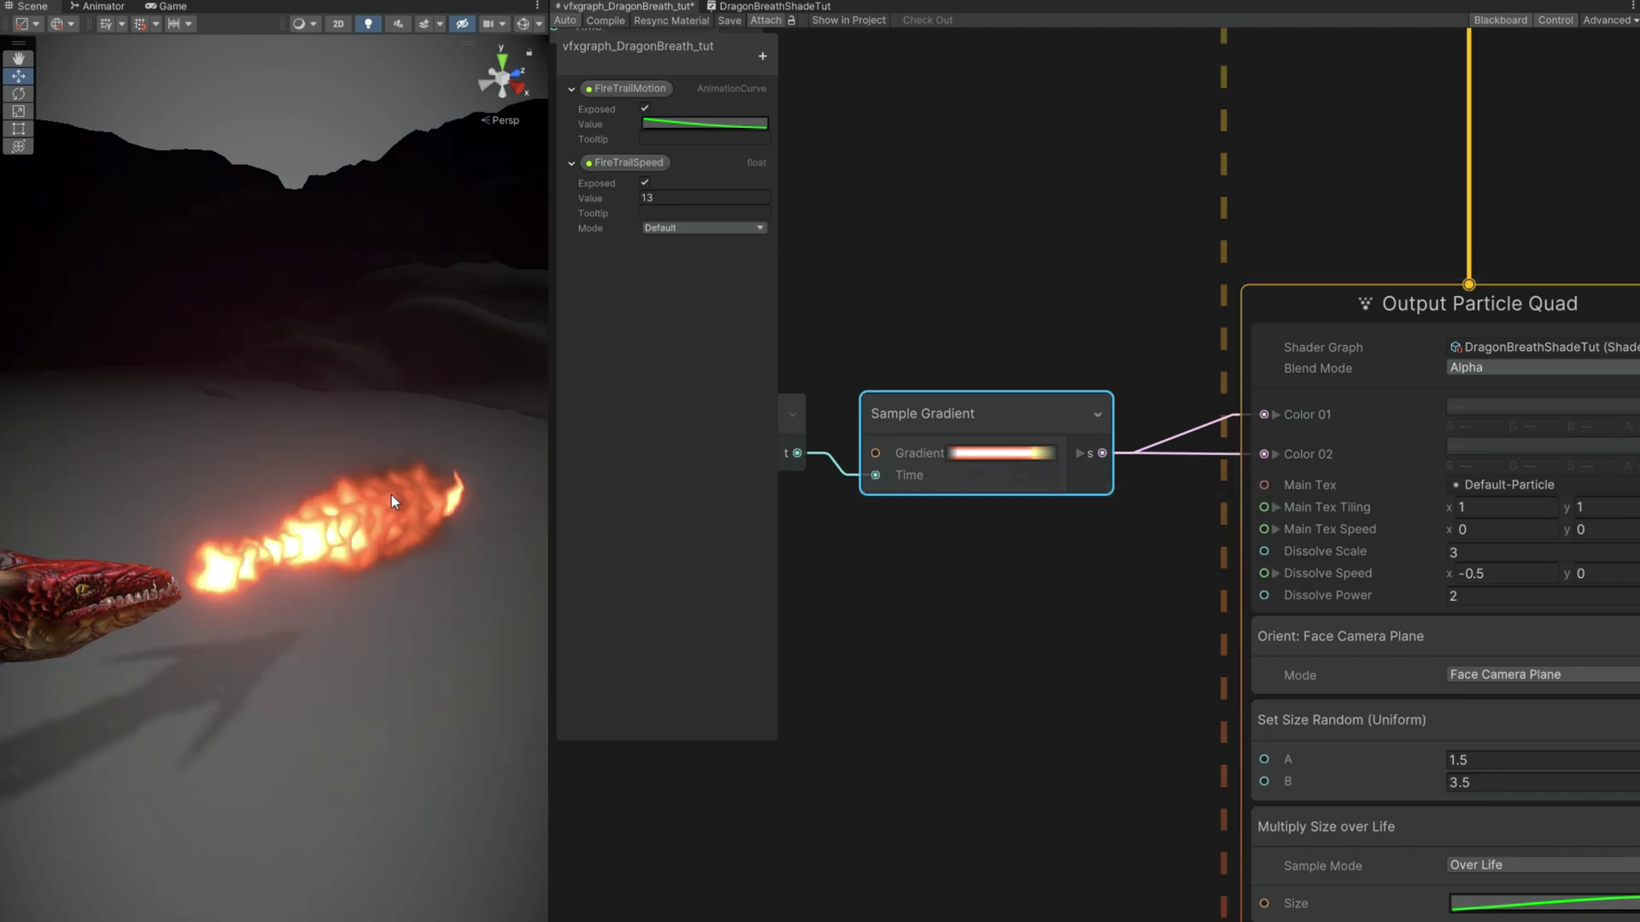
# Step: Delete the property node feeding the velocity Multiply node and set its A input to 20
pyautogui.moveTo(1002, 243); pyautogui.dragTo(1114, 742, button='middle')
pyautogui.click(993, 315)
pyautogui.press('Delete')
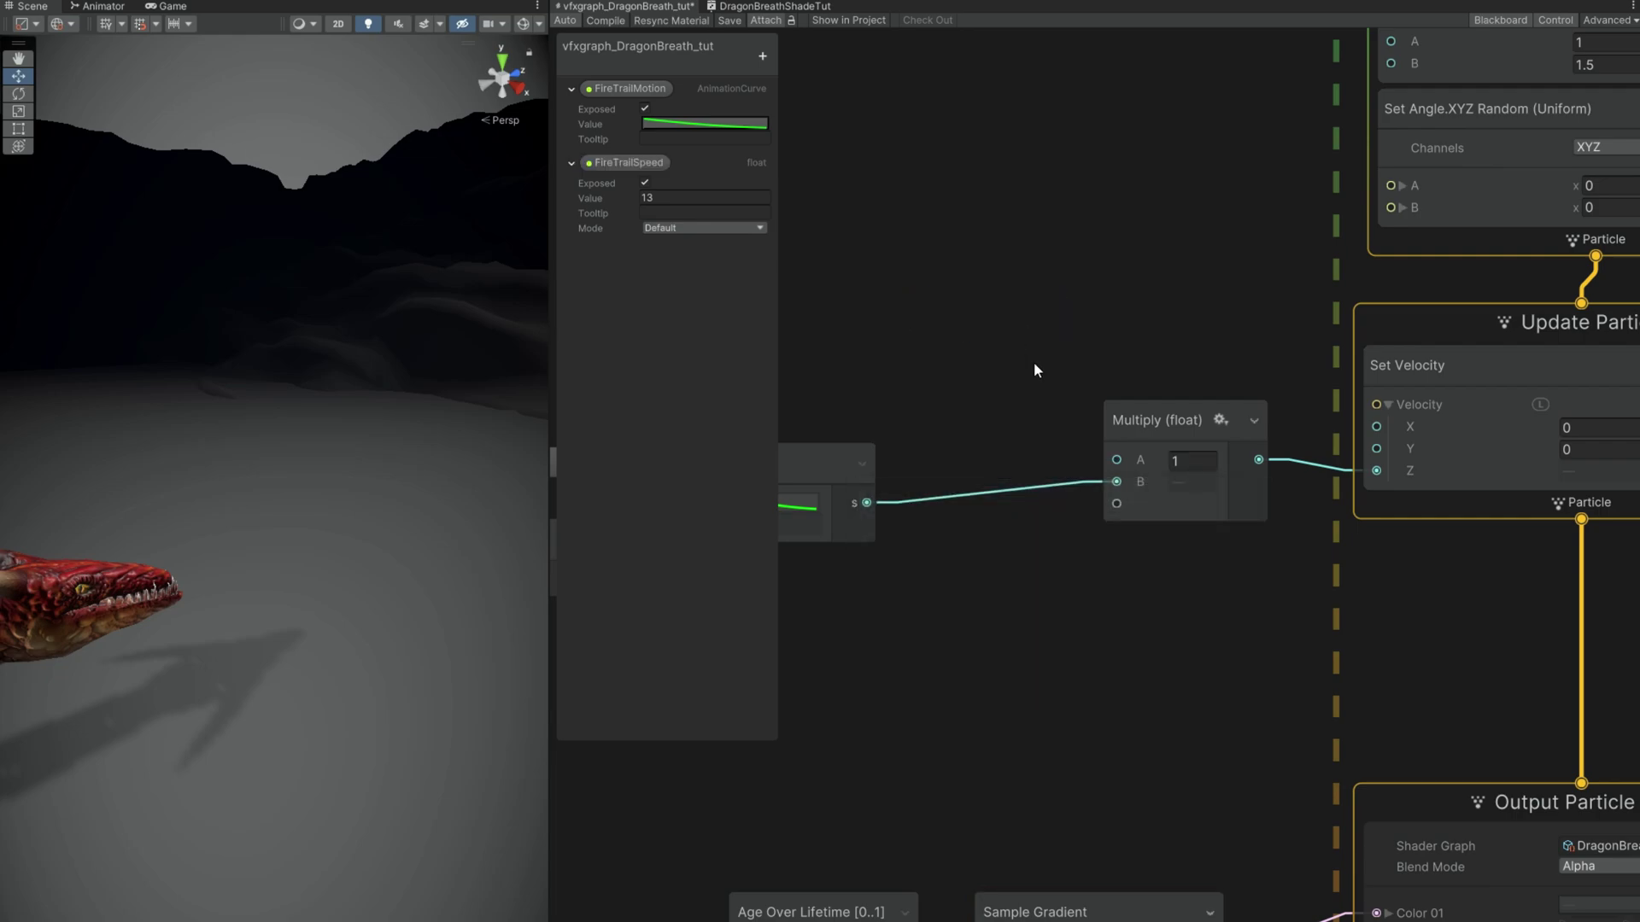
pyautogui.click(1192, 462)
pyautogui.write('20')
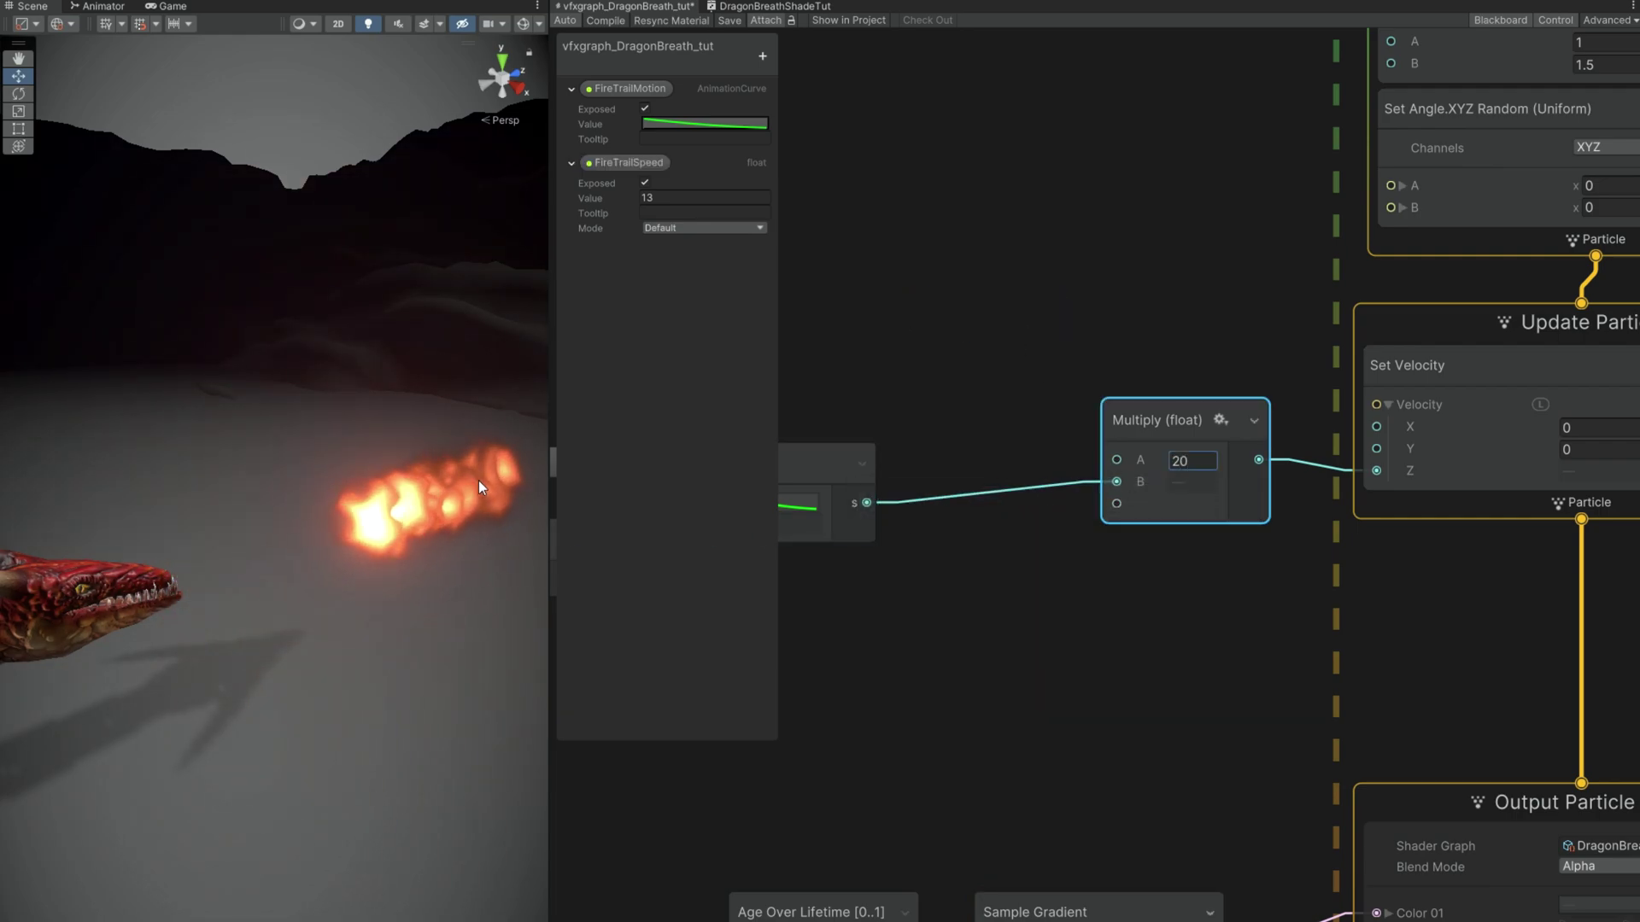
# Step: Add a Sample Curve node in the empty area below Sample Gradient, beside Output Particle Quad
pyautogui.moveTo(1111, 743); pyautogui.dragTo(1054, 487, button='middle')
pyautogui.moveTo(1110, 912); pyautogui.dragTo(1209, 571, button='middle')
pyautogui.press('space')
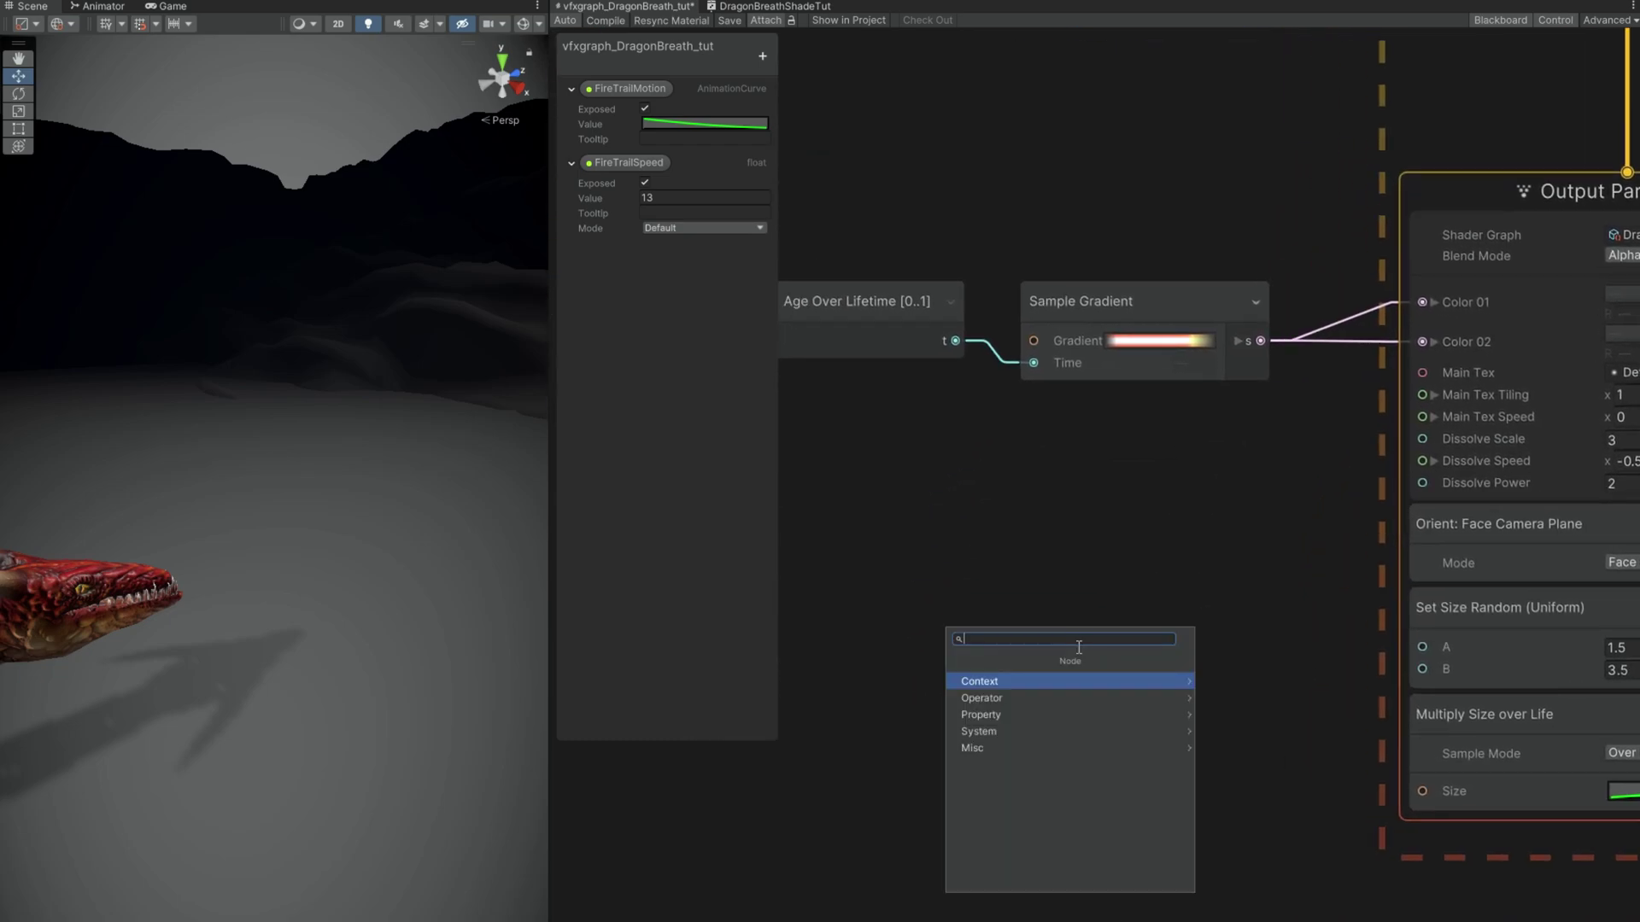
pyautogui.write('sample curve')
pyautogui.press('Return')
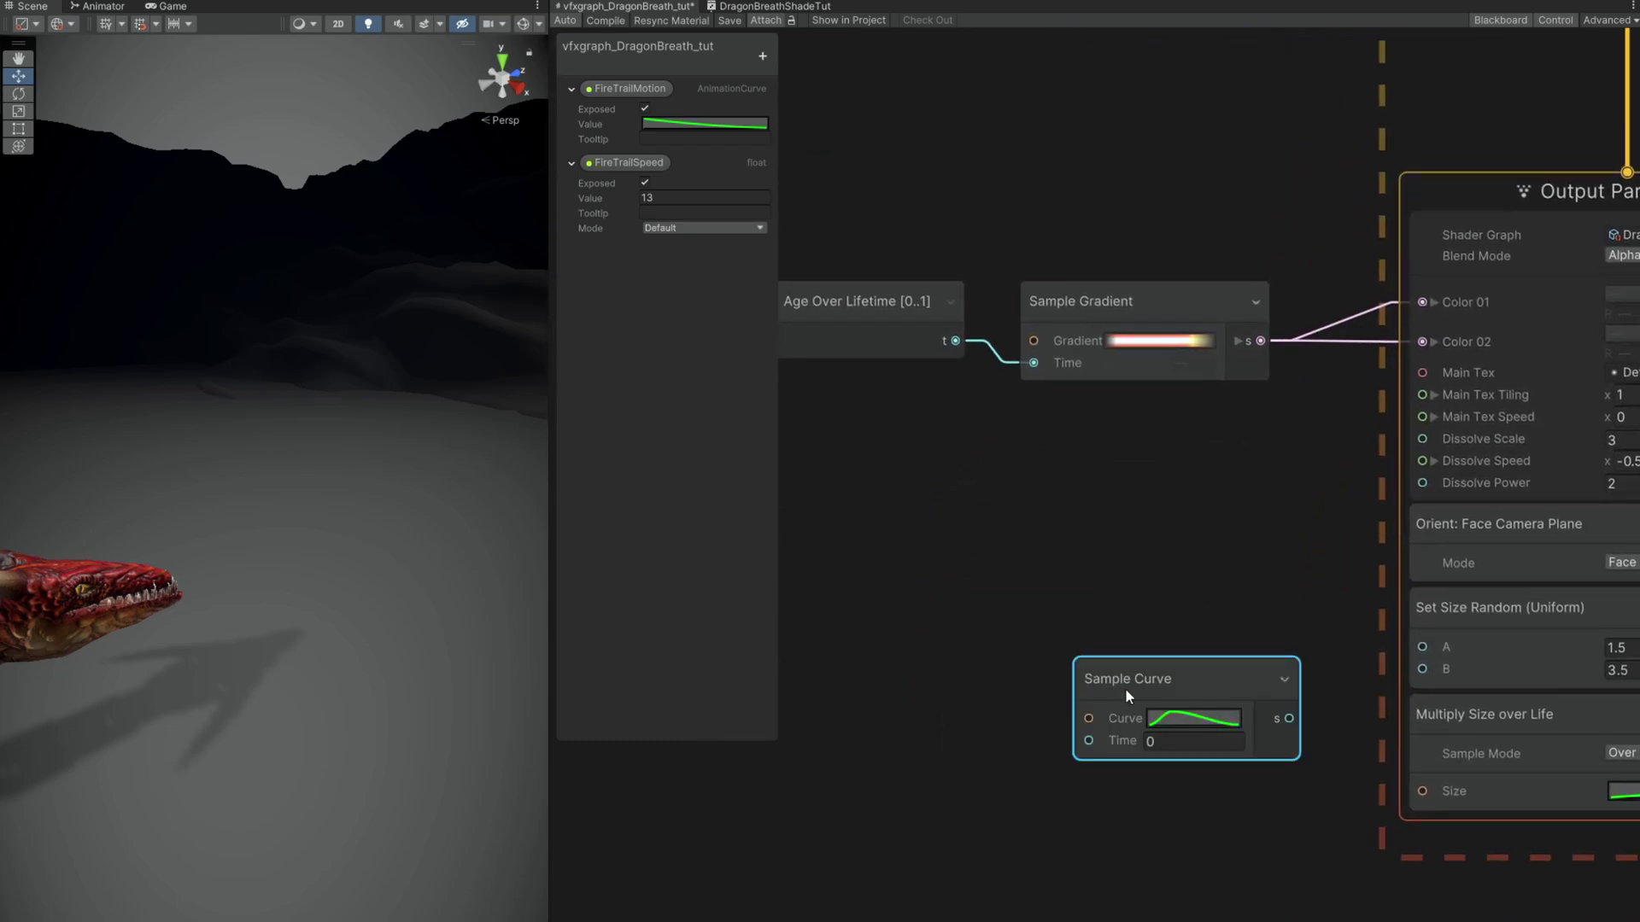
pyautogui.click(895, 600)
pyautogui.moveTo(1125, 689); pyautogui.dragTo(921, 665)
# Step: Add a second Age Over Lifetime node and connect it to the Sample Curve's Time input
pyautogui.press('space')
pyautogui.write('age')
pyautogui.click(862, 646)
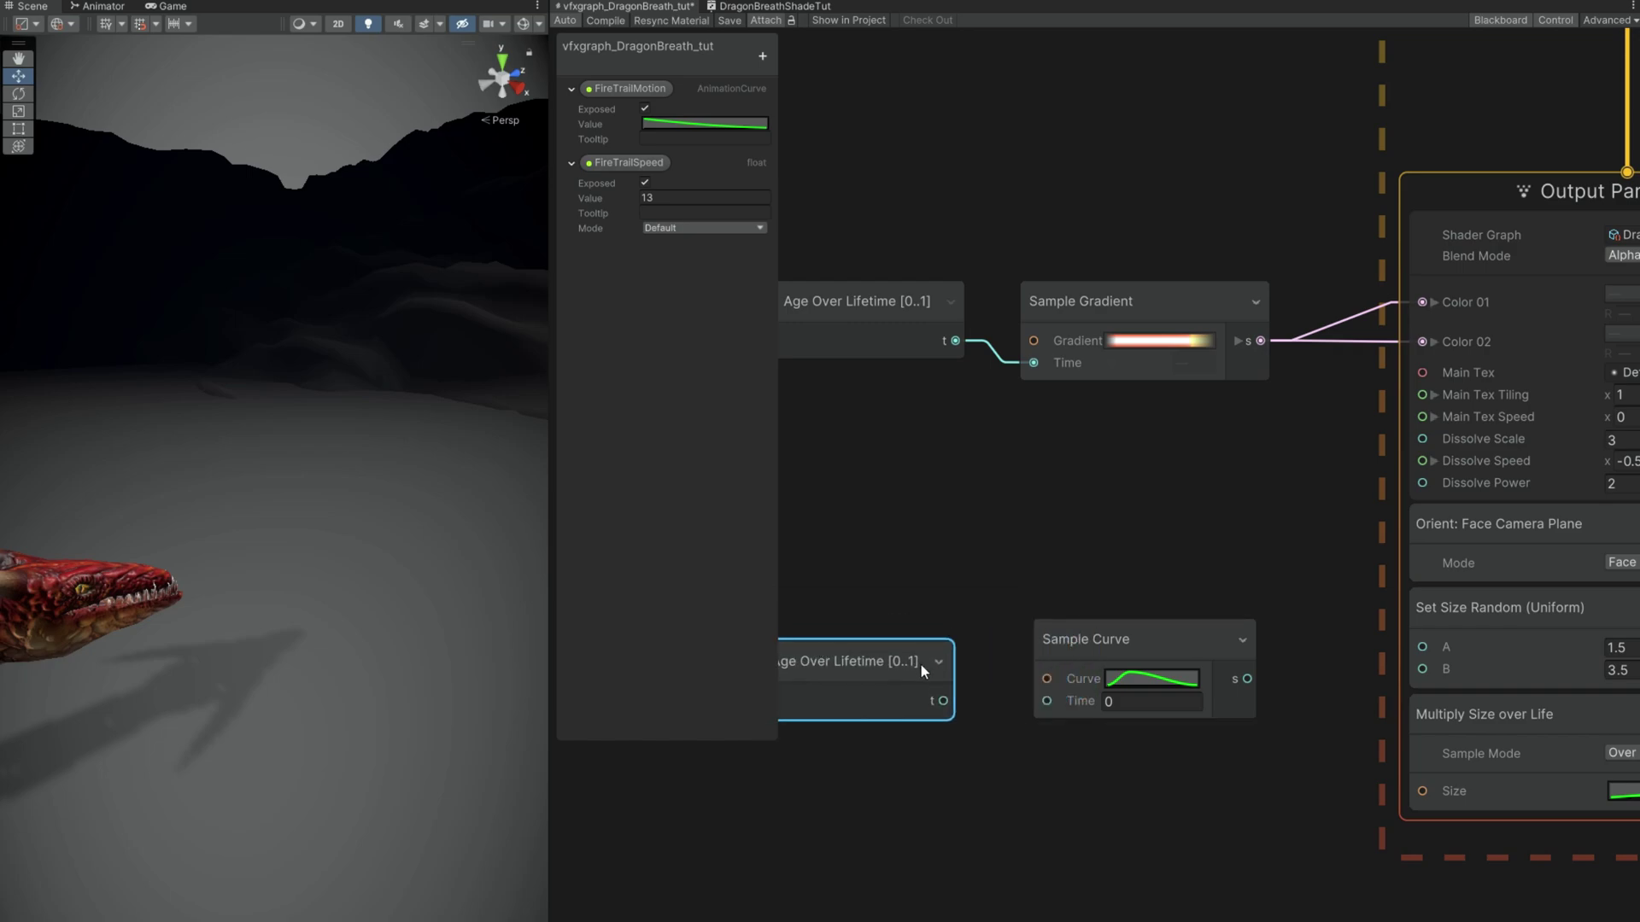
pyautogui.moveTo(1033, 701); pyautogui.dragTo(1046, 700)
# Step: Reshape the Sample Curve by raising its three keys so it dips early, and adjust the end tangent for a steep final rise
pyautogui.click(1113, 681)
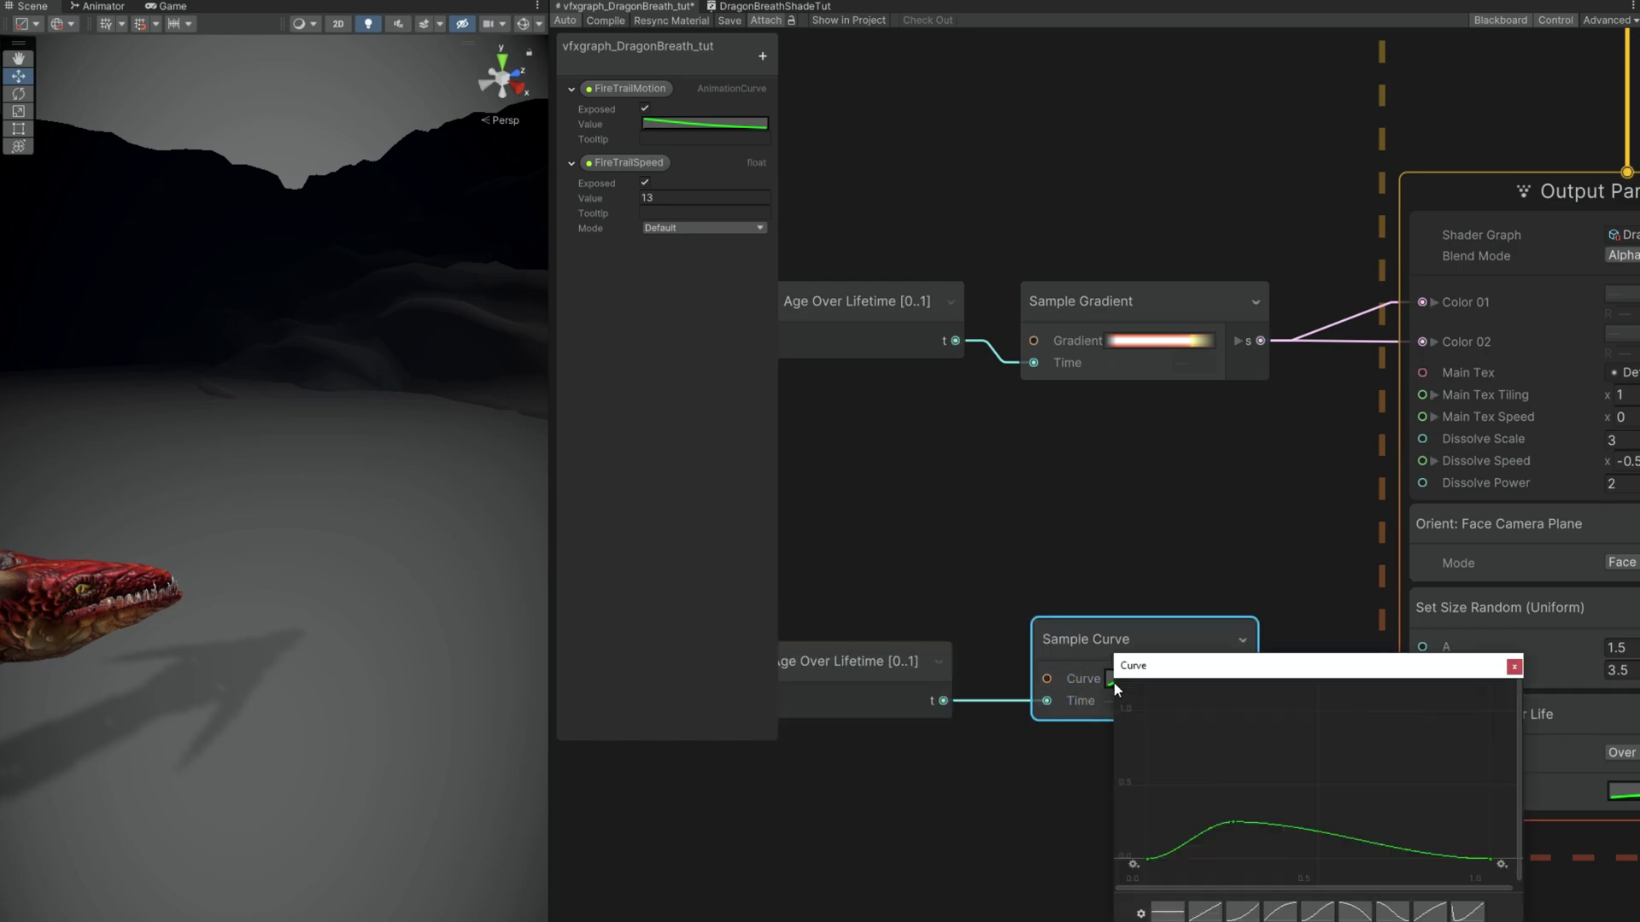
pyautogui.rightClick(1149, 857)
pyautogui.click(1192, 880)
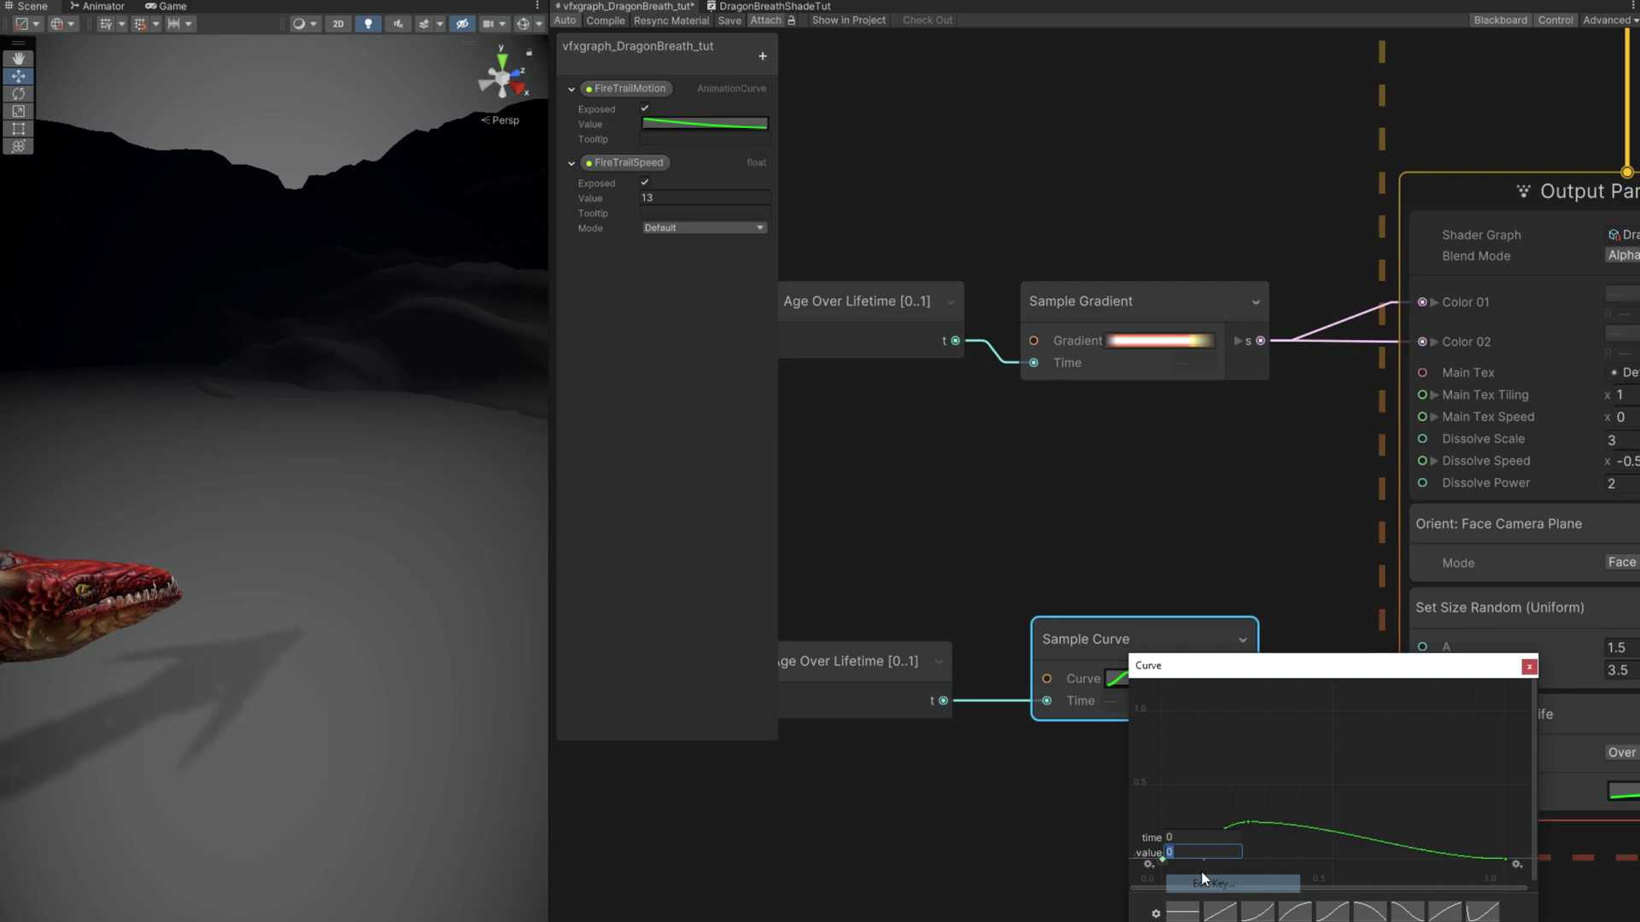
pyautogui.write('10')
pyautogui.press('Return')
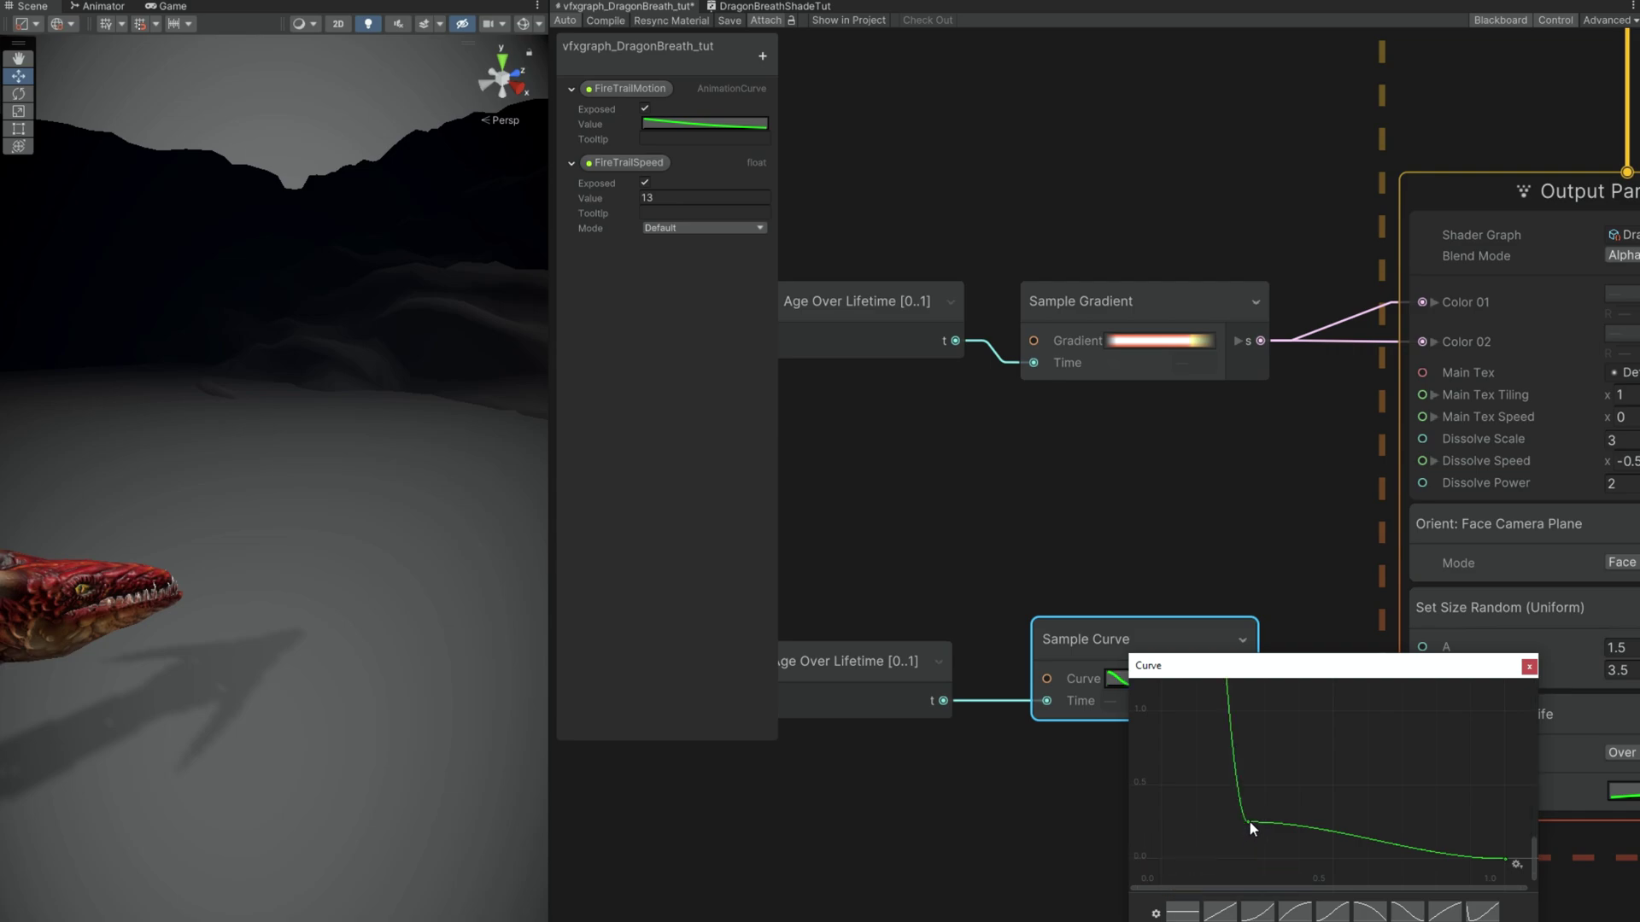
pyautogui.rightClick(1248, 820)
pyautogui.click(1294, 850)
pyautogui.rightClick(1505, 859)
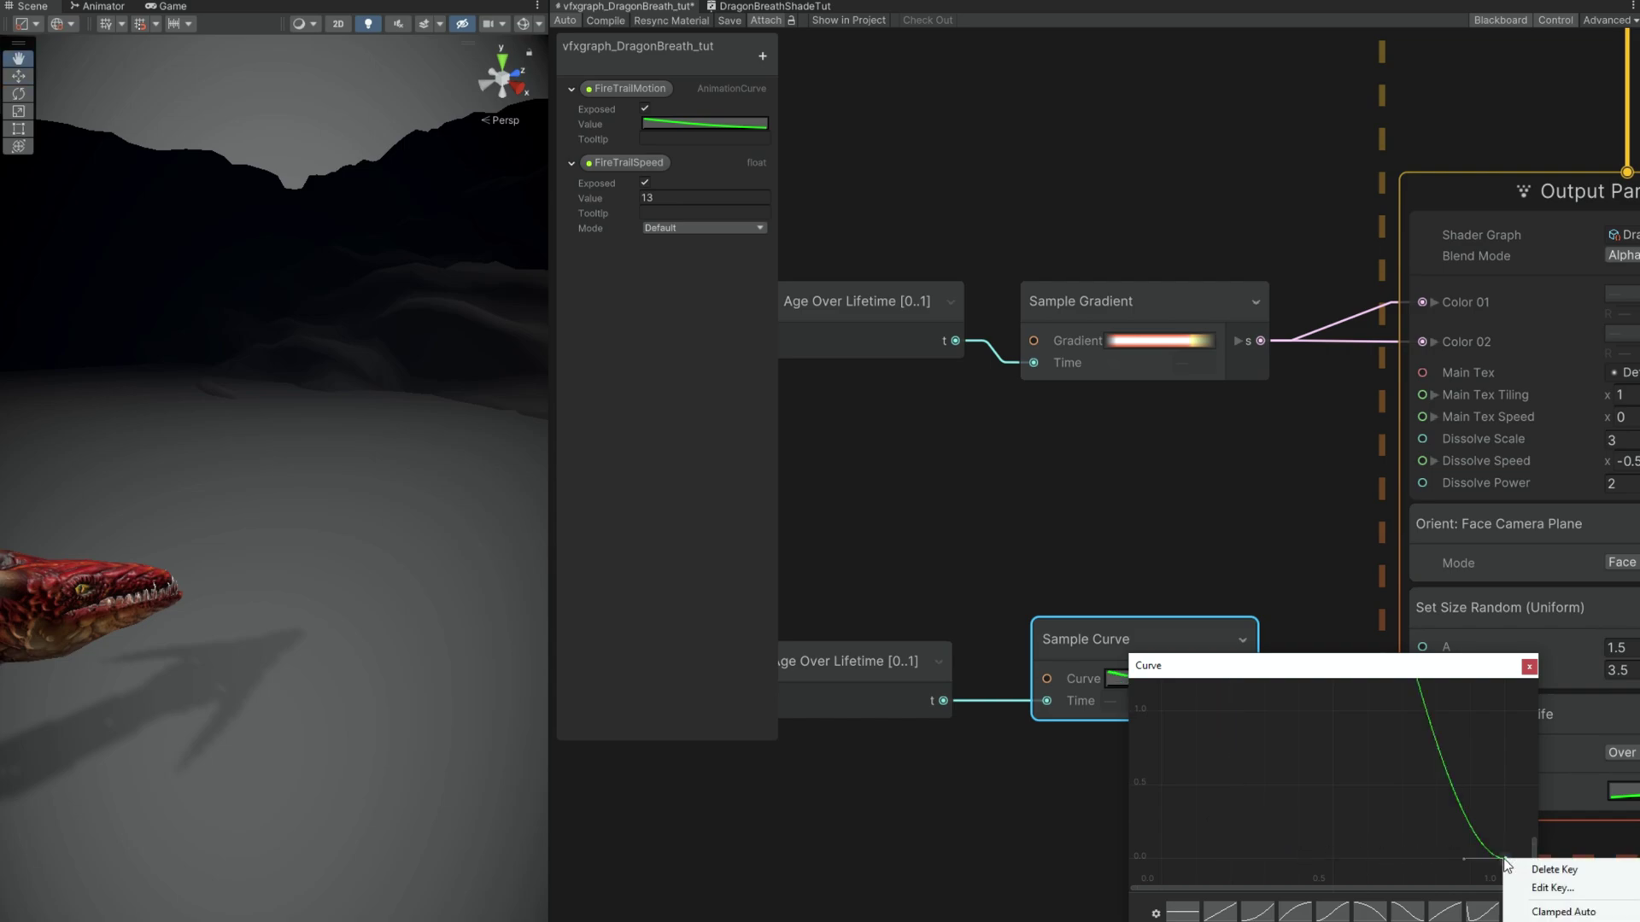
pyautogui.click(1540, 888)
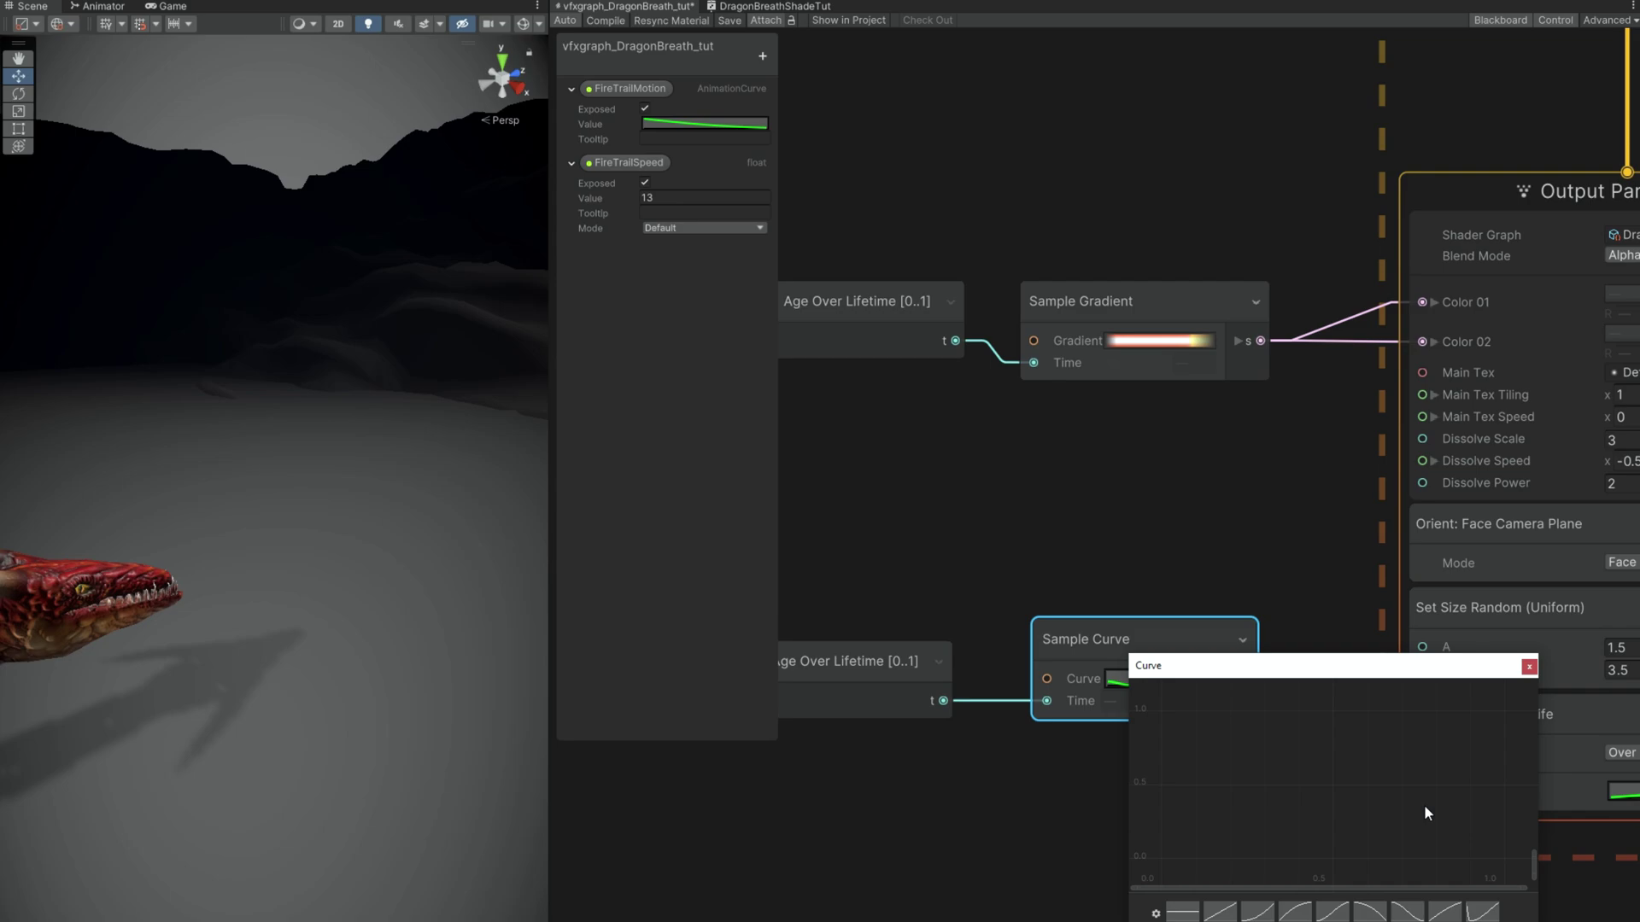
pyautogui.press('a')
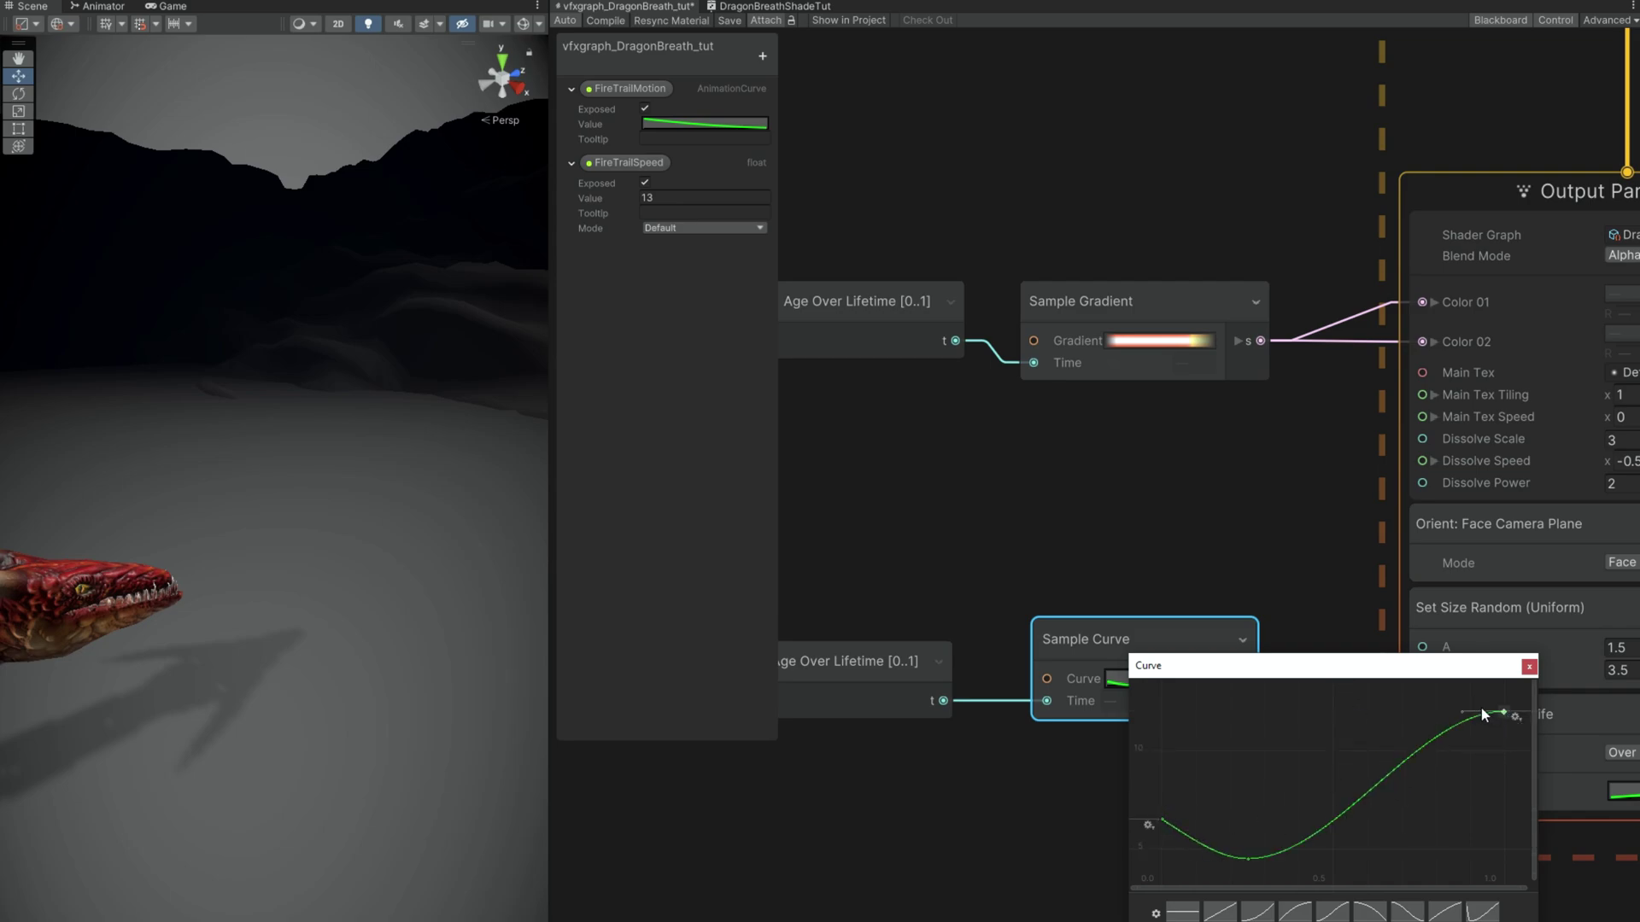
pyautogui.moveTo(1466, 731)
pyautogui.mouseDown()
pyautogui.moveTo(1457, 753)
pyautogui.moveTo(1480, 755)
pyautogui.mouseUp()
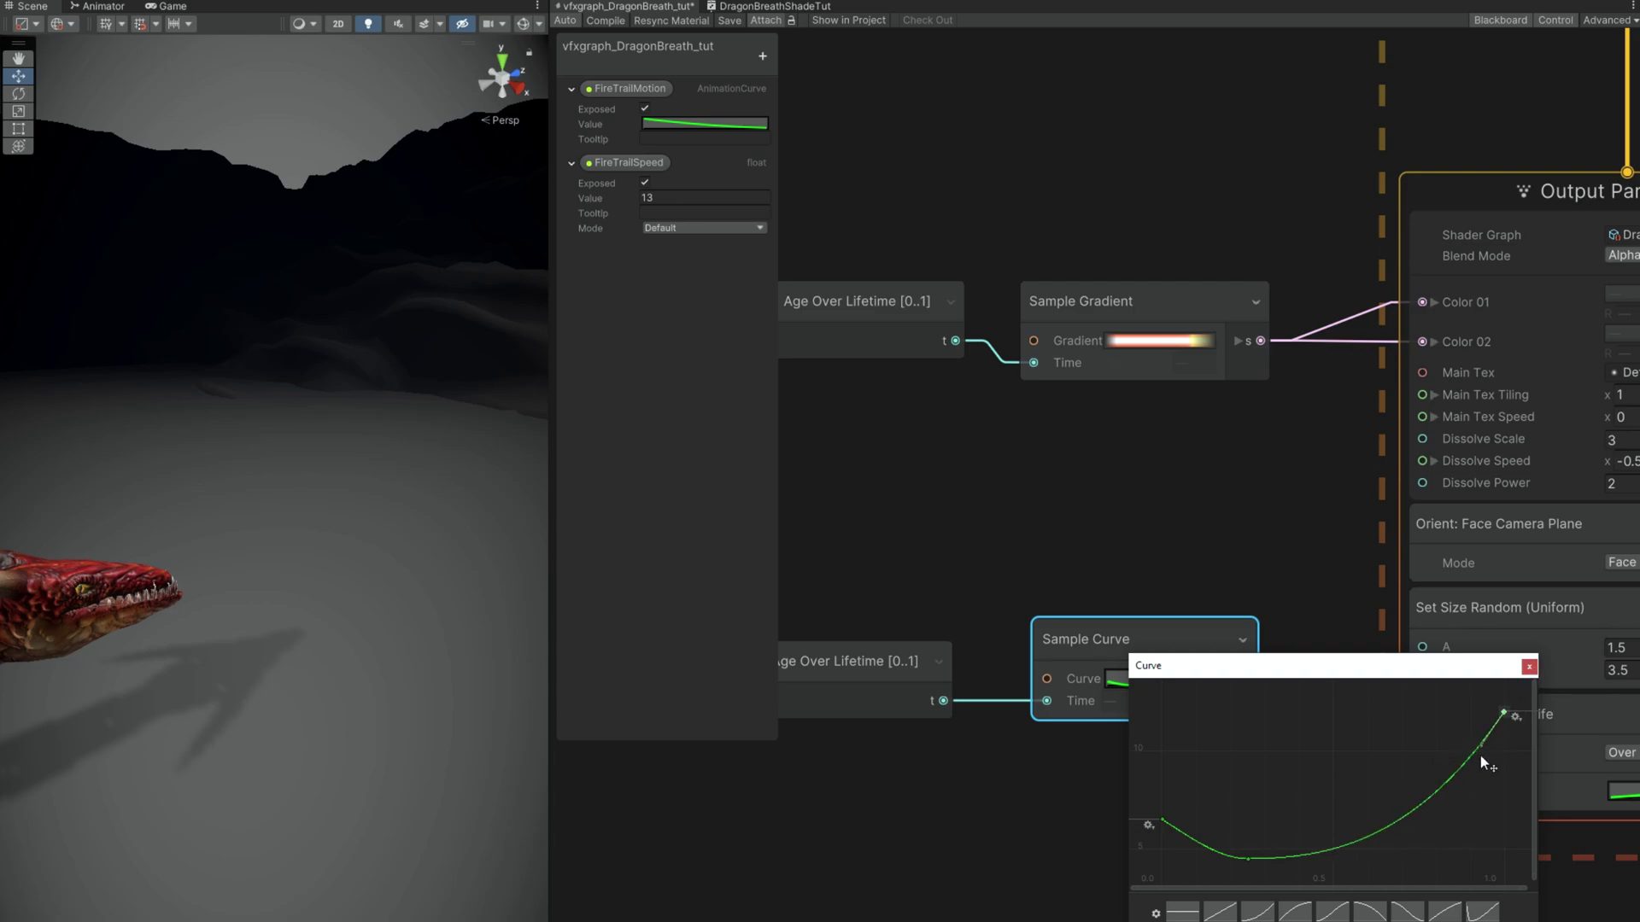
pyautogui.click(1528, 666)
# Step: Connect the Sample Curve output to Dissolve Power and move the curve node with its Age Over Lifetime node lower
pyautogui.moveTo(1247, 679); pyautogui.dragTo(1274, 666)
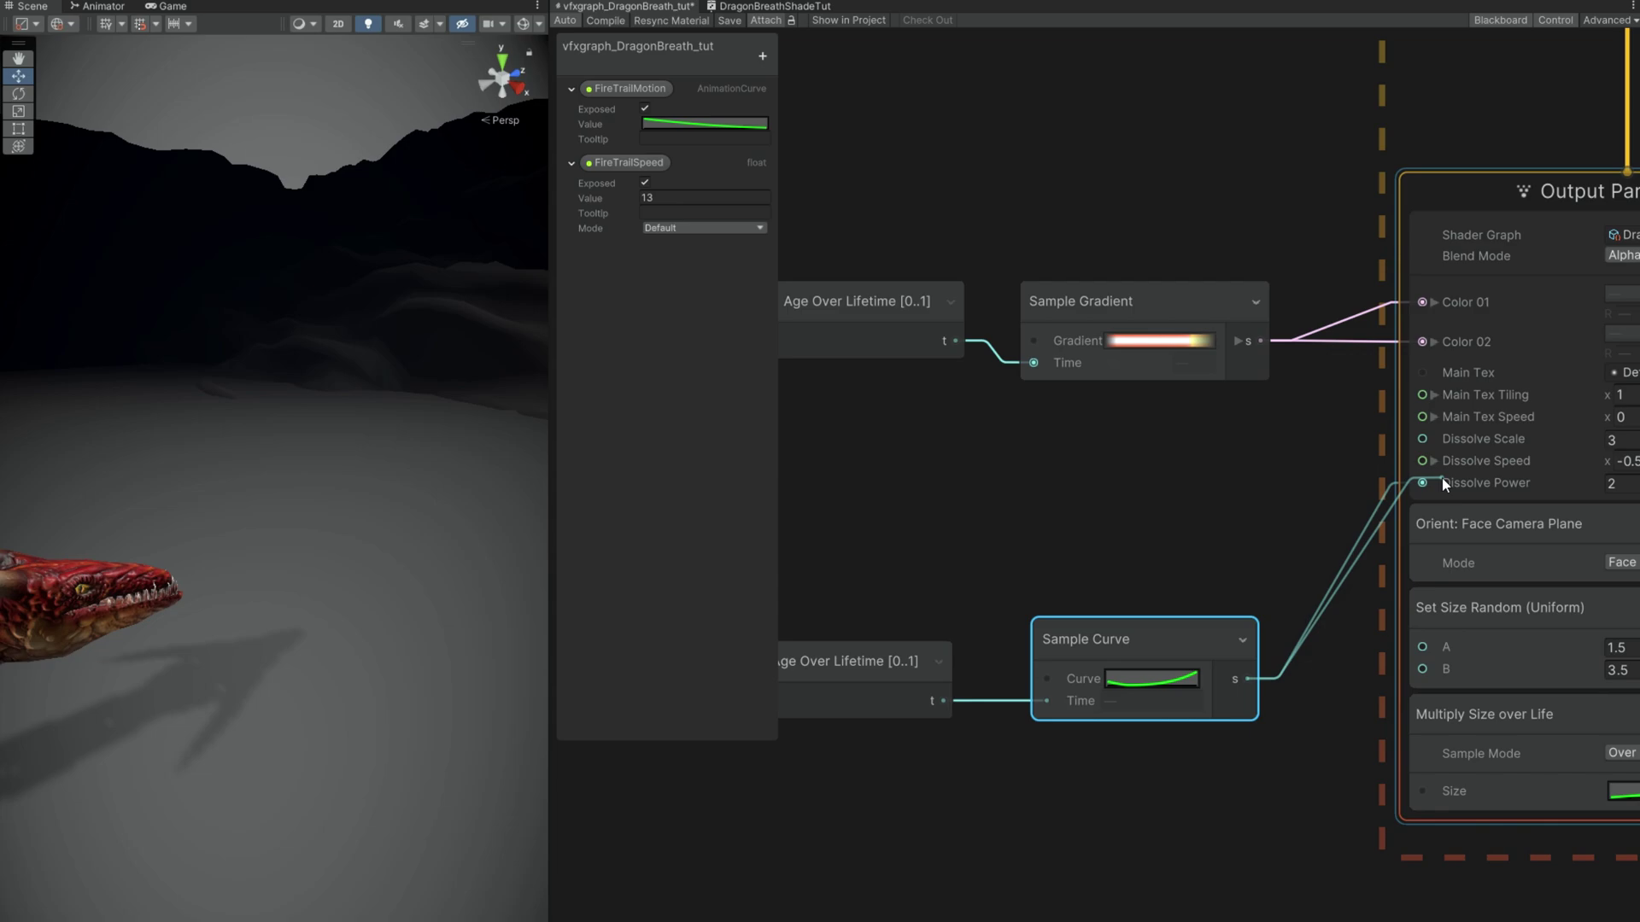
pyautogui.moveTo(1442, 478); pyautogui.dragTo(1440, 481)
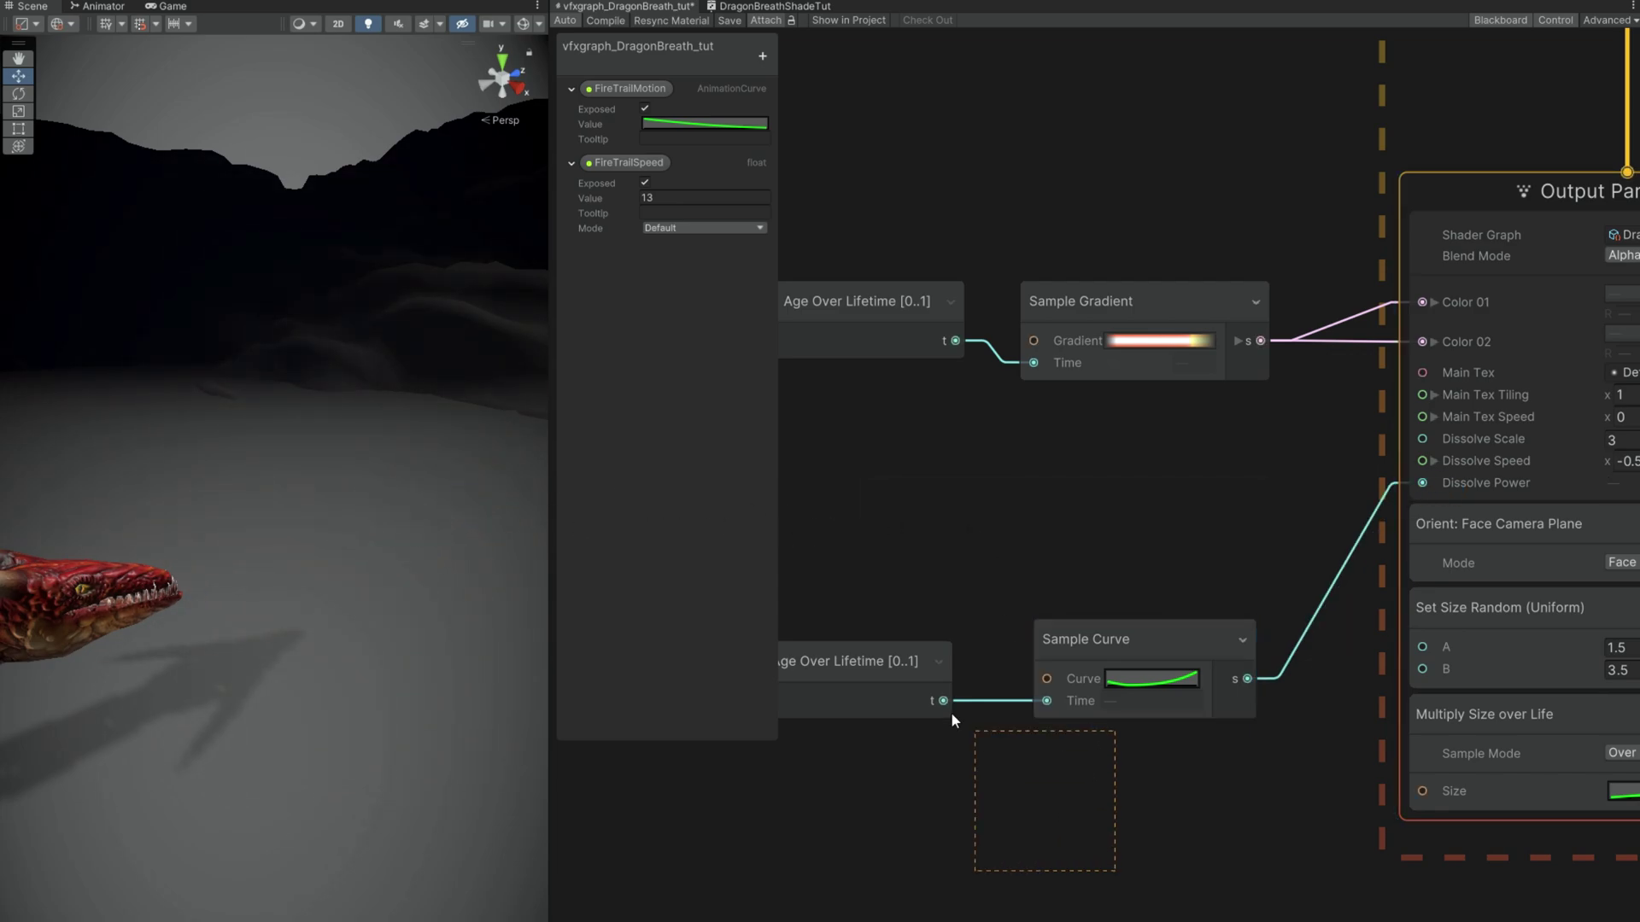
pyautogui.moveTo(952, 714); pyautogui.dragTo(931, 687)
pyautogui.moveTo(1091, 659); pyautogui.dragTo(1105, 750)
# Step: Add a Random Number node with Min 2 and Max 7 below Sample Gradient and connect it to Dissolve Scale
pyautogui.click(1033, 504)
pyautogui.press('space')
pyautogui.write('ran')
pyautogui.press('Return')
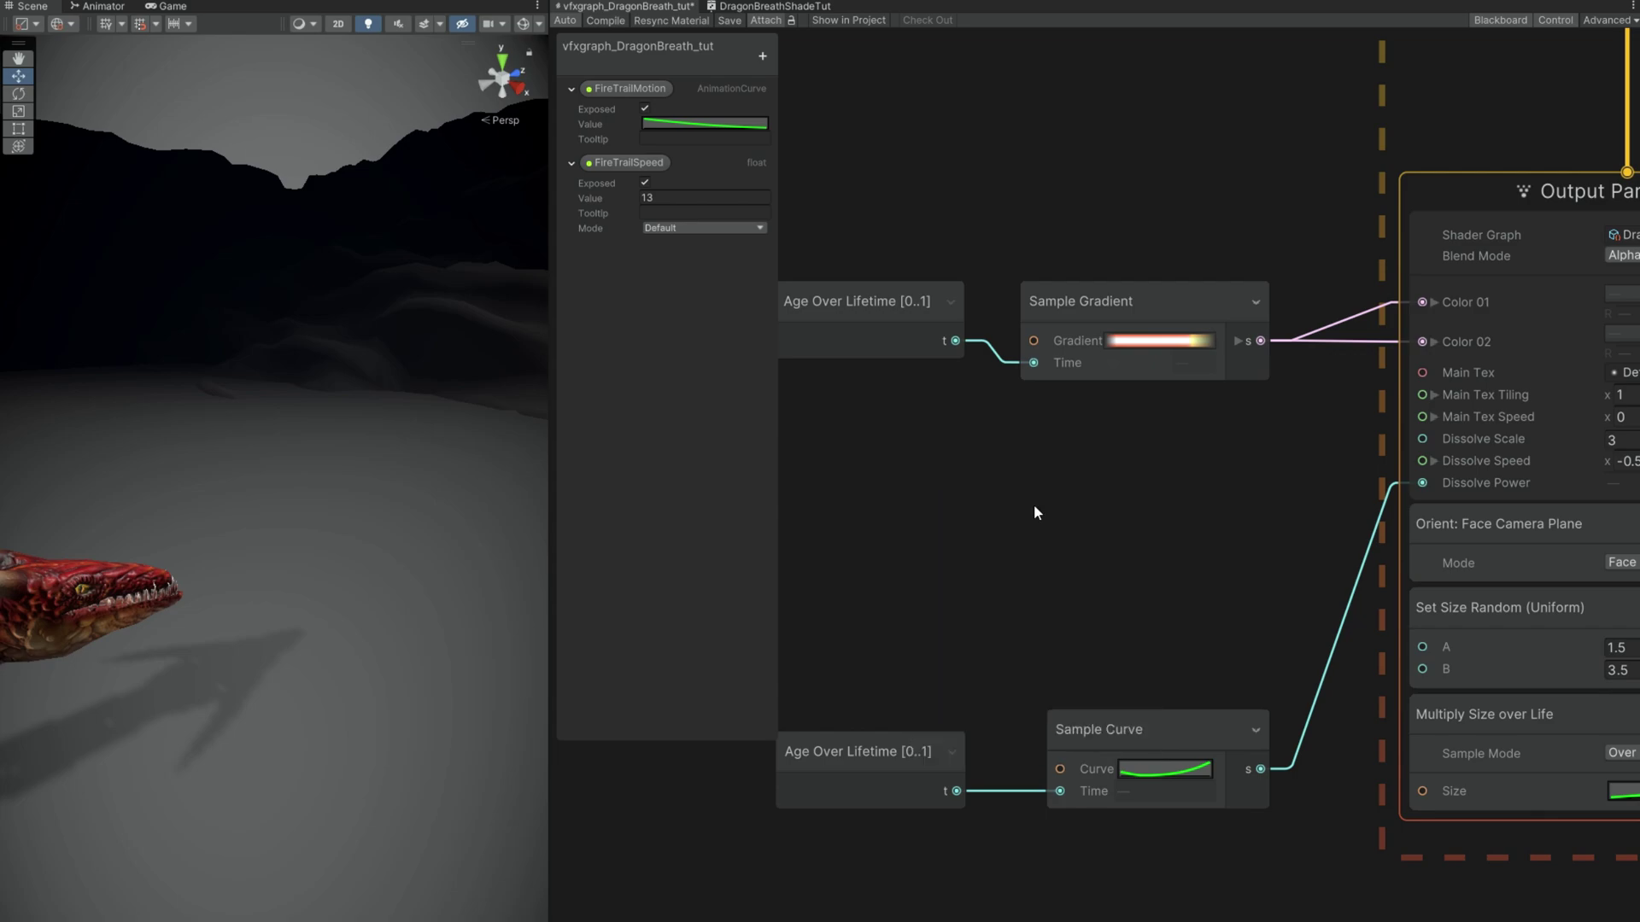
pyautogui.moveTo(1102, 527); pyautogui.dragTo(1110, 442)
pyautogui.click(1145, 538)
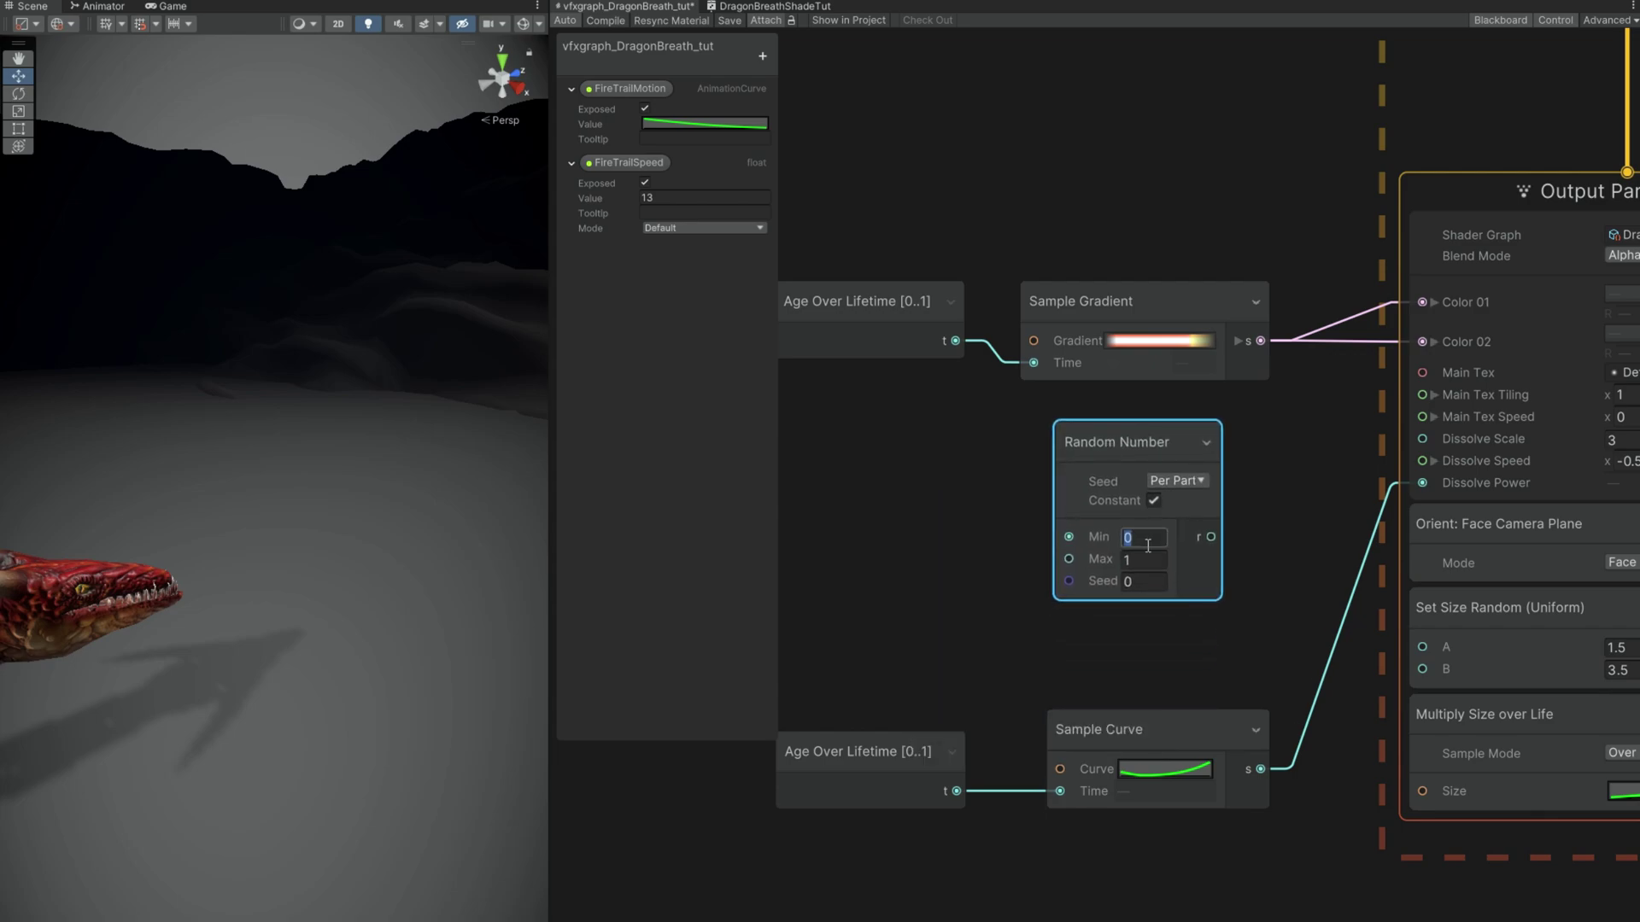
pyautogui.moveTo(1206, 535); pyautogui.dragTo(1422, 438)
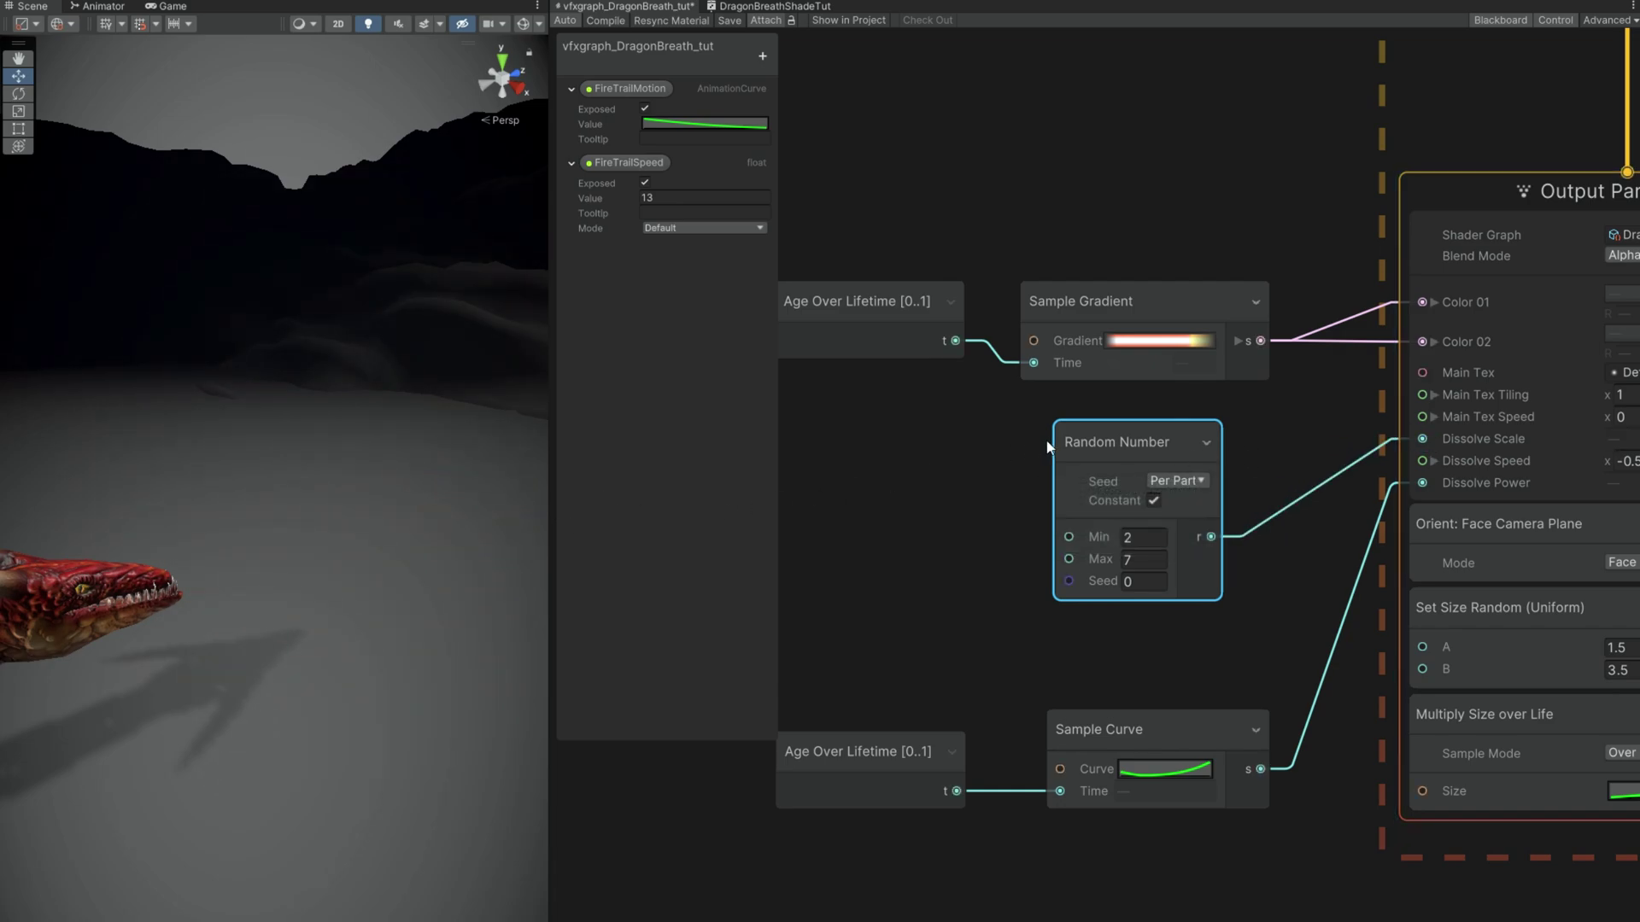
pyautogui.moveTo(1111, 442); pyautogui.dragTo(1146, 424)
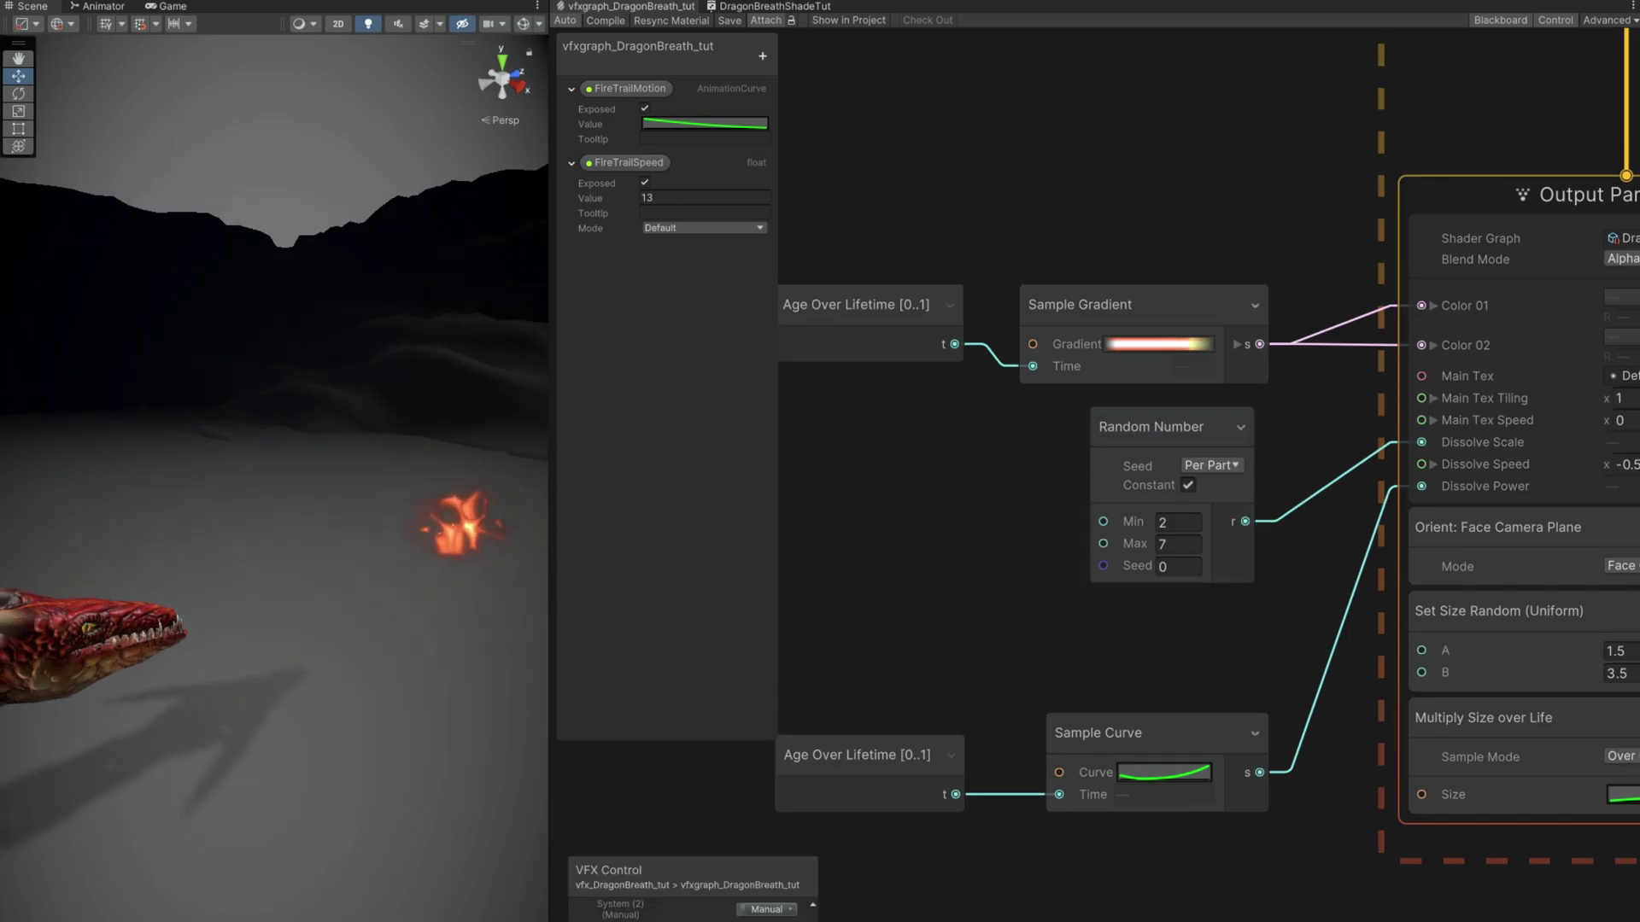
# Step: Duplicate the whole fire quad system with its operator nodes into the empty area beside the original
pyautogui.scroll(-6, 1207, 453)
pyautogui.moveTo(938, 414); pyautogui.dragTo(938, 391)
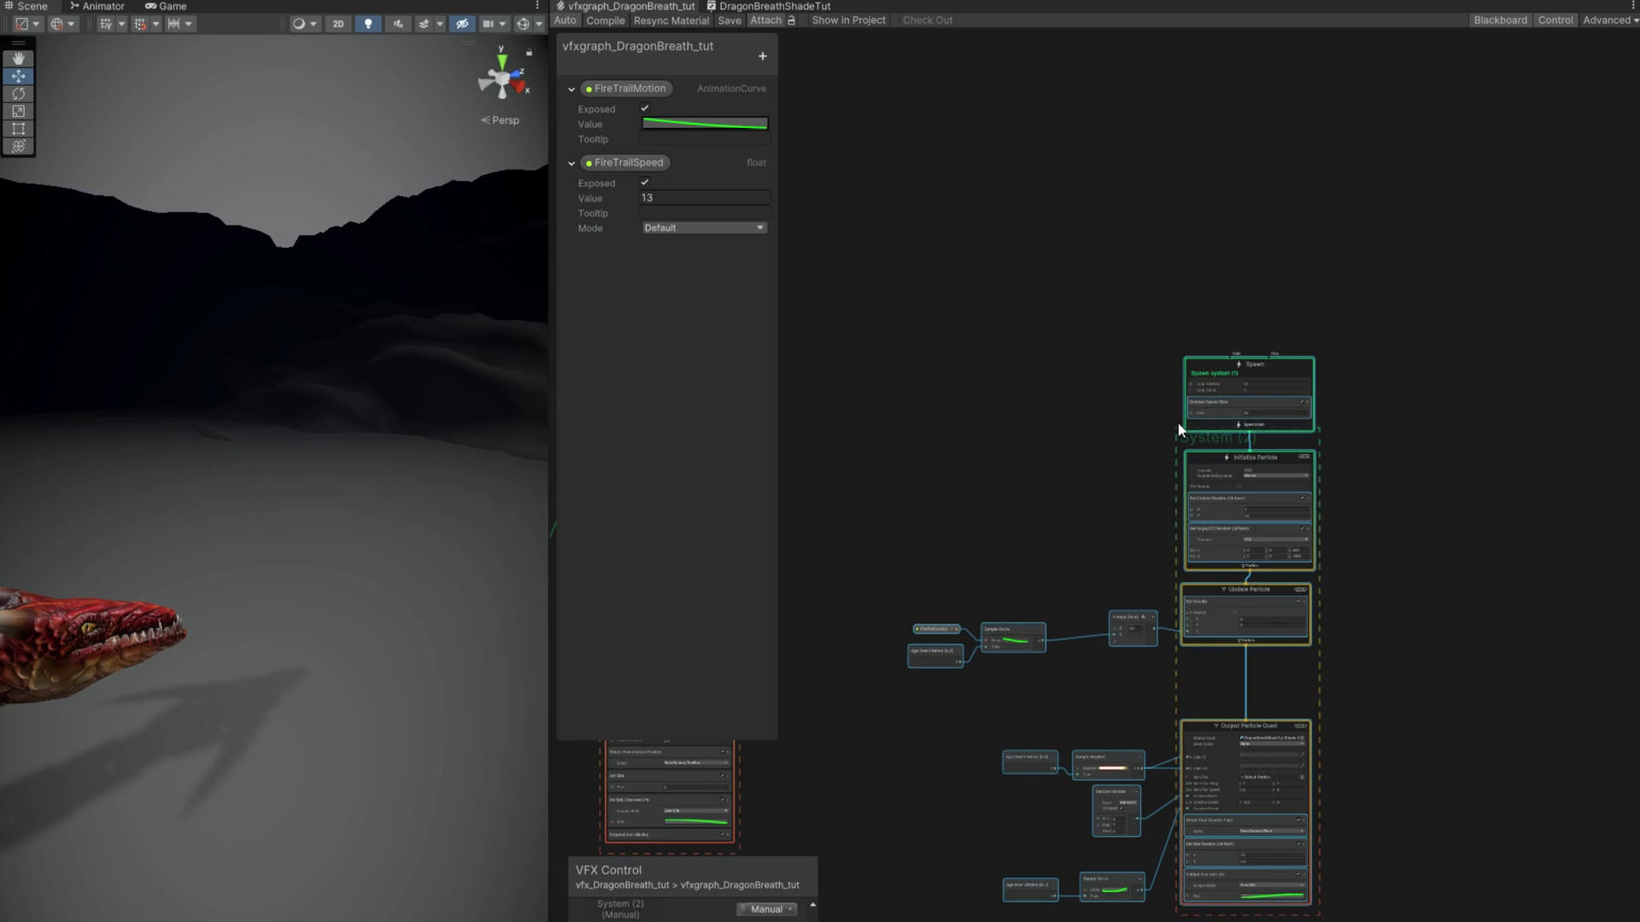
pyautogui.moveTo(1317, 446); pyautogui.dragTo(600, 446, button='middle')
pyautogui.hotkey('ctrl', 'v')
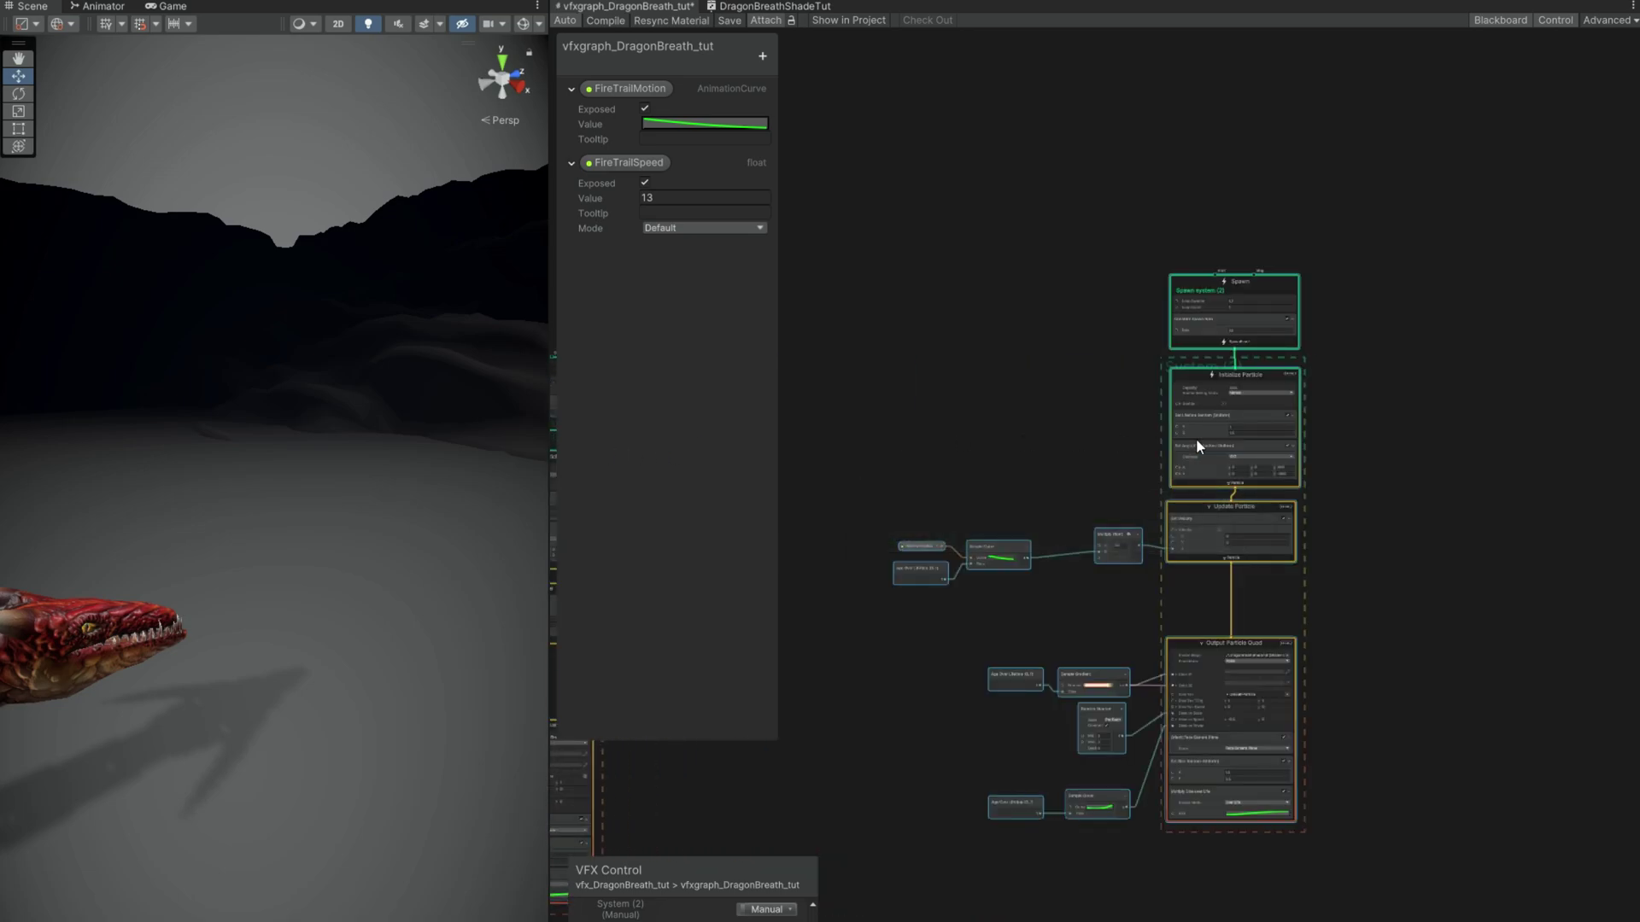
# Step: Set the Constant Spawn Rate of the duplicated system to 16
pyautogui.scroll(3, 1253, 318)
pyautogui.scroll(5, 1247, 315)
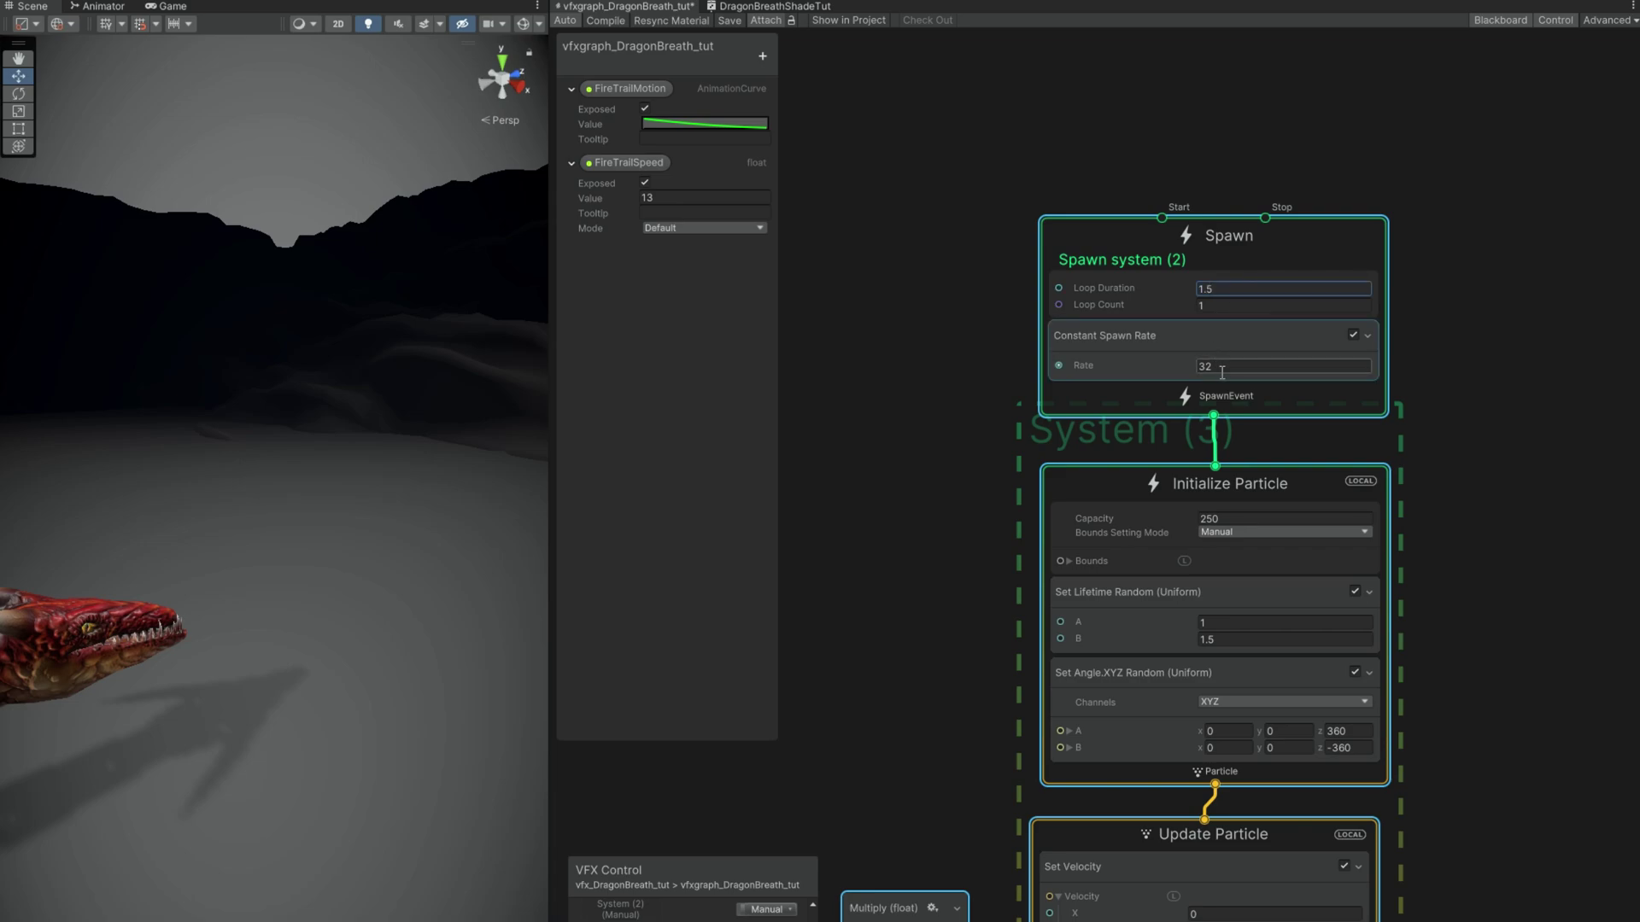
pyautogui.click(1221, 366)
pyautogui.write('16')
pyautogui.moveTo(1119, 639); pyautogui.dragTo(1066, 472, button='middle')
pyautogui.scroll(2, 1092, 476)
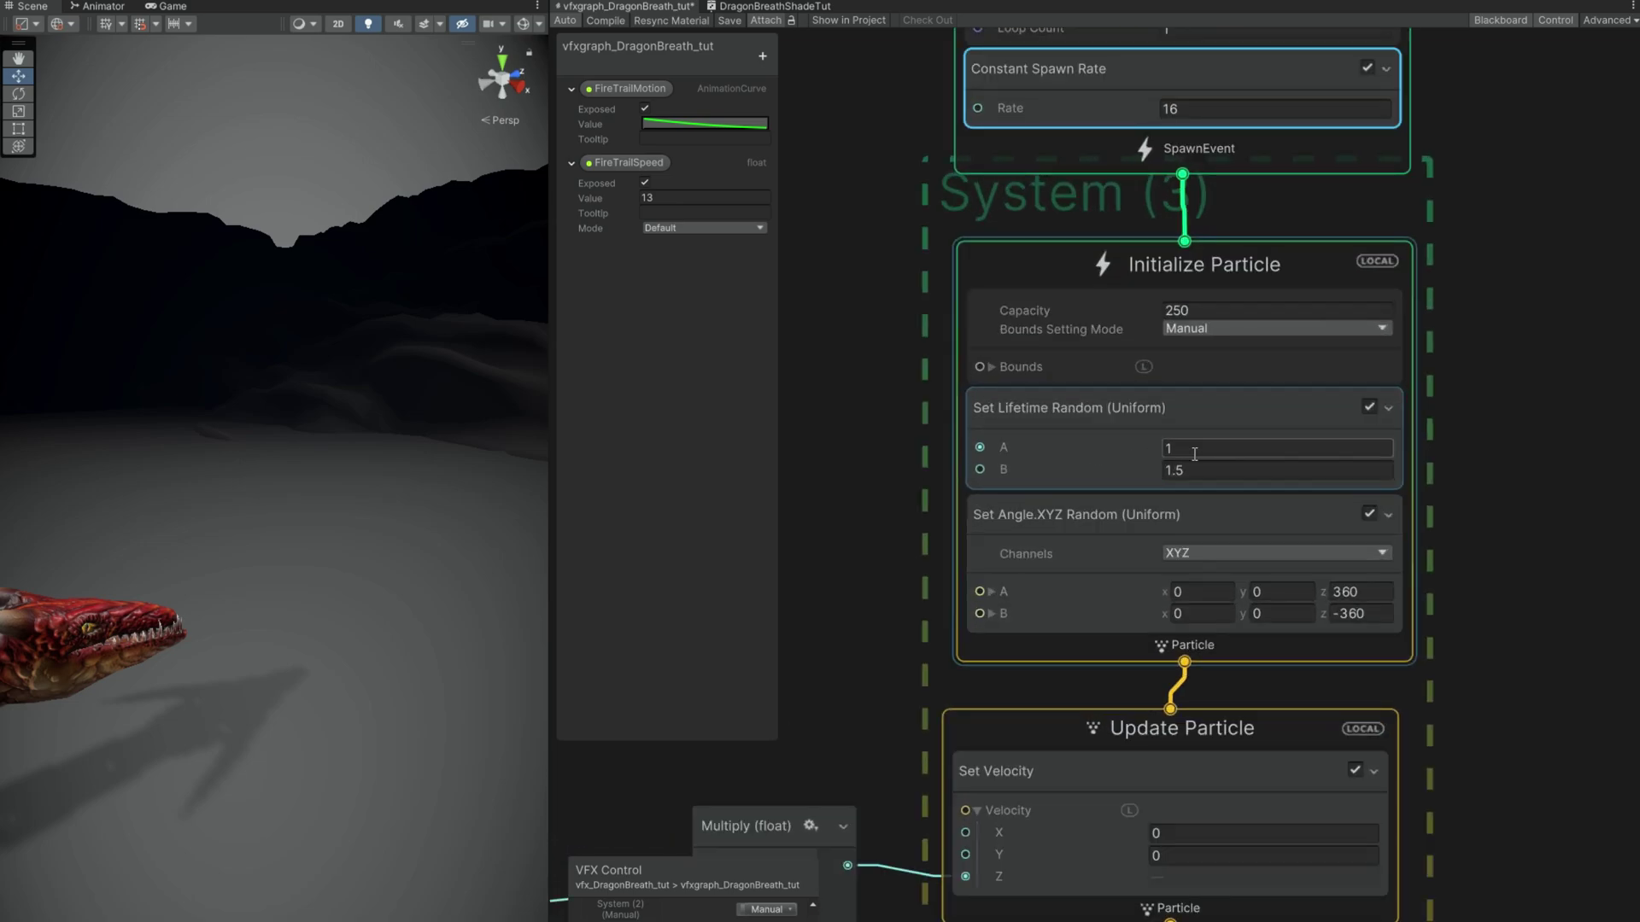
# Step: Set the duplicated system's random lifetime to A 0.5 and B 1, and delete Set Velocity from its Update Particle context
pyautogui.moveTo(902, 618); pyautogui.dragTo(1132, 394, button='middle')
pyautogui.click(1252, 571)
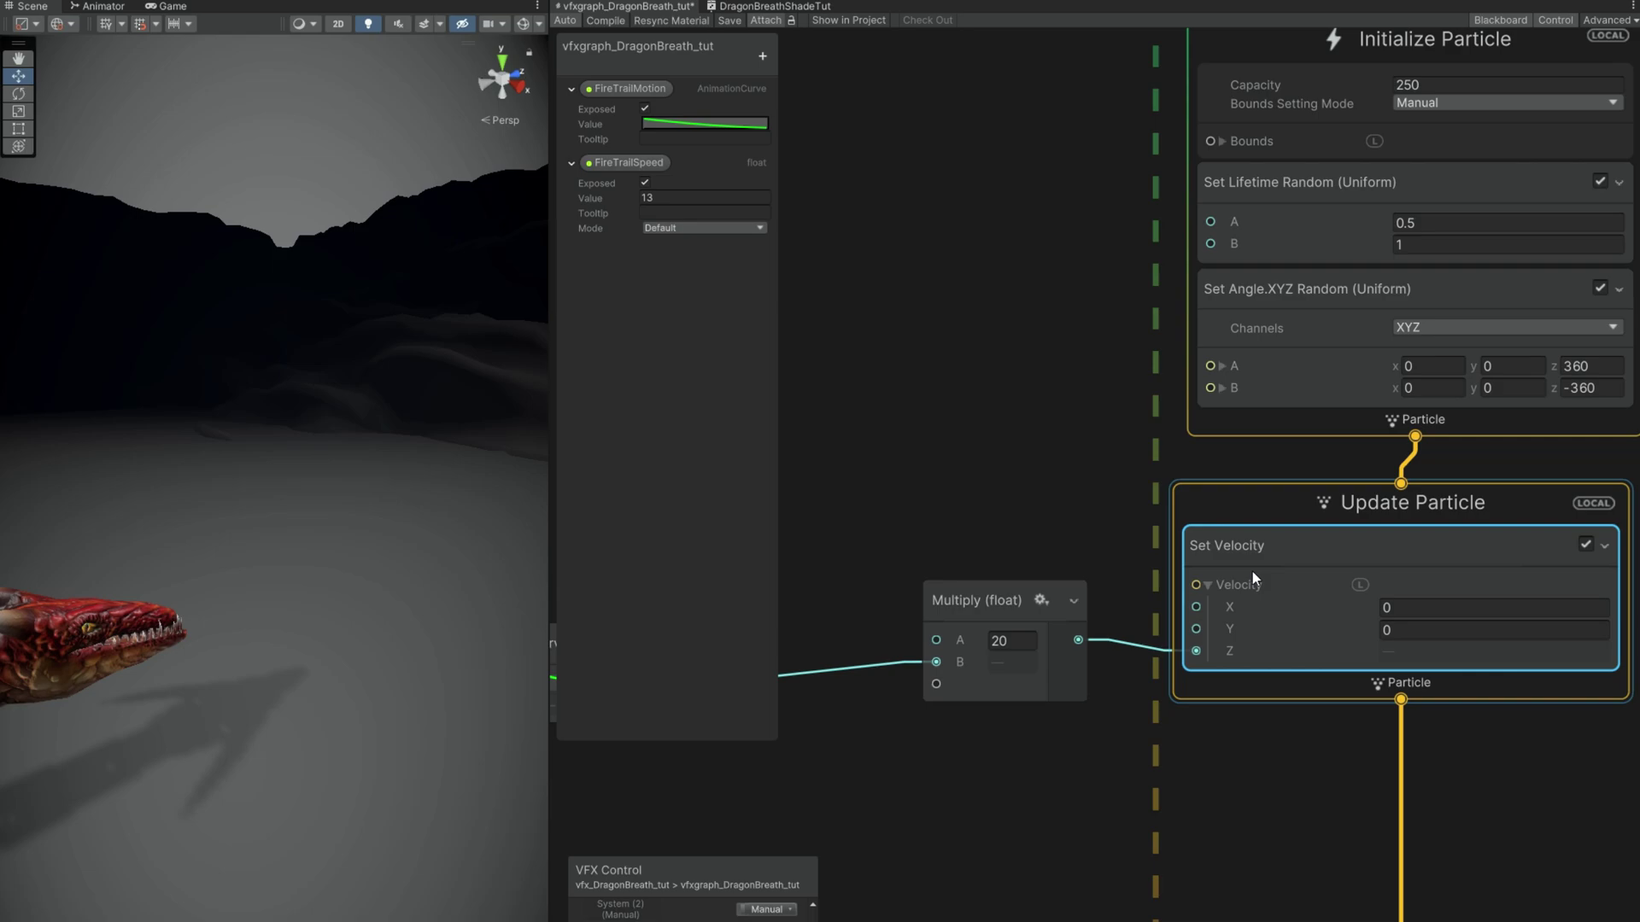
pyautogui.press('Delete')
# Step: Delete the unused Multiply and Sample Curve nodes that fed the duplicated system's velocity
pyautogui.moveTo(1039, 719); pyautogui.dragTo(1352, 637, button='middle')
pyautogui.scroll(-4, 1351, 637)
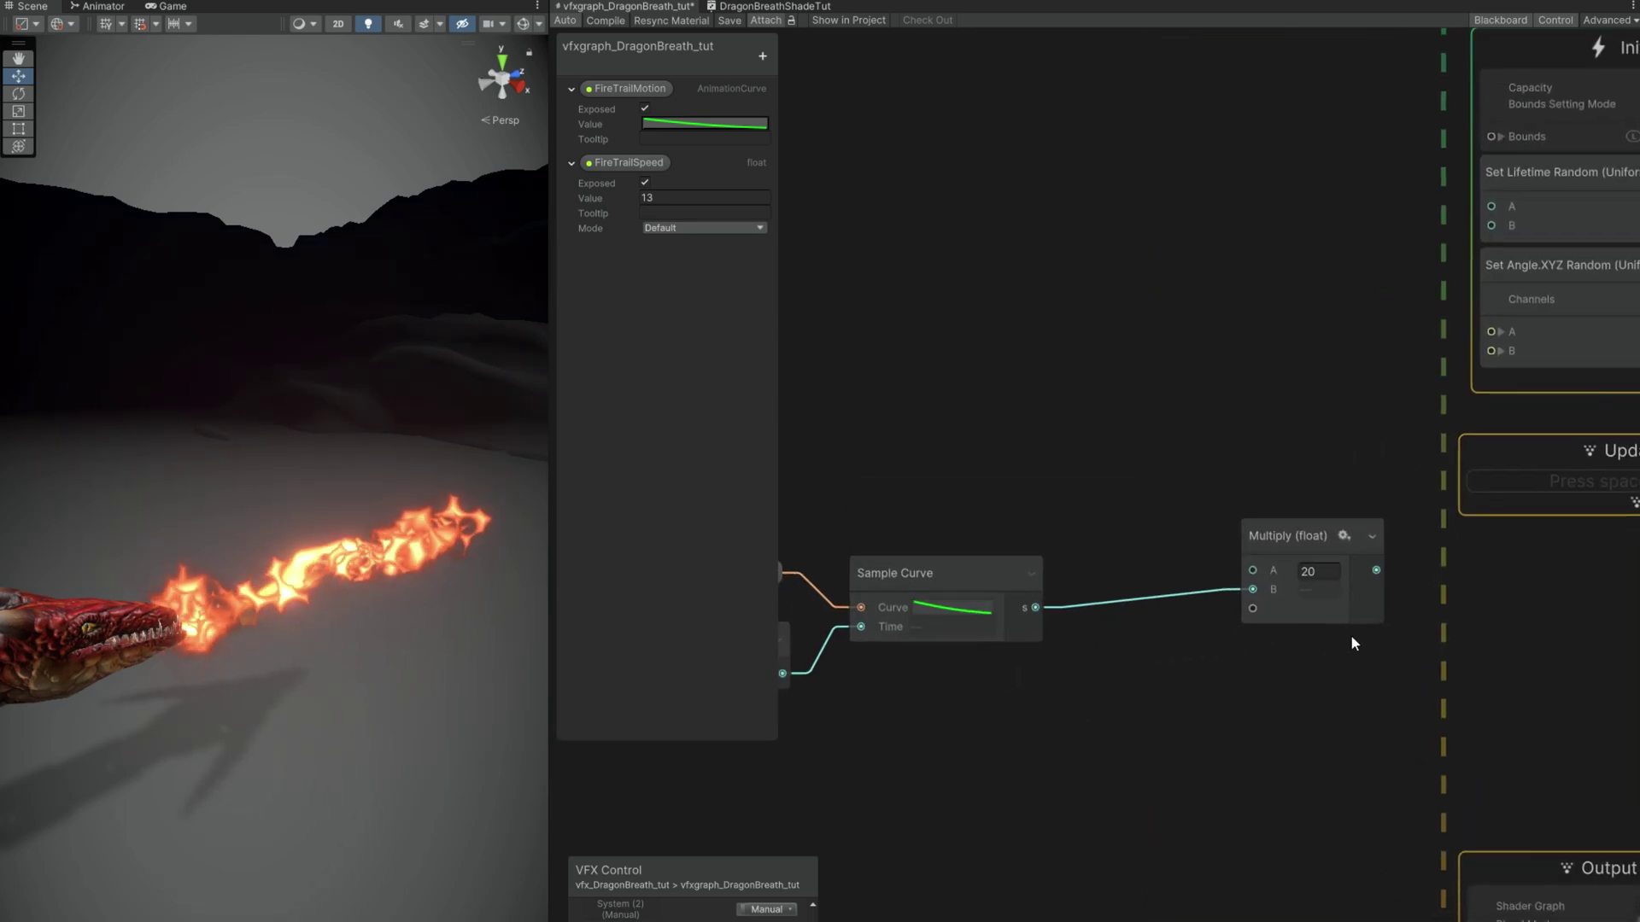
pyautogui.moveTo(1322, 702); pyautogui.dragTo(957, 555)
pyautogui.press('Delete')
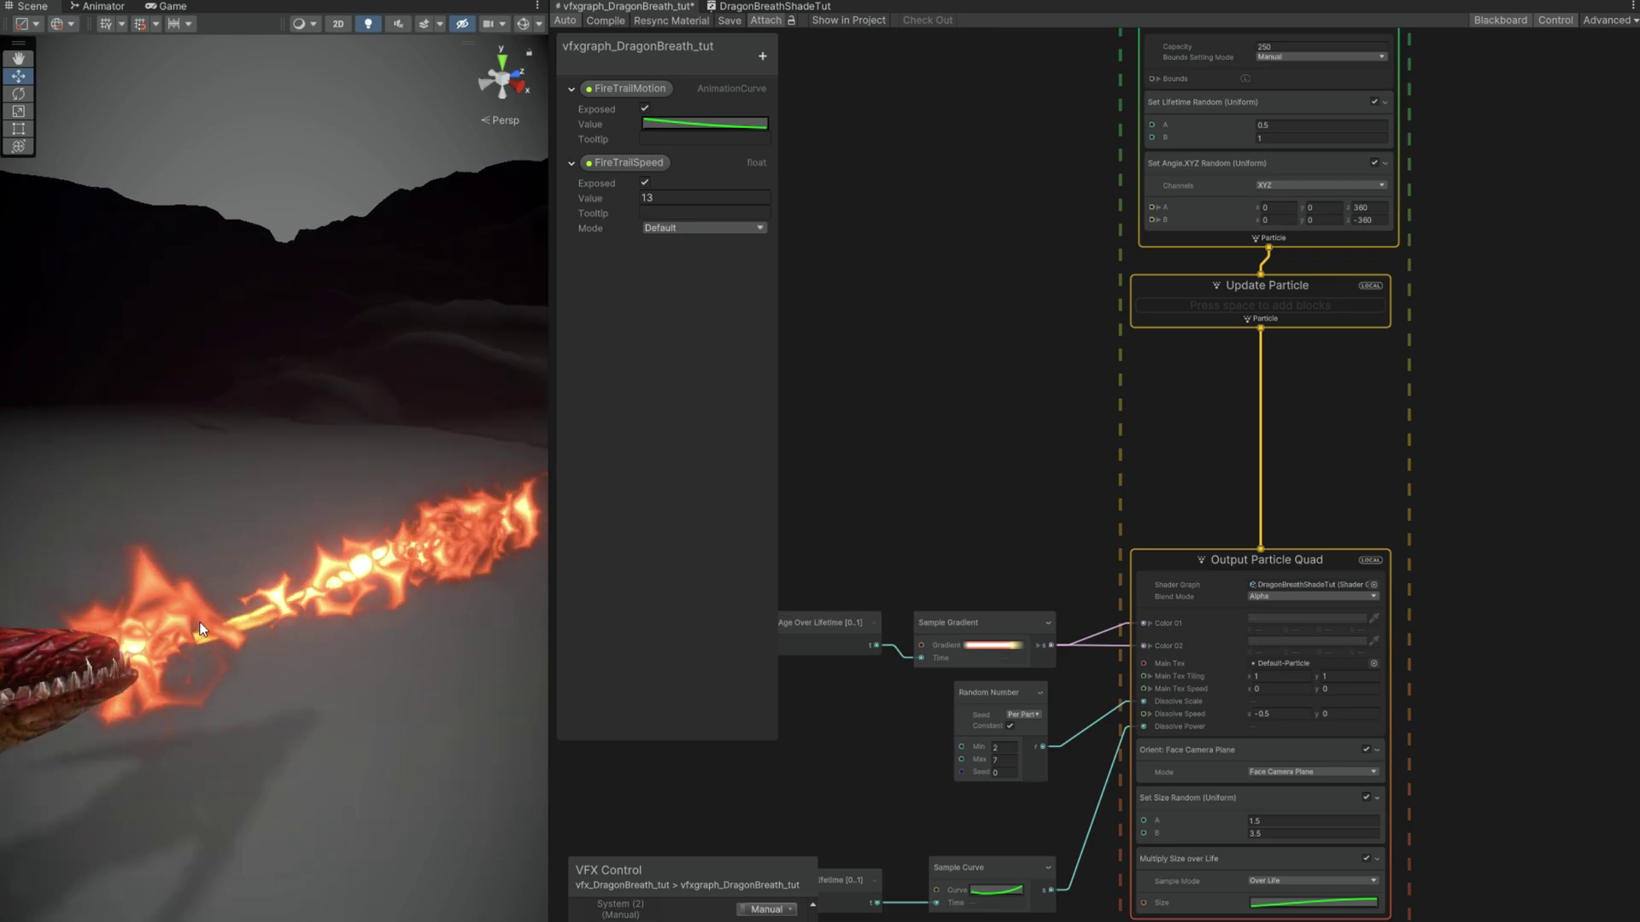
# Step: Add a Set Position block to the duplicated system's Initialize Particle context above Set Angle, with Z at 0.5
pyautogui.moveTo(875, 368); pyautogui.dragTo(850, 468, button='middle')
pyautogui.press('space')
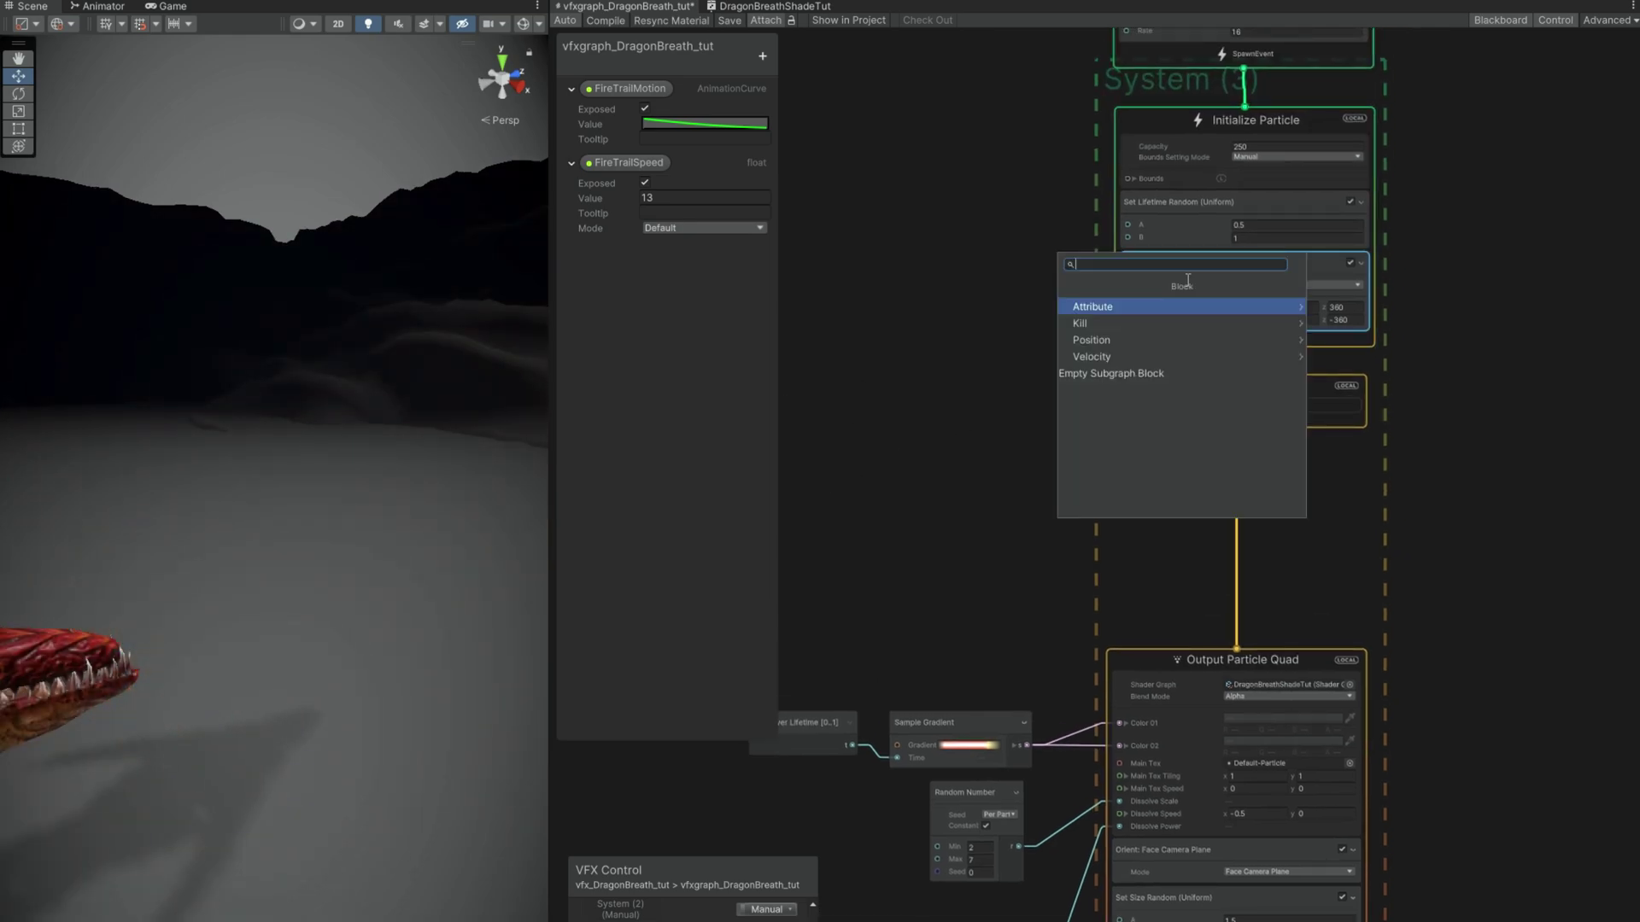
pyautogui.write('set posi')
pyautogui.press('Return')
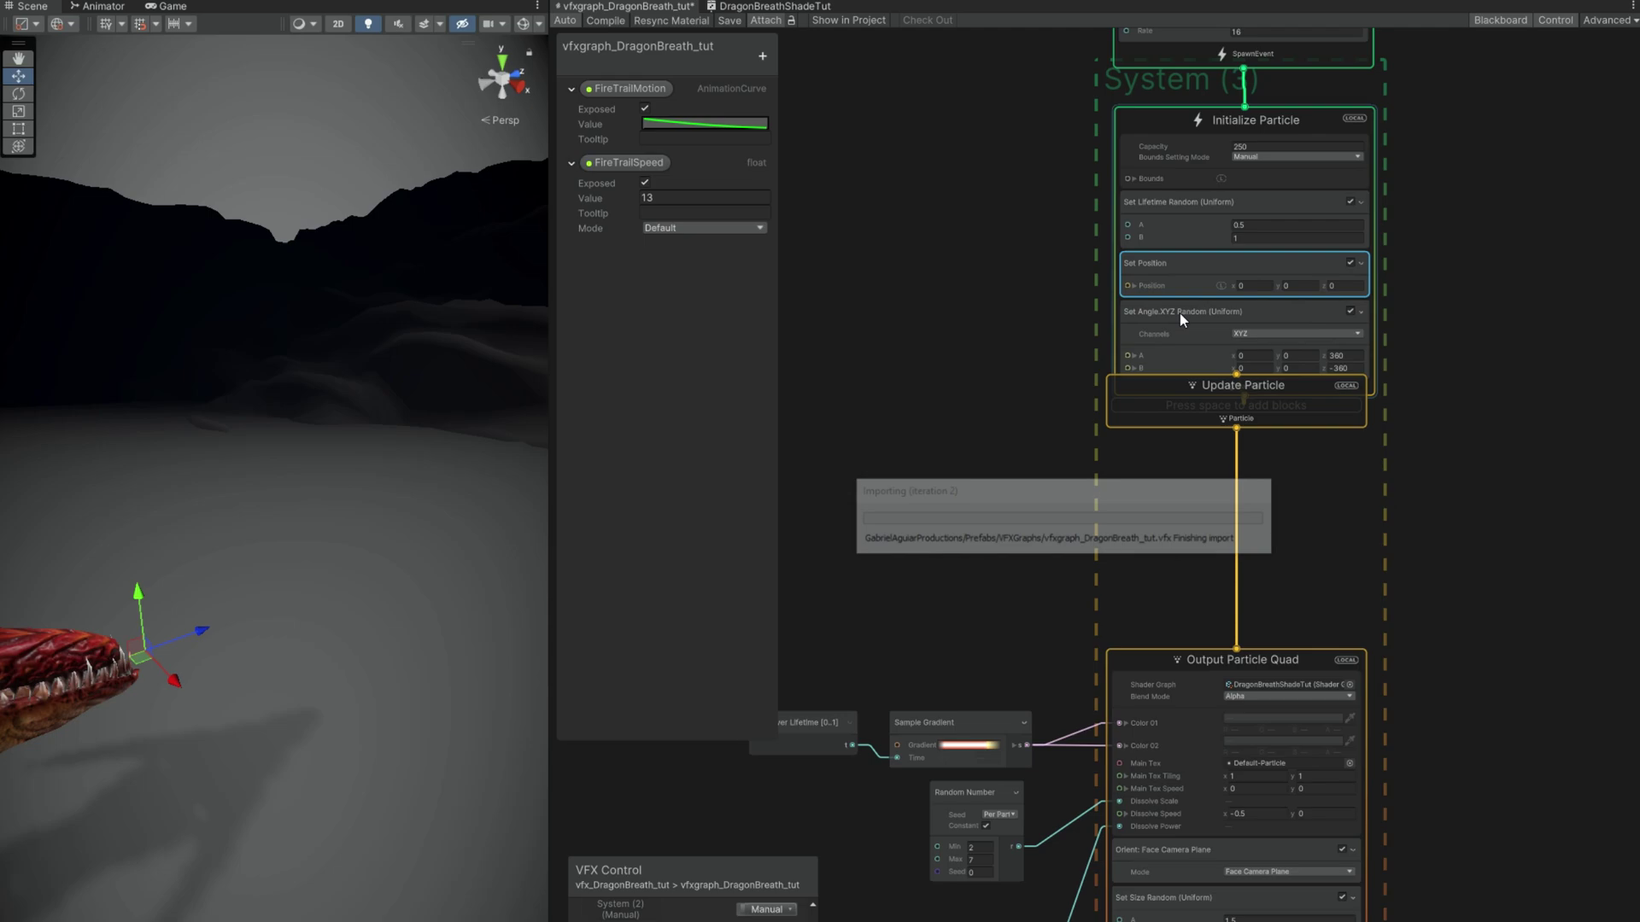
pyautogui.scroll(3, 1315, 325)
pyautogui.click(1400, 290)
pyautogui.write('.5')
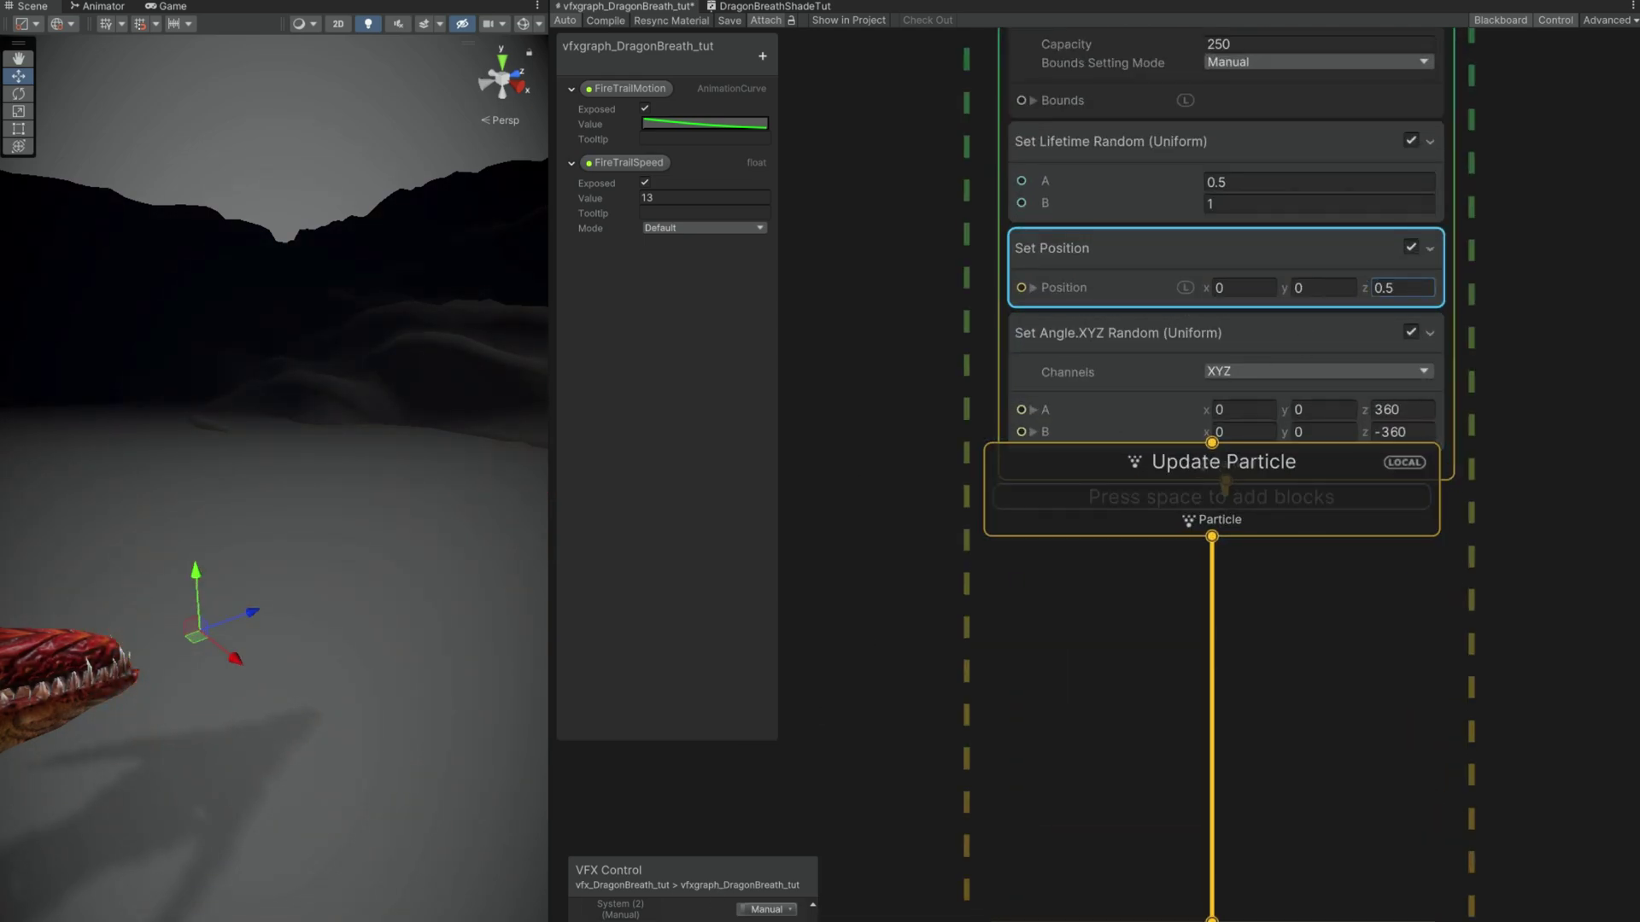
pyautogui.press('Return')
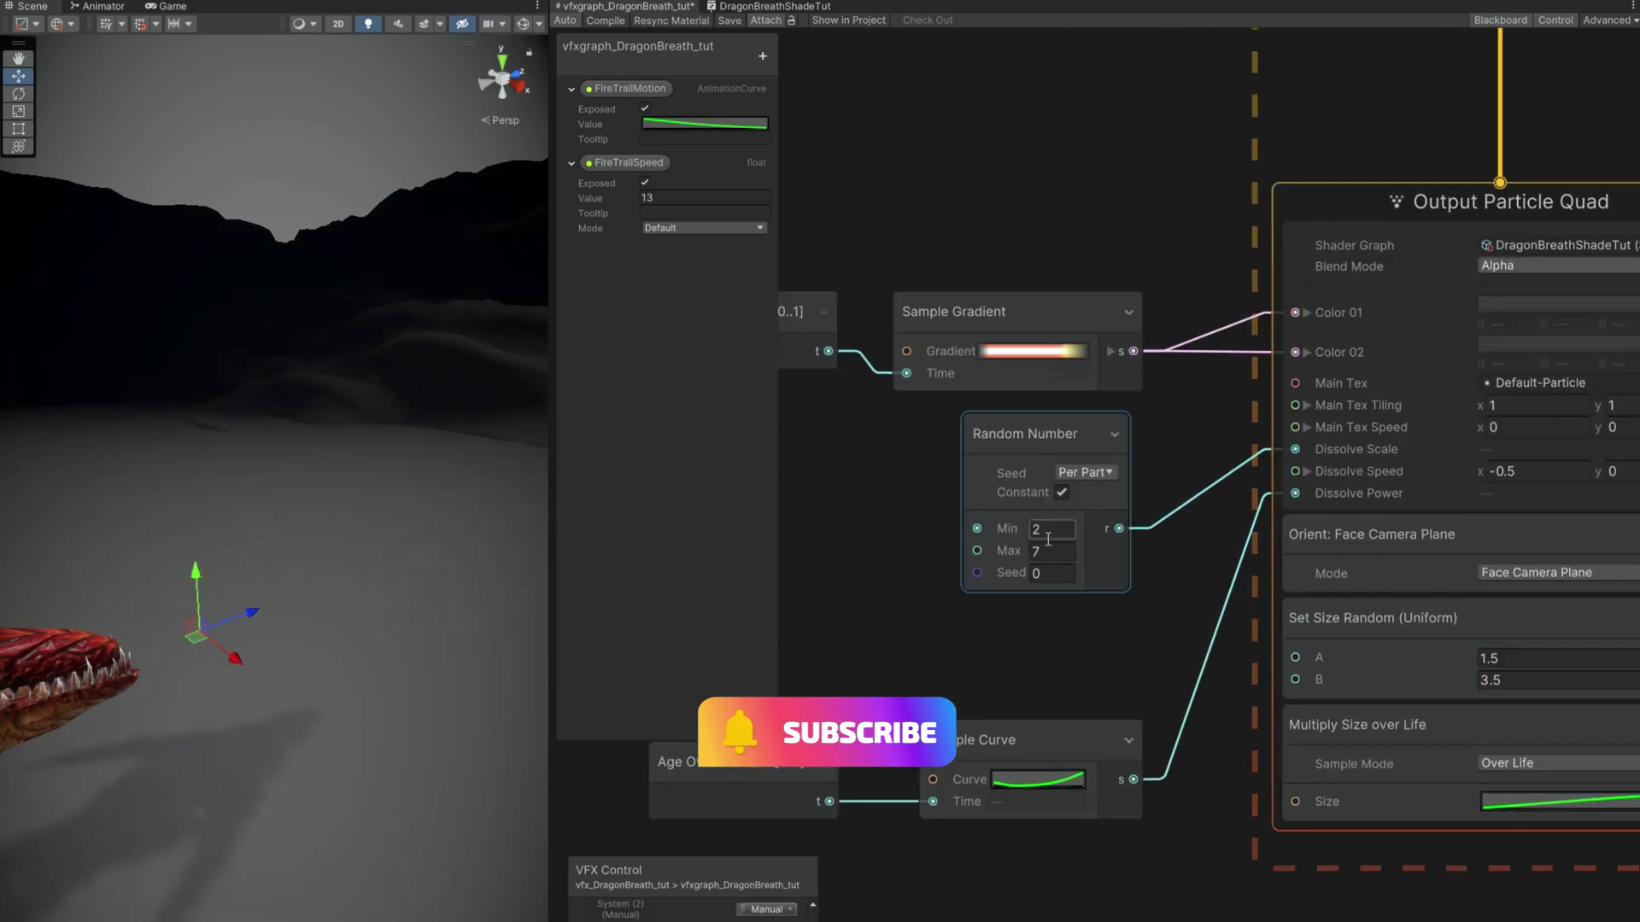
# Step: Set the duplicated system's Random Number to Min 3 and Max 9, and its Set Size Random to A 1 and B 3
pyautogui.click(1053, 553)
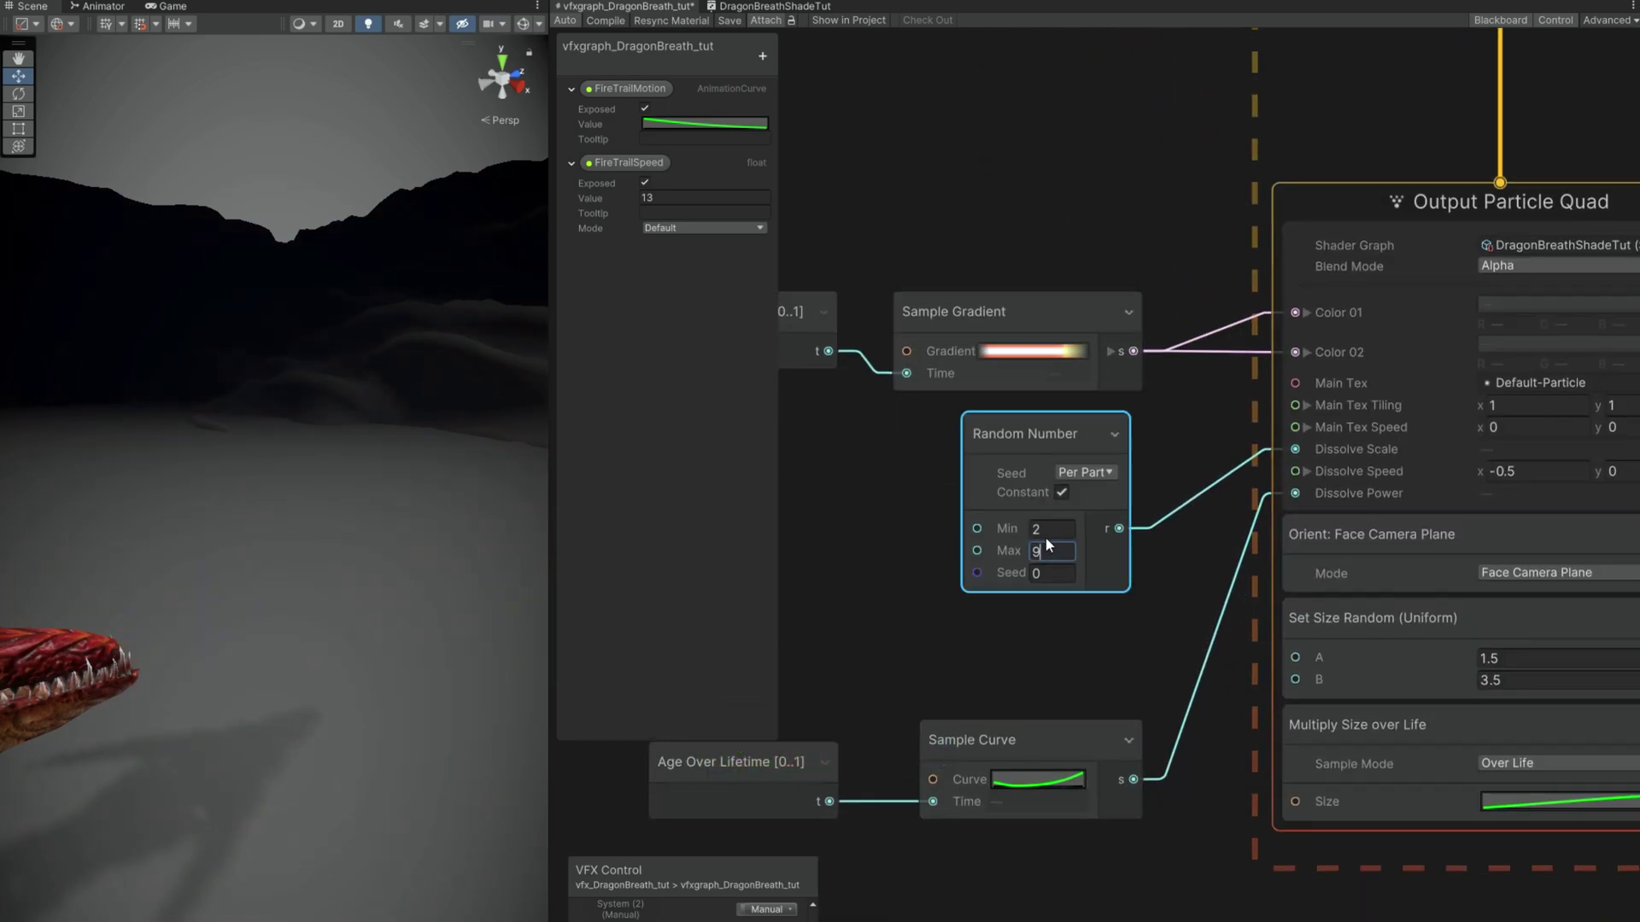
pyautogui.moveTo(1101, 645); pyautogui.dragTo(878, 603, button='middle')
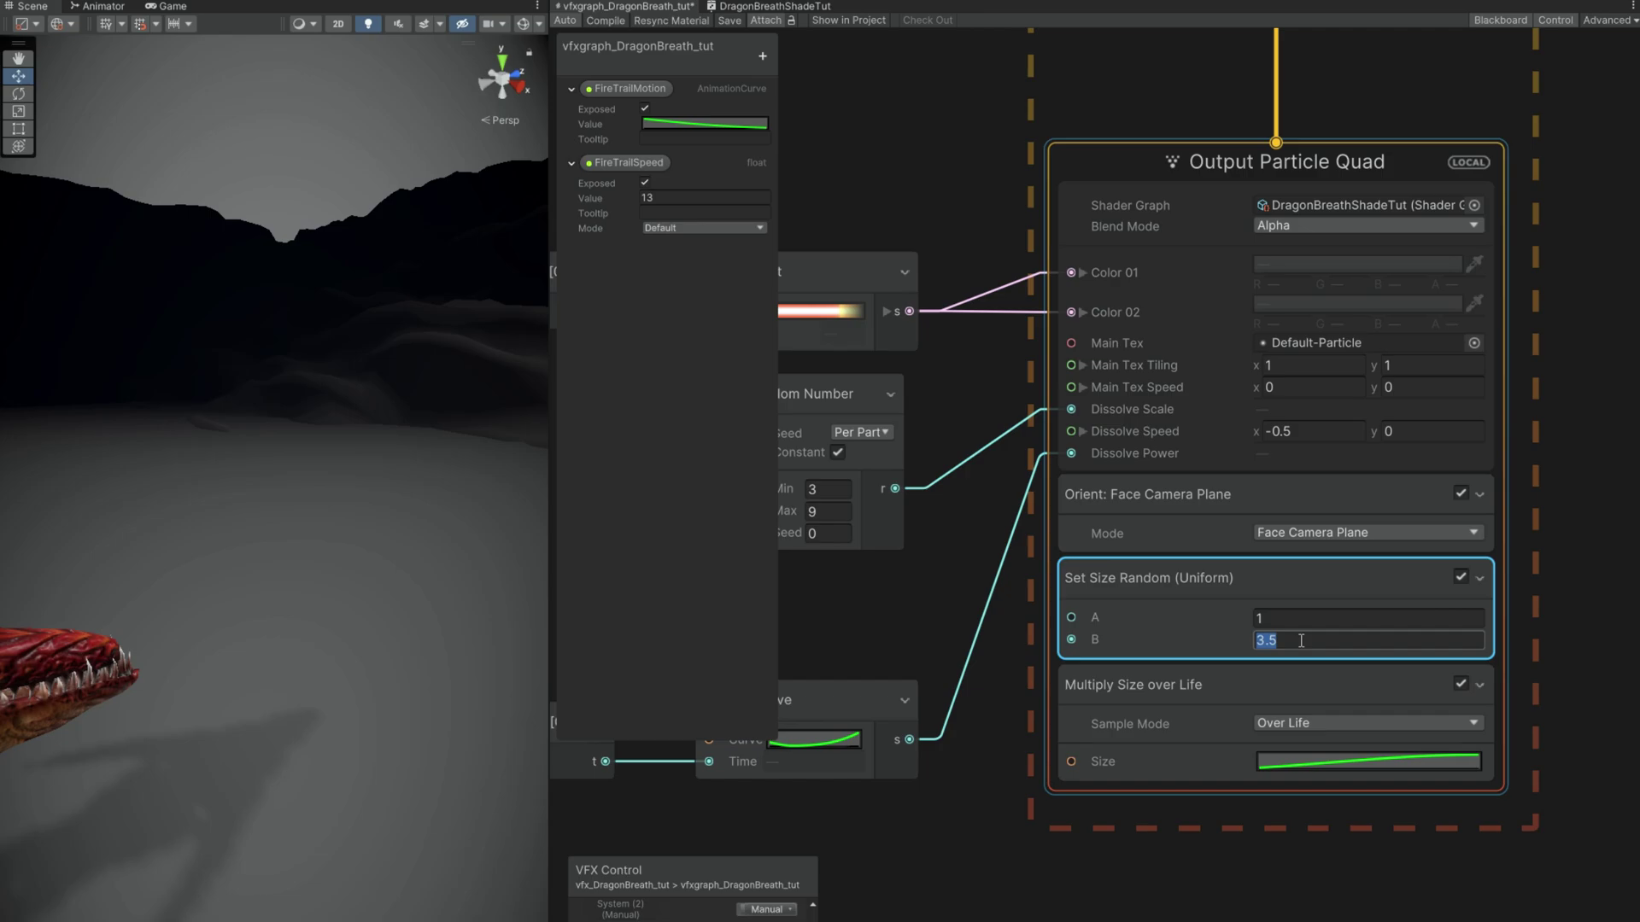
pyautogui.press('Return')
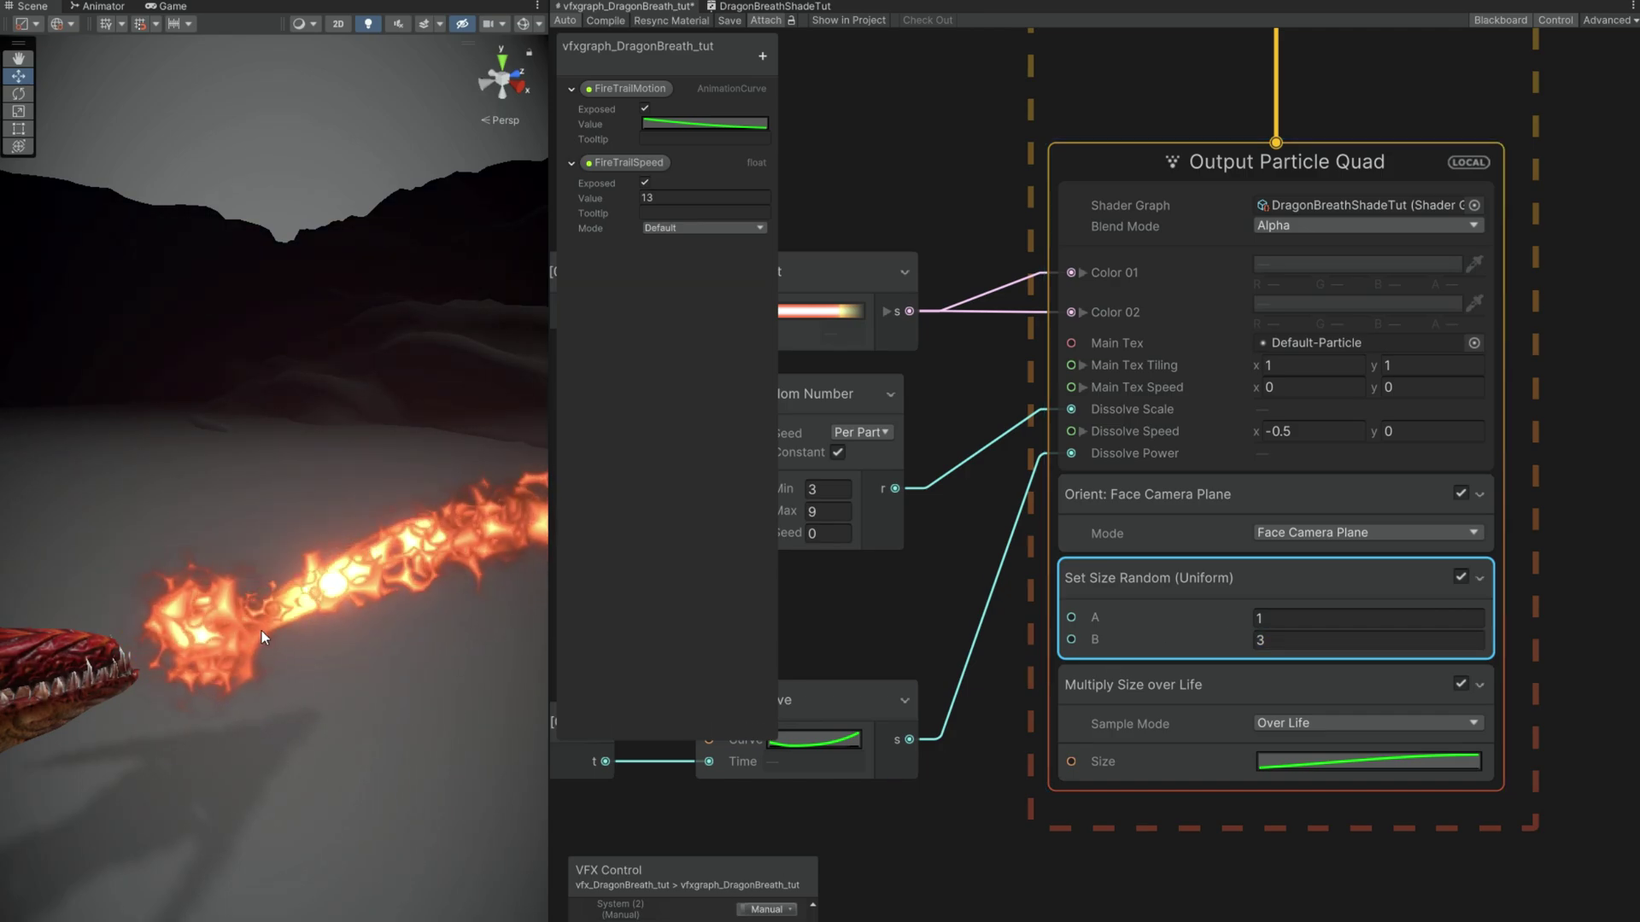